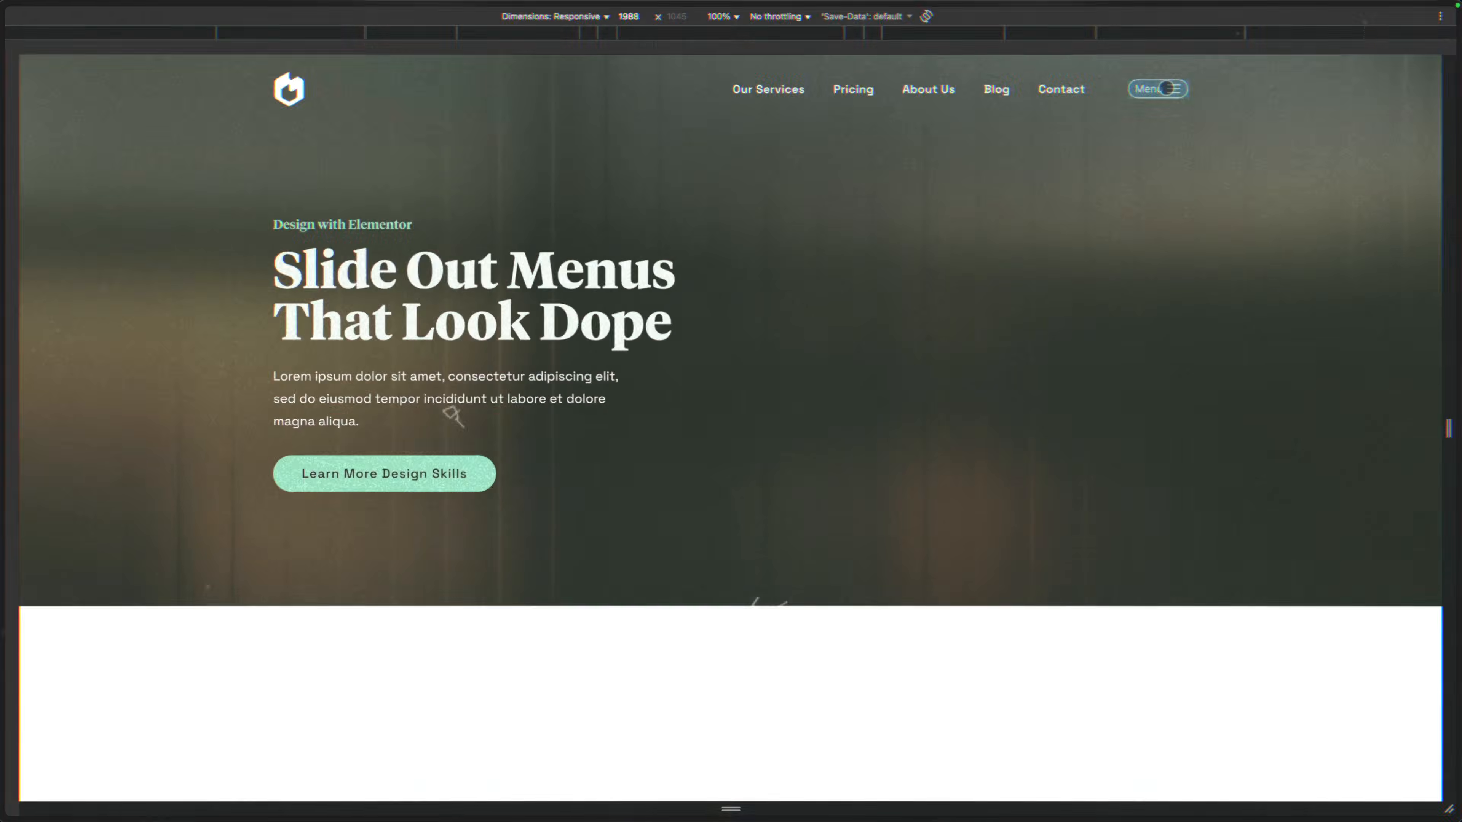
Open the finished header's slide-out menu at desktop width to examine it, and close it again
click(1165, 88)
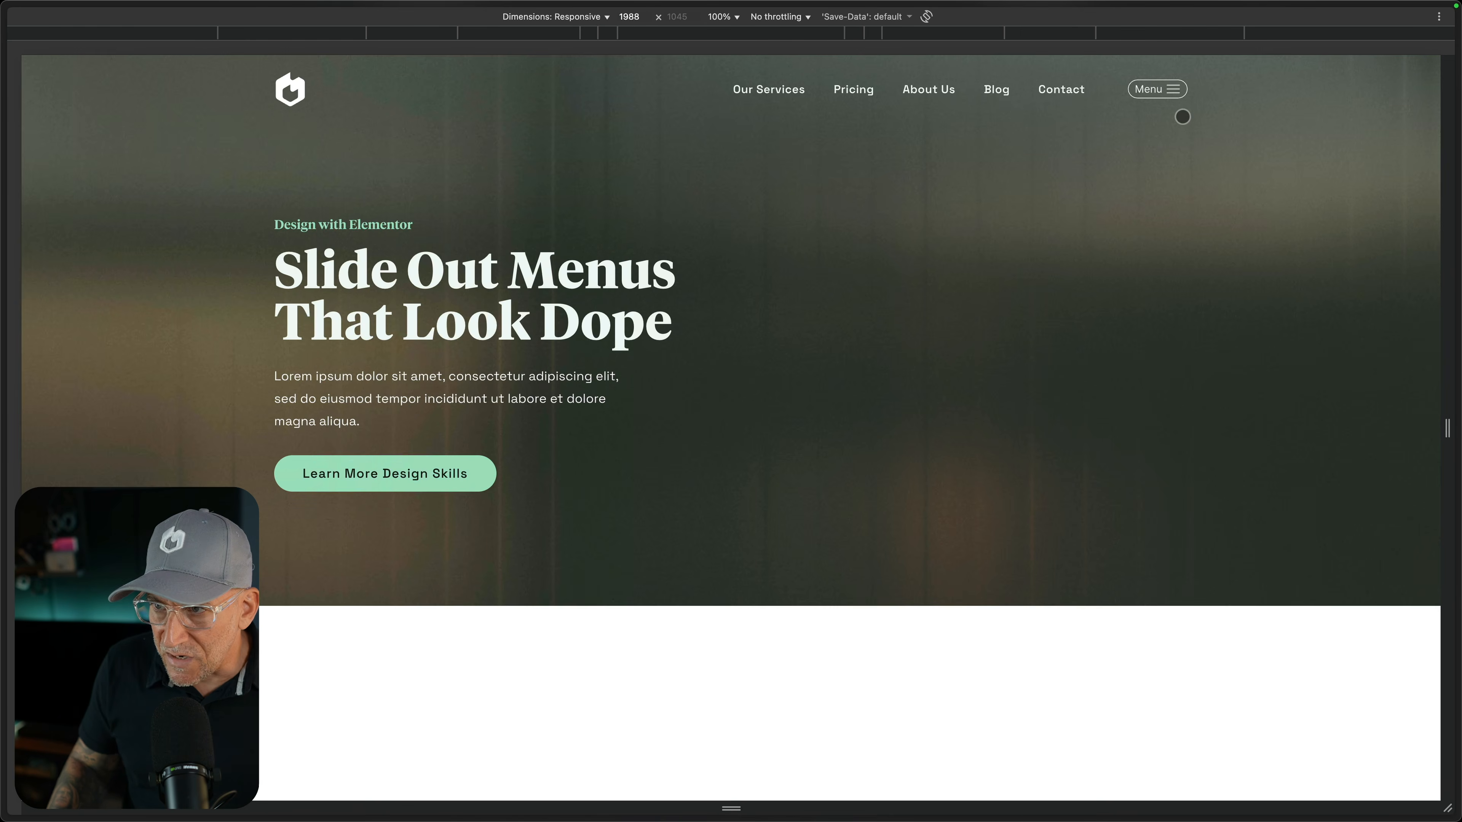
click(1165, 88)
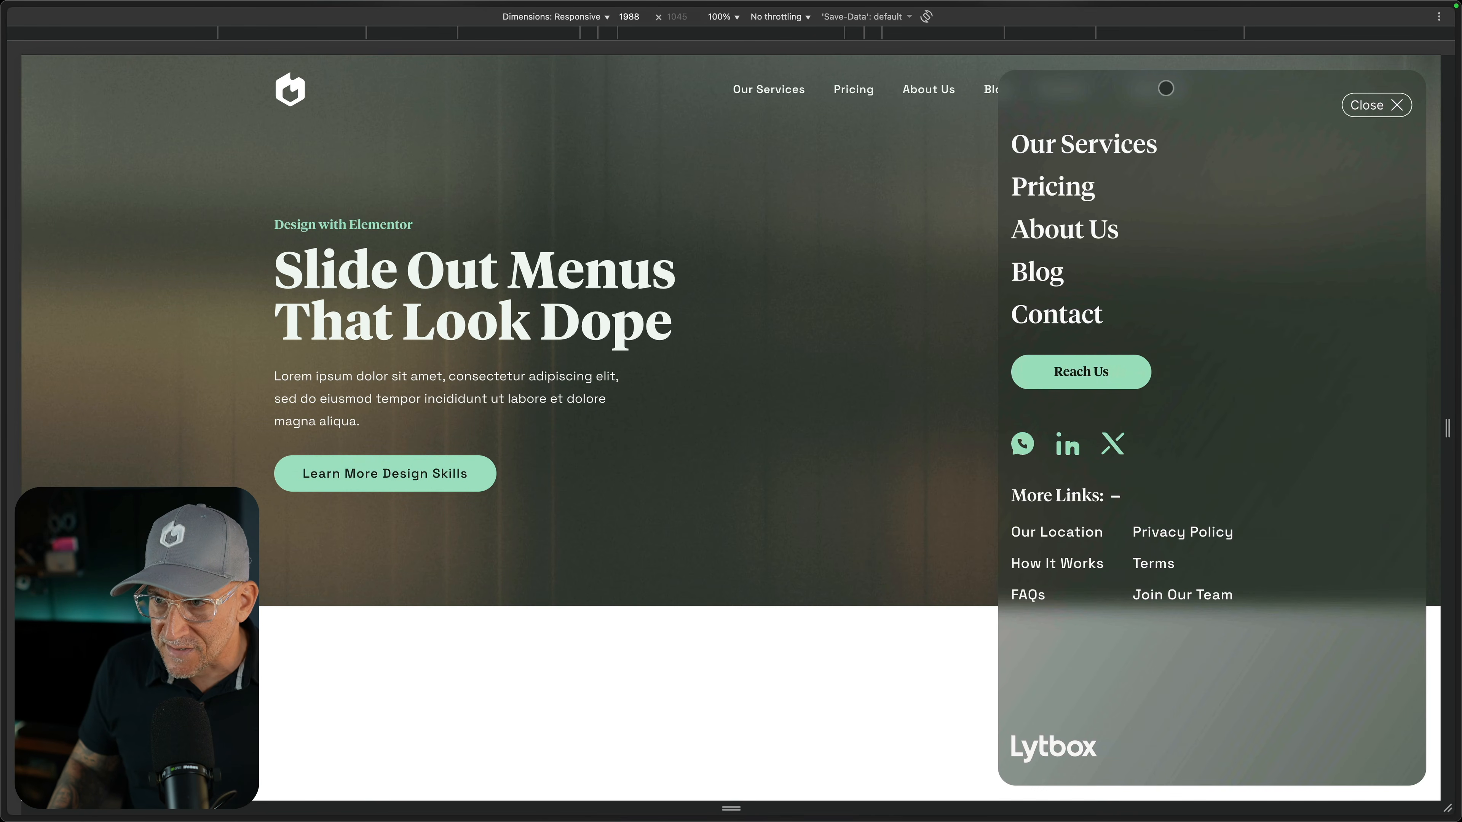
click(1368, 113)
Check the slide-out menu at a mobile preview width of about 400 px, and restore the full desktop width
drag(1447, 428, 879, 427)
click(820, 100)
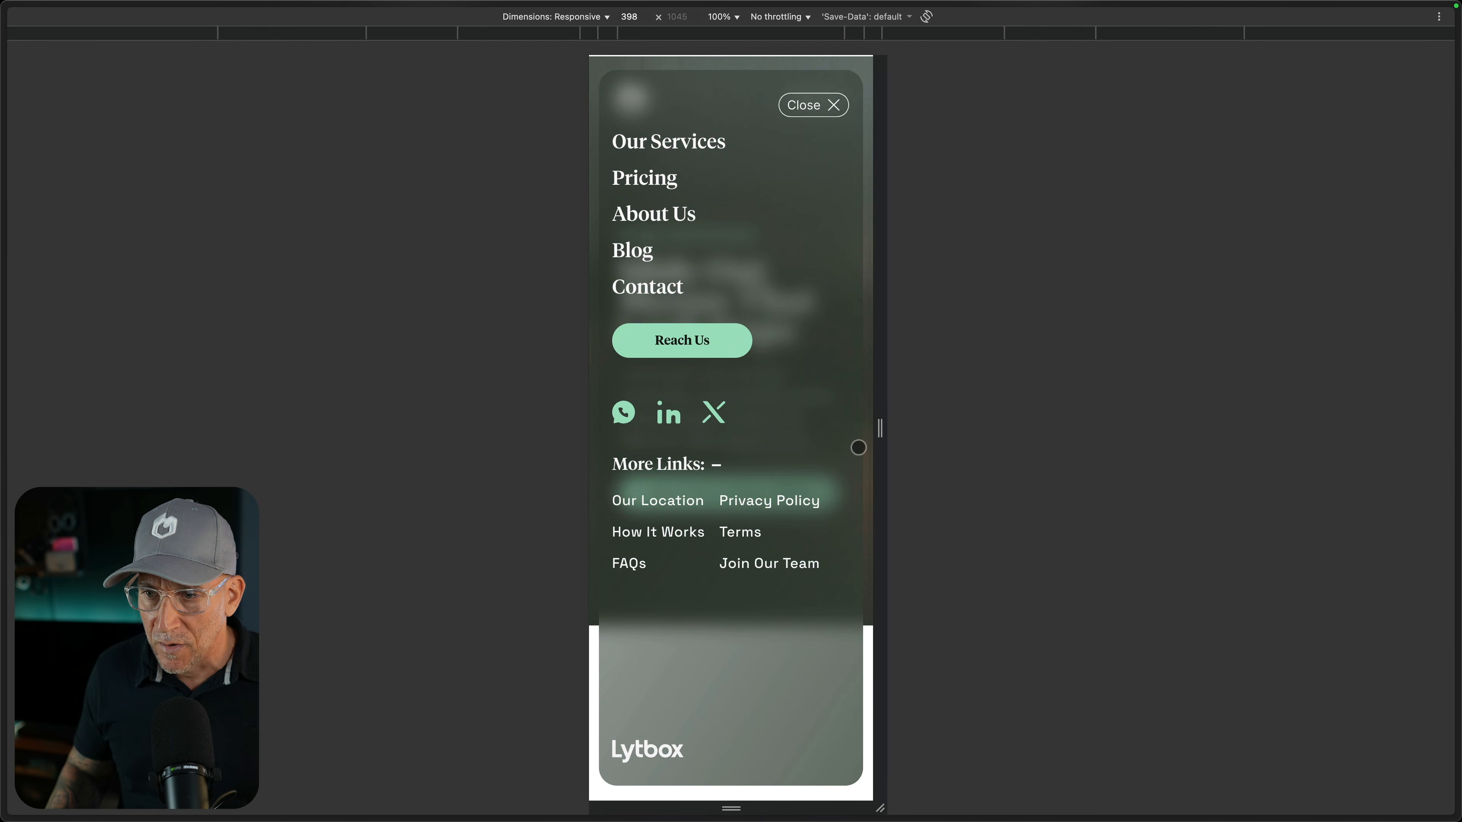
drag(879, 428, 883, 394)
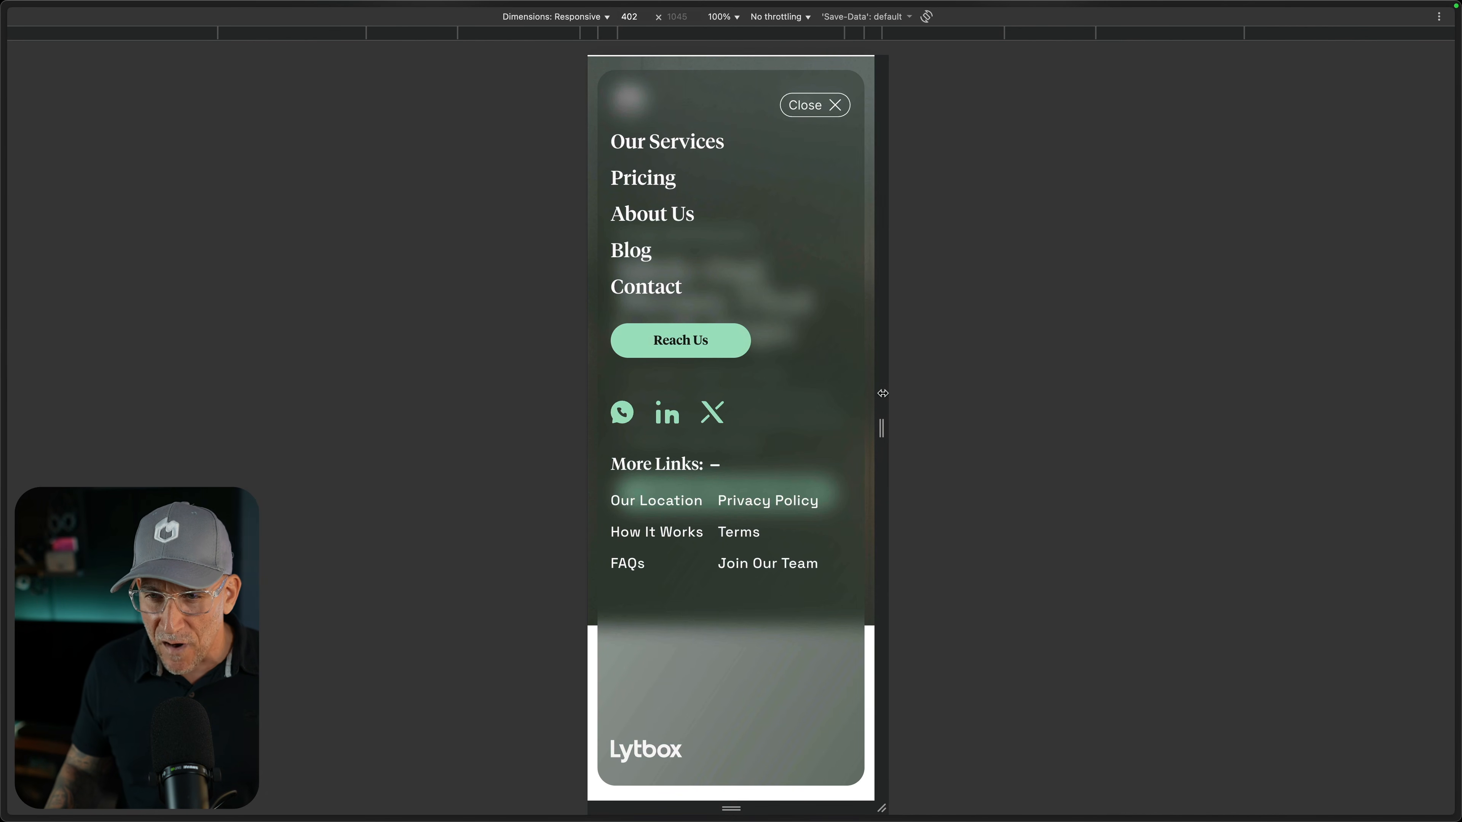
drag(883, 393, 1450, 396)
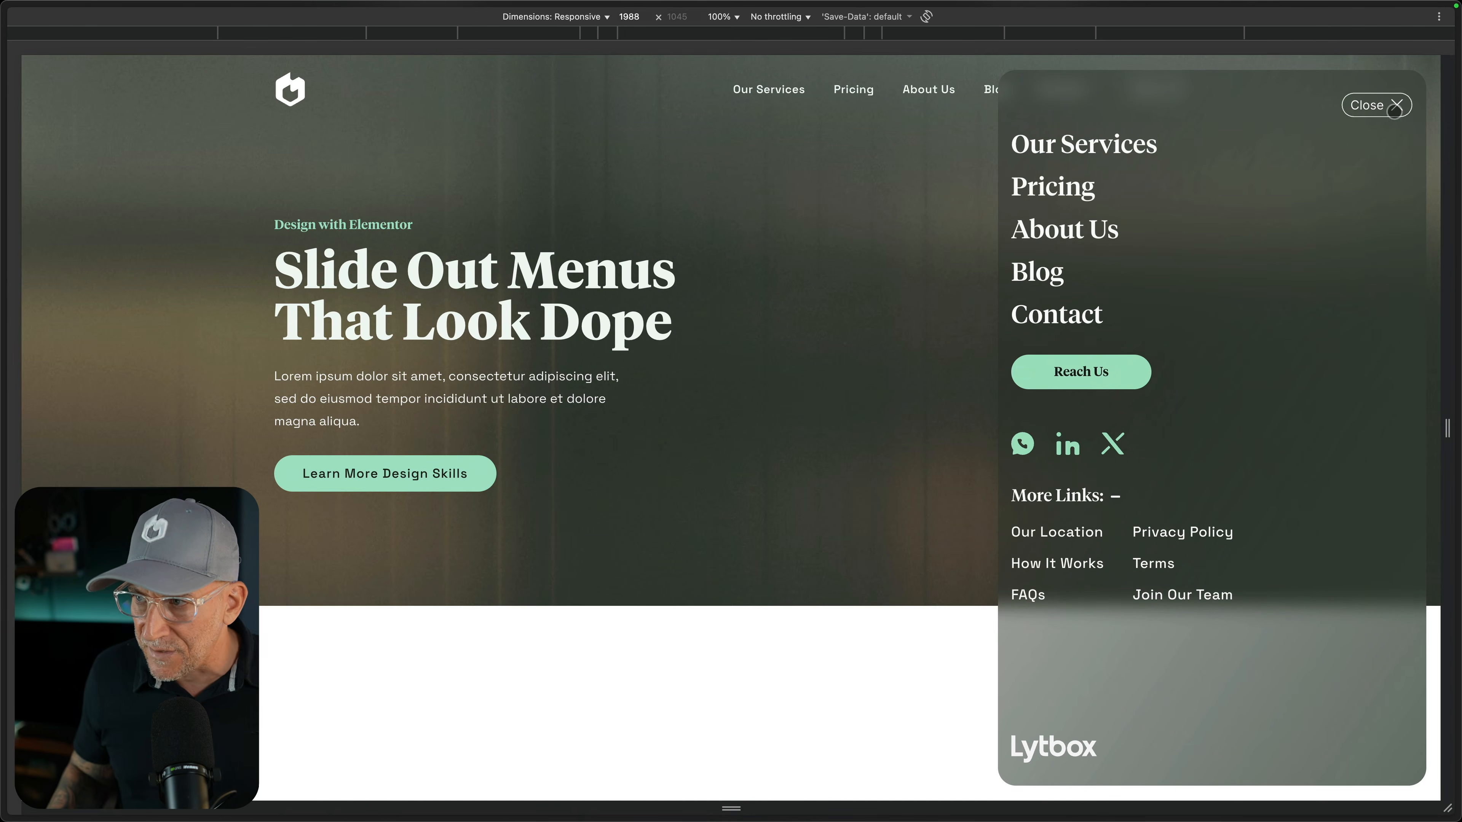
click(1391, 109)
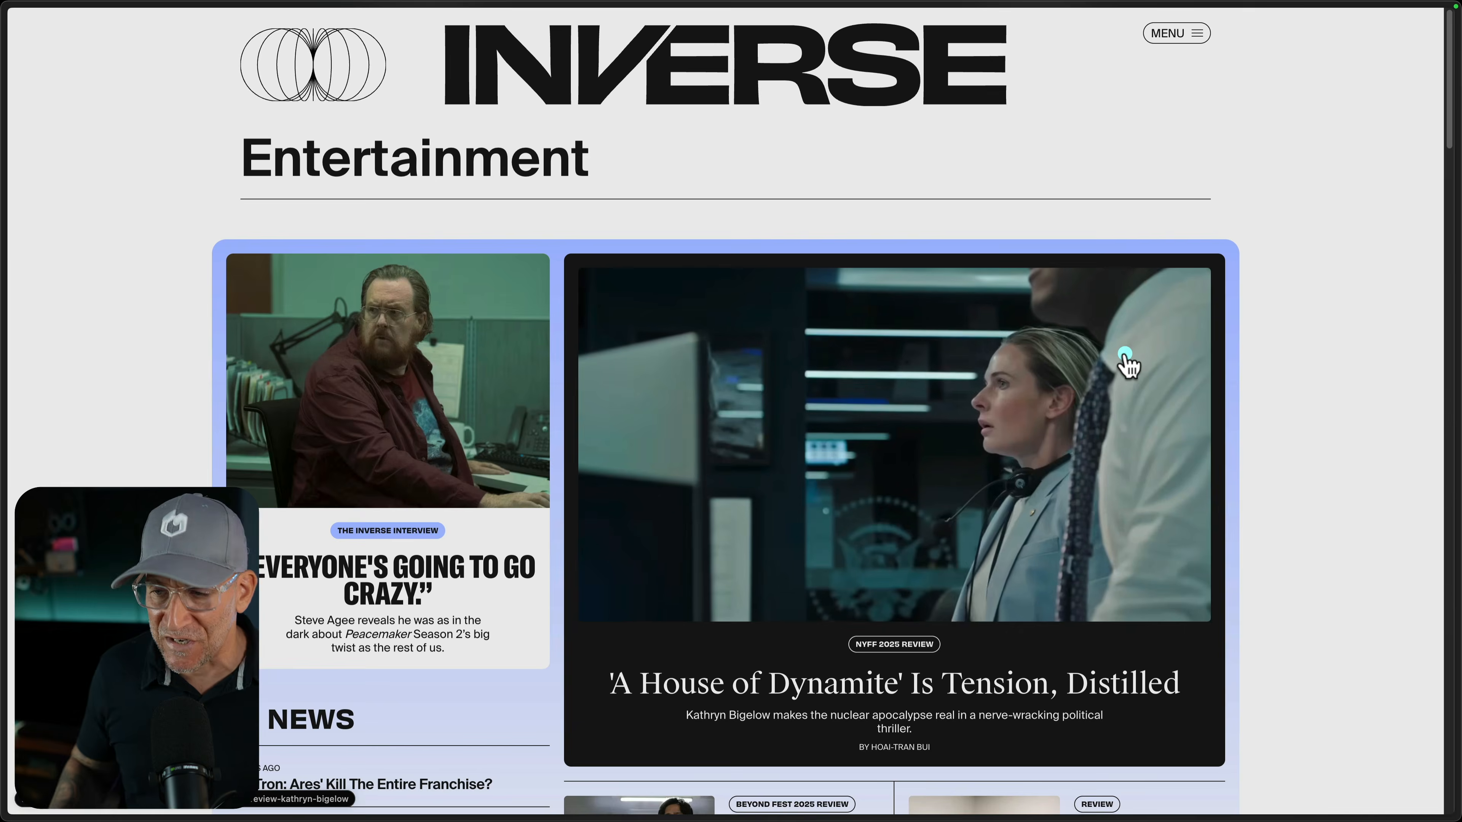
Open the slide-out menu on the Inverse Entertainment page as a design reference, and switch to the WordPress dashboard
click(1196, 38)
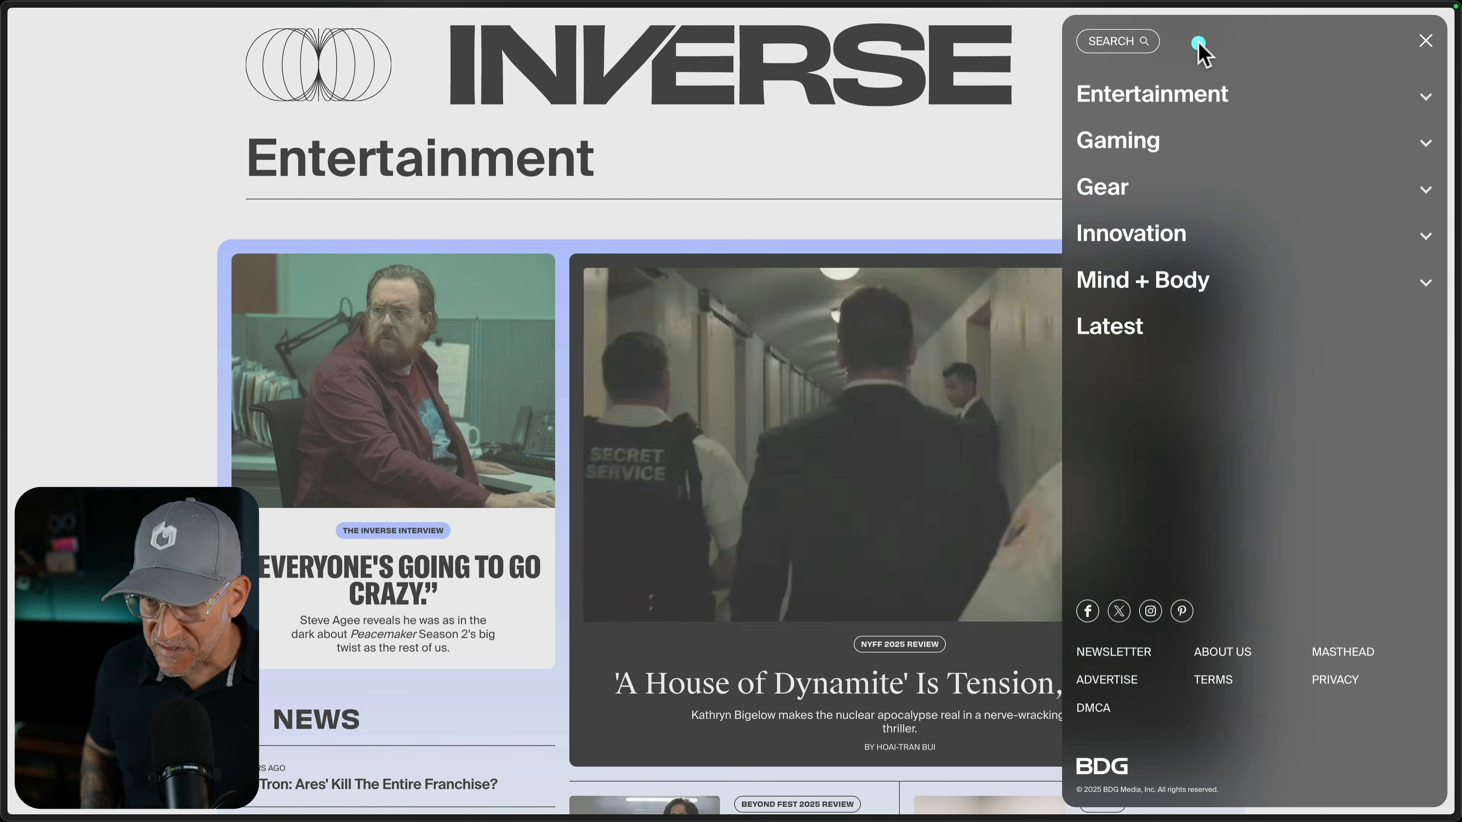
key(ctrl+Right)
scroll(948, 170, up, 1)
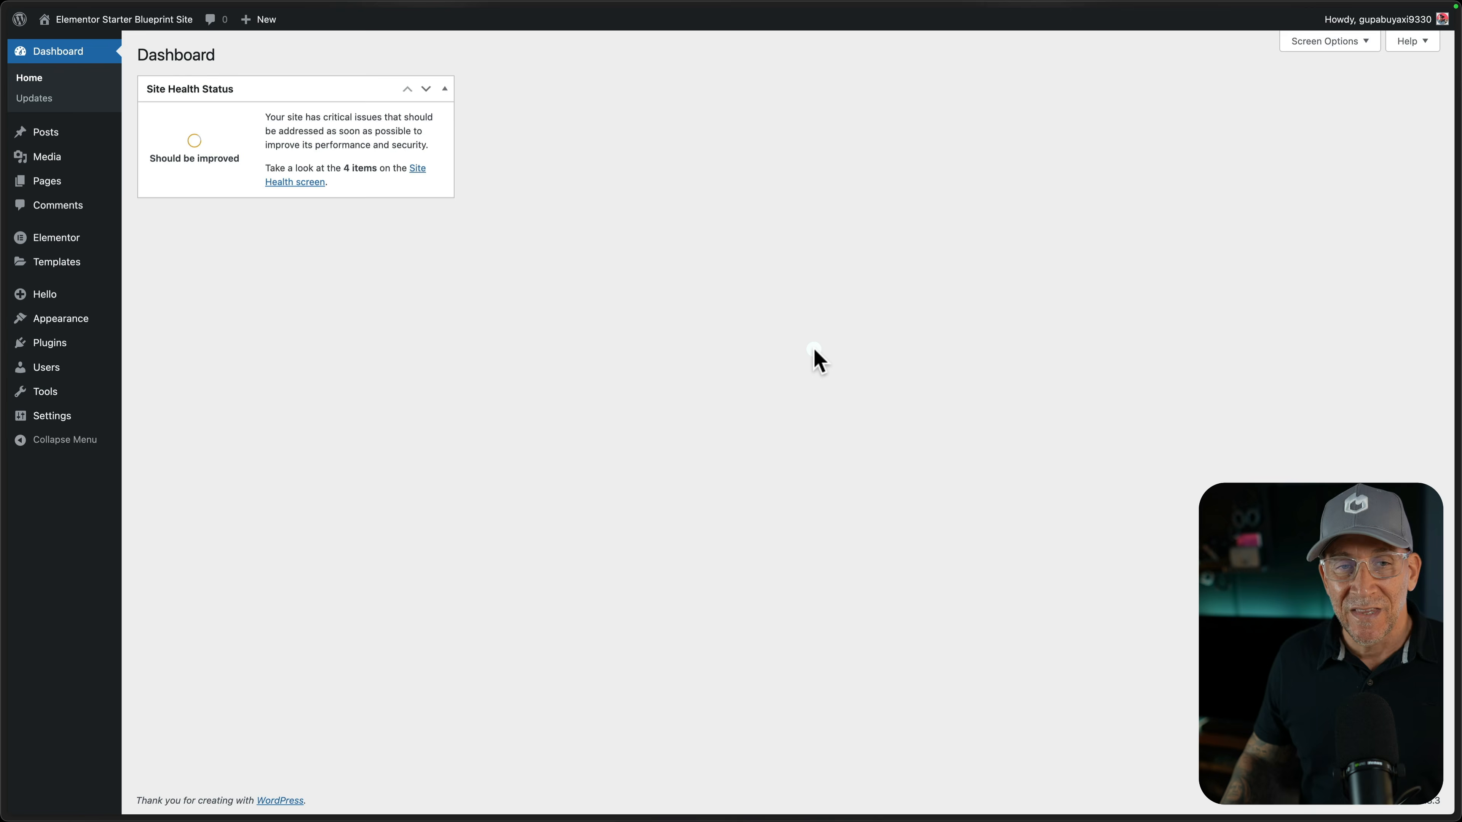
Review Elementor's feature settings, checking the status of Menu, Container and Nested Elements
mouse_move(101, 239)
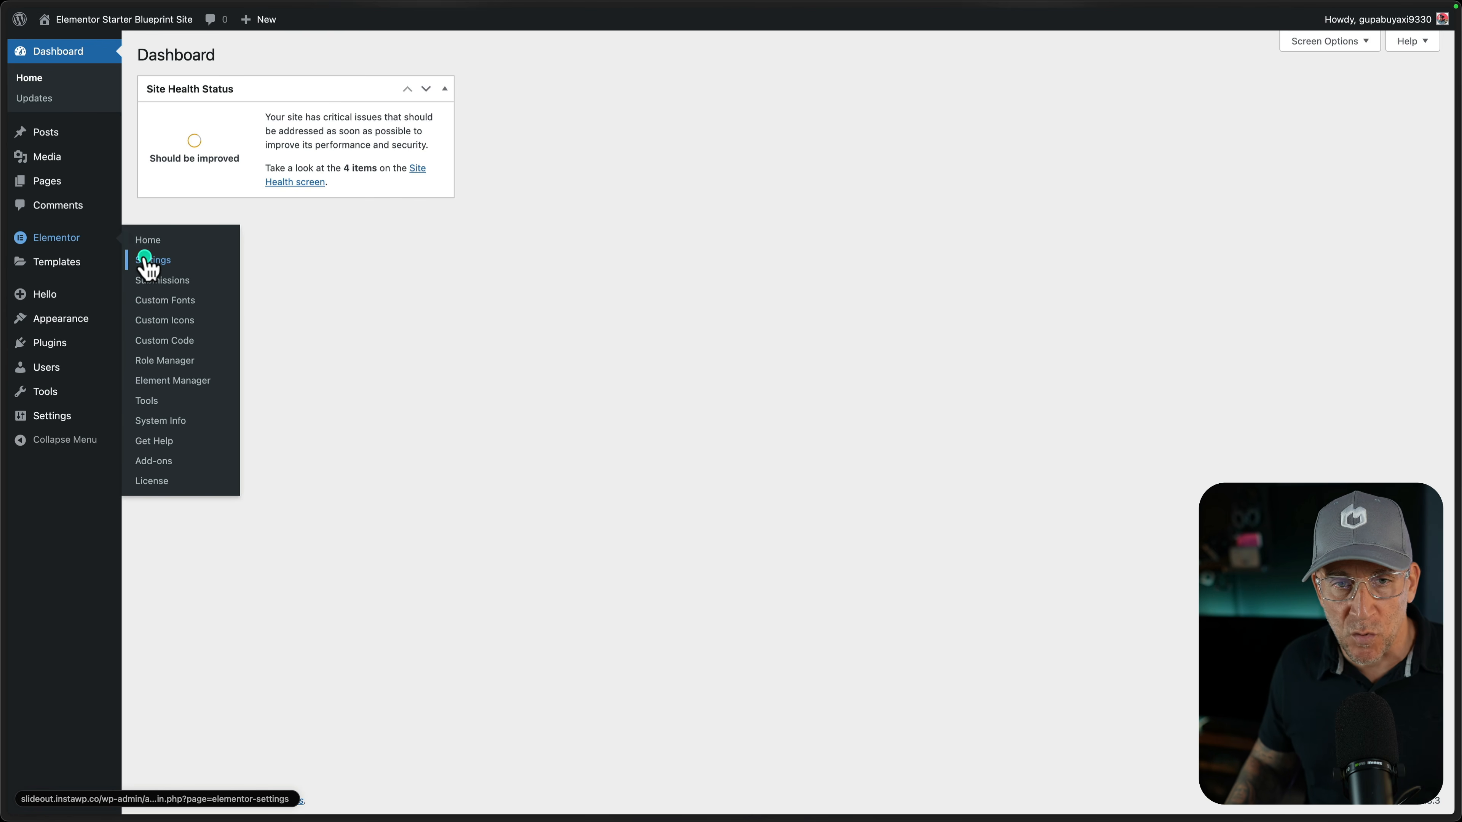
click(151, 260)
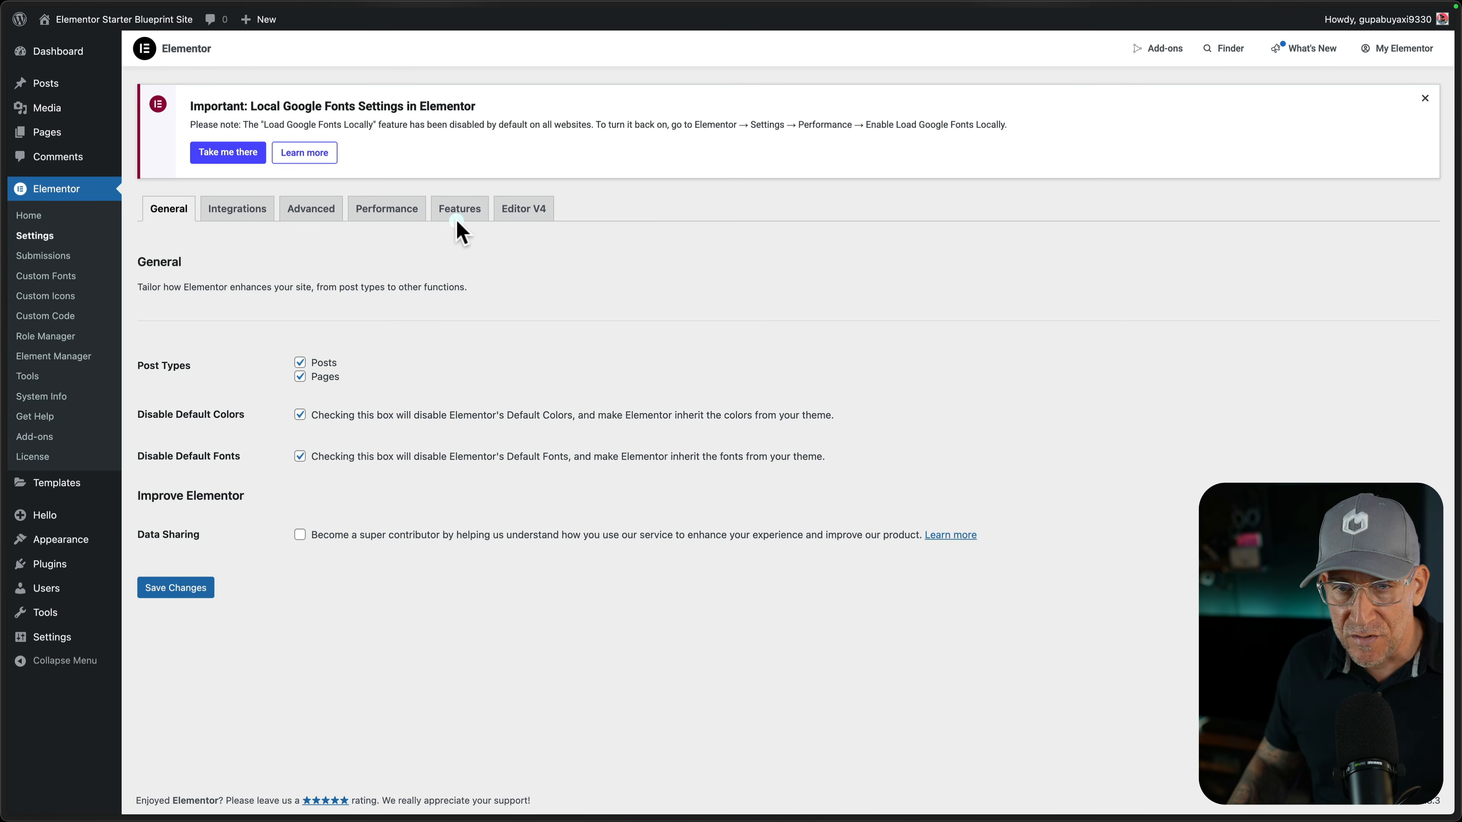
click(460, 229)
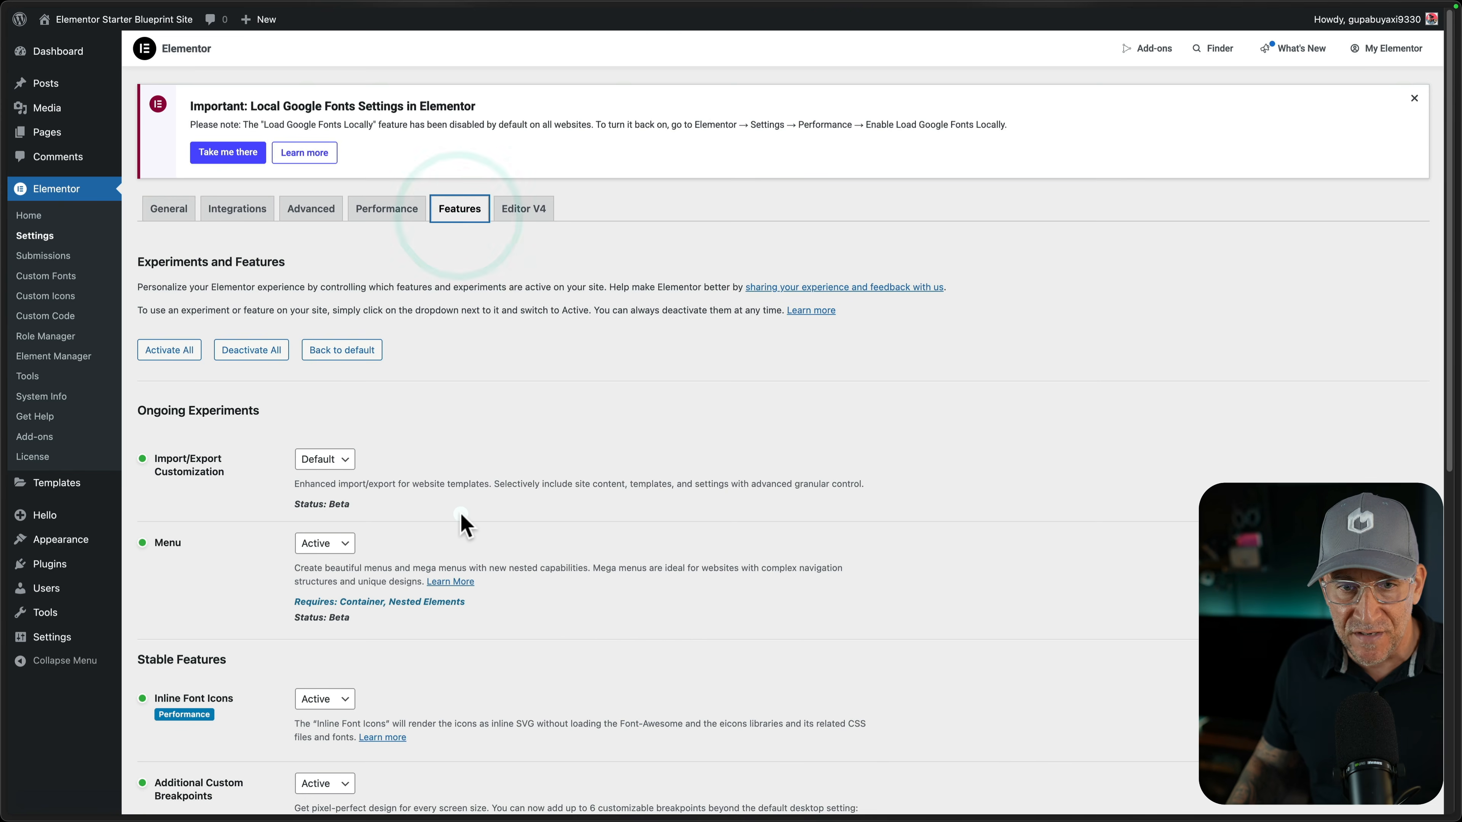
scroll(462, 521, down, 3)
scroll(463, 522, down, 1)
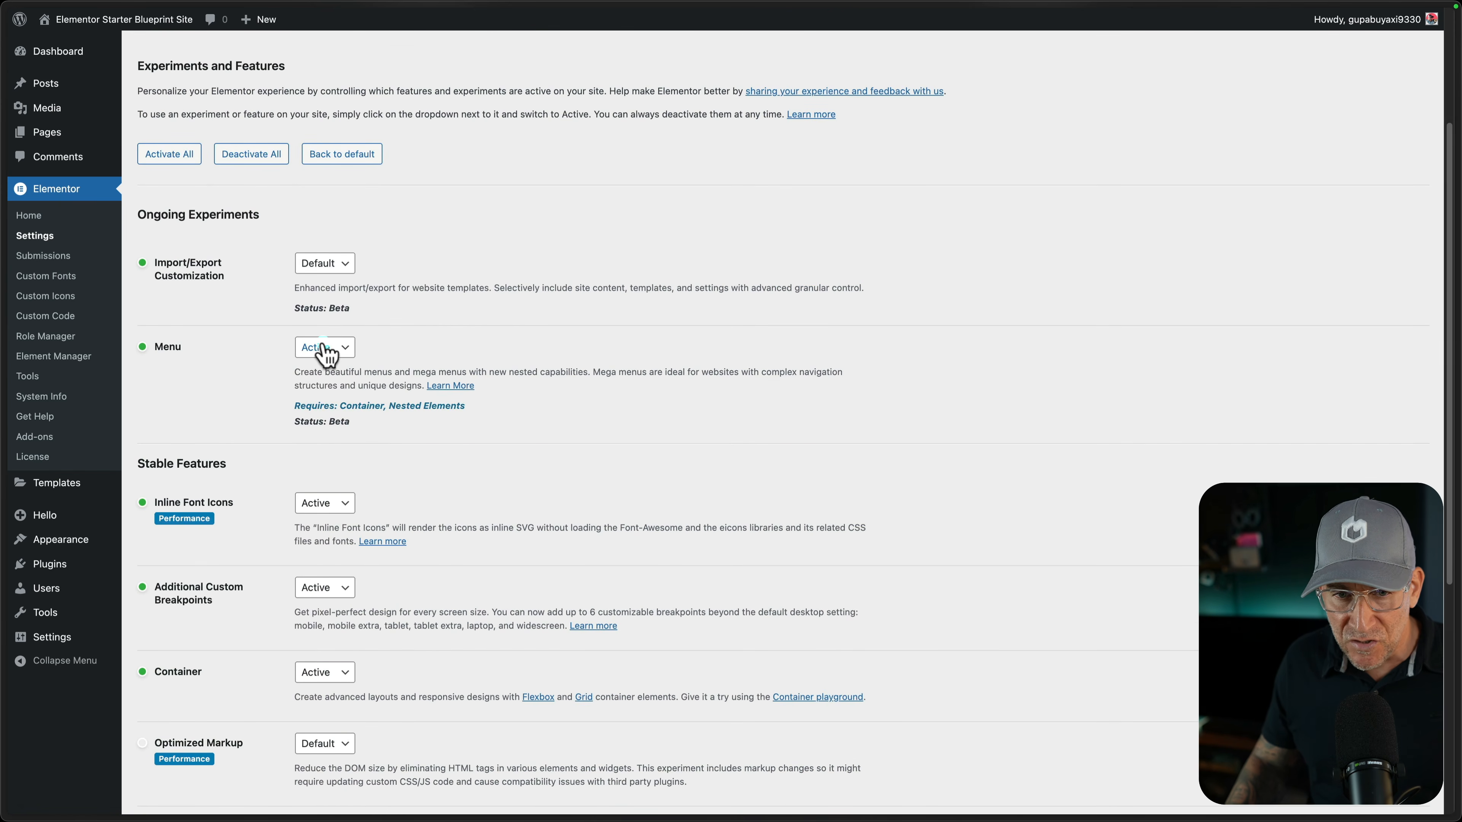
scroll(325, 354, down, 10)
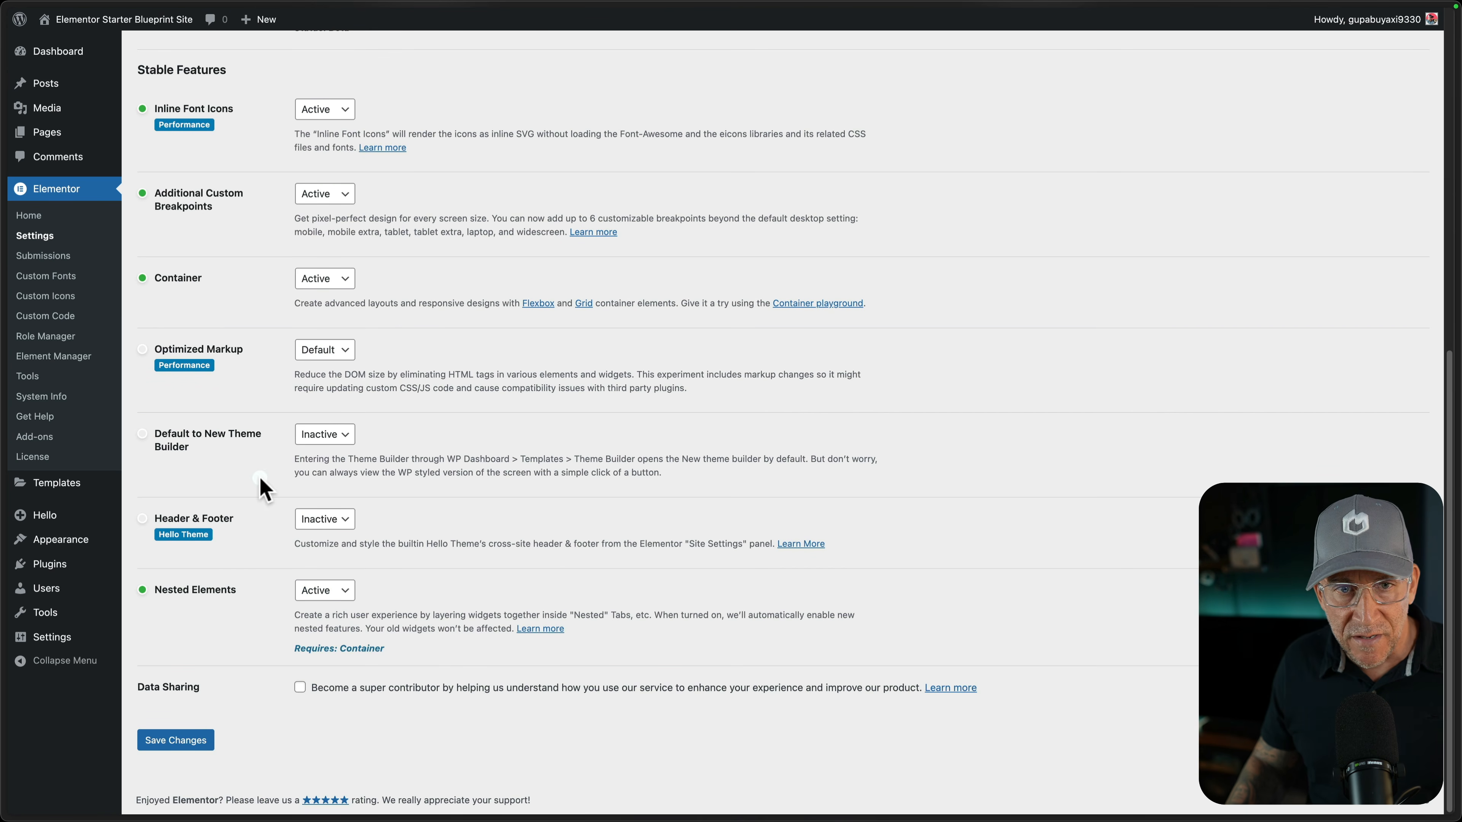
Check in Elementor's Element Manager whether the Menu and Off-Canvas widgets are enabled
click(92, 358)
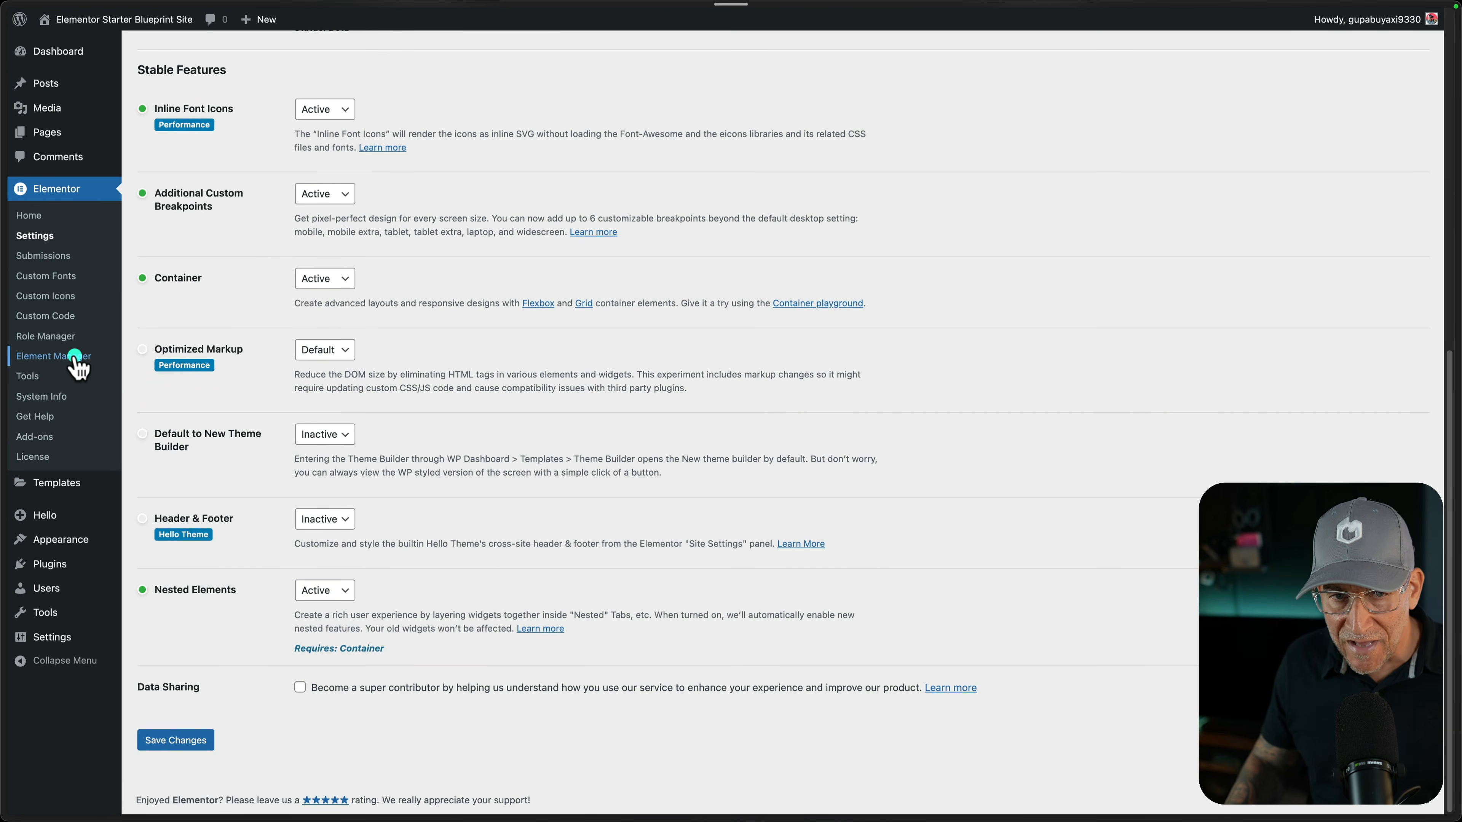
scroll(529, 461, down, 20)
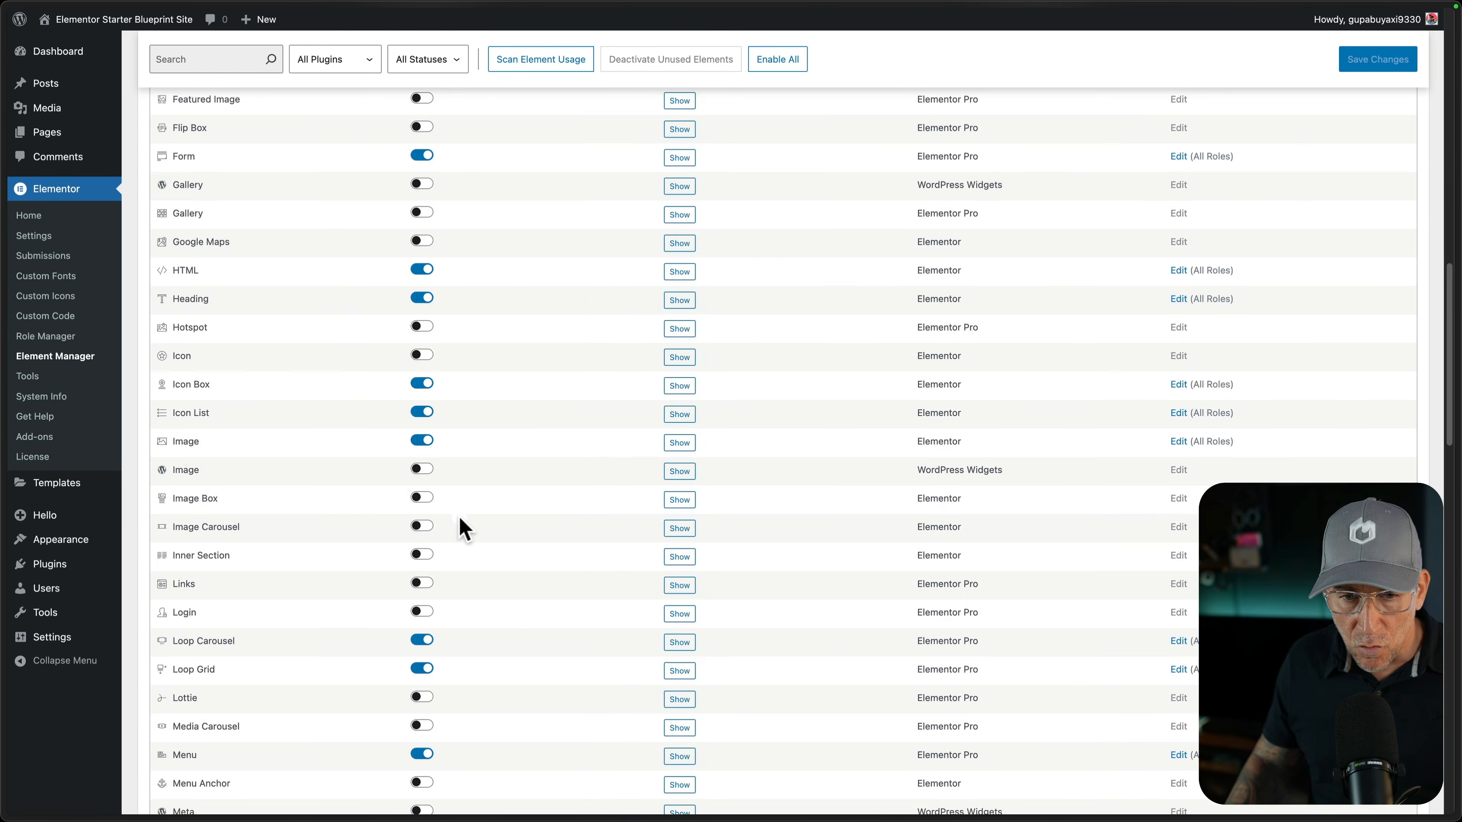
scroll(464, 529, down, 2)
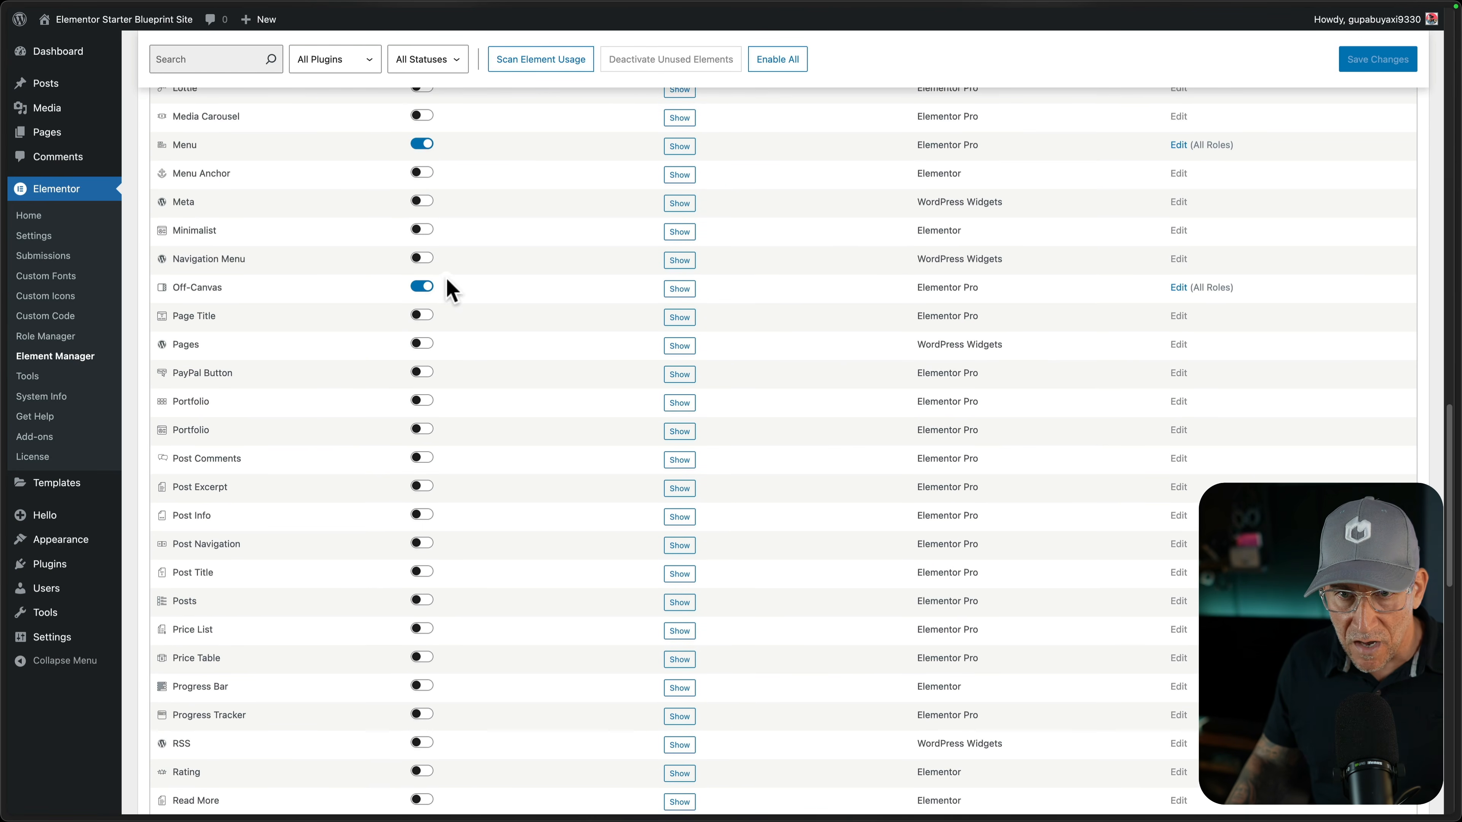
scroll(735, 414, up, 1)
After viewing the Theme Builder templates, switch to the Slide Out Menus page editor and open its header for editing
mouse_move(72, 484)
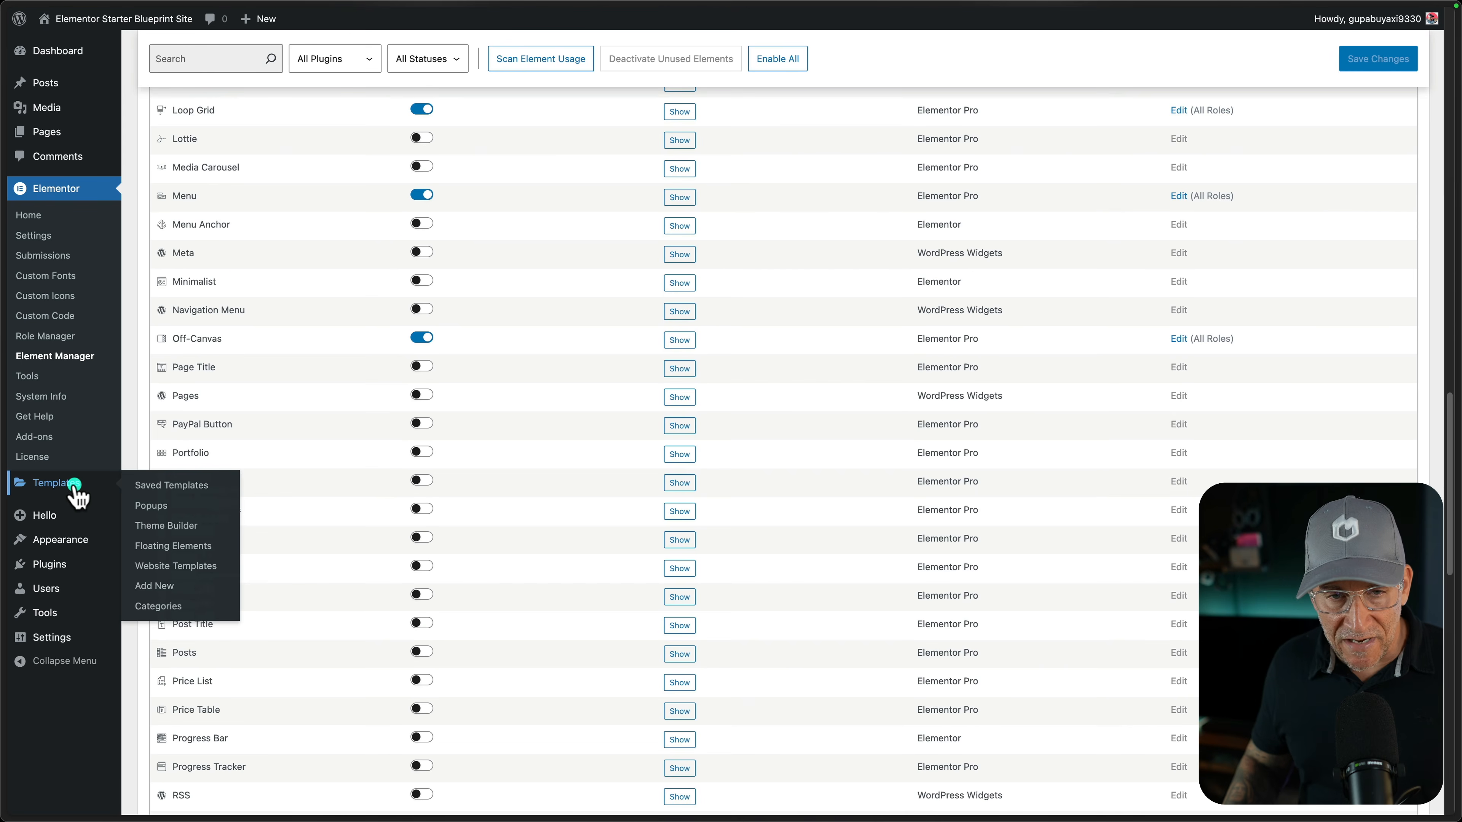
click(145, 531)
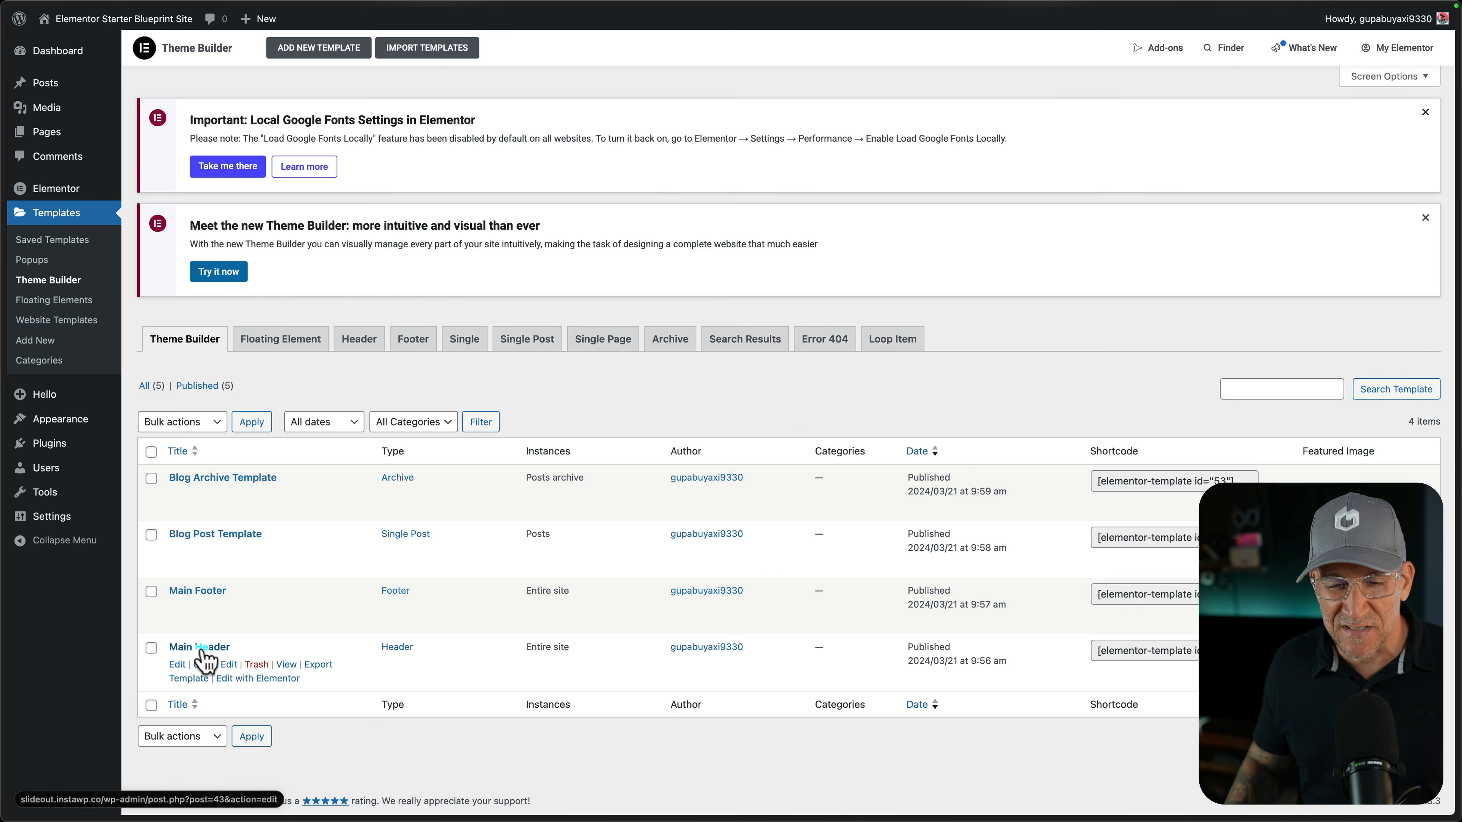
mouse_move(39, 512)
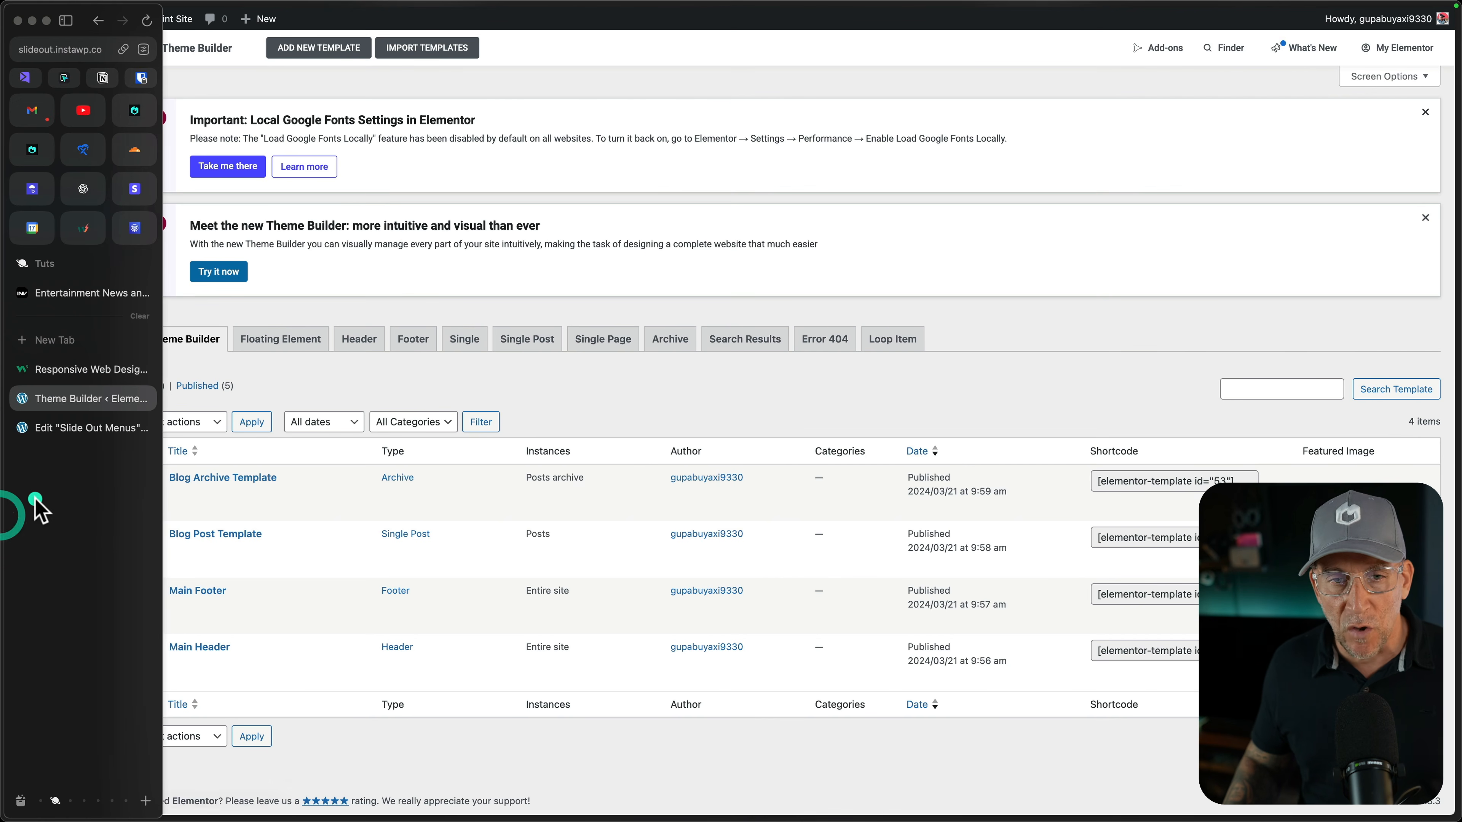
click(57, 439)
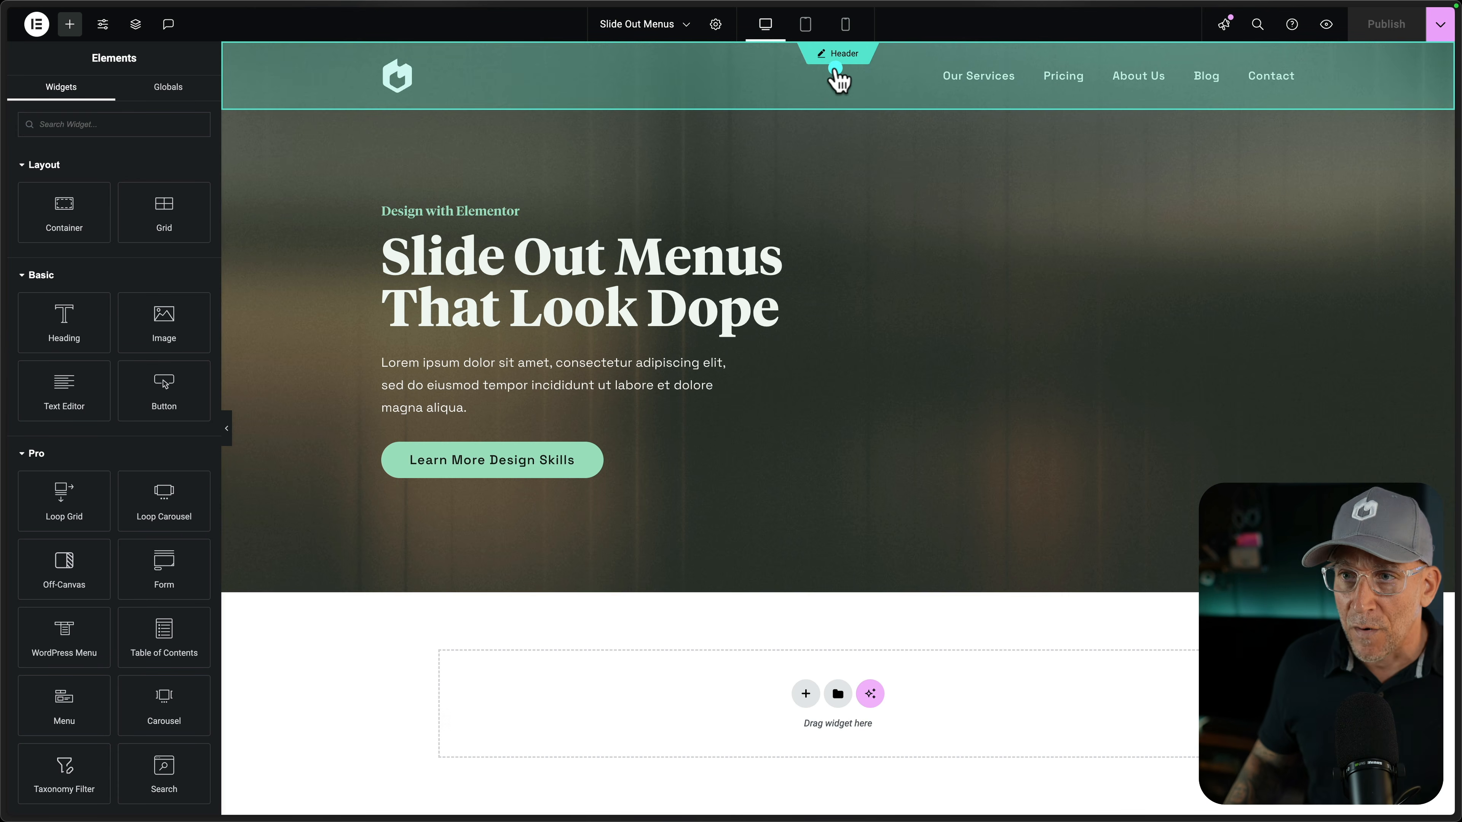
click(842, 56)
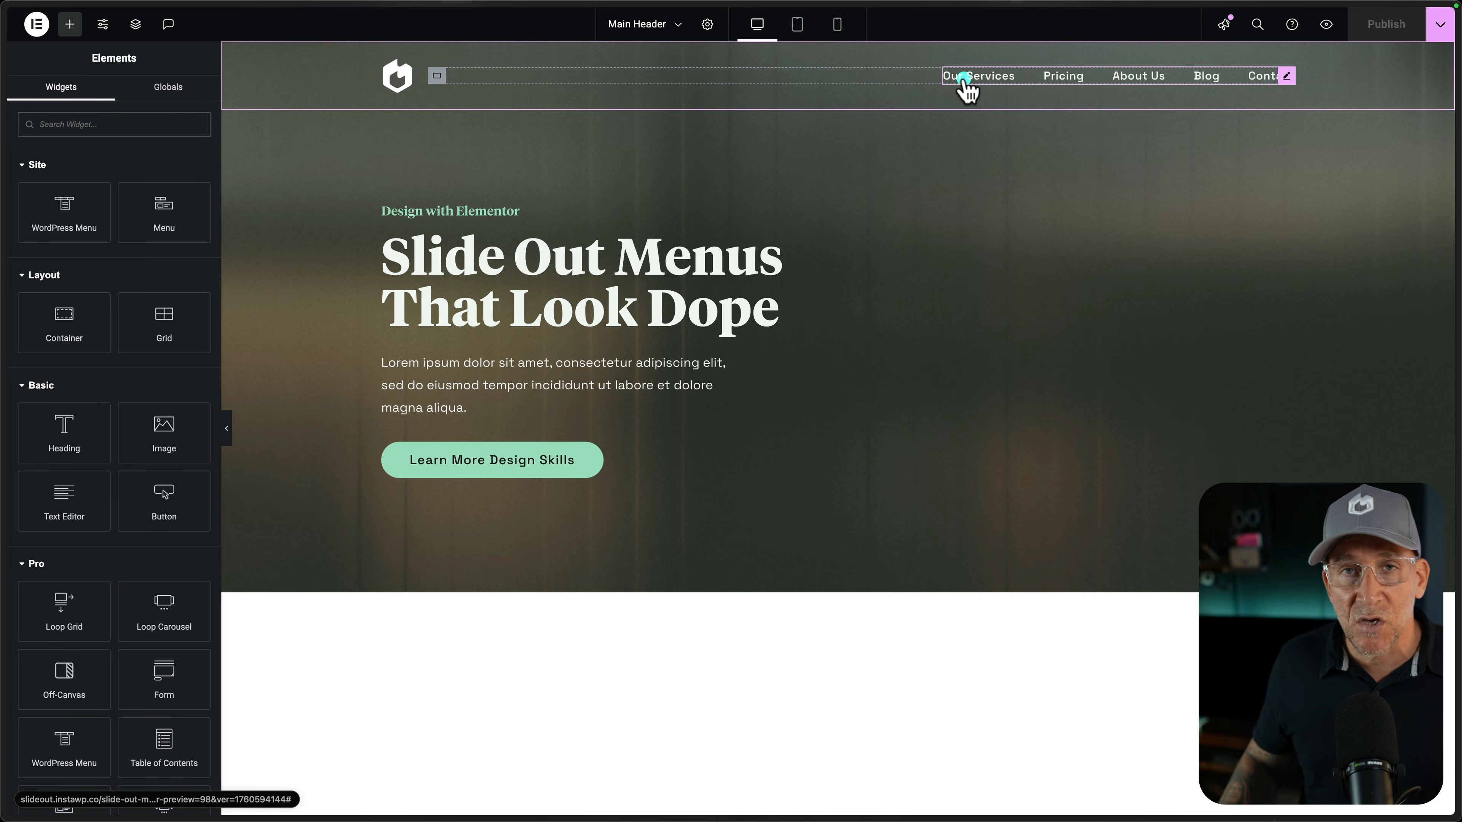
Add an Off-Canvas widget to the header container after the navigation menu and turn off its editing mode
click(838, 51)
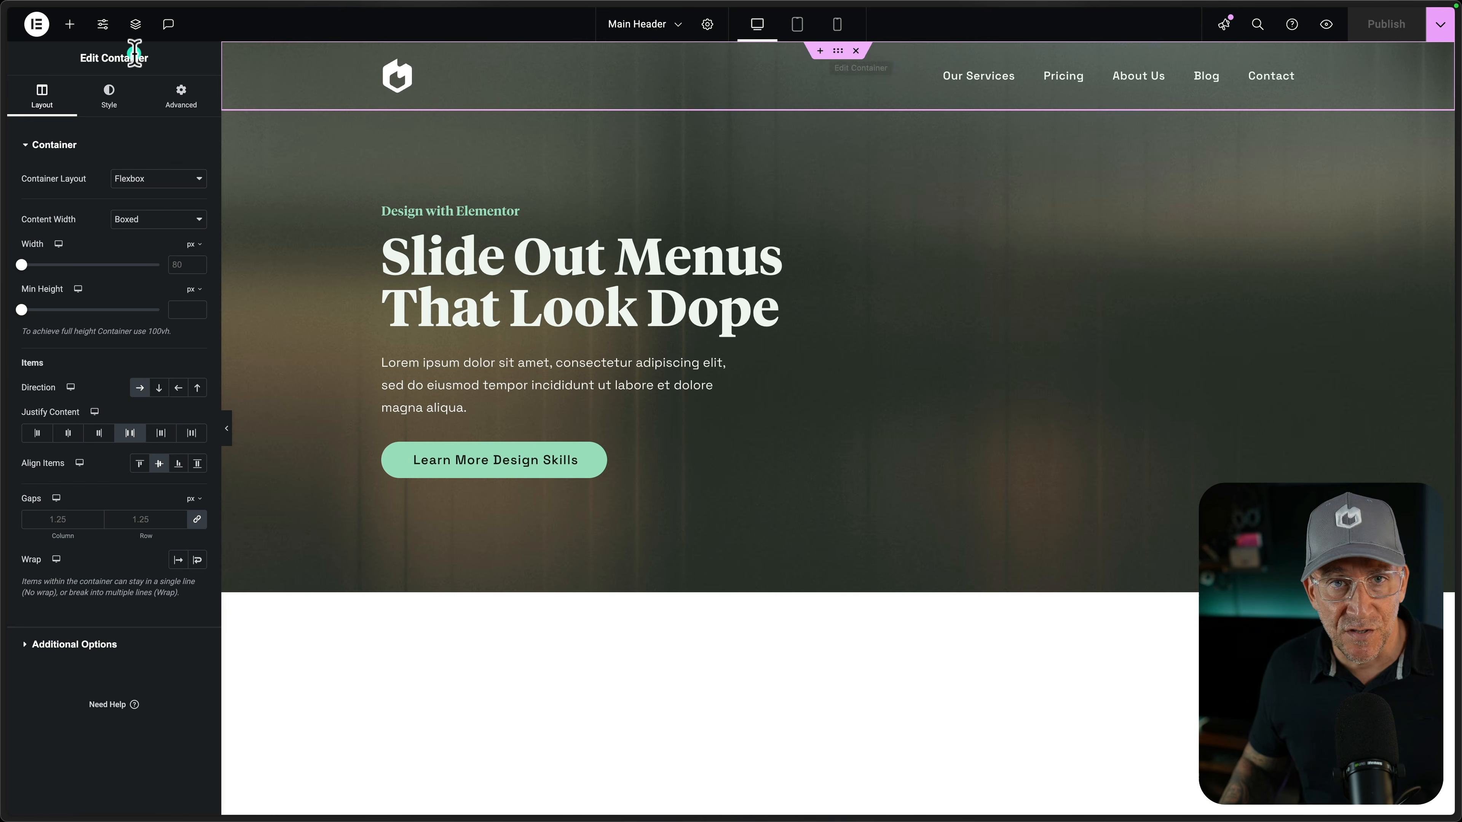
click(71, 28)
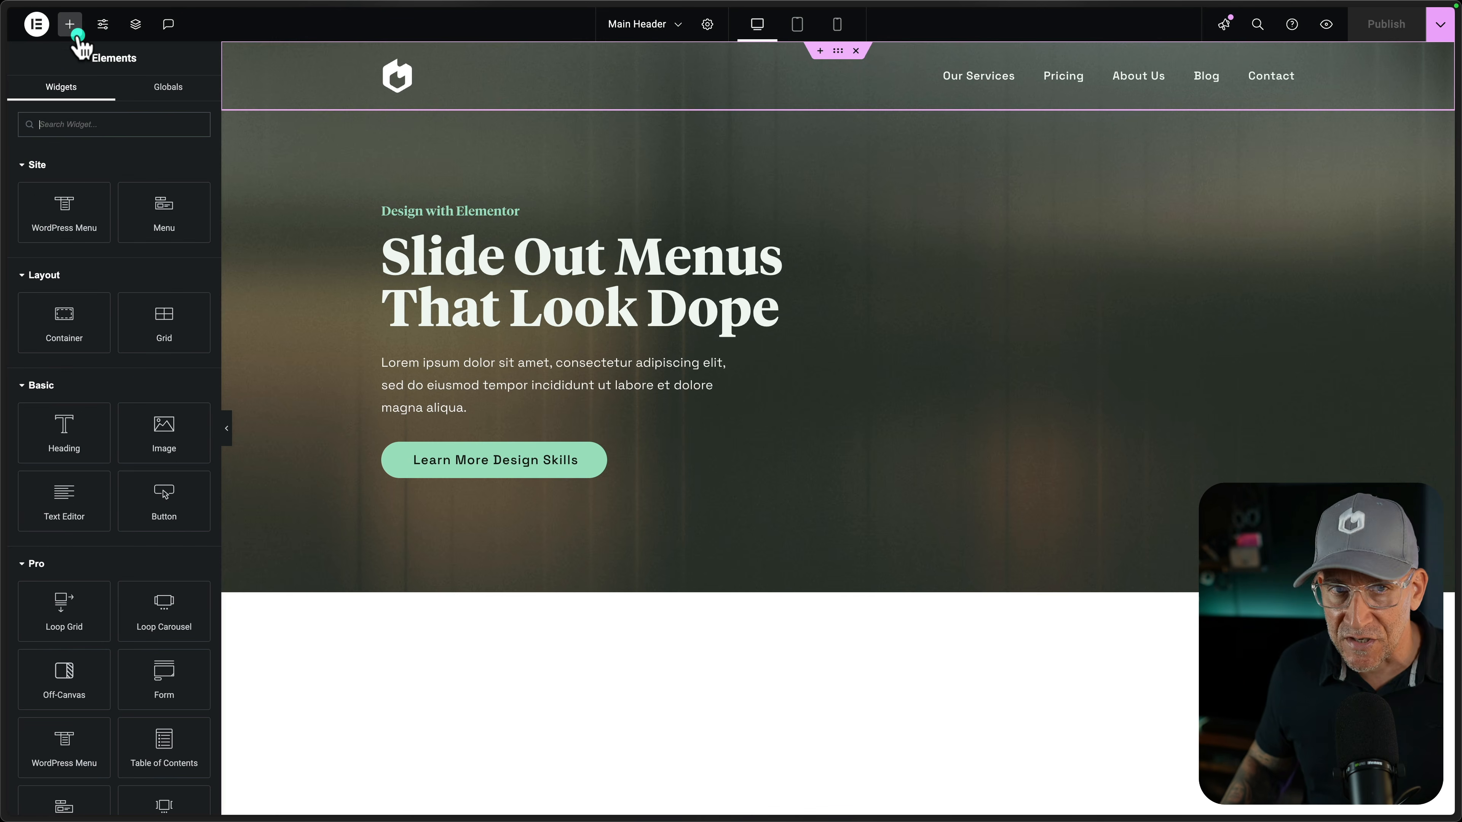
text(off)
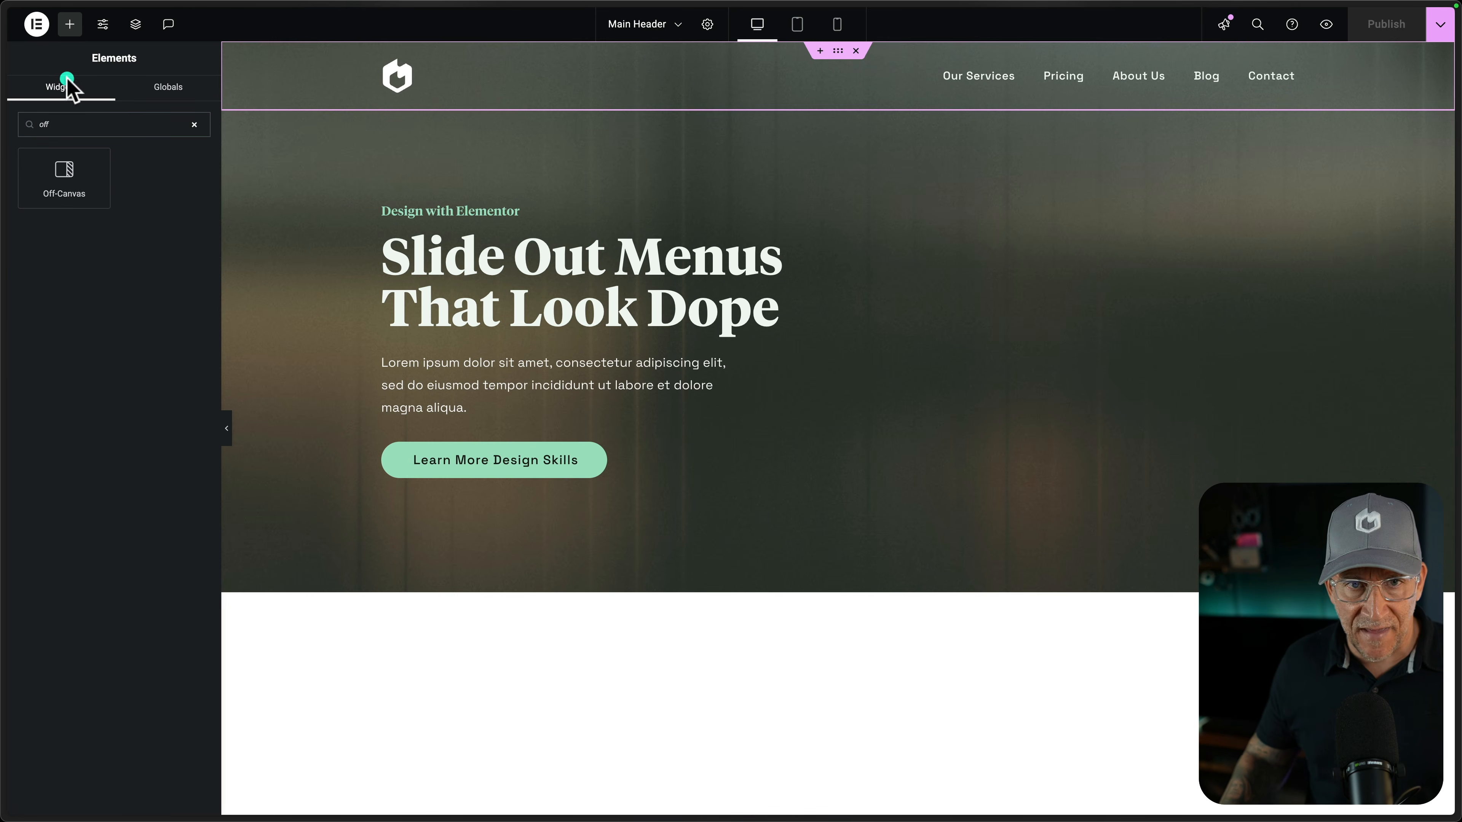
click(65, 180)
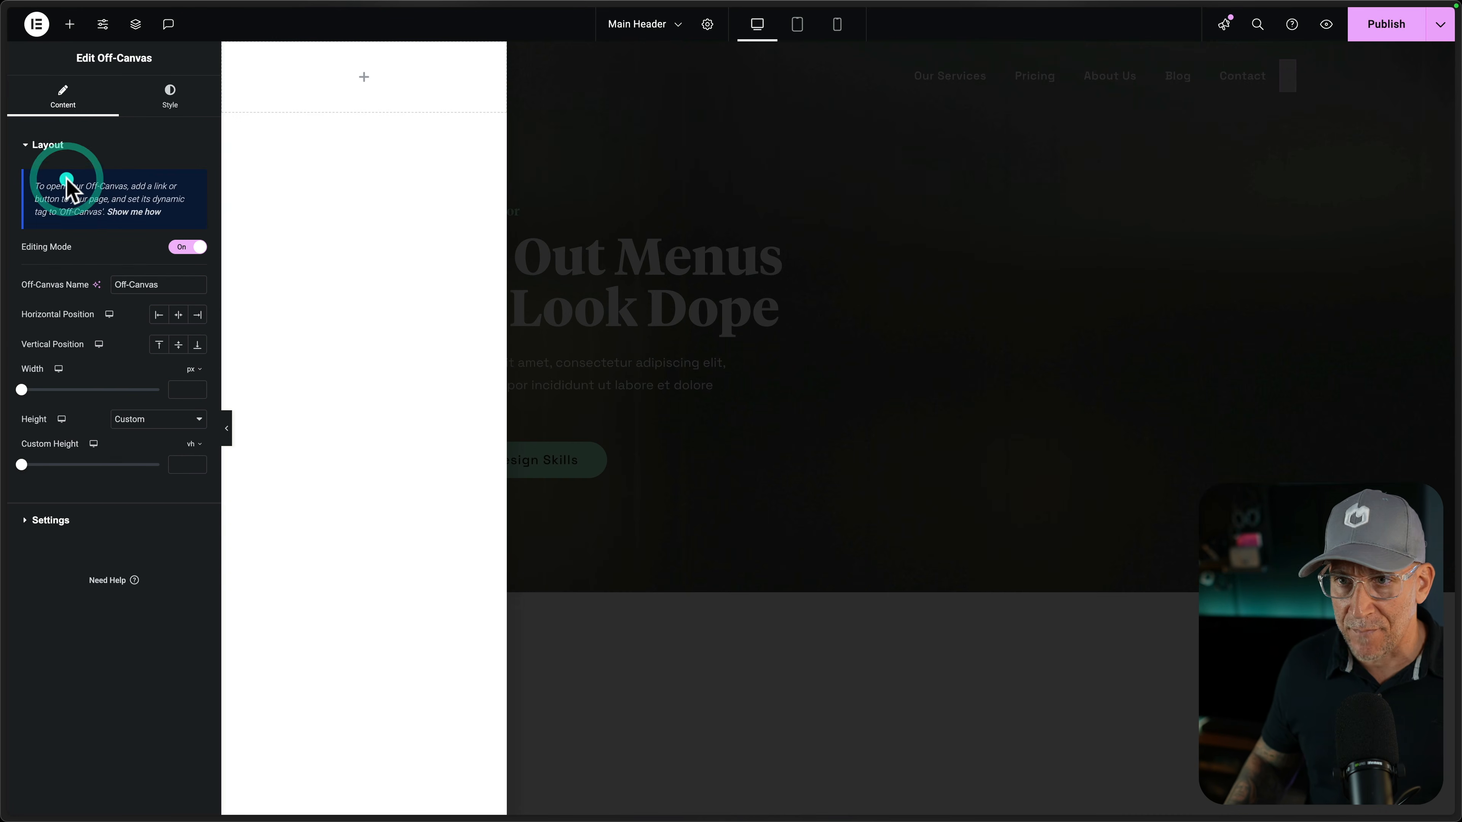
click(185, 249)
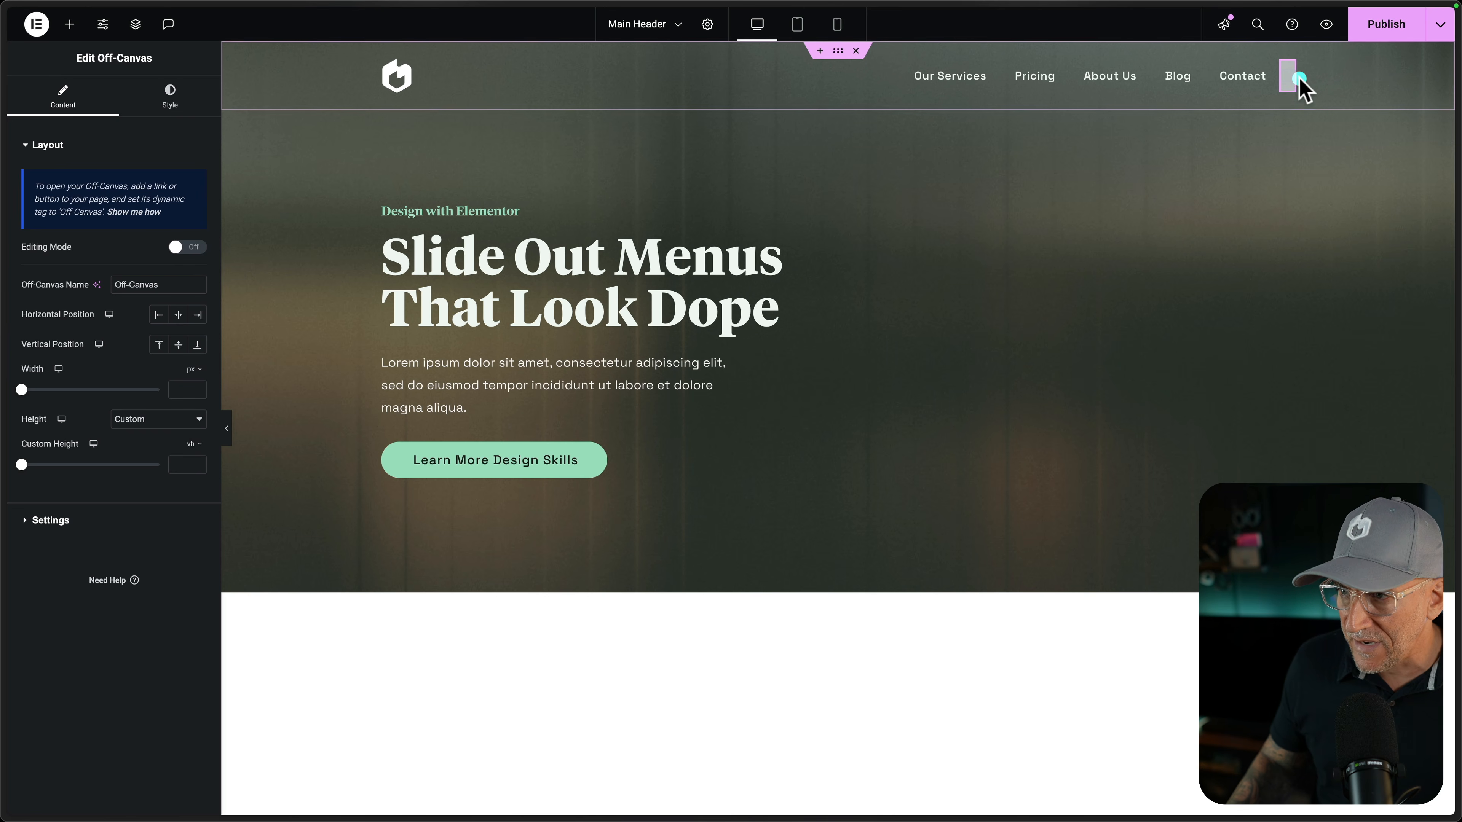
Add an Image widget after the Off-Canvas widget in the header and insert Menu-Icon.svg from the media library
click(1295, 78)
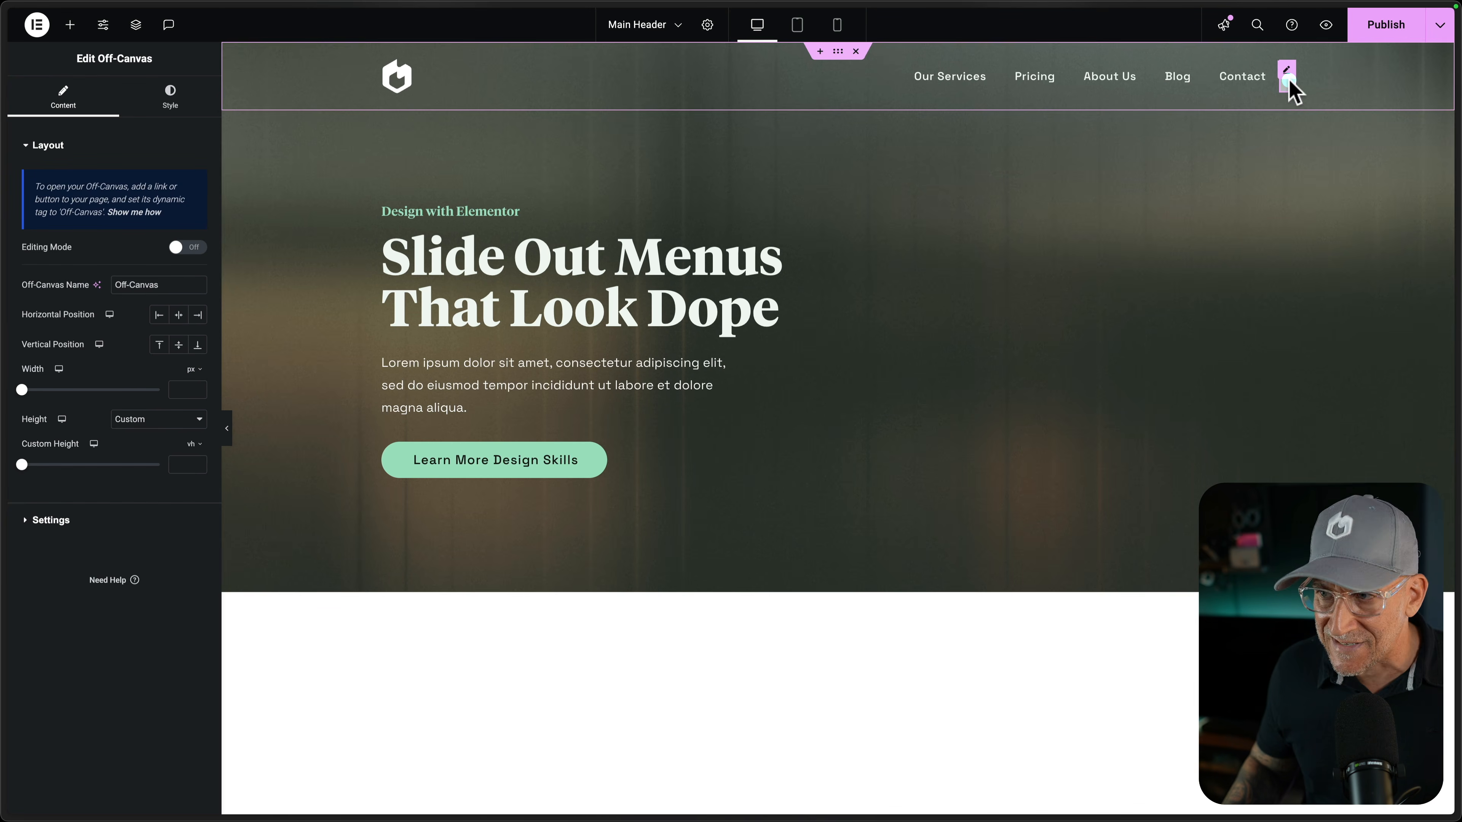
click(72, 25)
click(49, 123)
text(im)
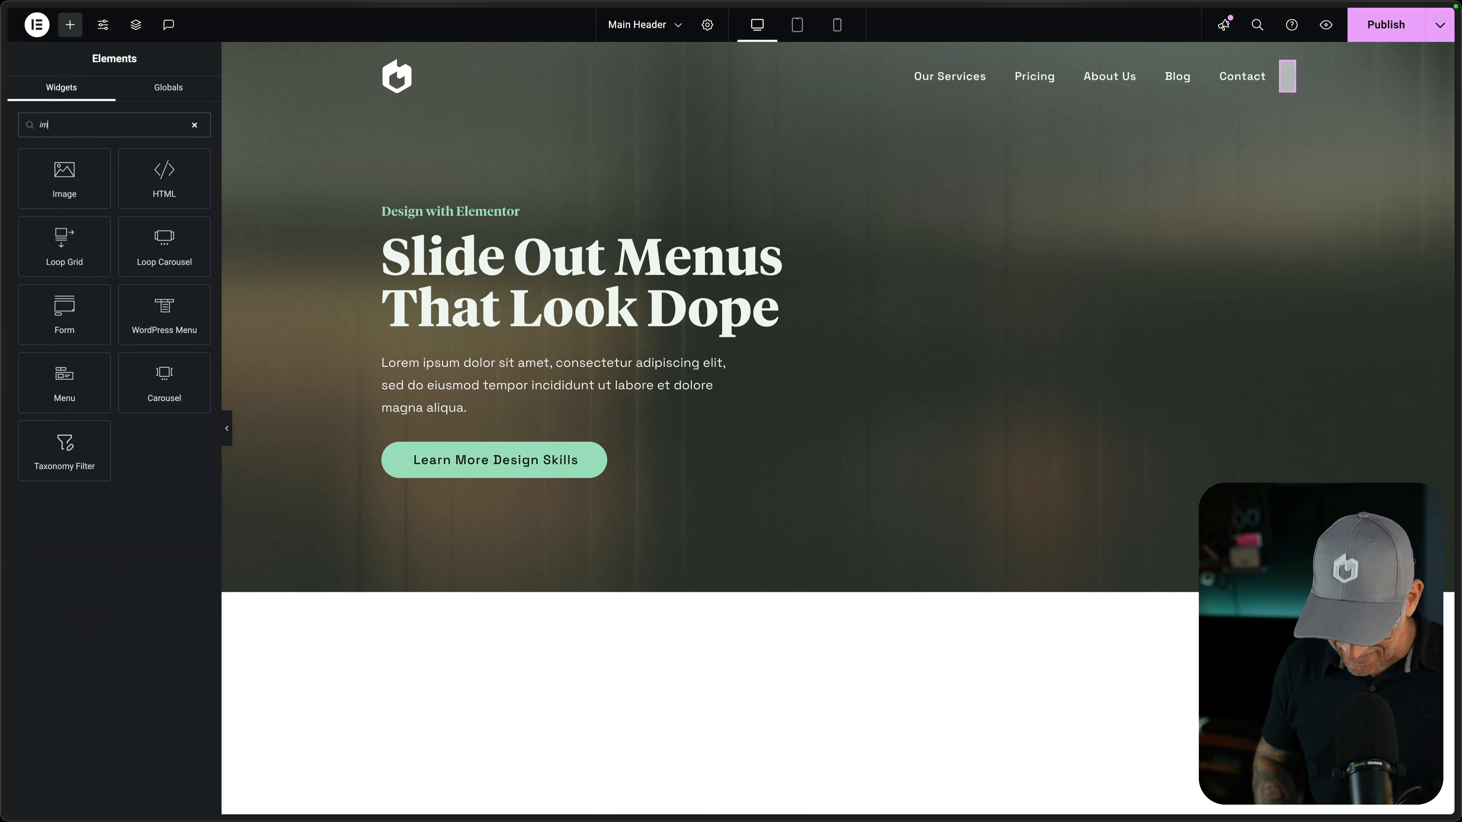
drag(1283, 76, 1287, 75)
click(82, 225)
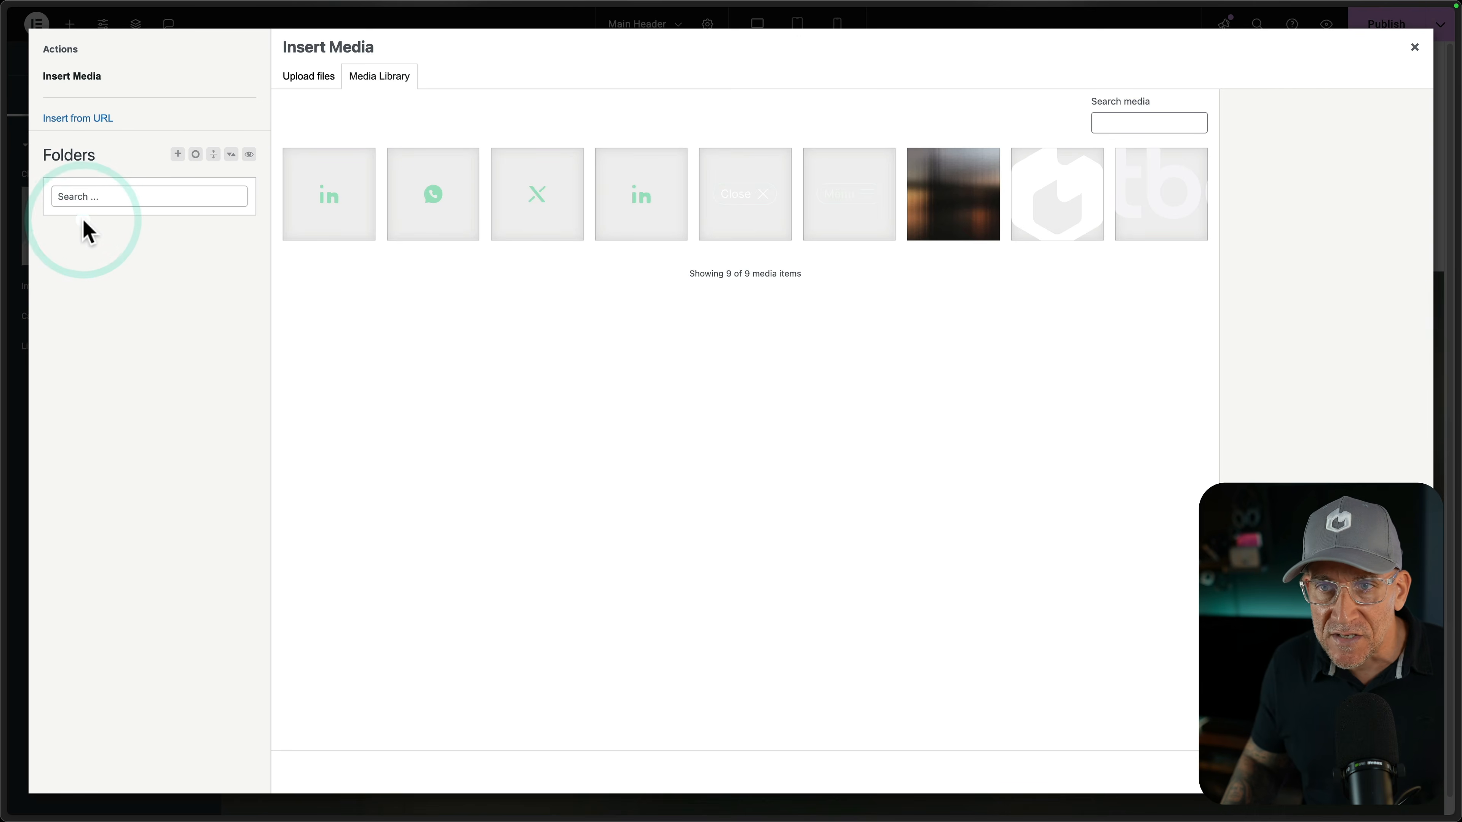
click(833, 223)
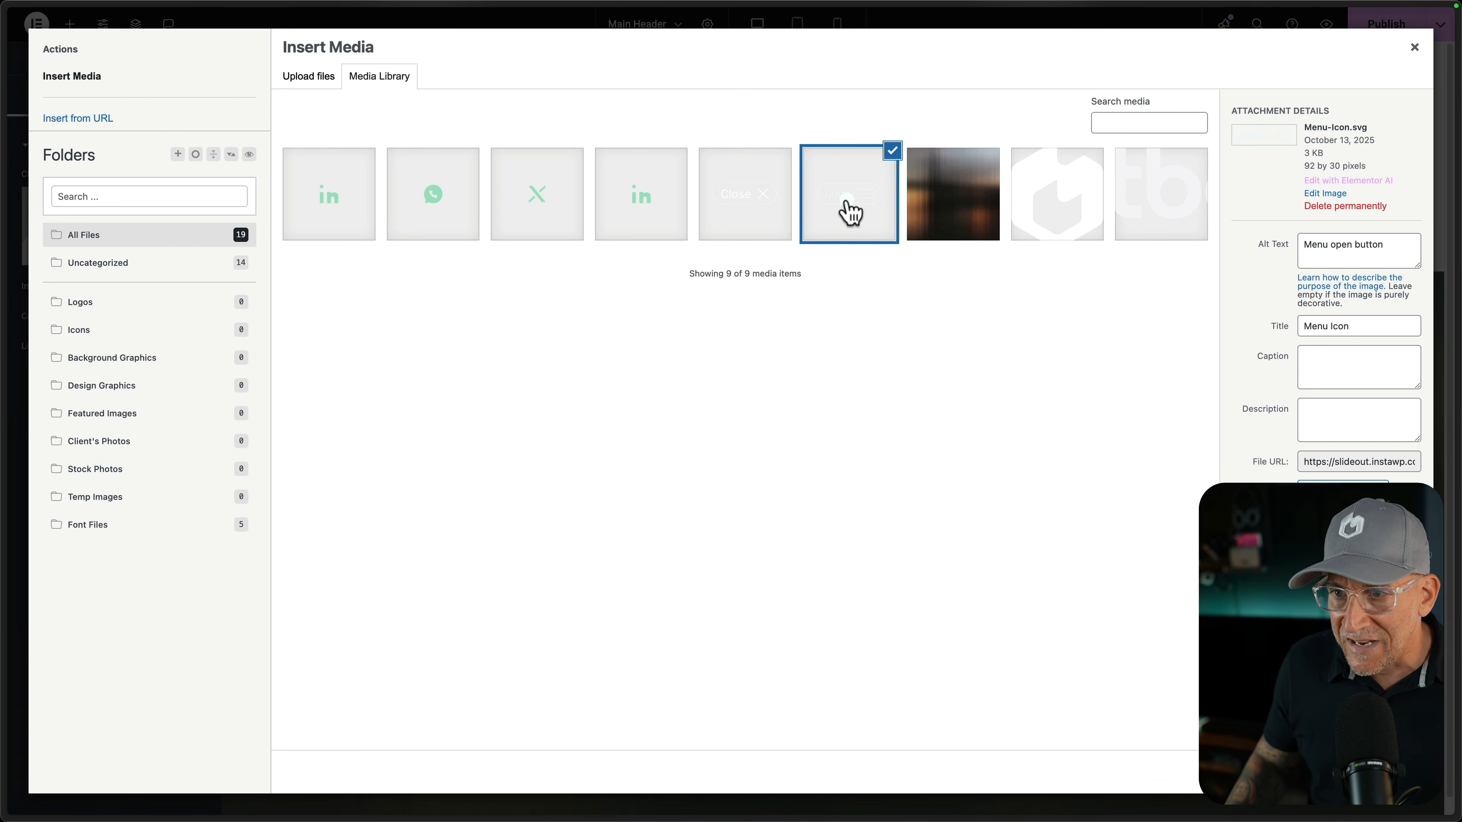
click(1398, 772)
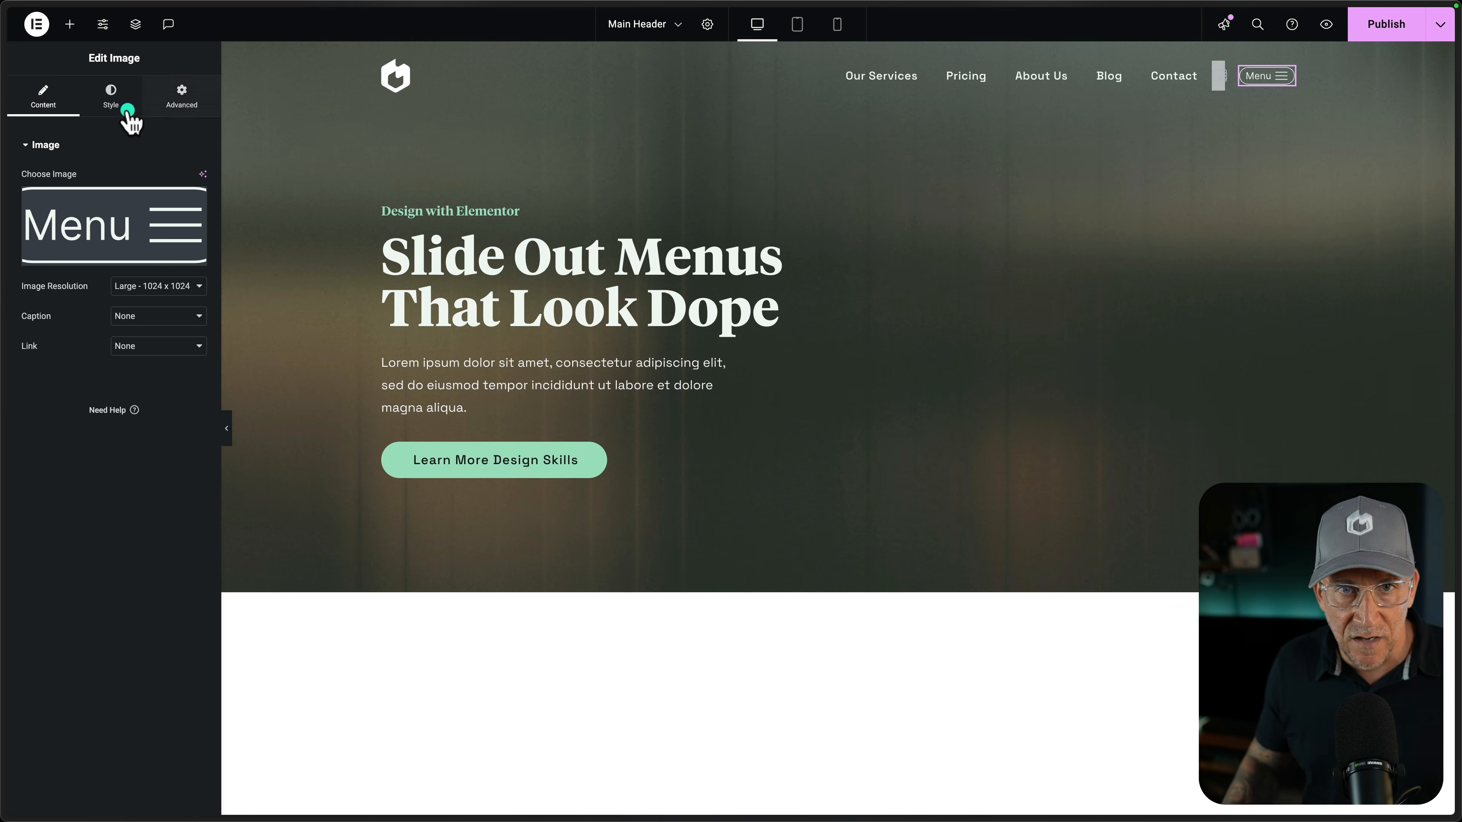
Set the menu icon image's width to 85 px
click(125, 108)
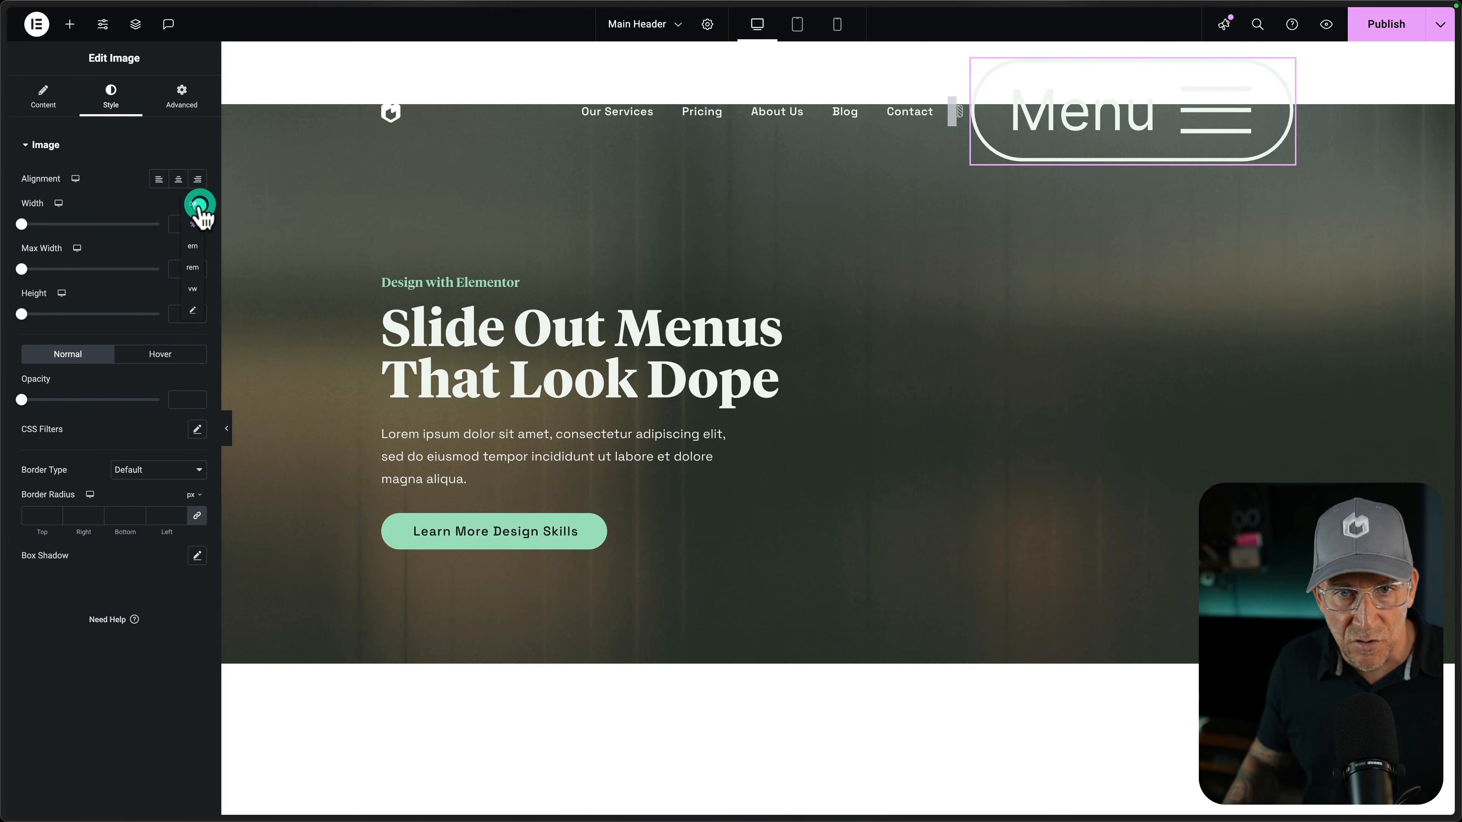
click(195, 203)
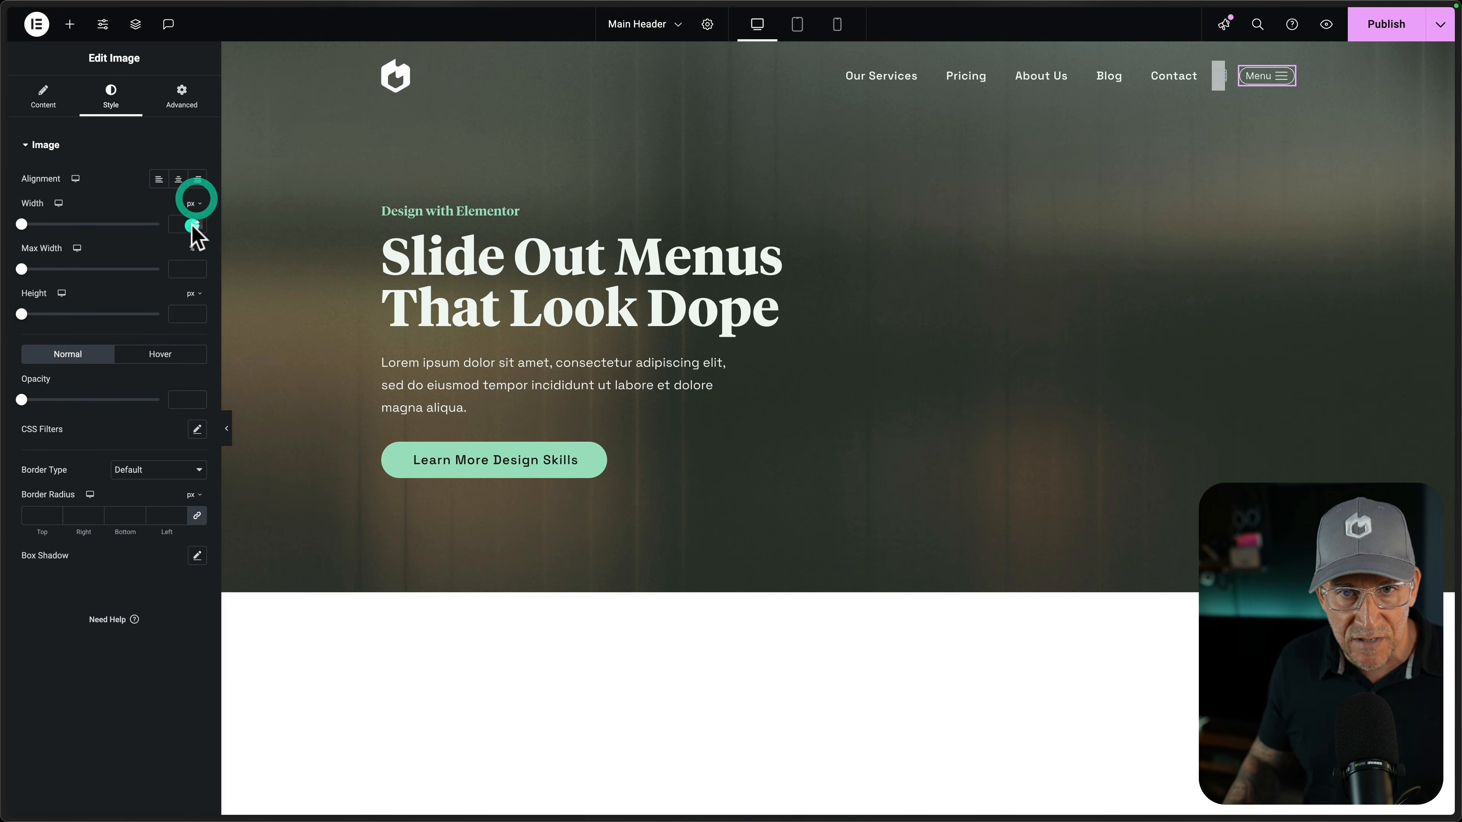
click(172, 224)
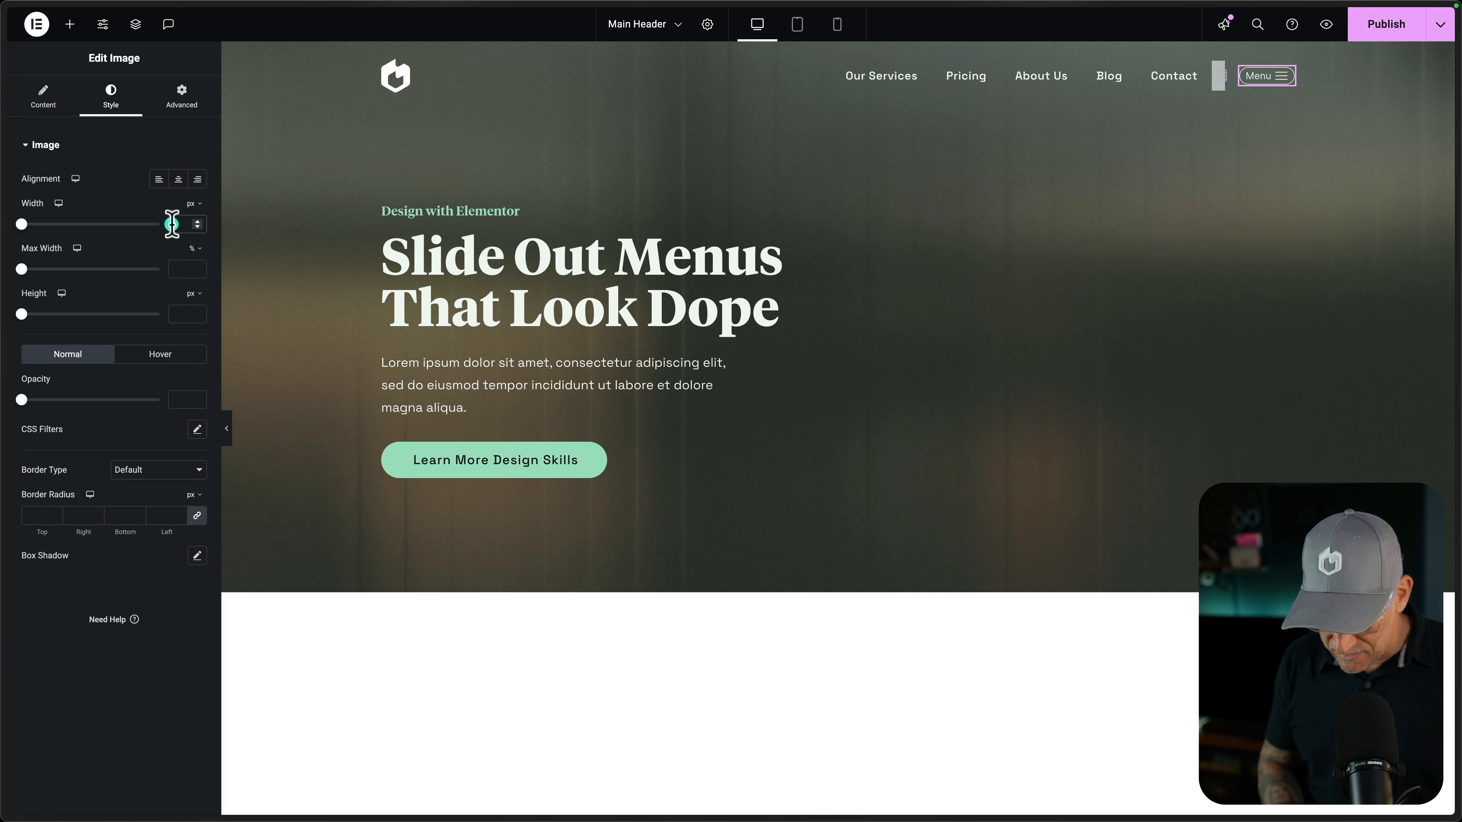
text(85)
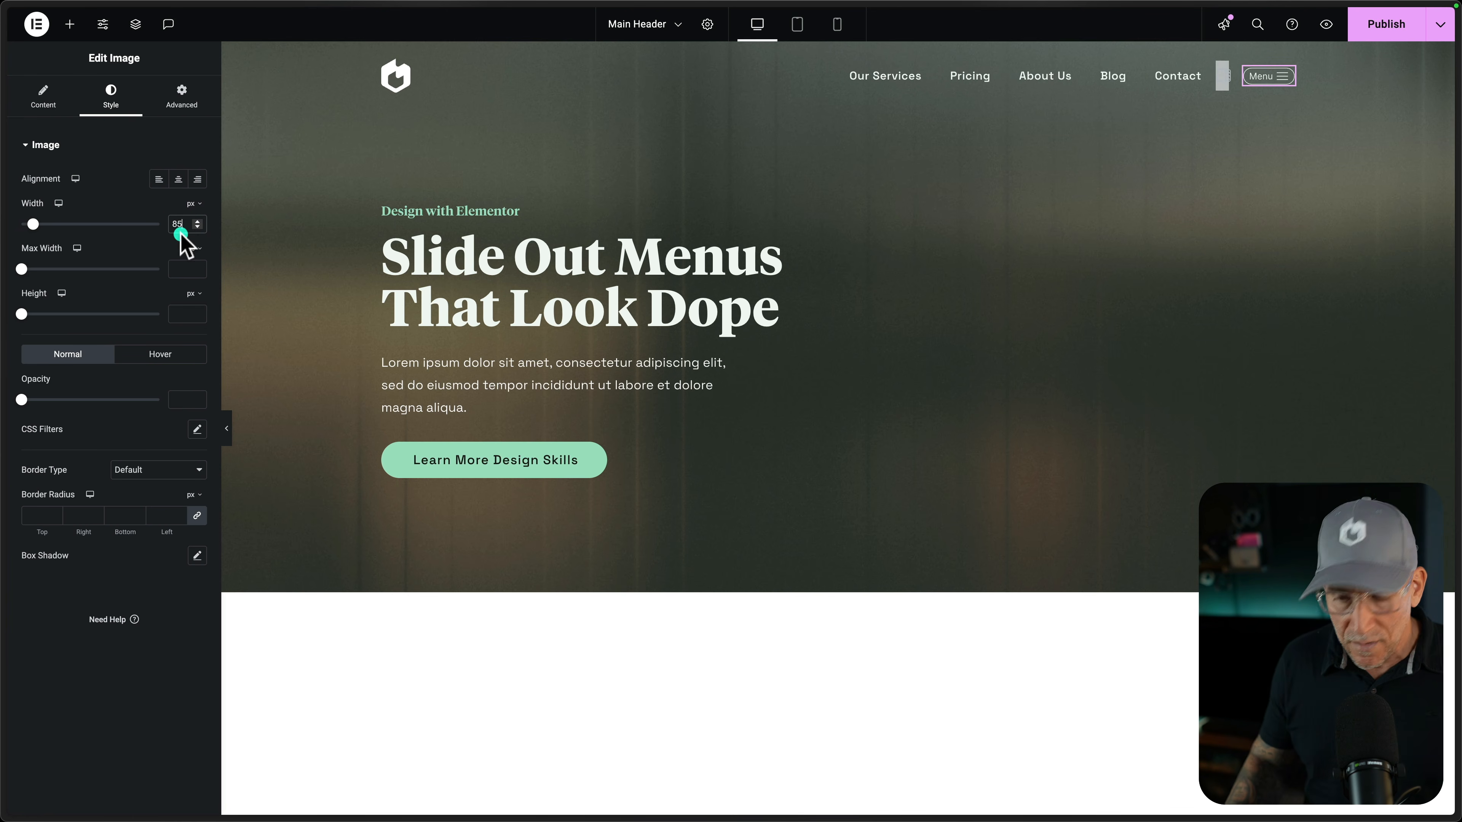
Increase the menu icon image's width to 100 px
key(Up)
key(Up)
key(Up)
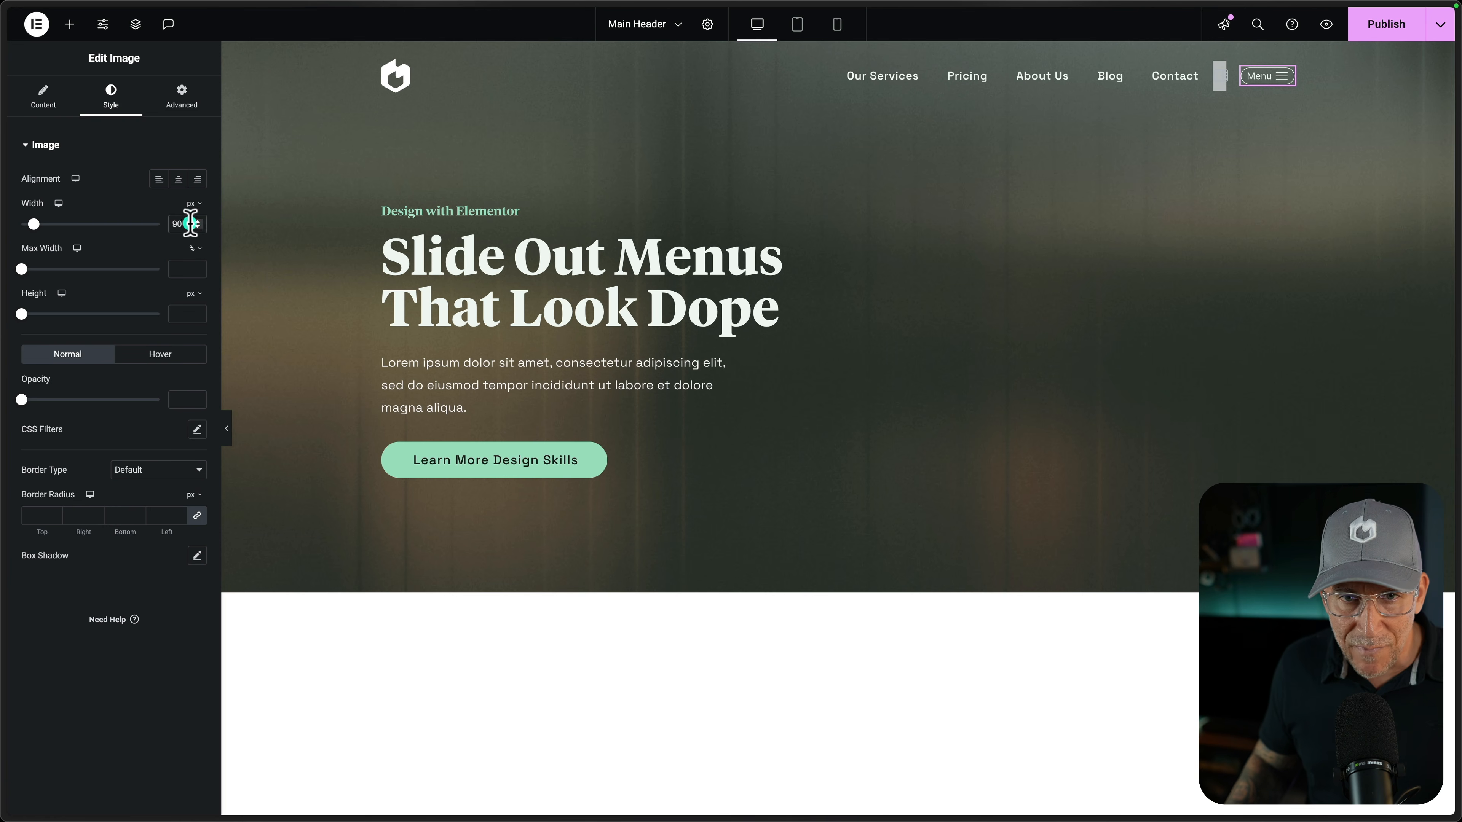
click(197, 220)
click(197, 221)
click(198, 220)
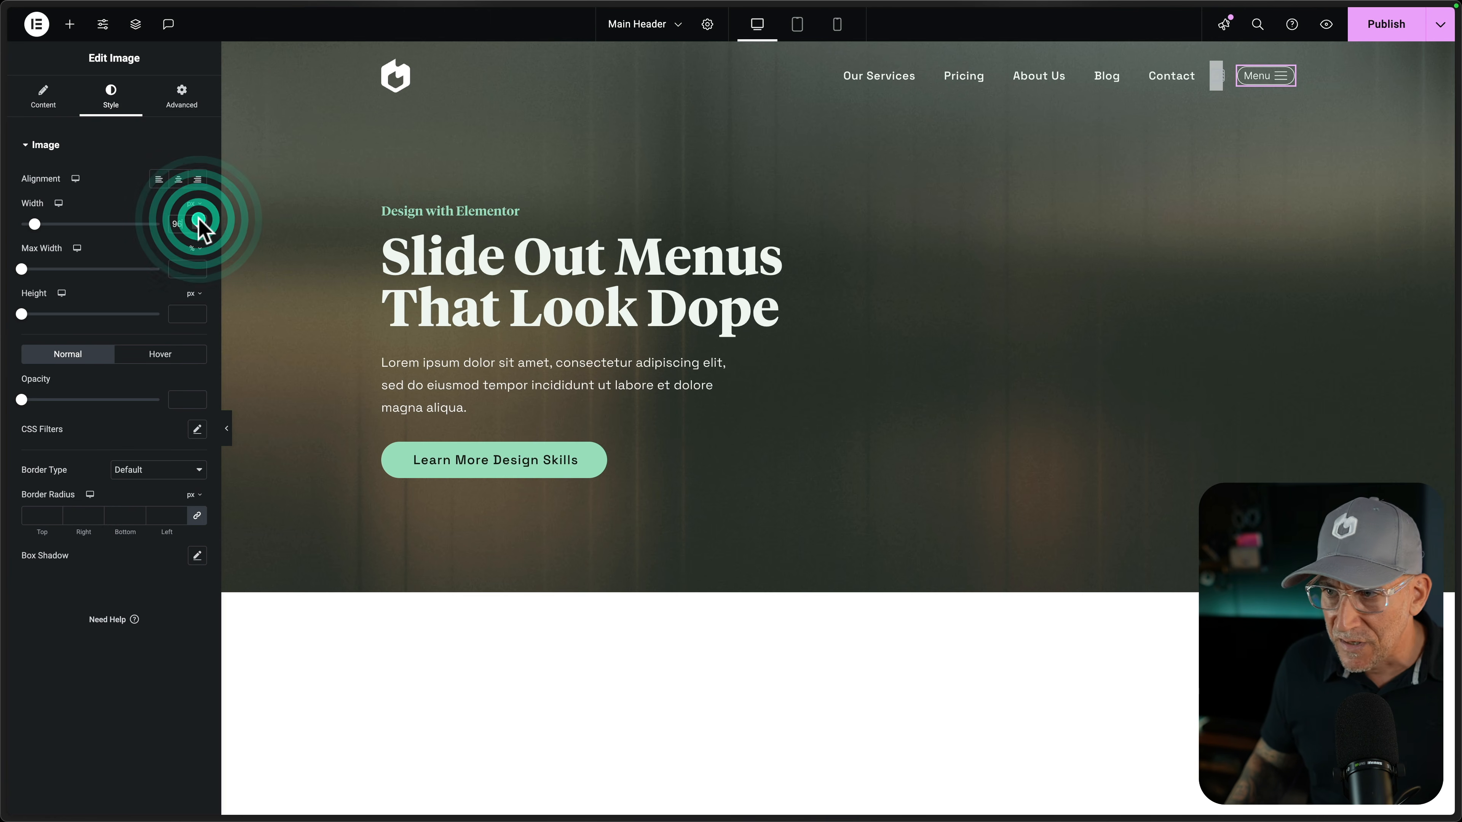
click(198, 220)
click(199, 220)
click(199, 220)
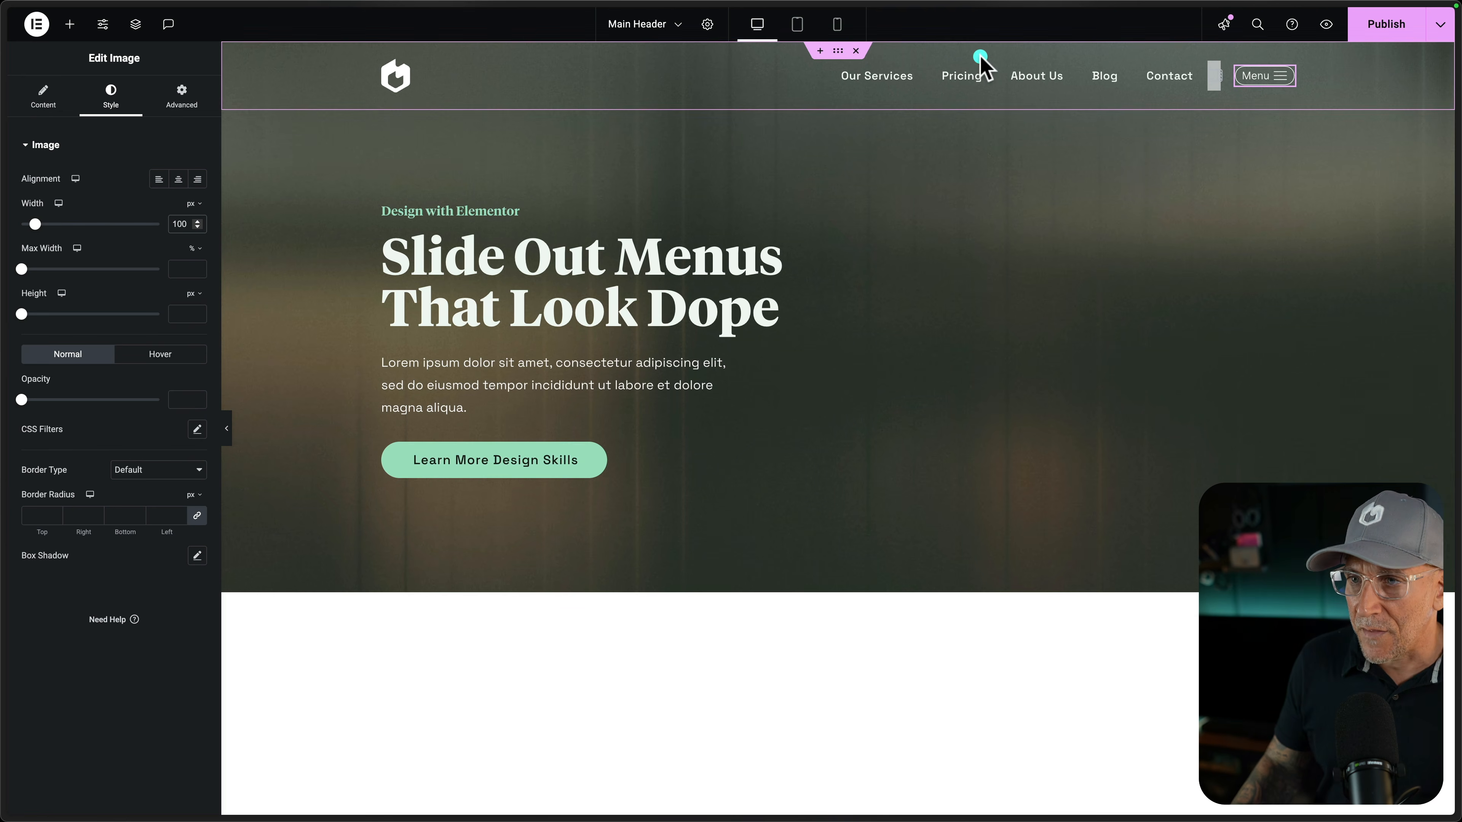
Show the page structure beside the header elements and rename the outermost container to Header
right_click(969, 74)
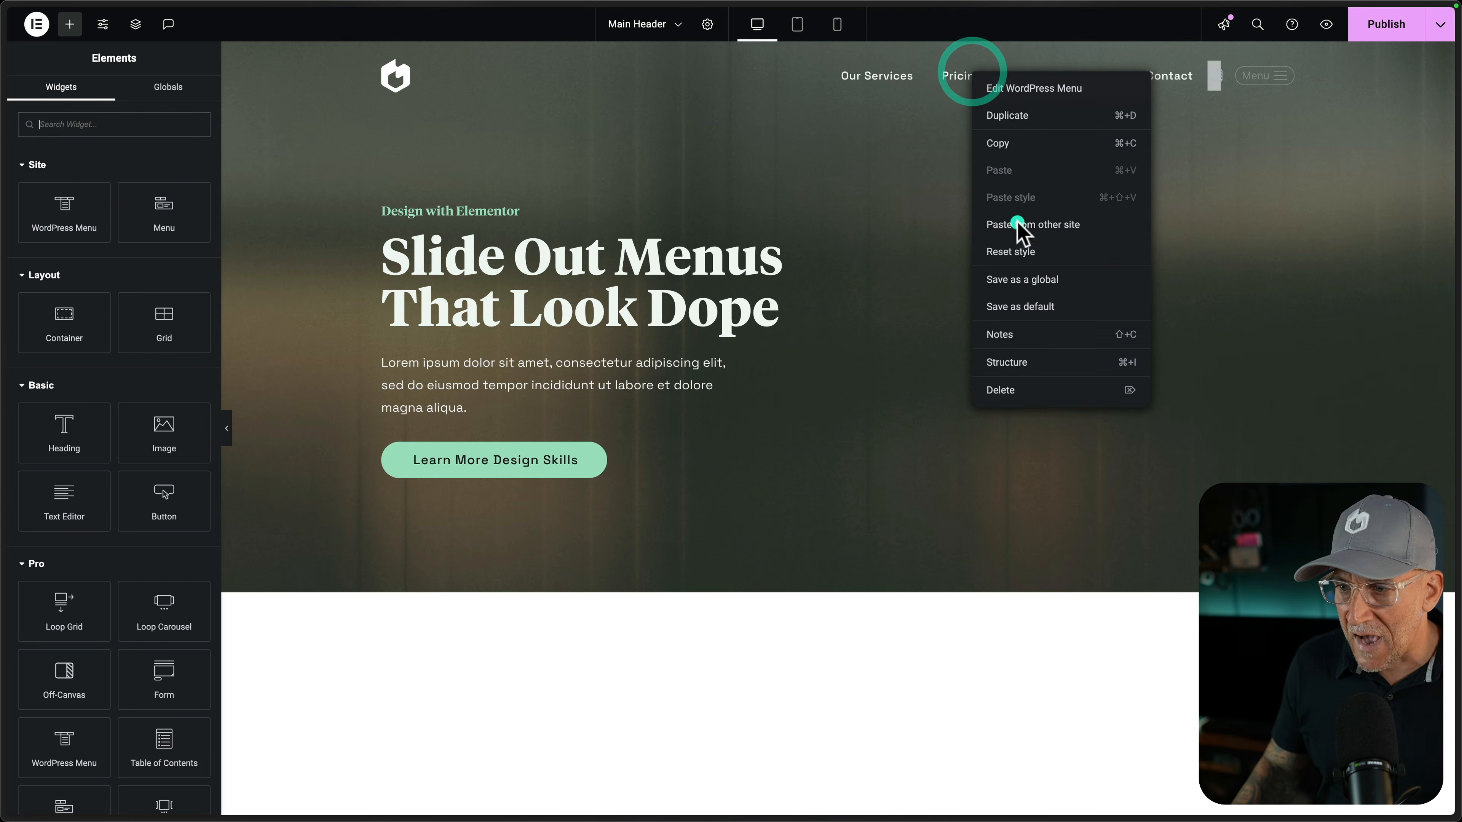
click(1016, 362)
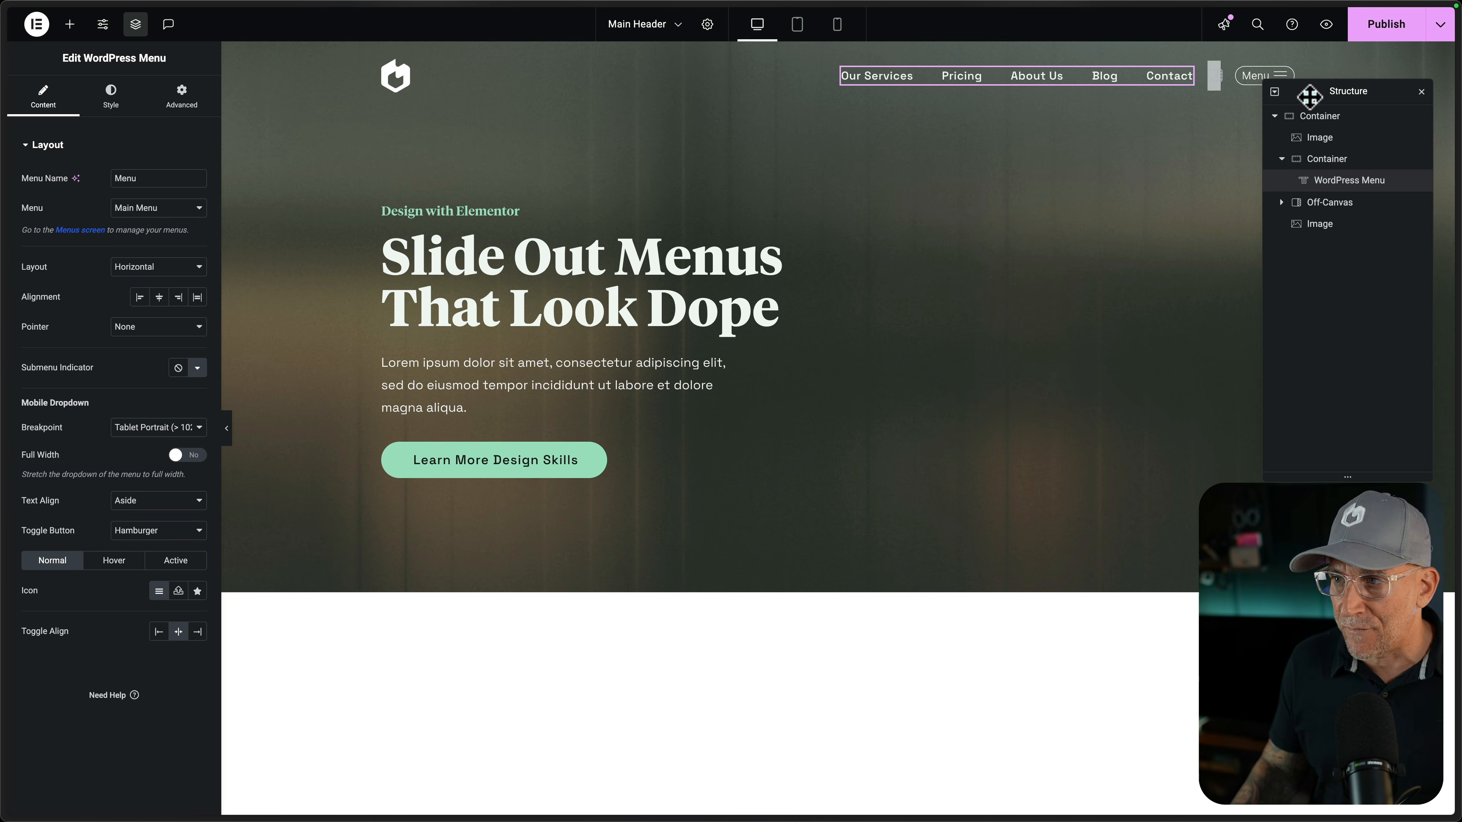
drag(1304, 94, 743, 125)
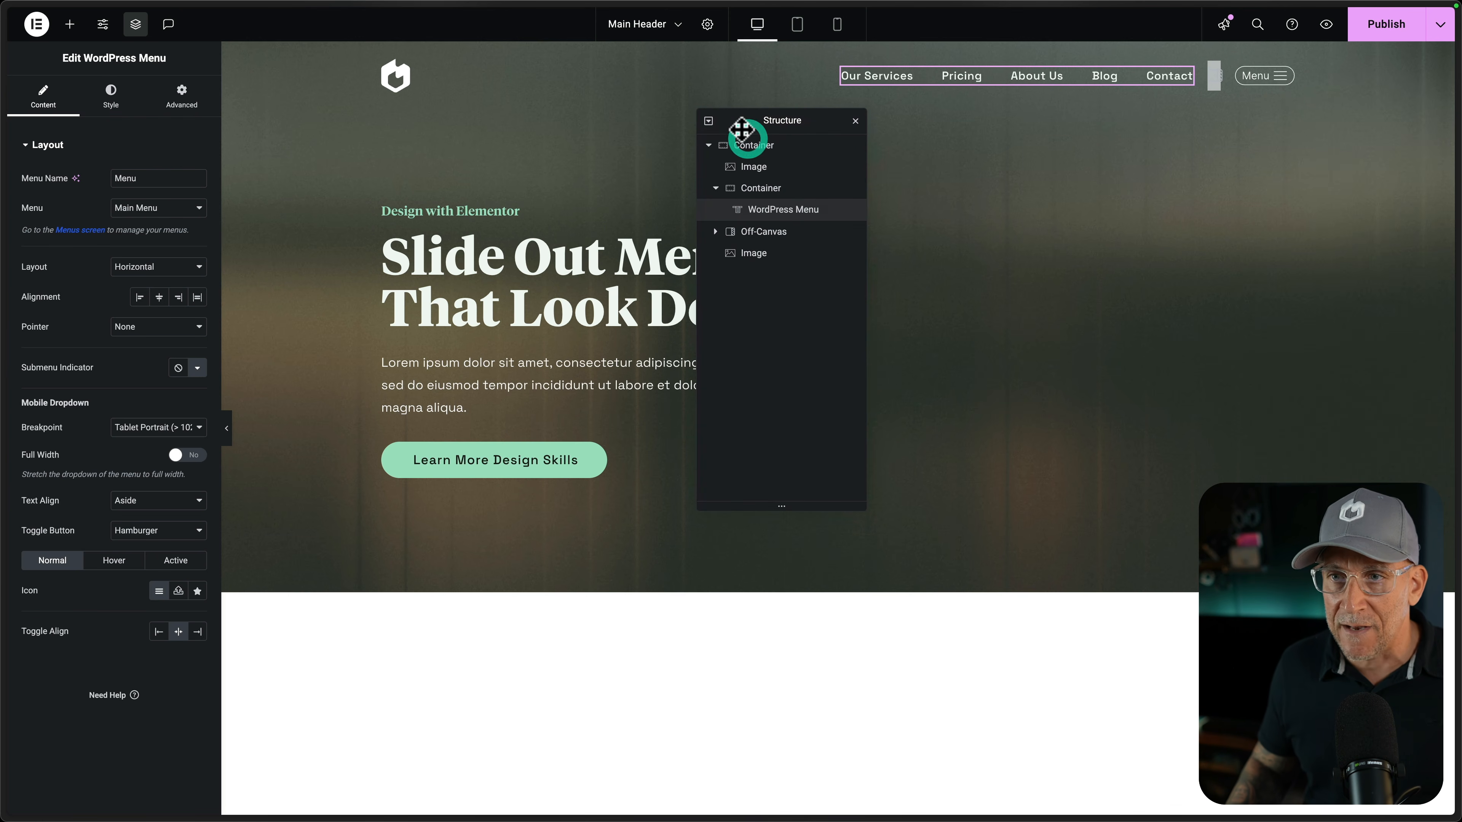
click(754, 145)
double_click(761, 145)
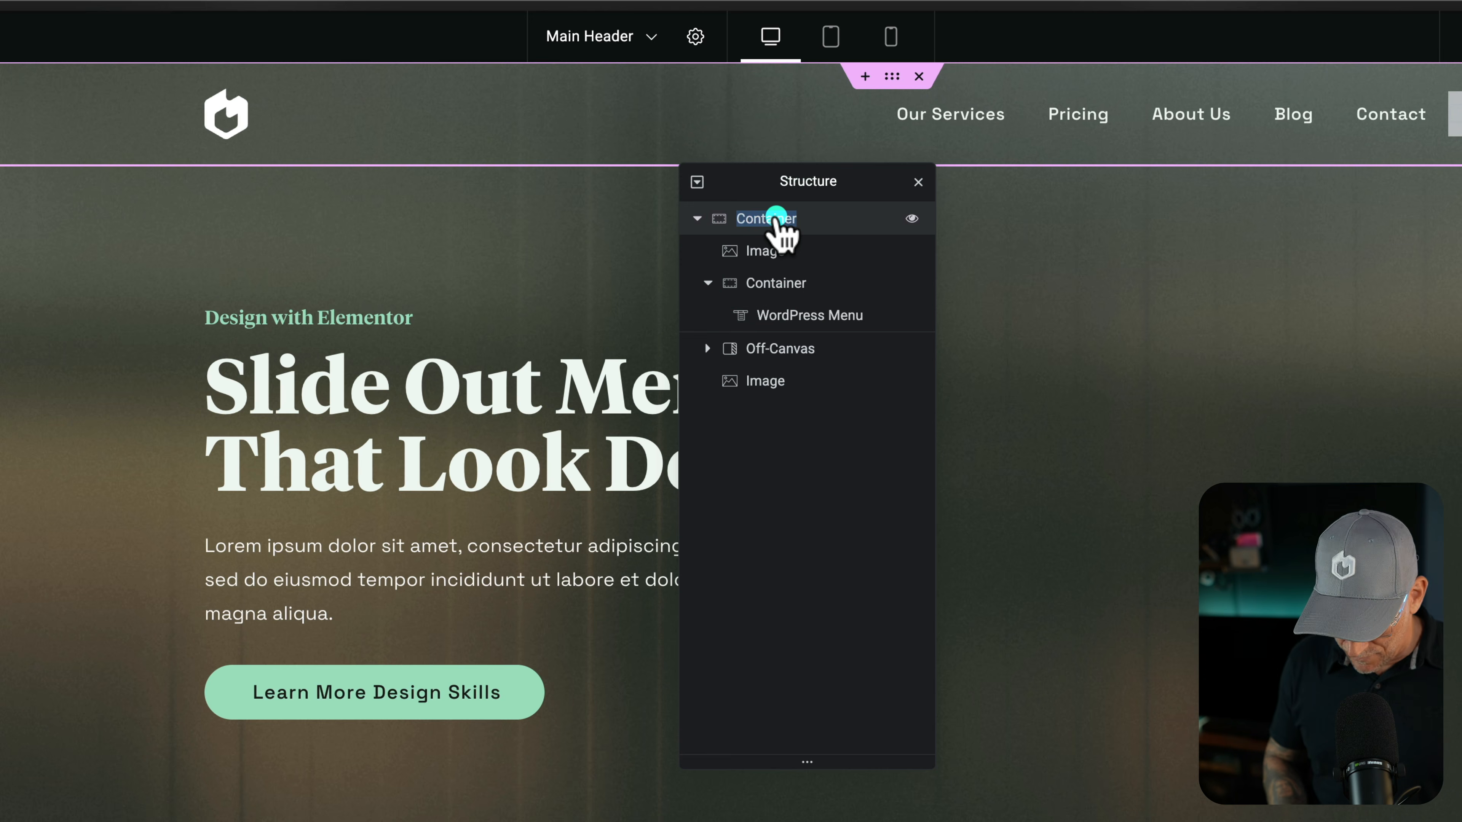
text(Header)
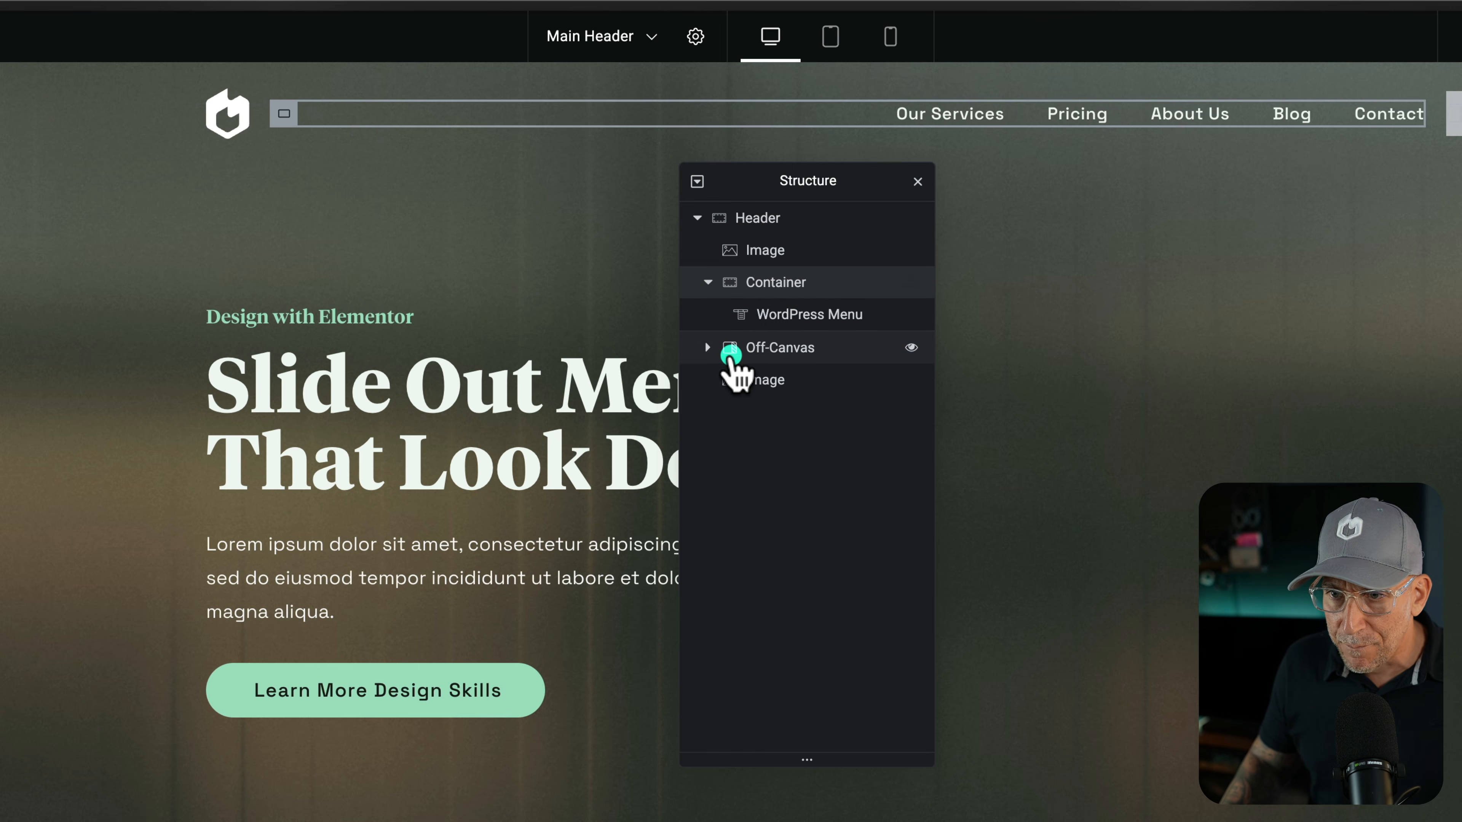
Move the menu icon image into the inner container below the WordPress Menu and rename that container Left Div
mouse_move(735, 350)
mouse_down()
mouse_move(753, 339)
mouse_move(736, 369)
mouse_move(738, 343)
mouse_move(760, 347)
mouse_up()
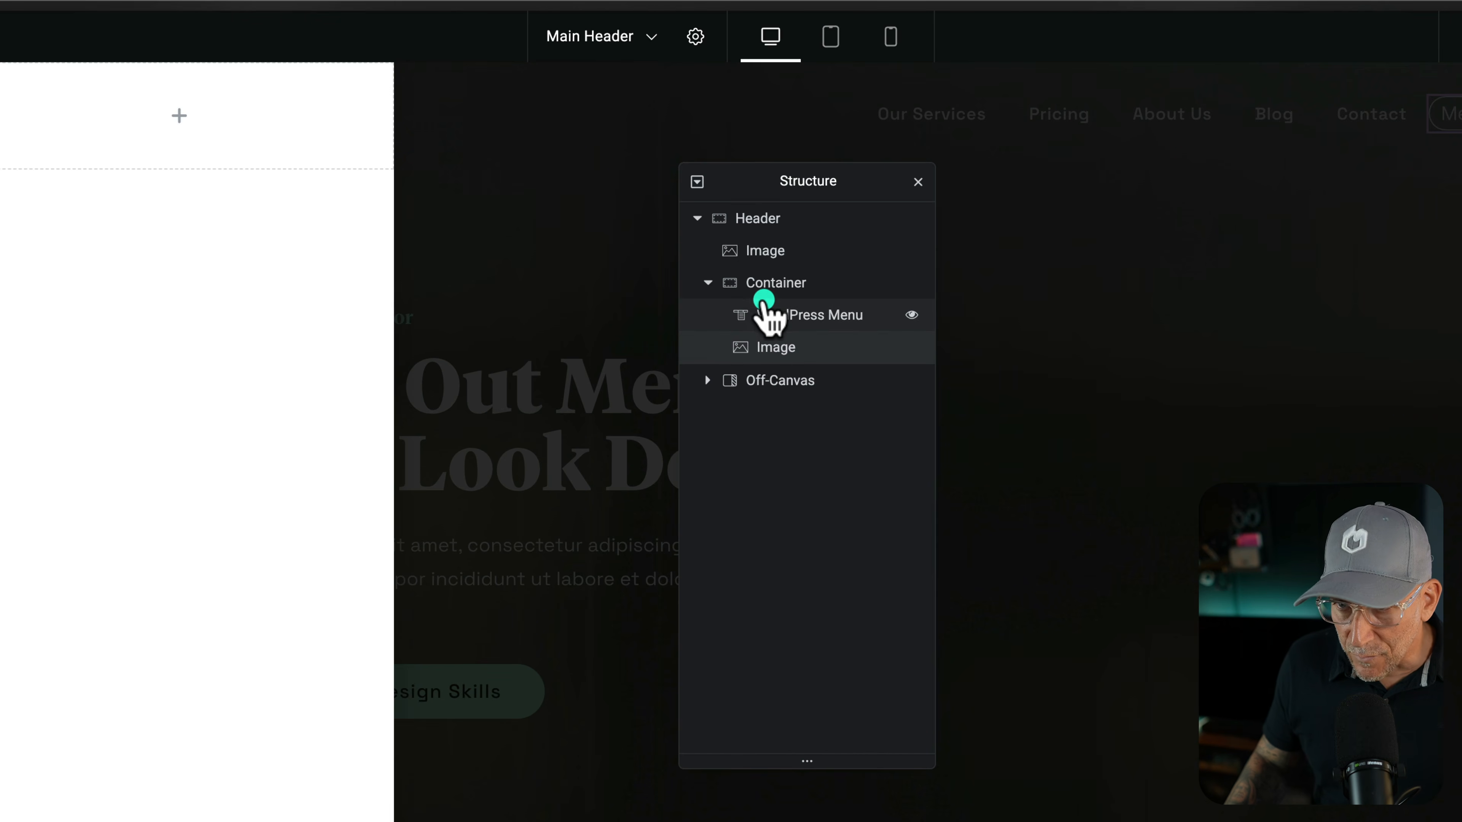
double_click(762, 287)
text(Left D)
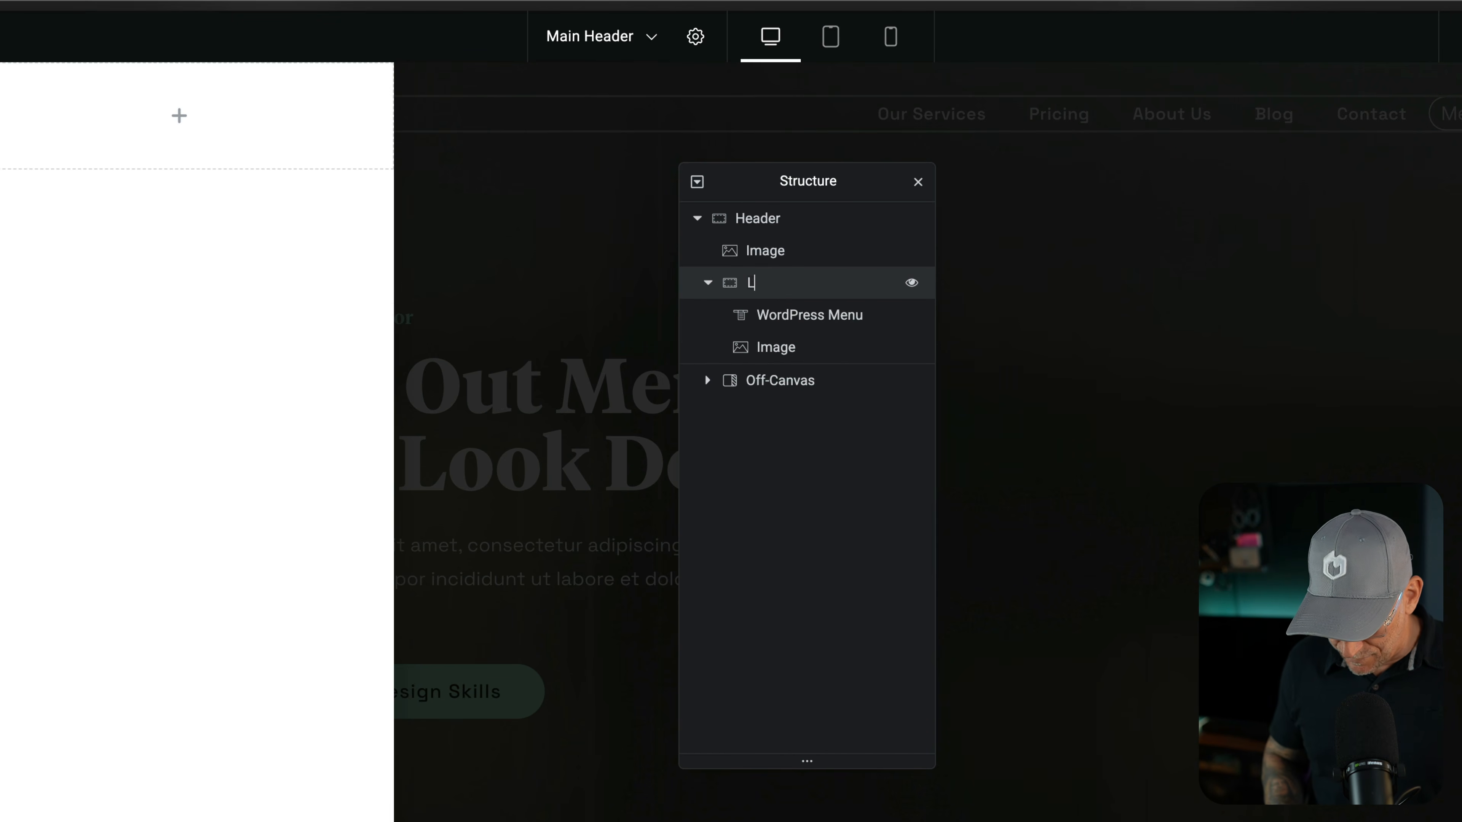
text(iv)
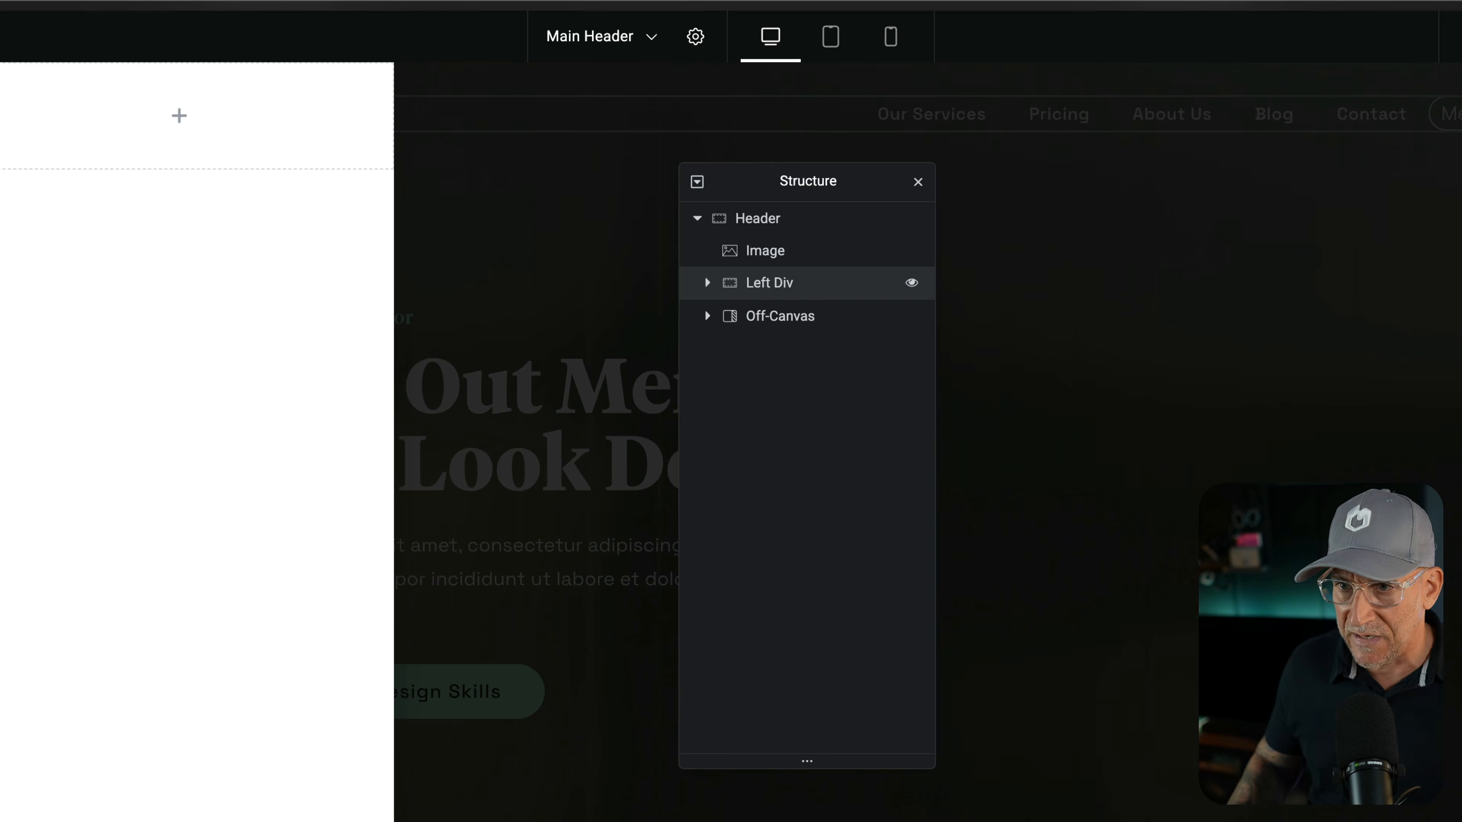
Examine the Off-Canvas widget and its nested container in the structure, including their layout settings
click(765, 318)
click(717, 212)
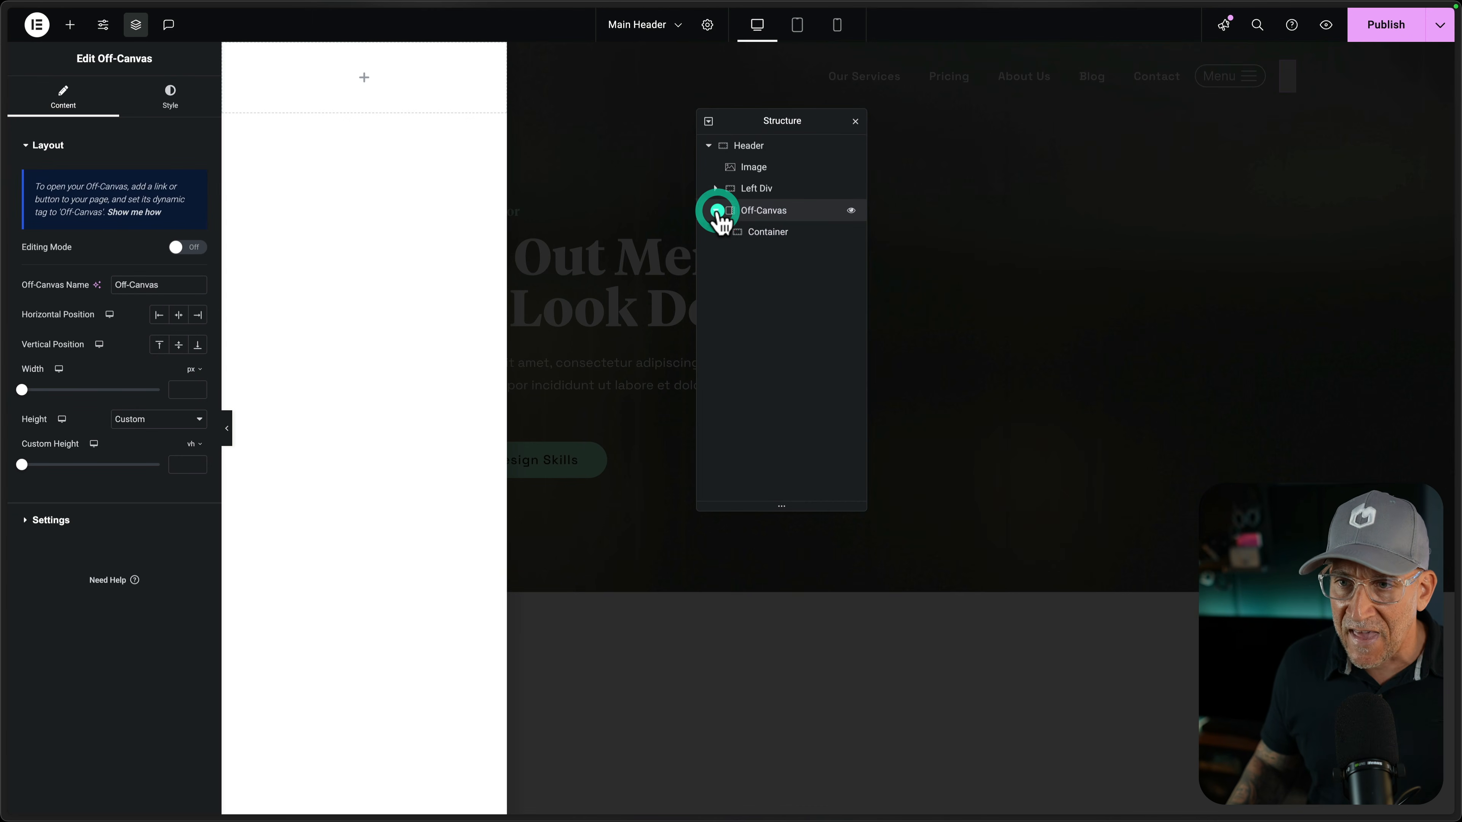
click(749, 211)
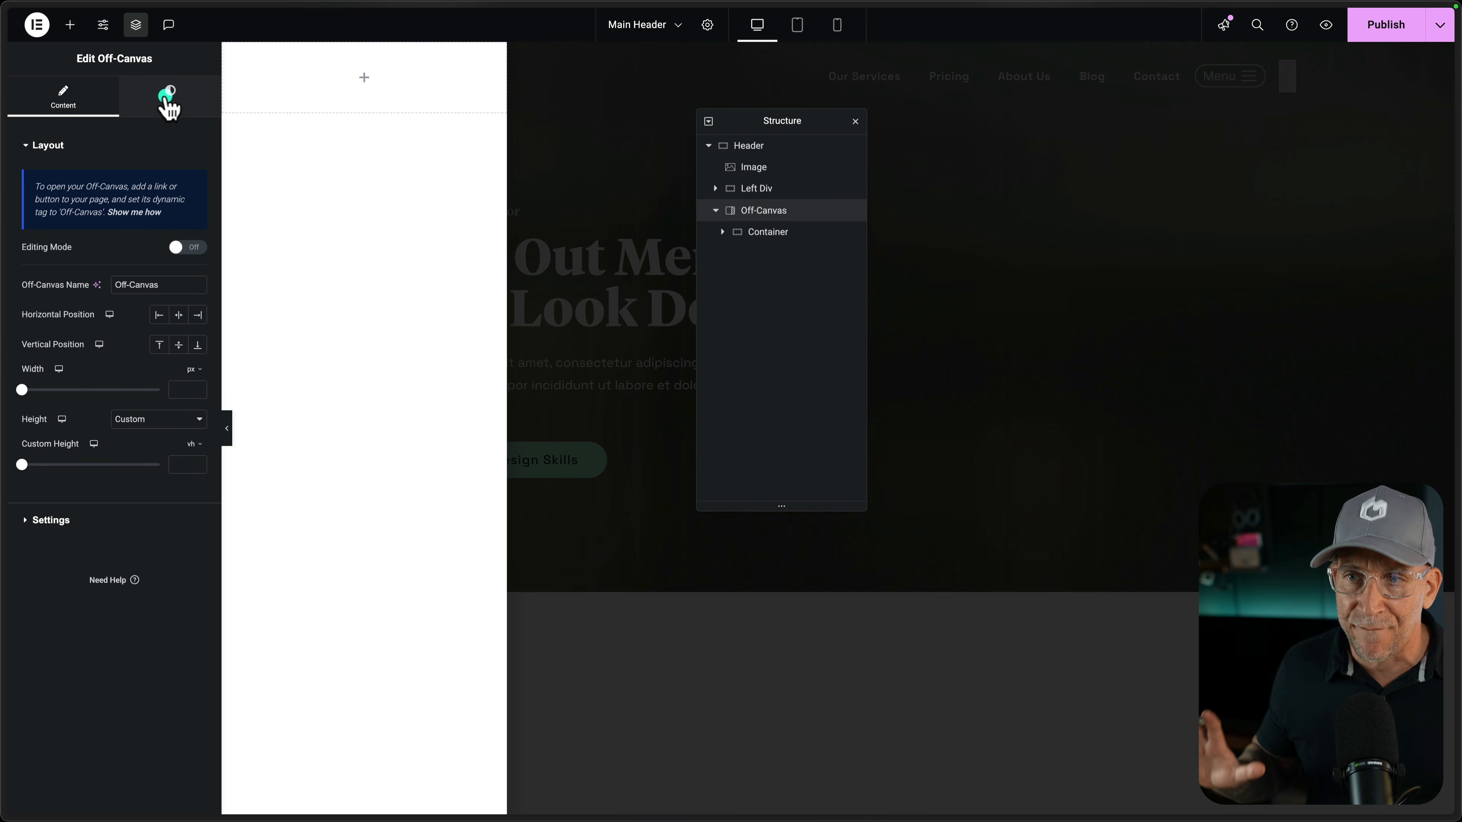
mouse_move(748, 232)
mouse_down()
mouse_move(720, 231)
mouse_move(782, 236)
mouse_up()
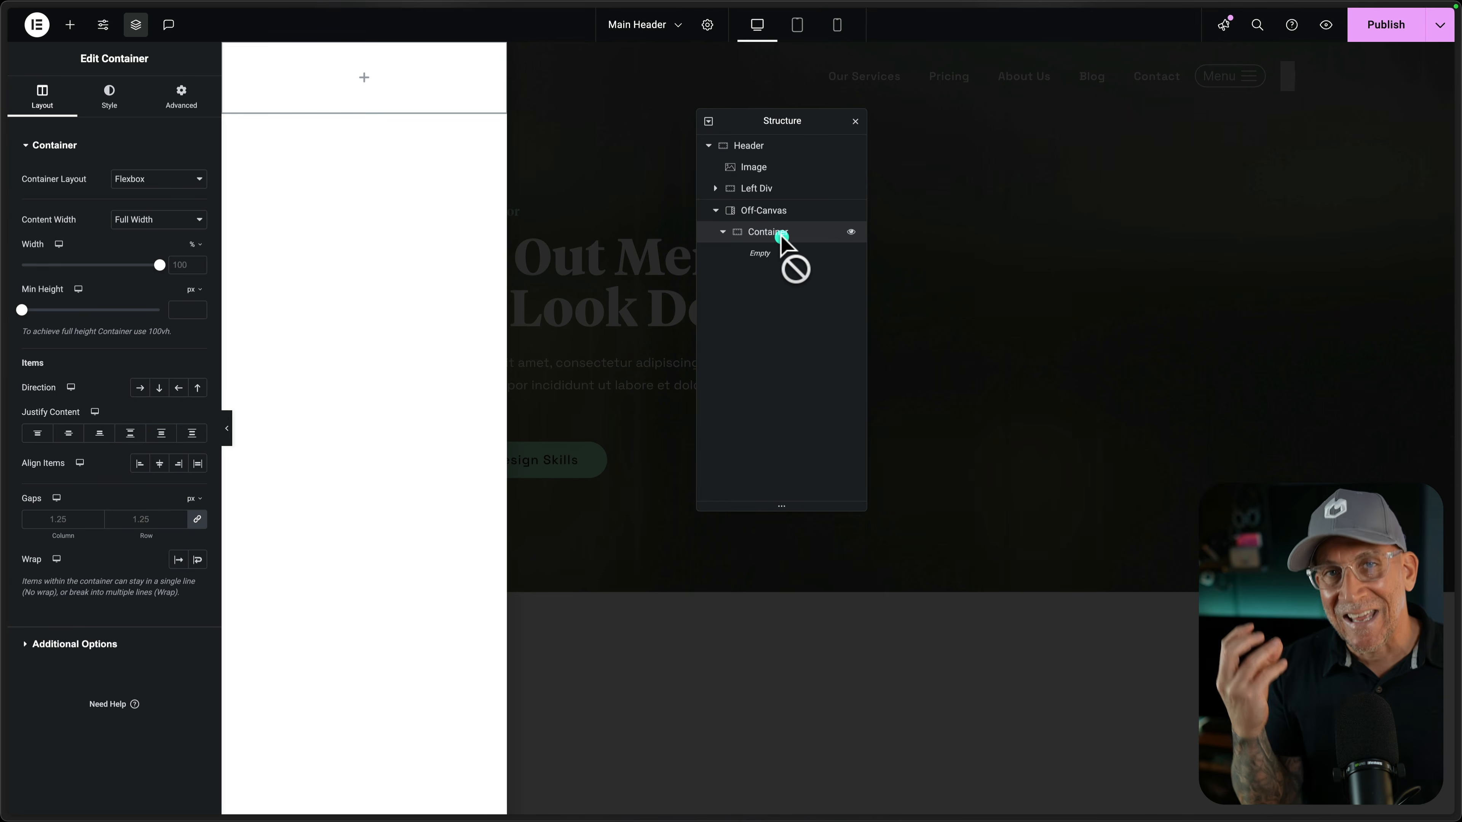
click(766, 213)
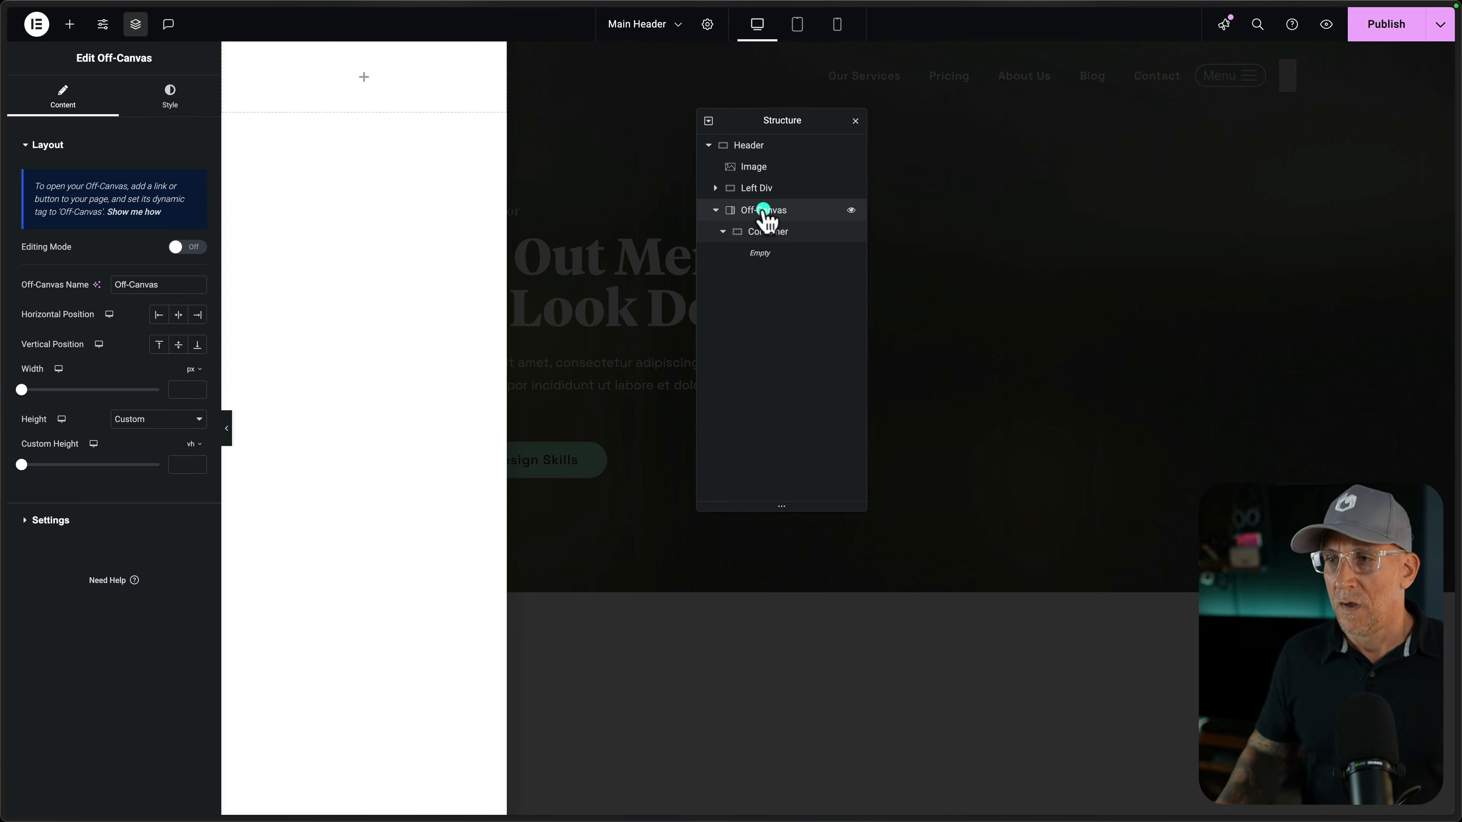
click(1027, 292)
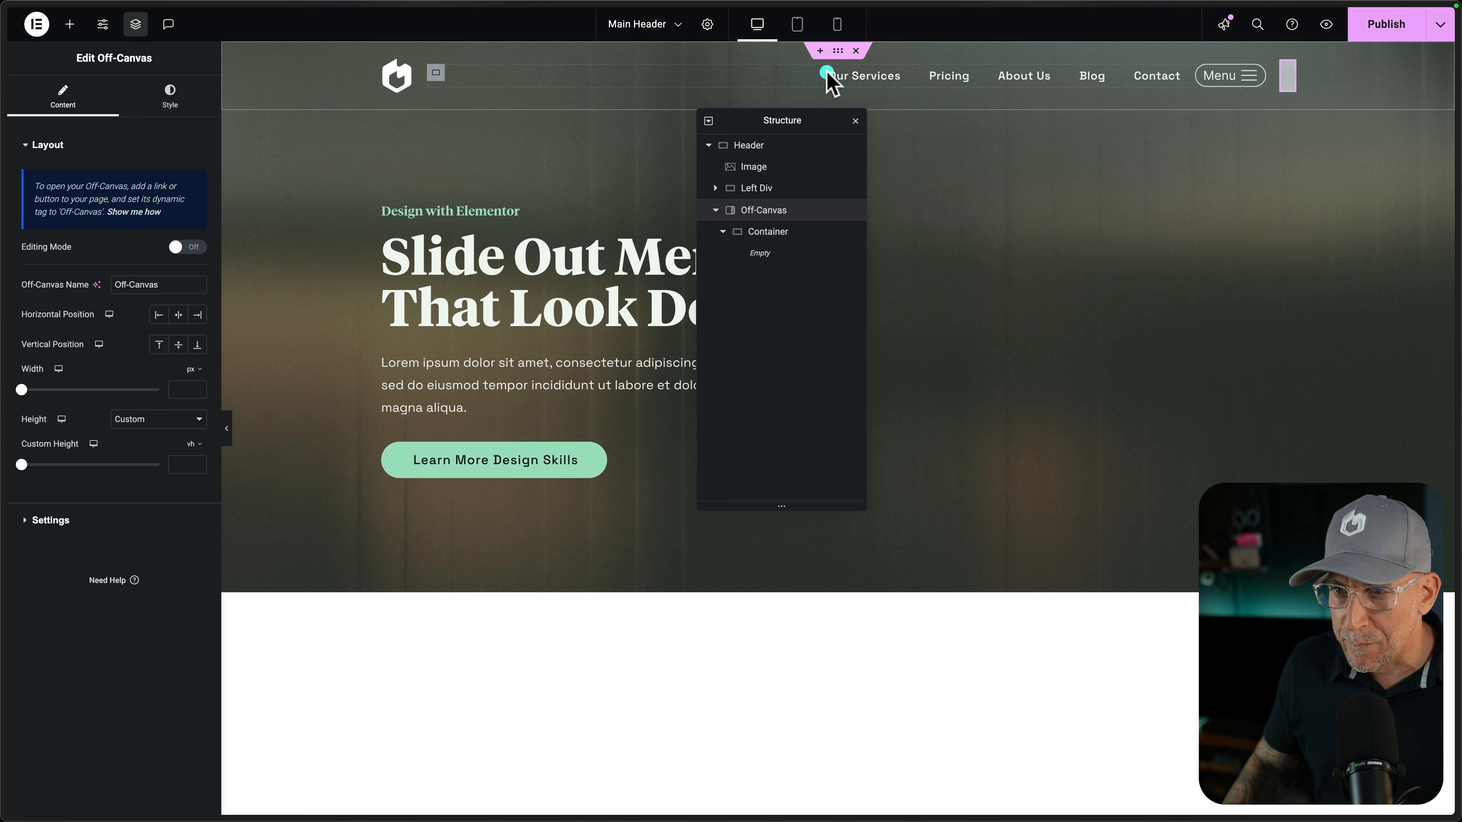
Set the gap between the items of the Left Div container to 2.5 rem
click(439, 75)
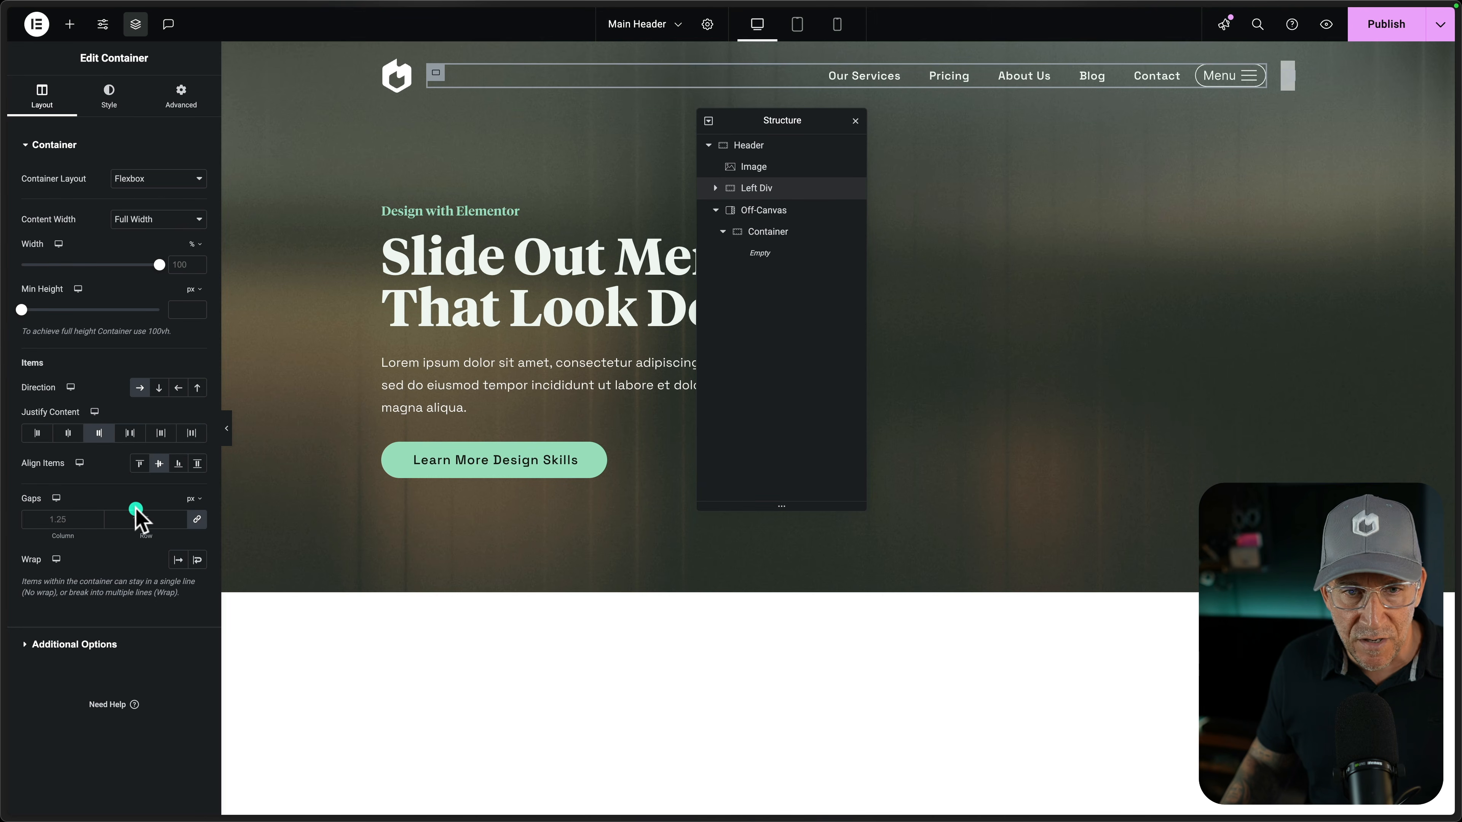
click(191, 562)
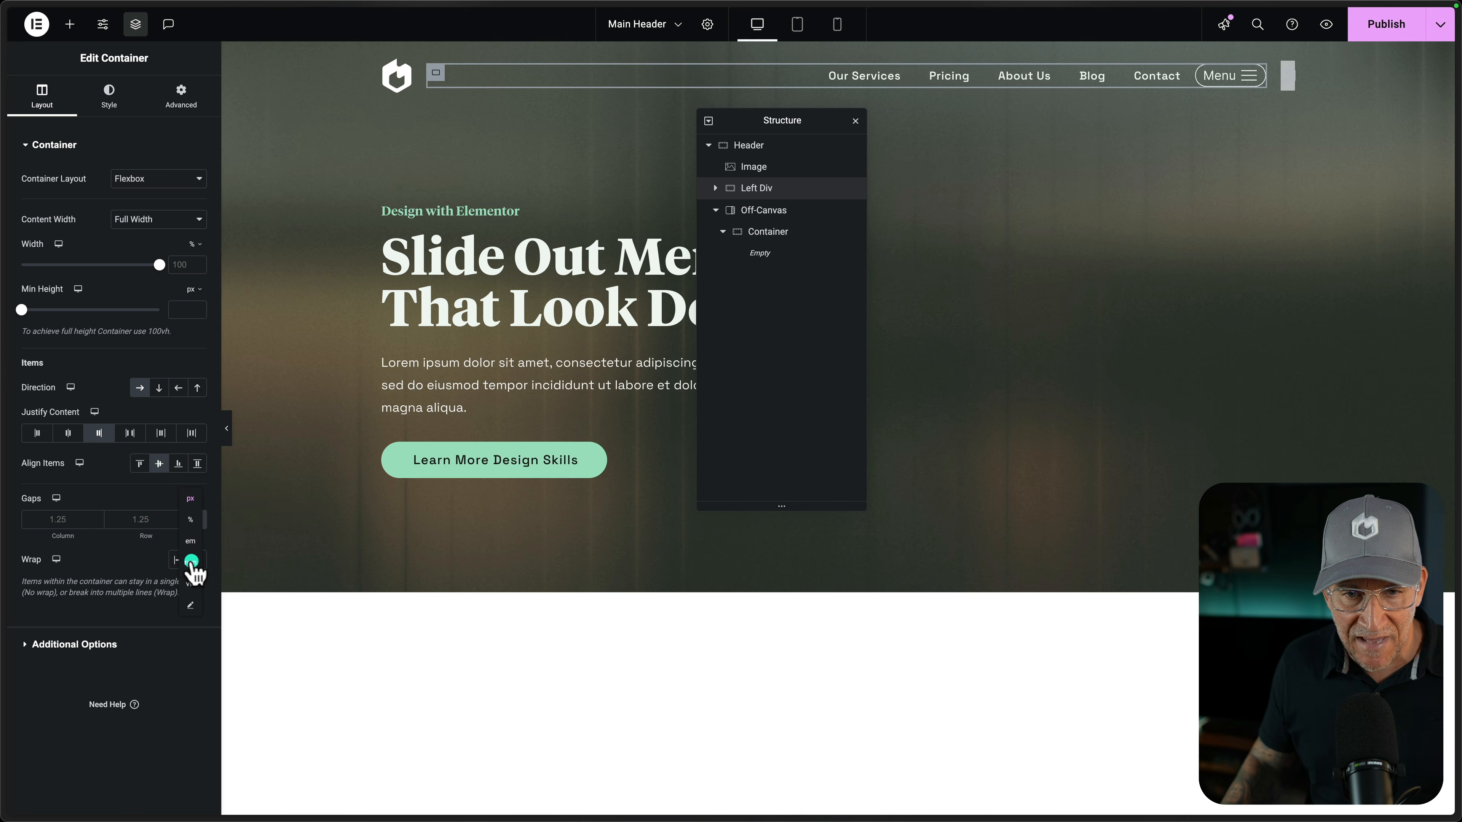
click(53, 525)
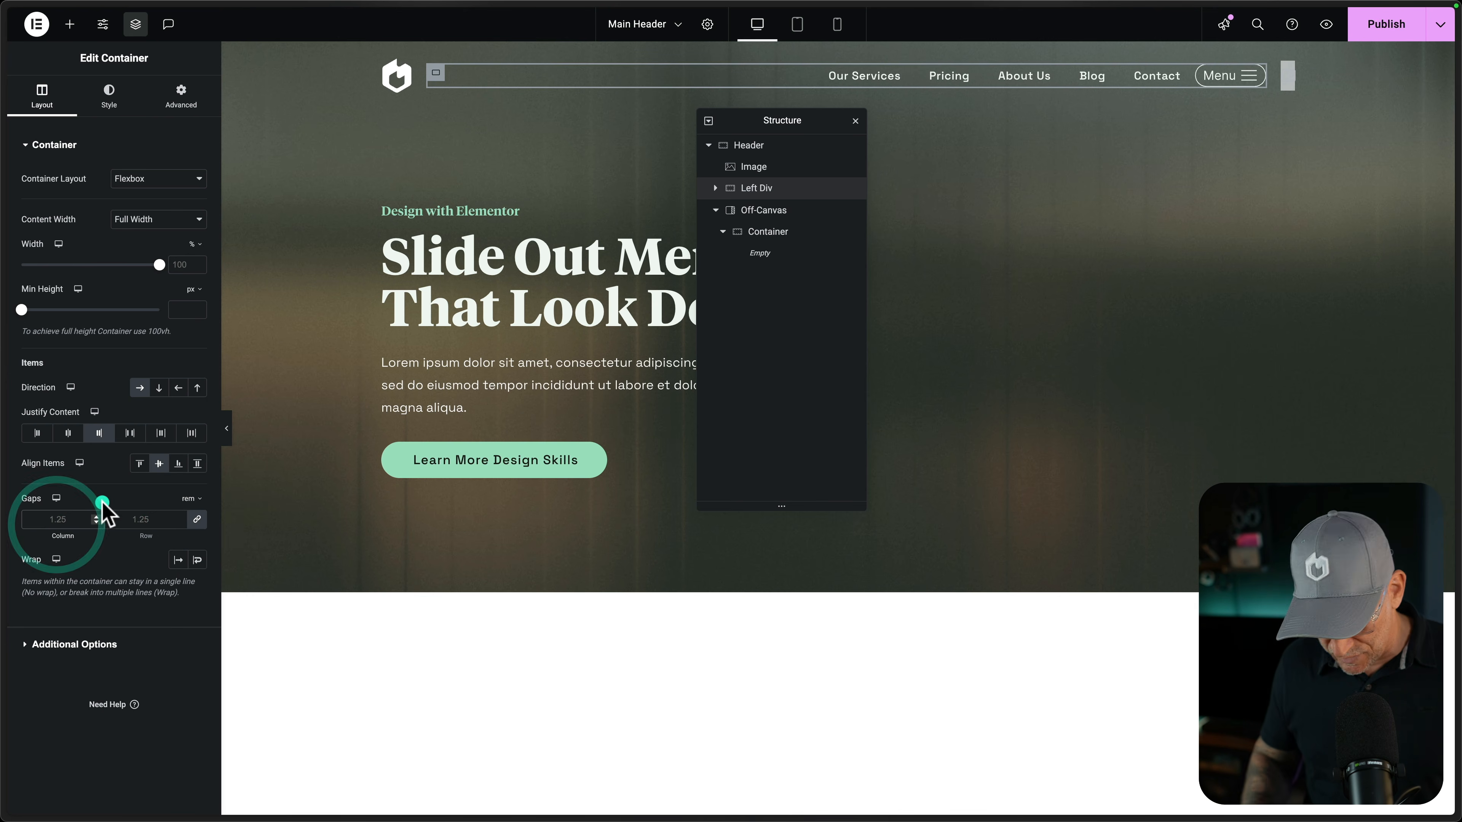
text(2.5)
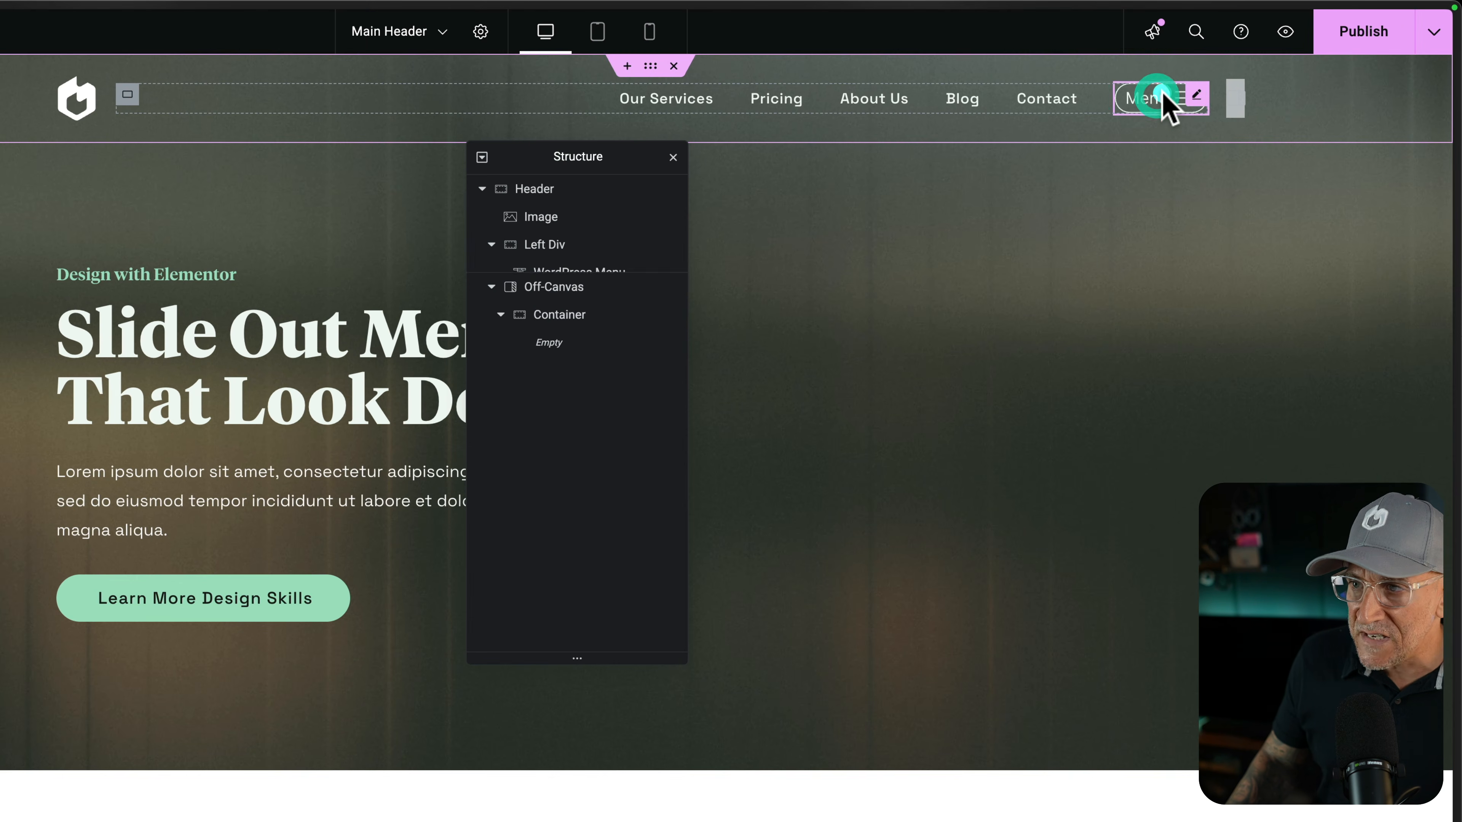
Give the menu icon image a Custom URL link that uses the Off-Canvas dynamic tag, and open the tag's settings
click(1228, 75)
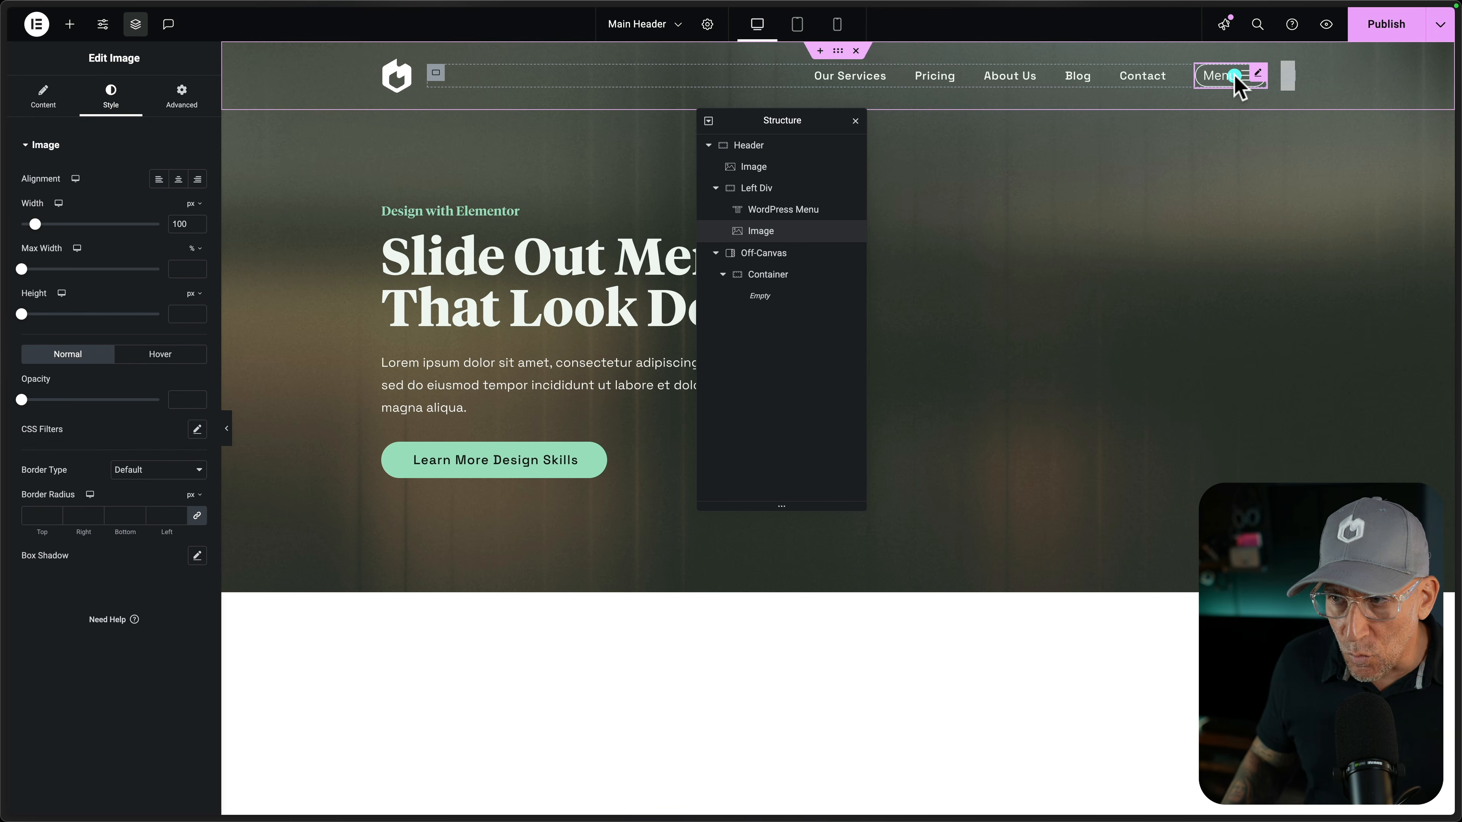
click(1243, 75)
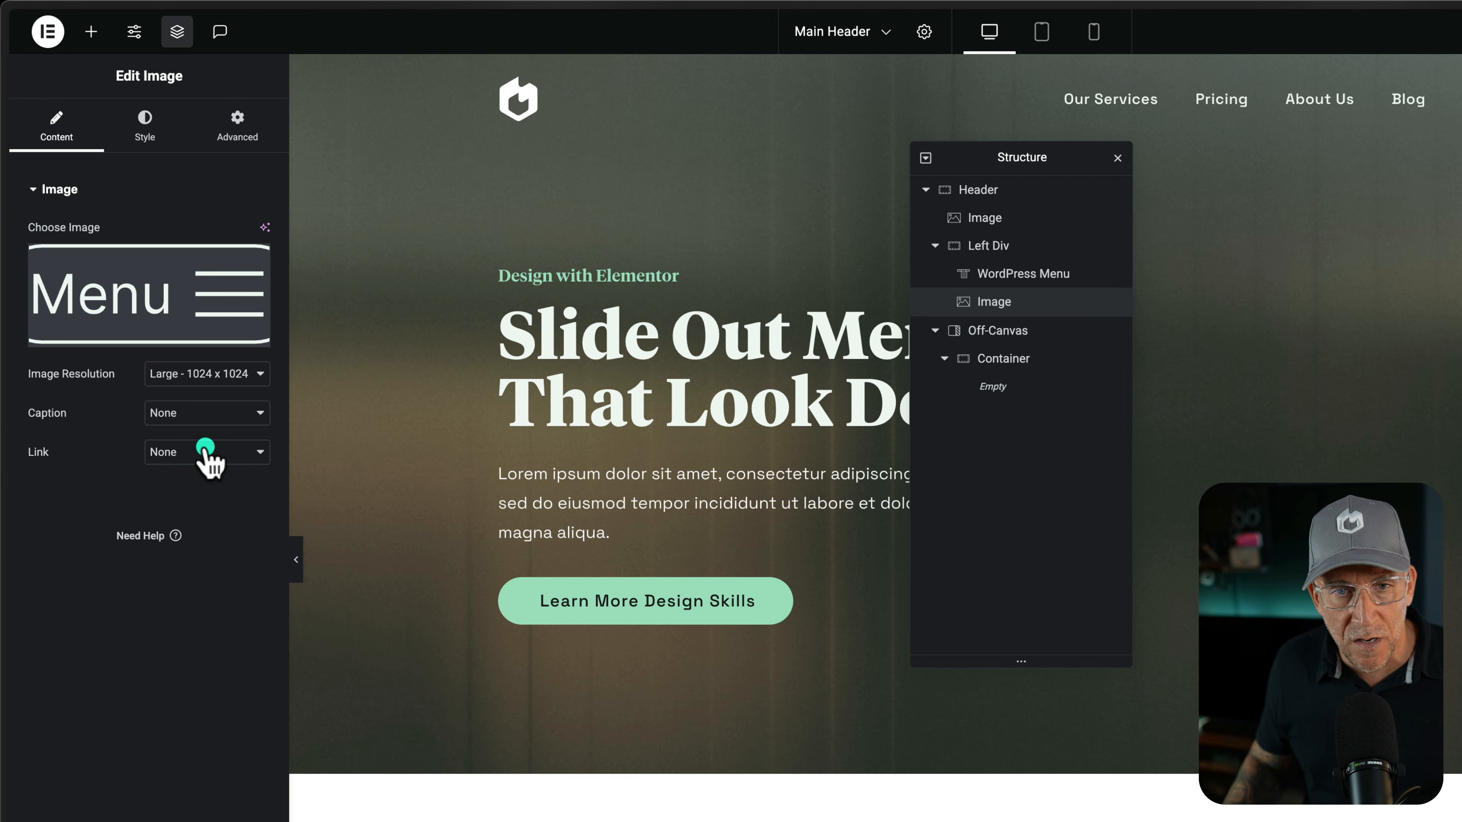
click(201, 449)
click(205, 497)
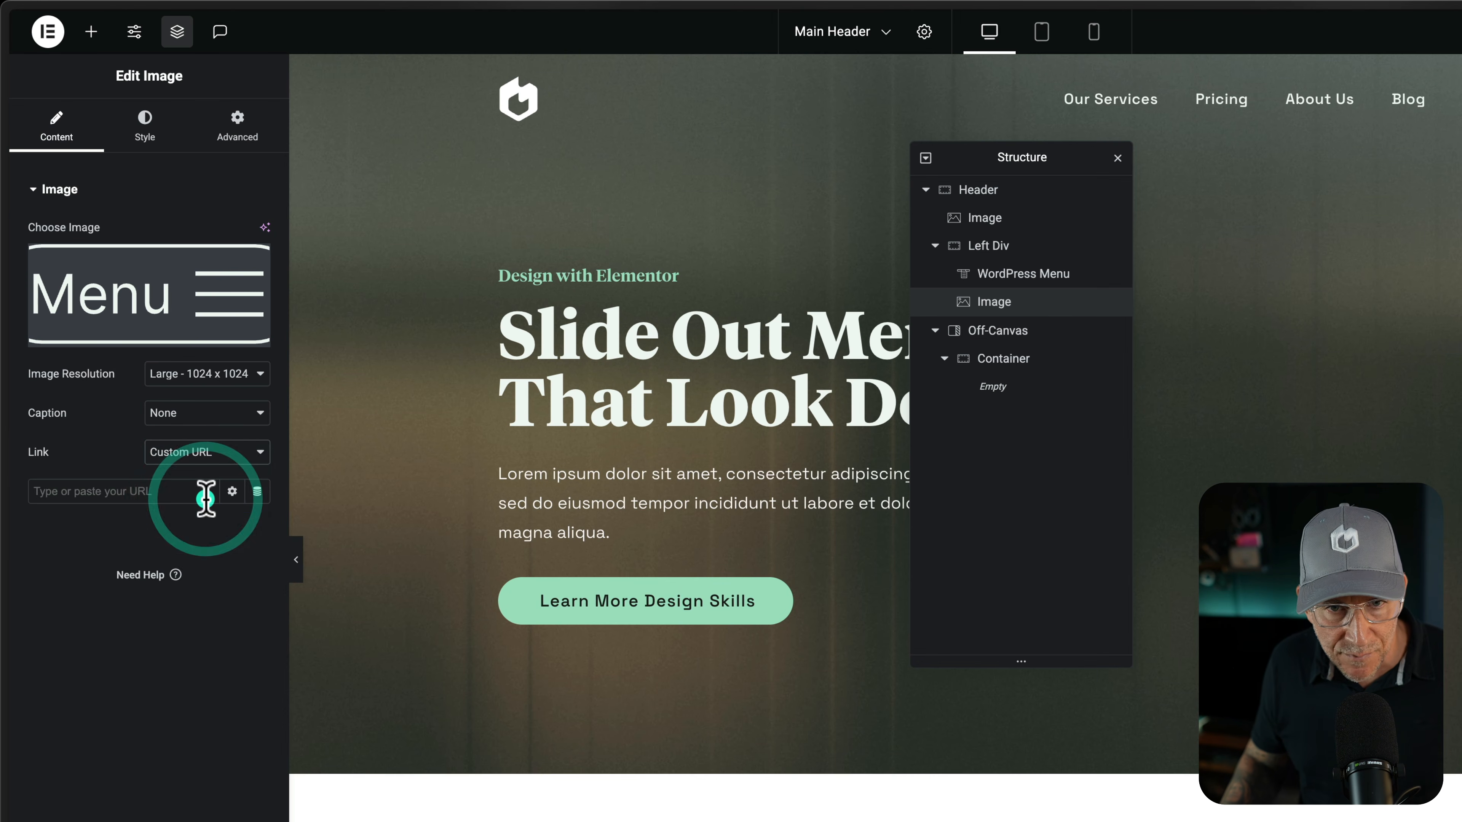
click(257, 491)
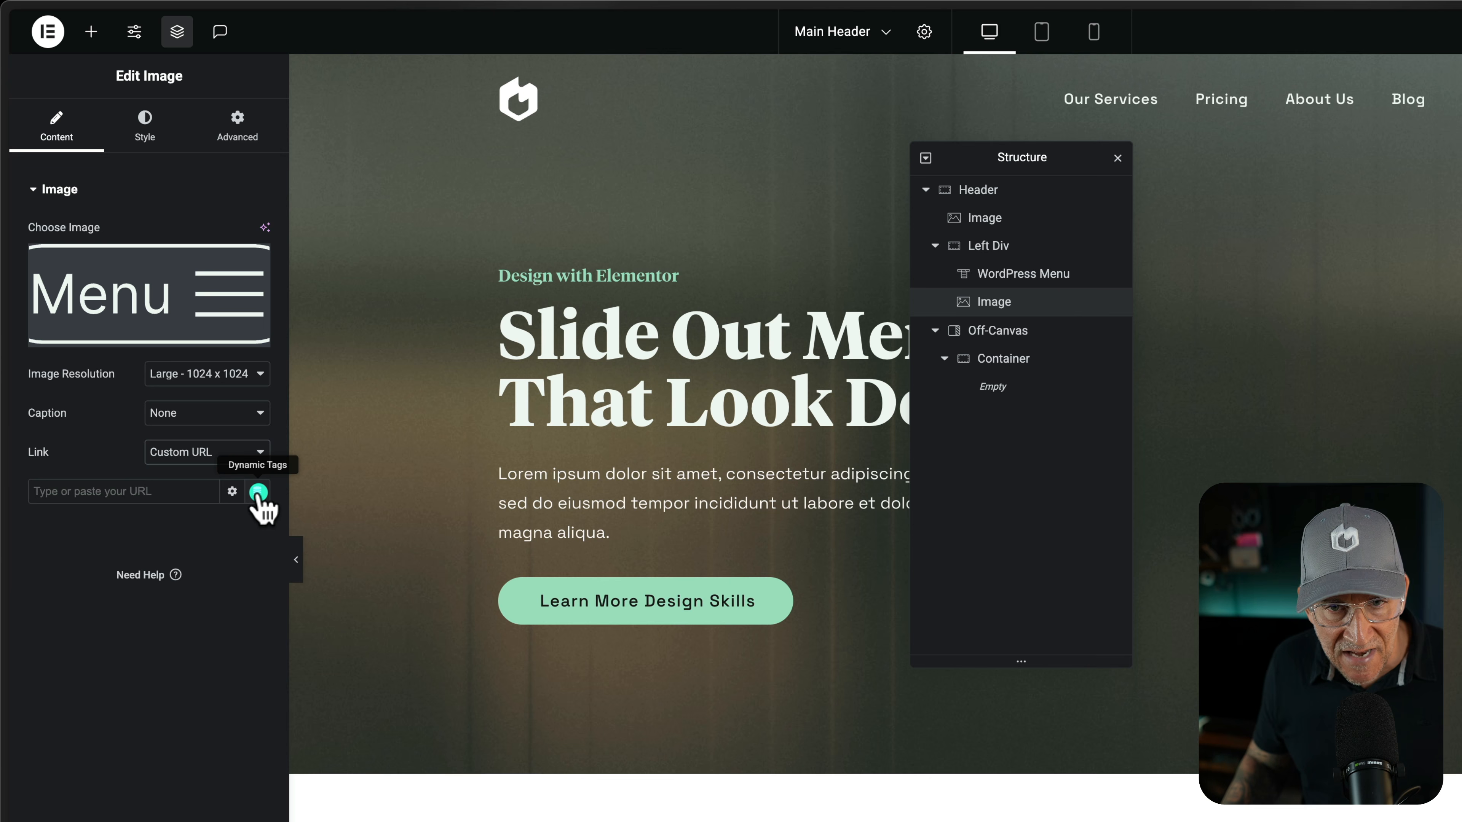
scroll(99, 605, down, 4)
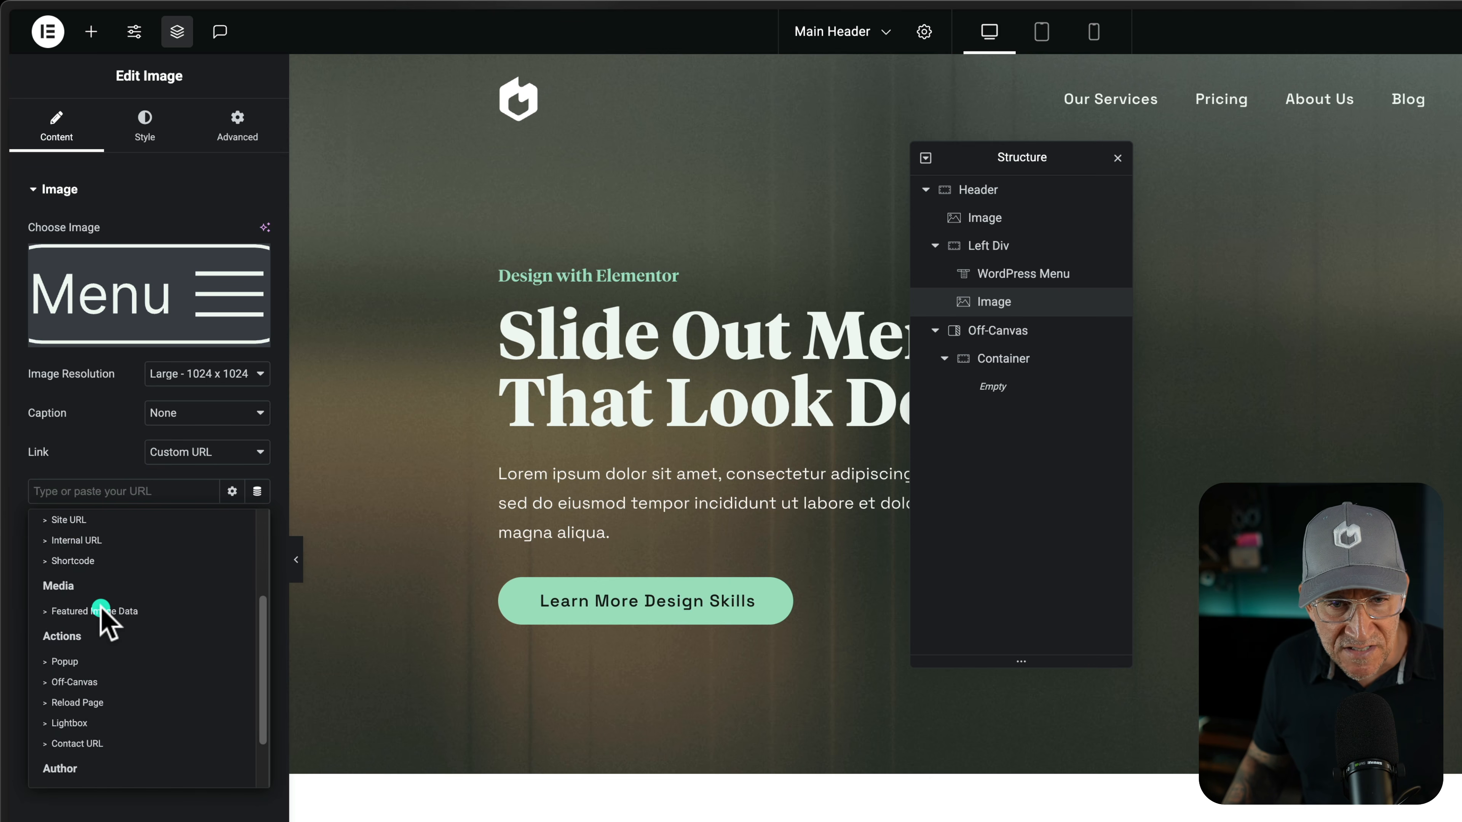
scroll(104, 616, down, 1)
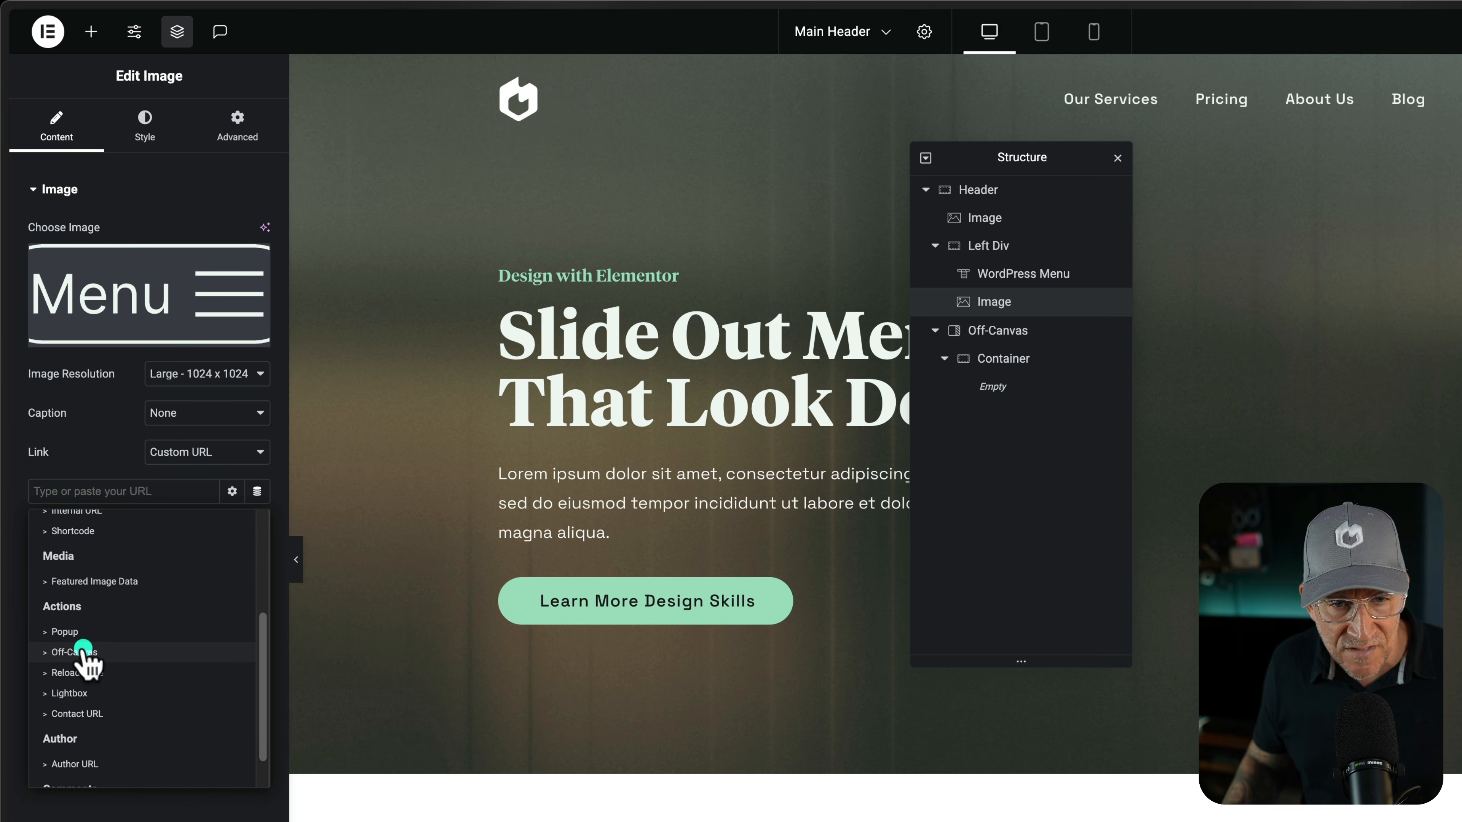
click(84, 652)
click(124, 493)
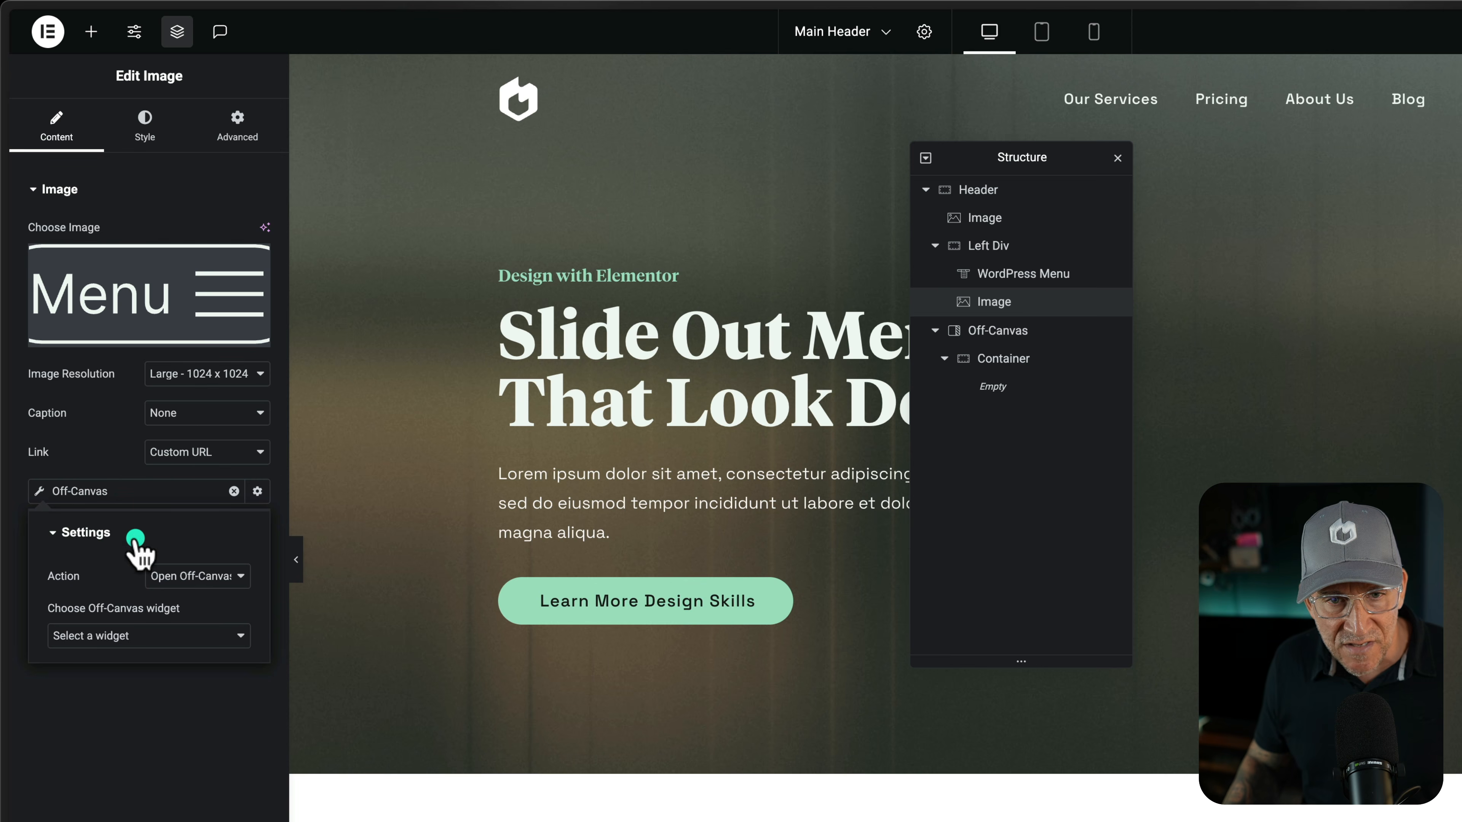
Choose the Off-Canvas widget as the link's target with Open Off-Canvas as the action
click(114, 625)
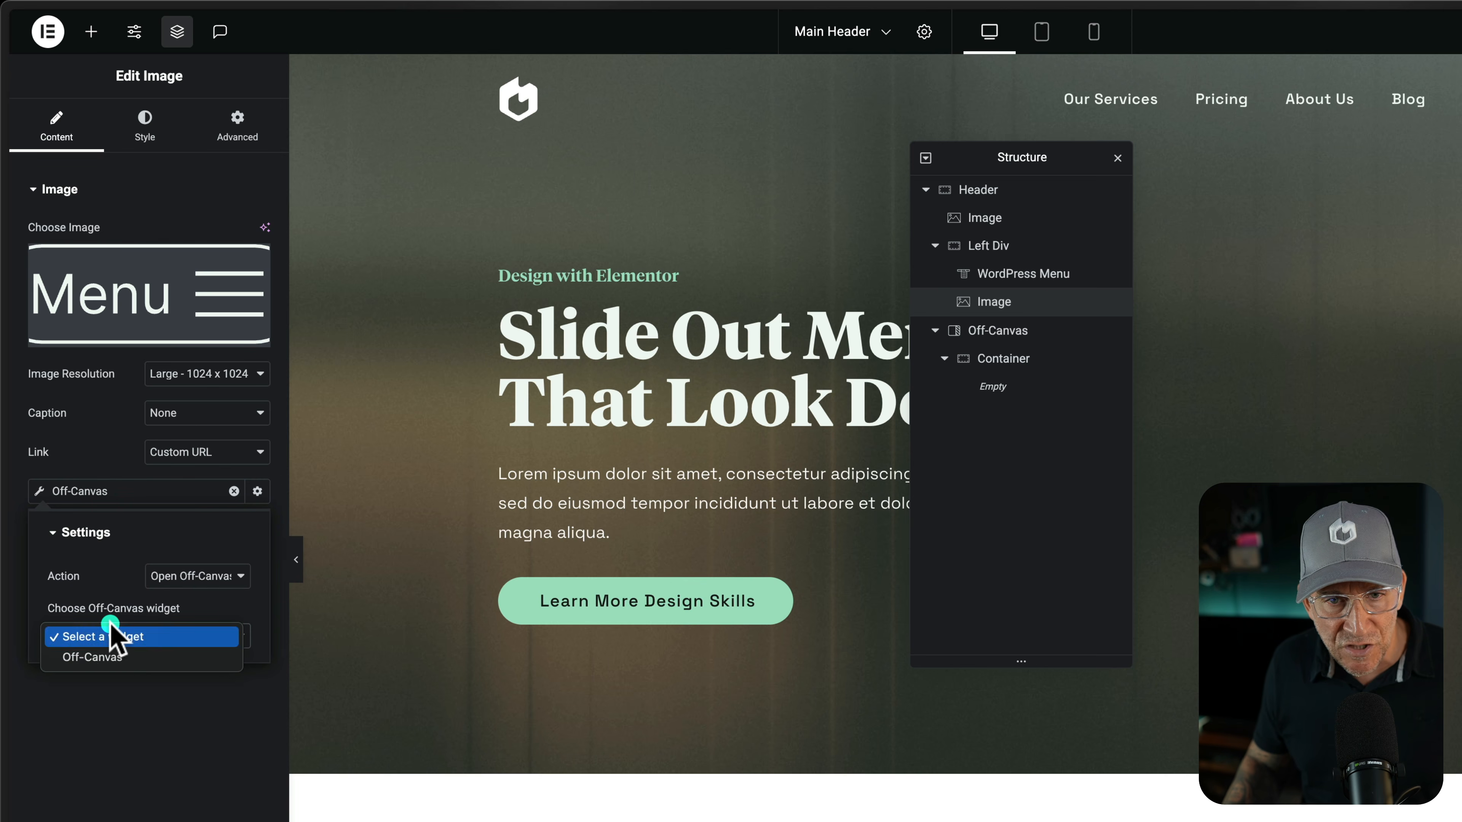
click(109, 655)
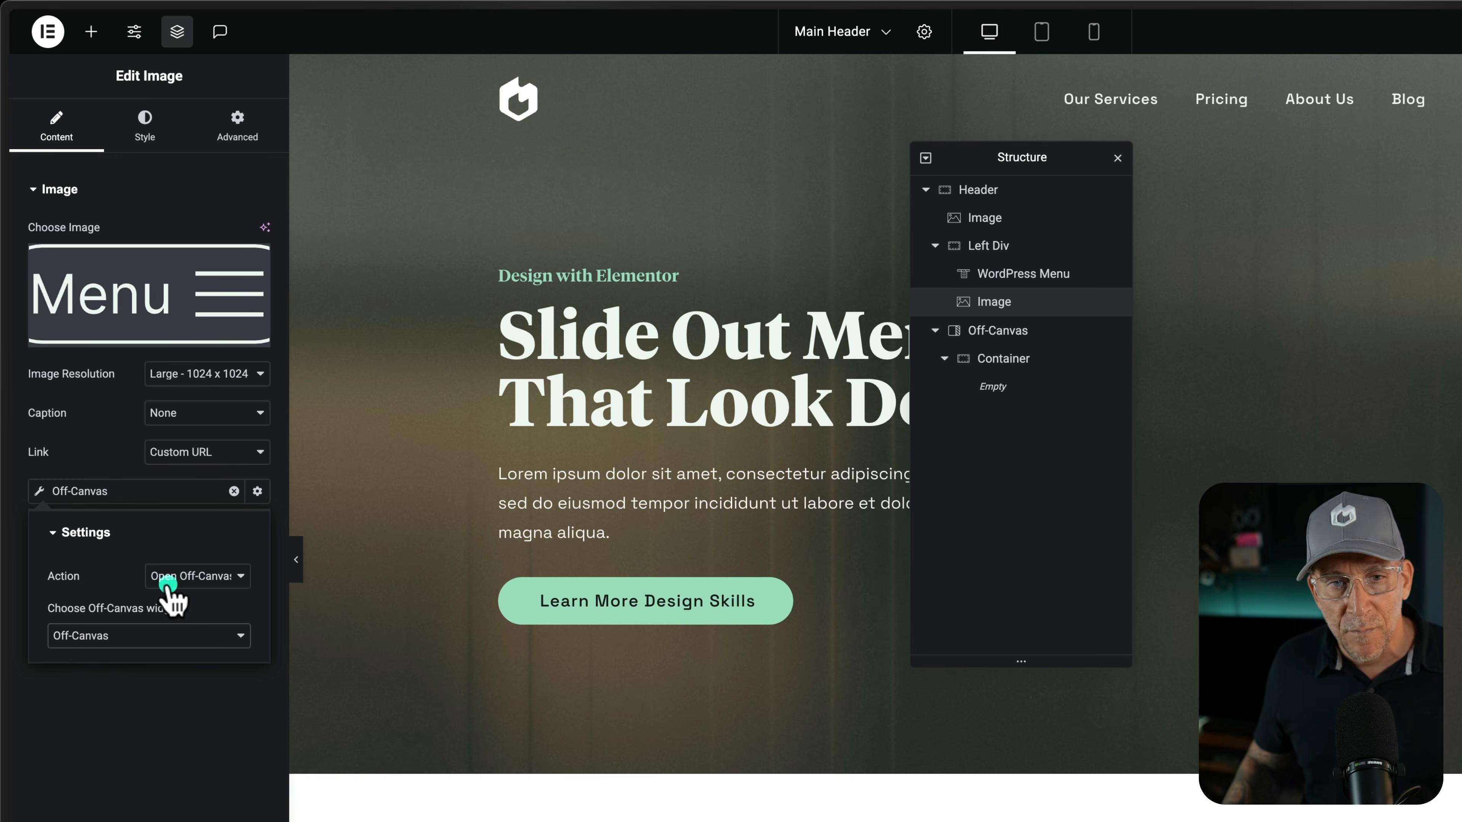
click(183, 576)
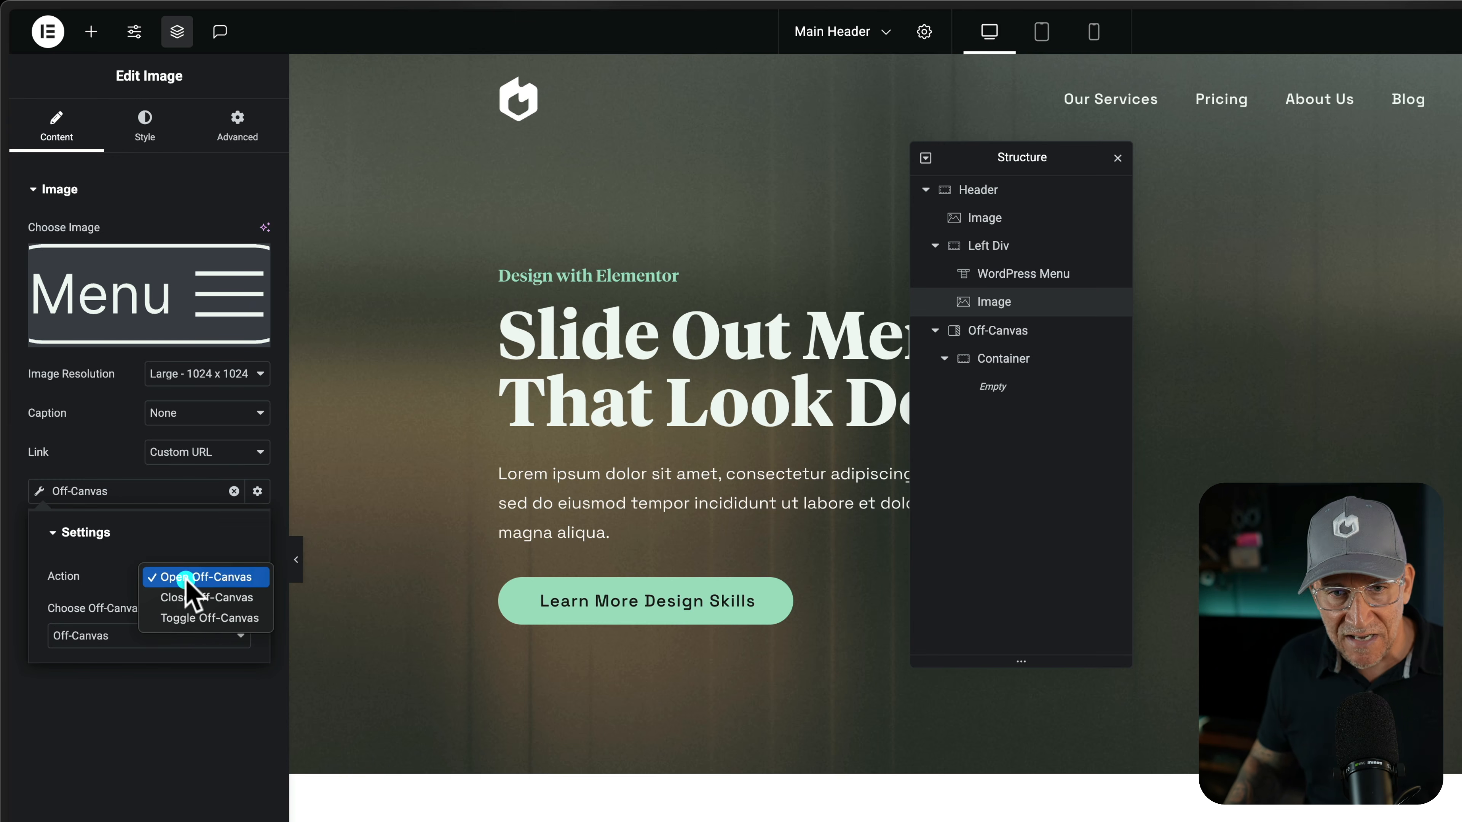
click(183, 577)
Select the Off-Canvas widget after the menu icon in the header and turn on its editing mode
click(1228, 77)
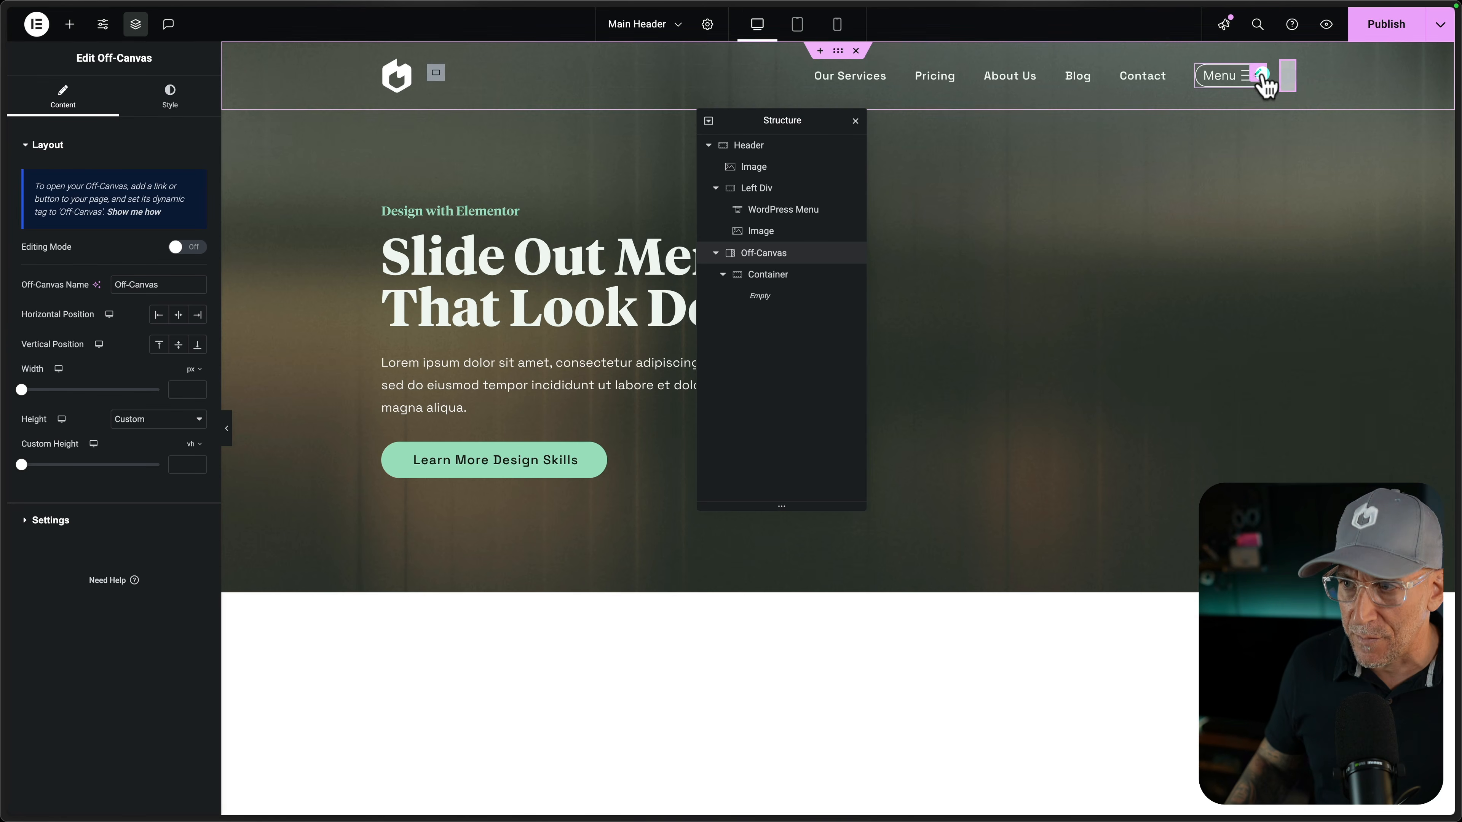
click(1288, 74)
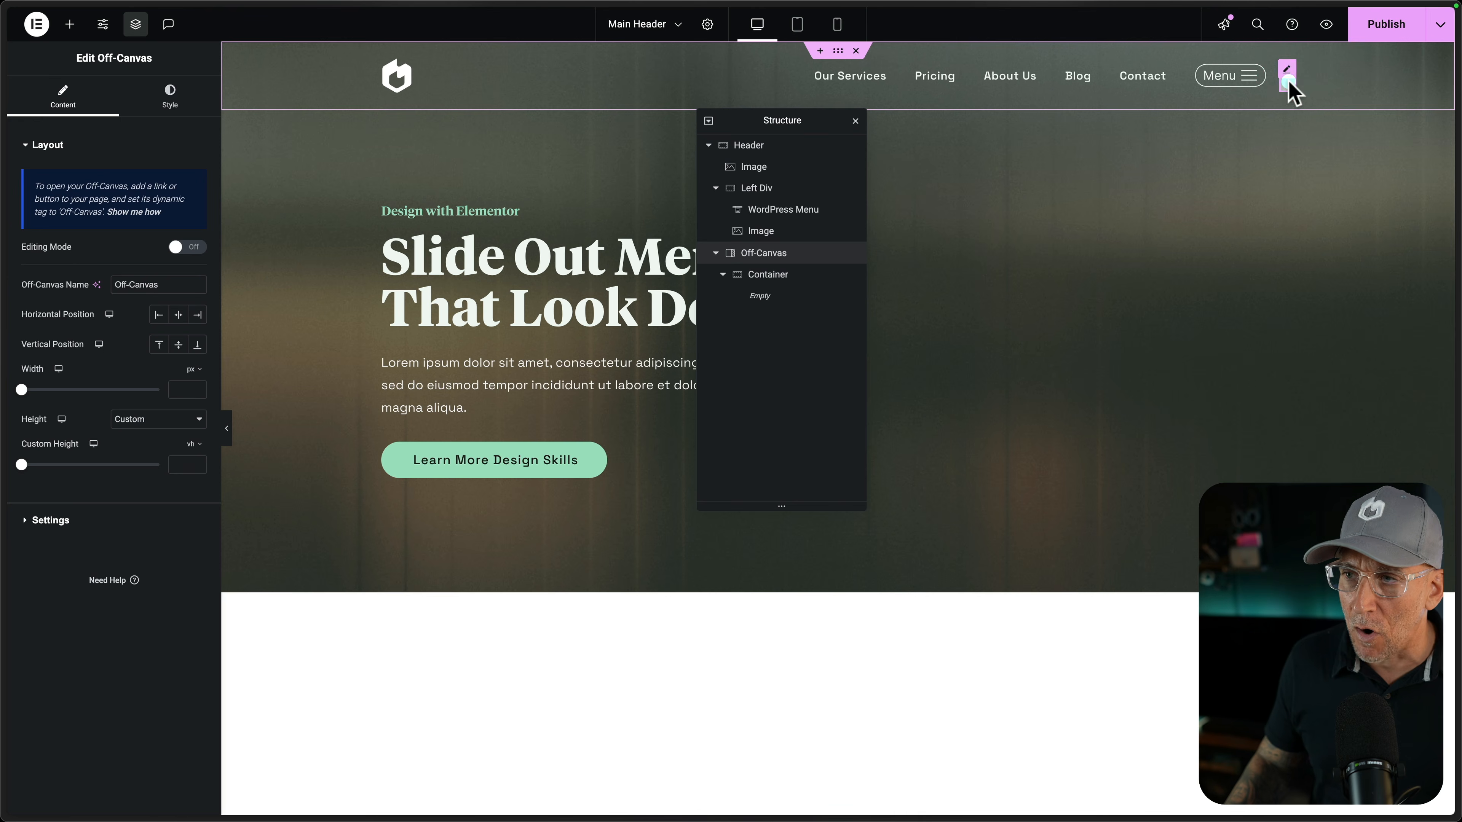
click(1287, 74)
click(201, 247)
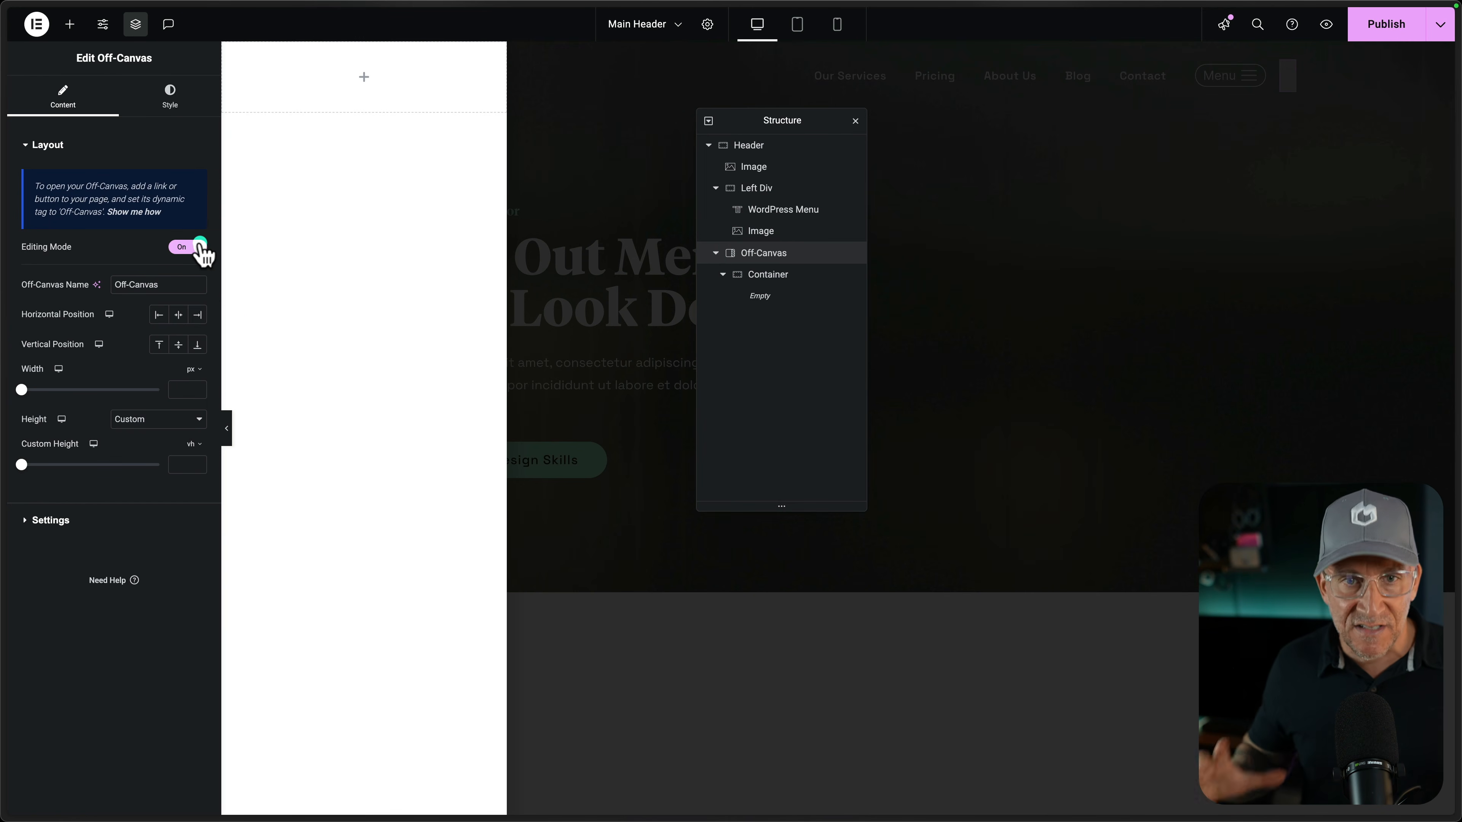
Name the Off-Canvas widget The Lytbox Off-Canvas and set its horizontal position to the right
click(113, 284)
text(Theb Lytbox)
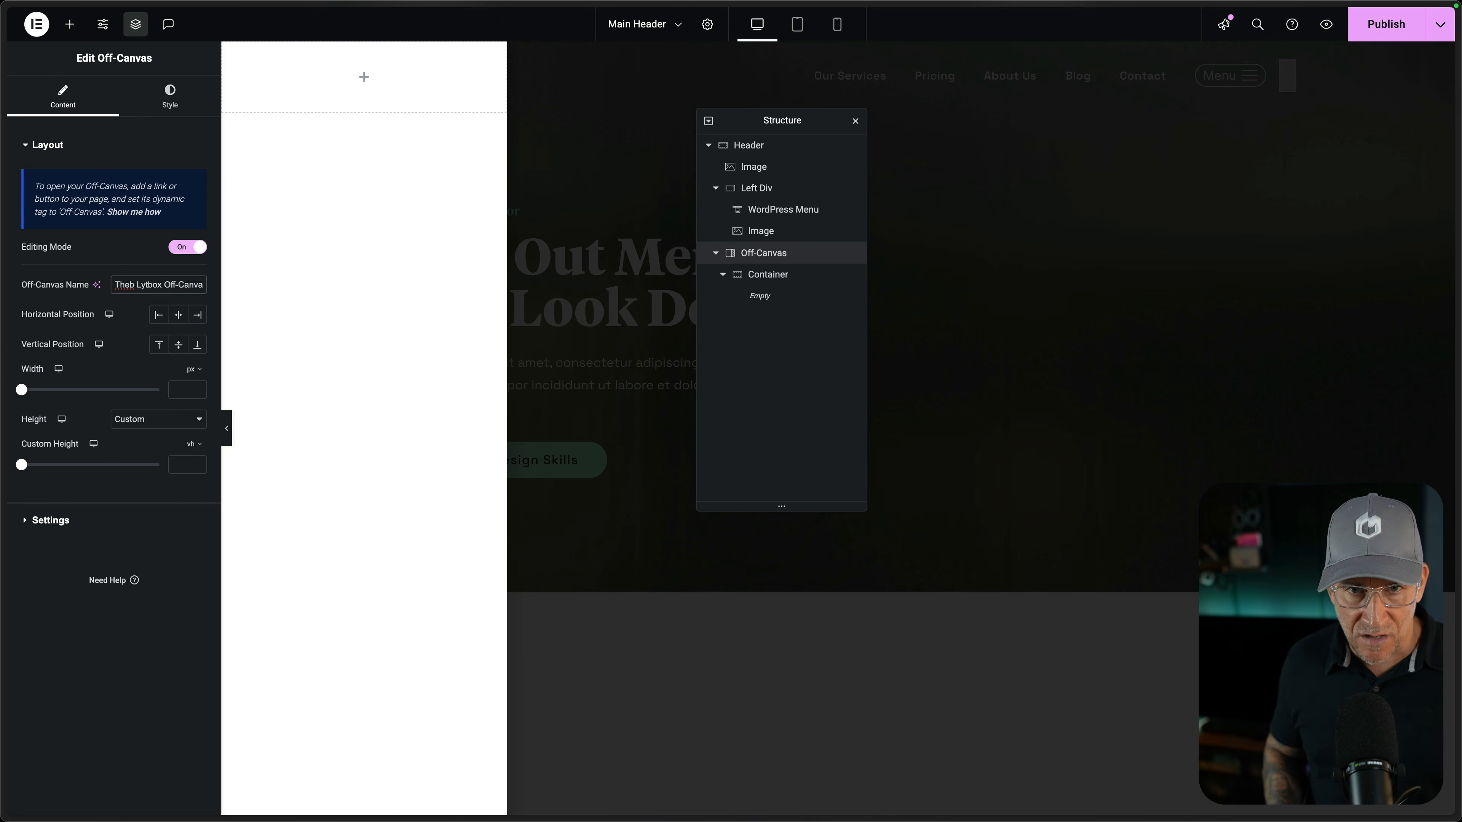
click(197, 315)
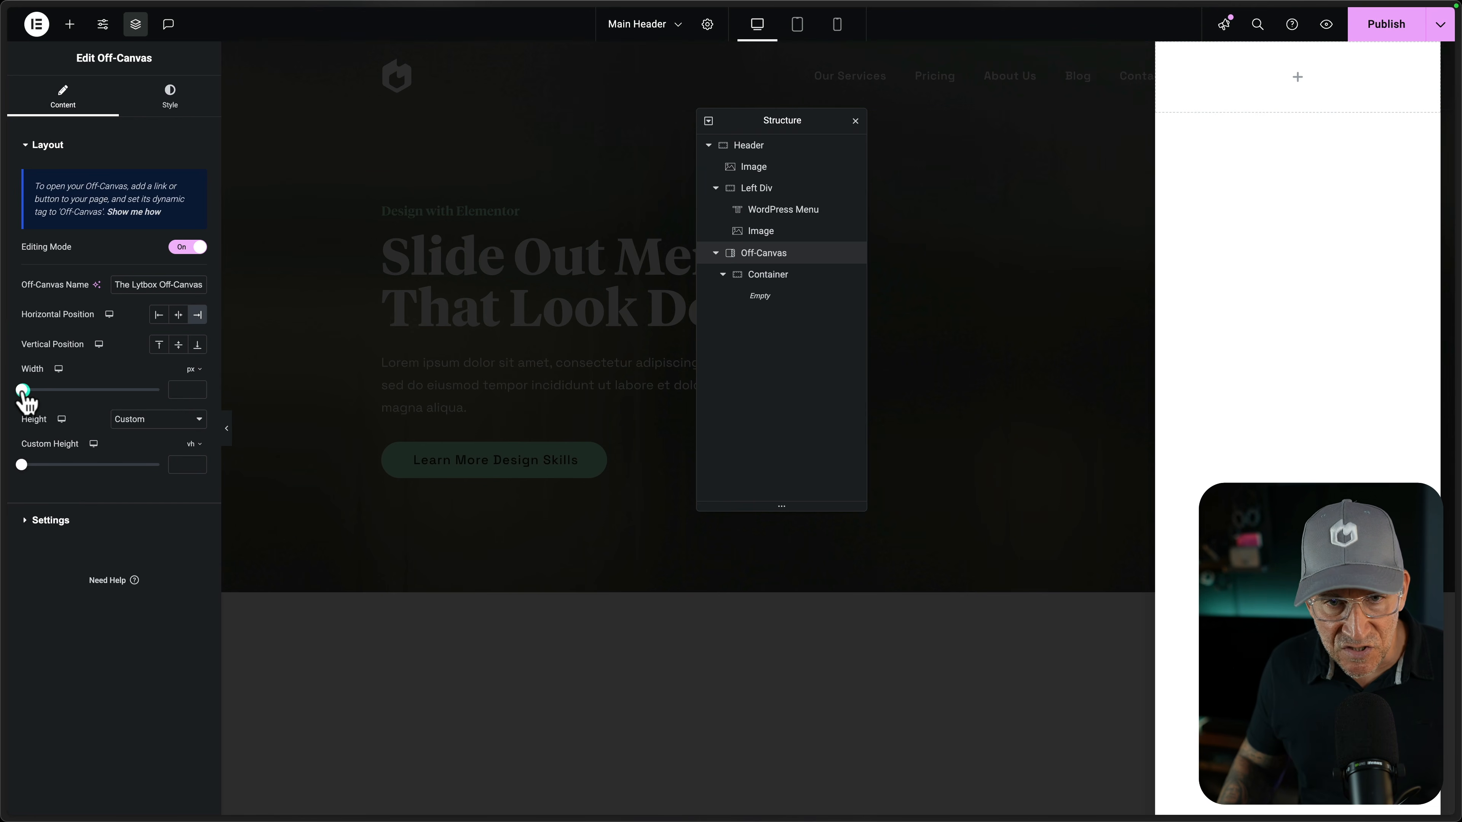
Set the Off-Canvas width to 600 px and check the Off Canvas frame in the Figma design
drag(81, 399, 229, 399)
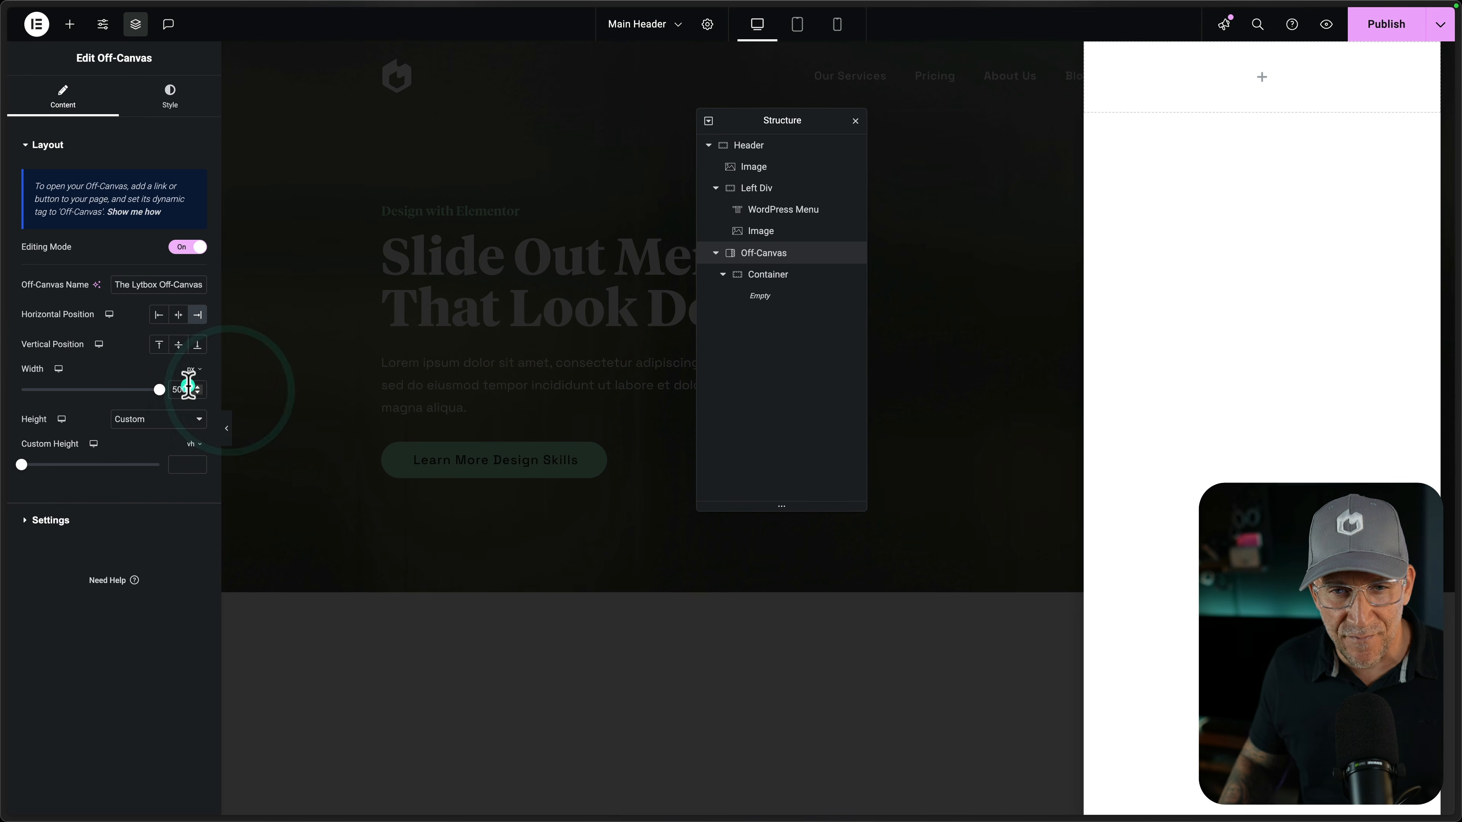
text(600)
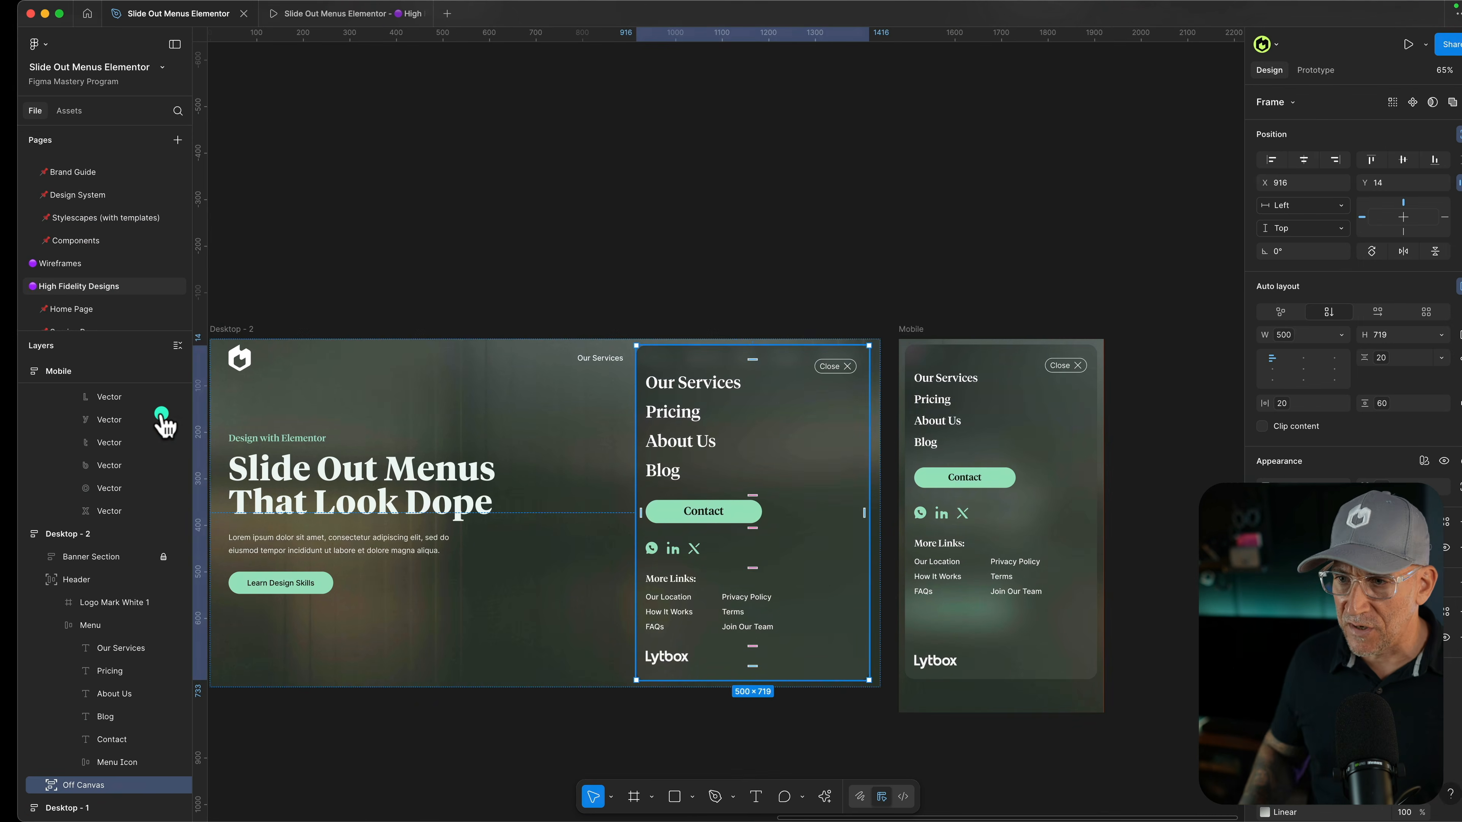
scroll(742, 521, up, 3)
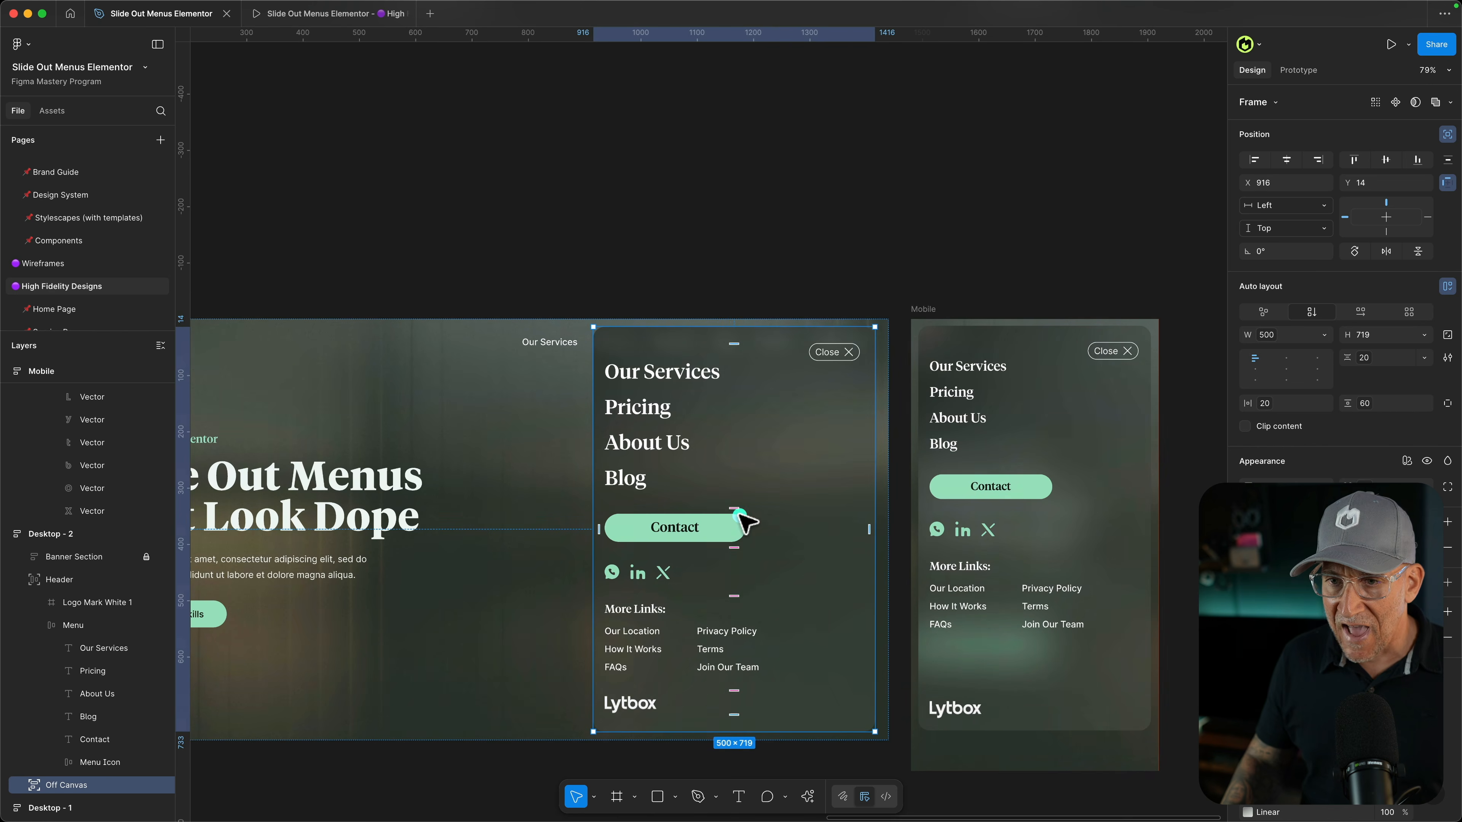
click(838, 304)
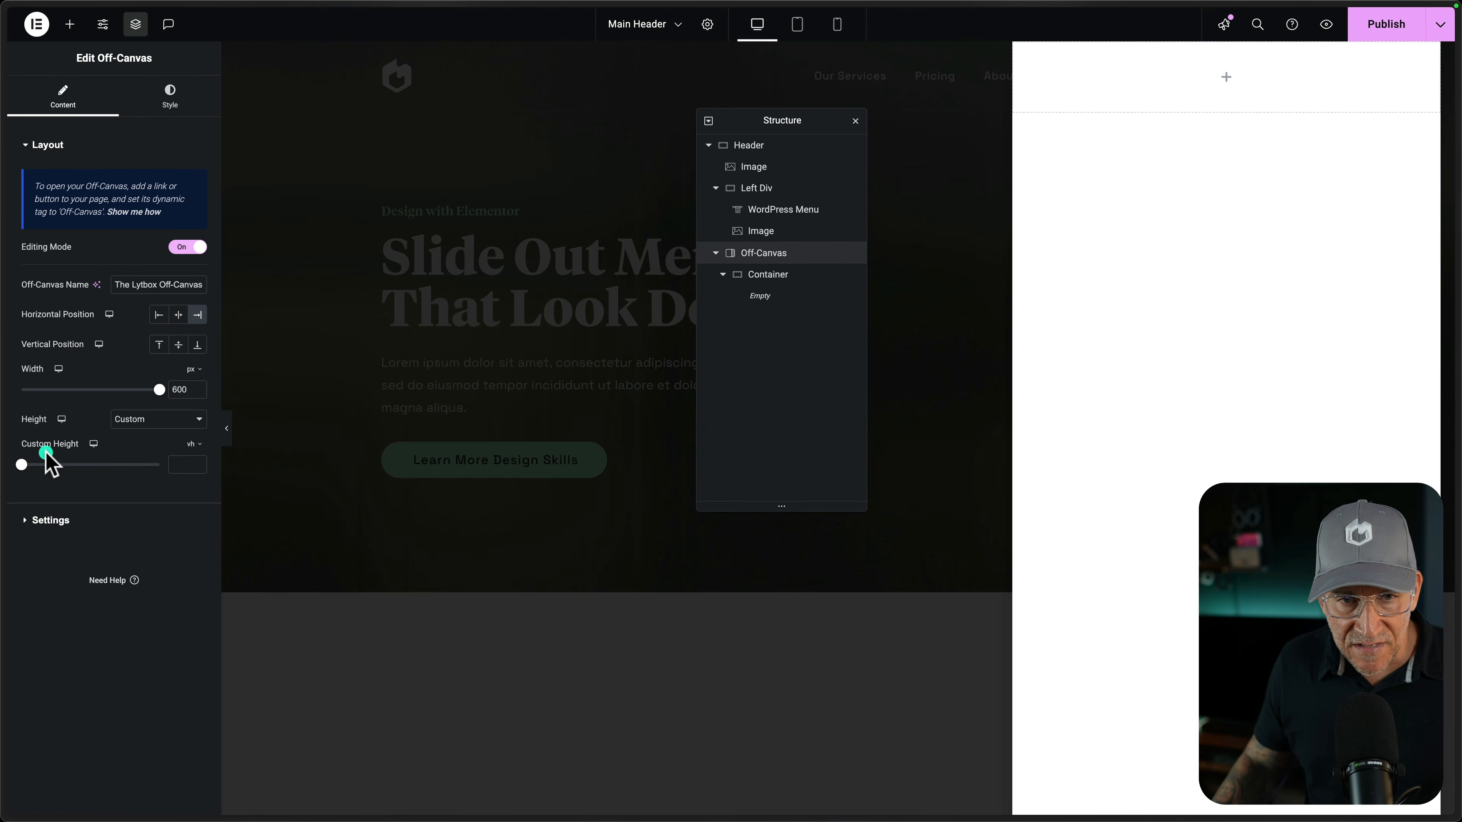
Set the Off-Canvas entrance animation to Slide In Right
click(46, 521)
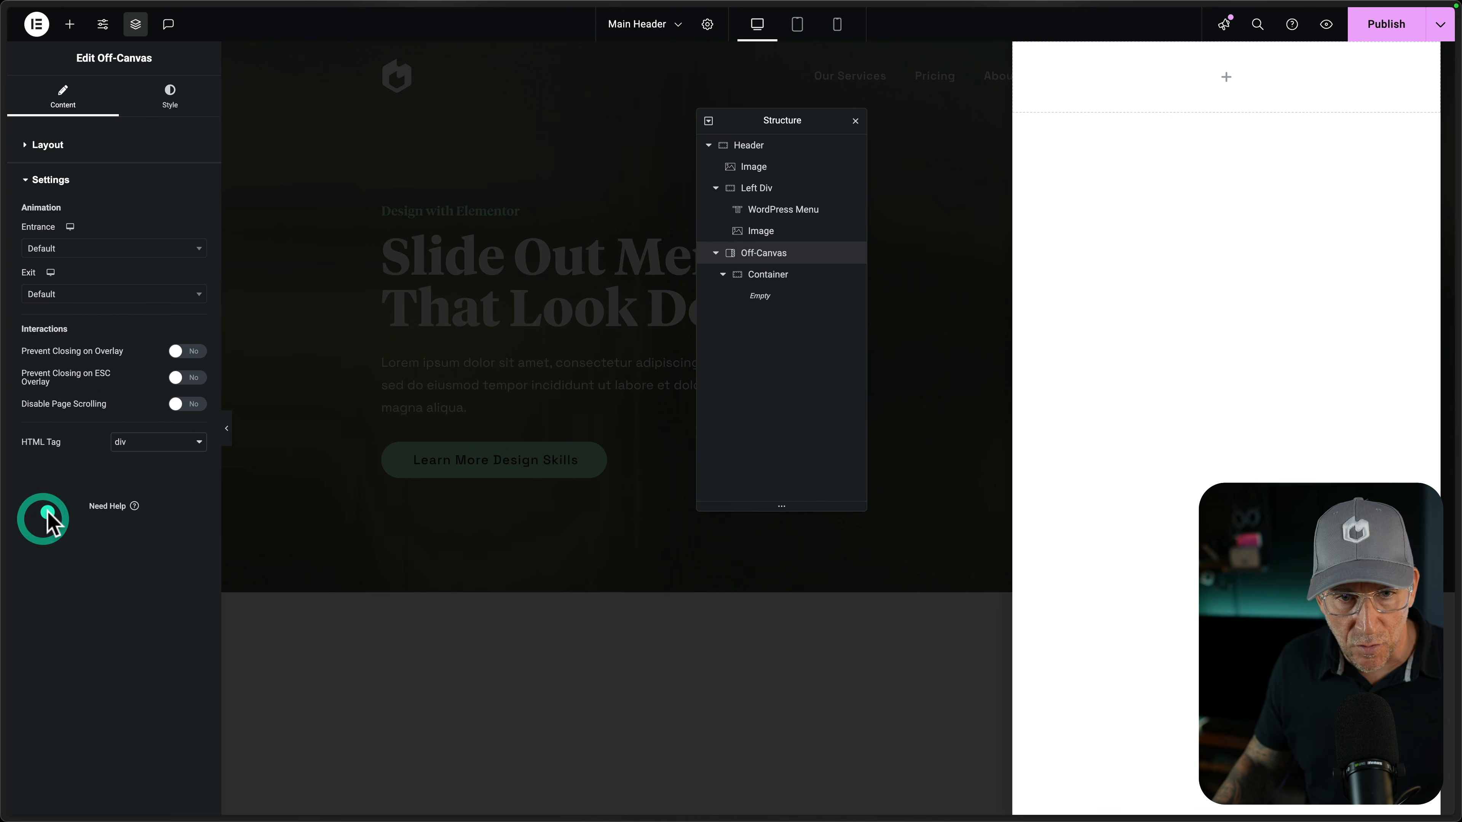
click(172, 352)
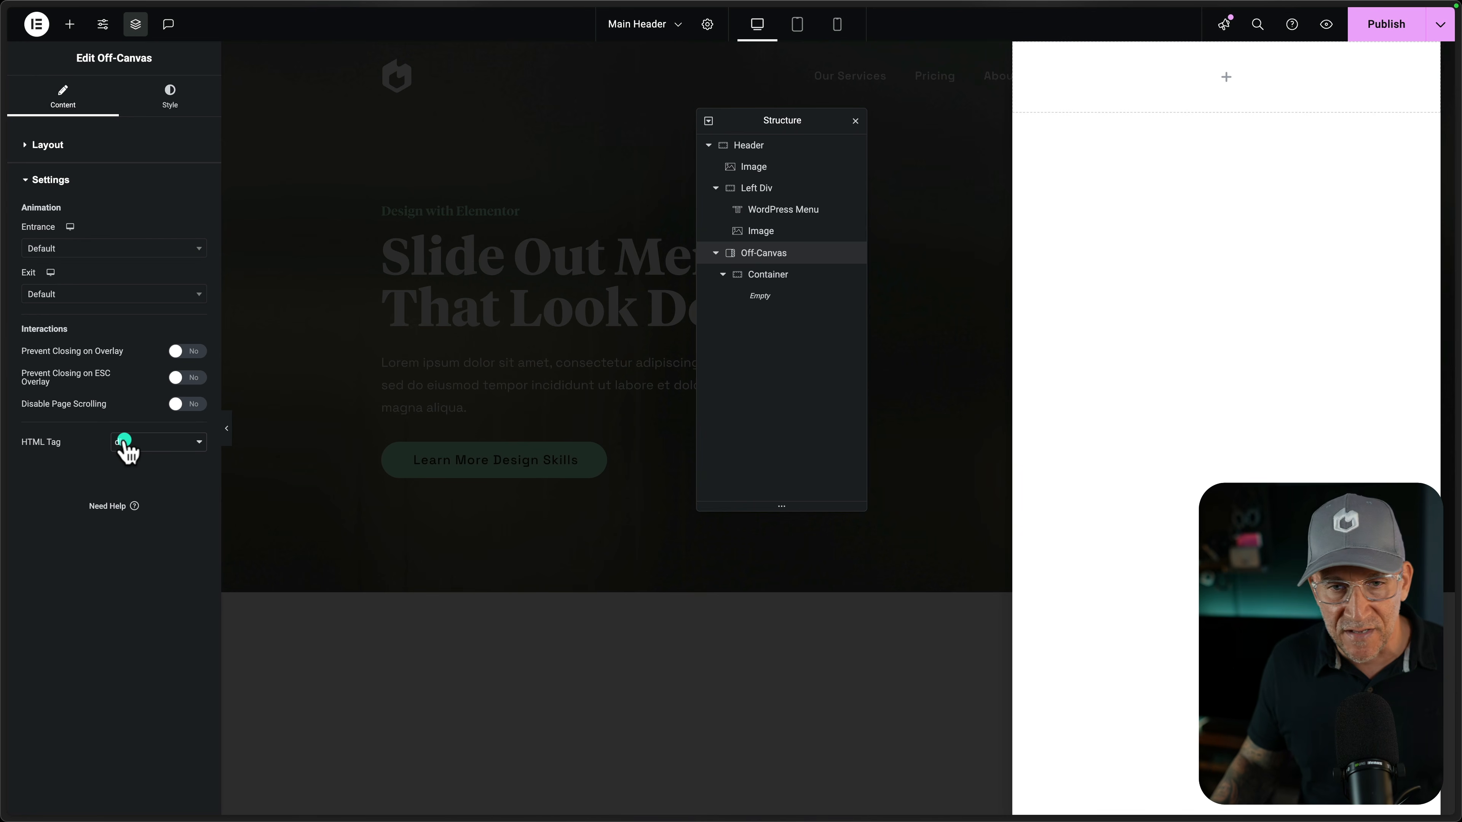
click(56, 248)
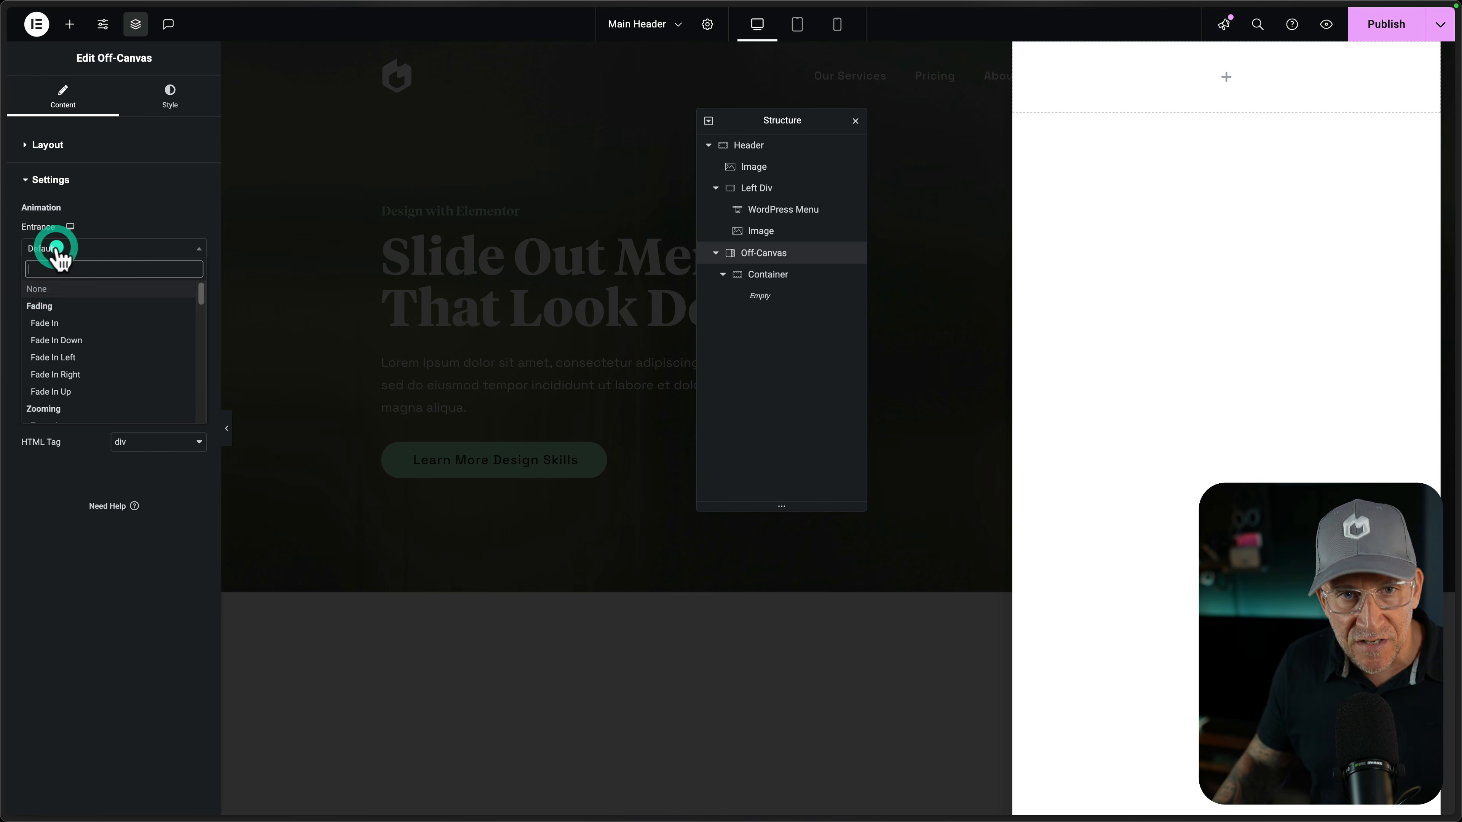
scroll(108, 327, down, 5)
scroll(107, 327, down, 3)
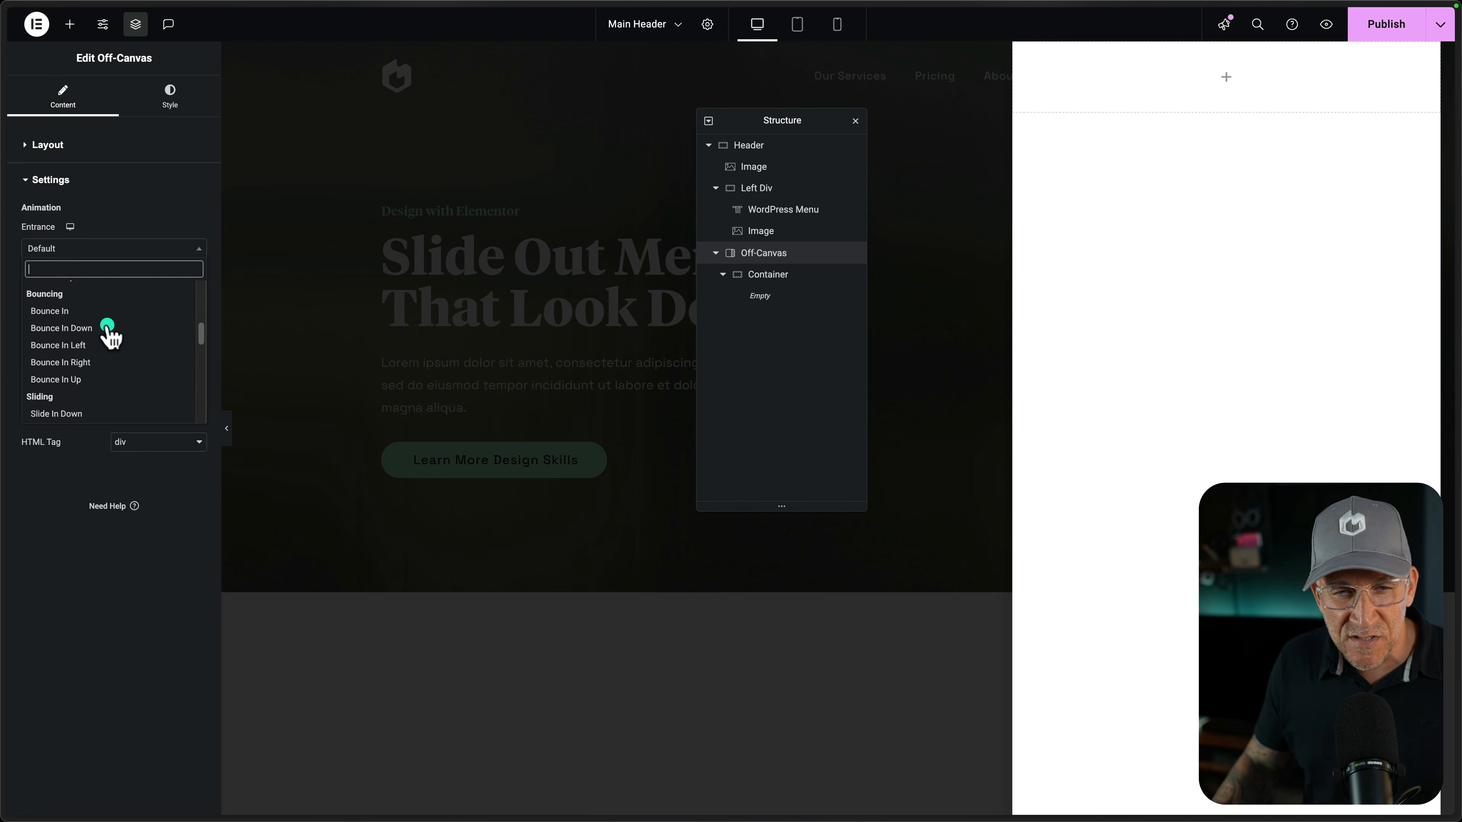
scroll(107, 337, down, 2)
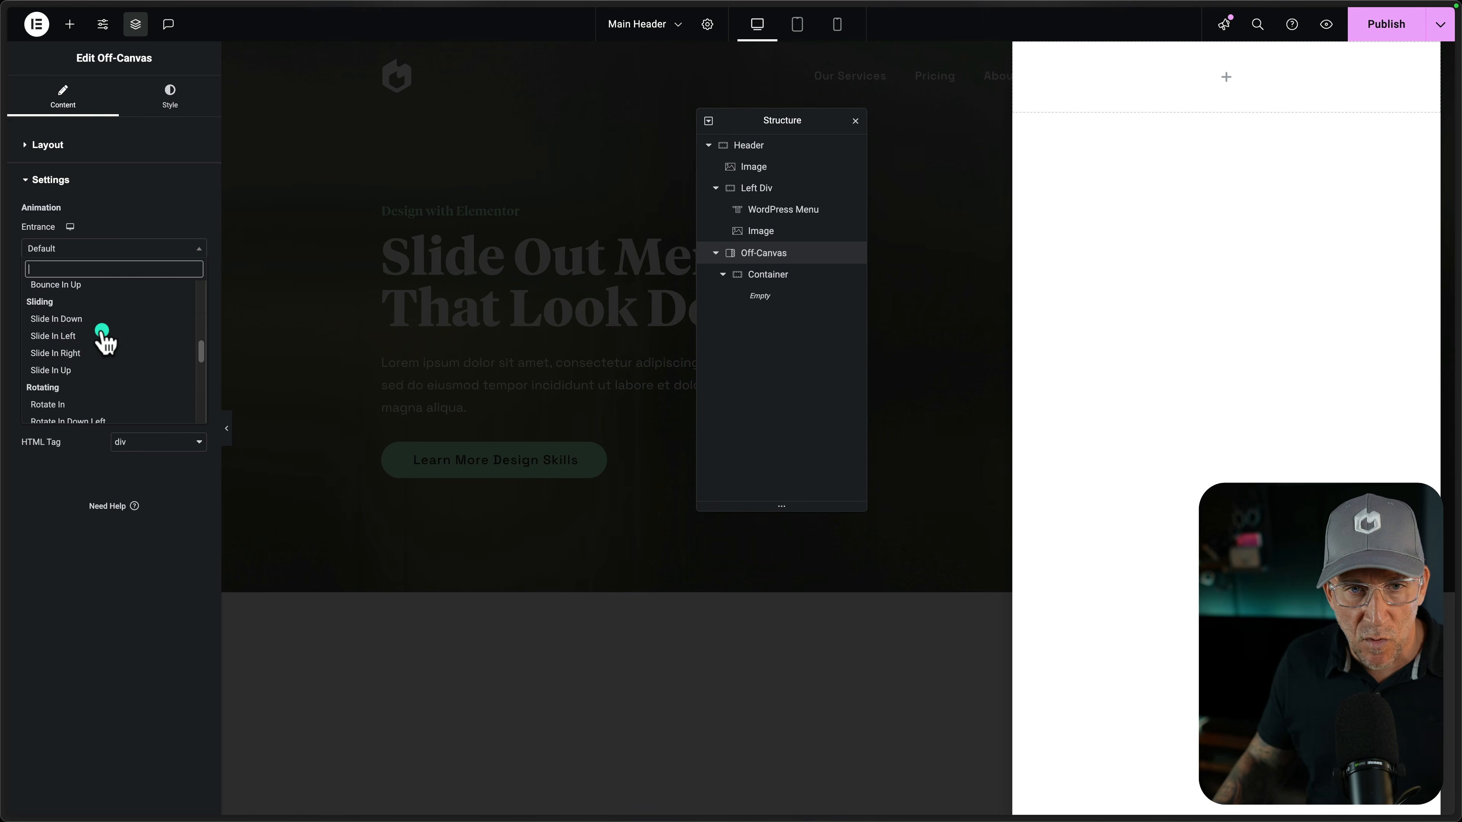
click(90, 353)
Set the Off-Canvas exit animation to Slide Out Right
click(101, 294)
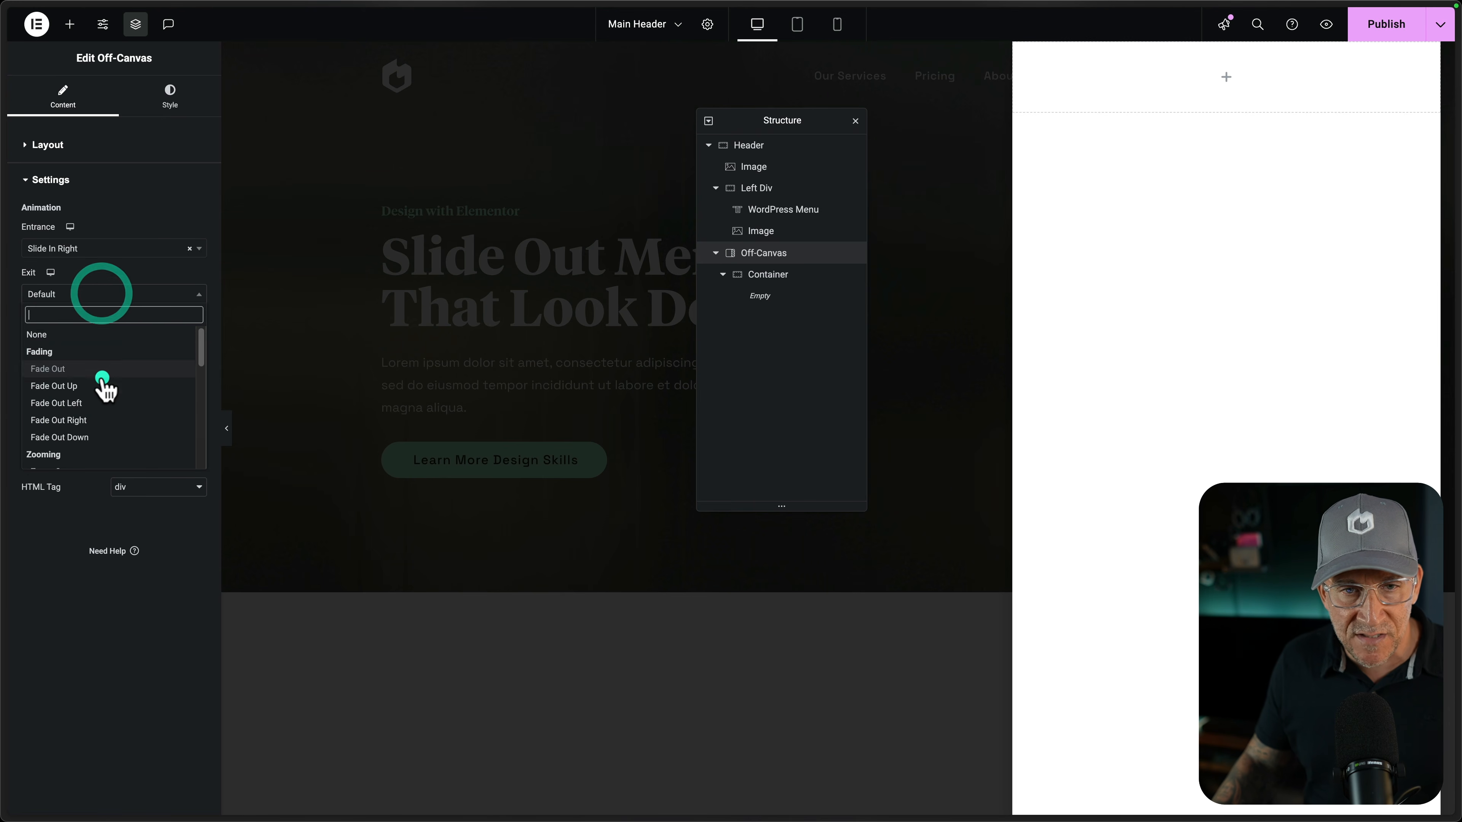
scroll(101, 386, down, 8)
scroll(98, 385, up, 2)
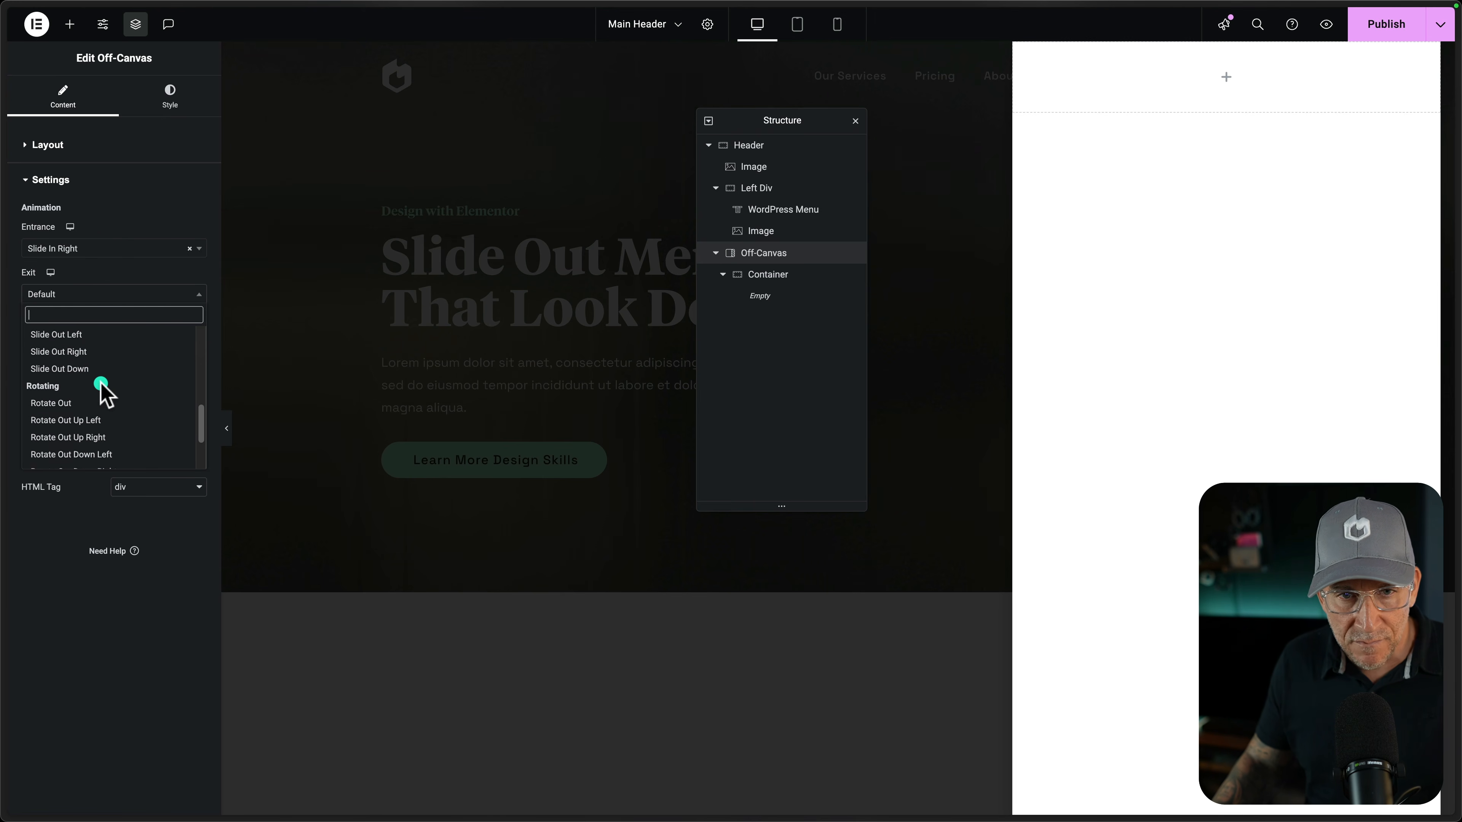
click(88, 363)
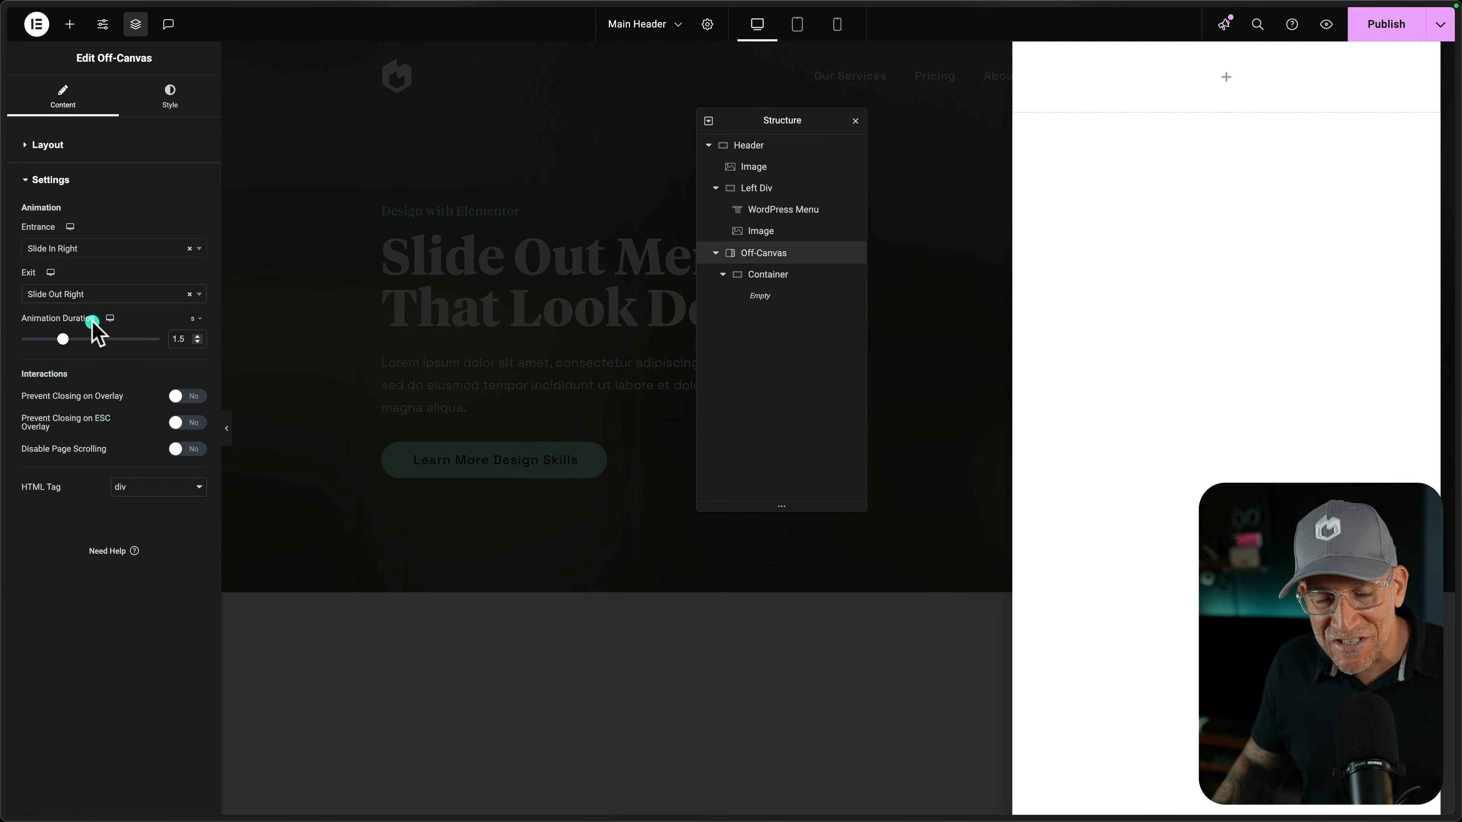
Change the animation duration unit to milliseconds and set the duration to 200 ms
click(178, 341)
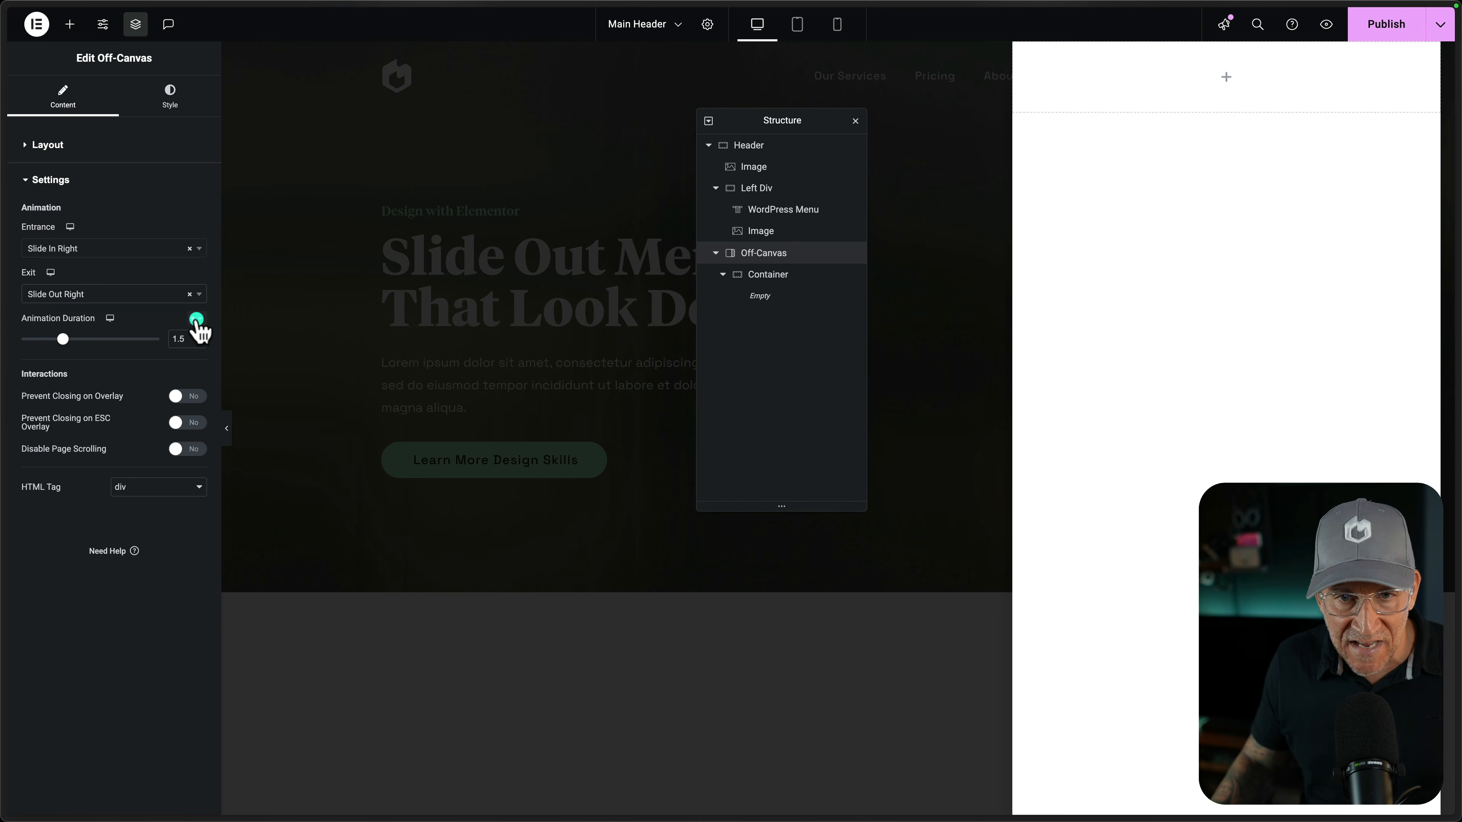
click(196, 337)
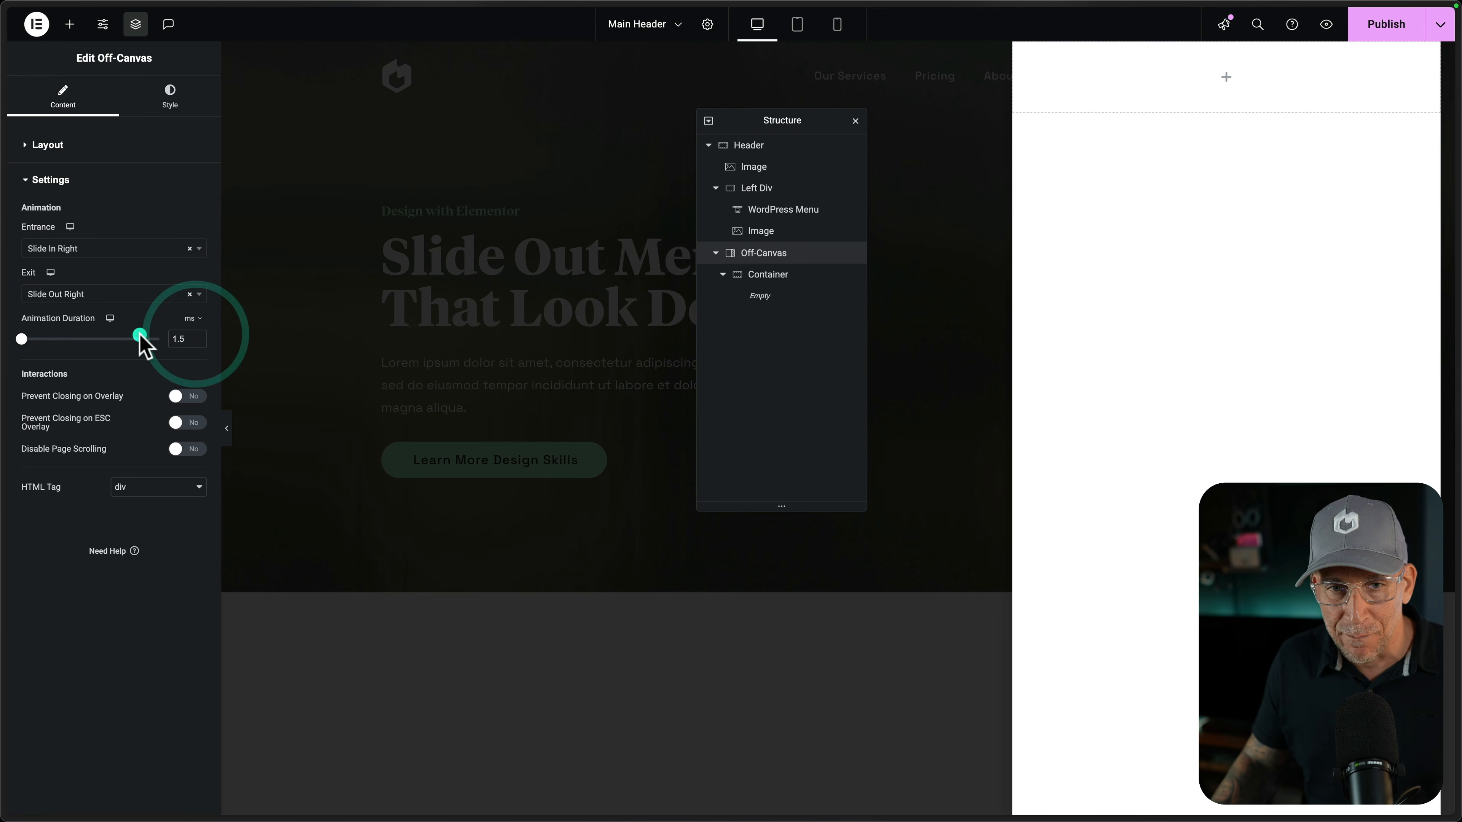
double_click(169, 338)
text(200)
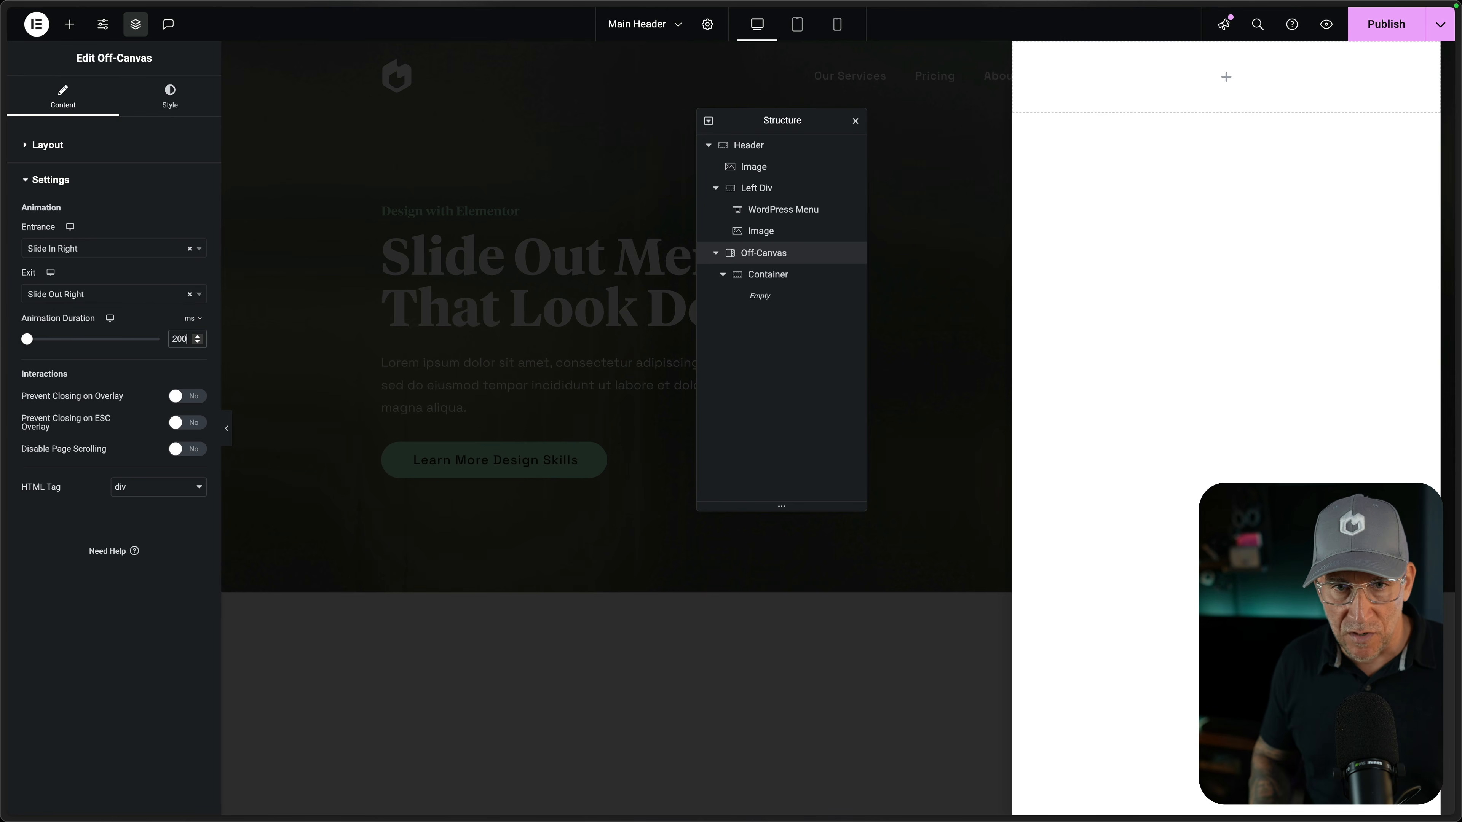
click(72, 550)
click(71, 533)
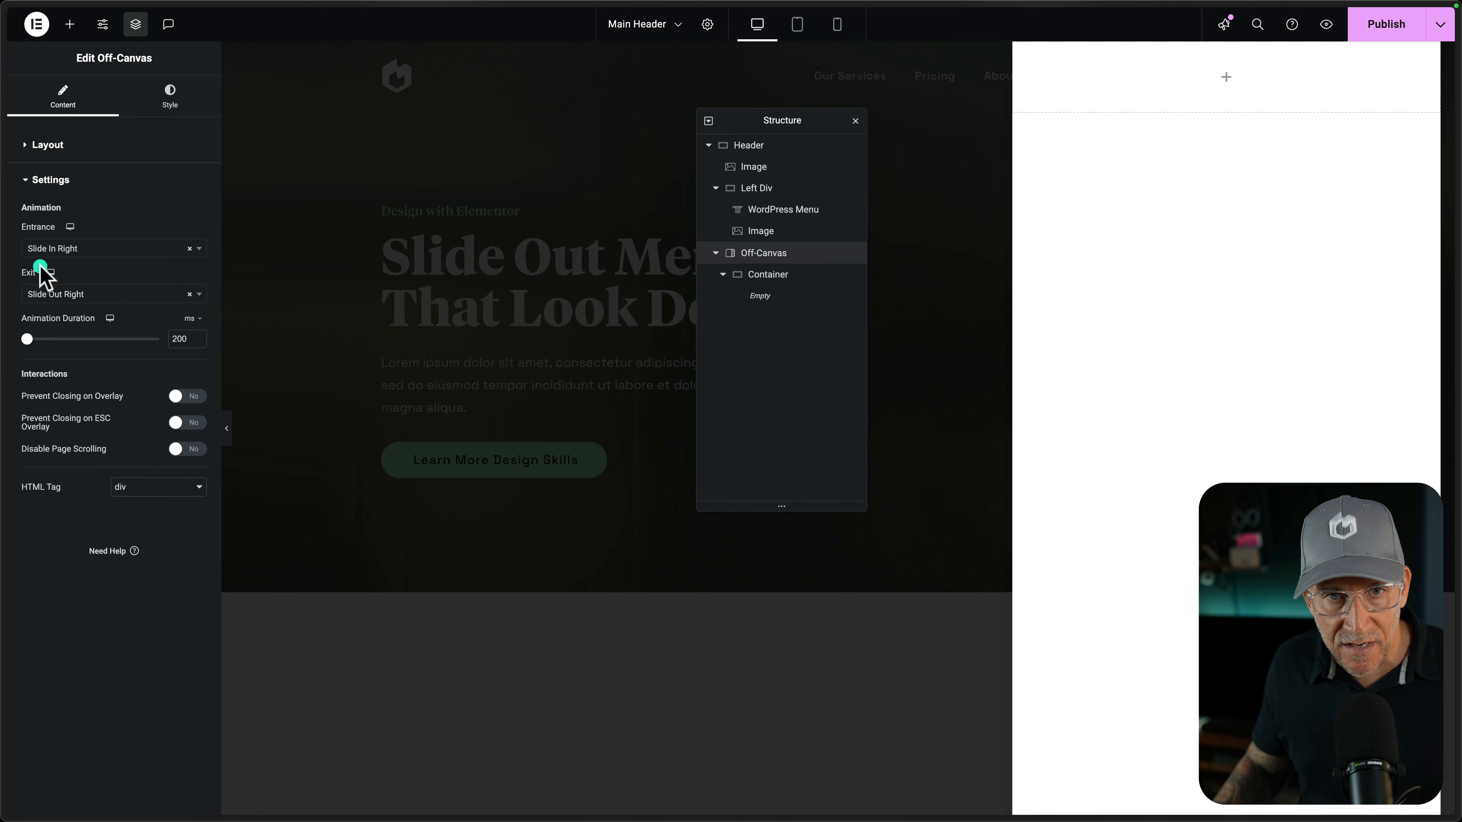
Give the Off-Canvas panel a linear gradient background from the near-black to the dark green global colour at an angle of 100 degrees
click(176, 121)
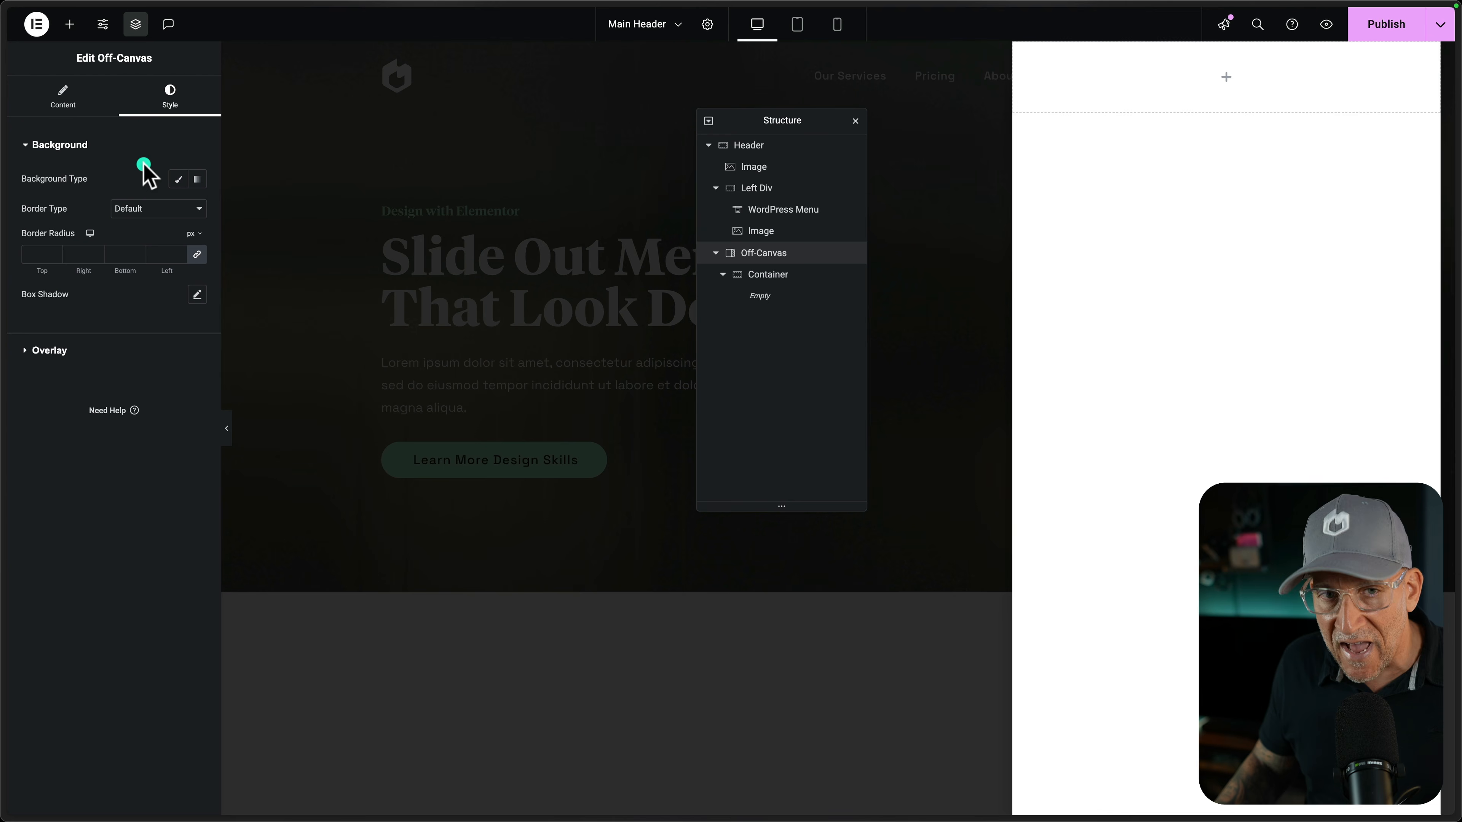
click(197, 179)
click(198, 280)
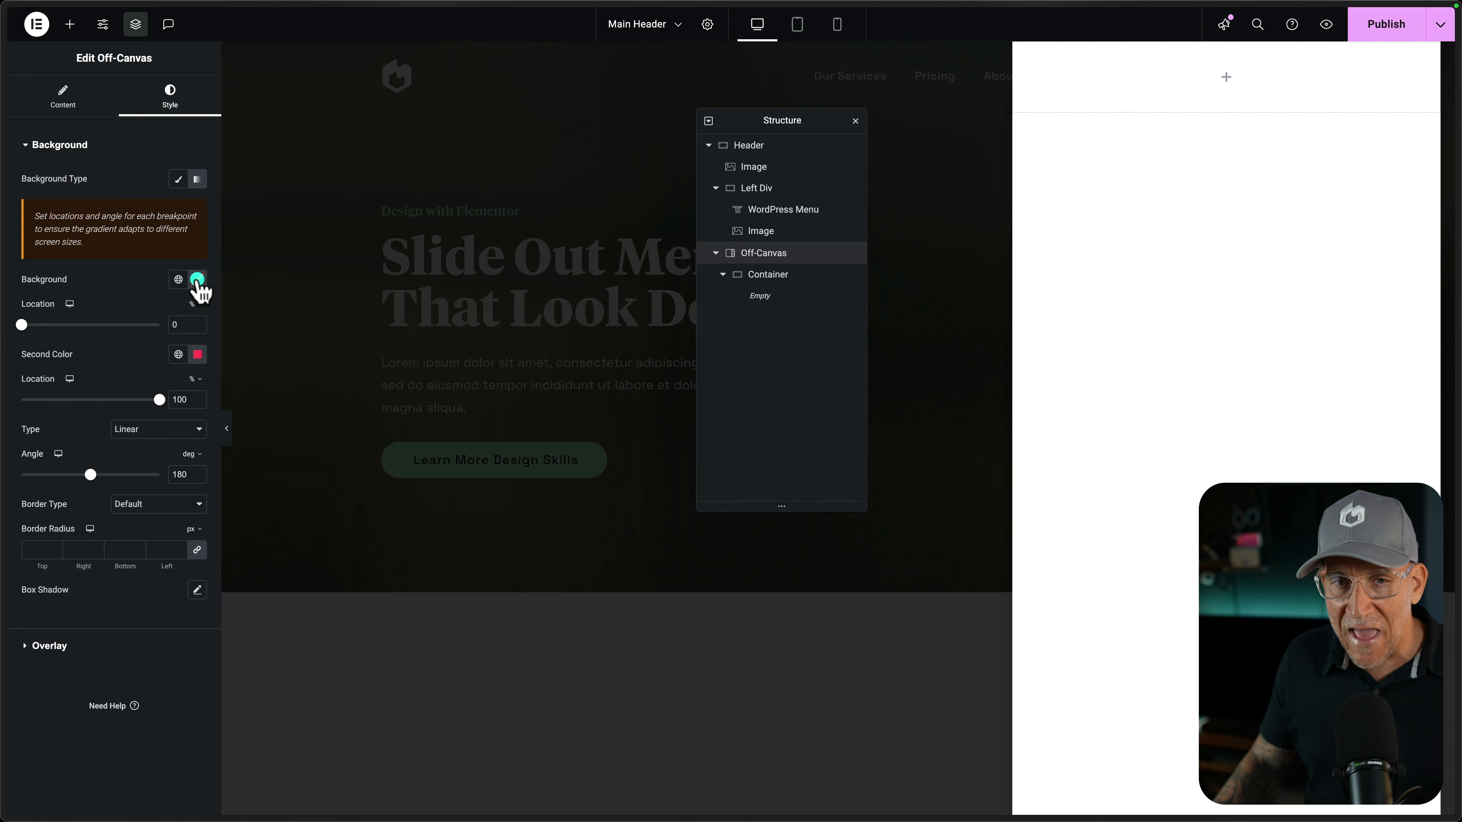
click(88, 369)
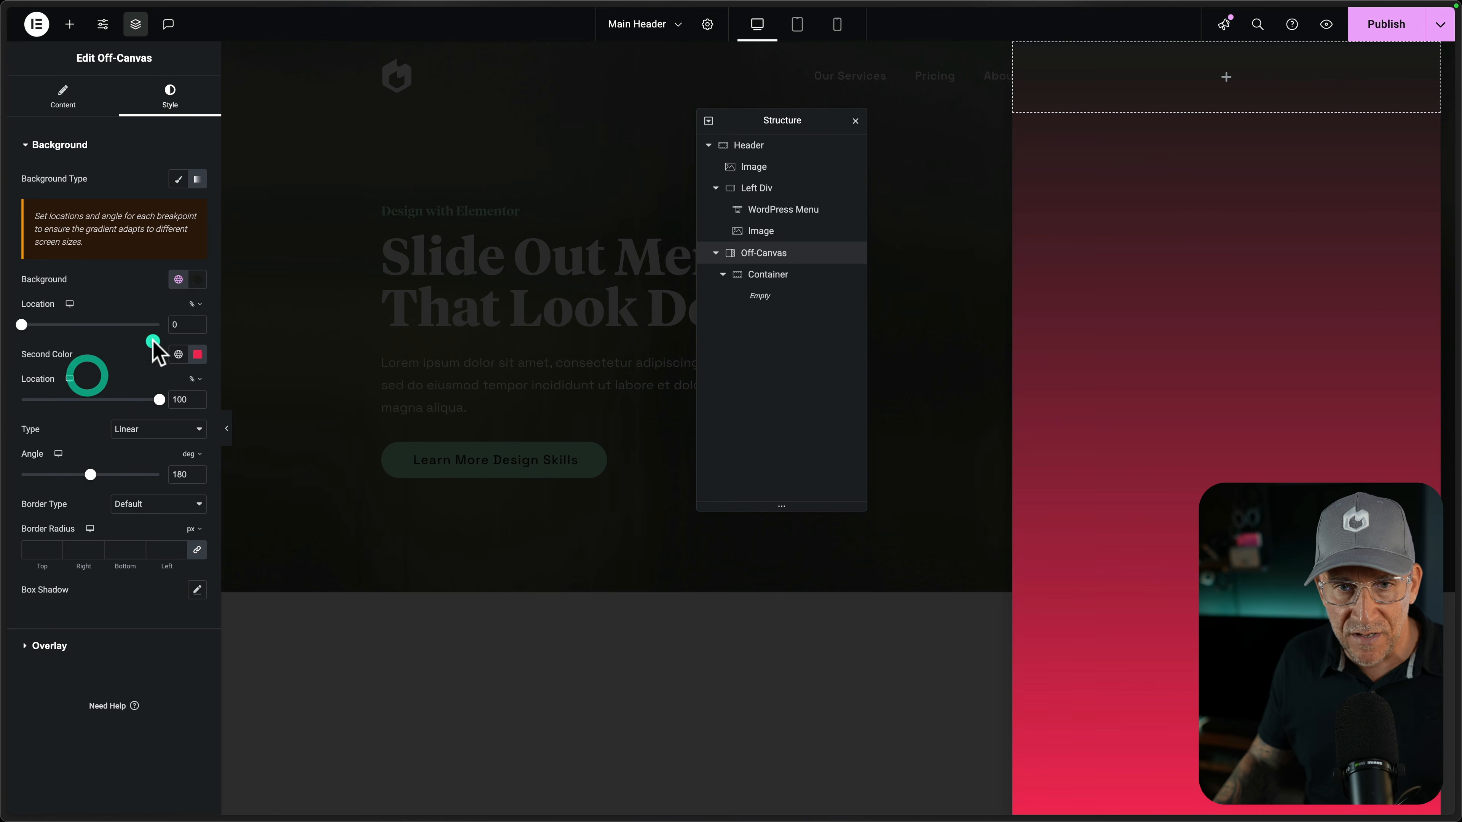
click(185, 364)
click(110, 475)
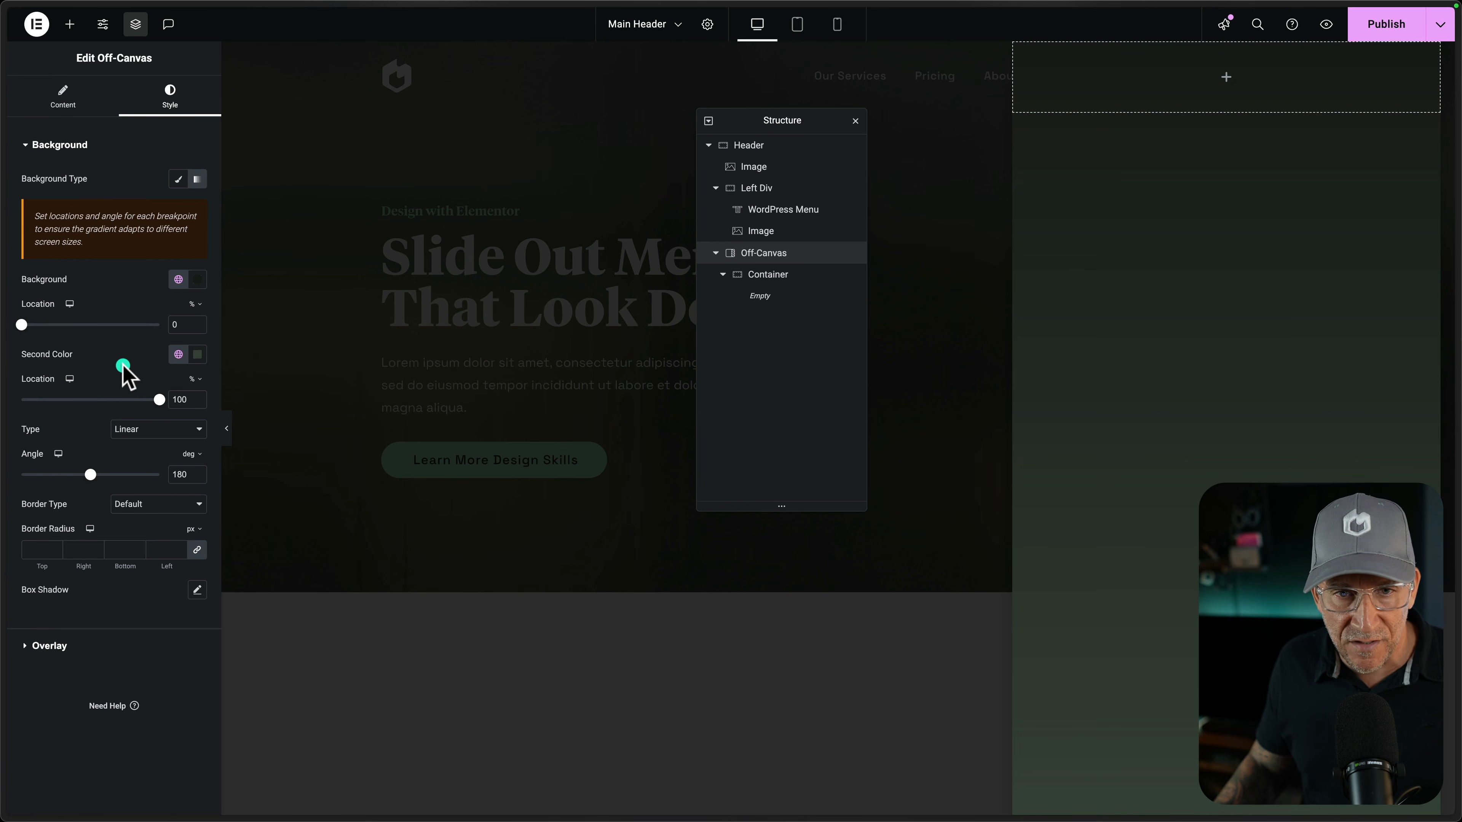
click(91, 475)
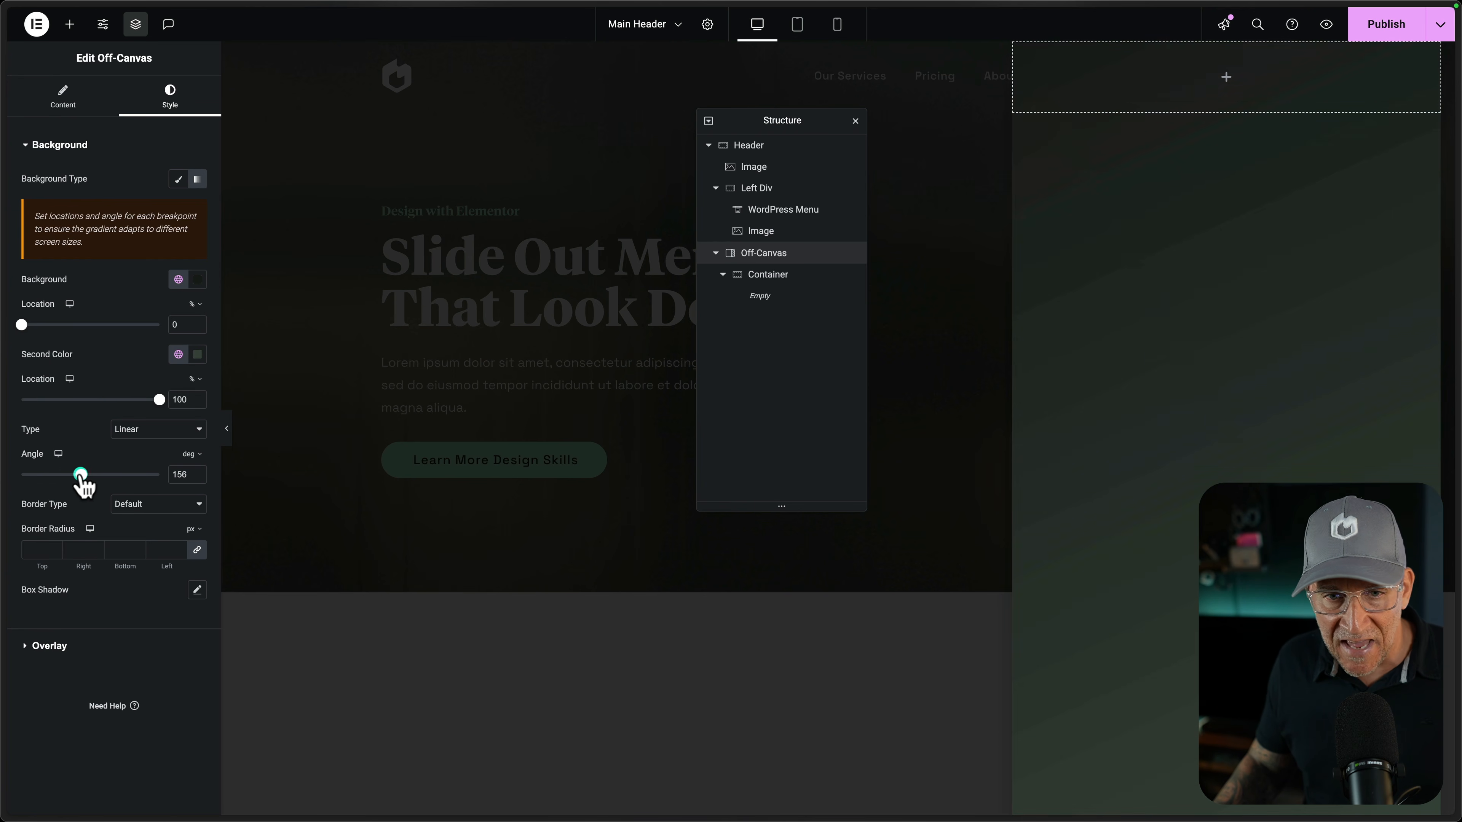
drag(84, 484, 60, 475)
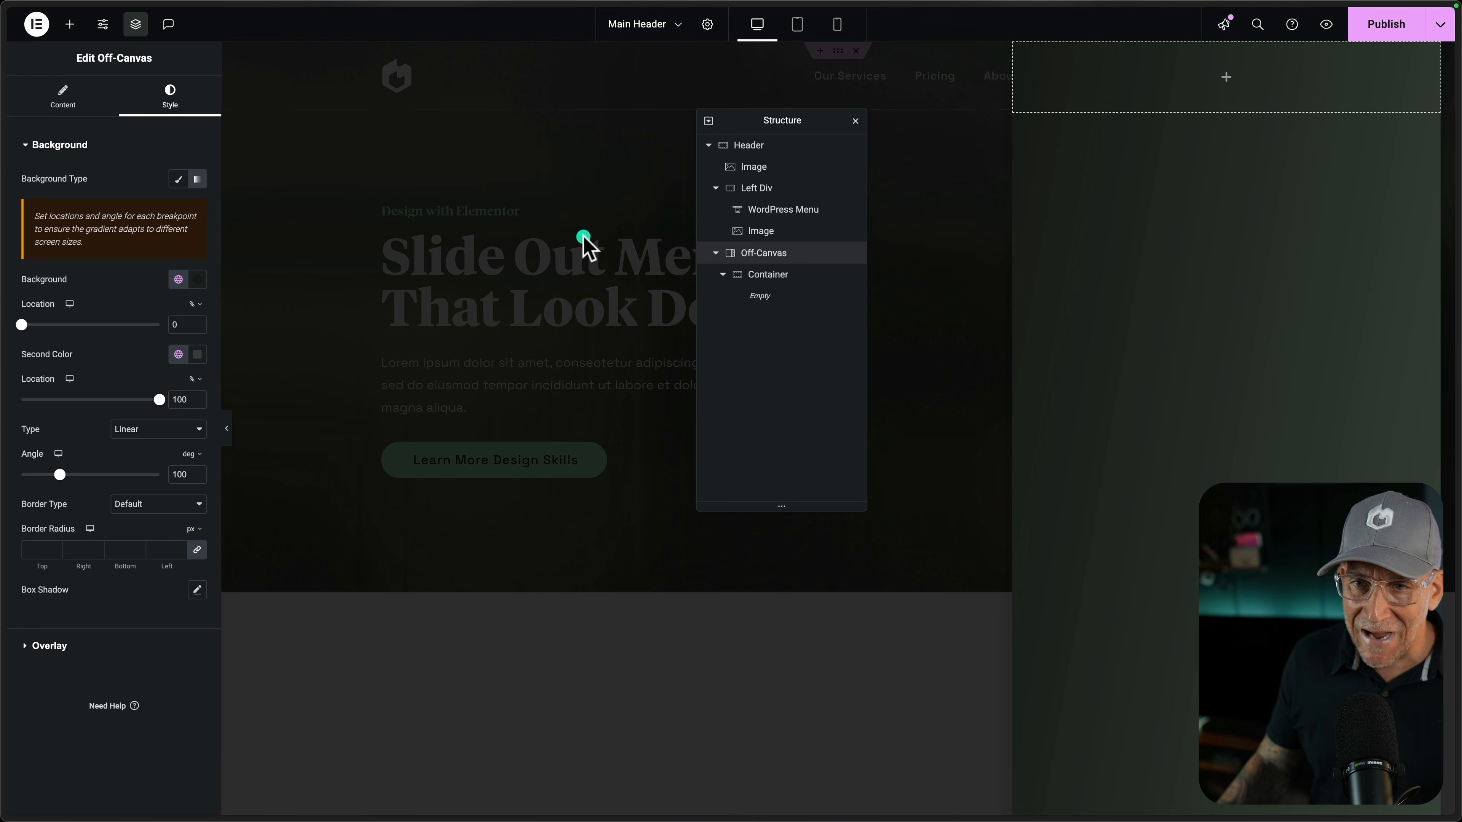
Set the Off-Canvas overlay colour to the off-white global colour
click(23, 647)
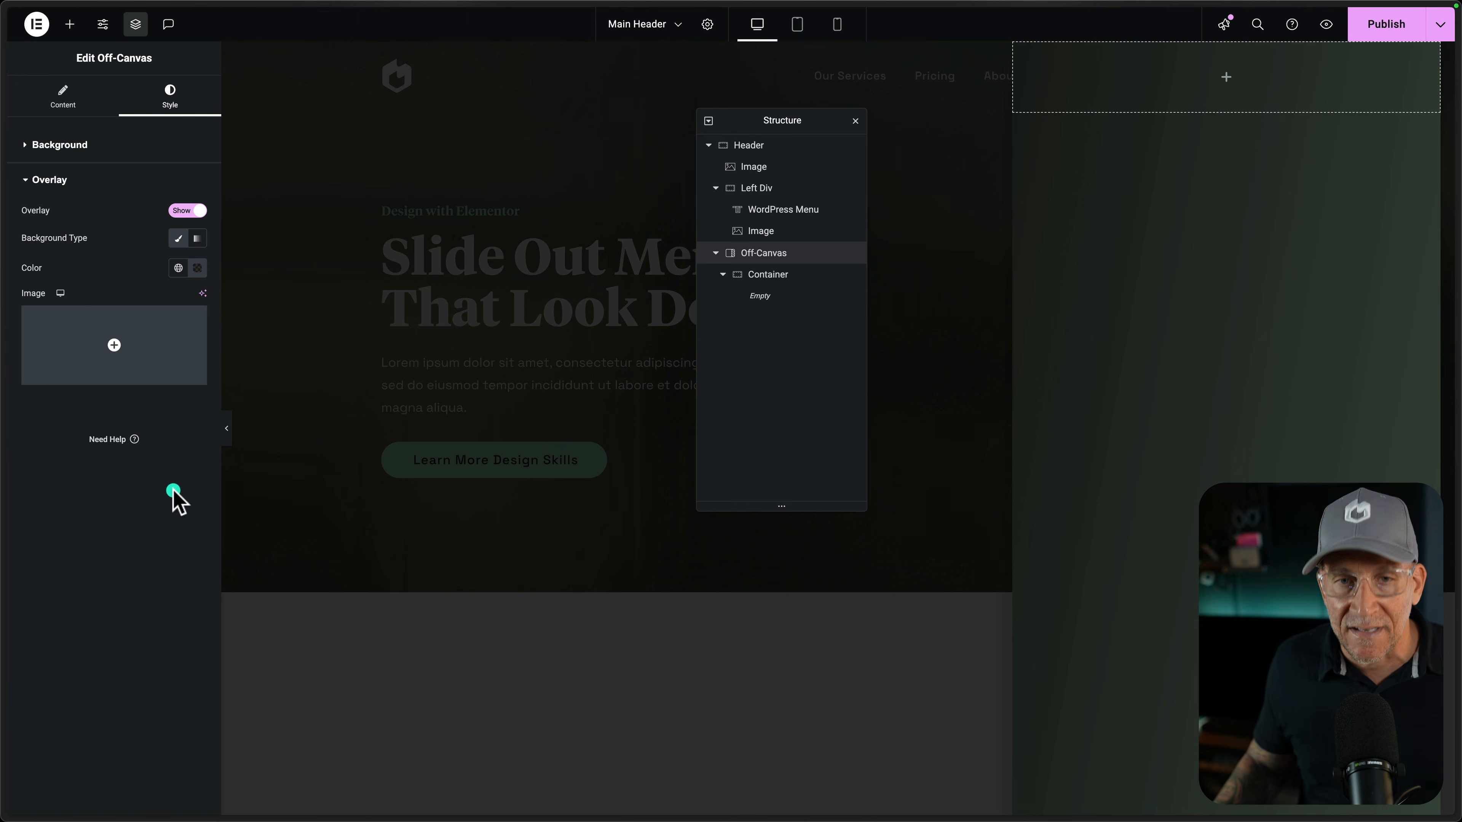
click(185, 269)
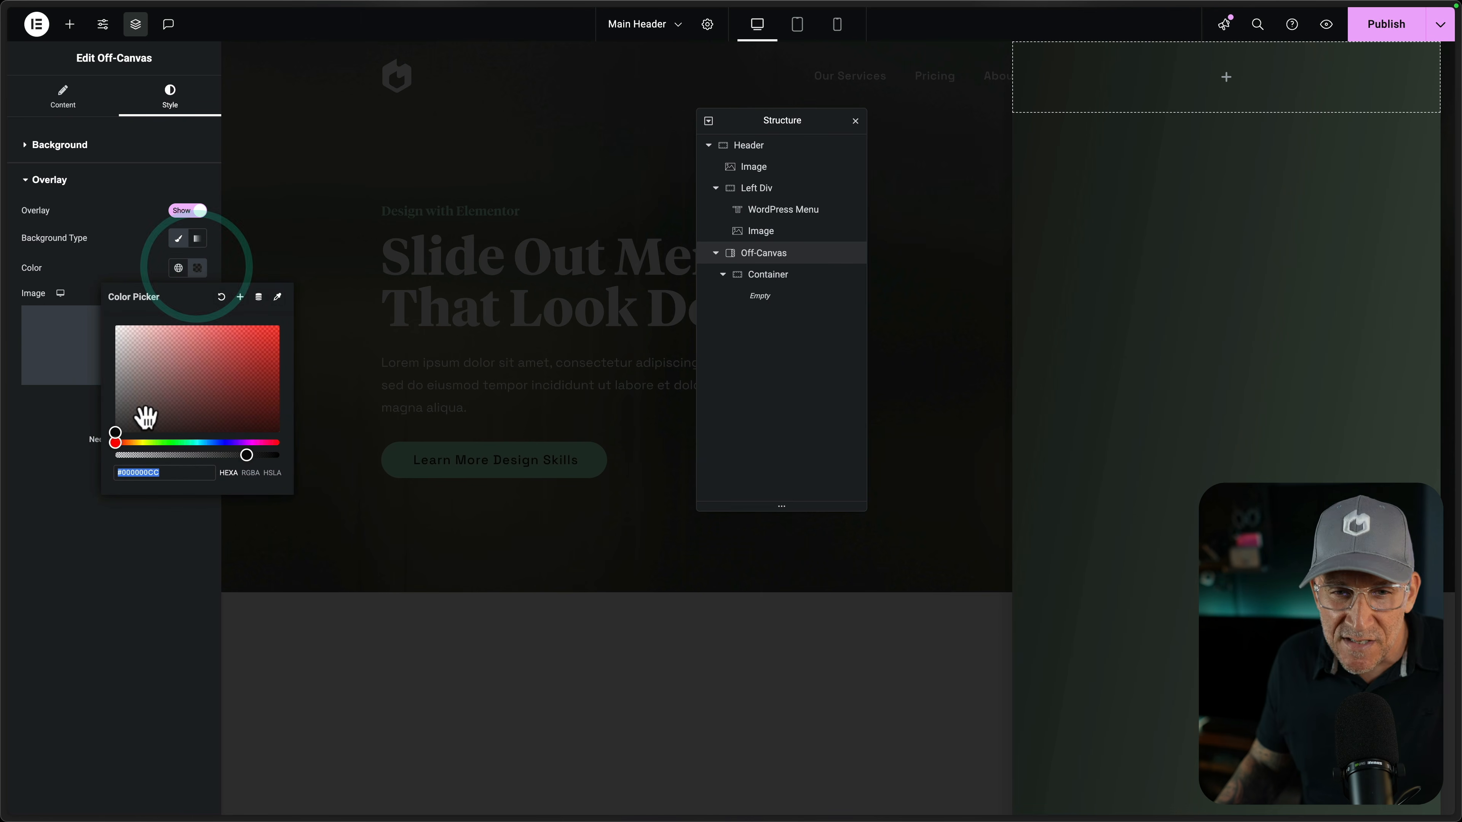
click(75, 260)
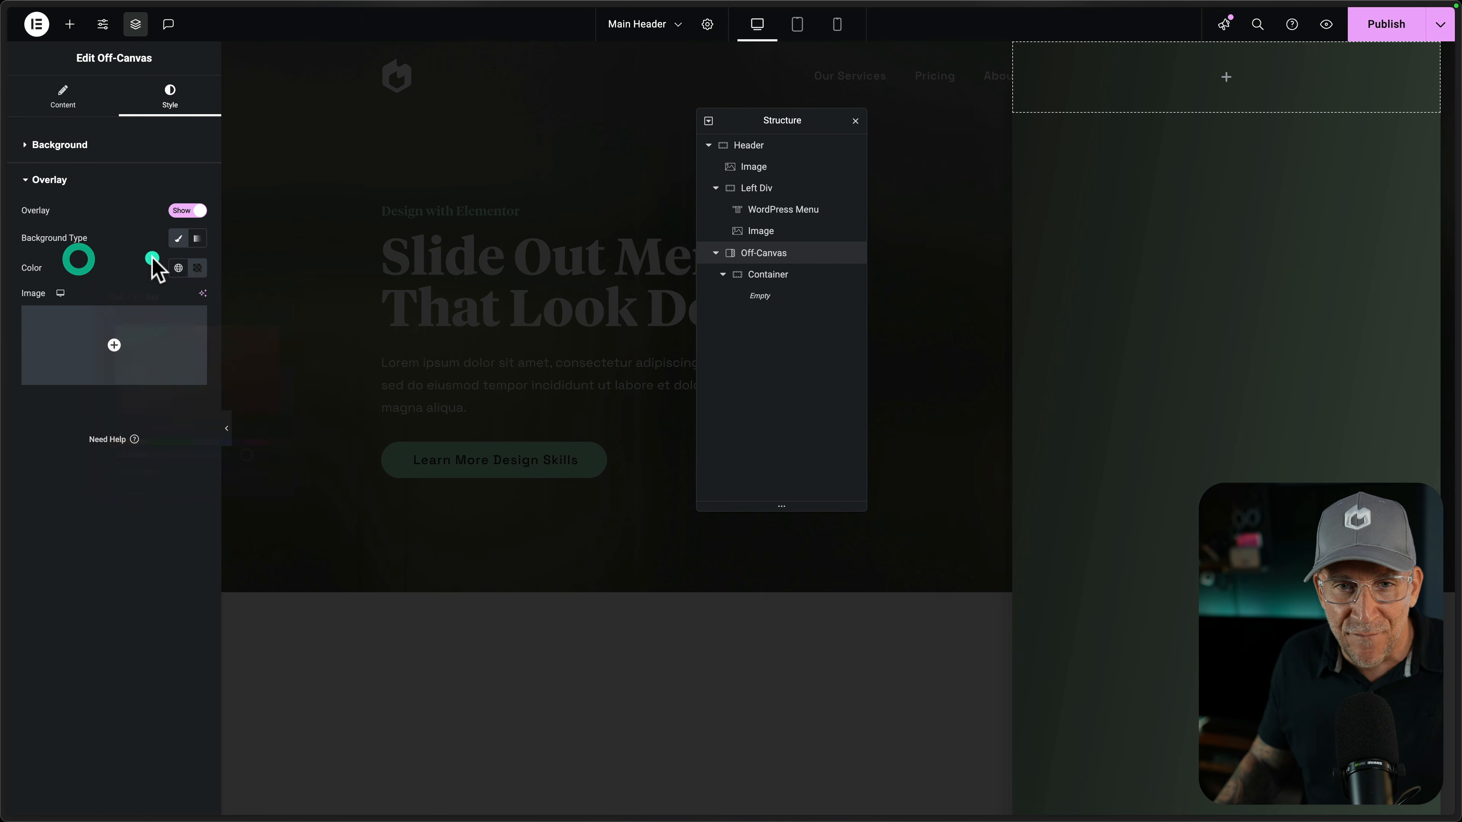
click(178, 267)
click(75, 334)
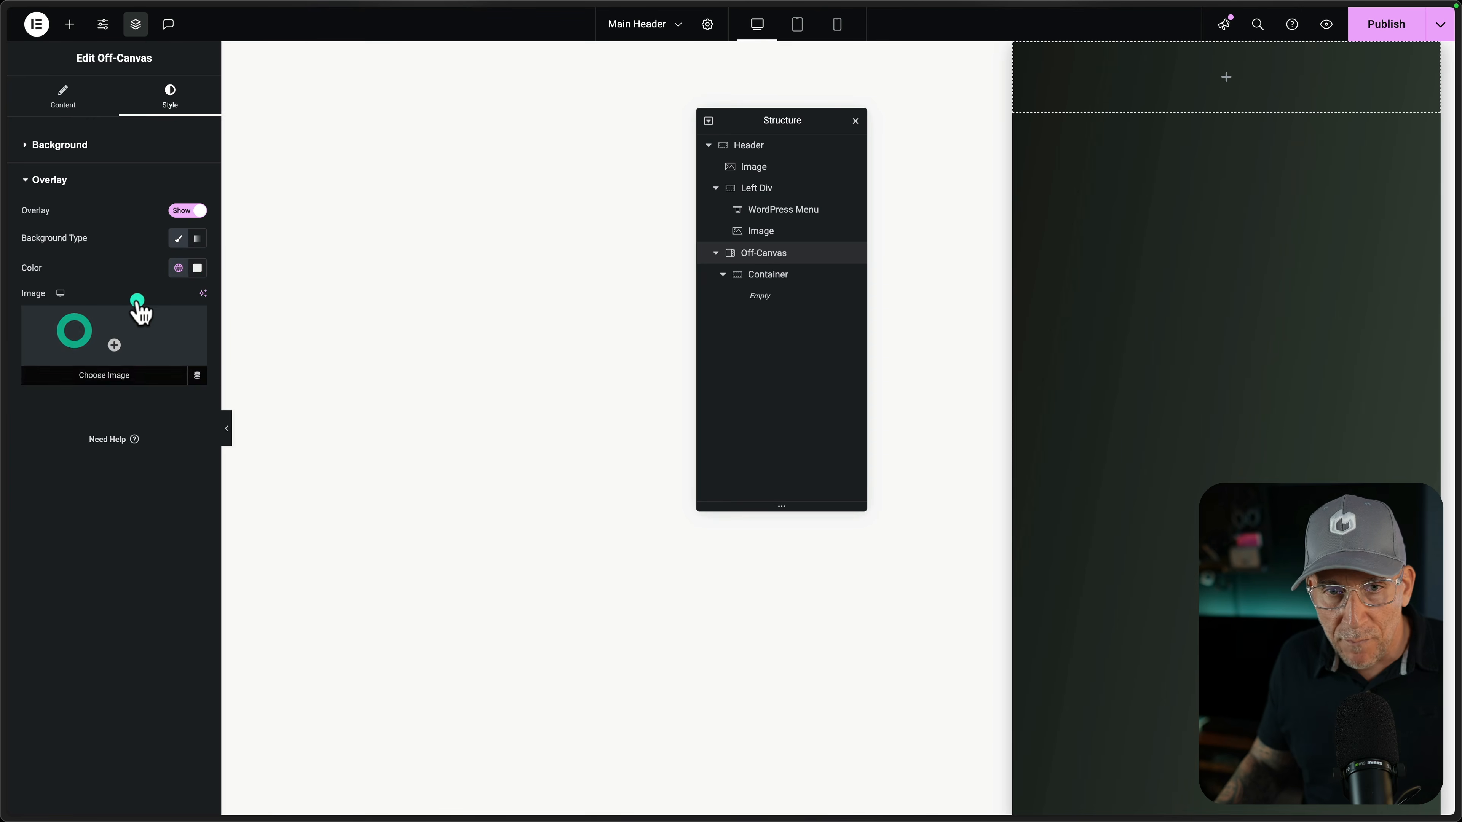
Lower the overlay colour's opacity to rgba(250, 251, 251, 0.1) and enable the panel's box shadow
click(198, 268)
drag(279, 455, 147, 455)
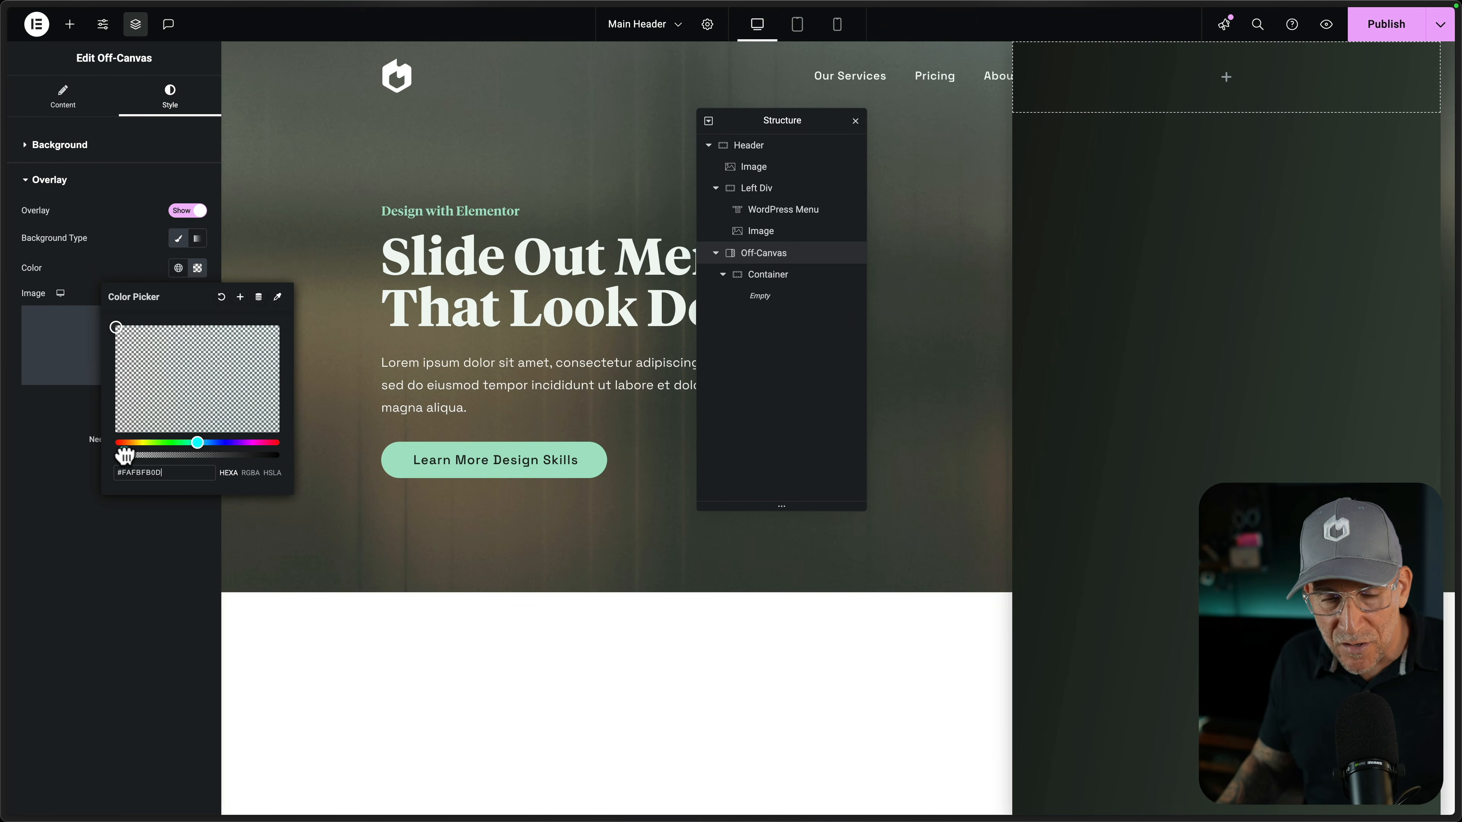
click(250, 473)
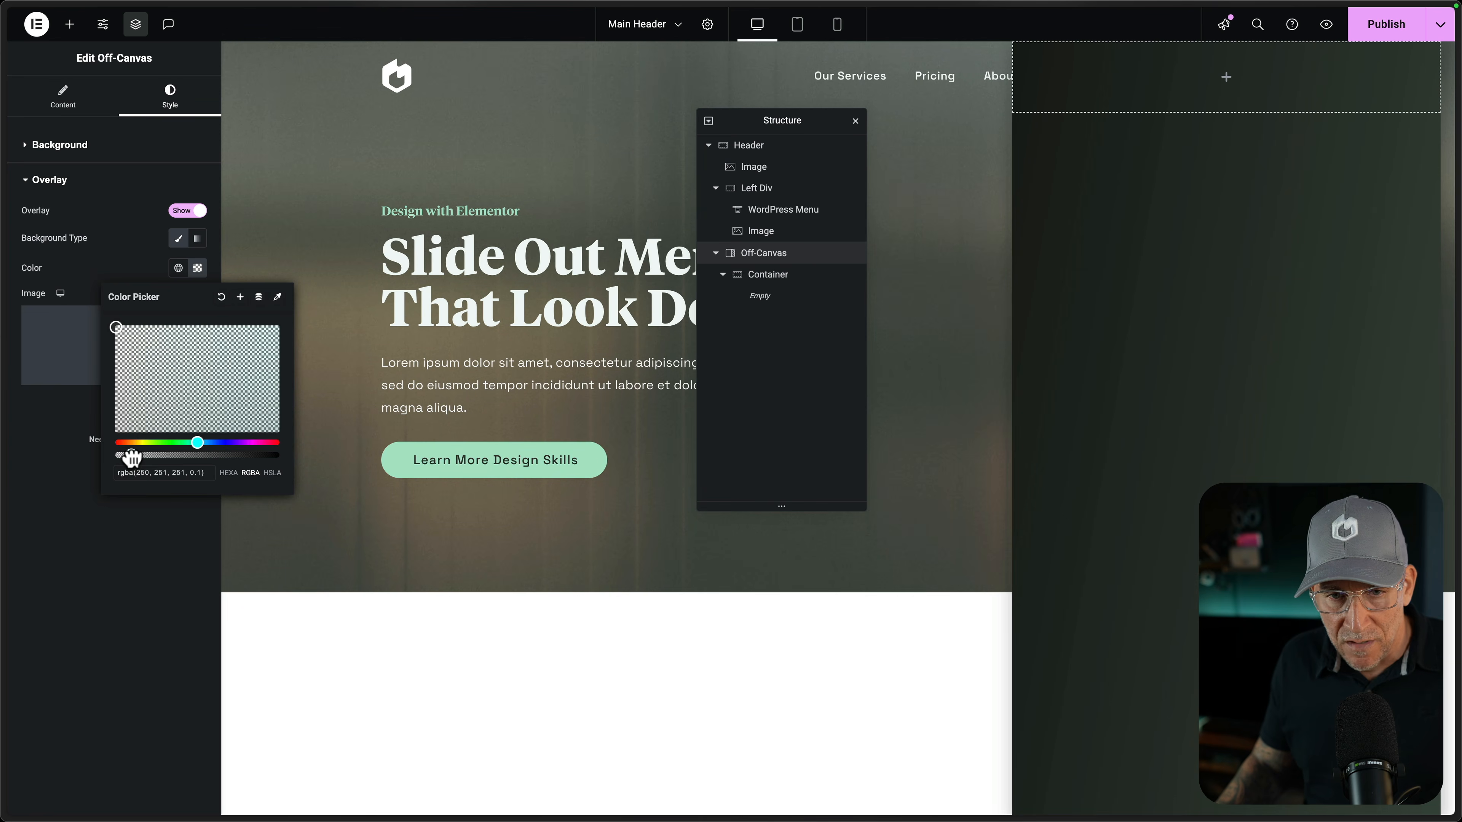
click(98, 612)
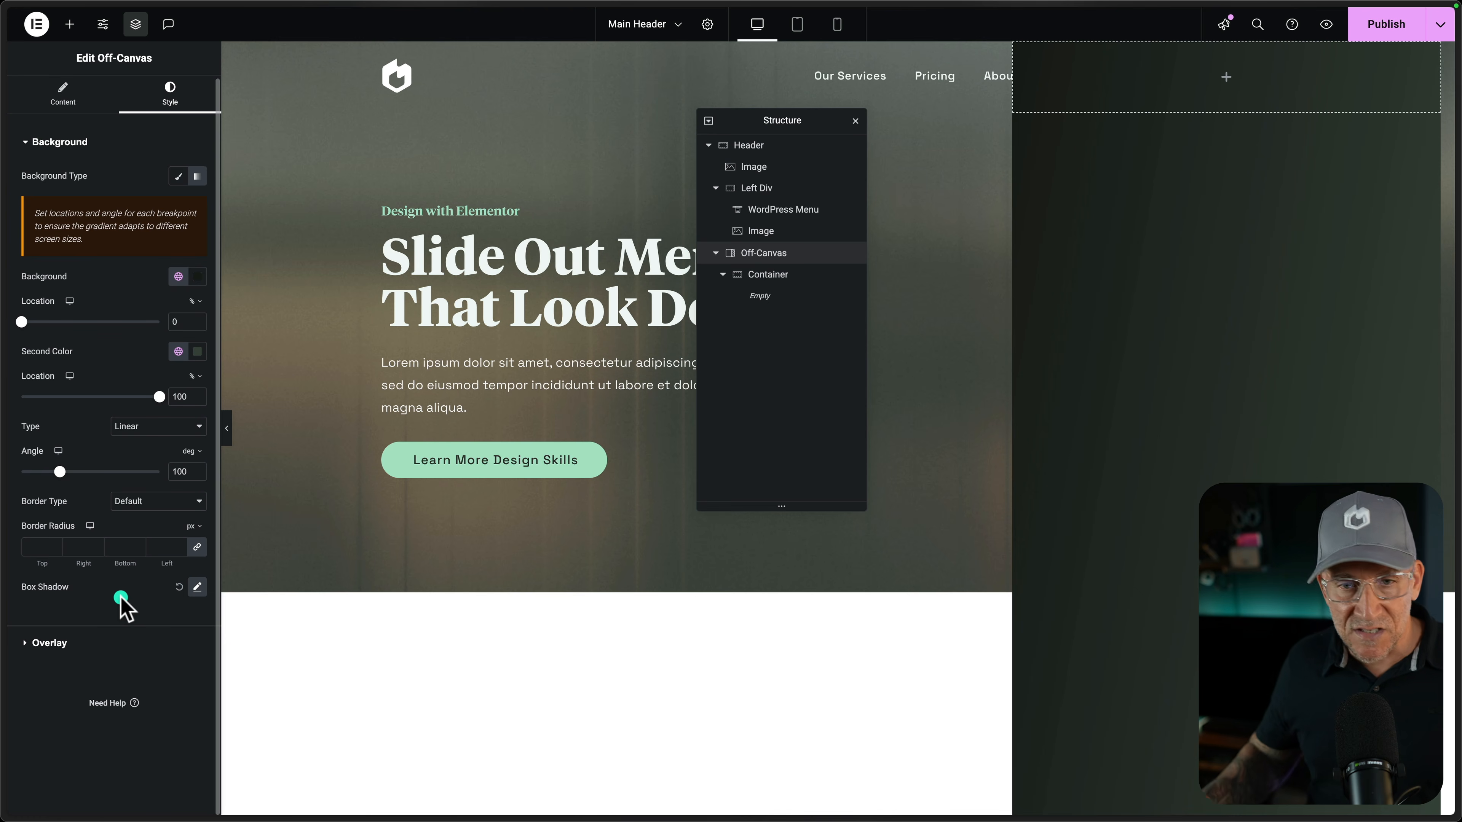
Add an Image widget to the empty container inside the Off-Canvas panel
click(1227, 85)
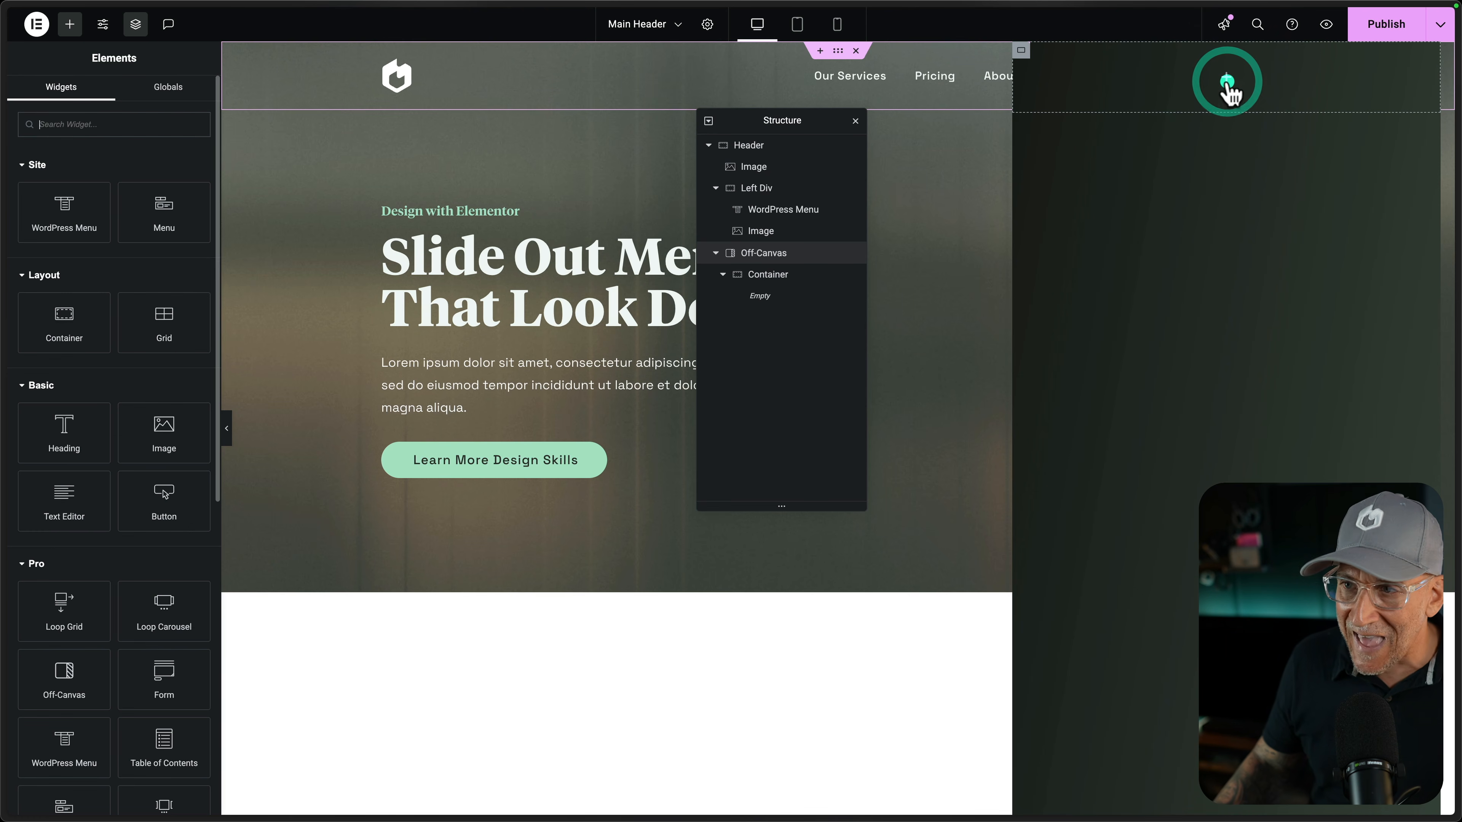
click(1229, 85)
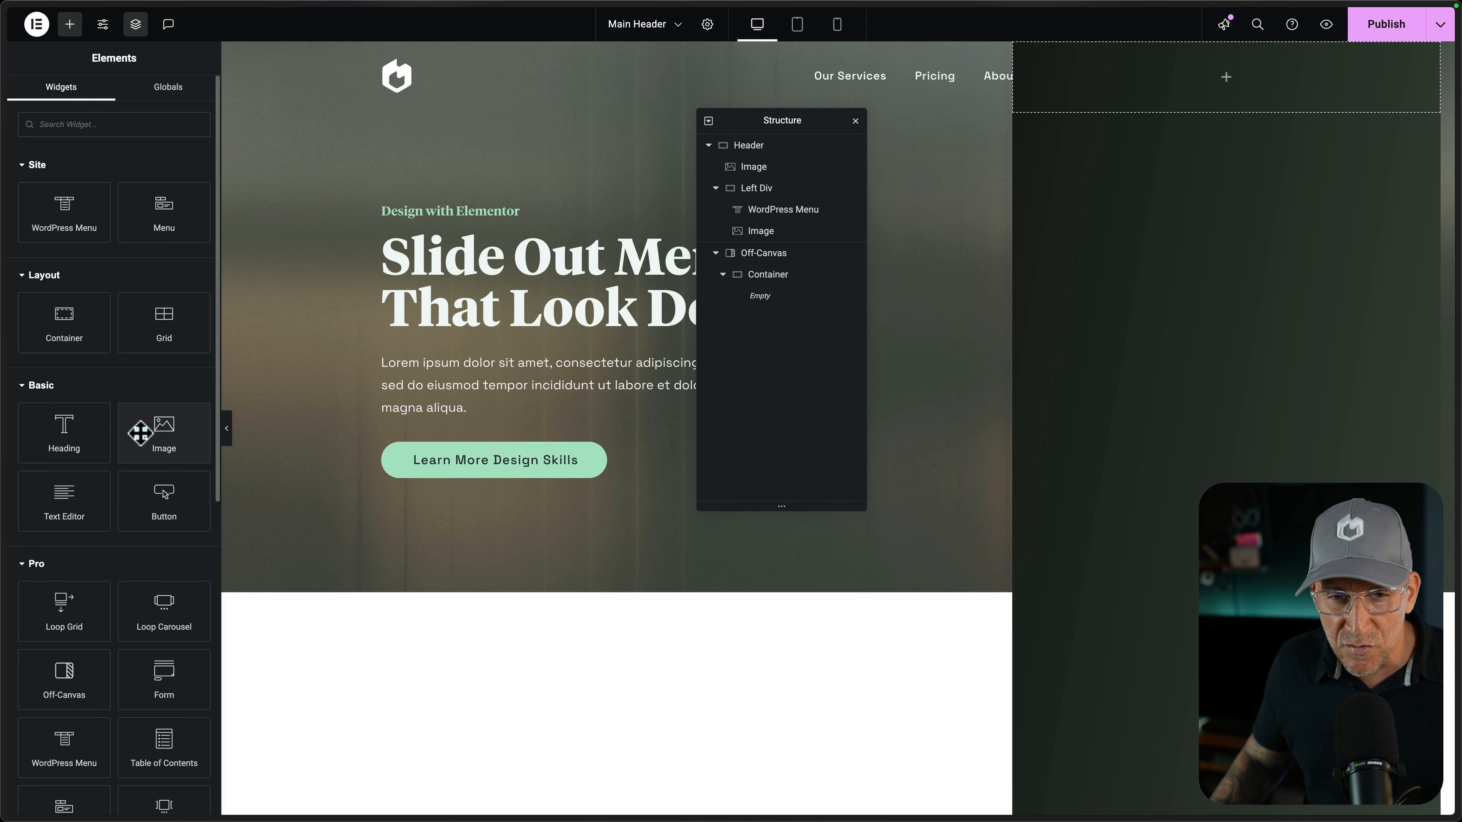
drag(144, 433, 1218, 81)
Insert Close-Button.svg from the media library into the new image widget and check the Close button's placement in the Figma design
click(190, 259)
click(127, 233)
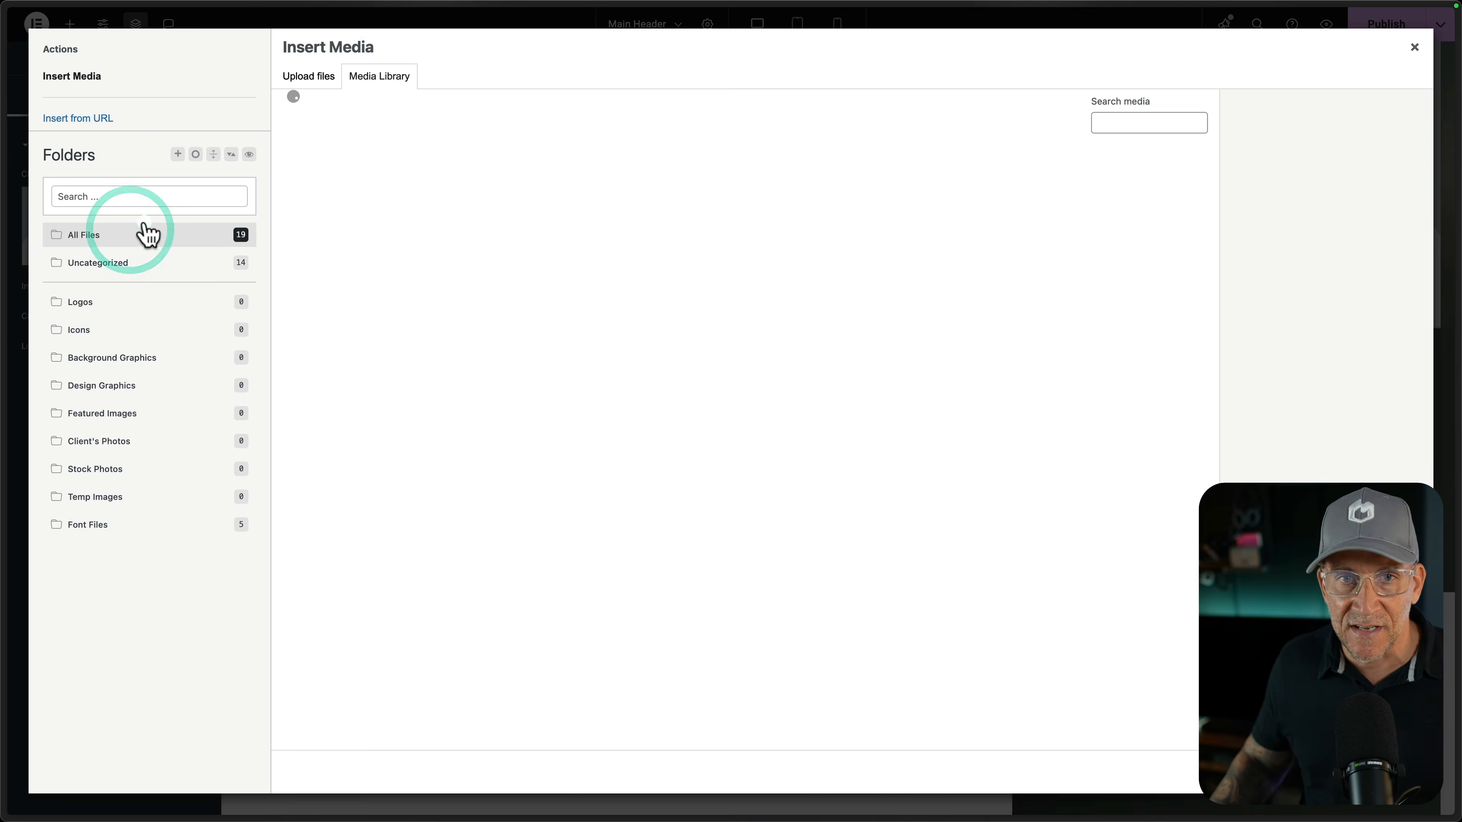
click(764, 199)
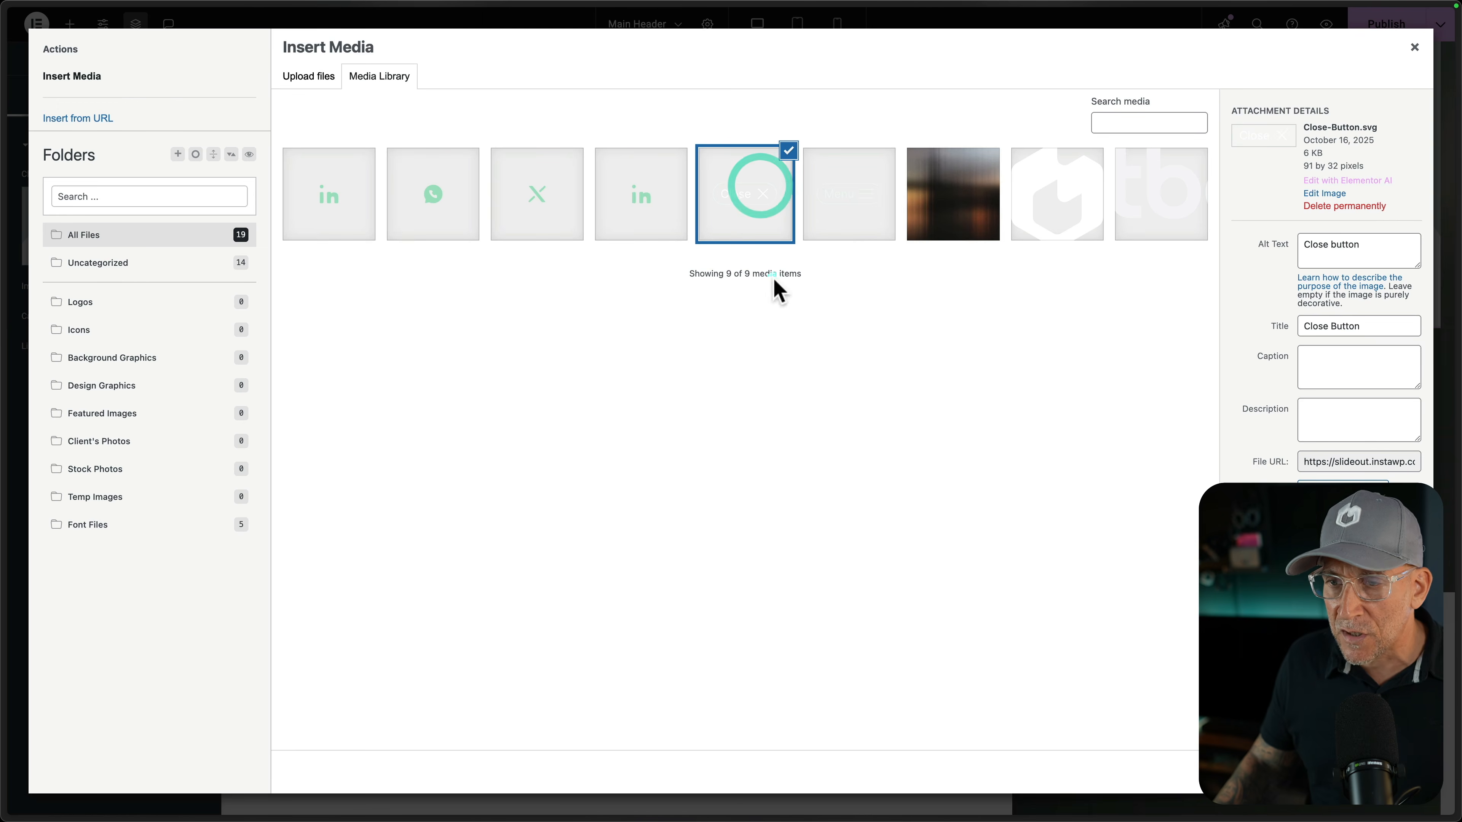
click(1400, 771)
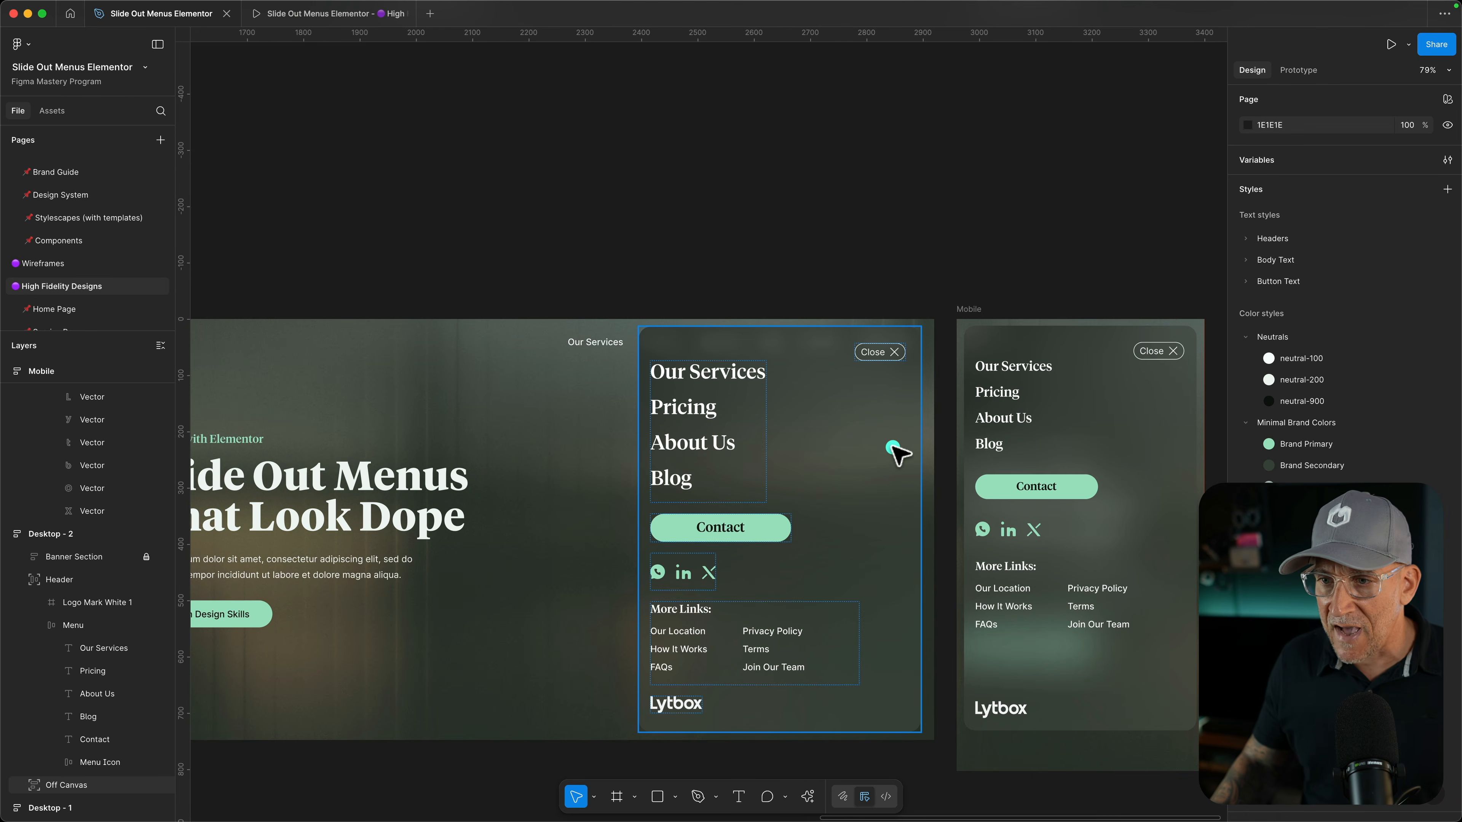
scroll(897, 450, up, 3)
scroll(879, 314, up, 2)
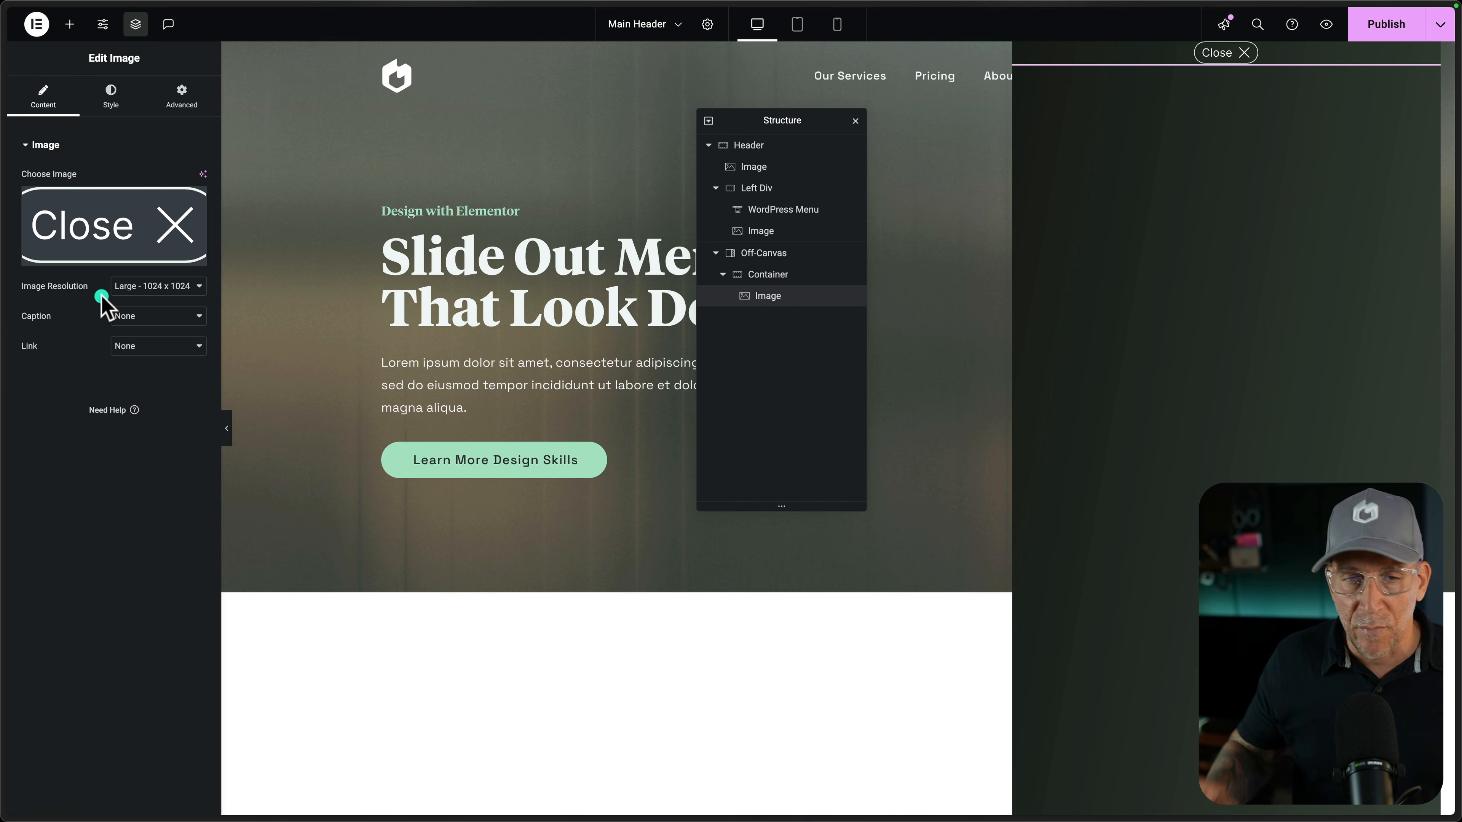
Give the Close image a custom URL link that uses the Off-Canvas dynamic action
click(126, 345)
click(131, 385)
click(198, 378)
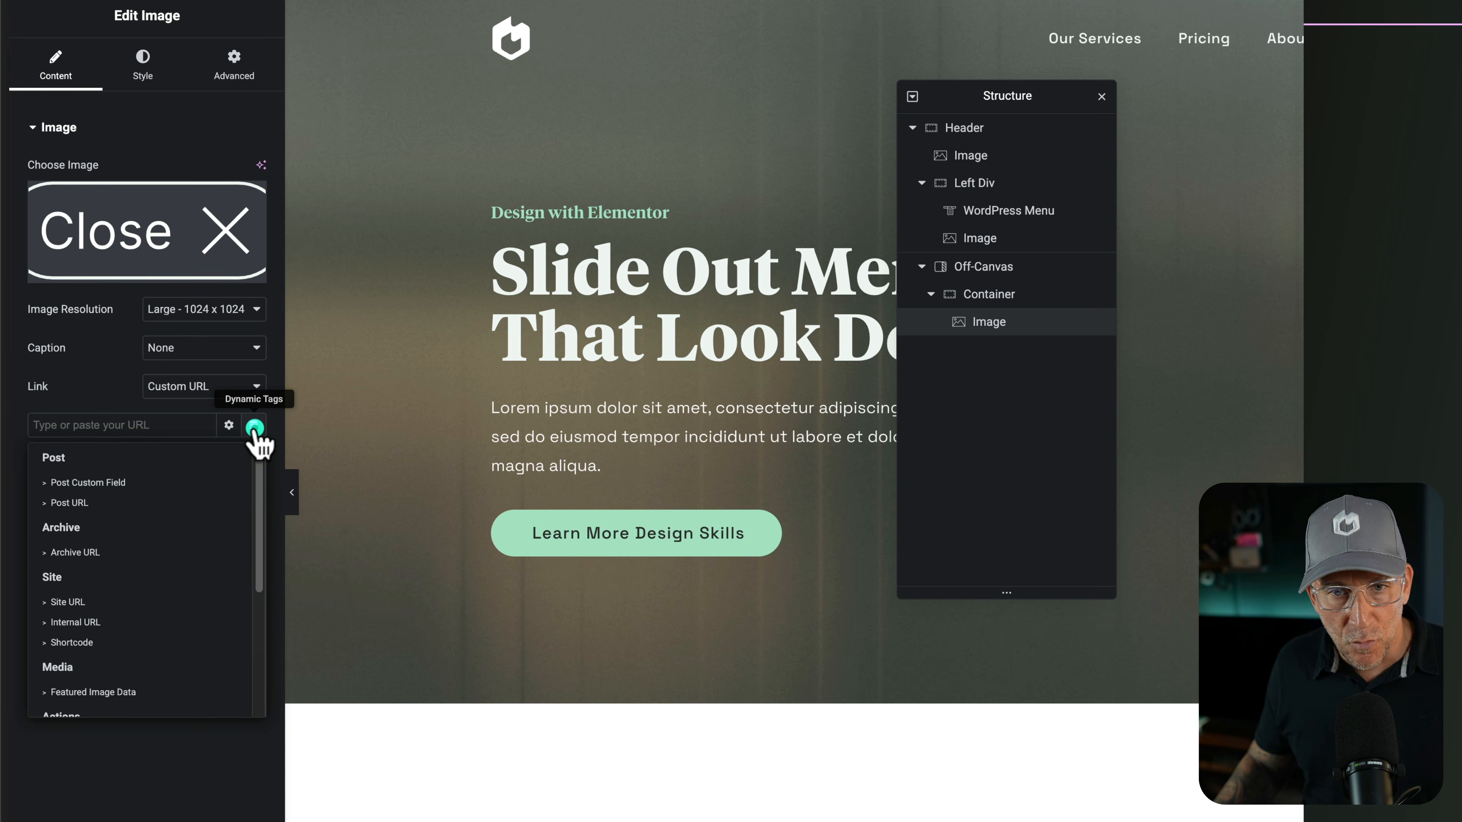
scroll(138, 624, down, 4)
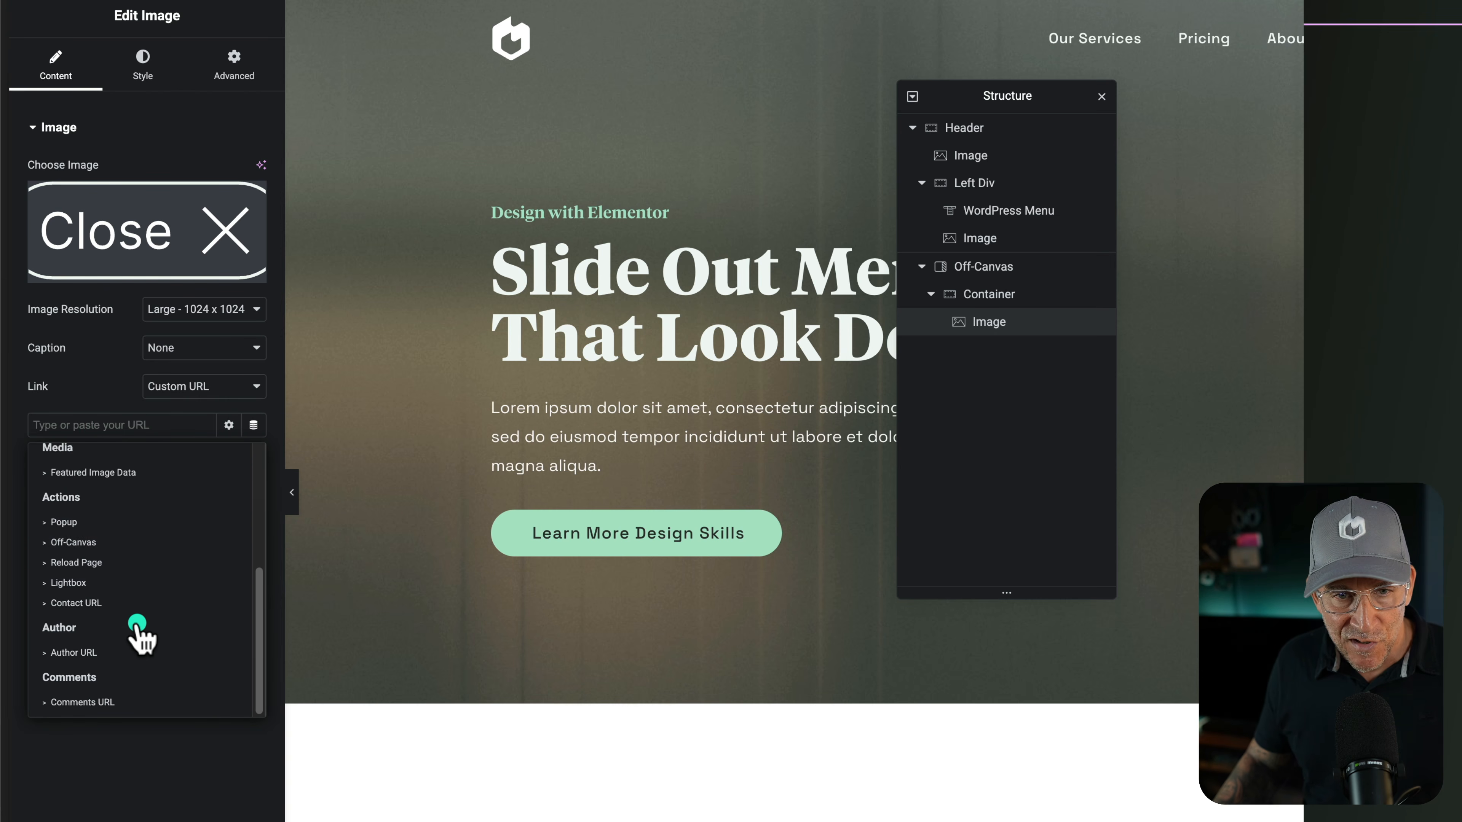
click(105, 542)
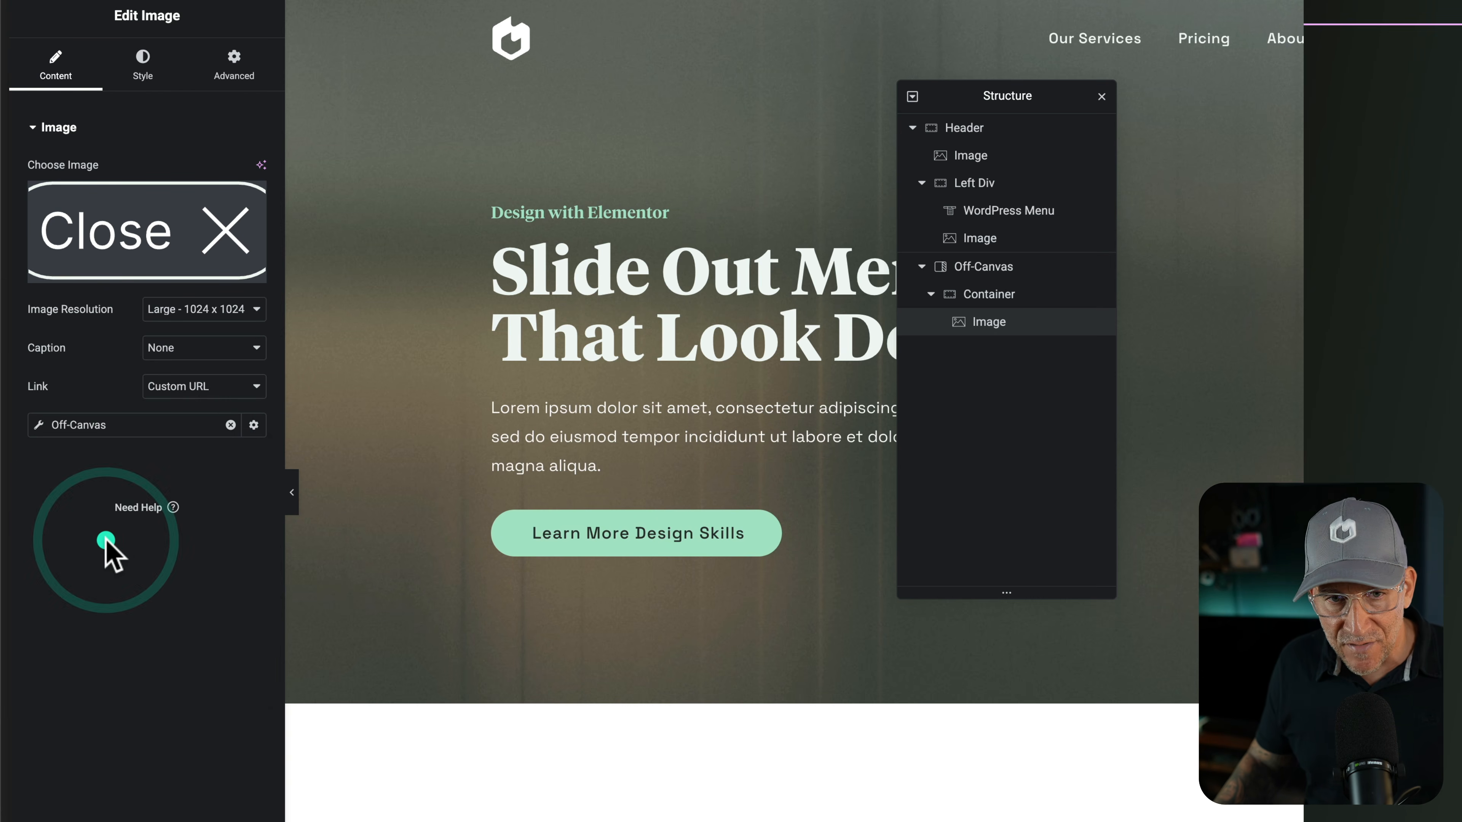
Configure the Close image's dynamic link to target The Lytbox Off-Canvas with the Close Off-Canvas action
click(145, 424)
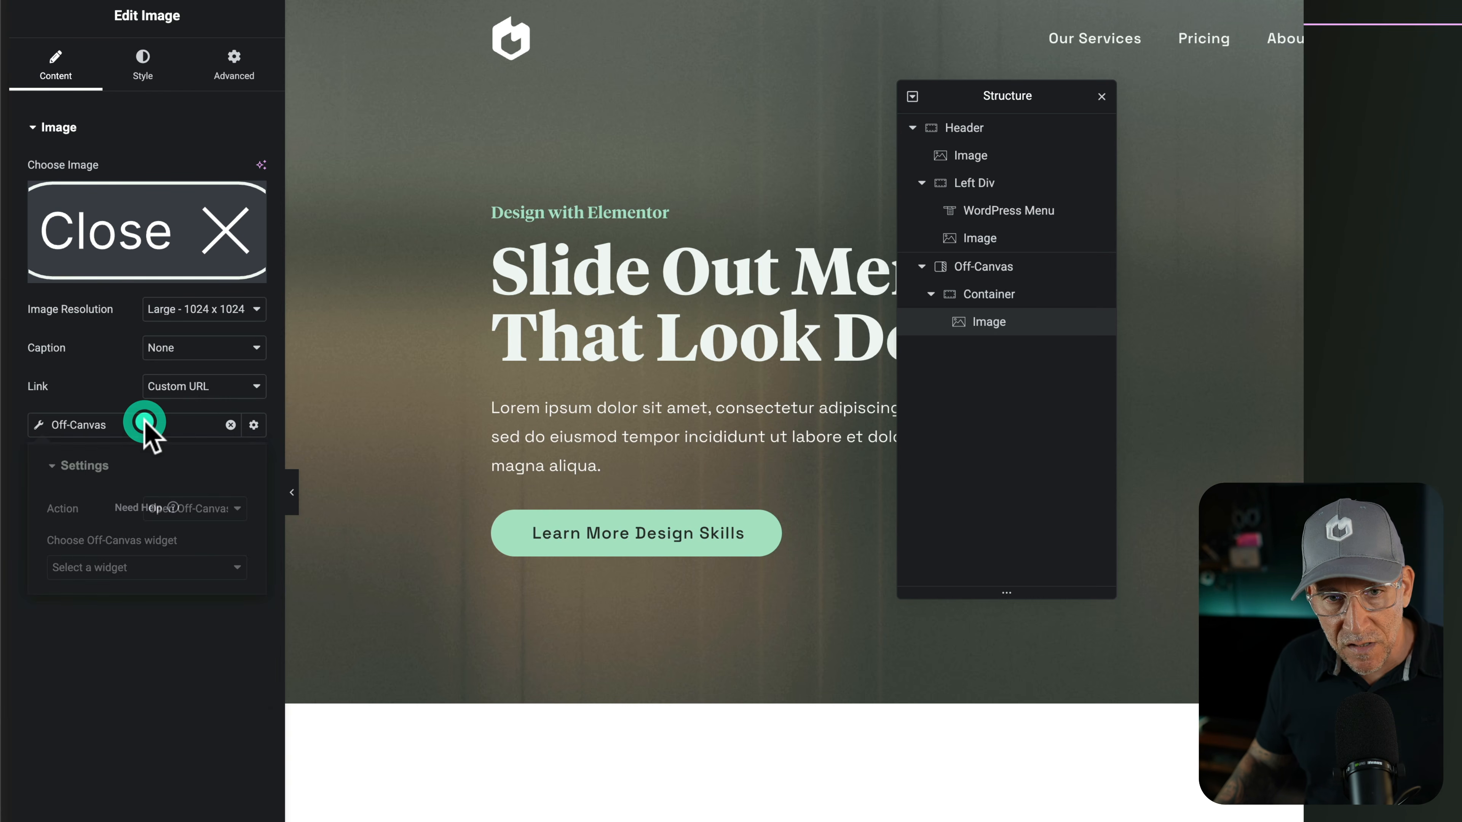
click(107, 555)
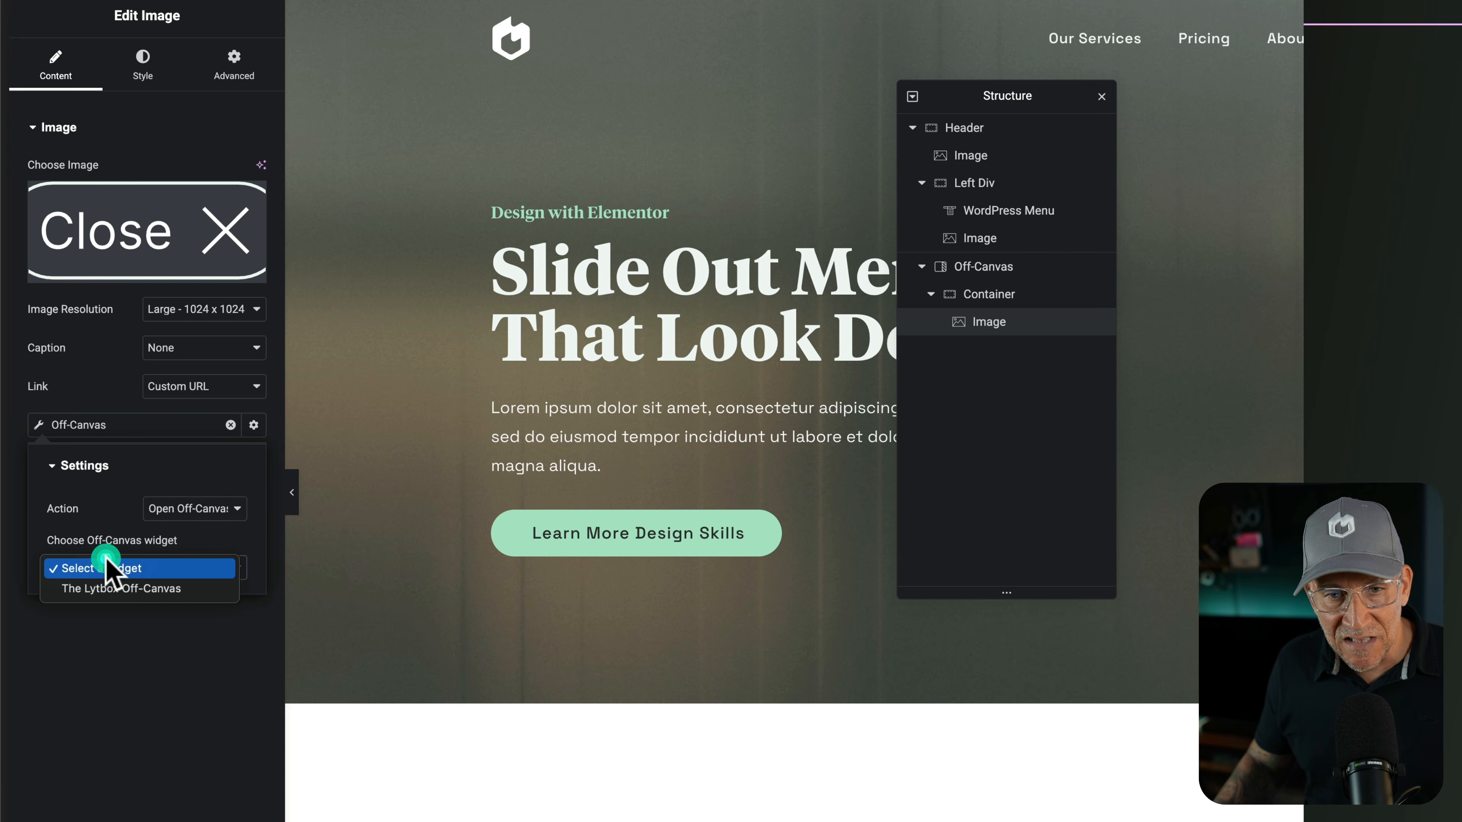
click(93, 589)
click(186, 521)
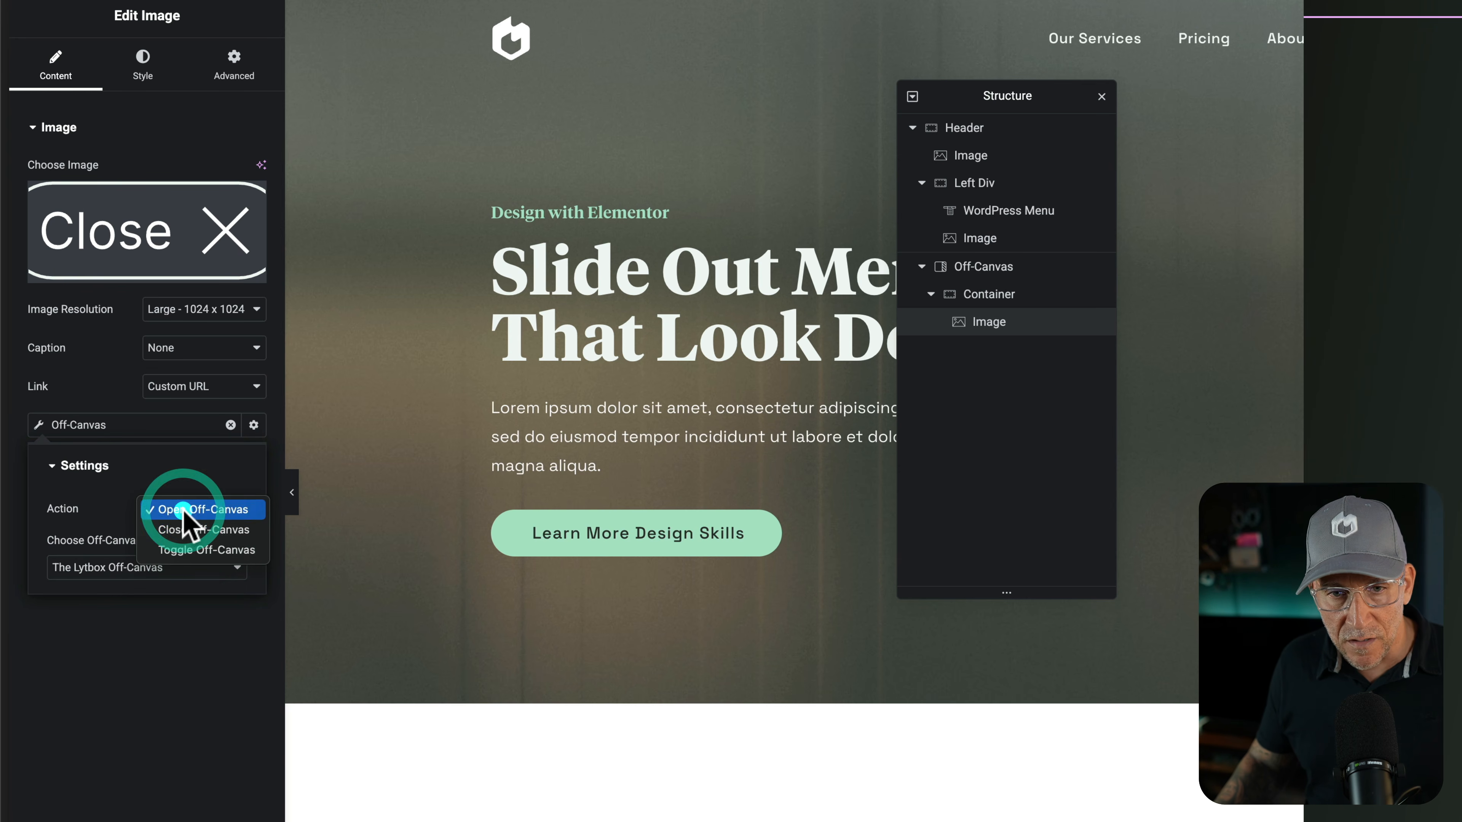
click(180, 530)
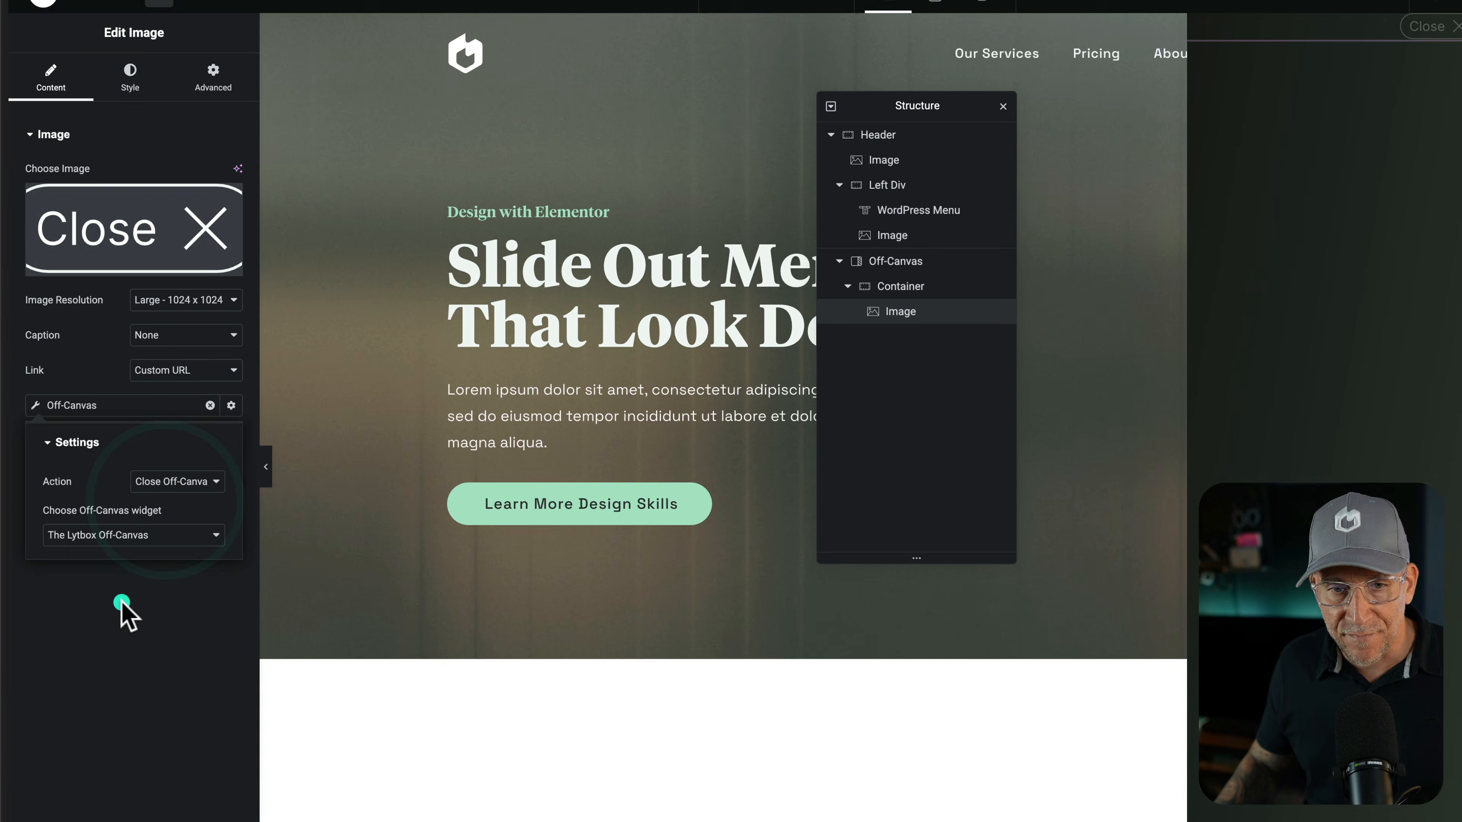
click(124, 610)
Test closing the Off-Canvas panel with the Close image and reopening it with the Menu icon
click(1224, 61)
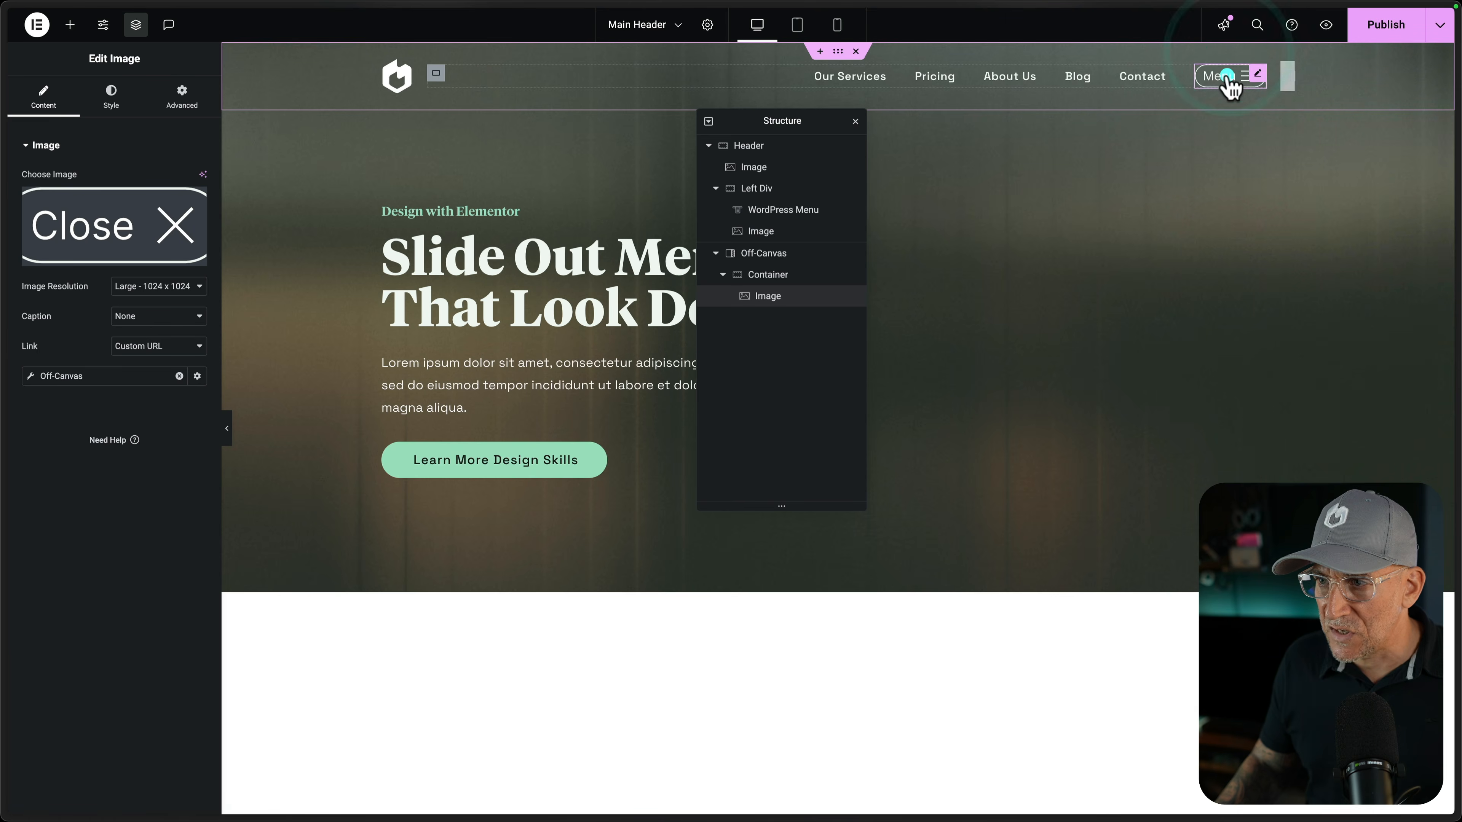
click(1229, 81)
click(1234, 55)
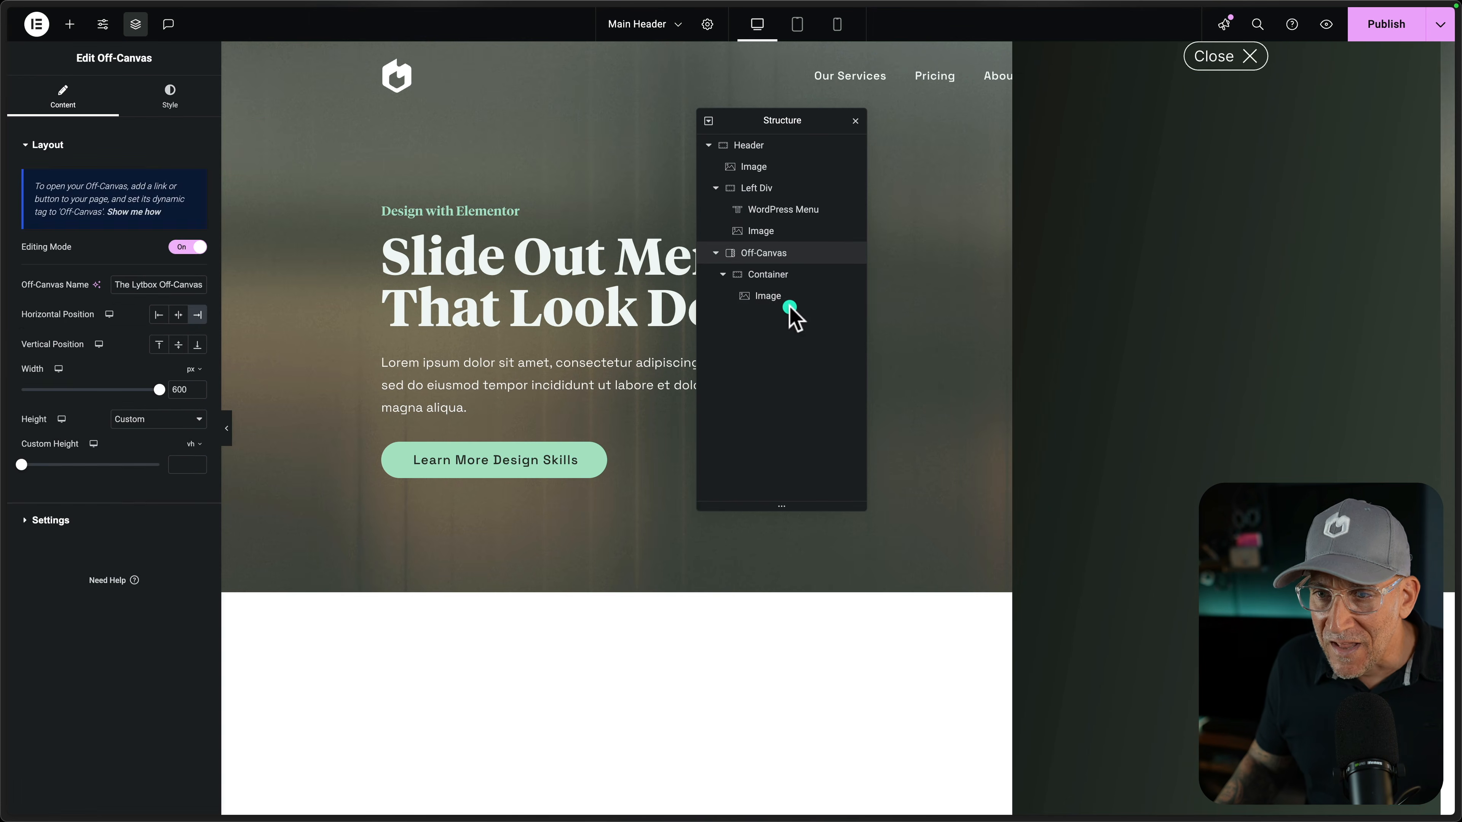
Set the Close image's width to 100 px and align it to the end of its container
click(782, 297)
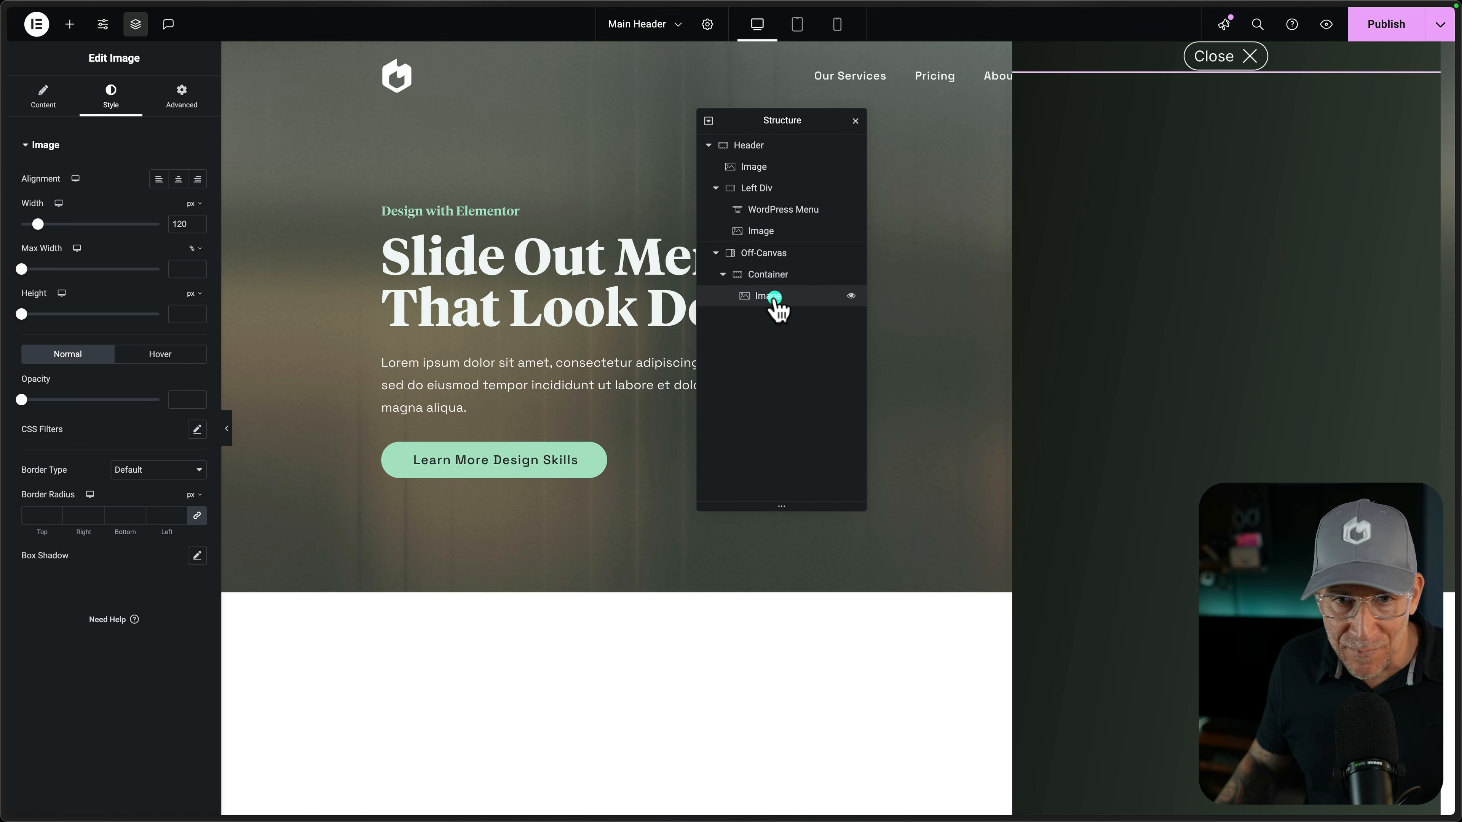
click(184, 94)
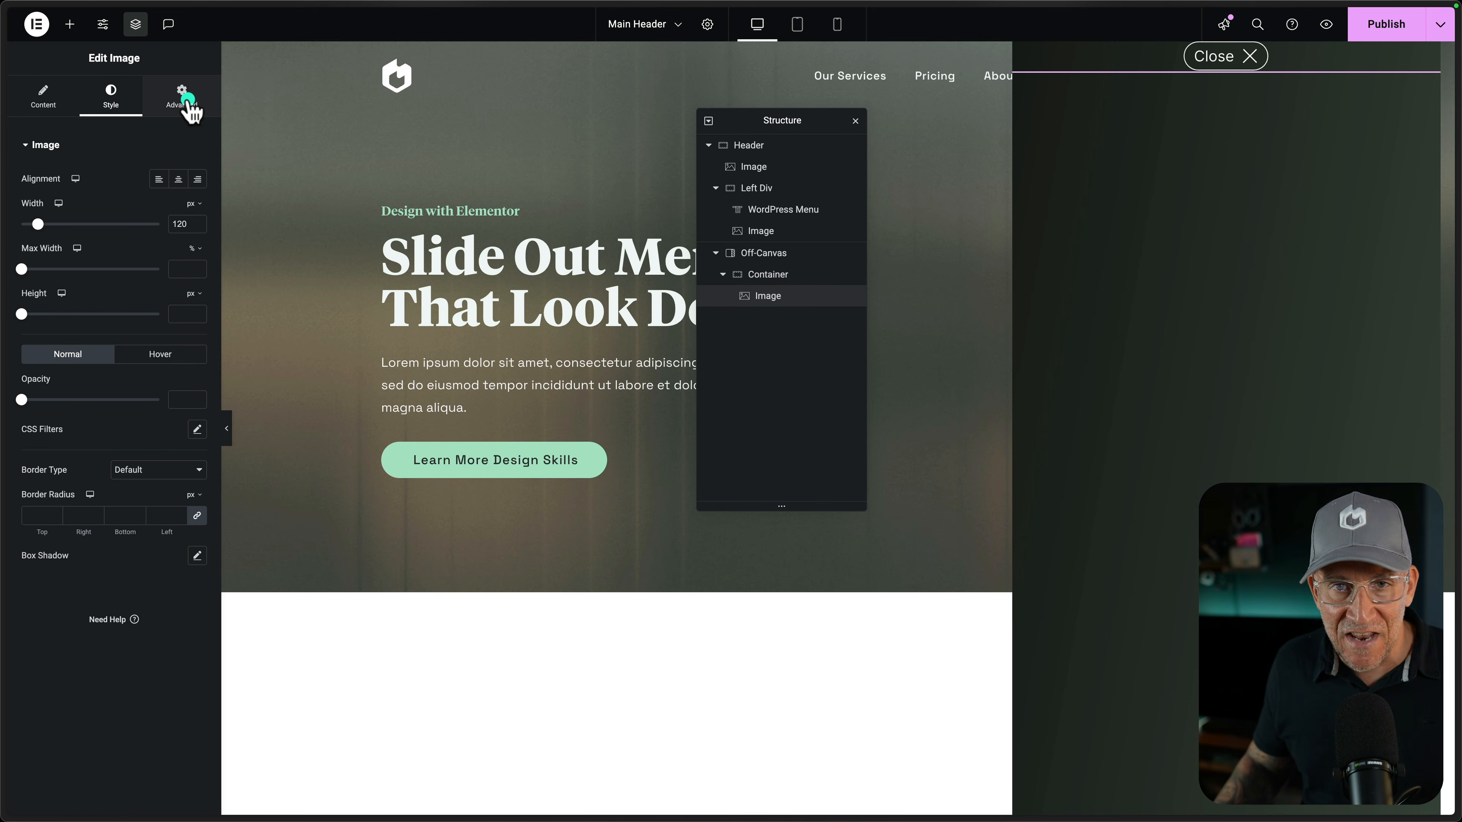
click(197, 225)
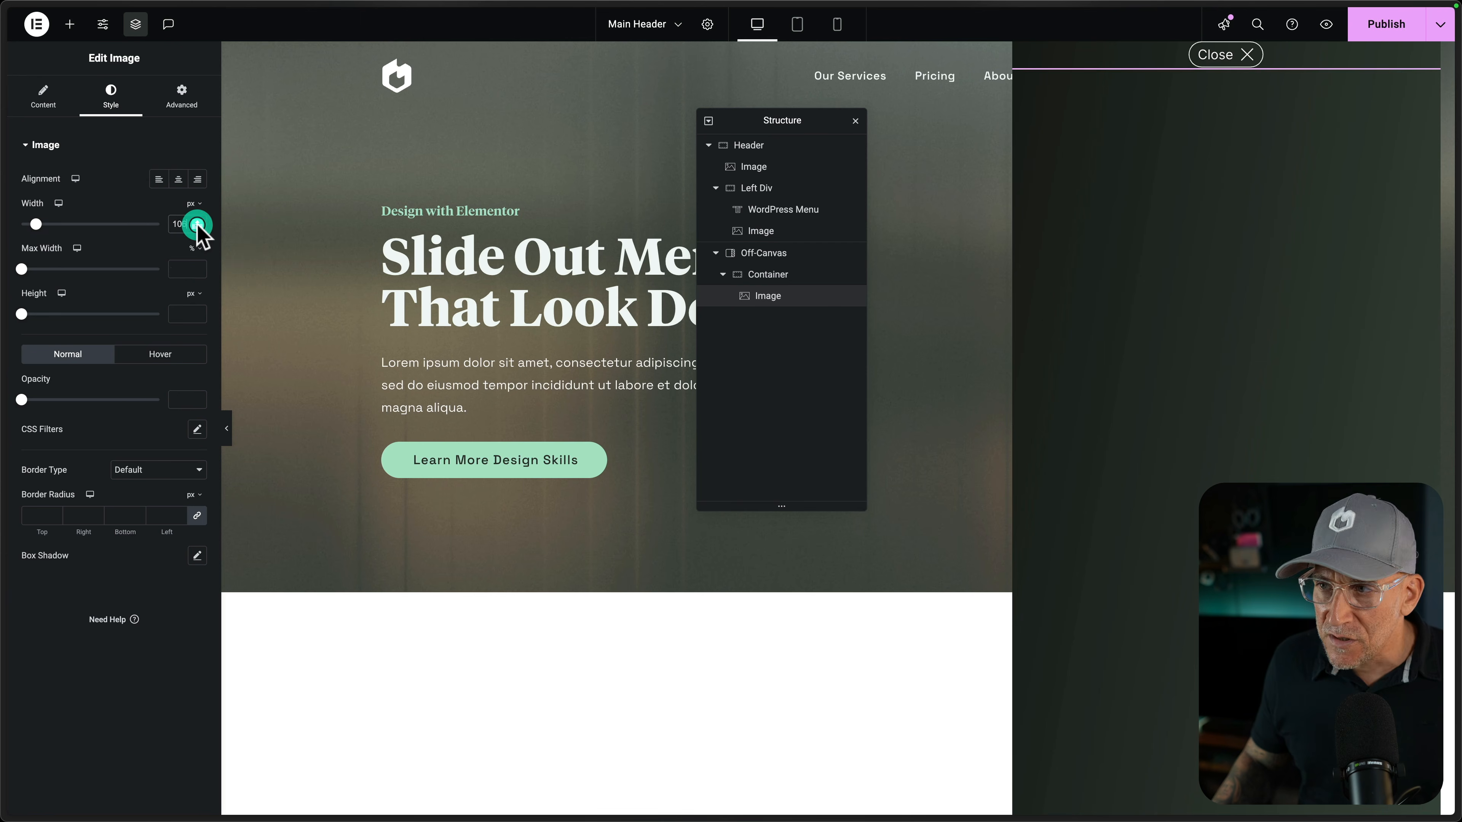
click(197, 226)
click(197, 226)
click(196, 226)
click(195, 227)
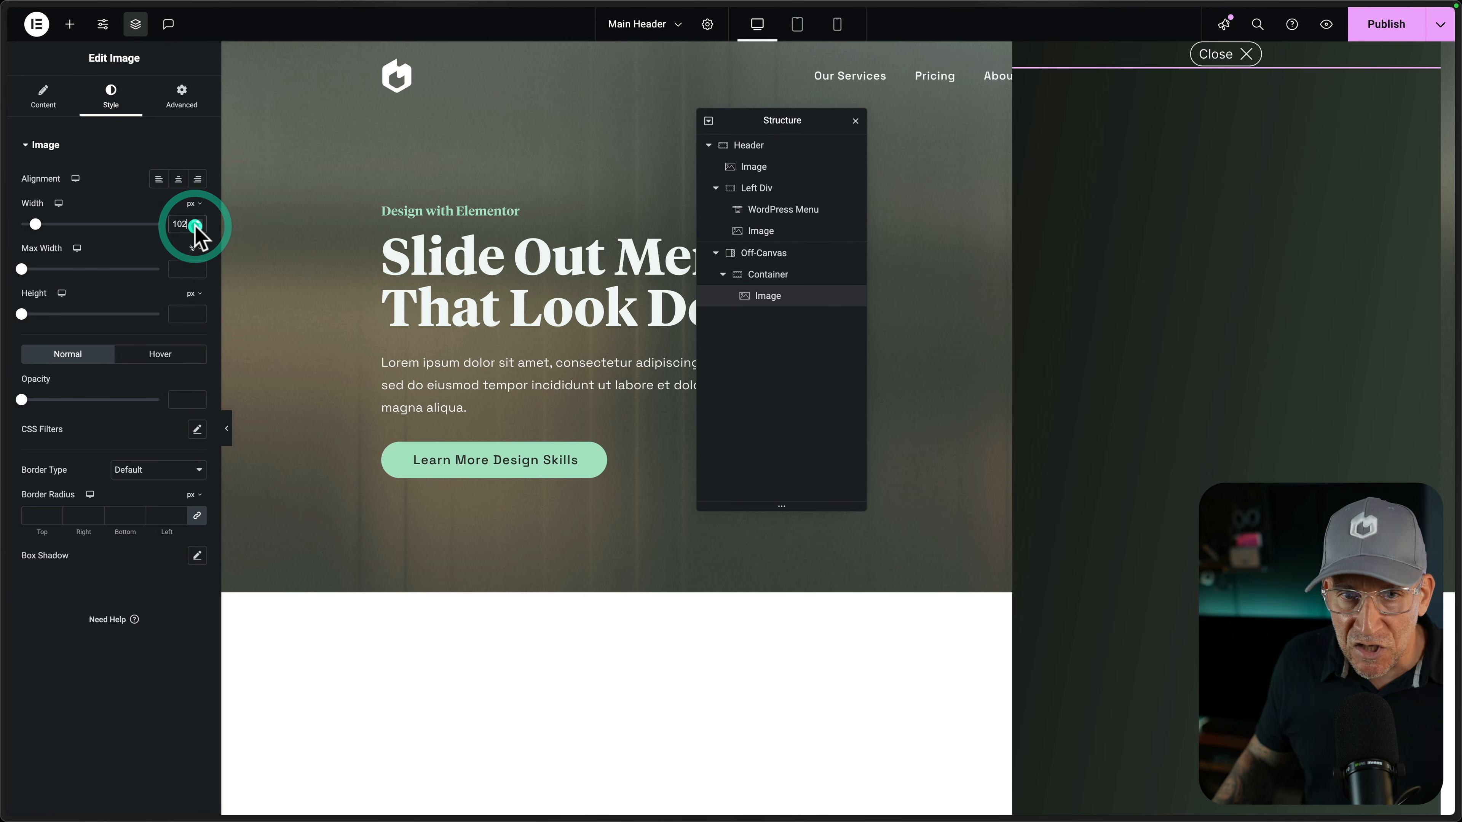
click(196, 226)
click(196, 226)
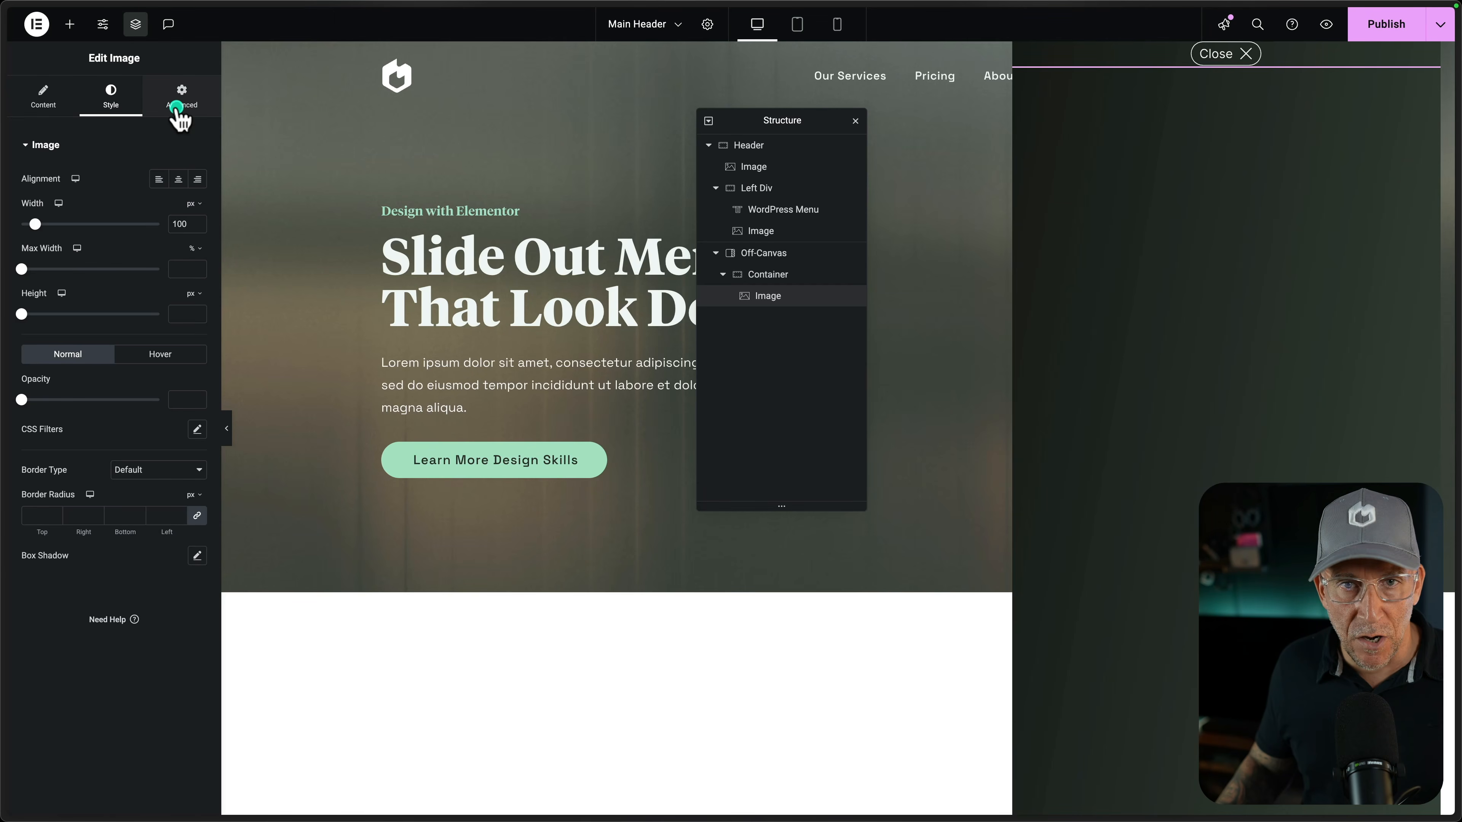
click(178, 106)
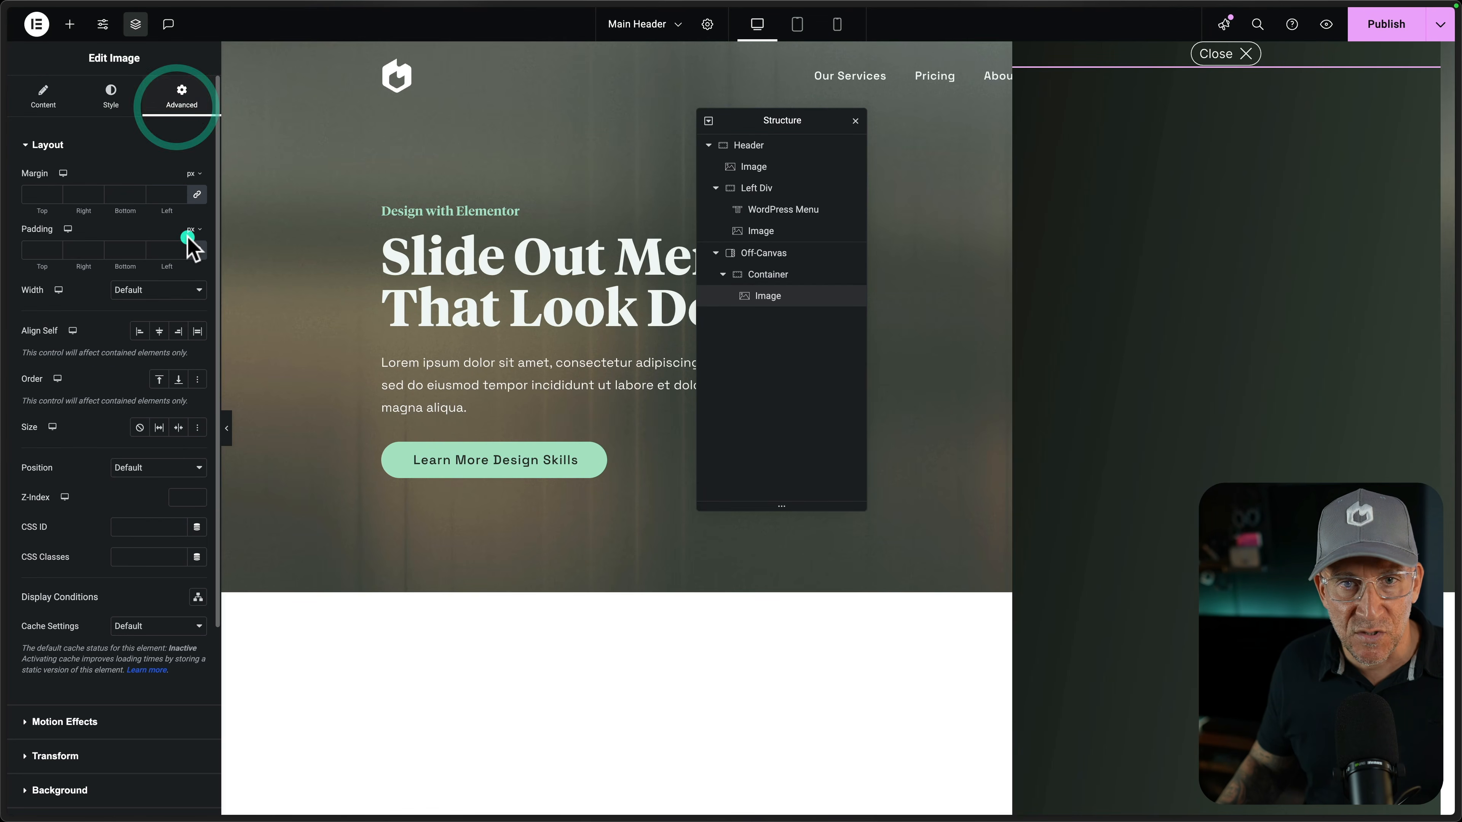
click(183, 331)
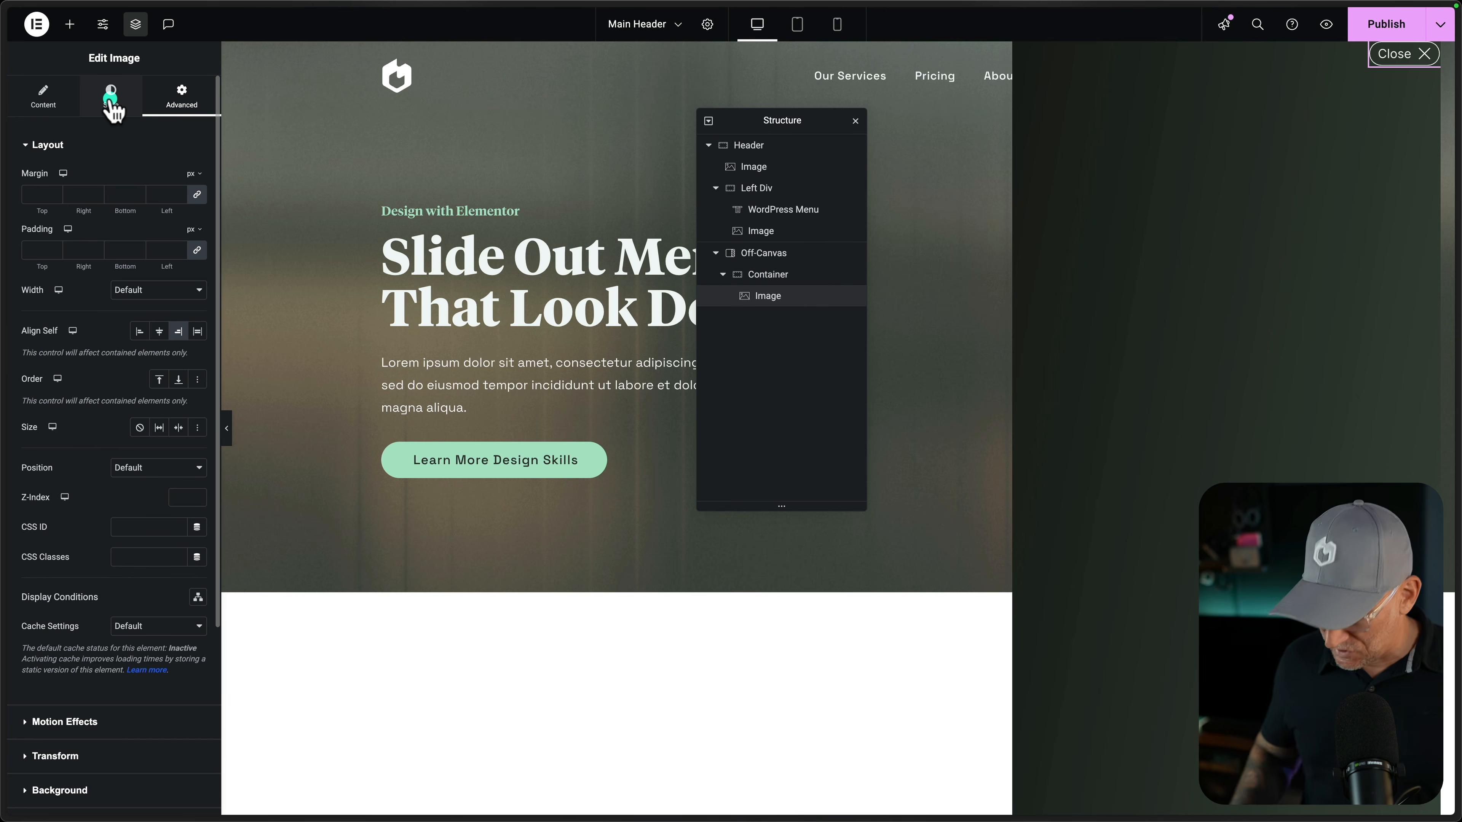
Check the slide-out menu layout in the Figma design and add a WordPress Menu widget below the Close image in Elementor
key(ctrl+Right)
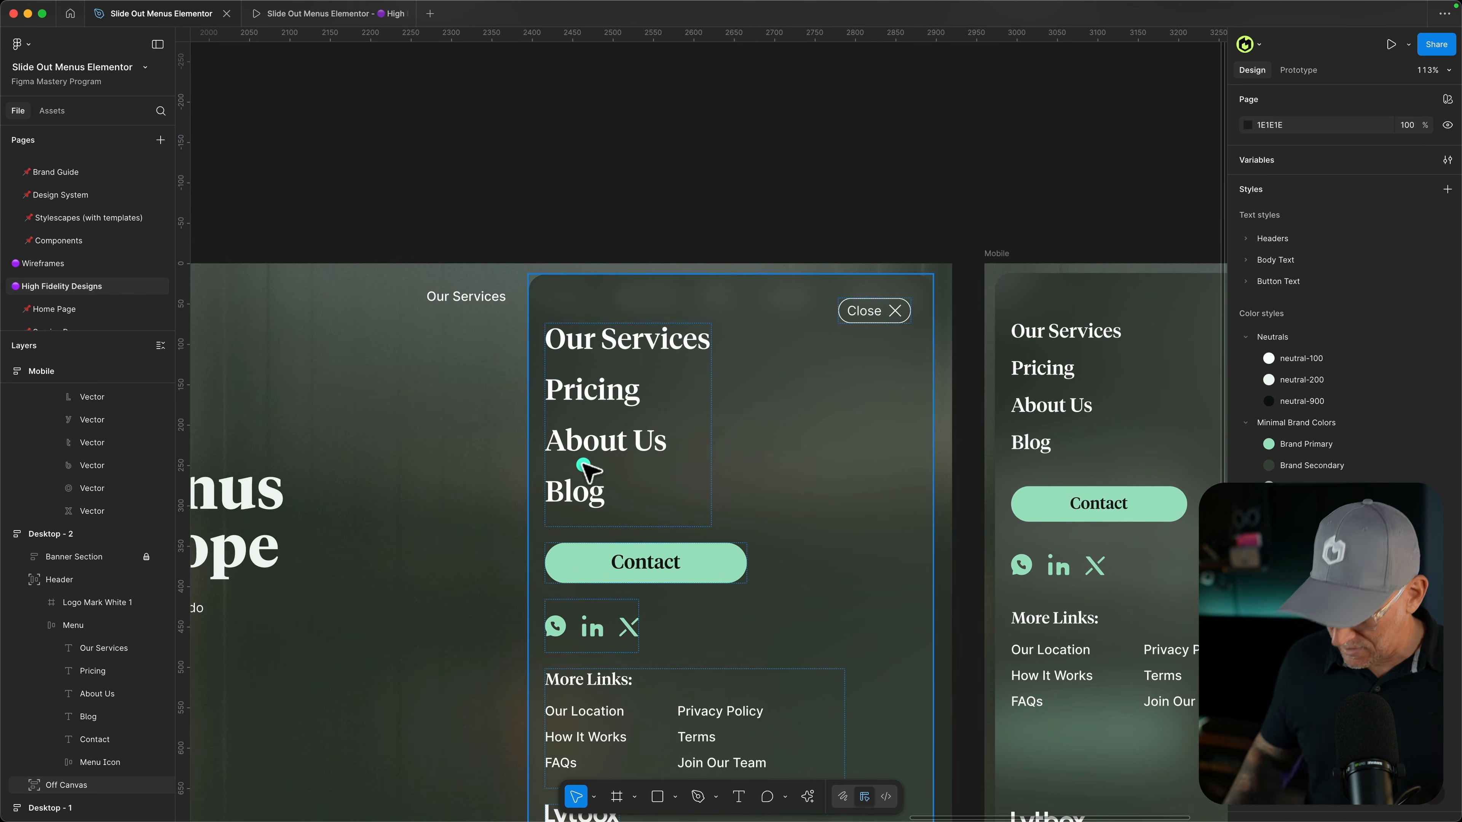
key(ctrl+Left)
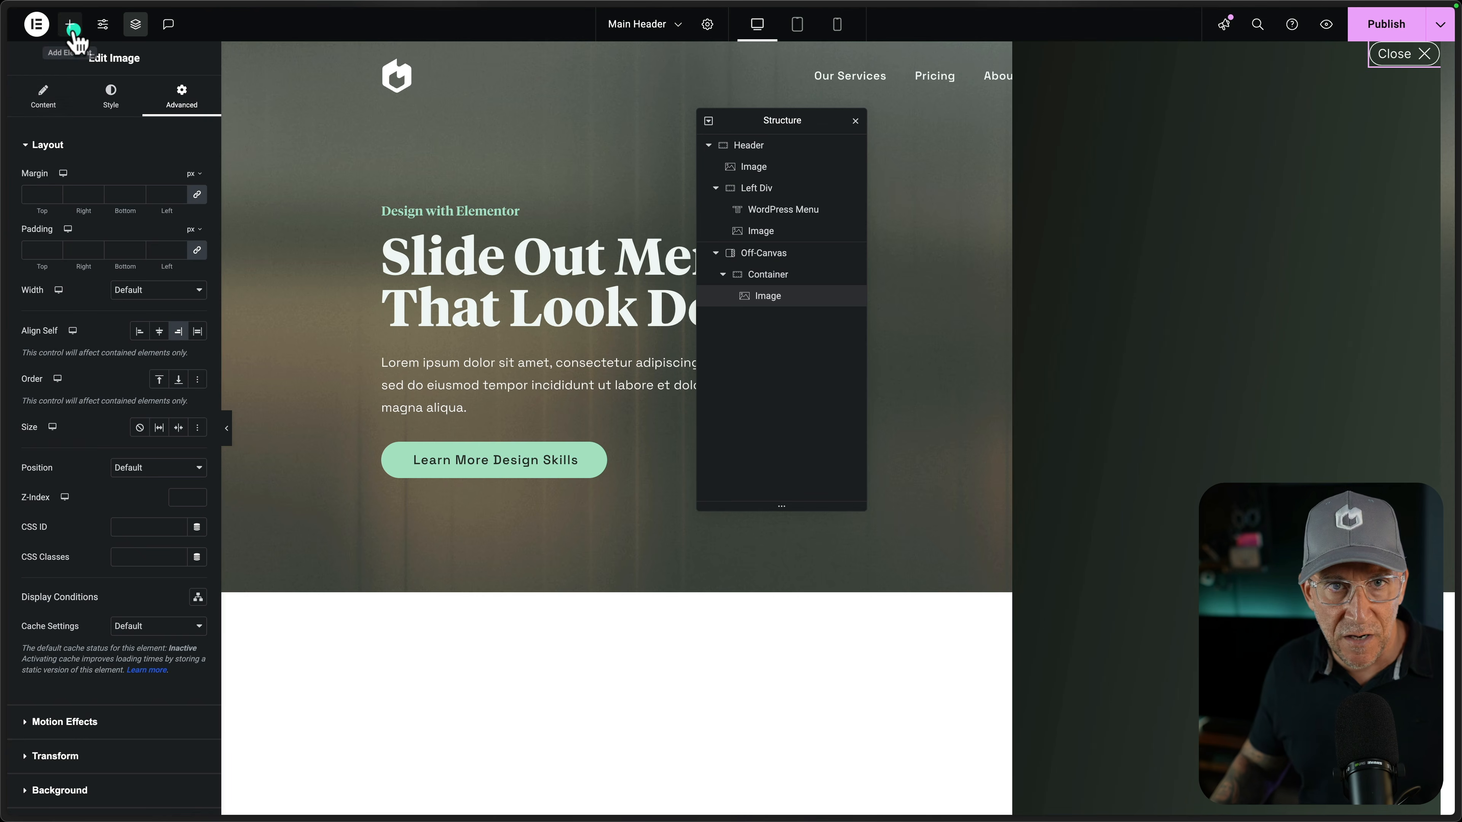
click(72, 32)
drag(62, 214, 1393, 70)
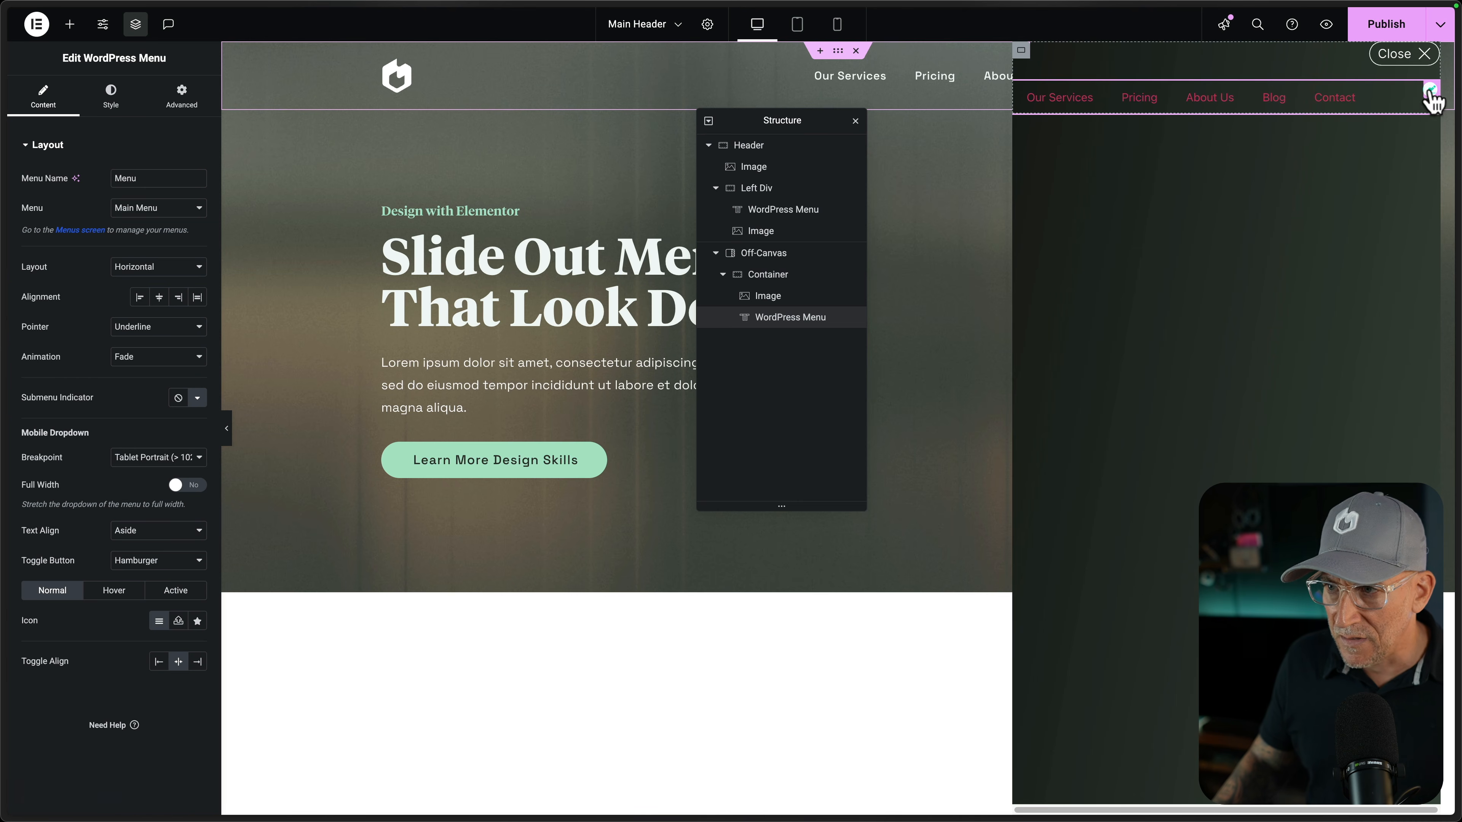
Set the new WordPress Menu's pointer and mobile dropdown breakpoint to None and its layout to Vertical
click(115, 92)
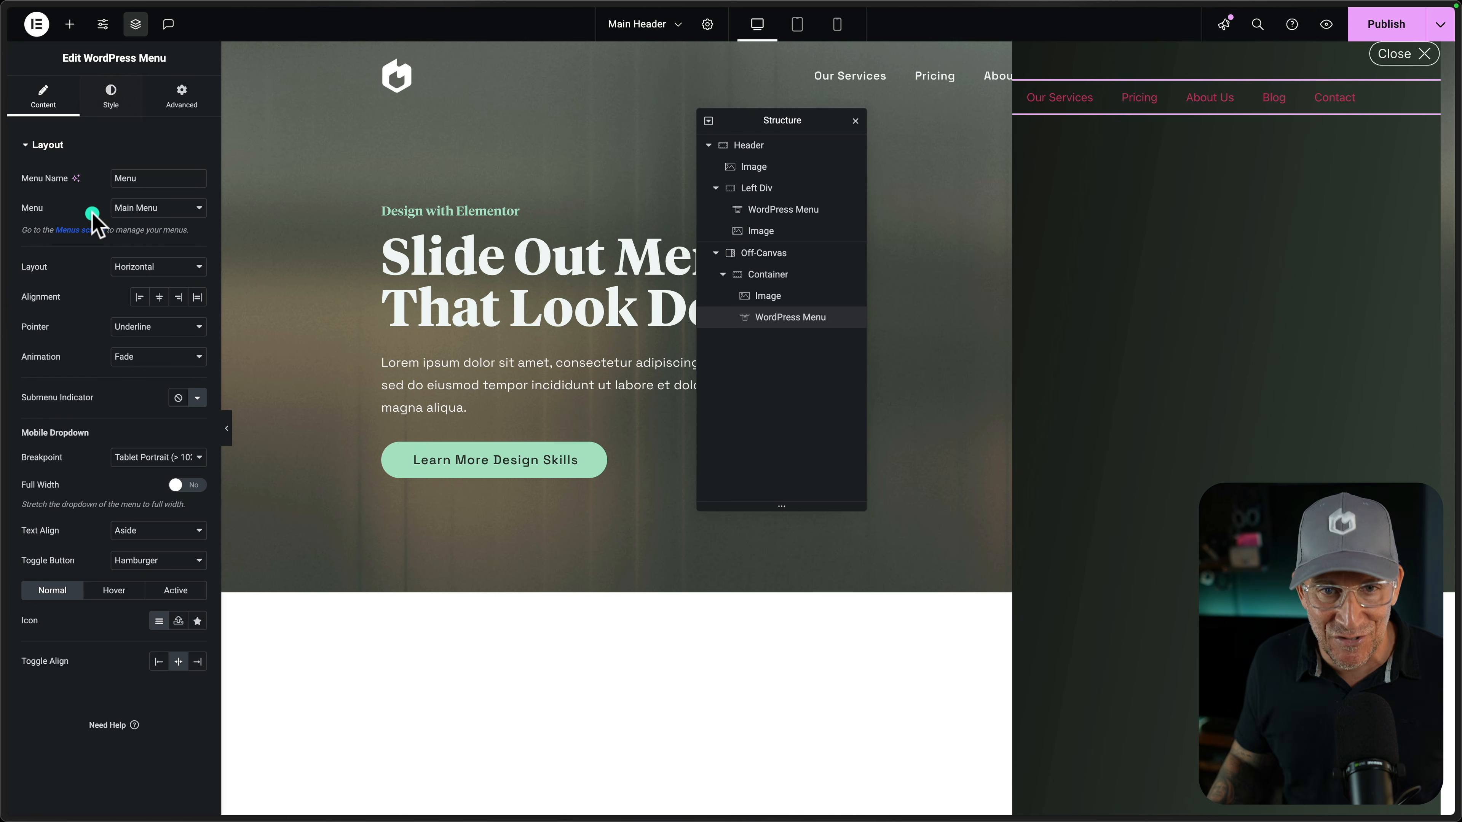
click(155, 326)
click(147, 315)
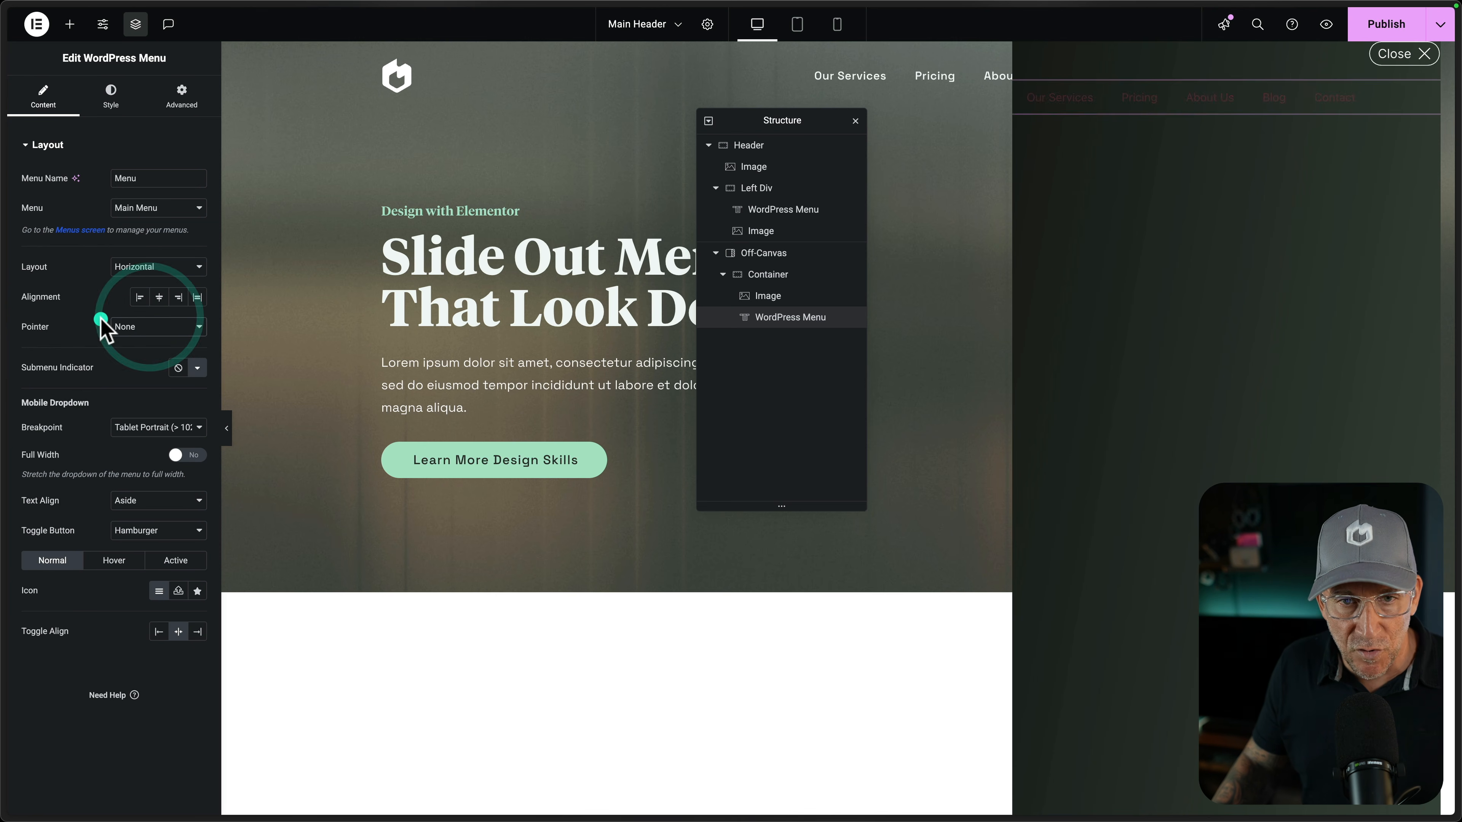
click(121, 429)
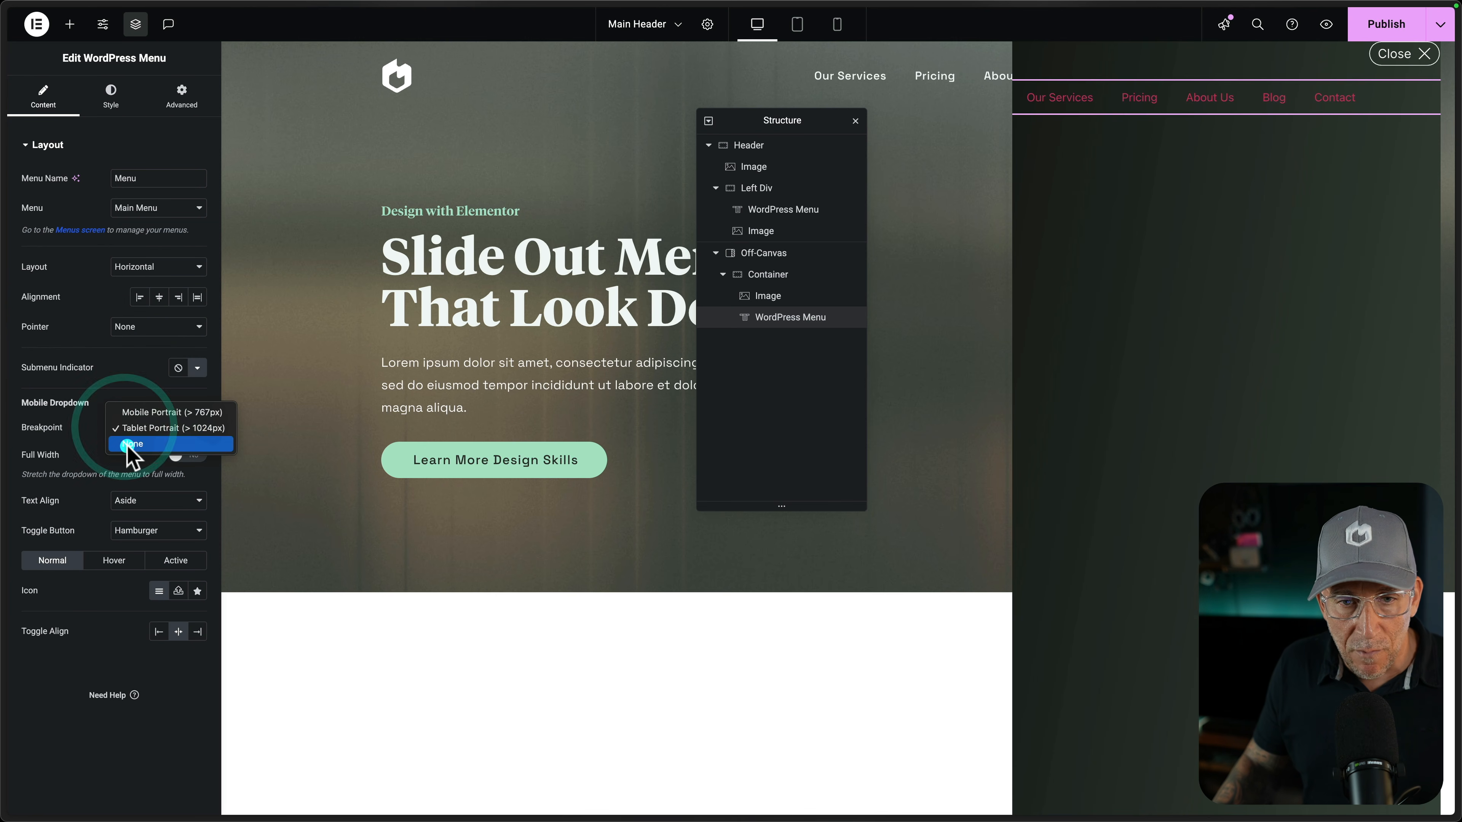
click(123, 448)
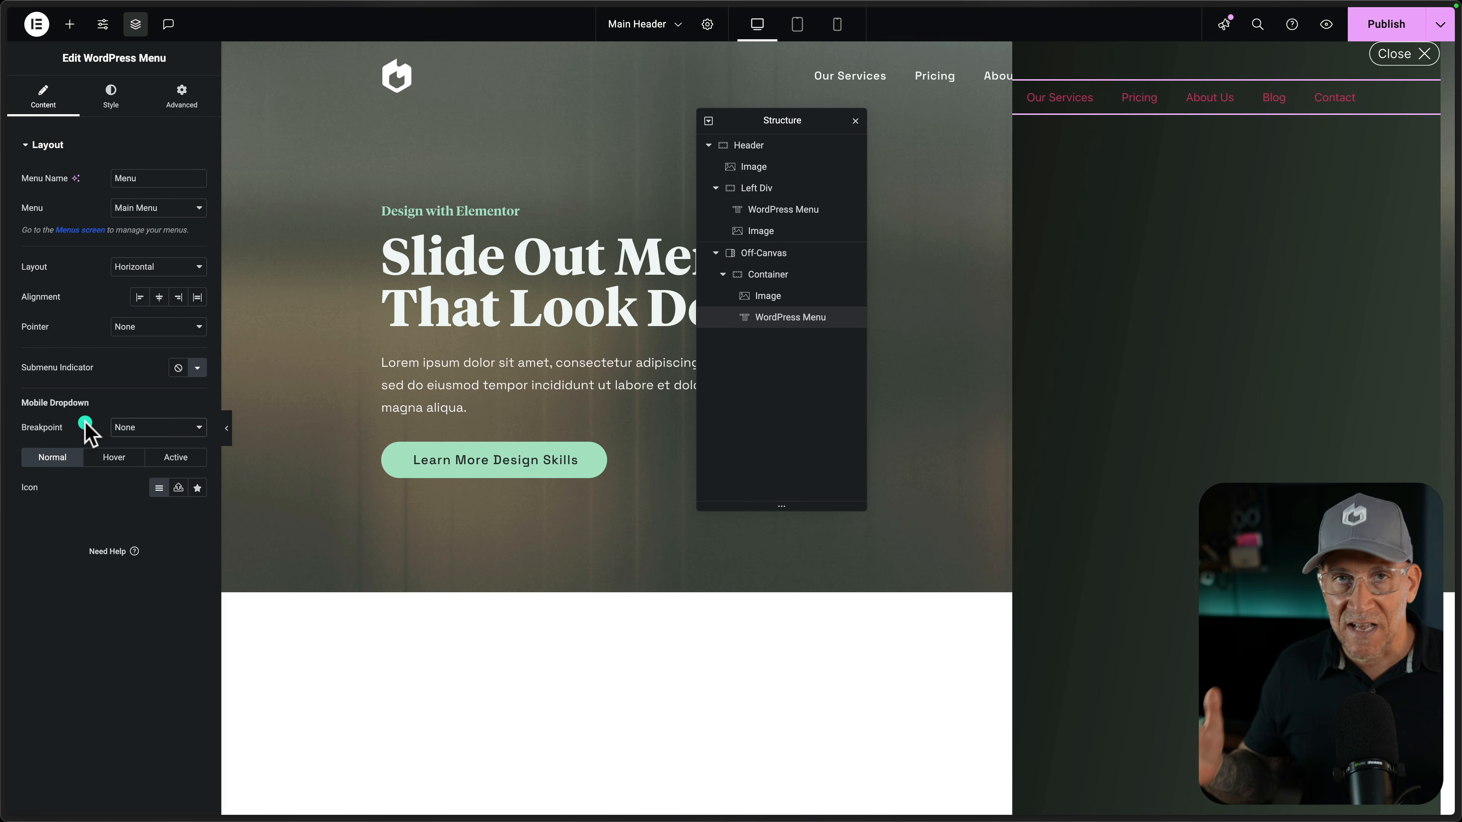
click(124, 269)
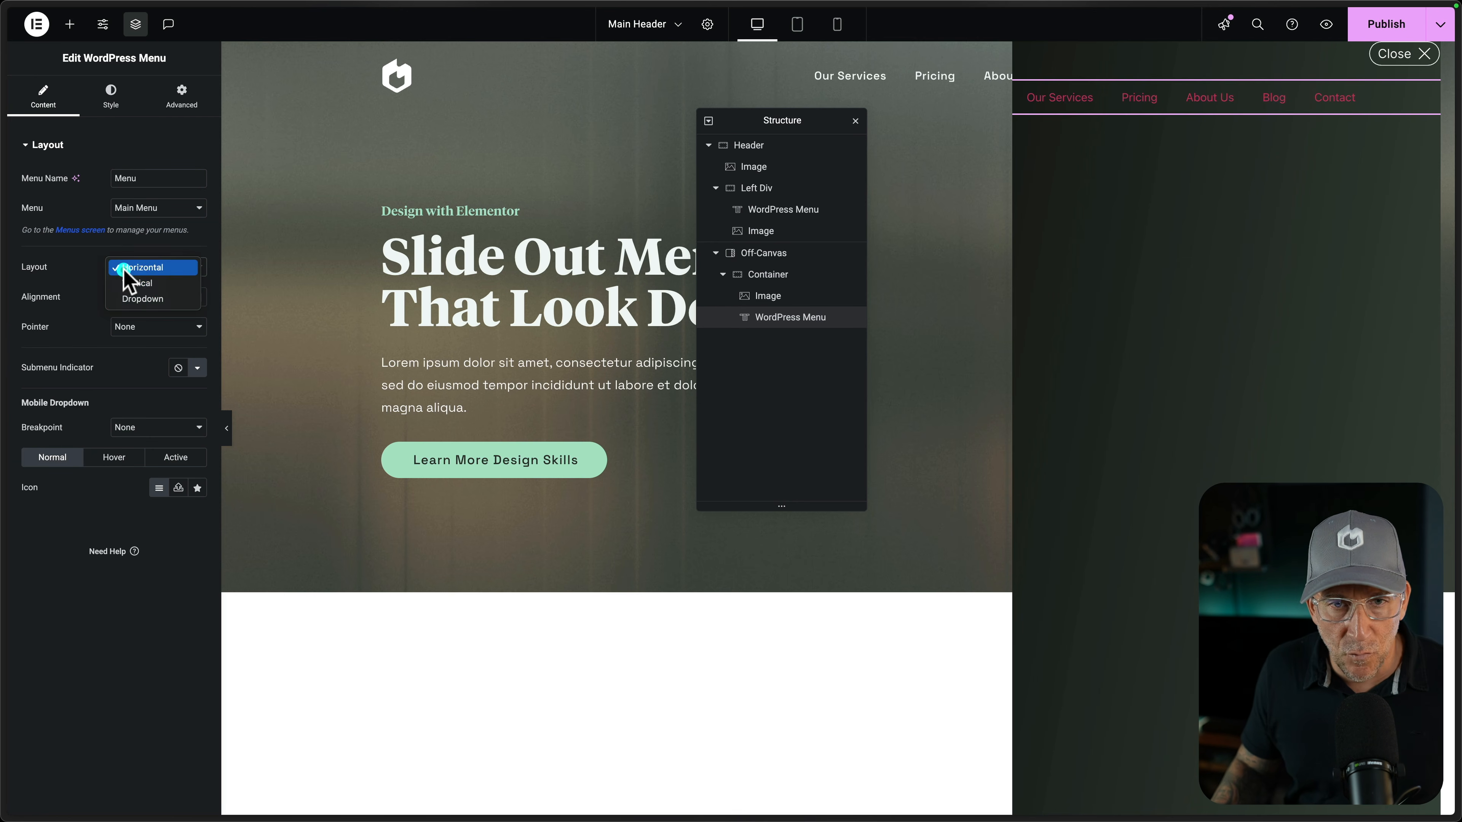
click(130, 283)
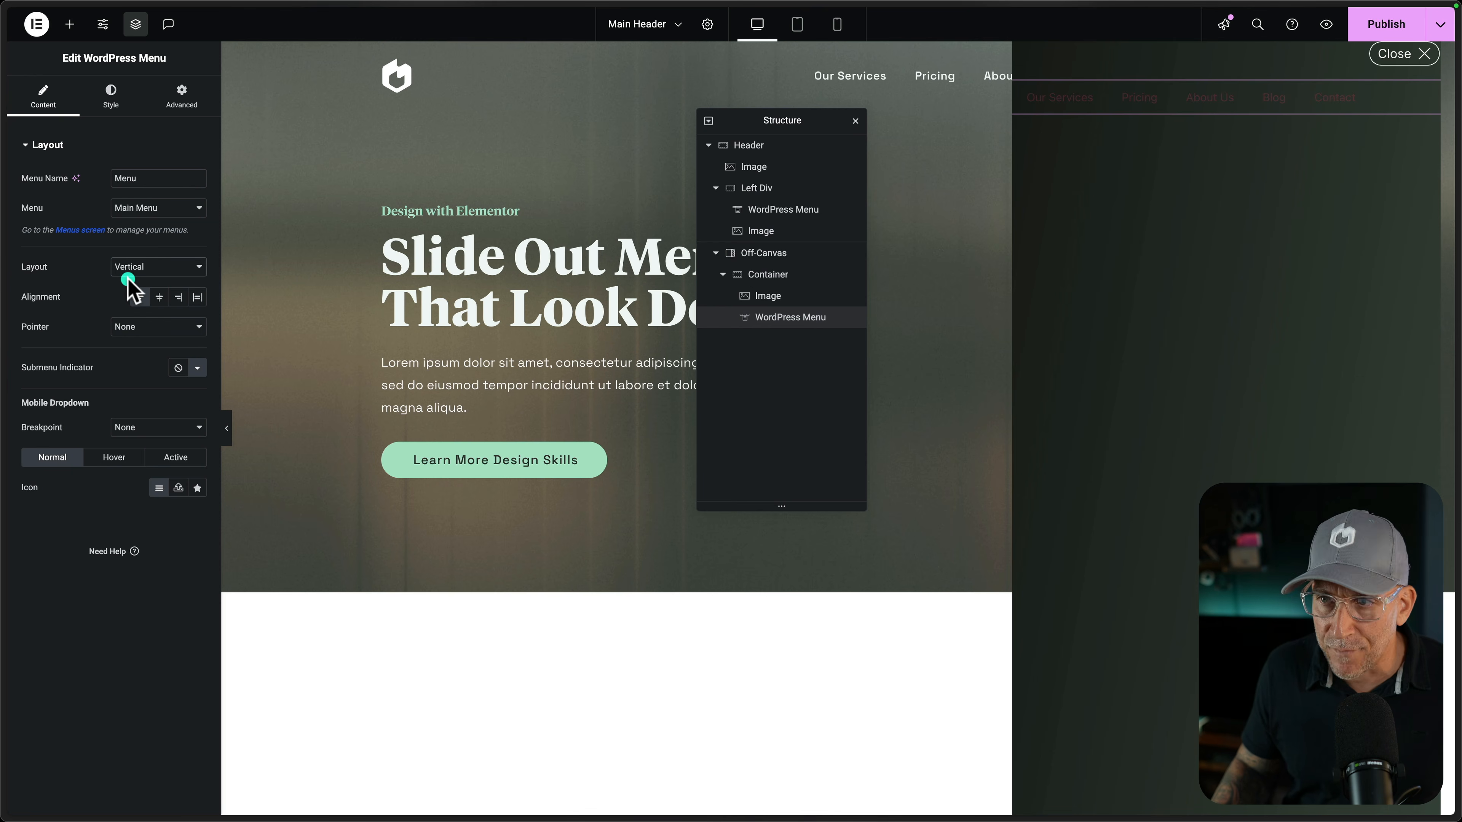
Set the vertical menu's horizontal and vertical padding to 0 px and its space between items to 1.25 rem
click(122, 107)
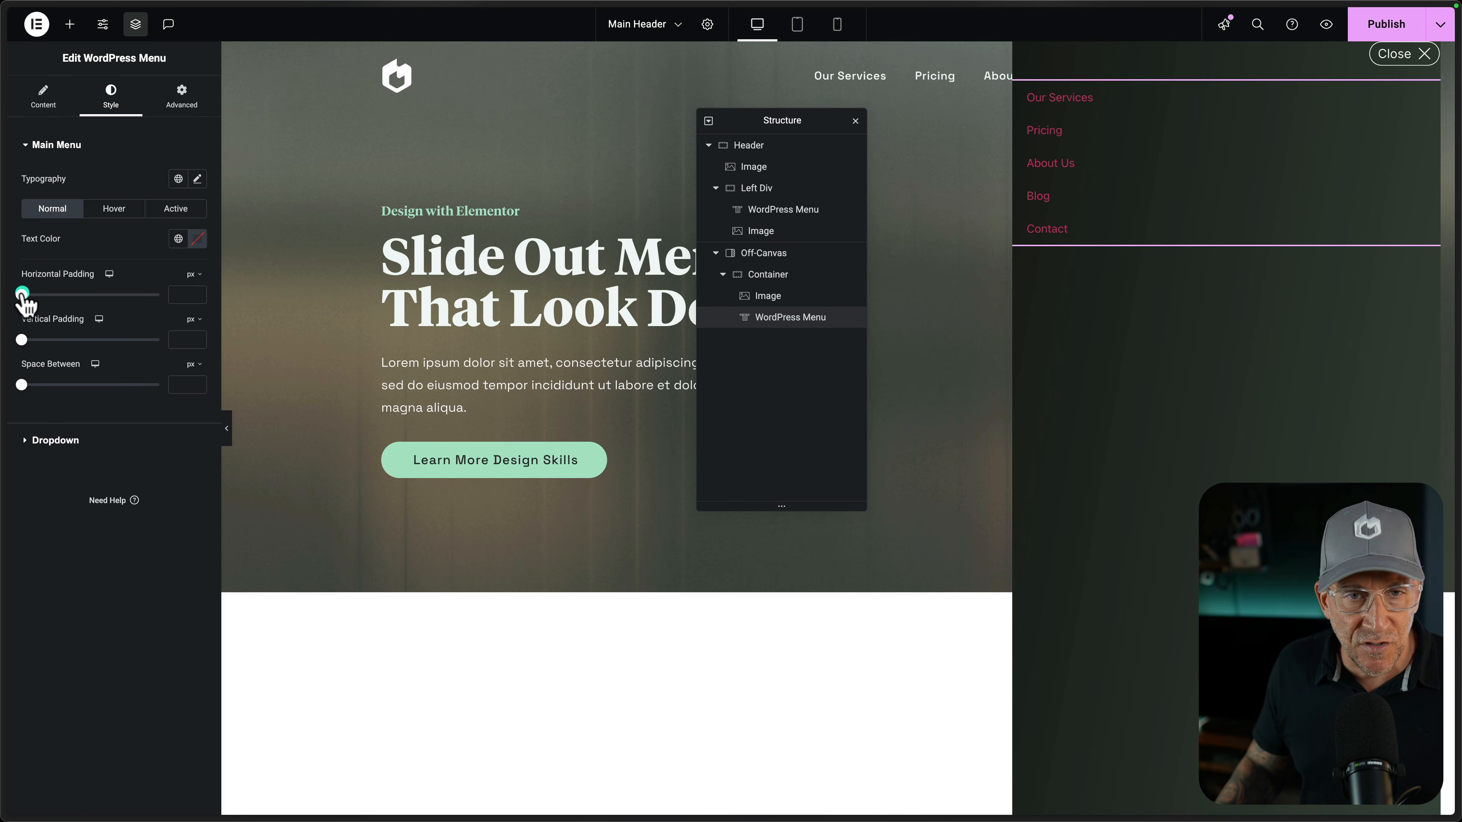
drag(65, 295, 20, 341)
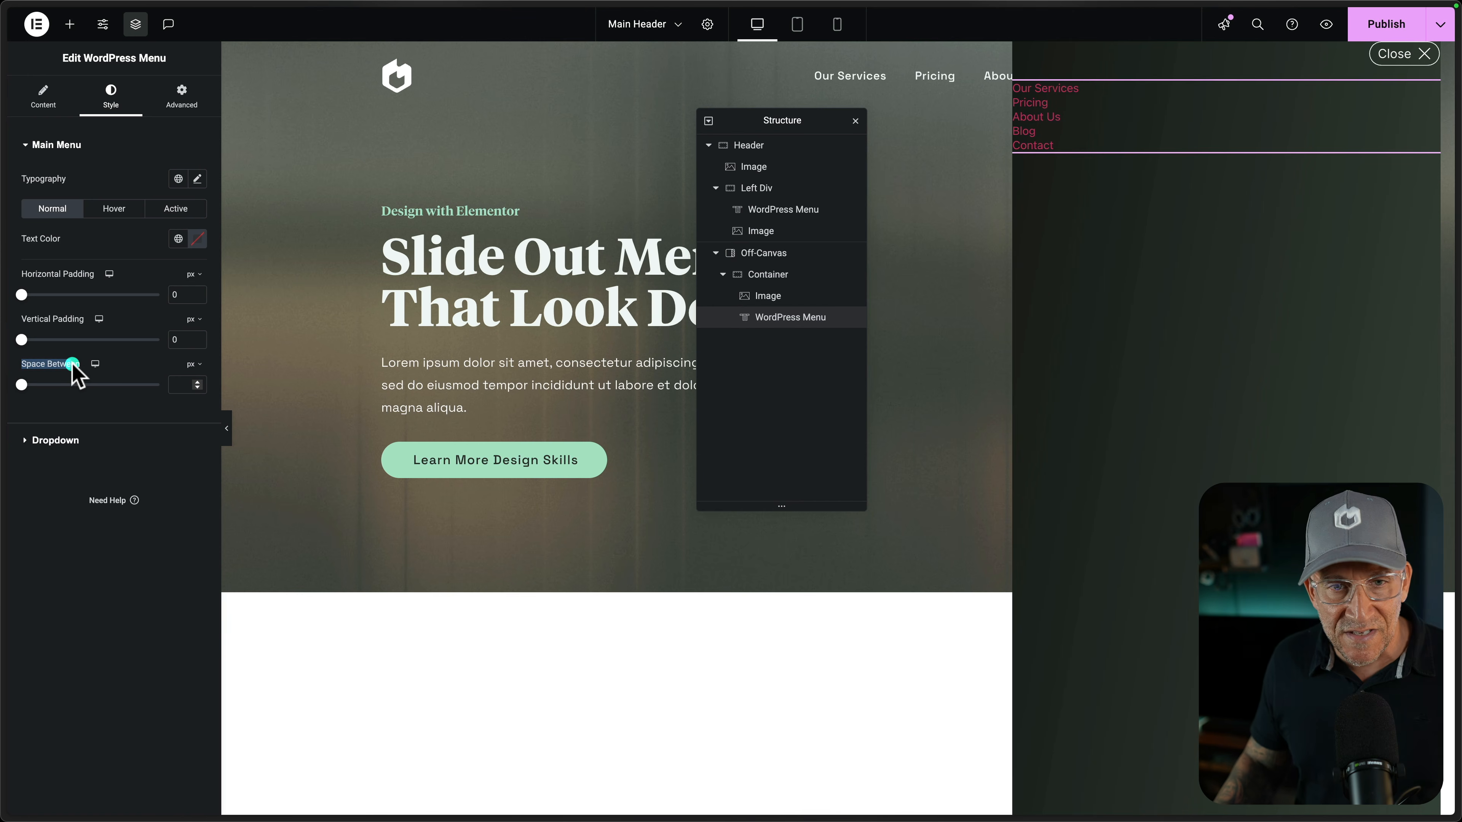
click(193, 364)
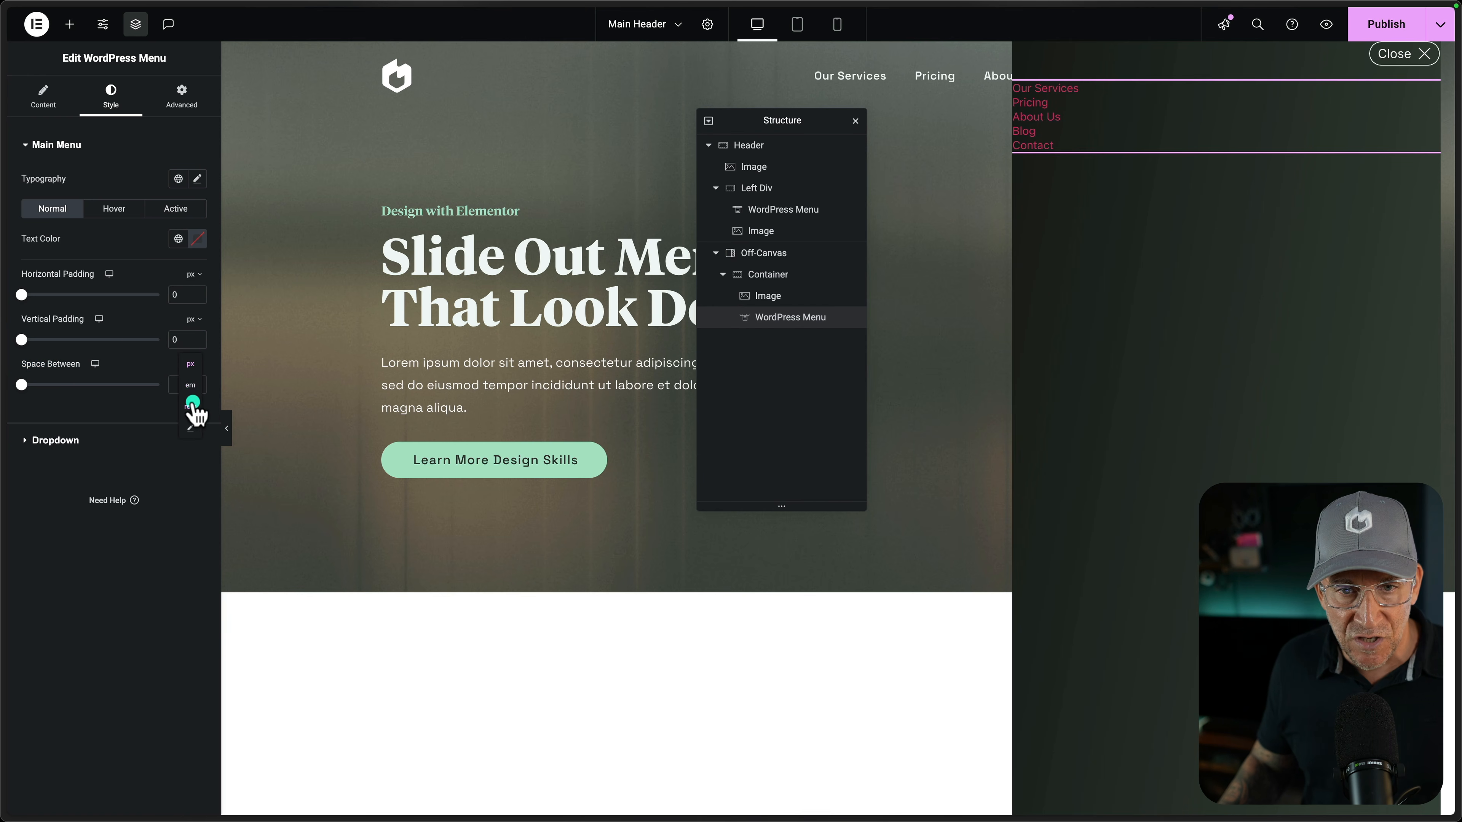
click(193, 405)
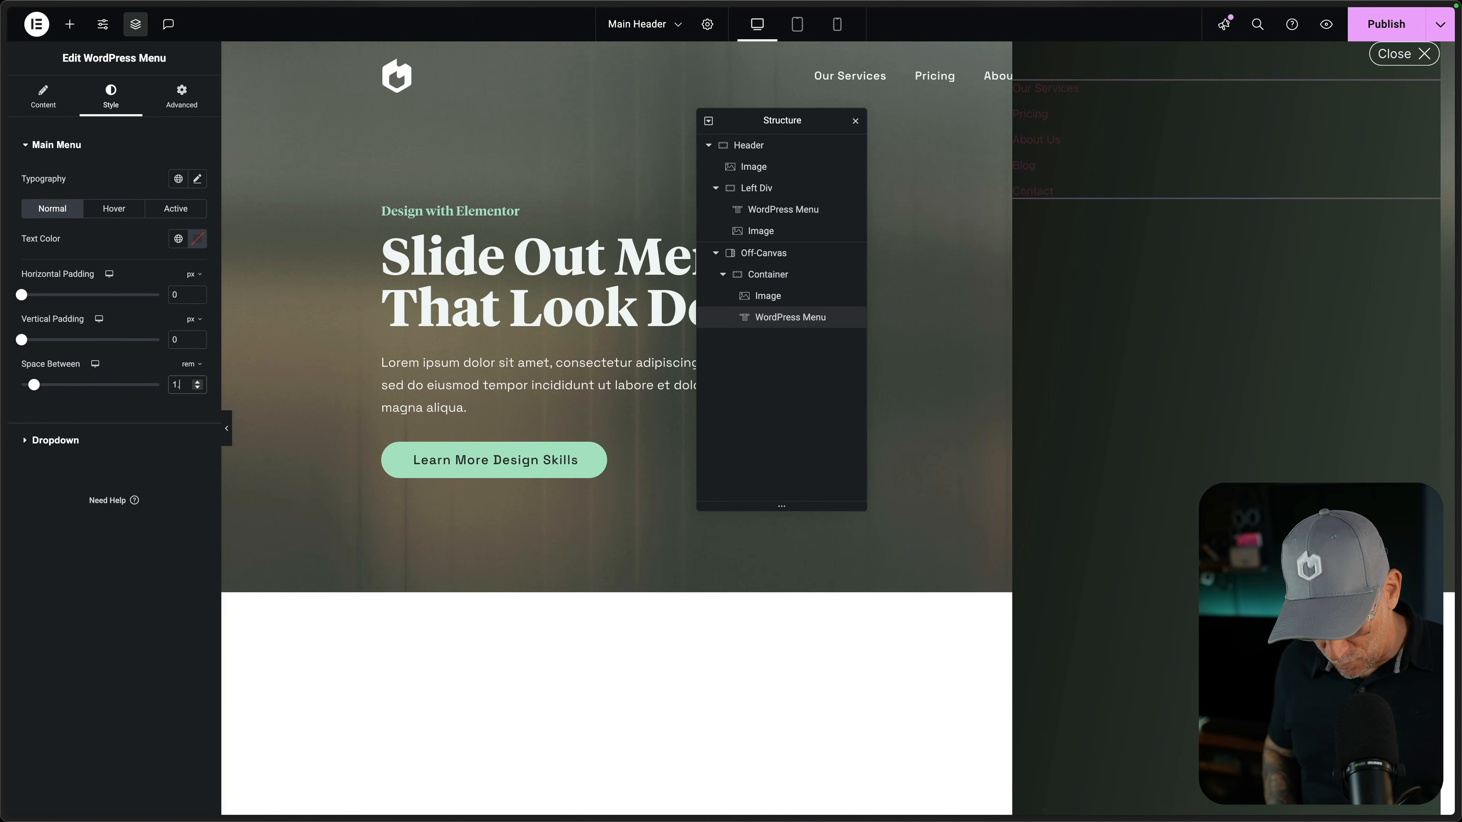
text(.25)
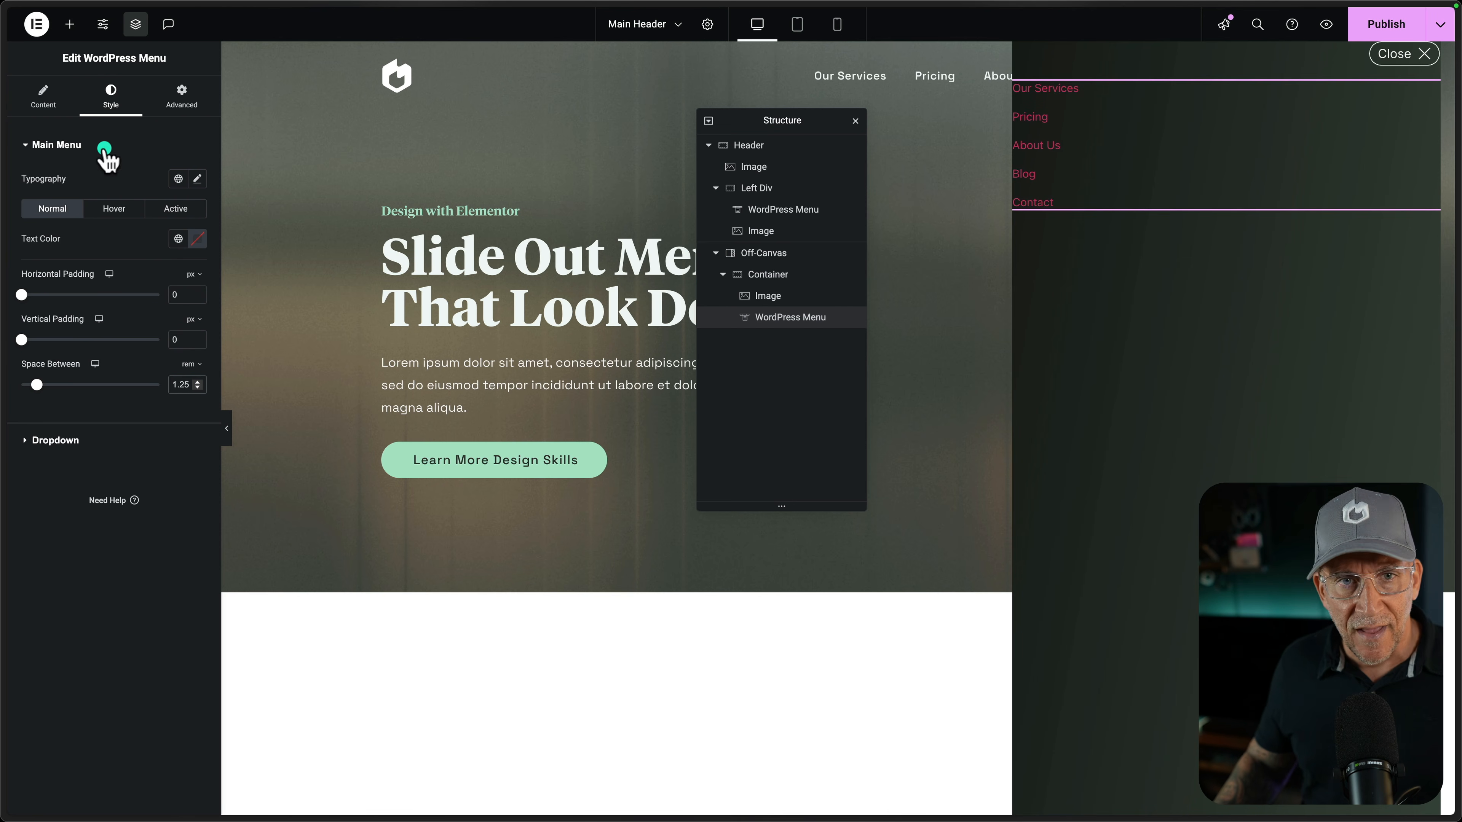
Apply the Header M global font and the white global text colour to the vertical menu's items
click(175, 180)
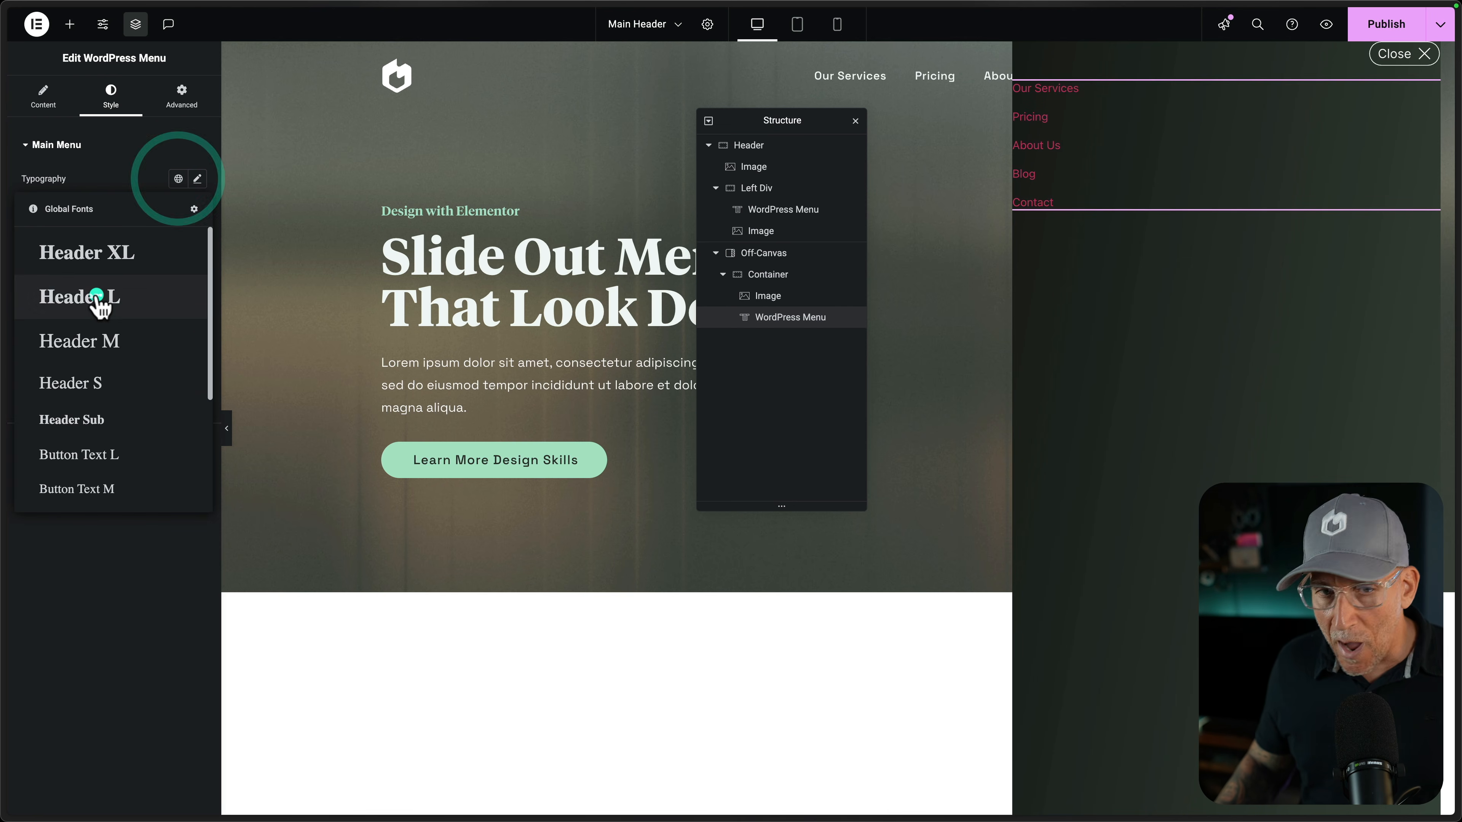
click(91, 354)
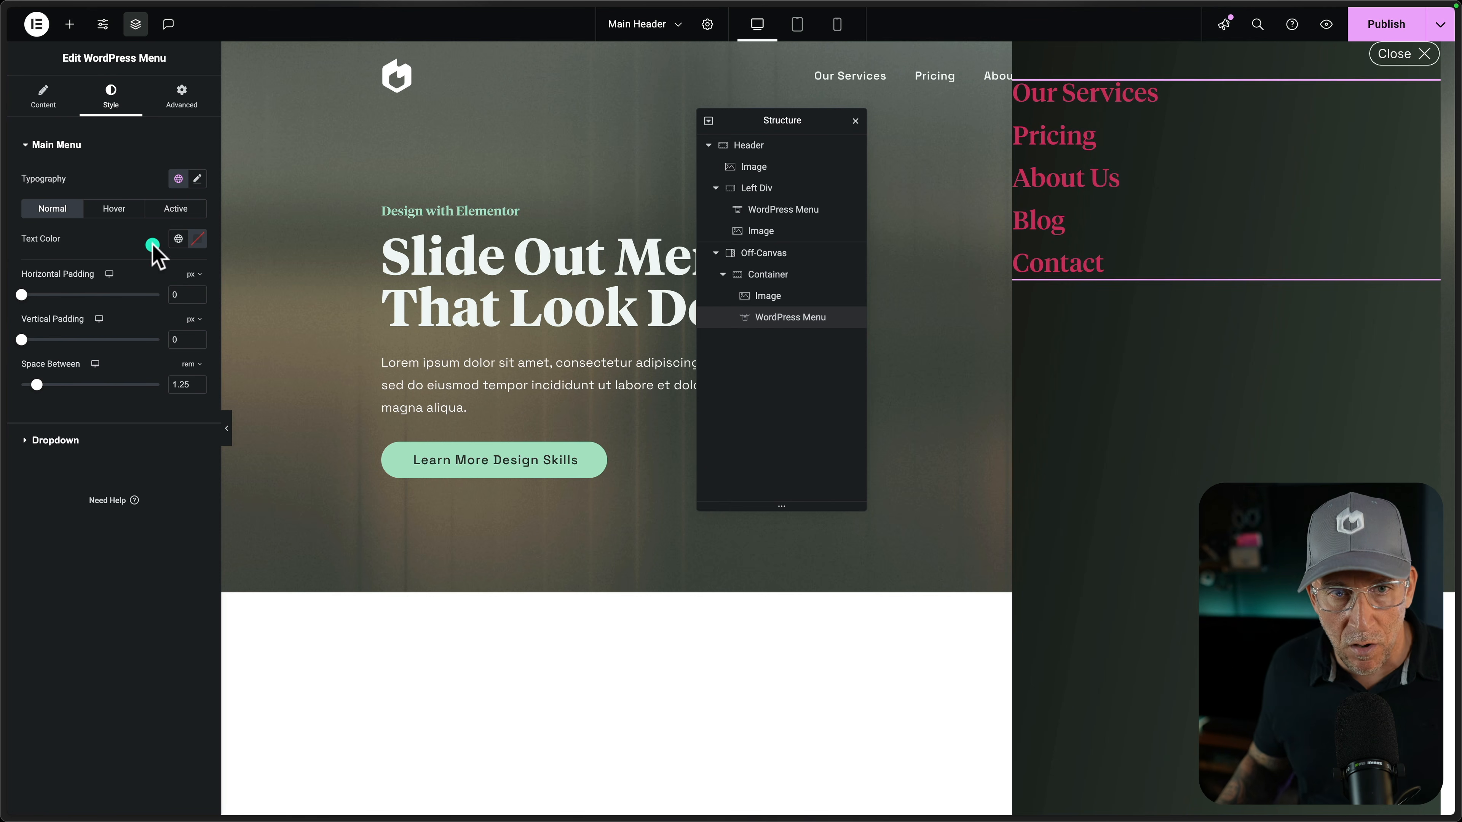
click(174, 240)
click(105, 316)
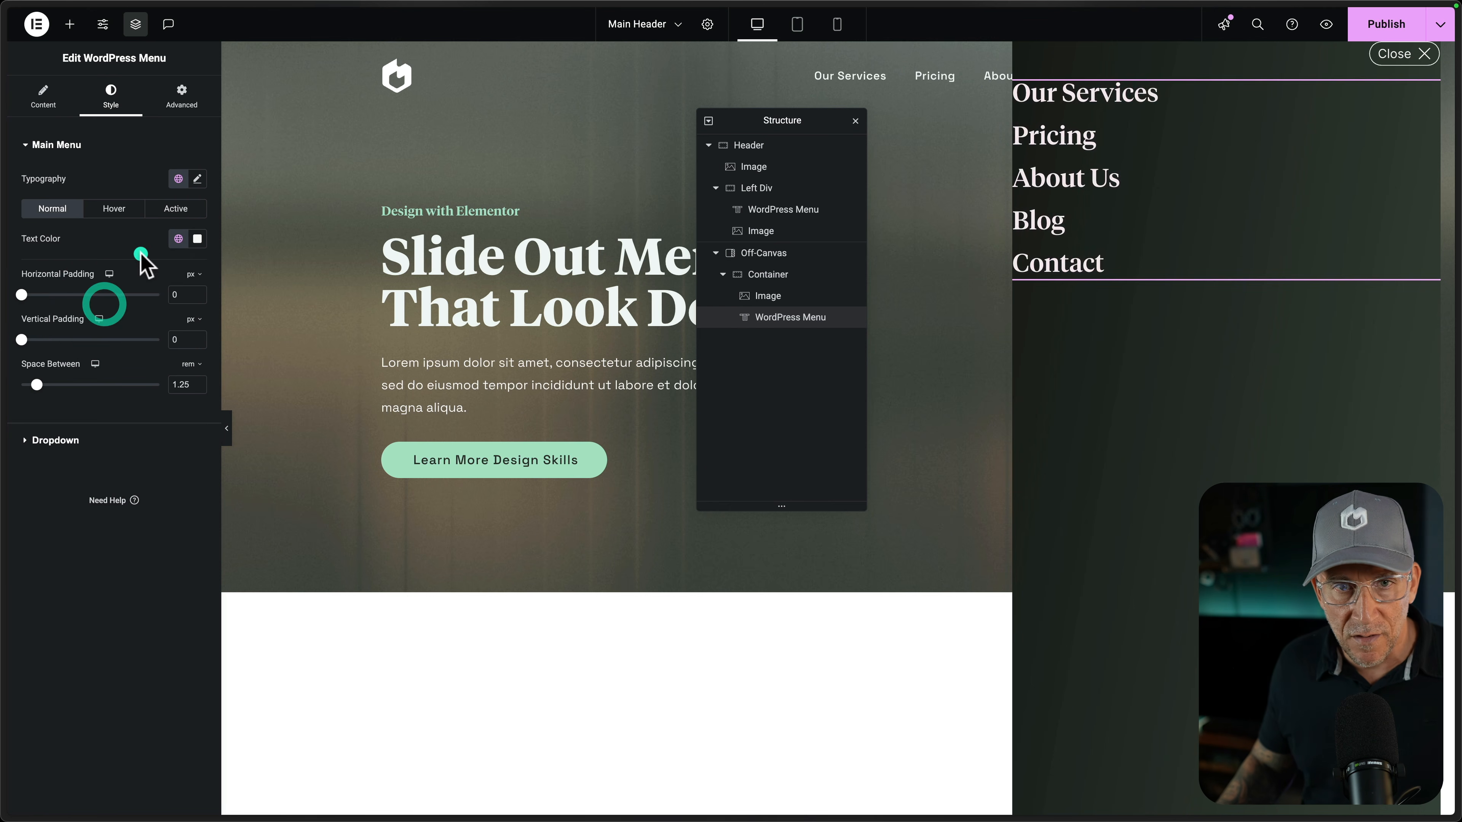
Assign global text colours to the hover and active states of the vertical menu's items
click(114, 210)
click(178, 238)
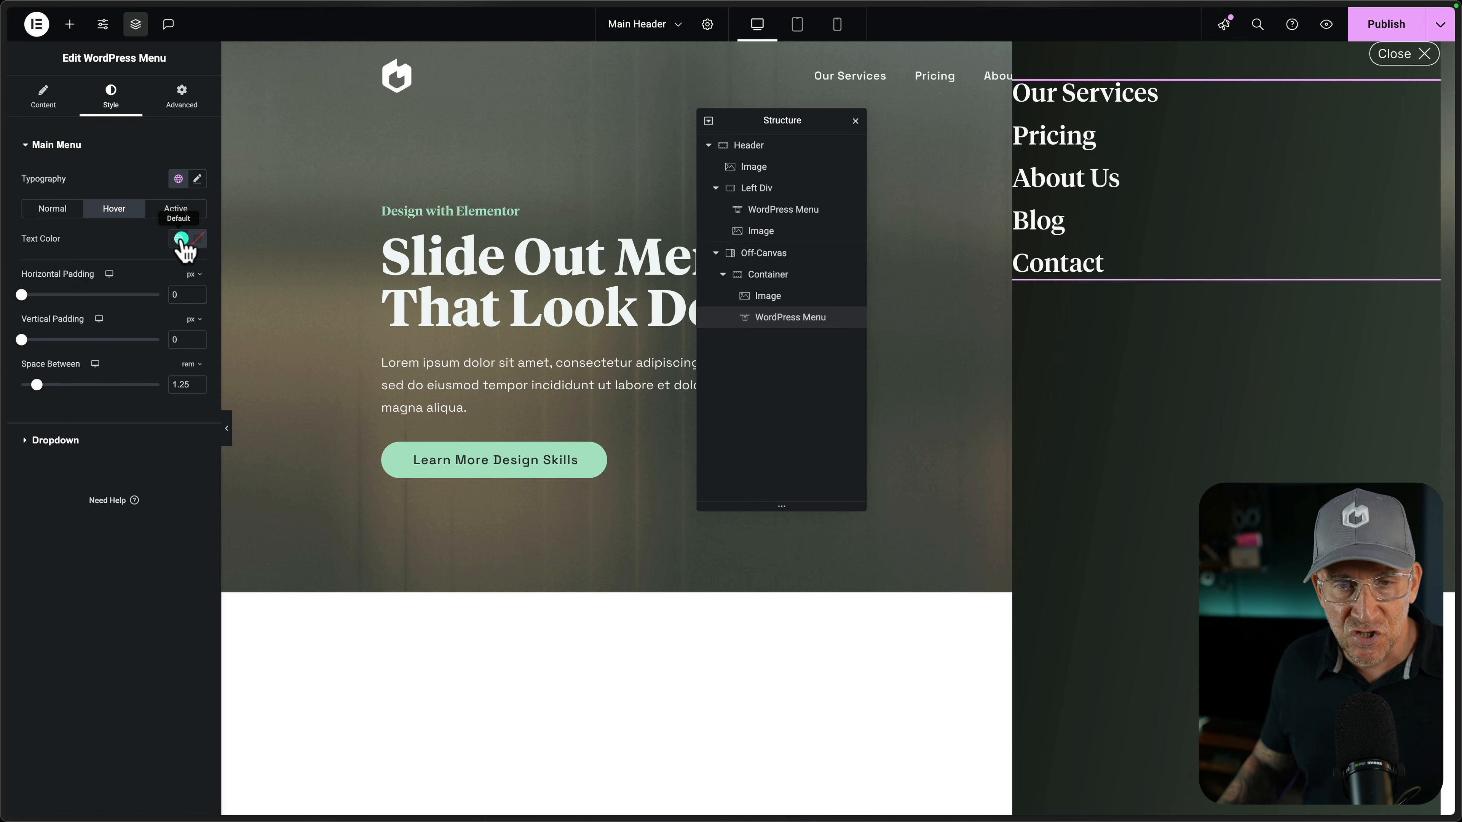
click(75, 419)
click(175, 209)
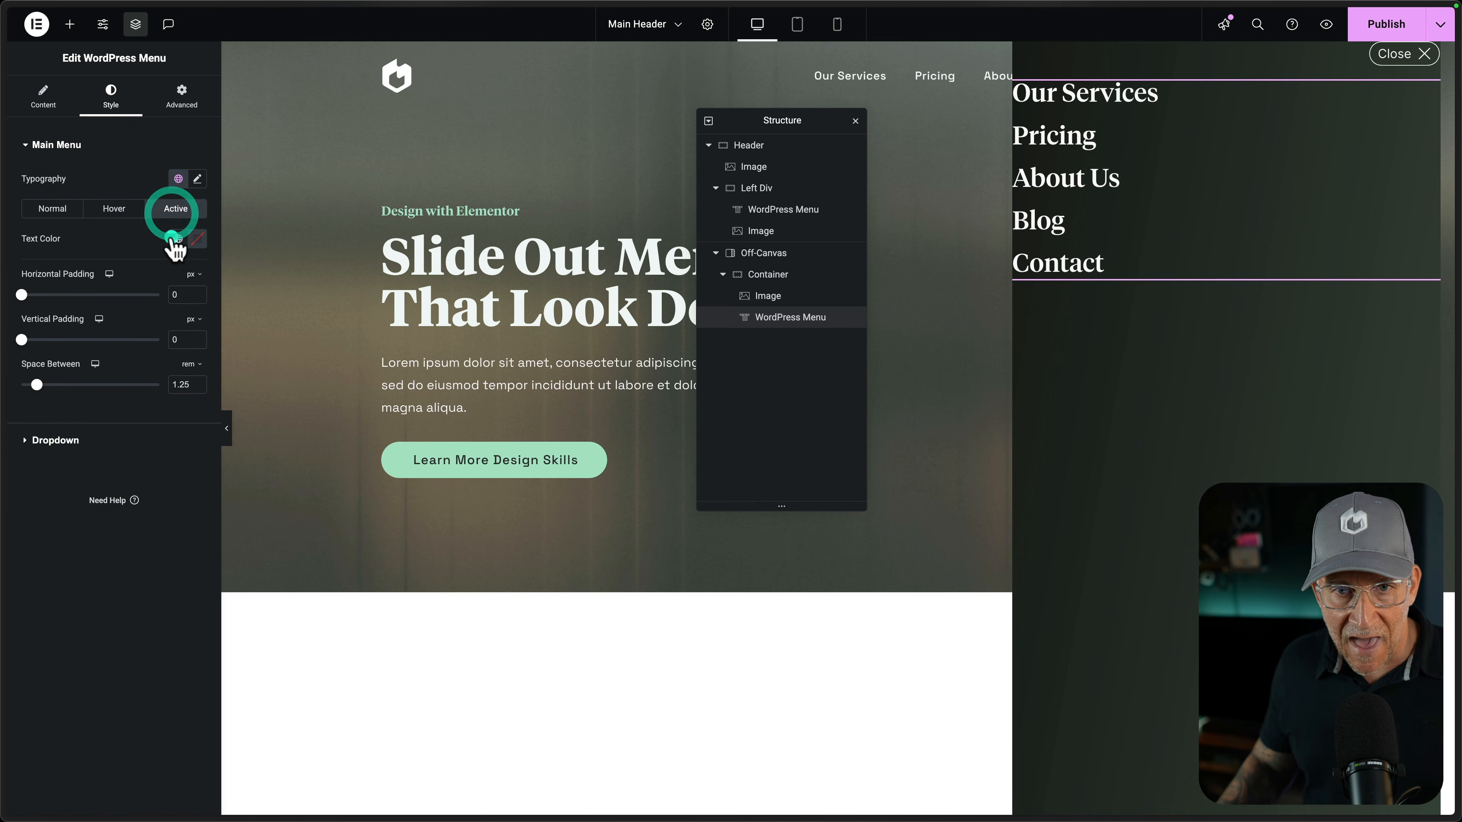
click(175, 239)
click(99, 385)
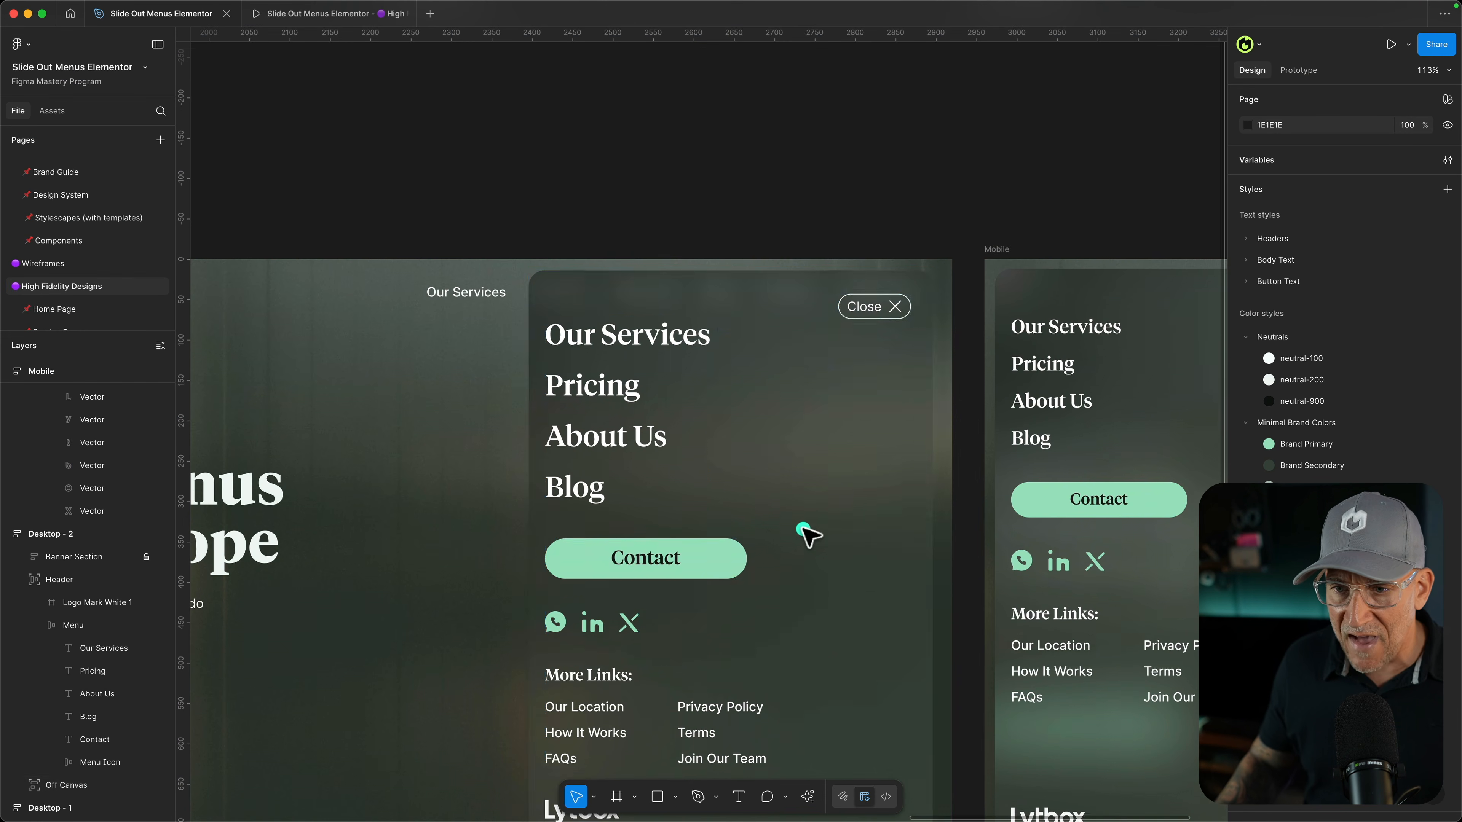
Check the button in the Figma design, add a "Reach Out To Us" button below the vertical menu in Elementor, and apply the Header S global font
scroll(696, 323, down, 10)
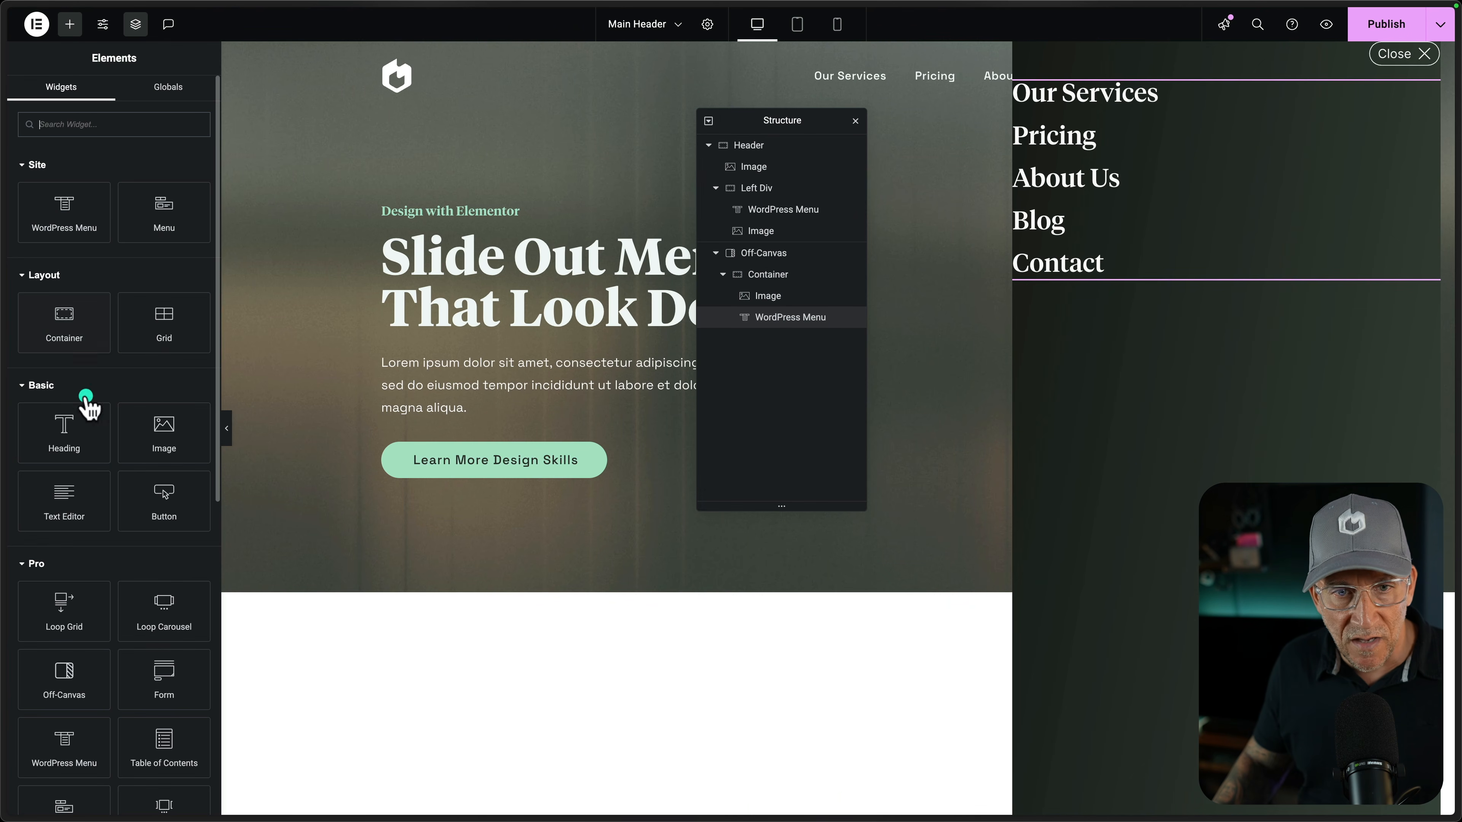
drag(155, 506, 1077, 281)
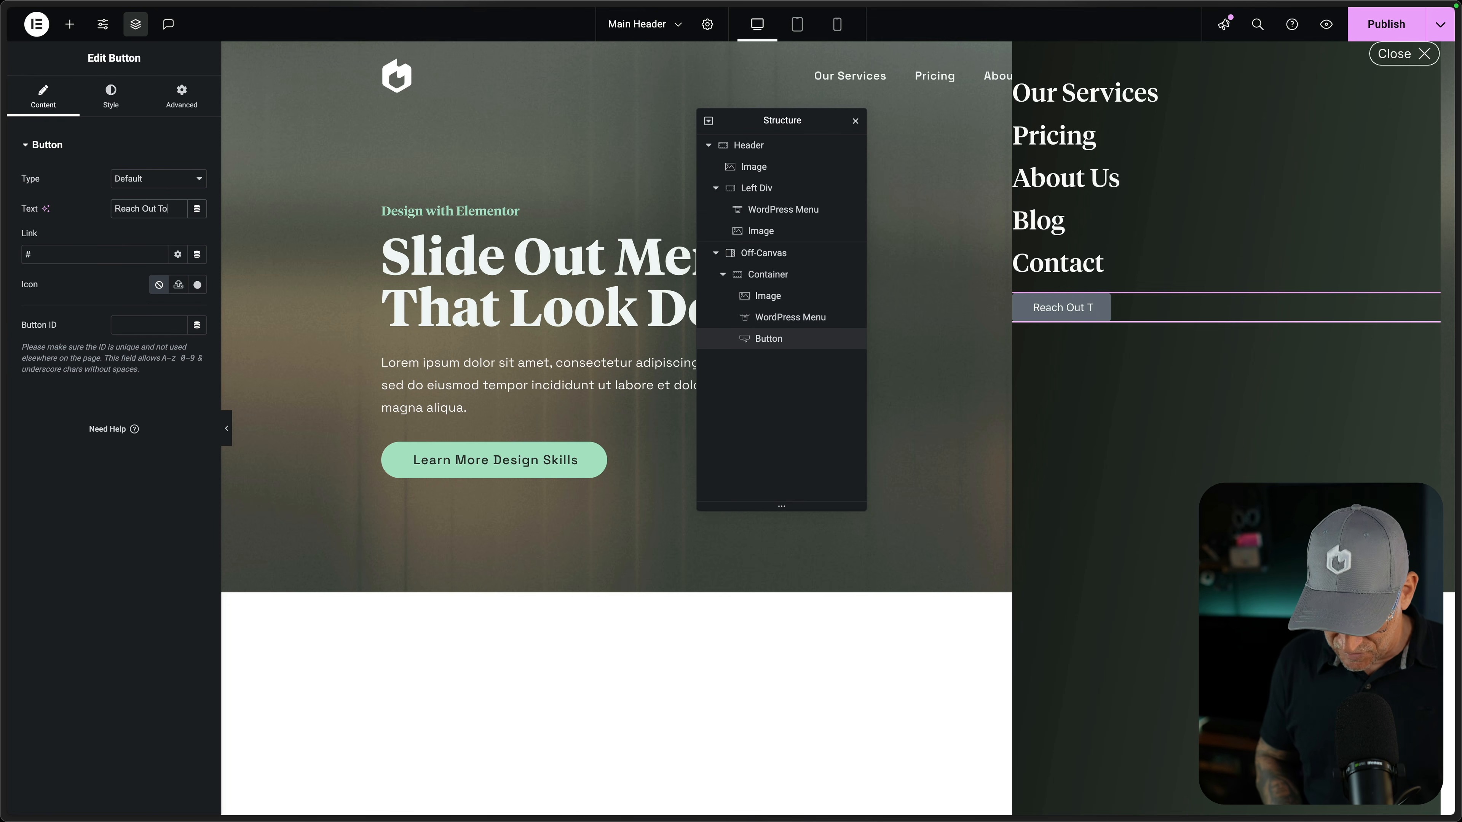
click(112, 99)
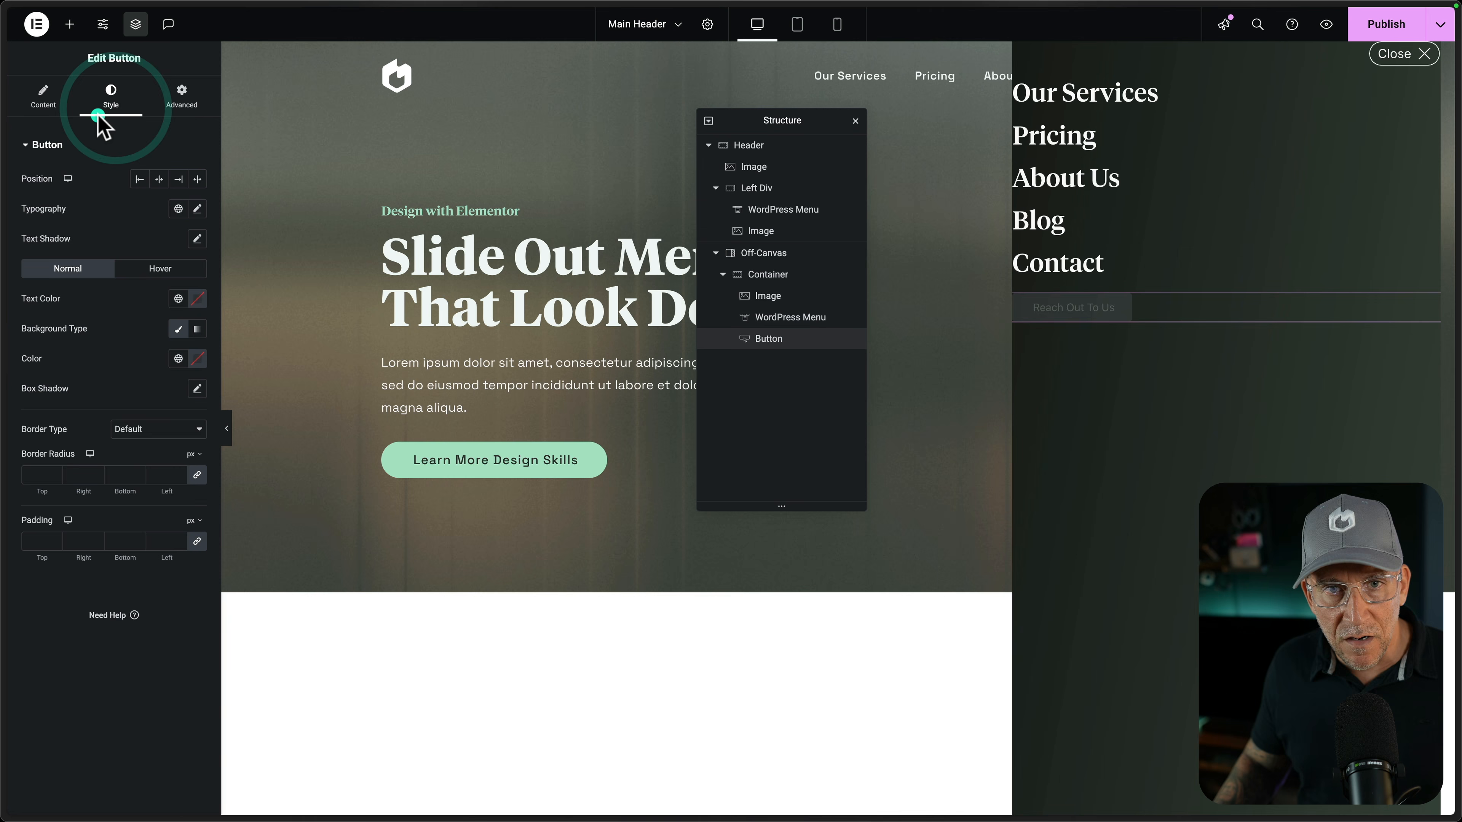
click(178, 212)
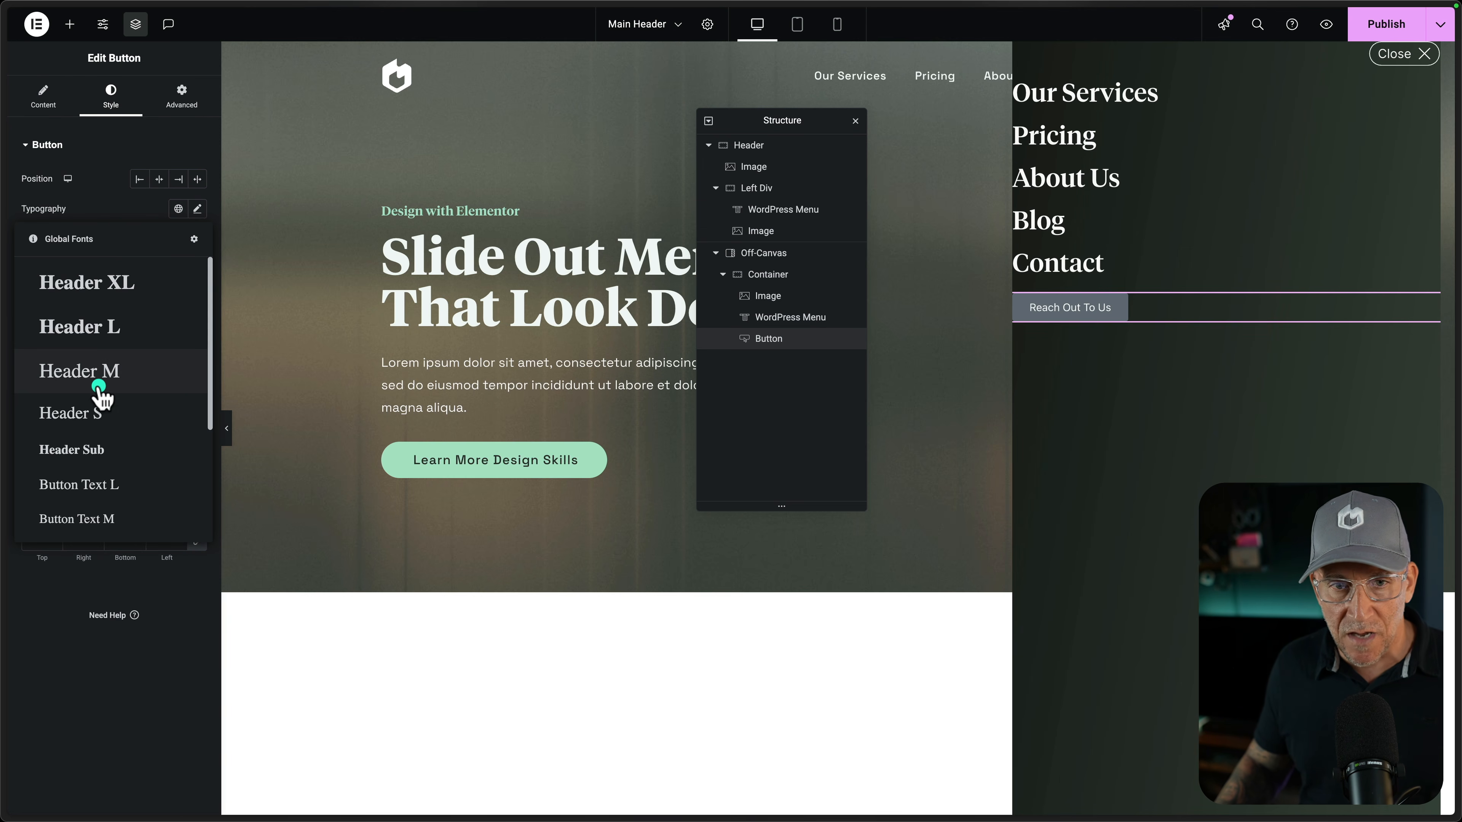
click(99, 414)
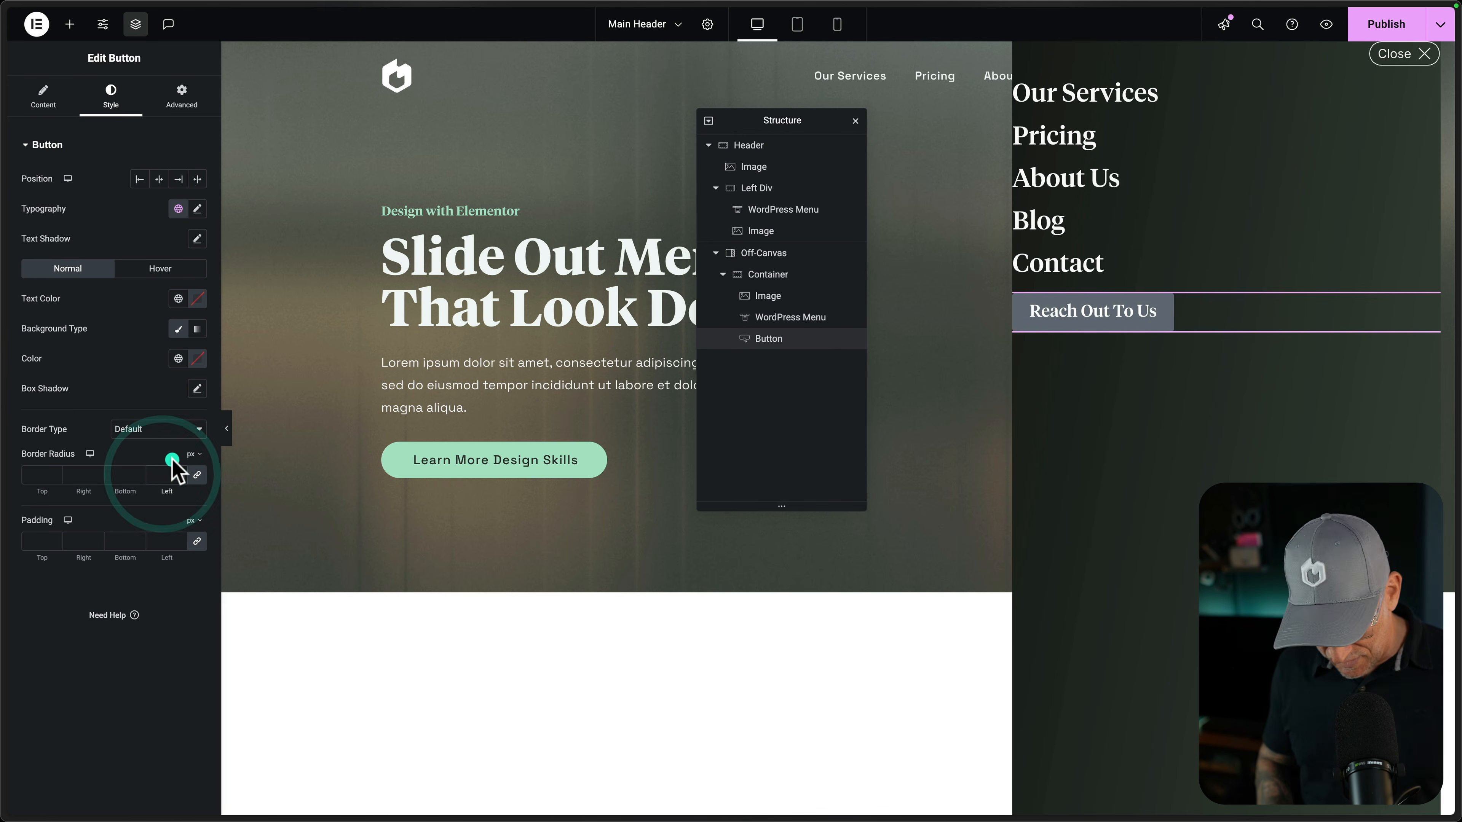
Give the button a 100 px border radius and padding of 14, 60, 12 and 60 px
text(100)
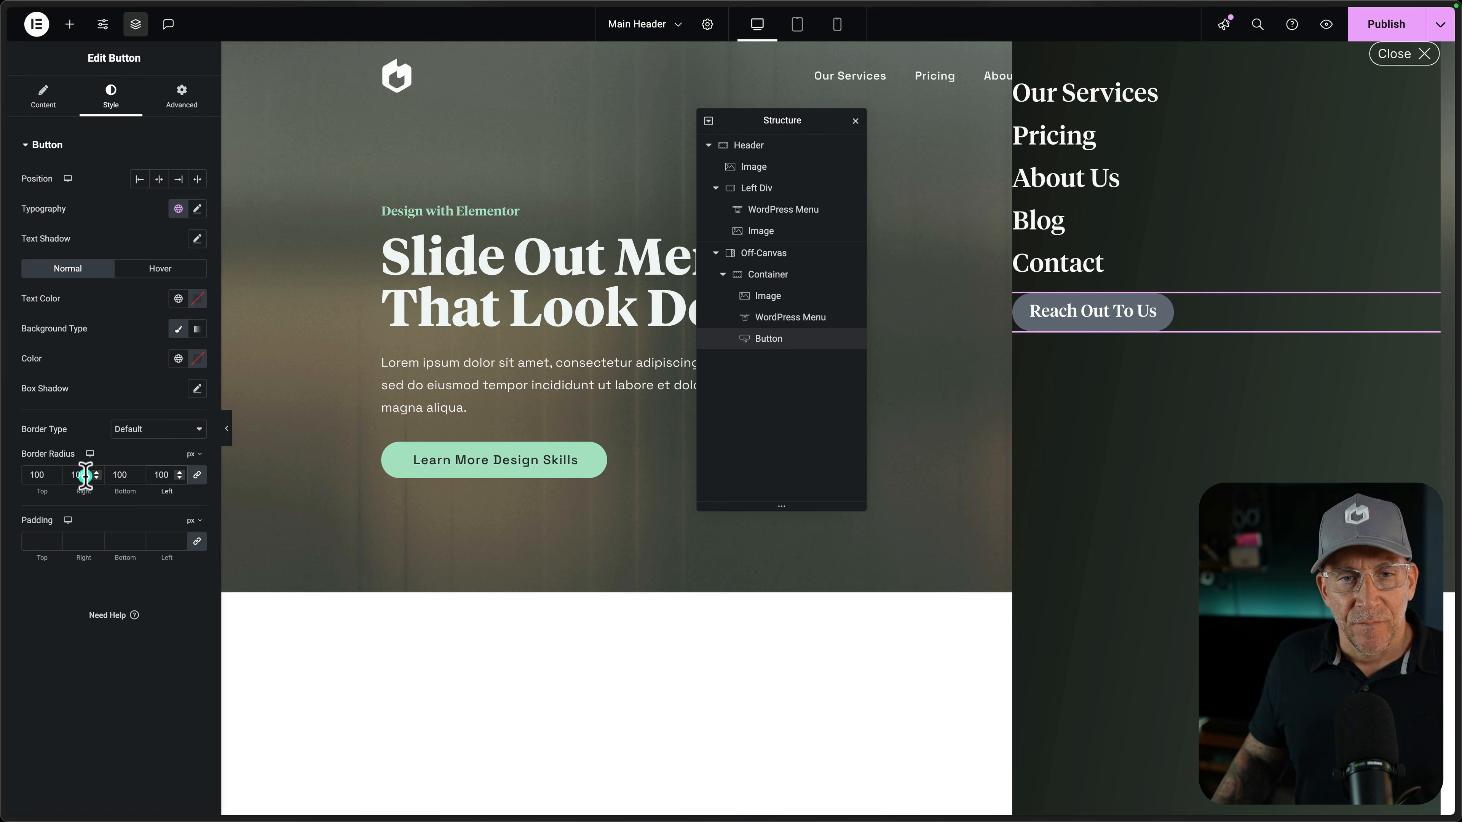
click(196, 540)
Set the button's text colour to the global Text Black and its background colour to the global Brand Highlight
click(178, 298)
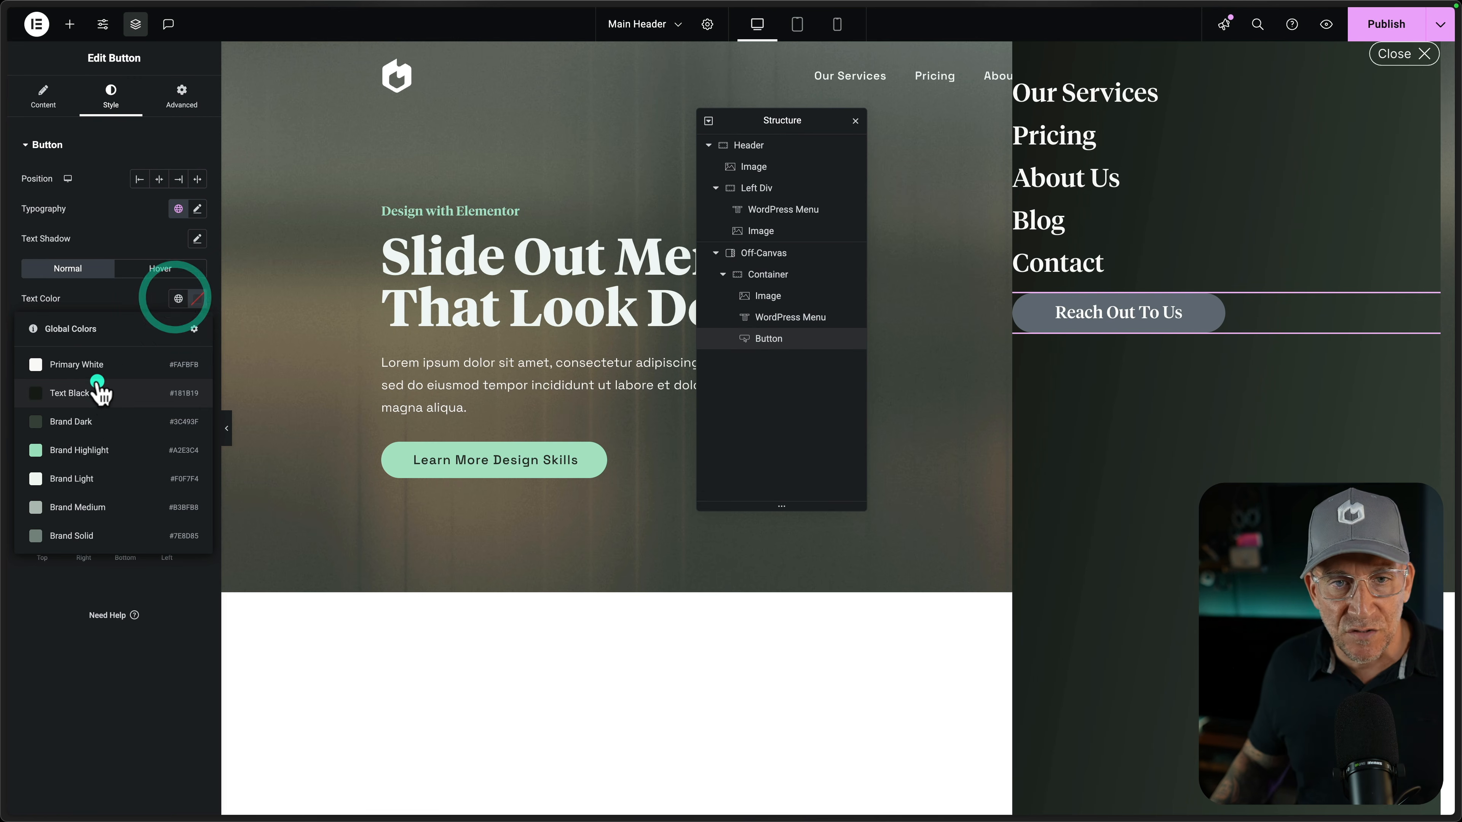
click(97, 392)
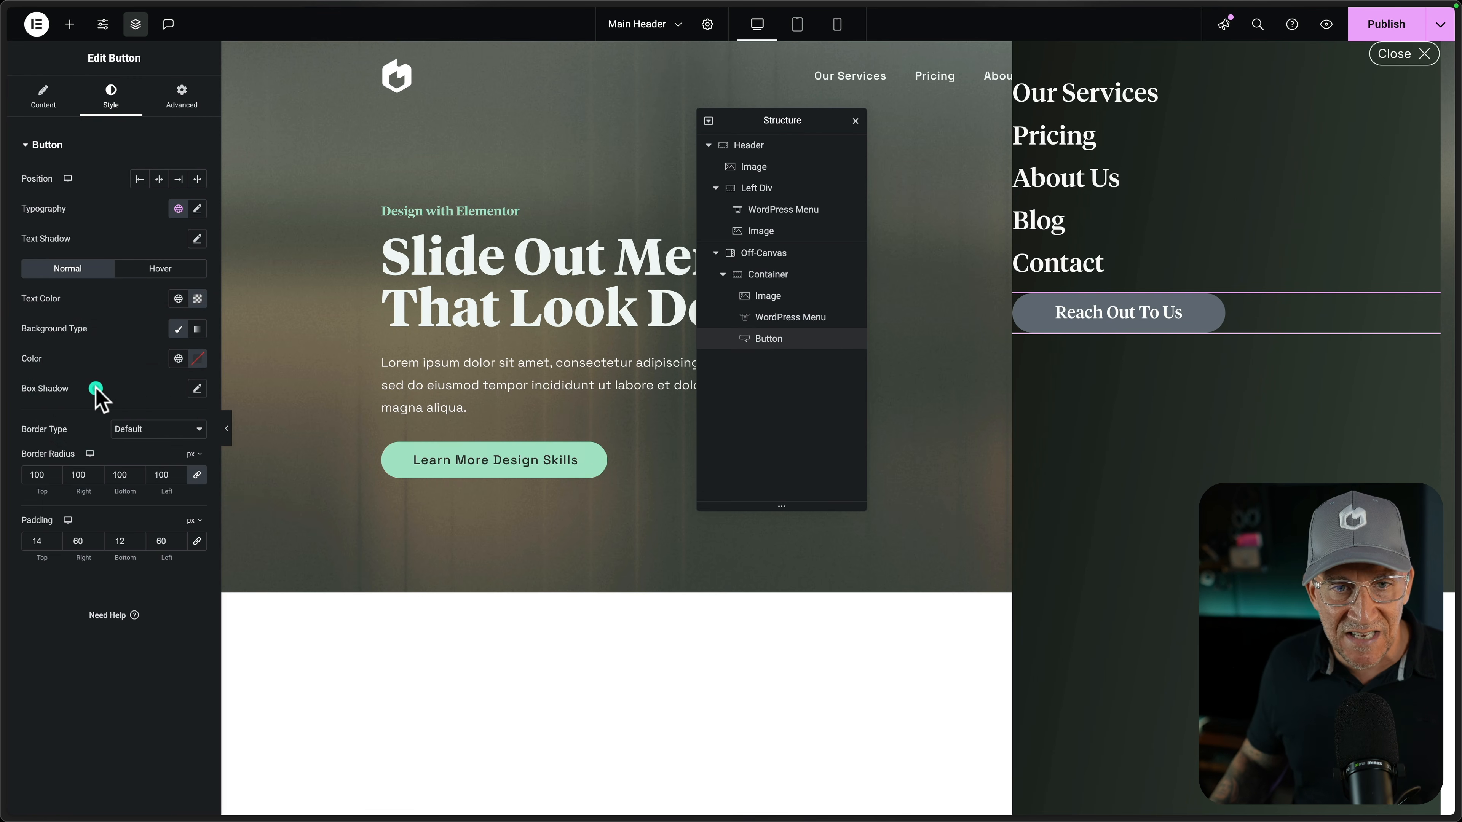
click(178, 357)
click(133, 506)
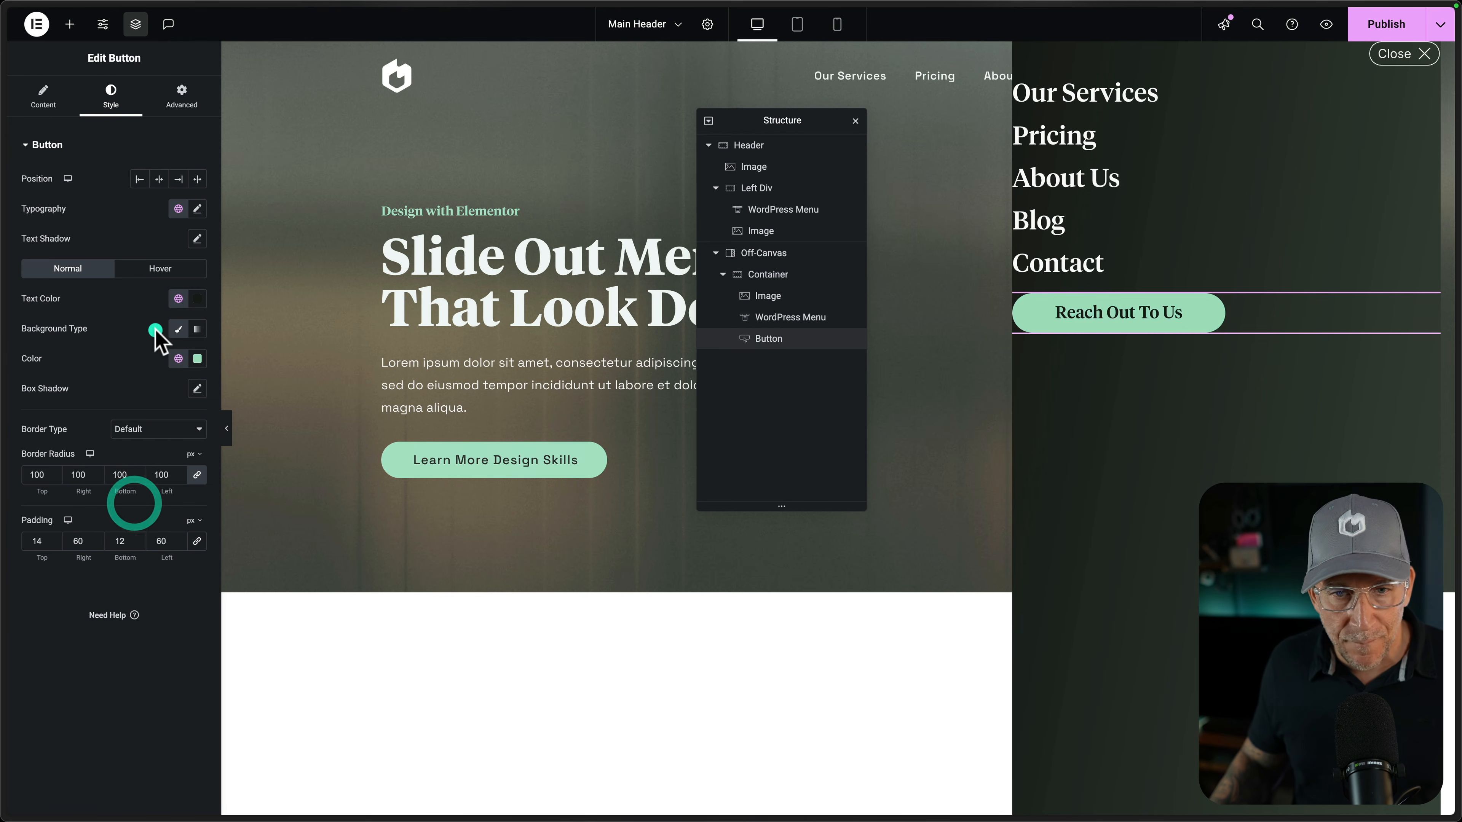
click(160, 269)
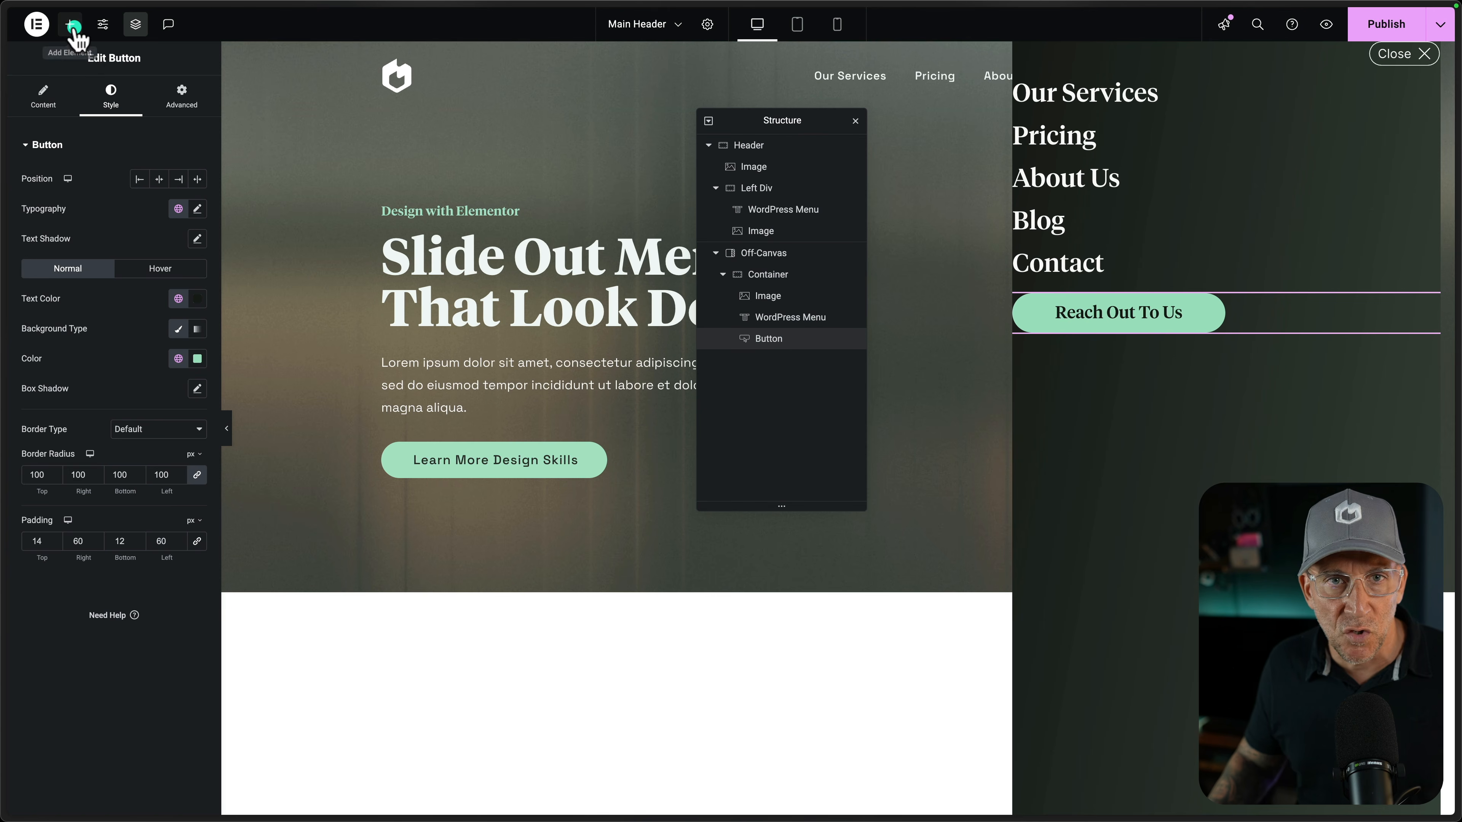
Add an Icon List widget below the Reach Out To Us button and delete all but its first item
click(73, 25)
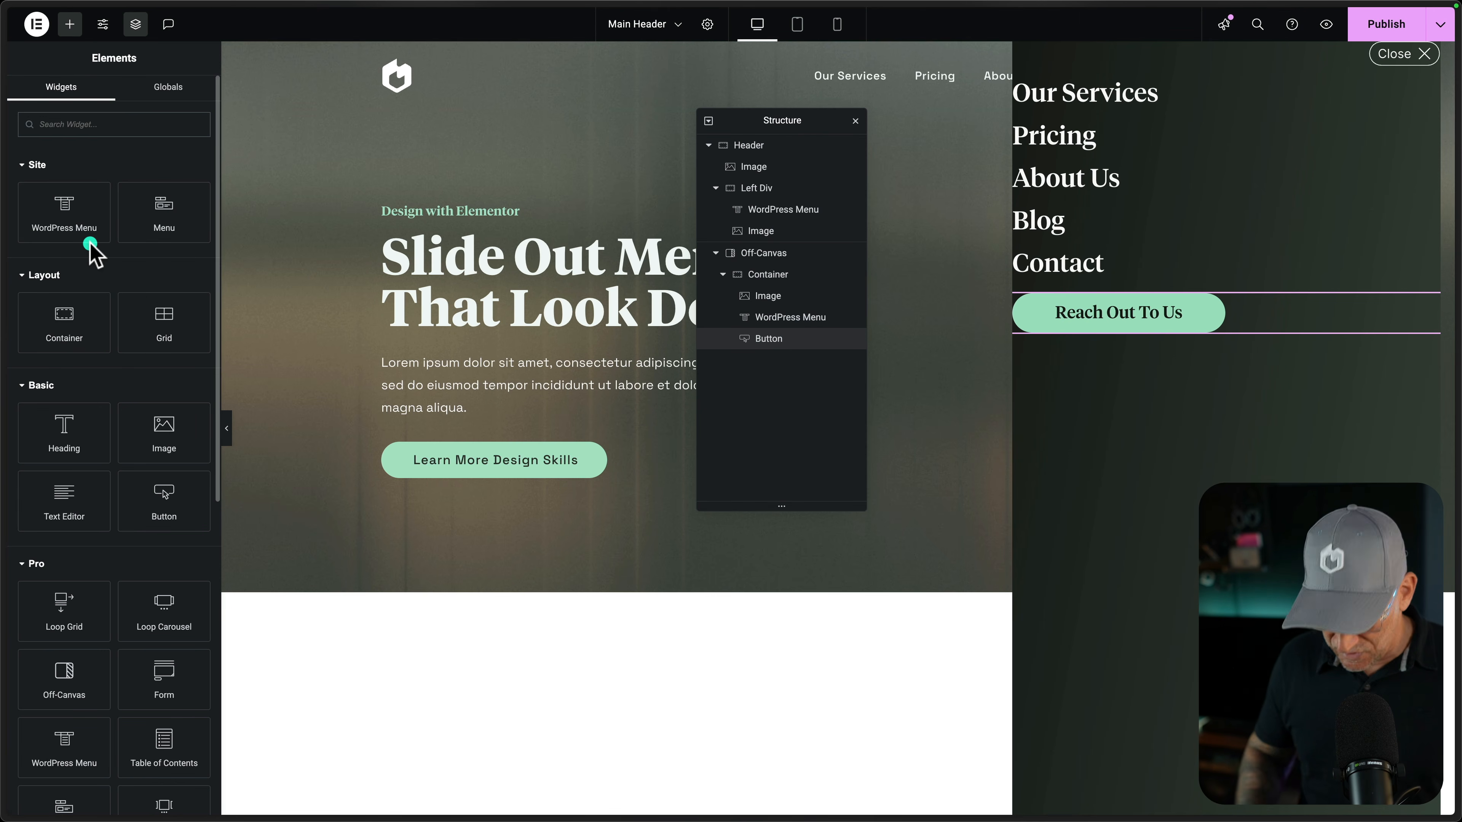
text(icon)
drag(127, 190, 1113, 337)
click(192, 267)
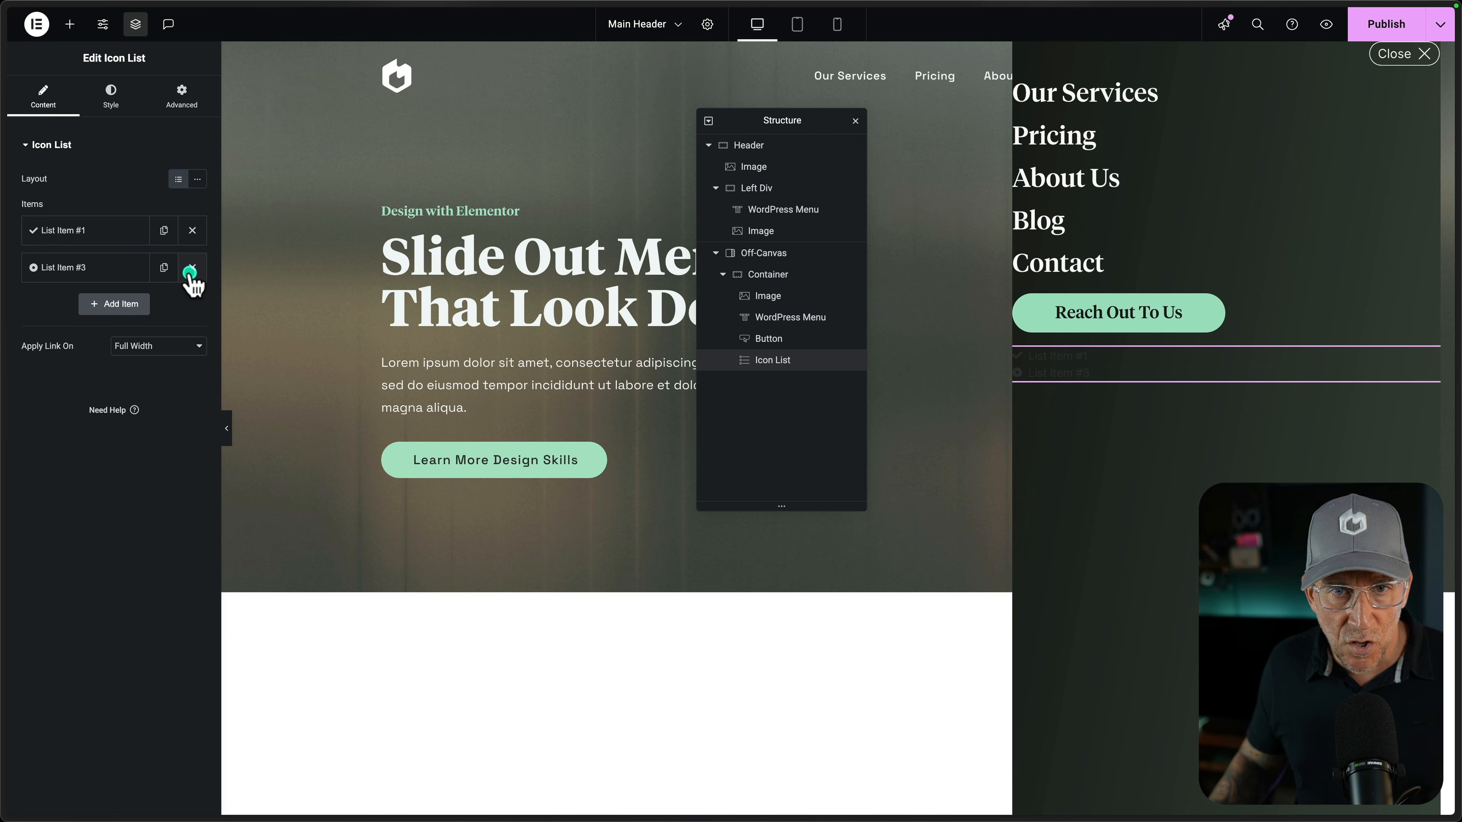
click(192, 267)
Clear the remaining list item's text, give it the green WhatsApp SVG icon, and set its link to #
click(101, 231)
click(131, 282)
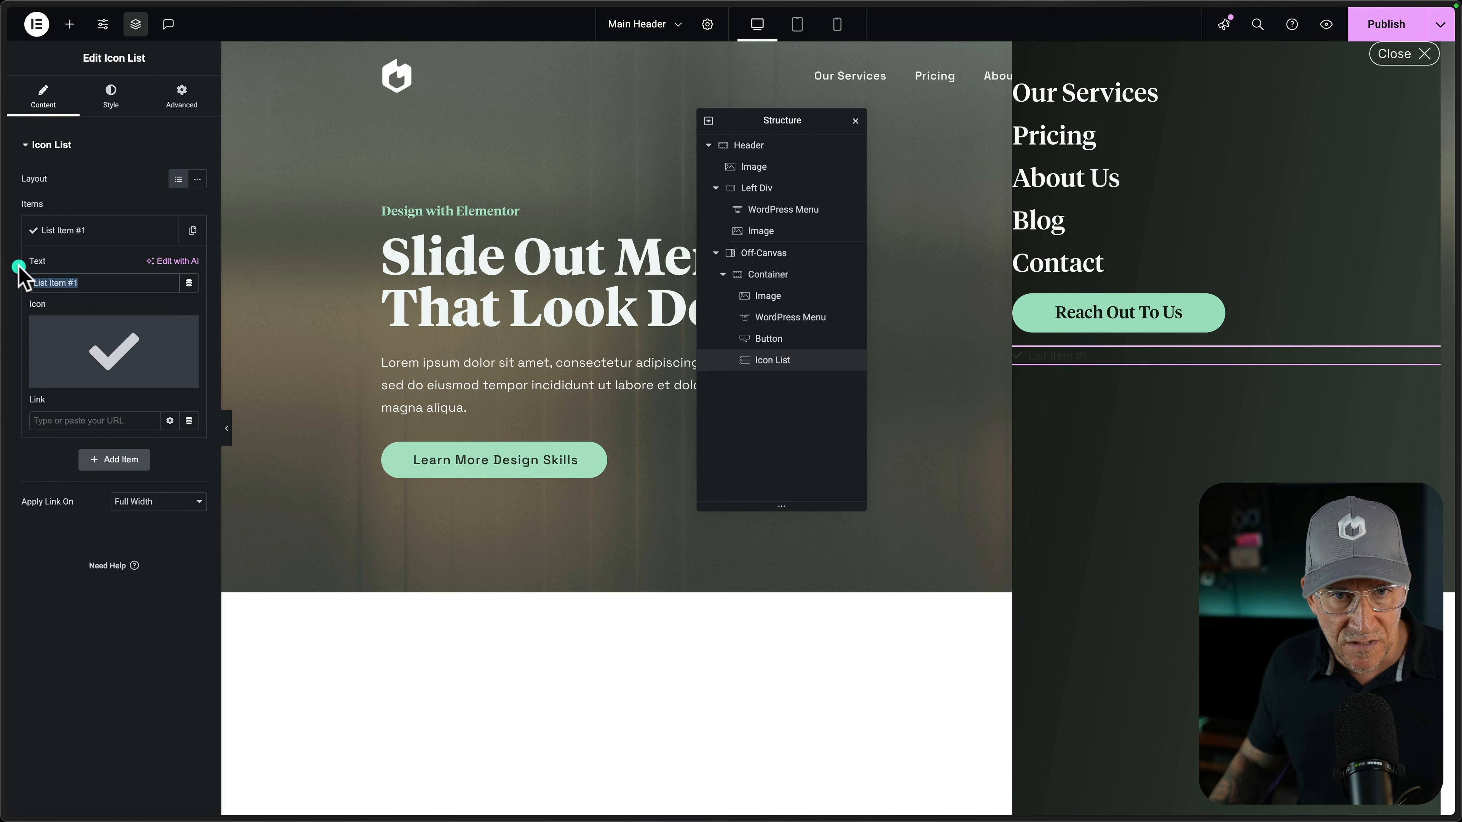
key(BackSpace)
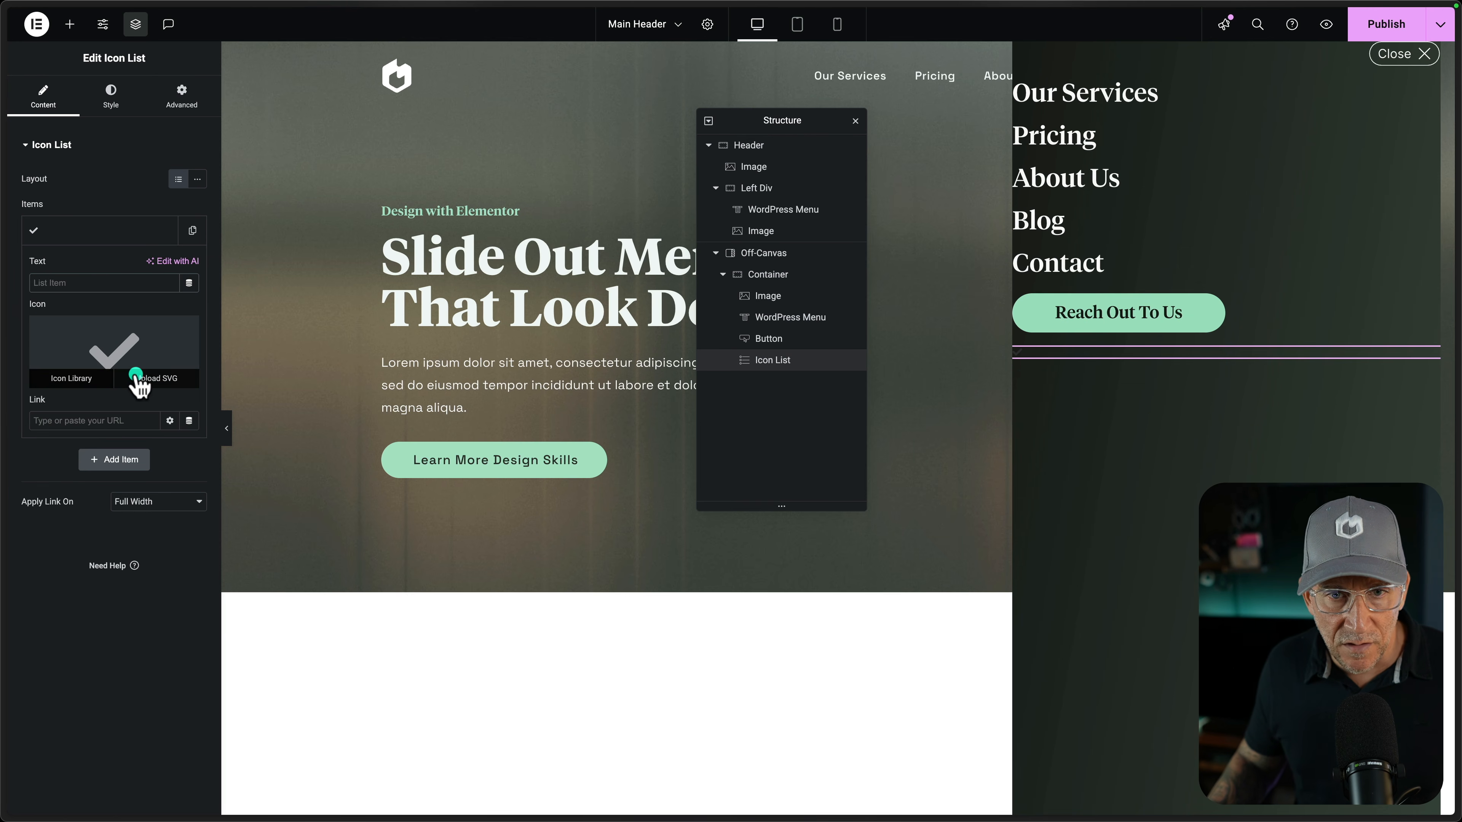
click(137, 379)
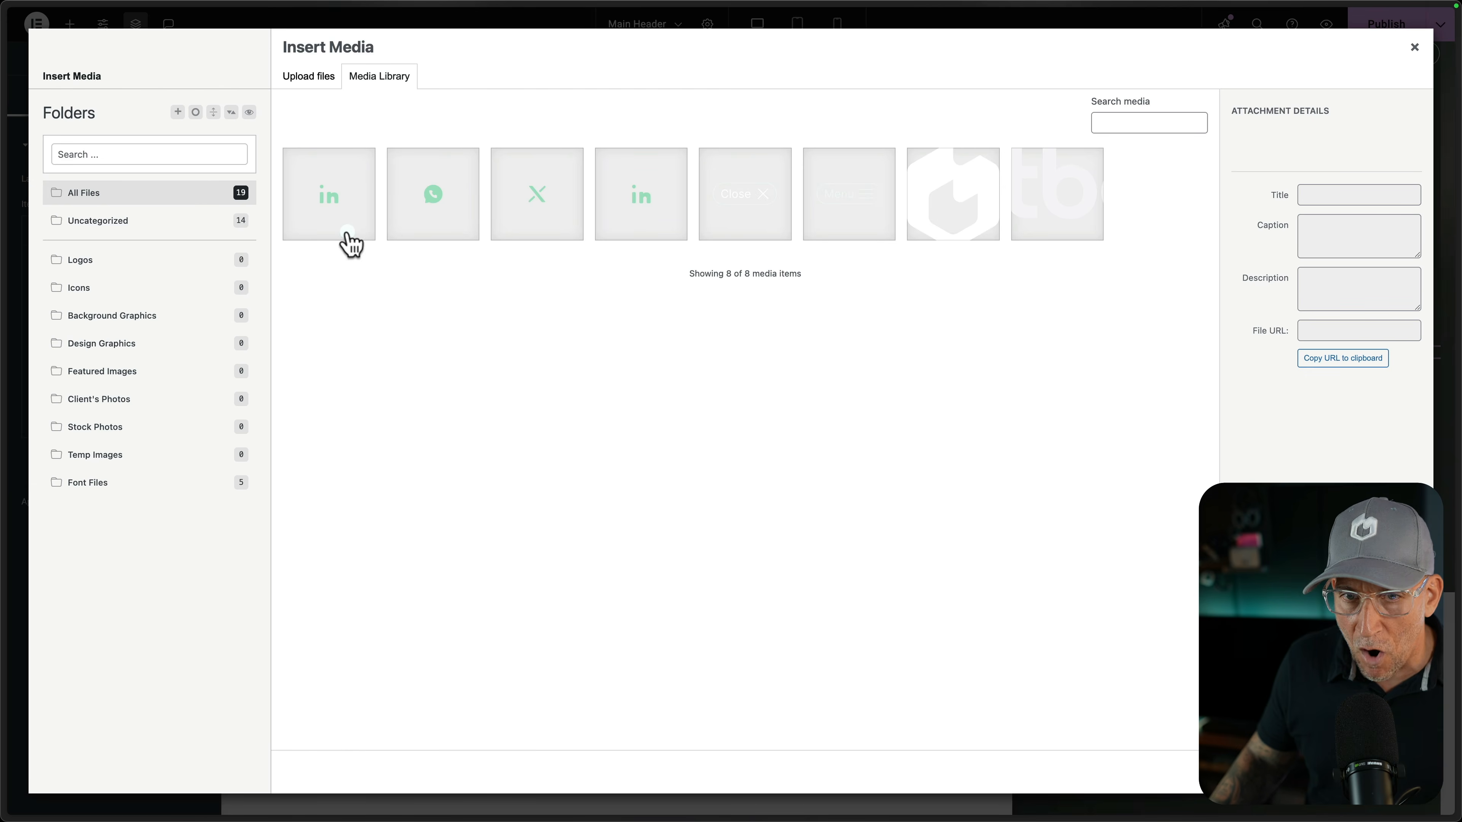
click(459, 216)
click(62, 423)
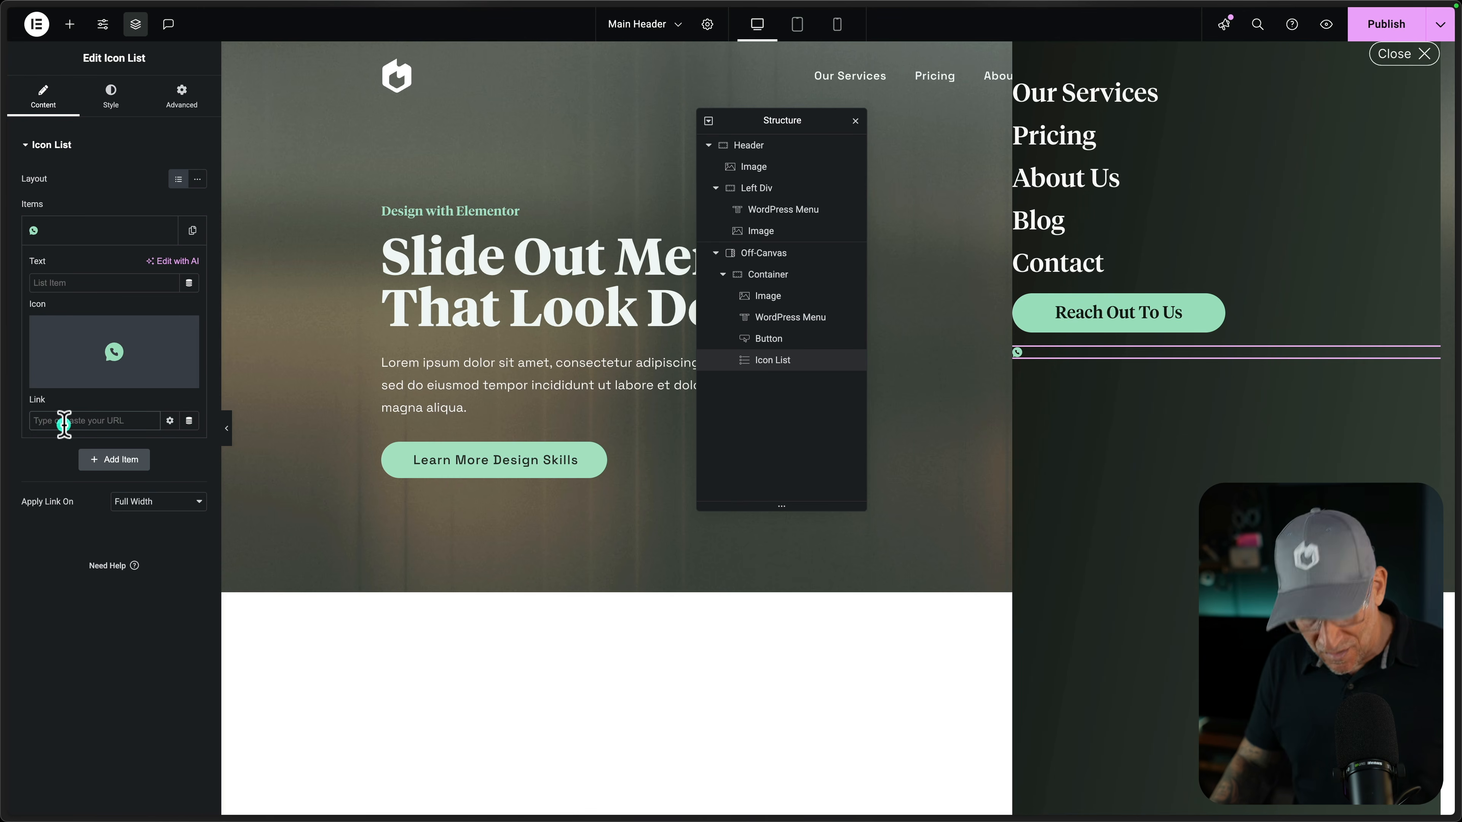
click(100, 232)
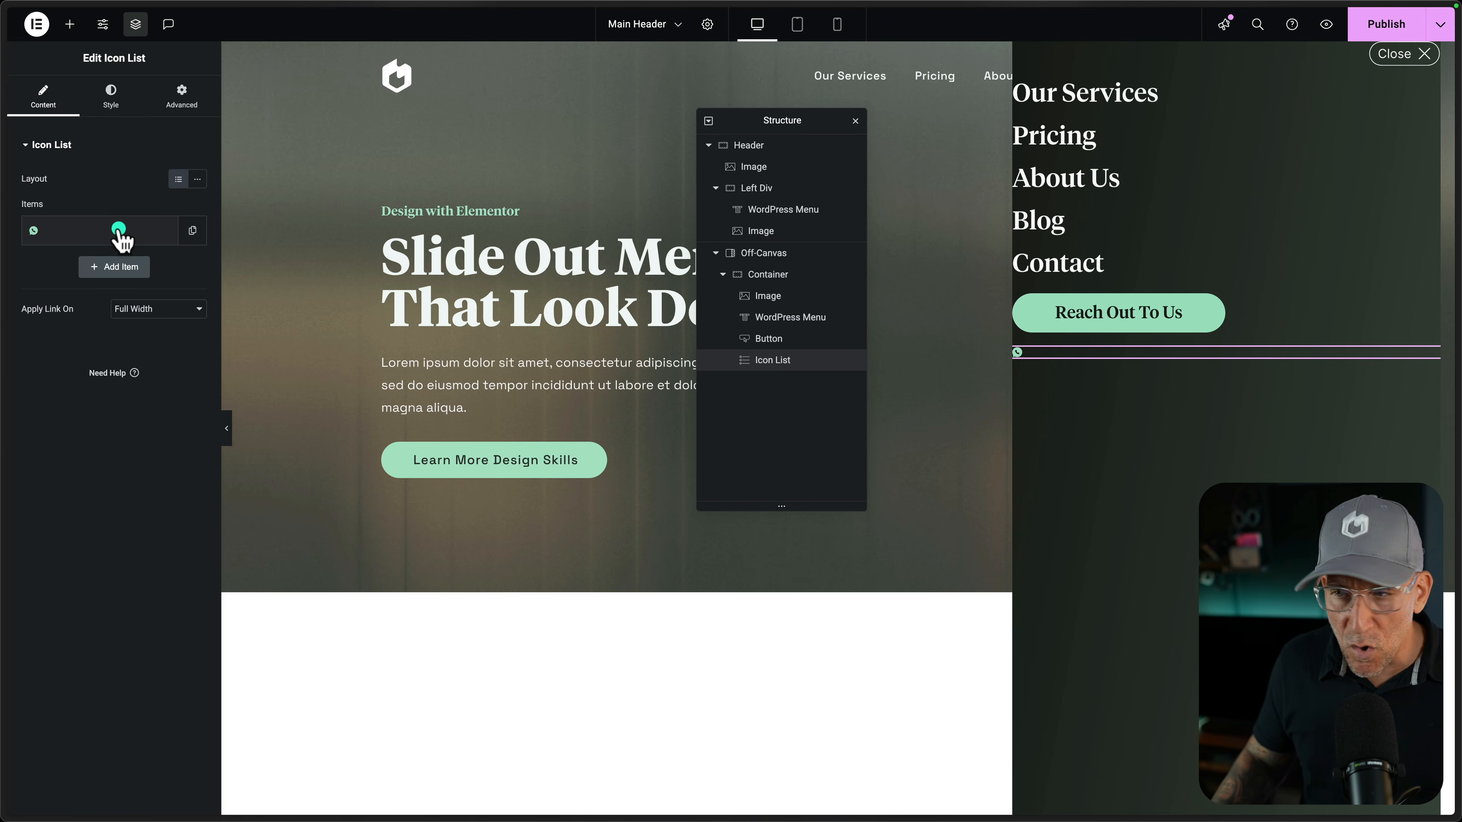
Set the icon list's layout to Inline with 1.15 rem between items and Left alignment
click(111, 96)
click(43, 95)
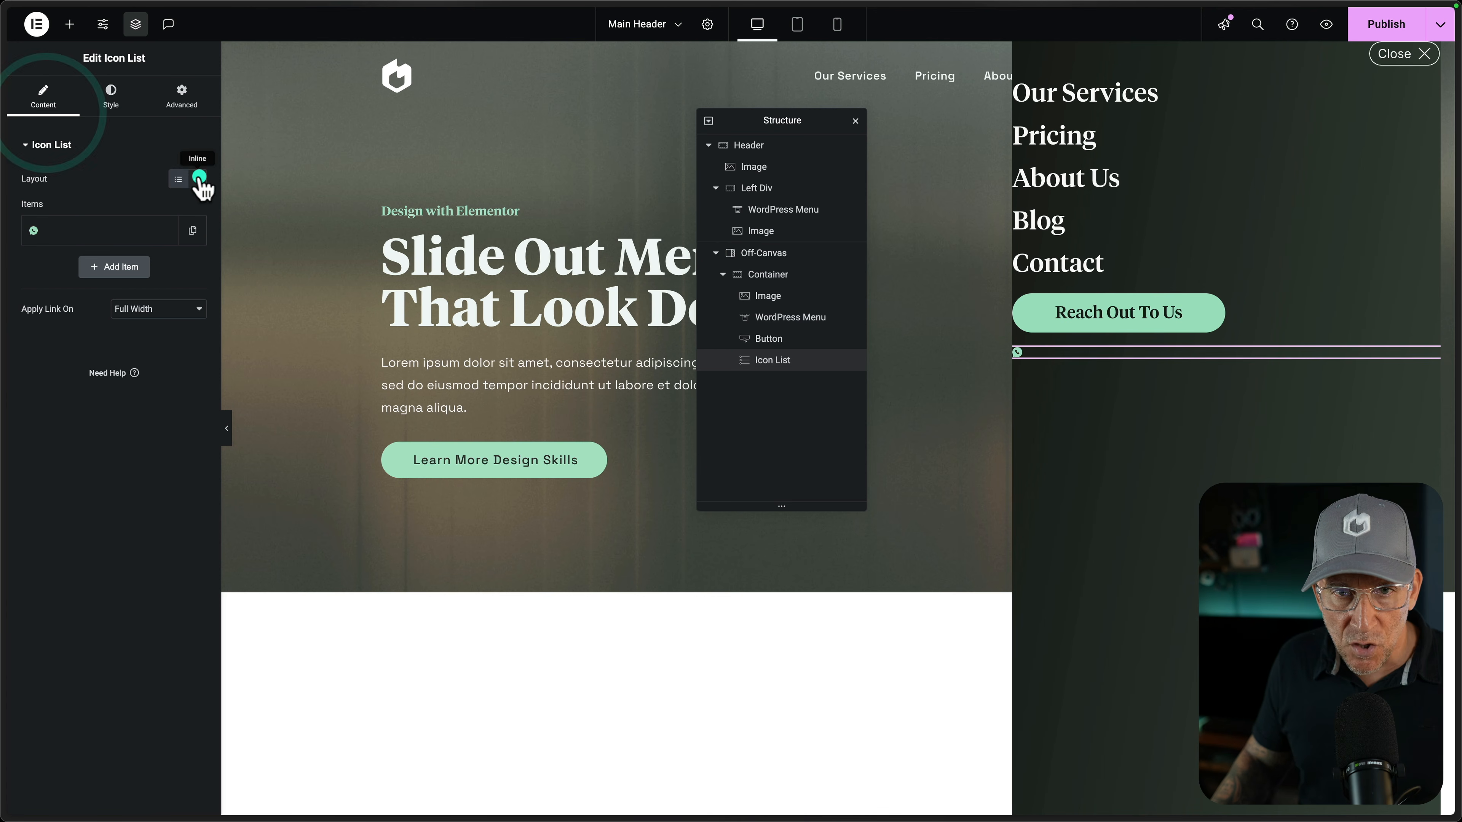
click(111, 95)
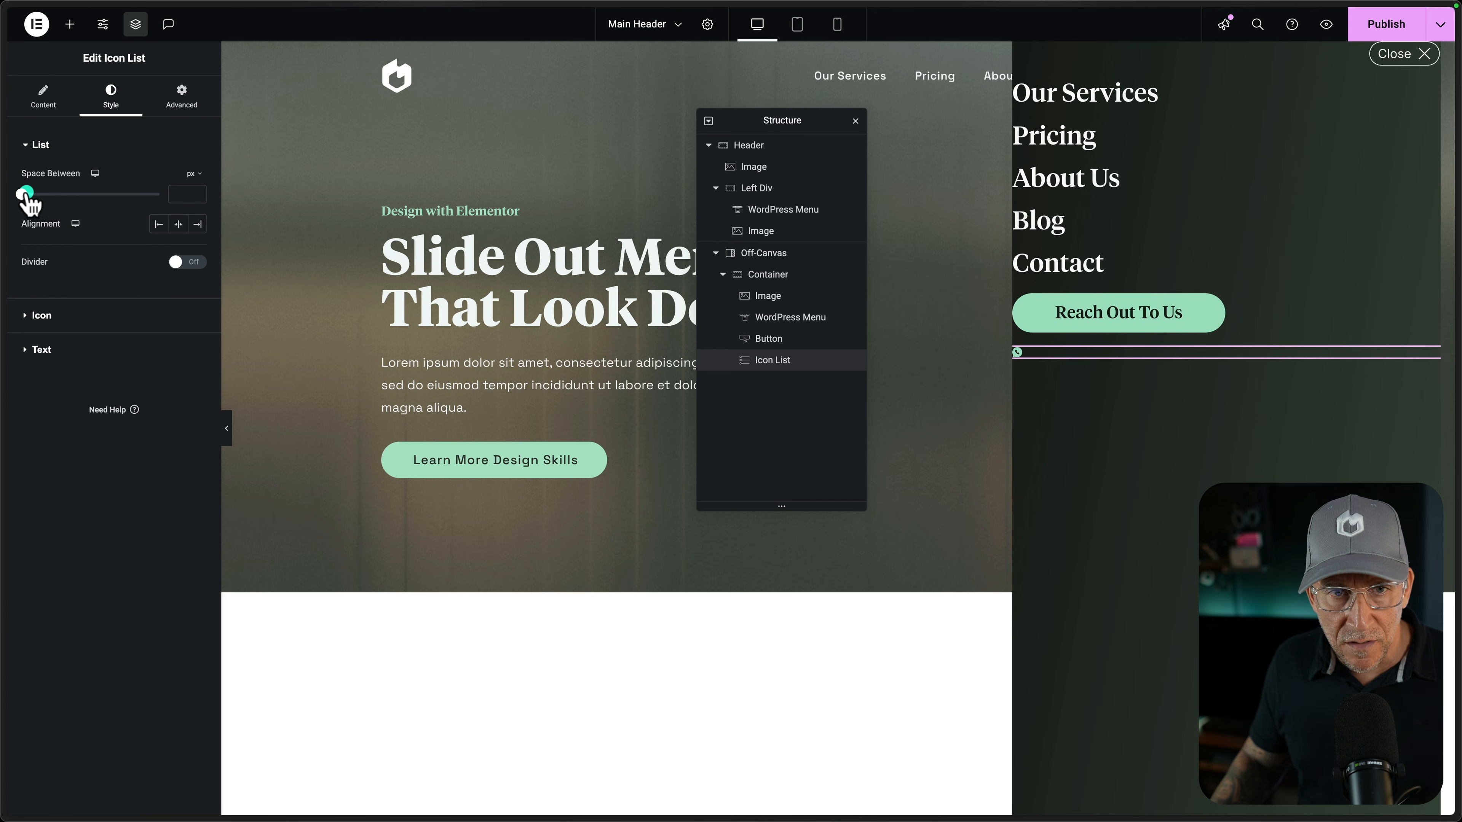
click(192, 192)
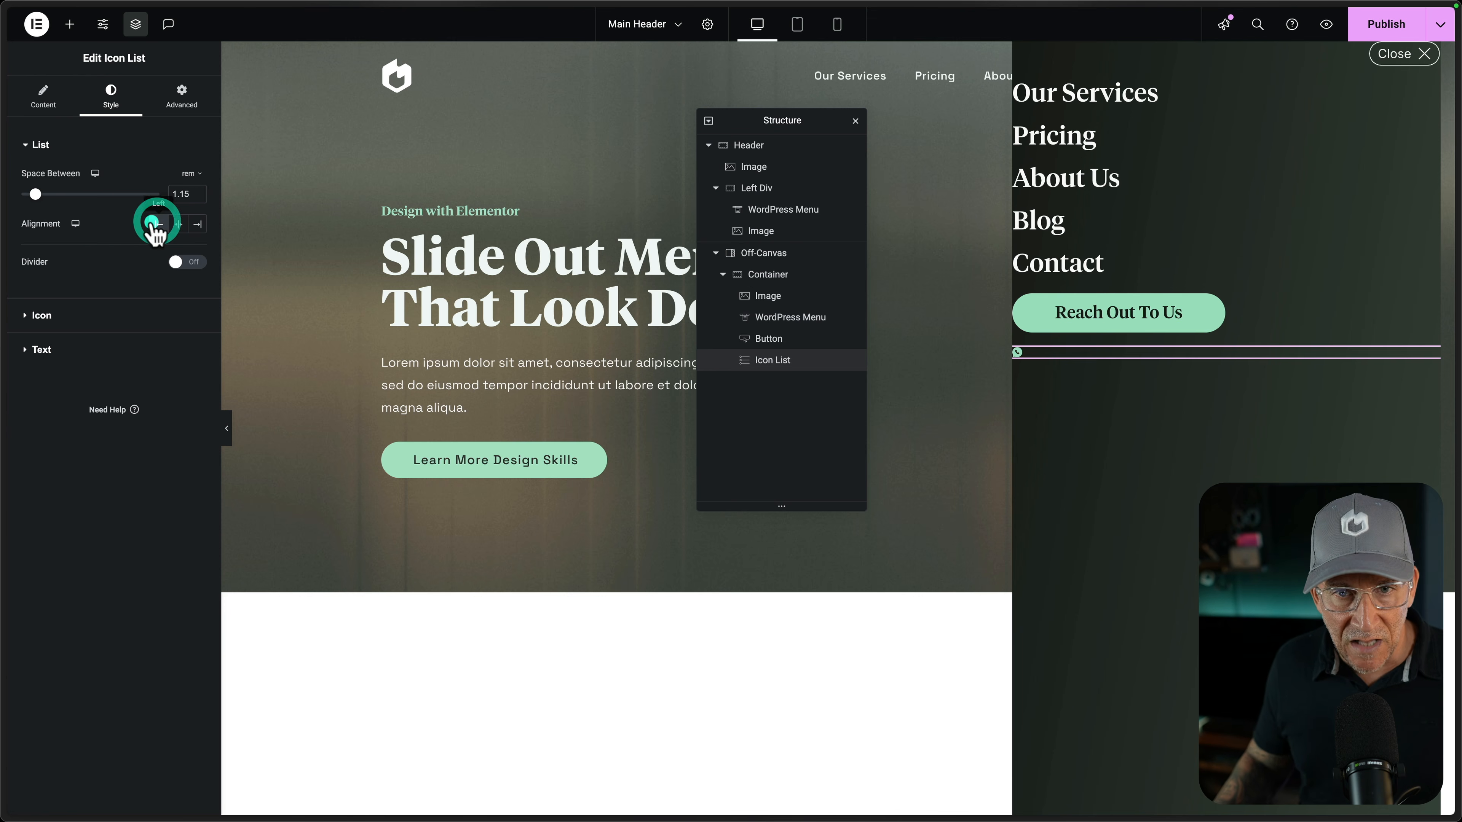
Set the icon size of the icon list to 31 px
click(32, 316)
click(191, 301)
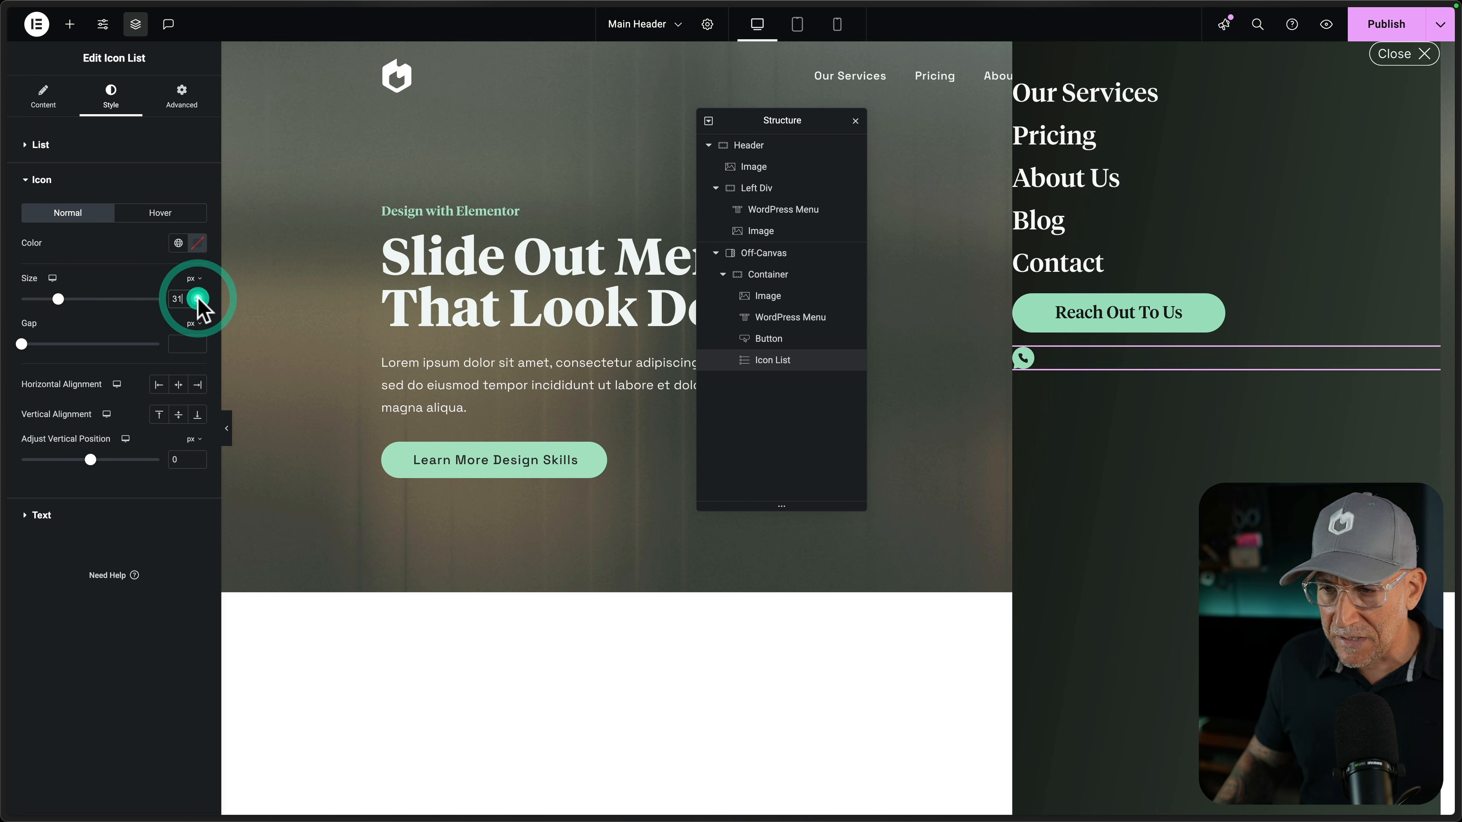
click(197, 298)
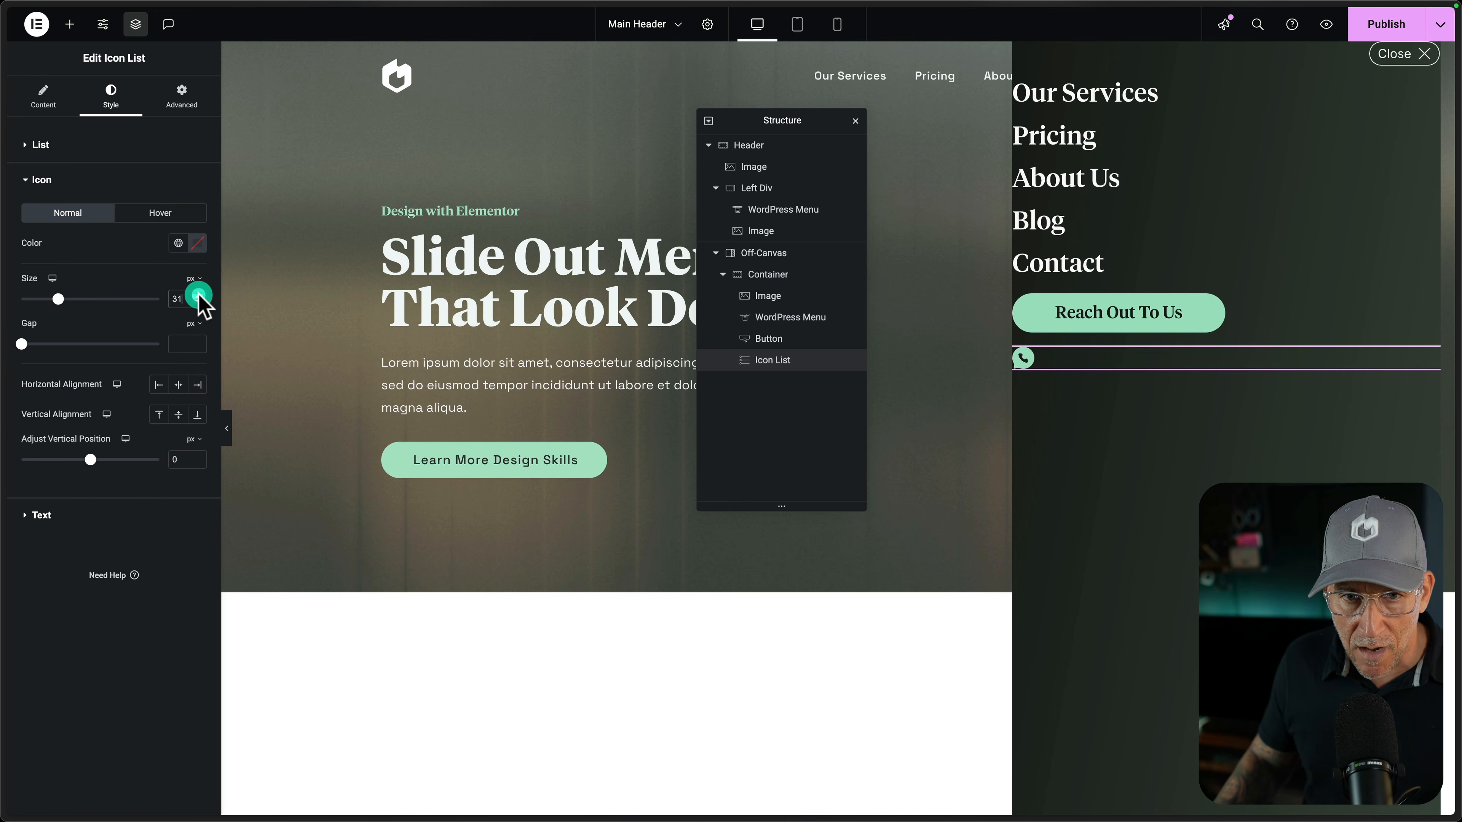
click(197, 298)
Duplicate the WhatsApp item twice and replace the copies' icons with the LinkedIn and X SVGs
click(55, 107)
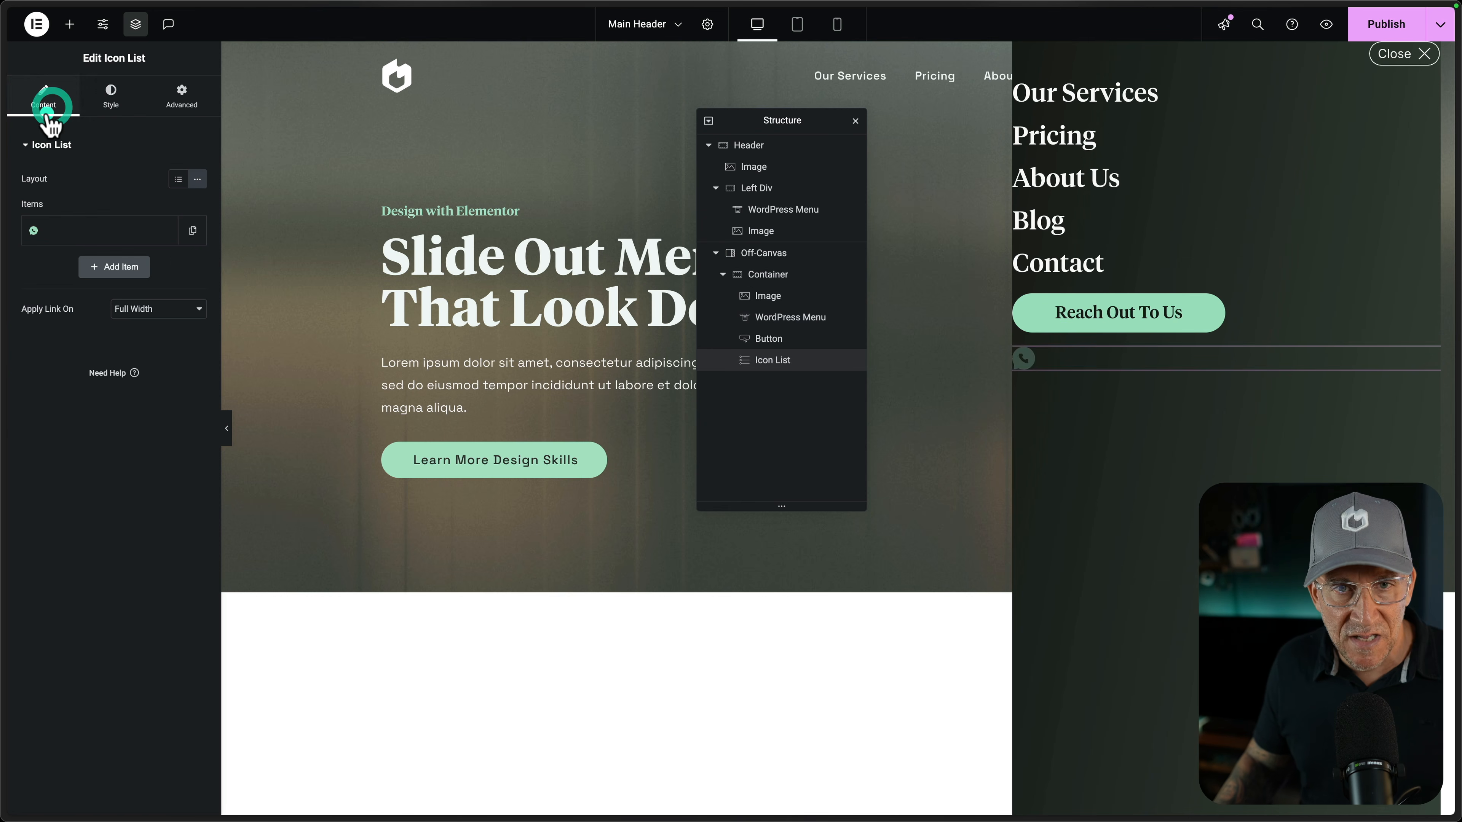
click(191, 235)
click(87, 265)
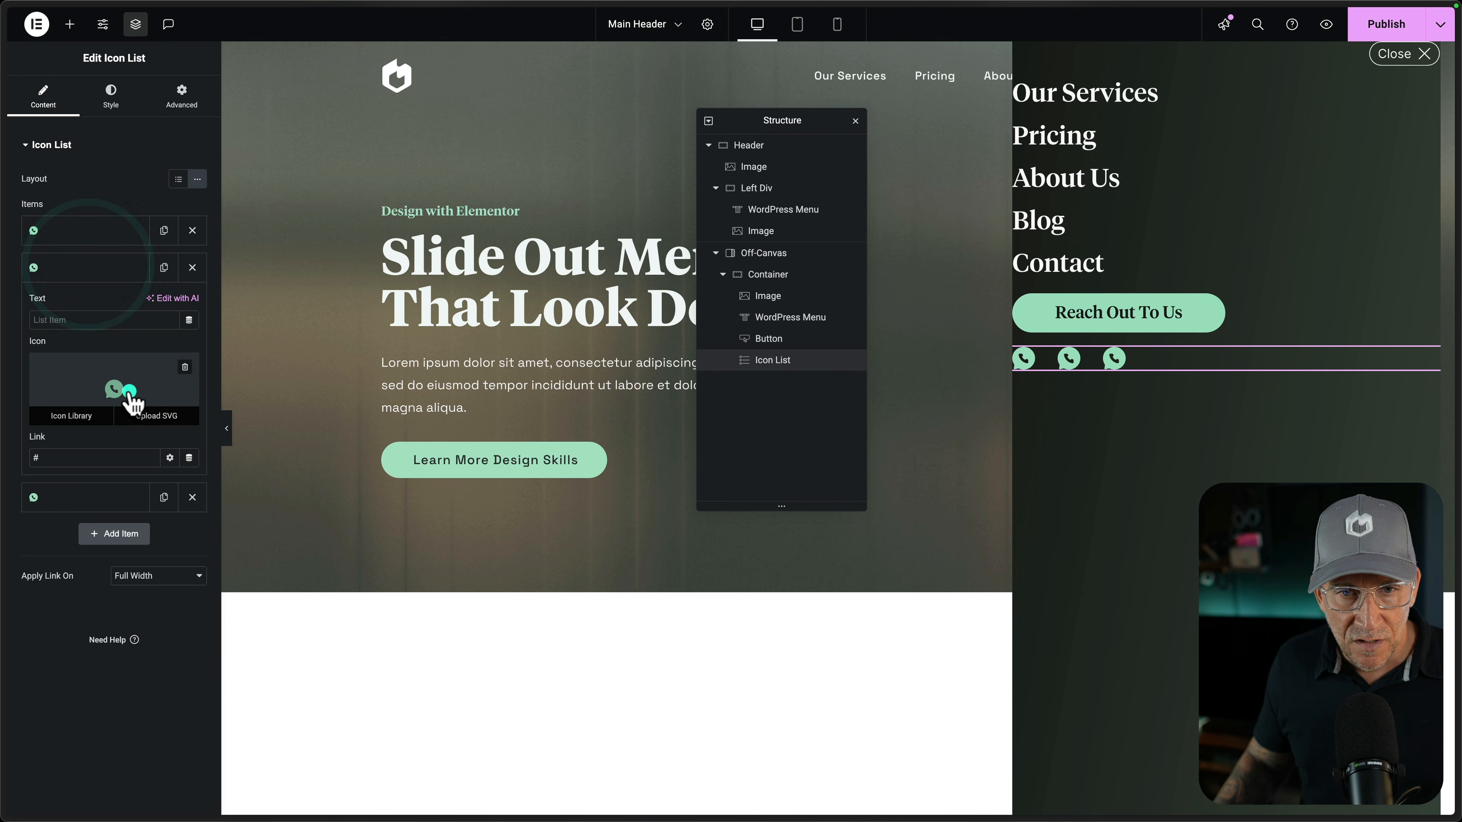
click(144, 416)
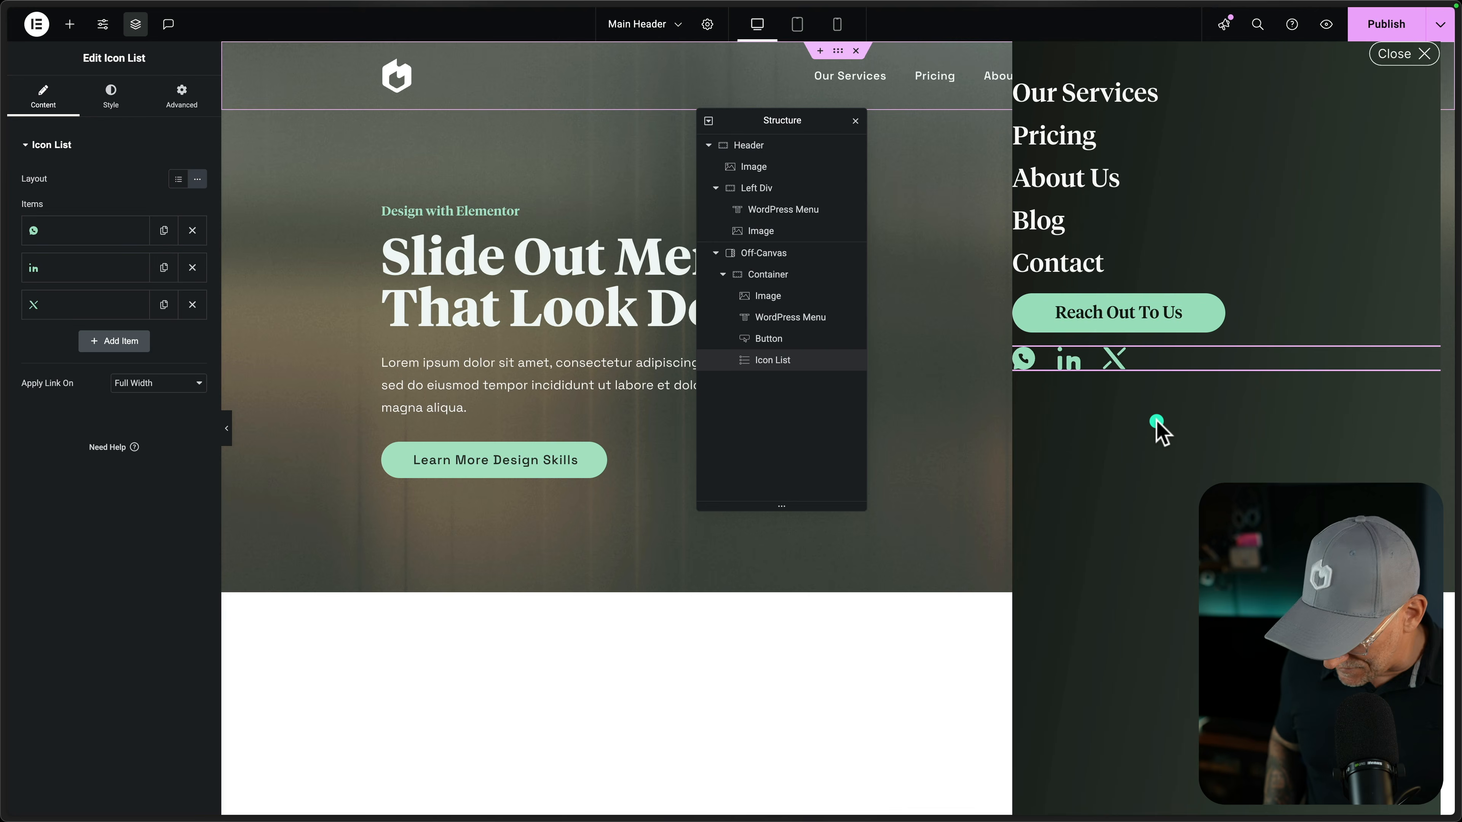
Check the More Links section in the Figma design and add an Accordion widget below the social icons in Elementor
key(ctrl+Right)
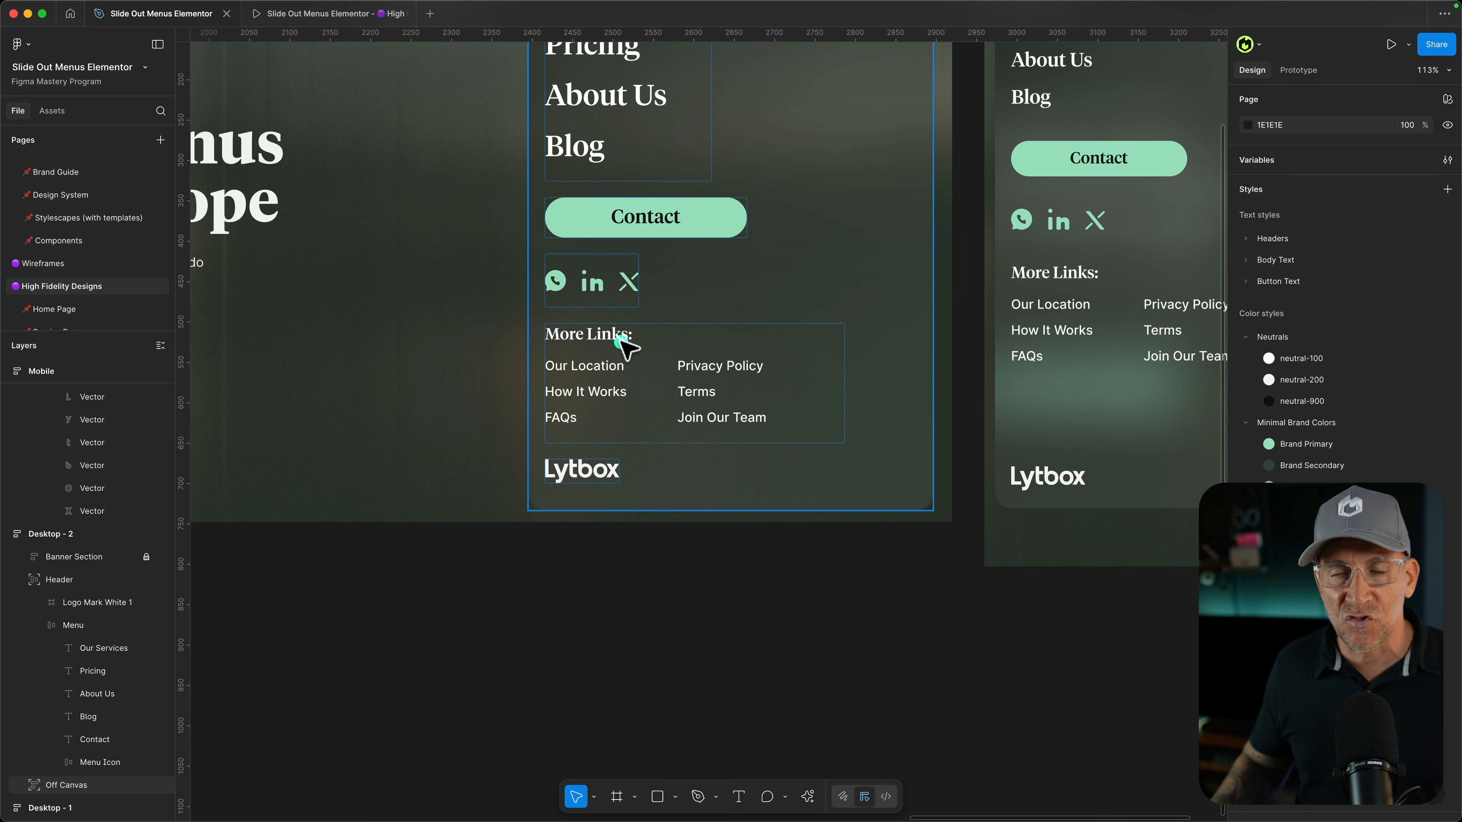
scroll(625, 346, up, 5)
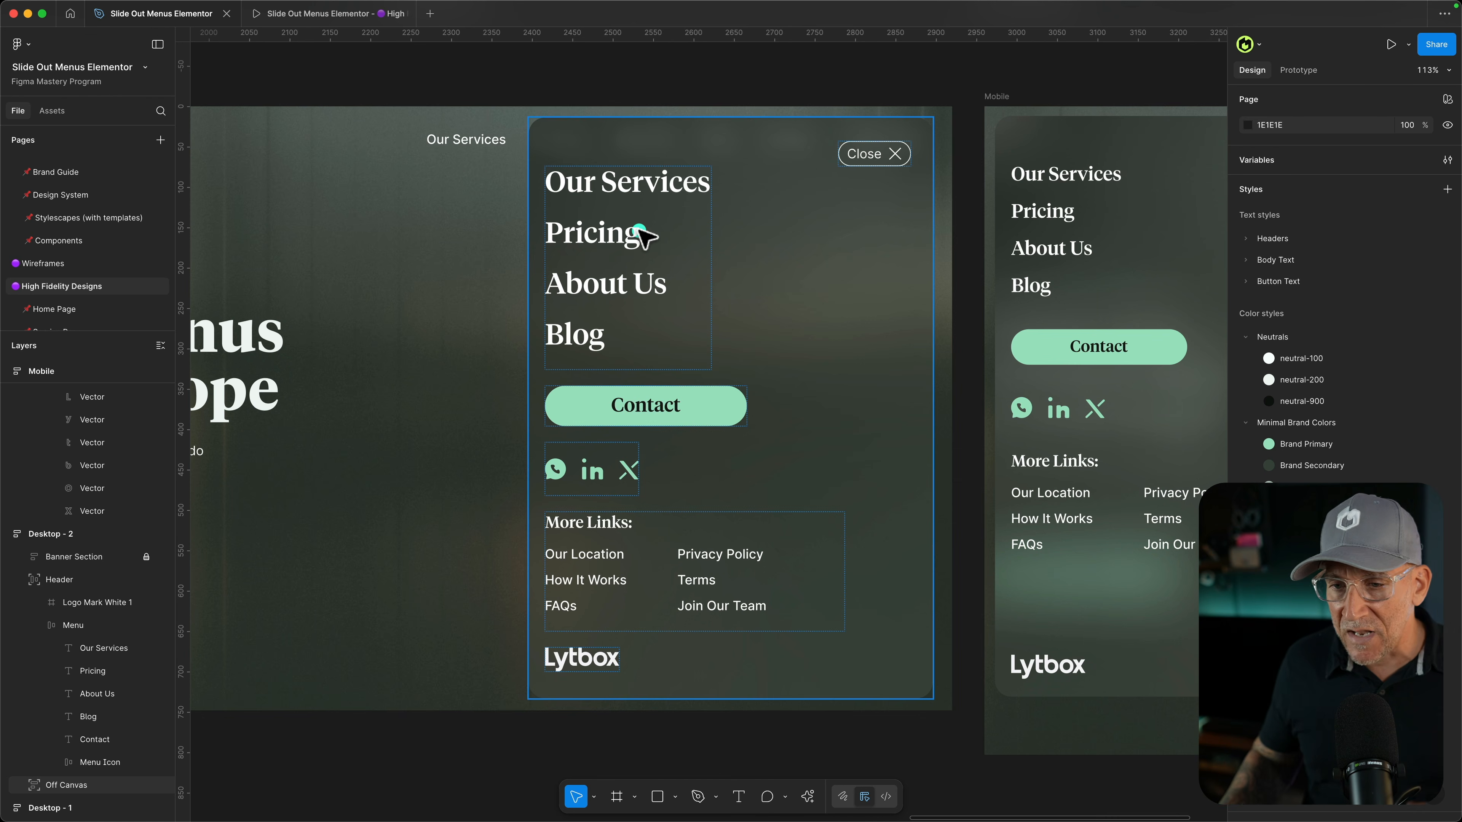
click(626, 294)
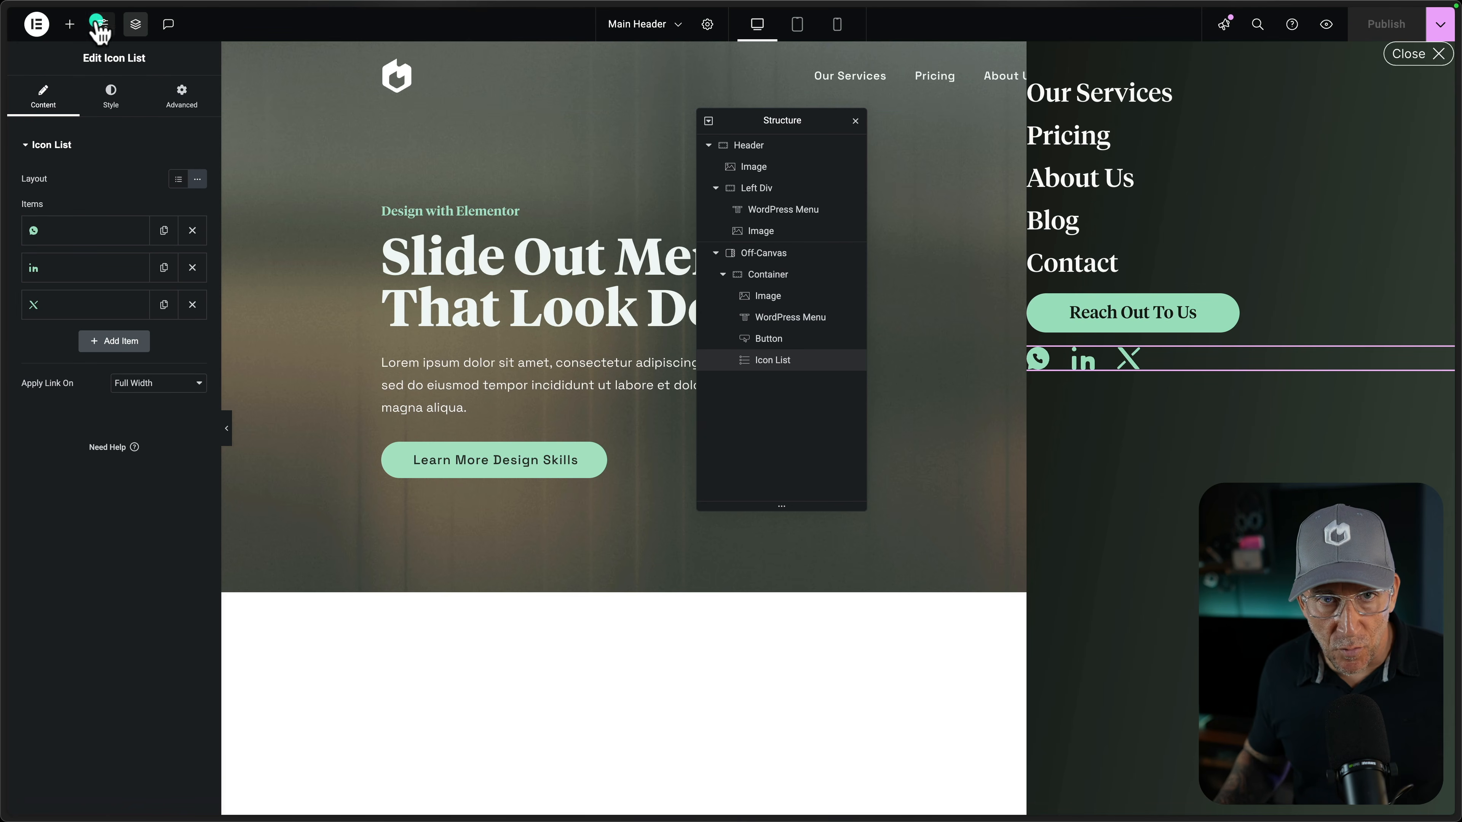
click(69, 24)
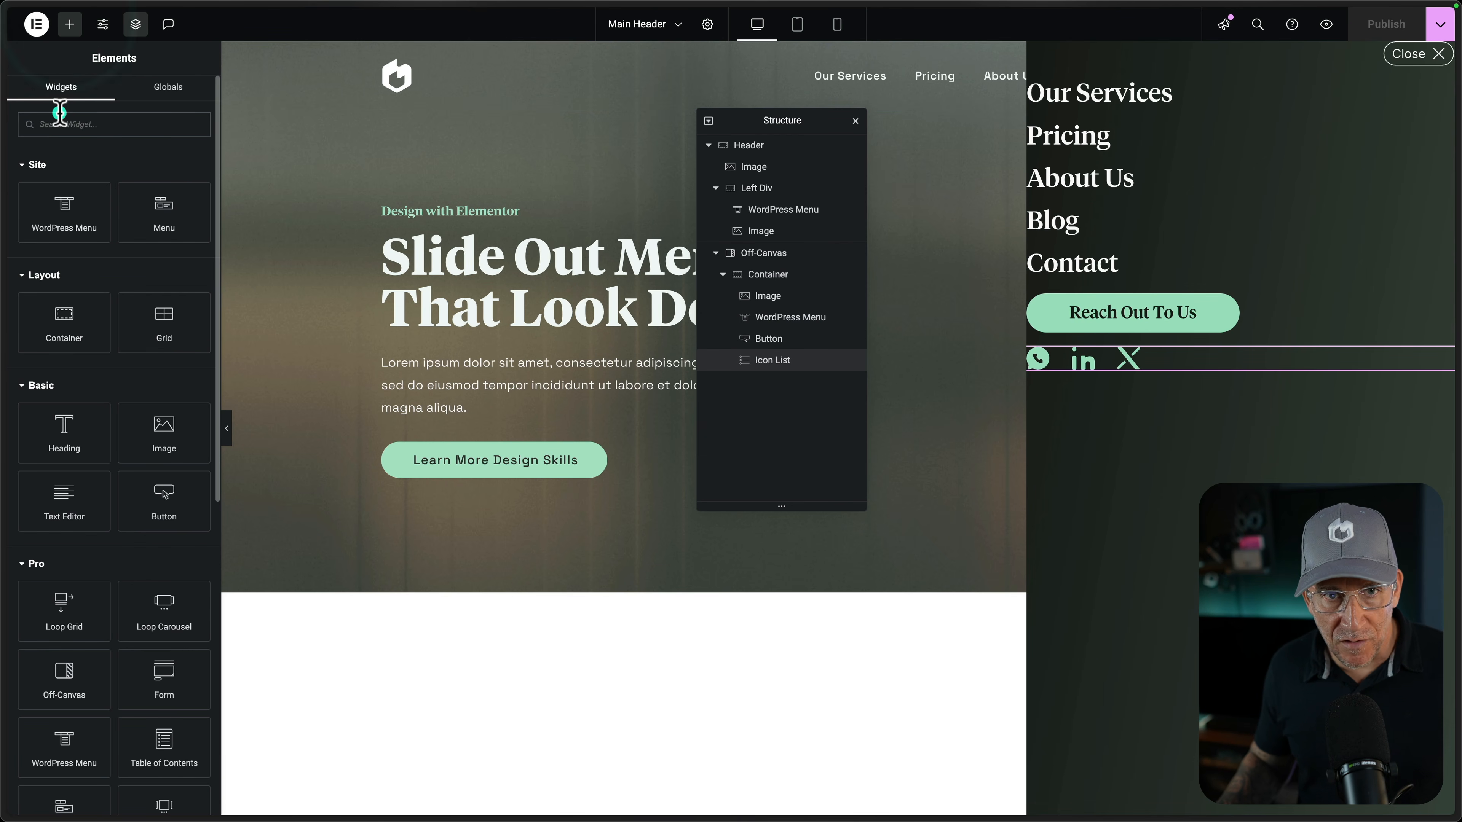
text(togg)
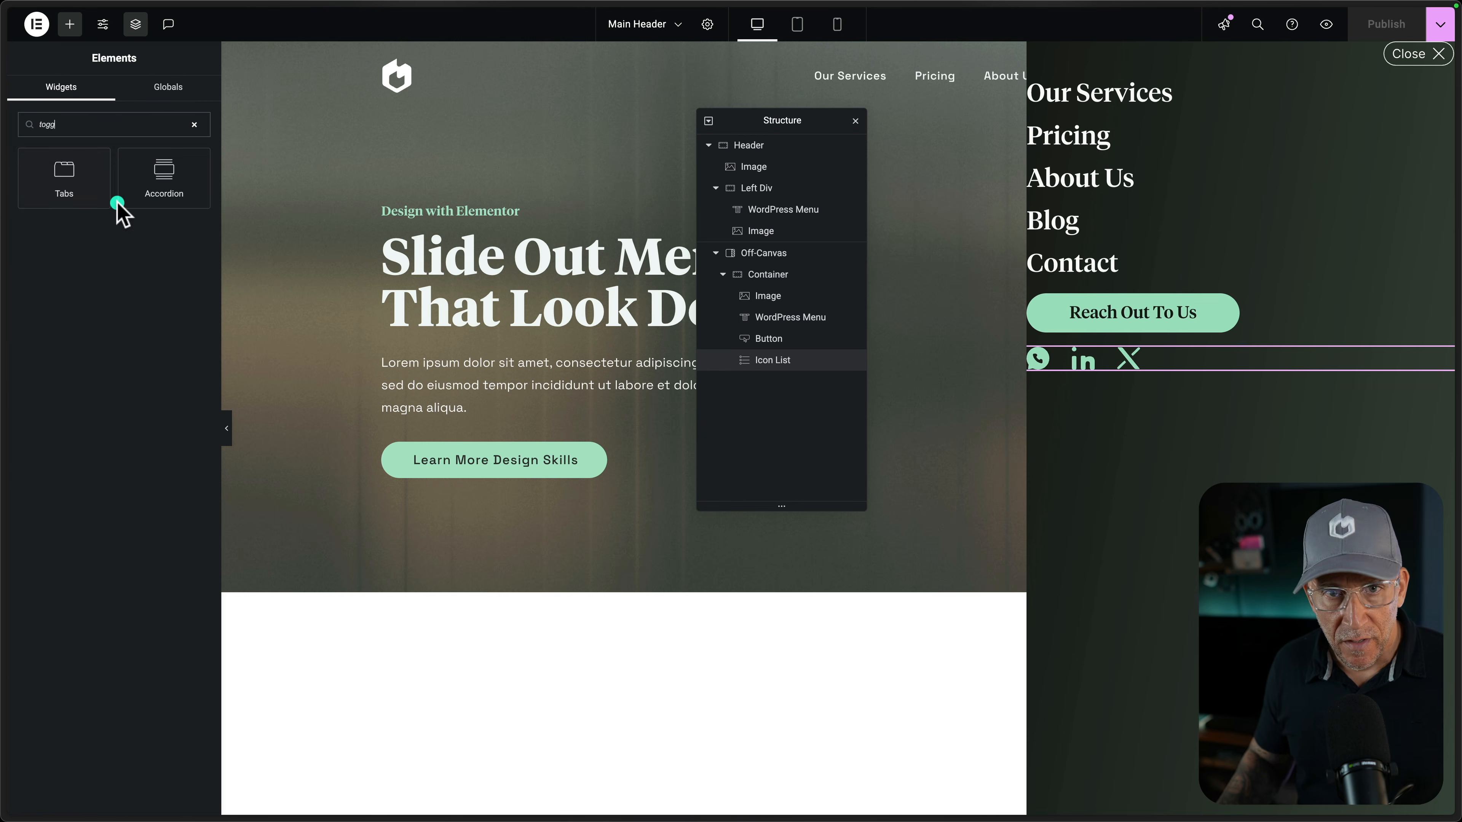
drag(147, 172, 1082, 377)
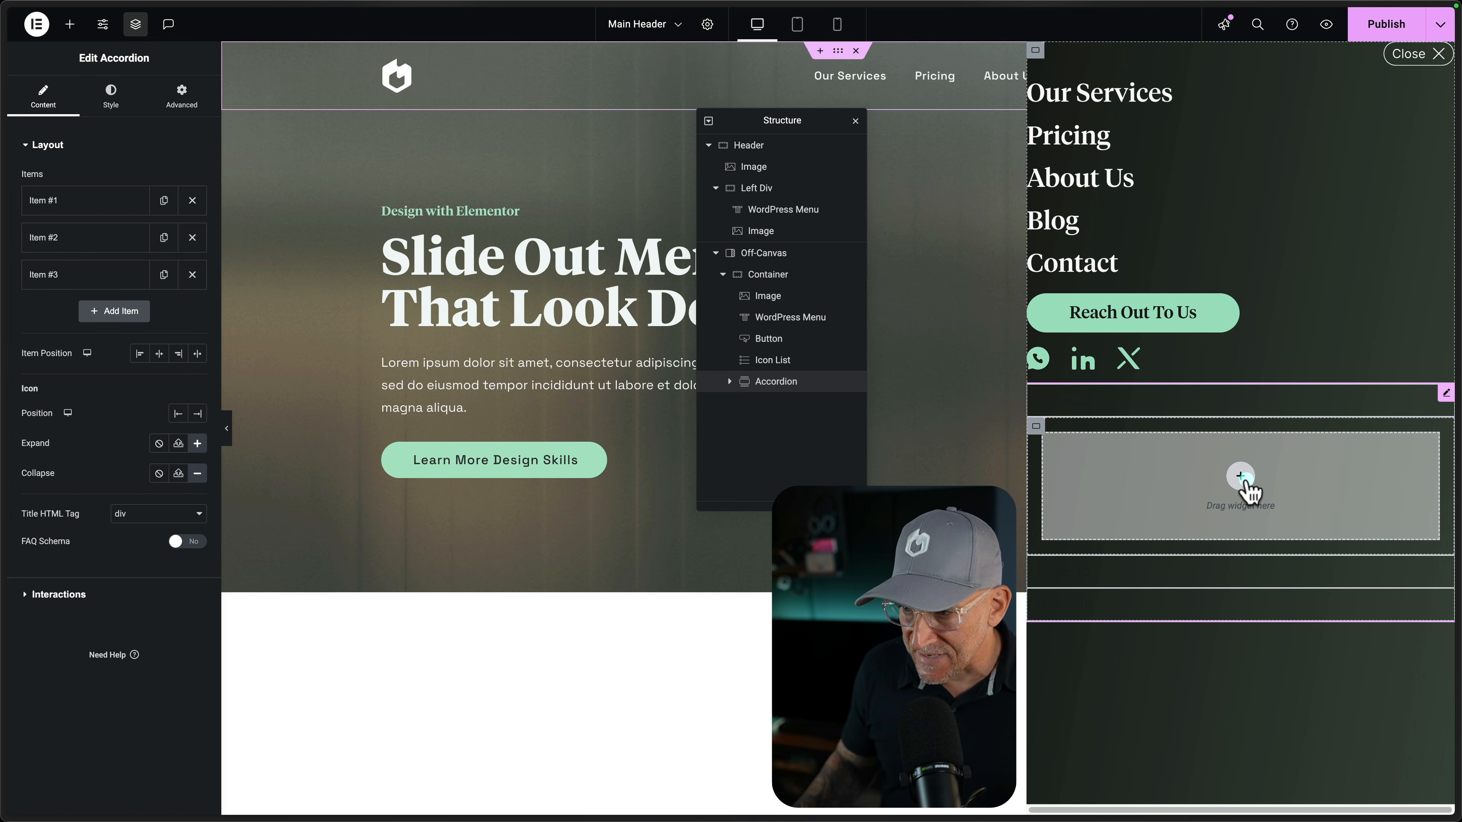
Remove the second and third accordion items and add an Icon List widget inside the remaining item
click(92, 199)
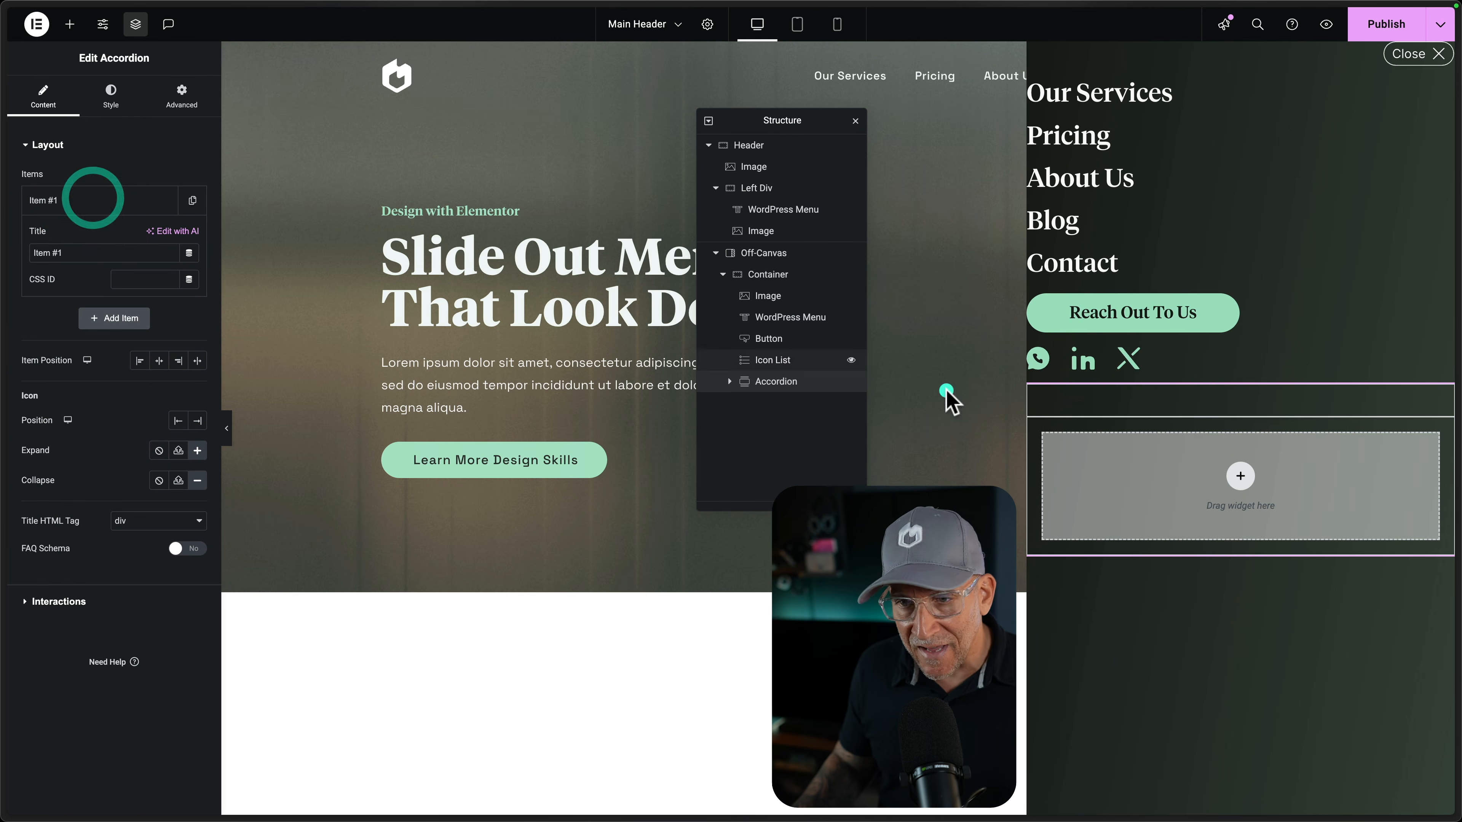
click(1242, 476)
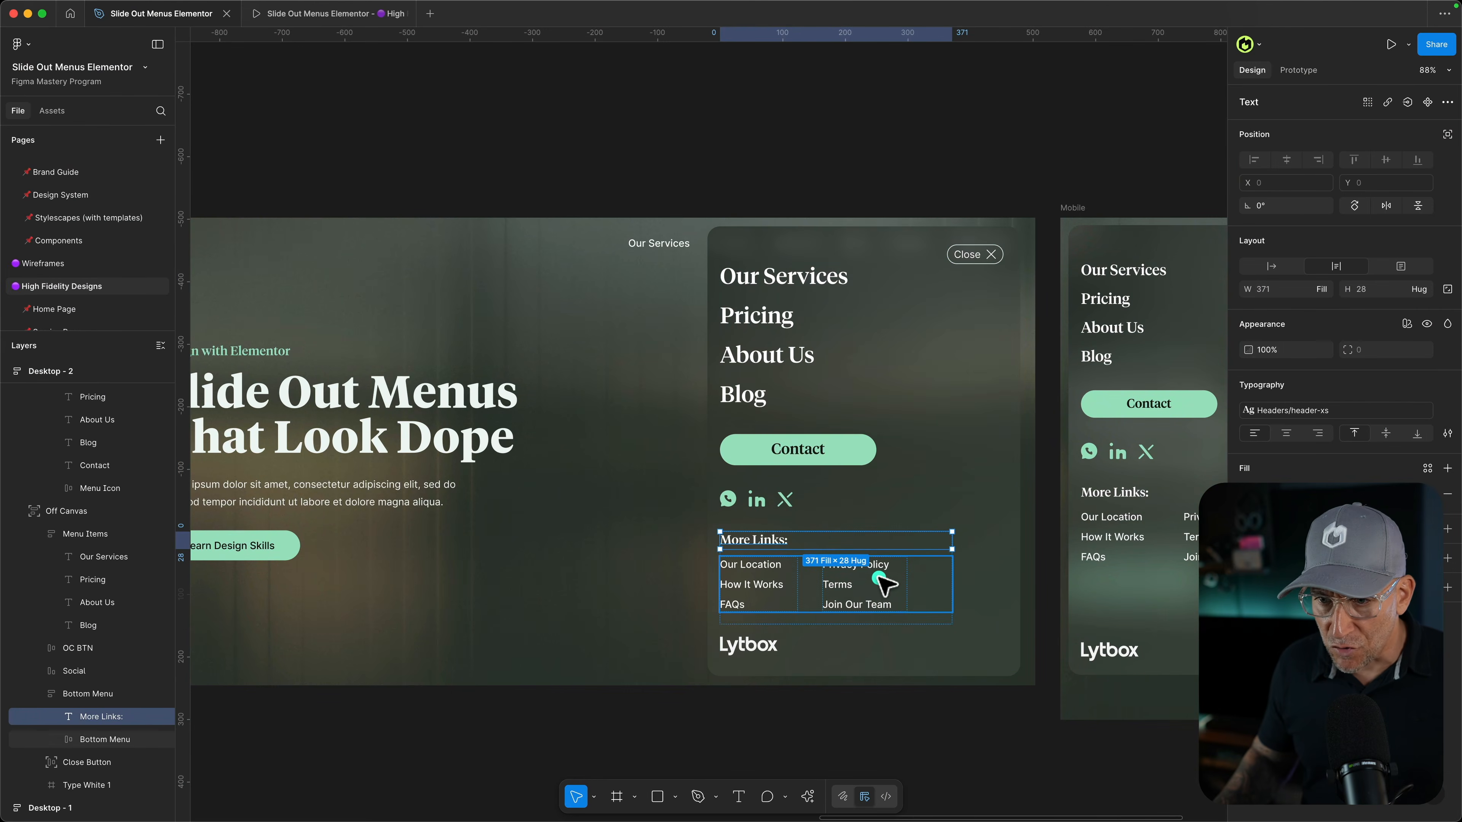
scroll(833, 582, up, 3)
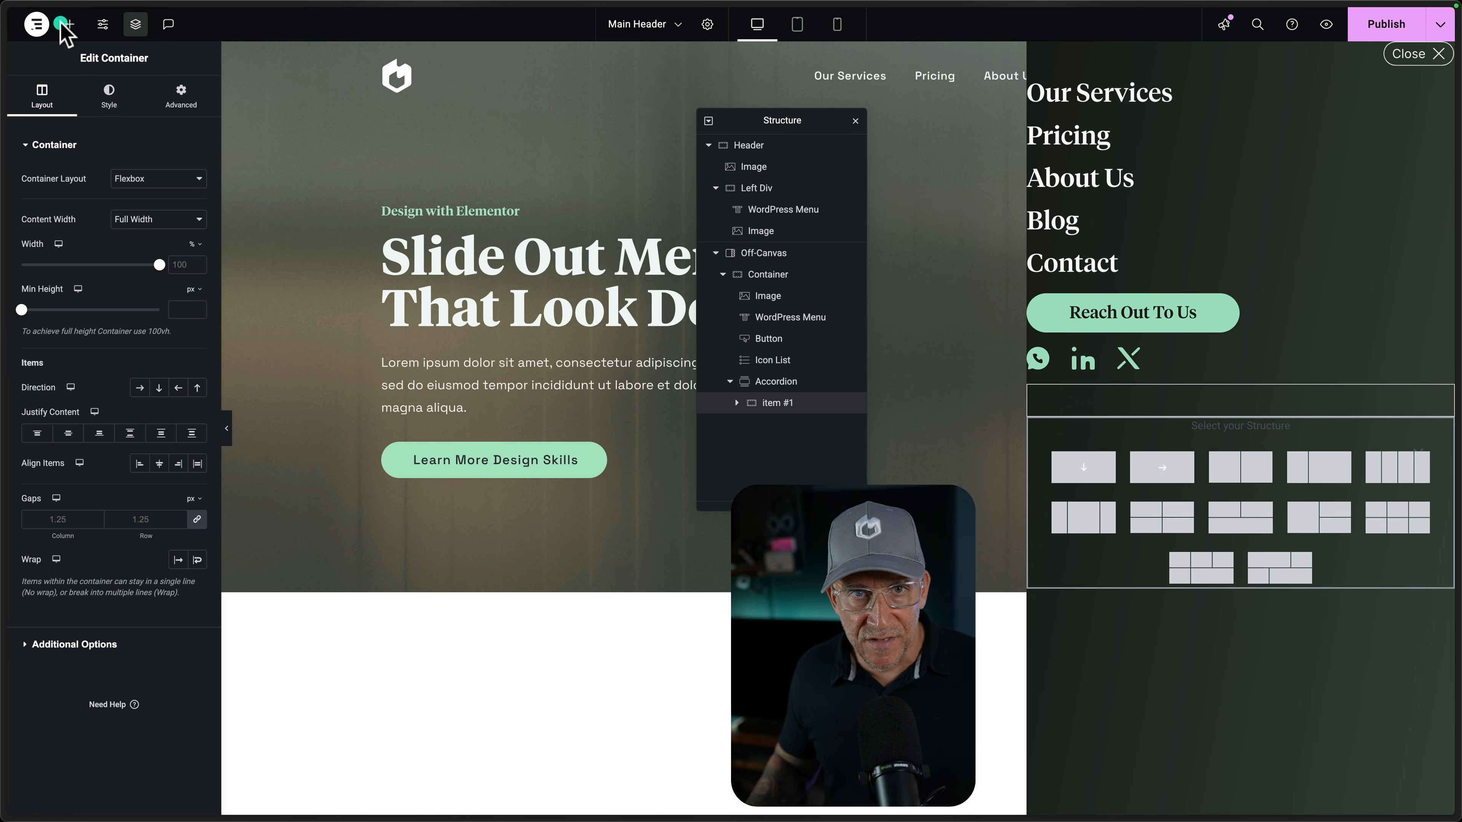
click(68, 24)
text(id)
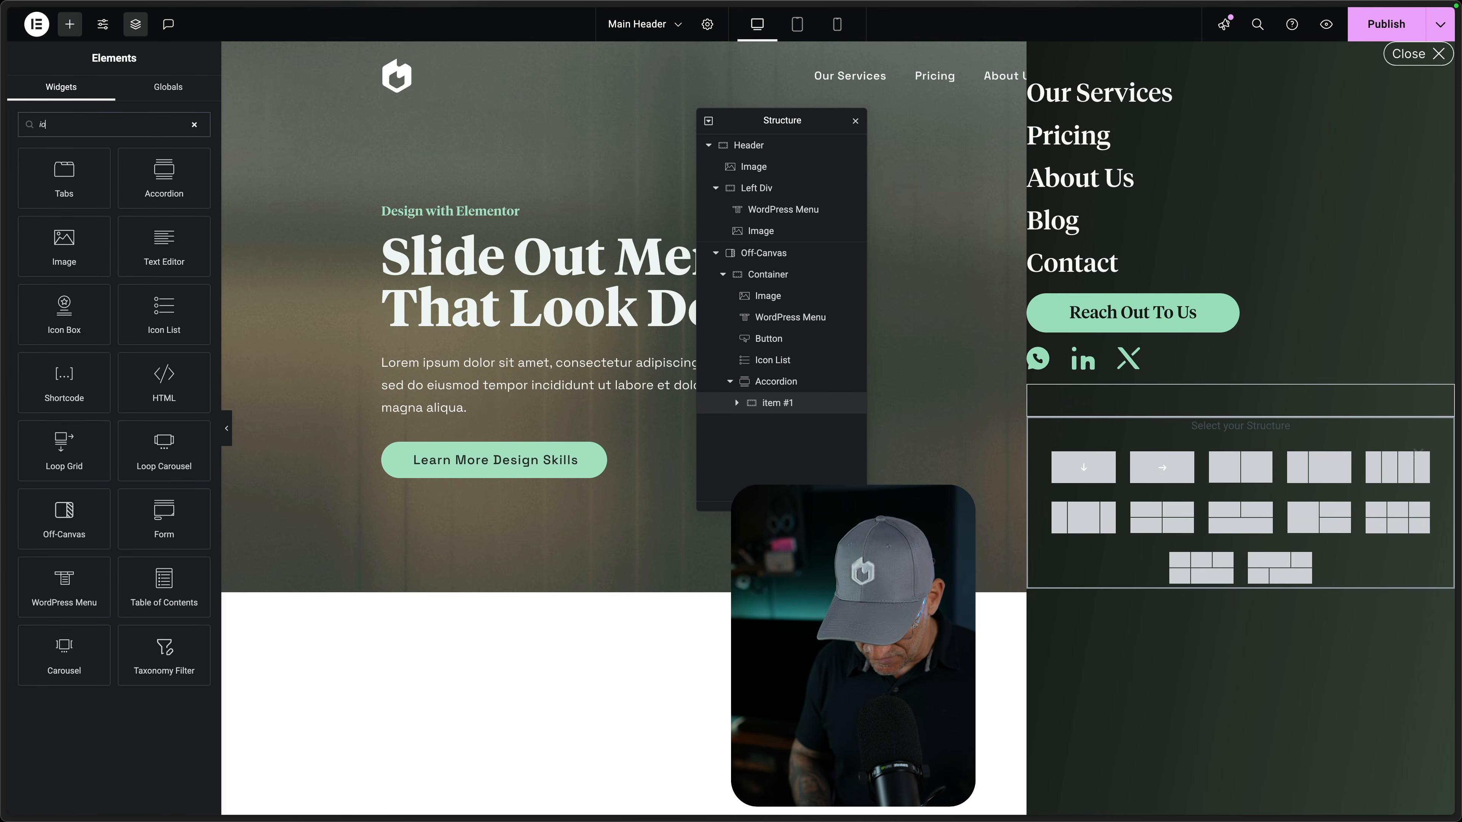
key(BackSpace)
text(con)
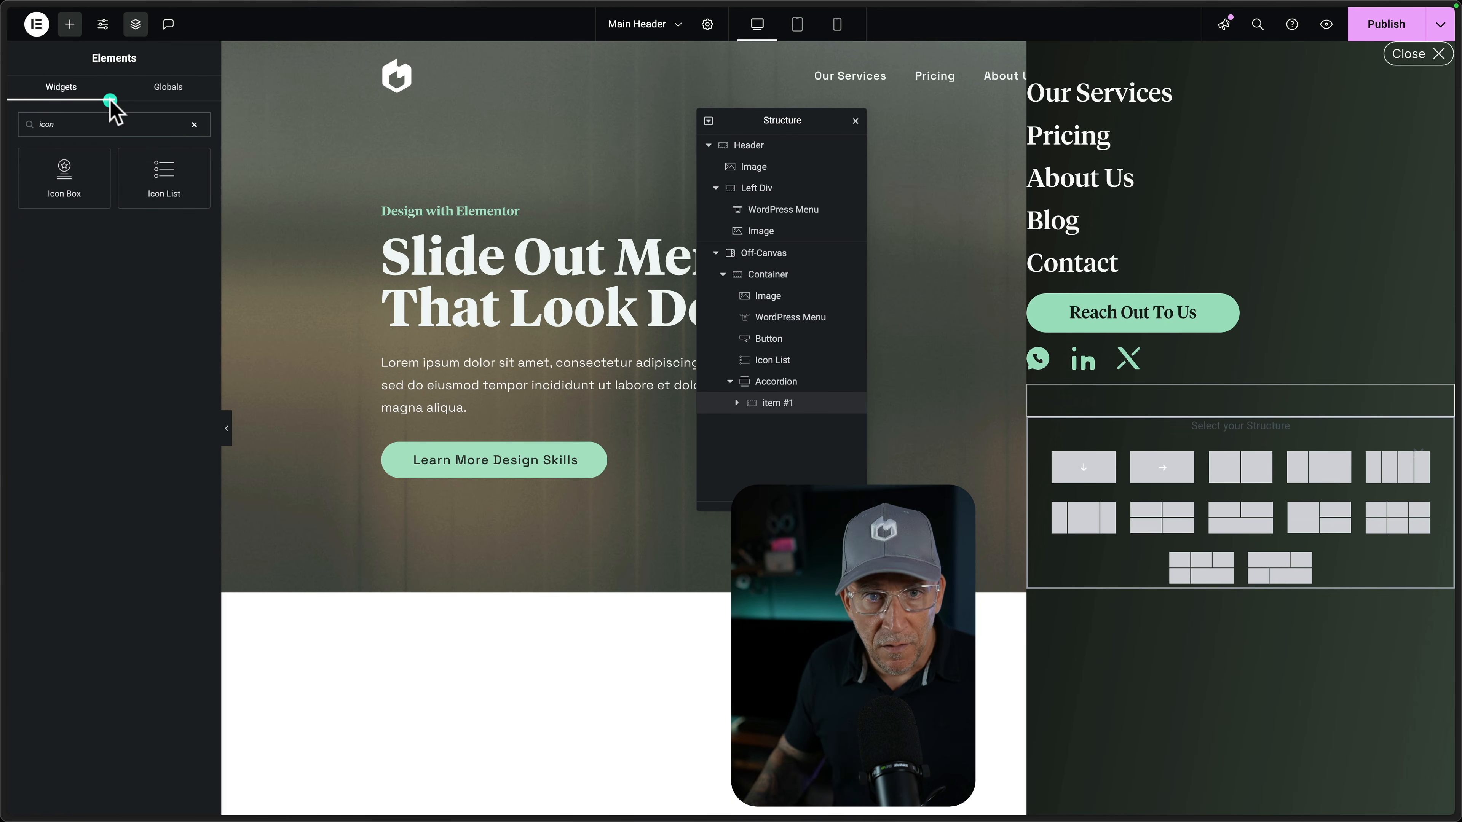
click(167, 191)
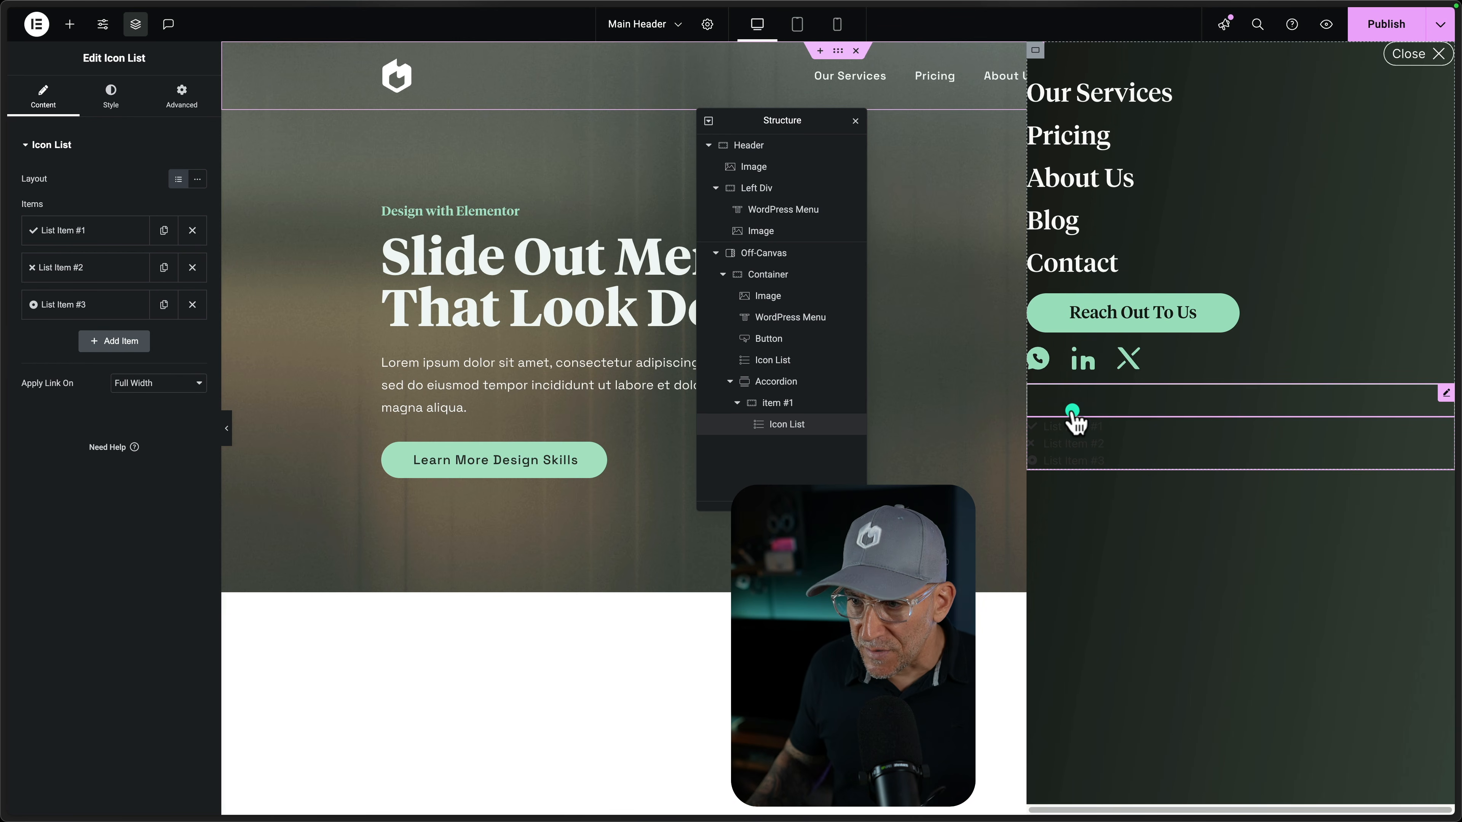
Set the title of the accordion's only item to "More Links:"
click(1094, 405)
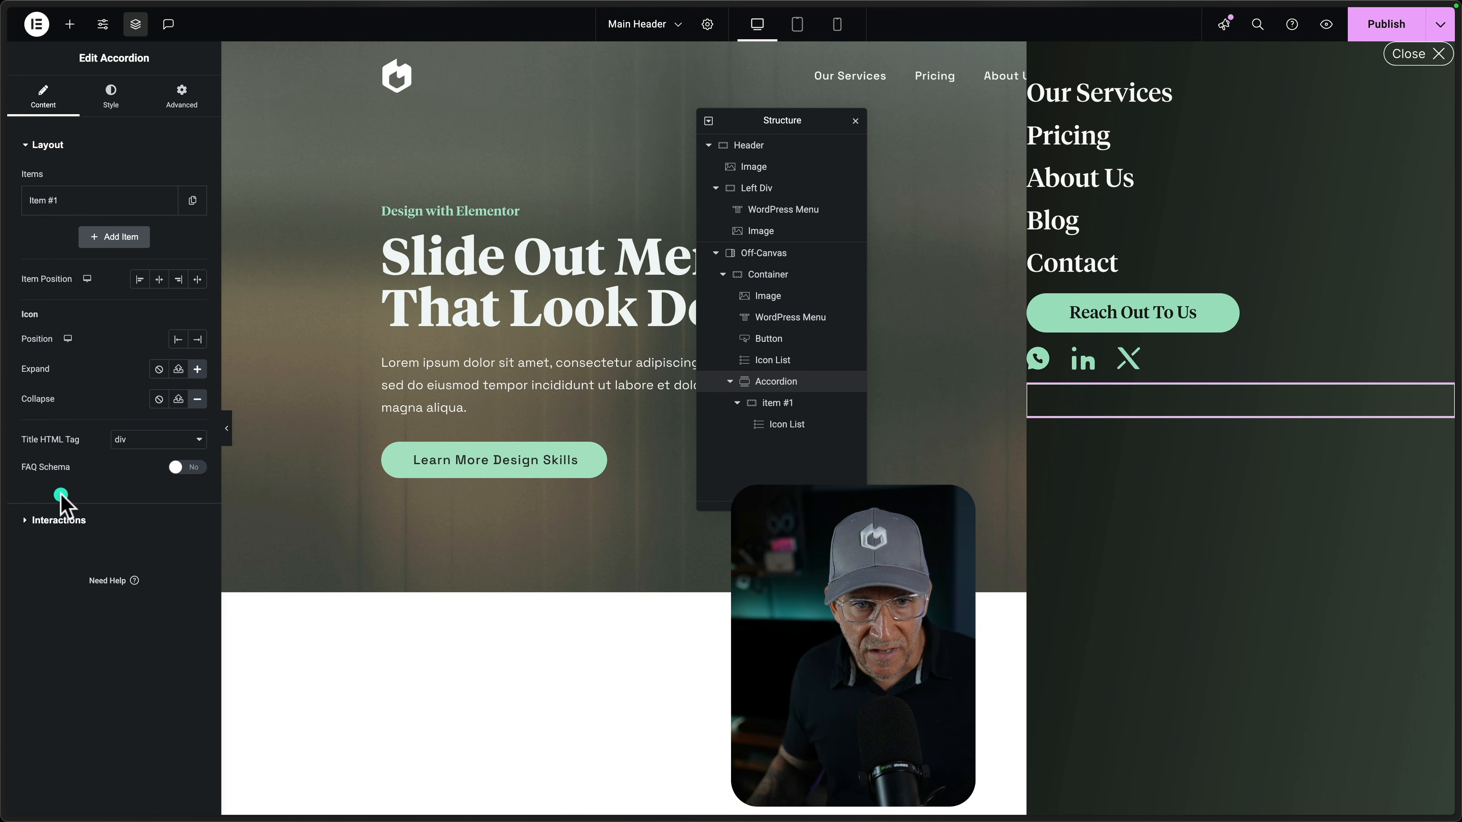
click(78, 202)
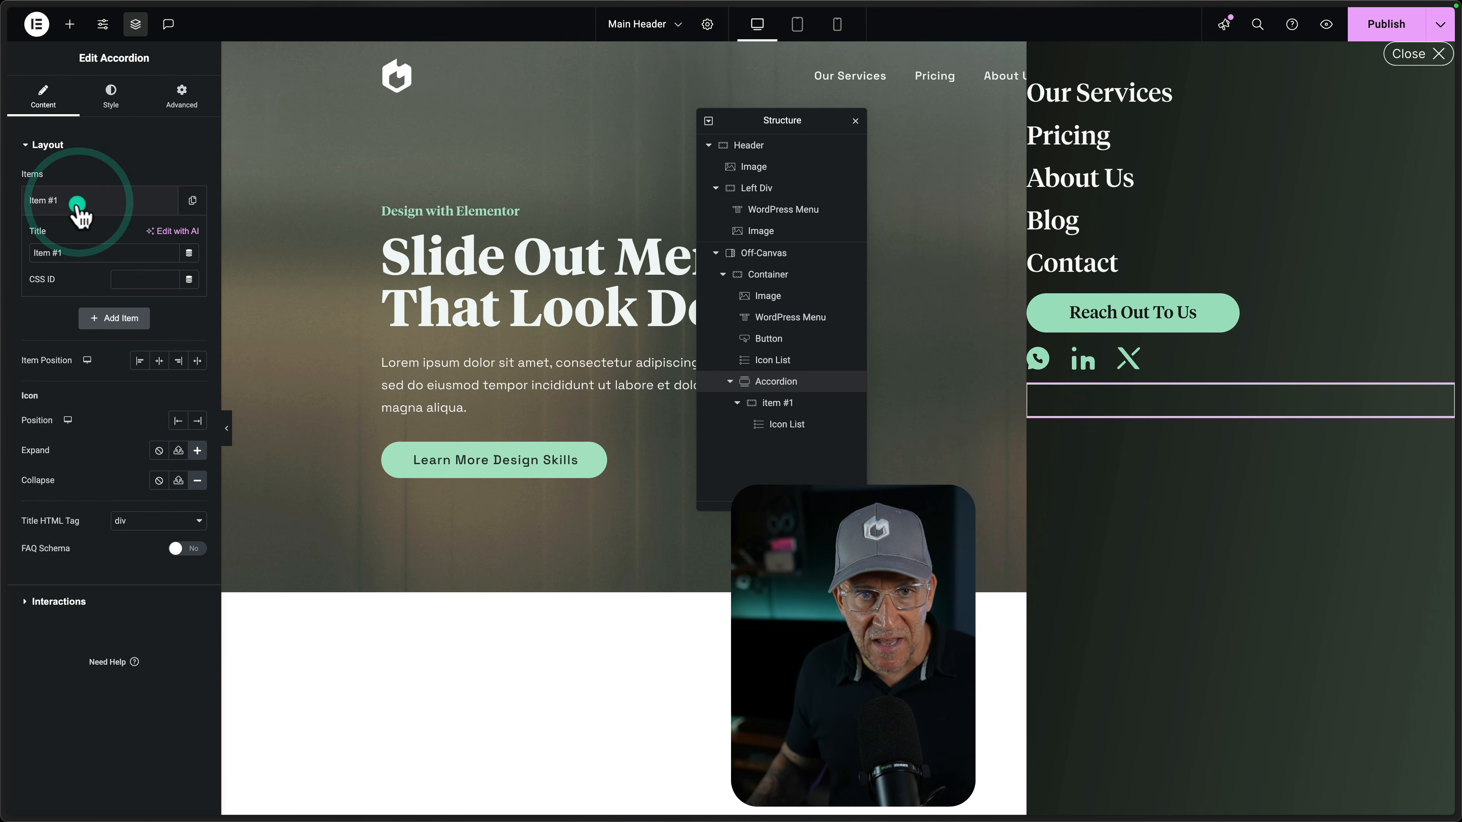
drag(75, 253, 25, 244)
text(More Links:)
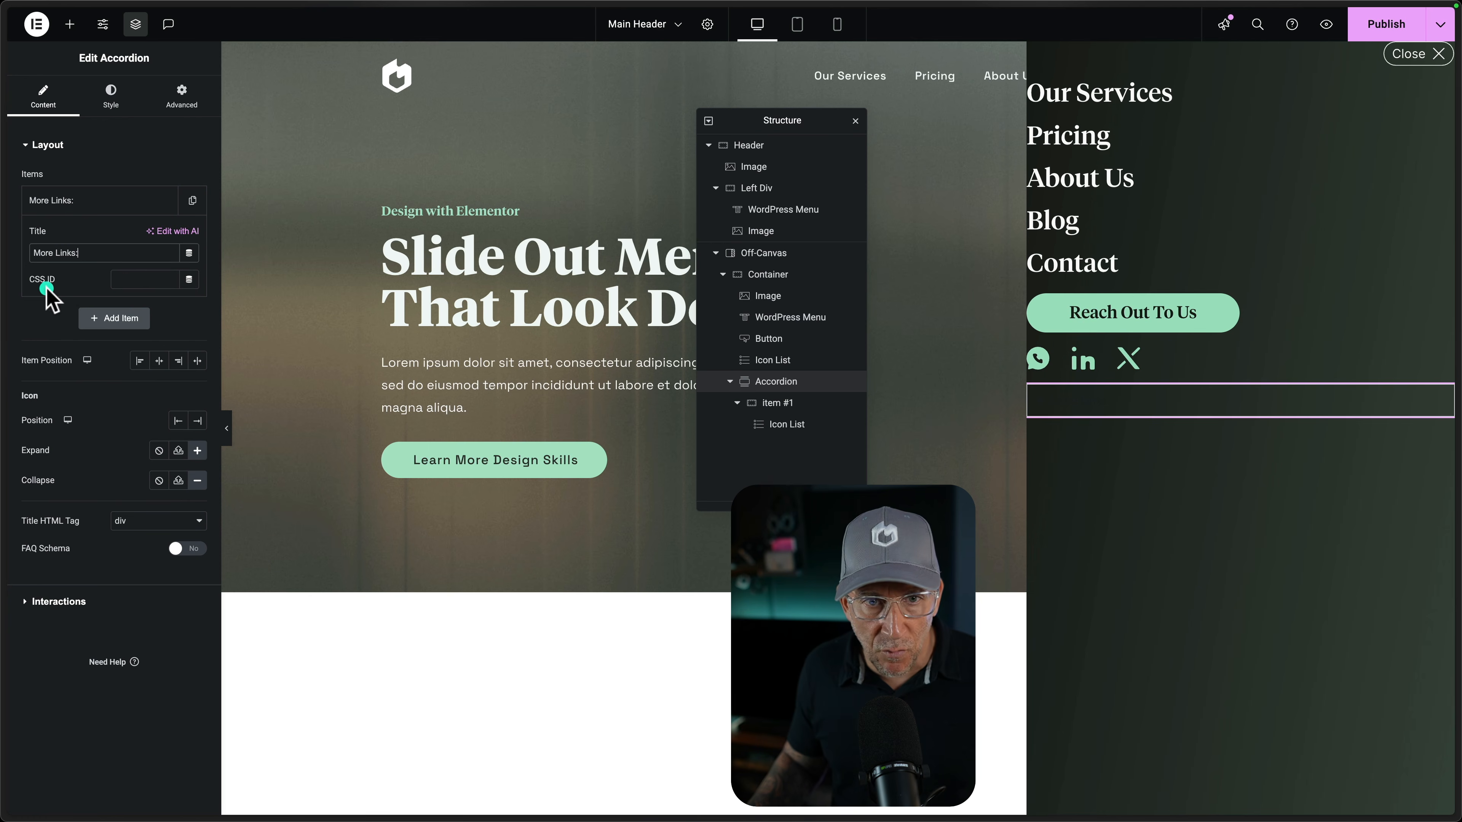
Apply a global header font to the accordion's title and set its normal color to the global white
click(115, 93)
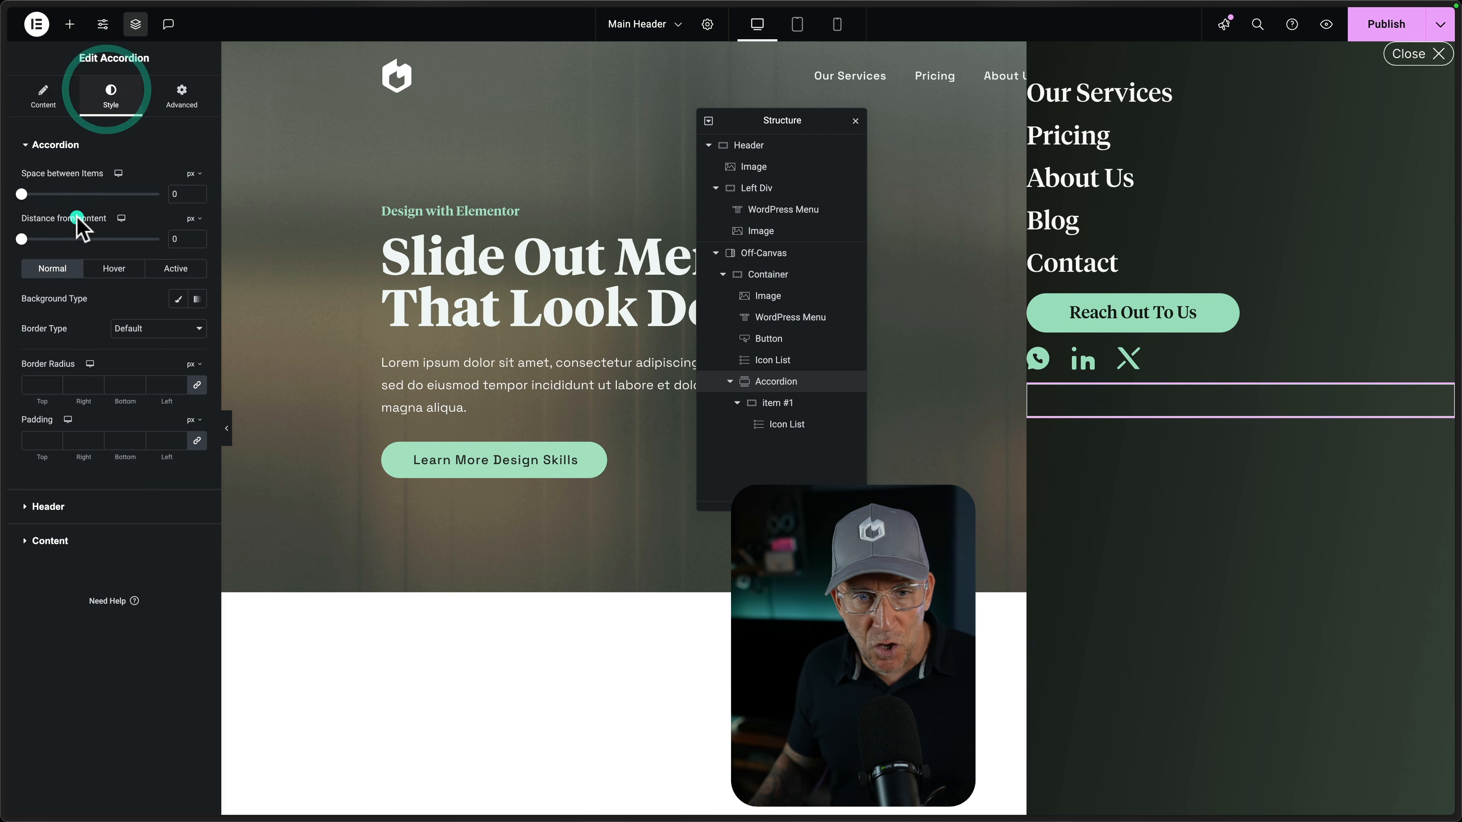
click(63, 513)
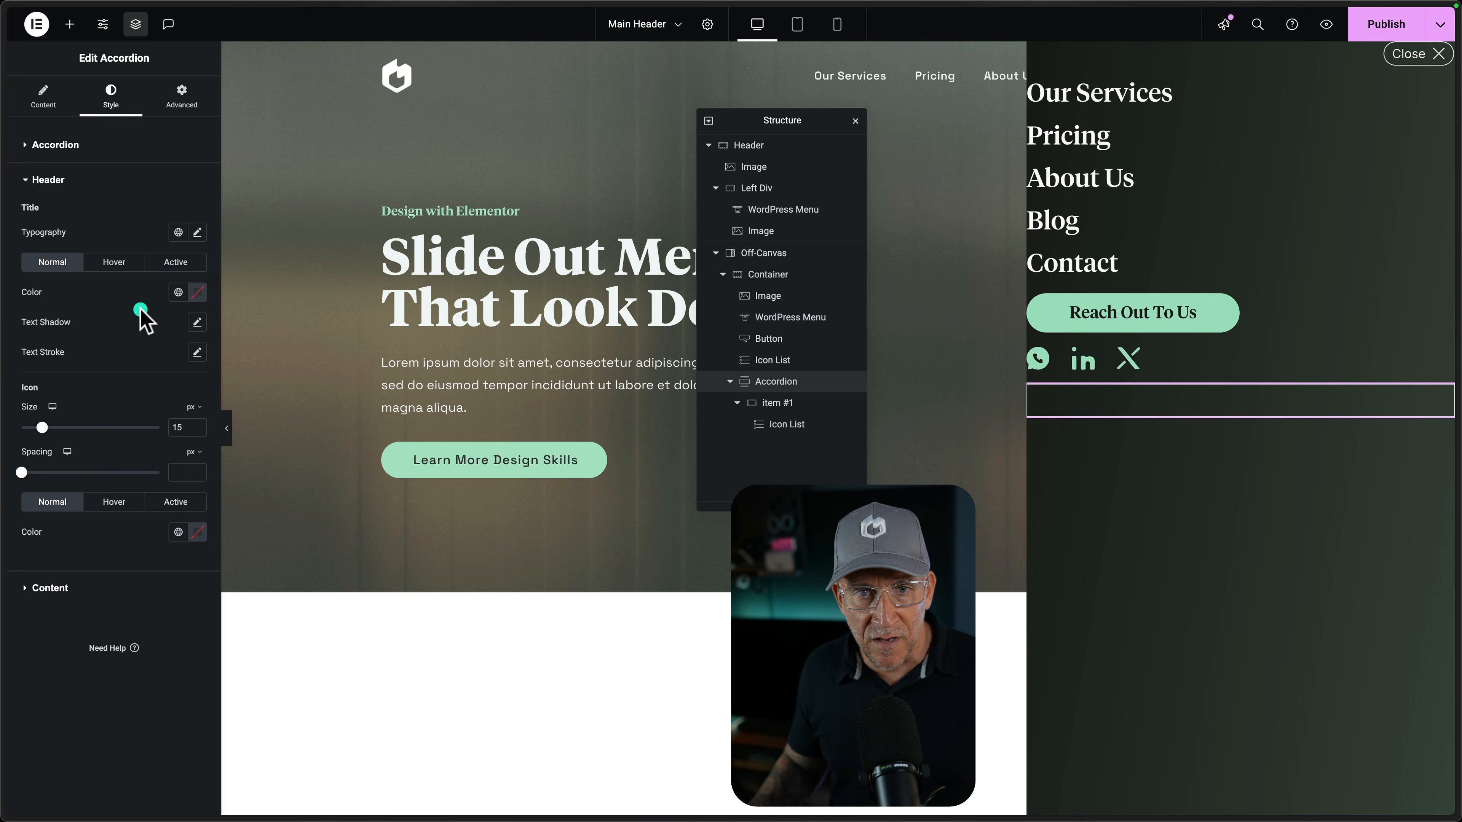
click(178, 236)
scroll(156, 420, down, 3)
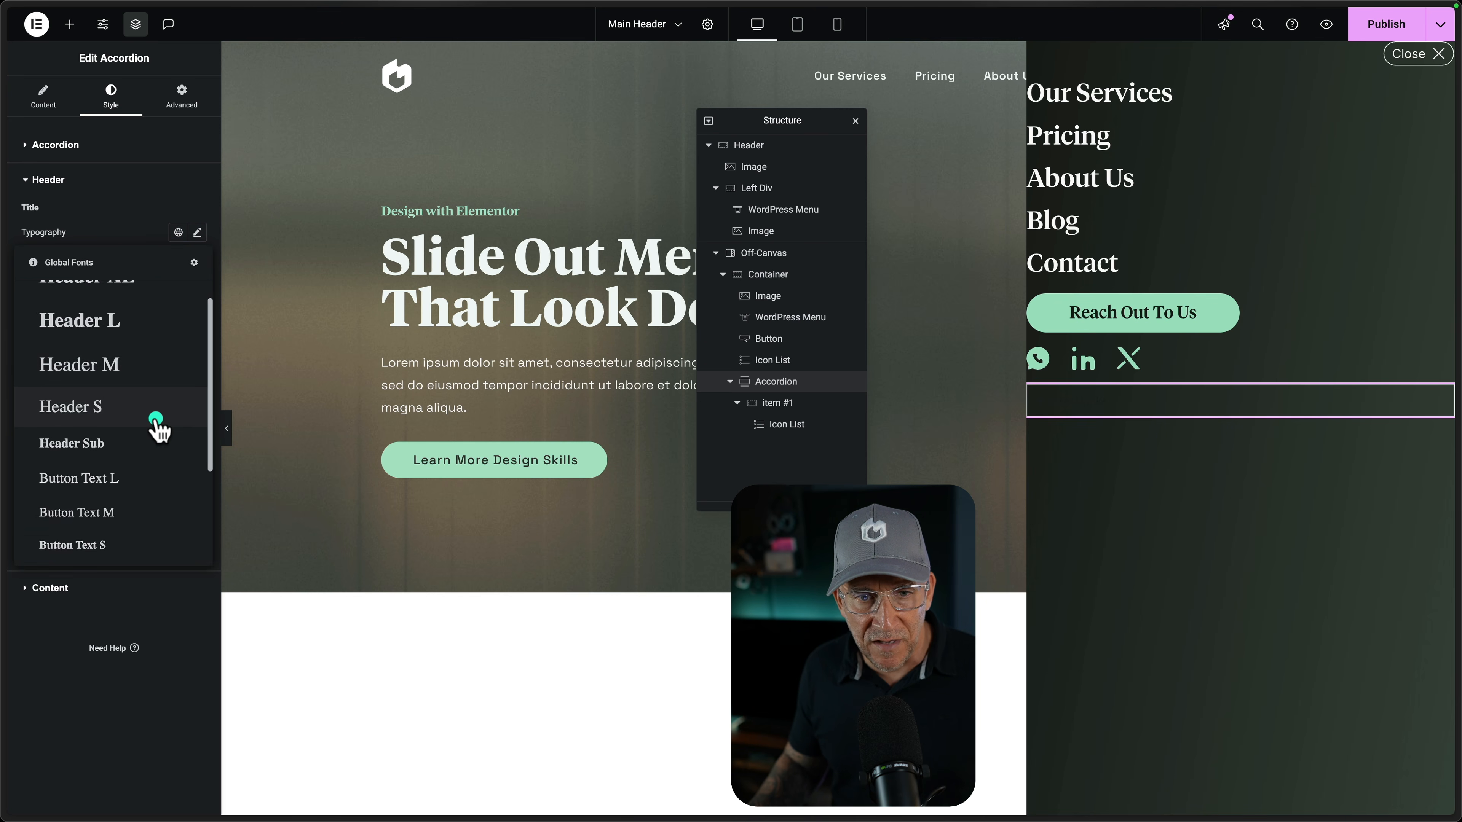
click(108, 338)
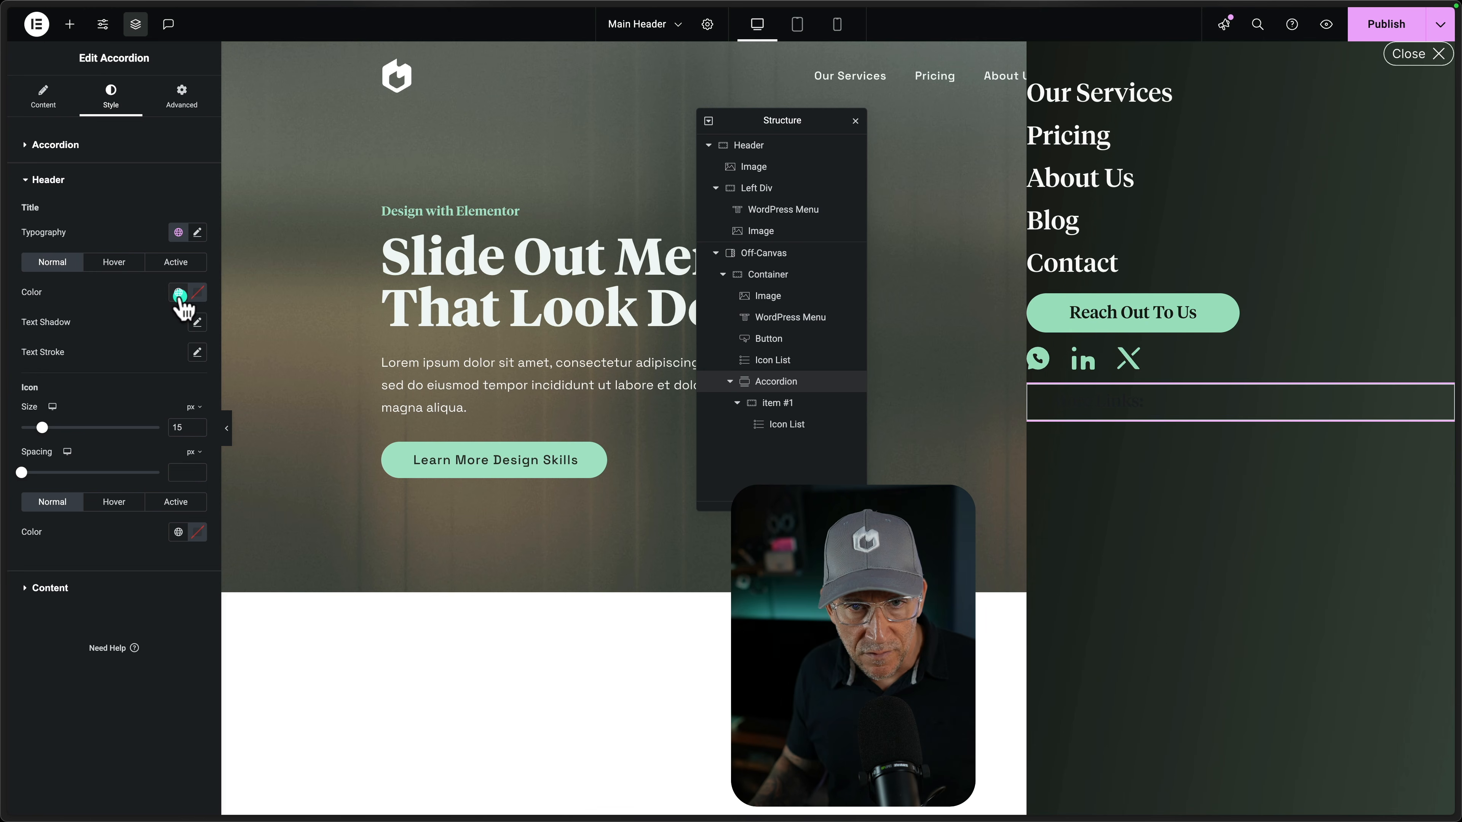
click(178, 295)
click(105, 353)
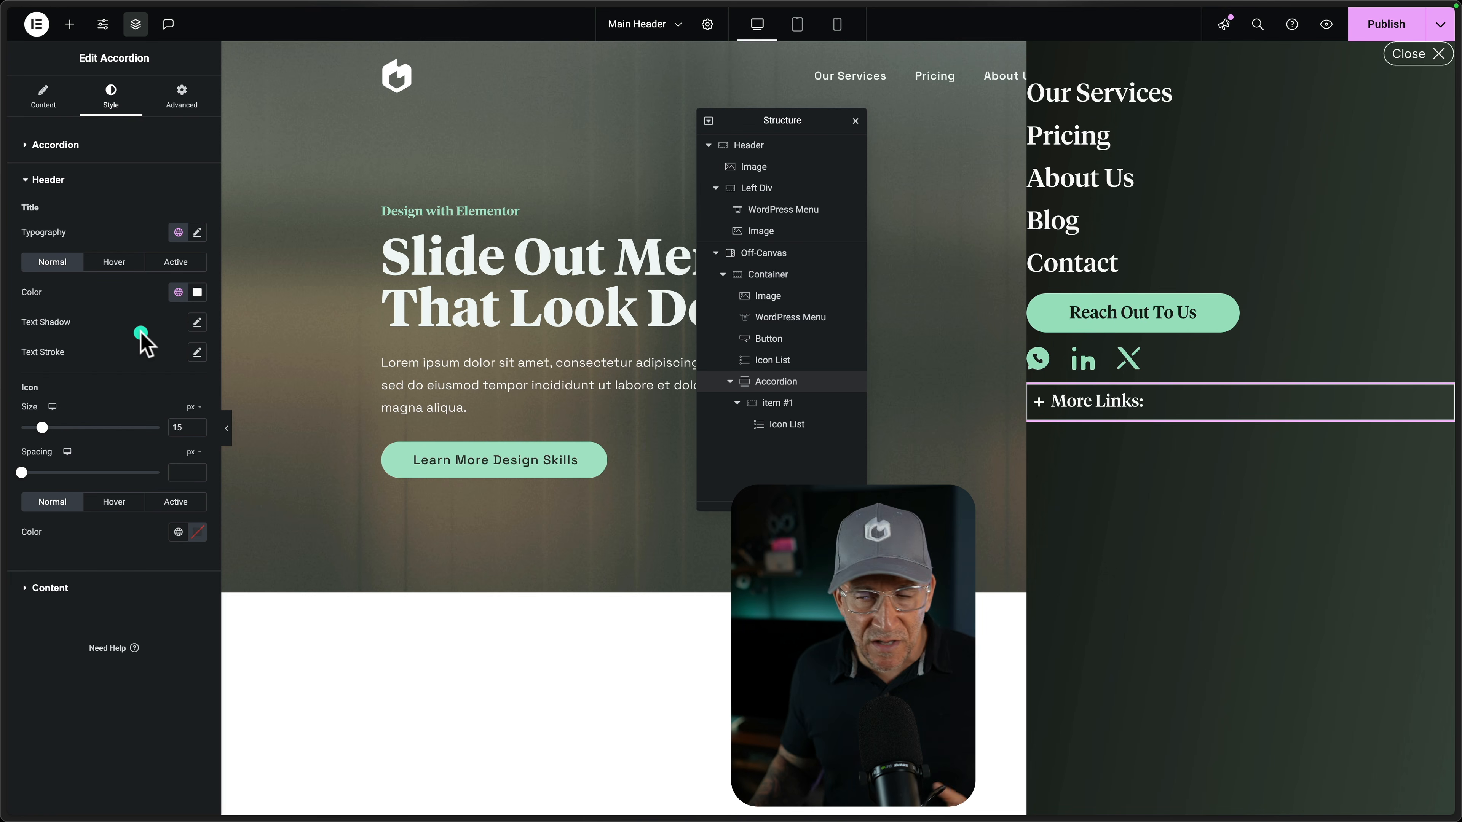
Set the accordion's item position to Start, its icon position to End, and its animation duration to 200 ms
click(52, 144)
click(50, 144)
click(50, 144)
click(48, 94)
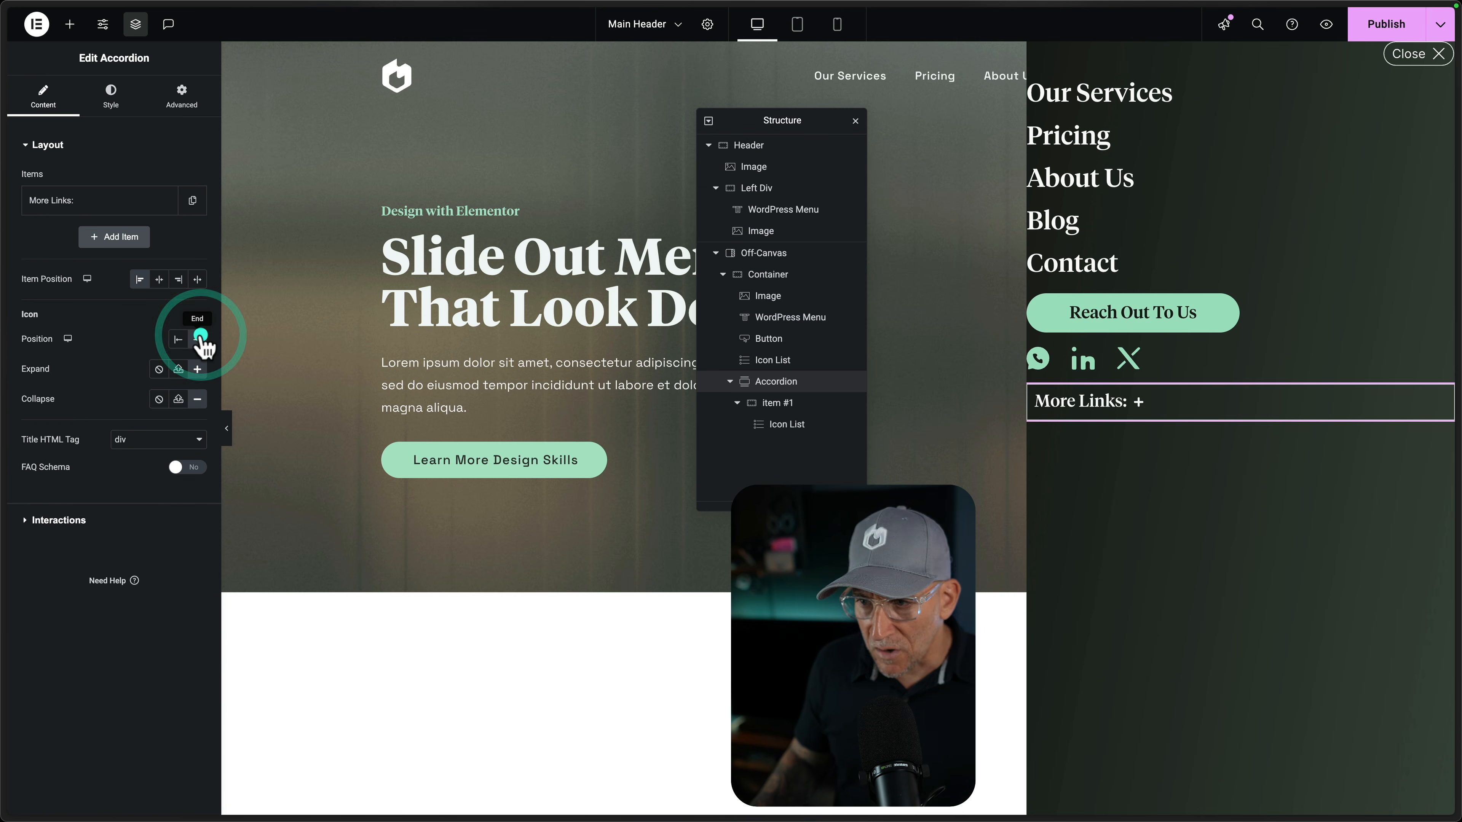
click(162, 225)
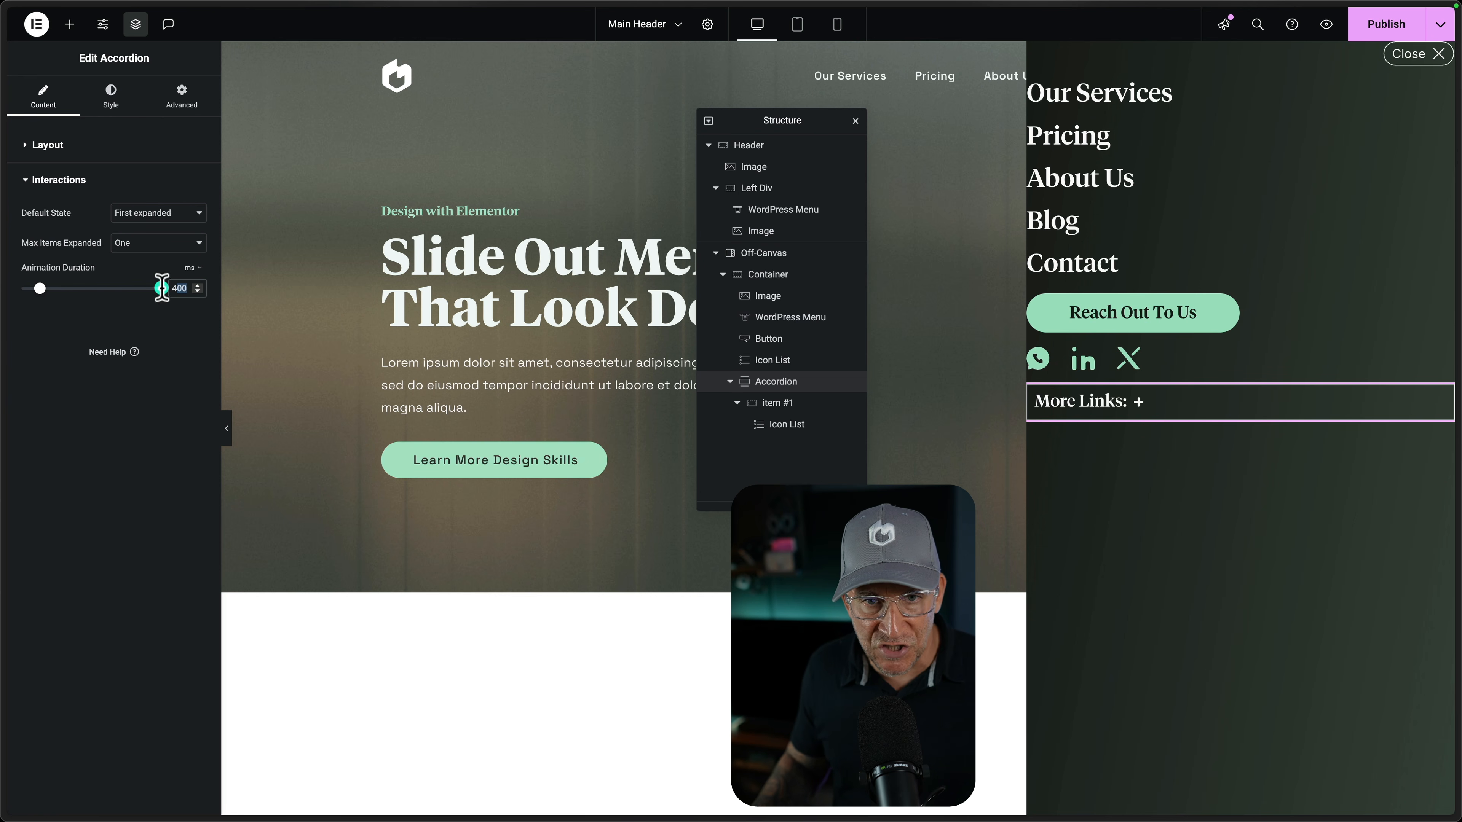
text(20)
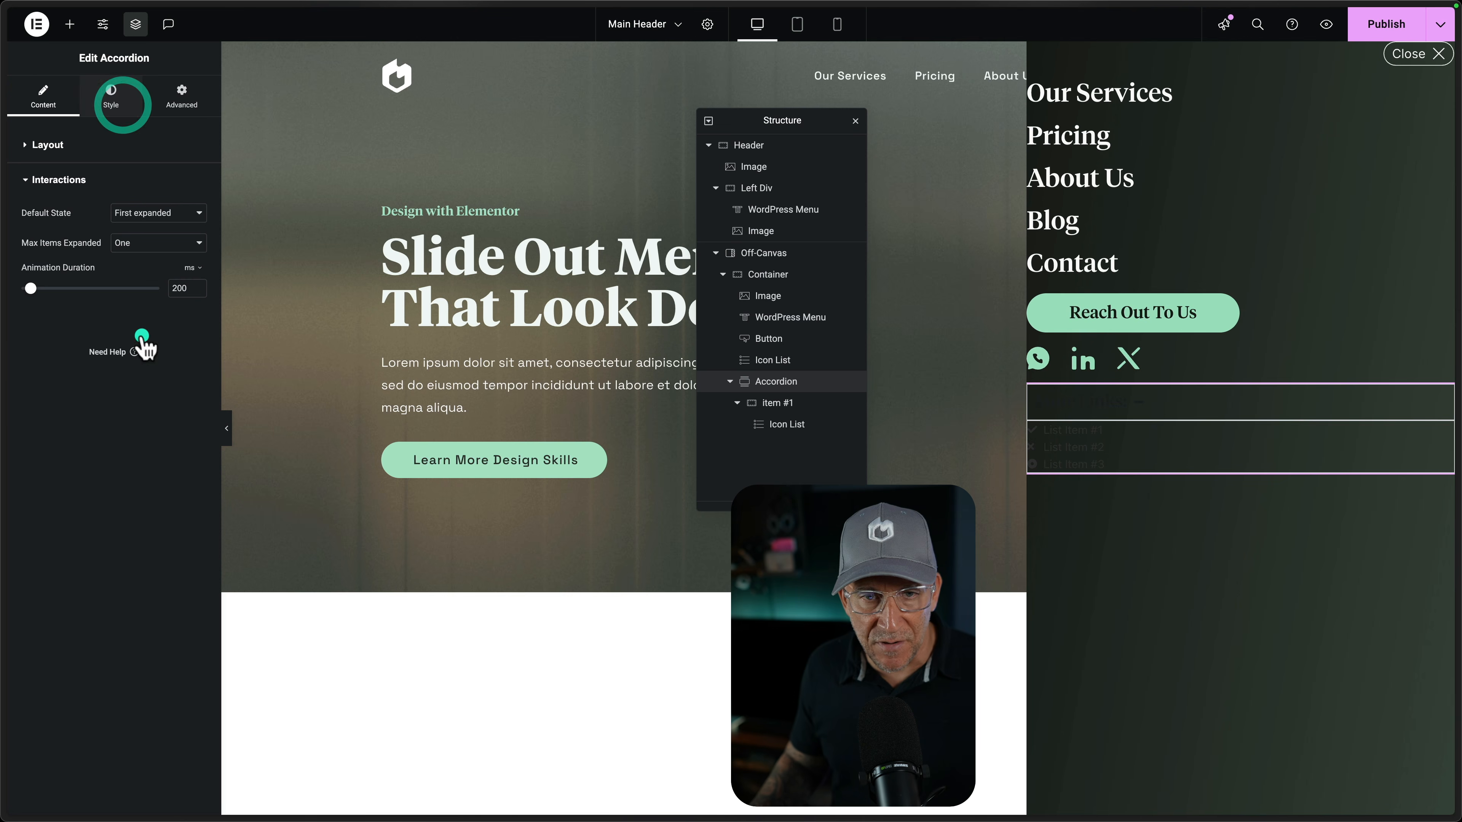
Set the expanded accordion title's color to the global white and assign a semi-transparent global color to its Hover state
click(117, 113)
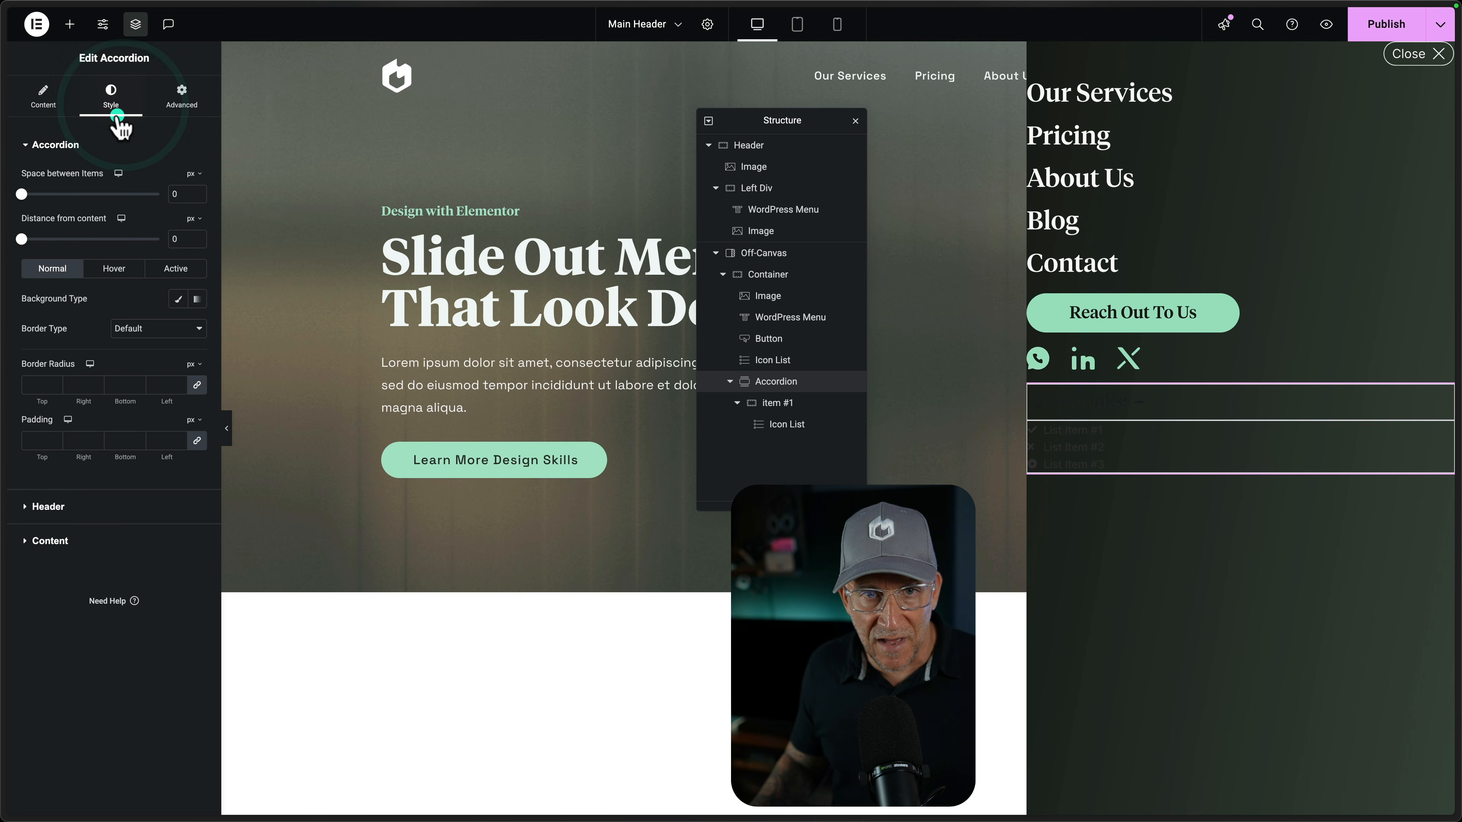
click(70, 514)
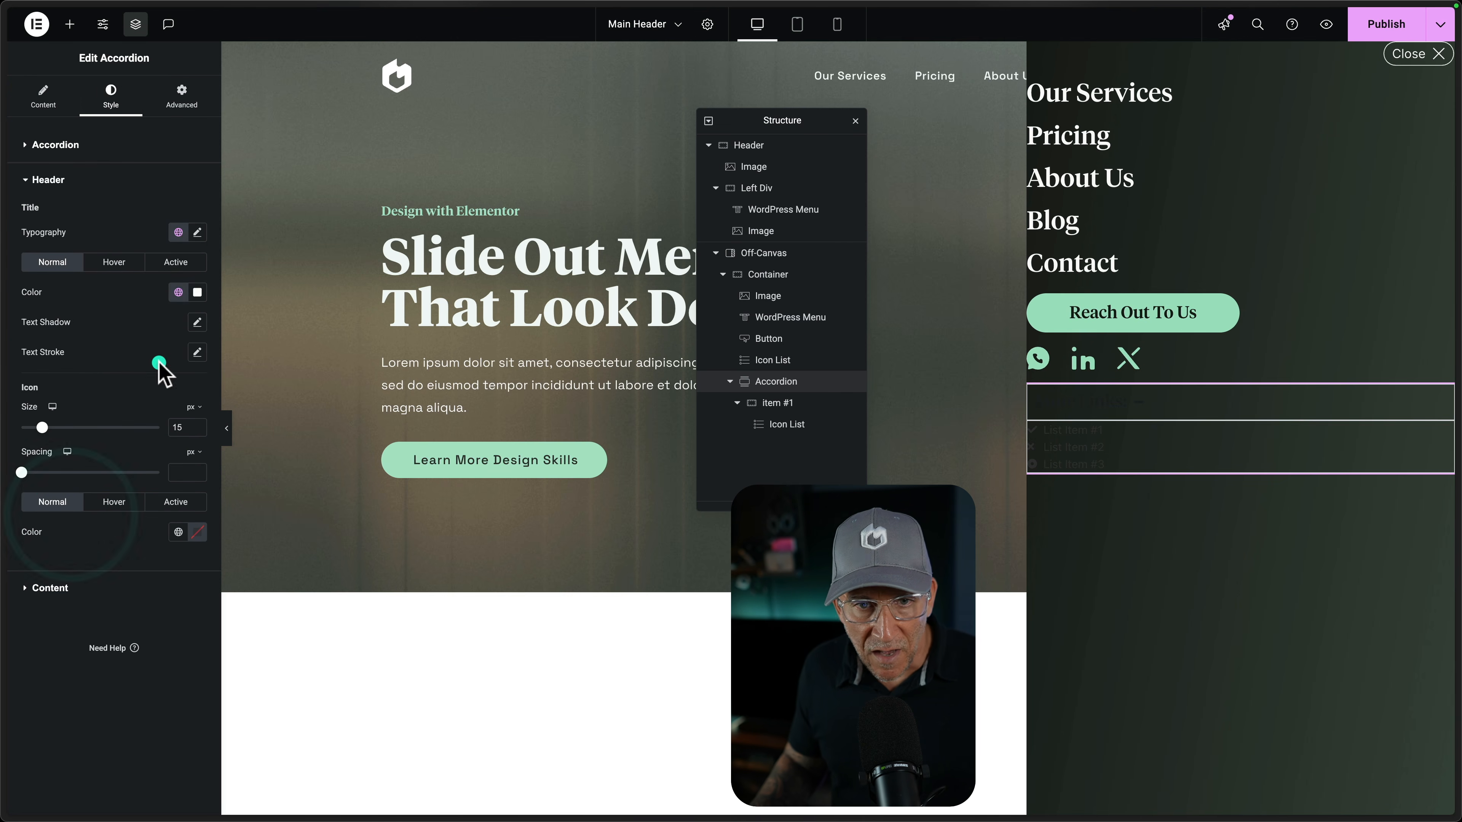
click(179, 293)
click(114, 366)
click(114, 261)
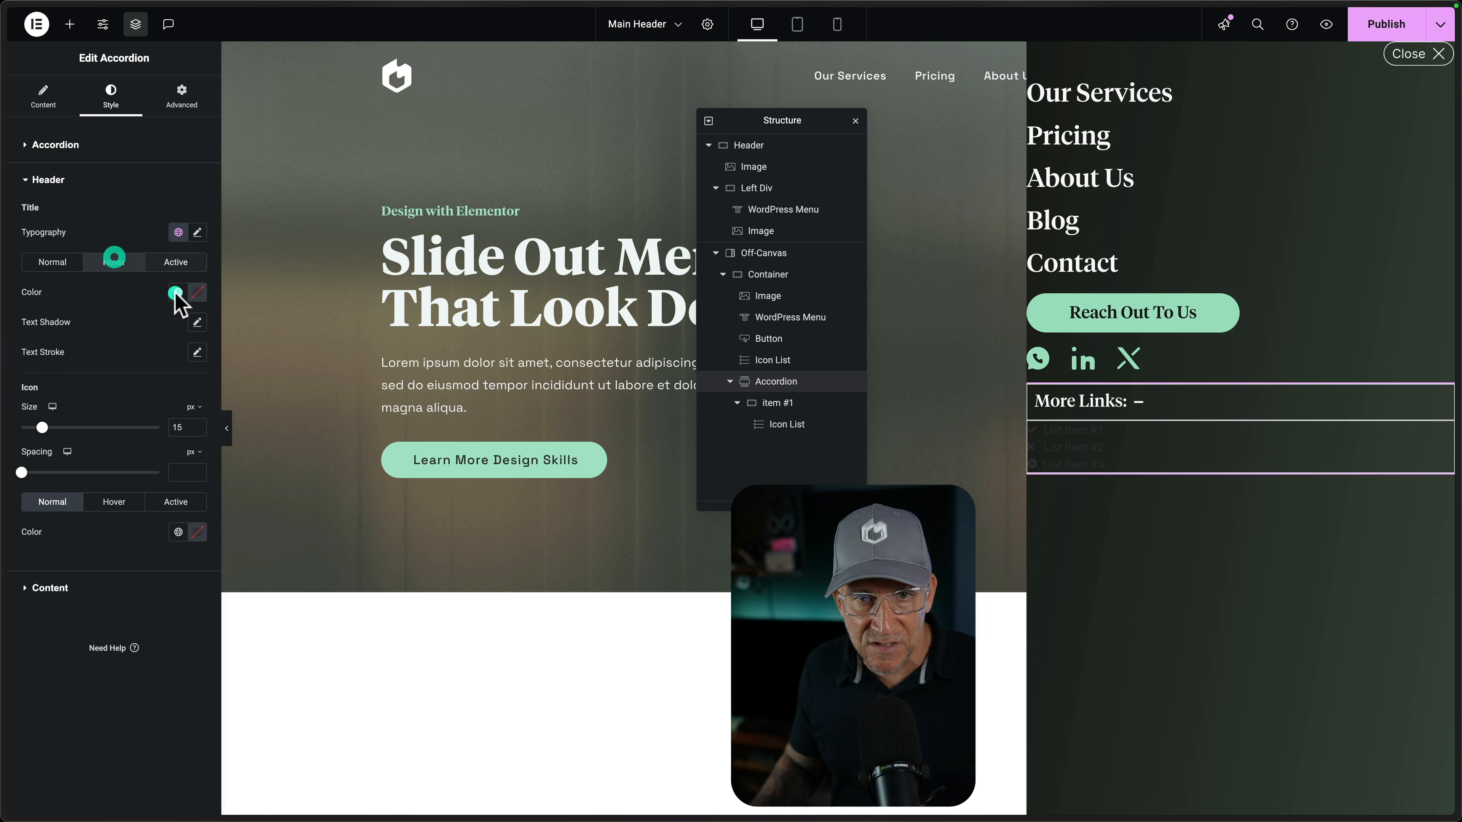
click(175, 294)
click(104, 354)
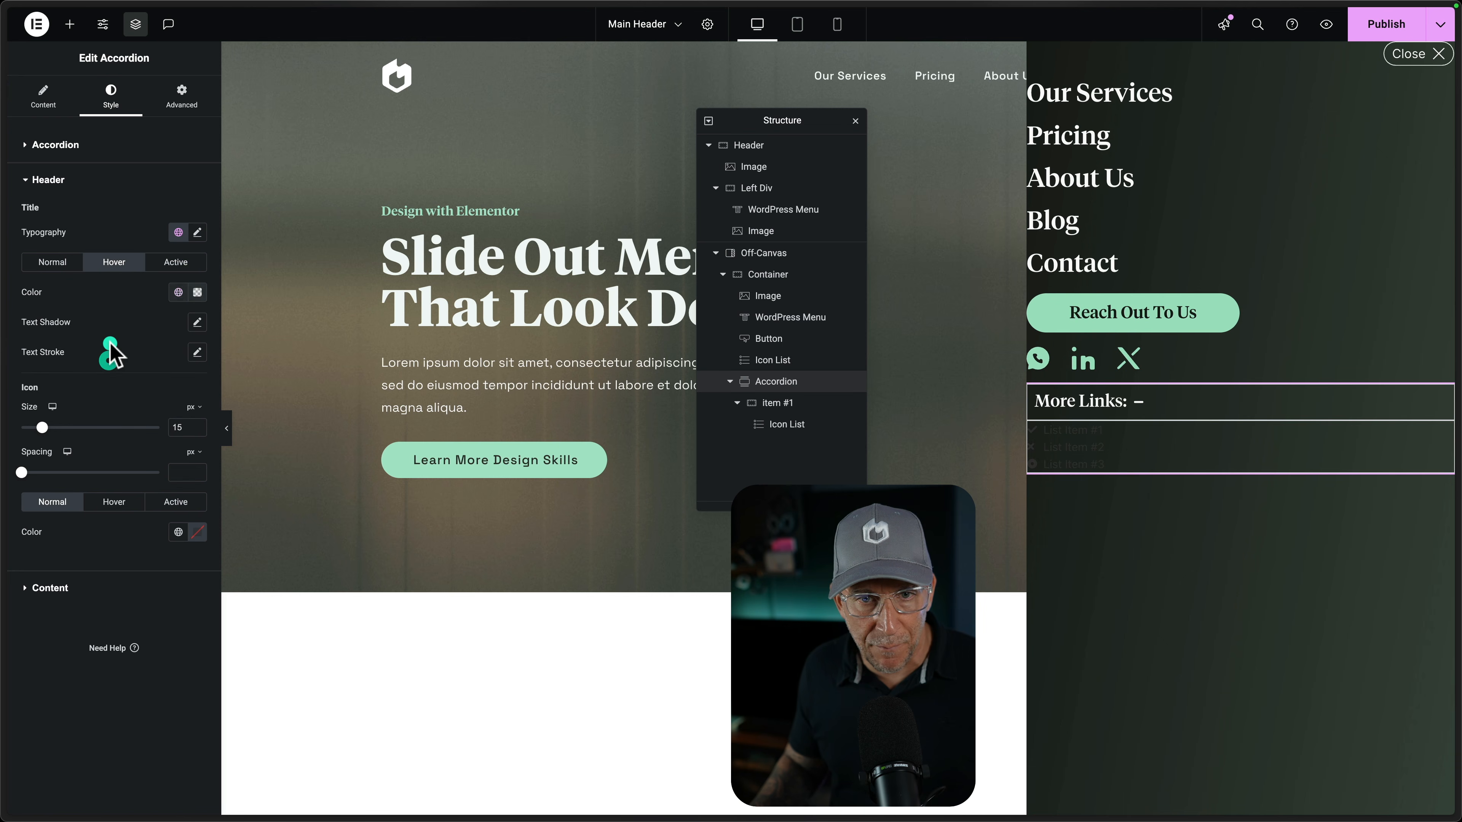
click(63, 263)
Delete List Item #2 and List Item #3 from the icon list inside the More Links accordion
click(1096, 400)
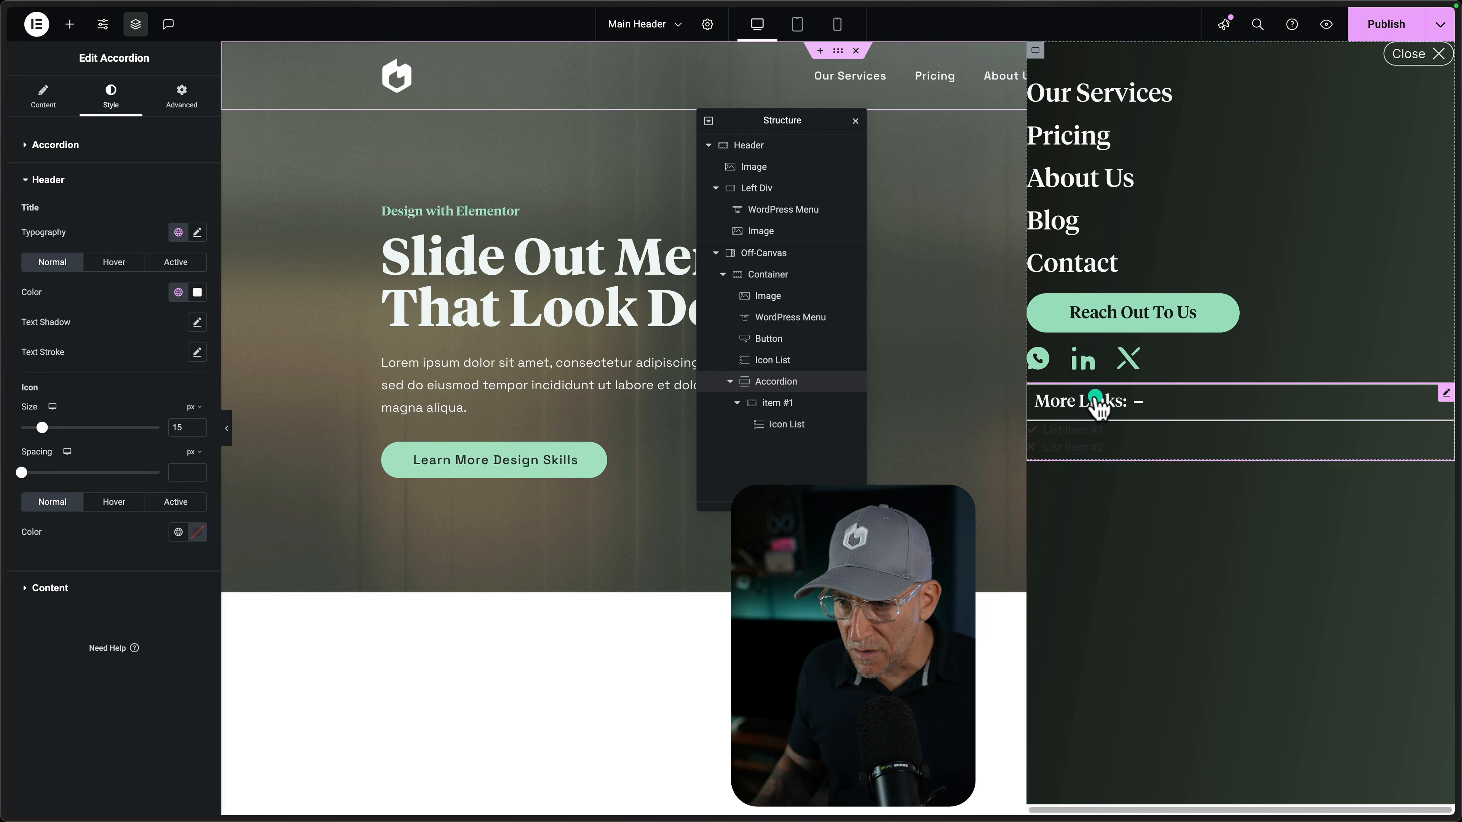
click(1096, 400)
click(1175, 463)
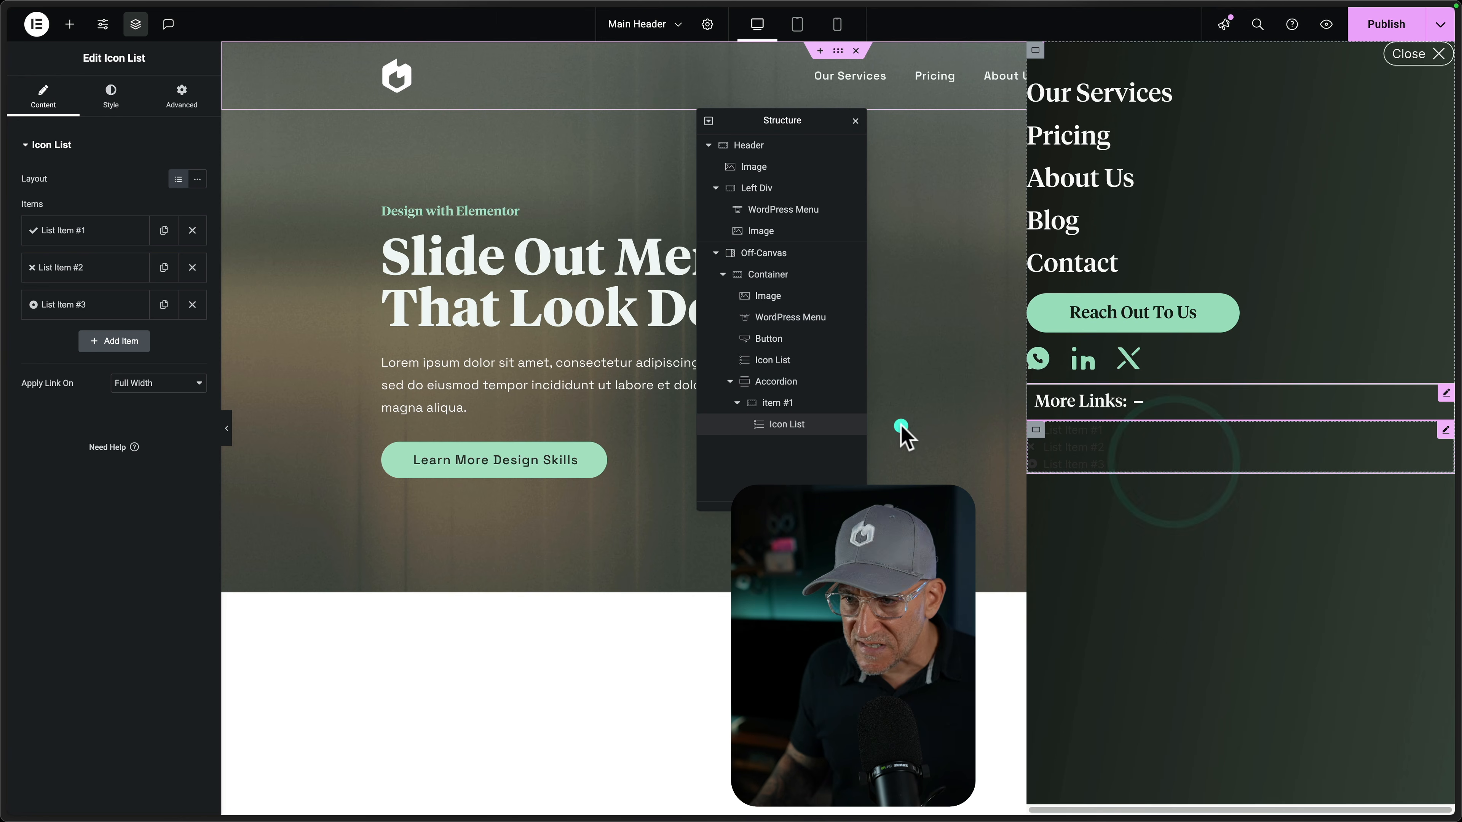
click(197, 277)
click(192, 277)
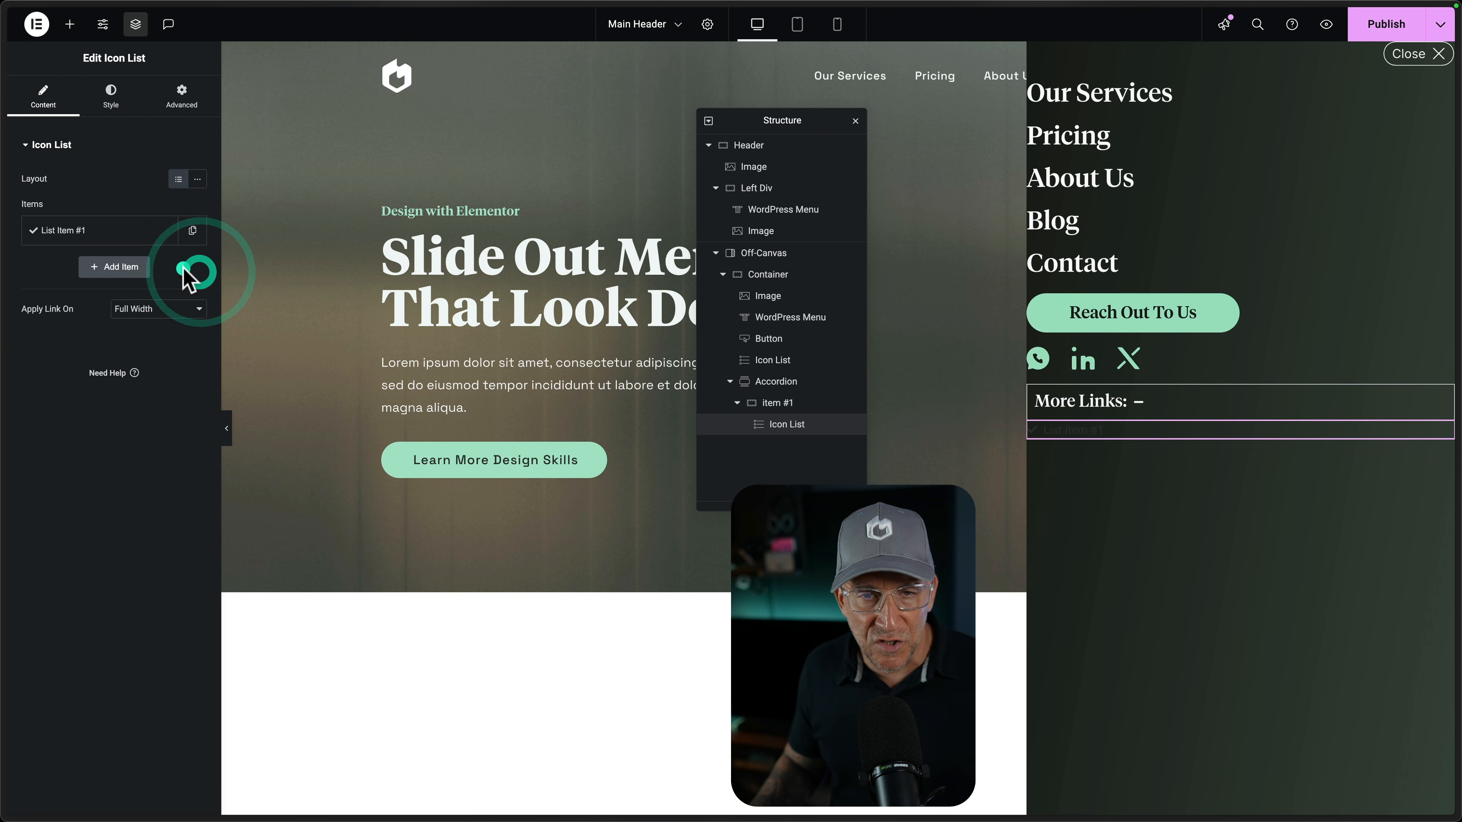
Remove the icon from the remaining list item and set its text to "Our Location"
click(124, 237)
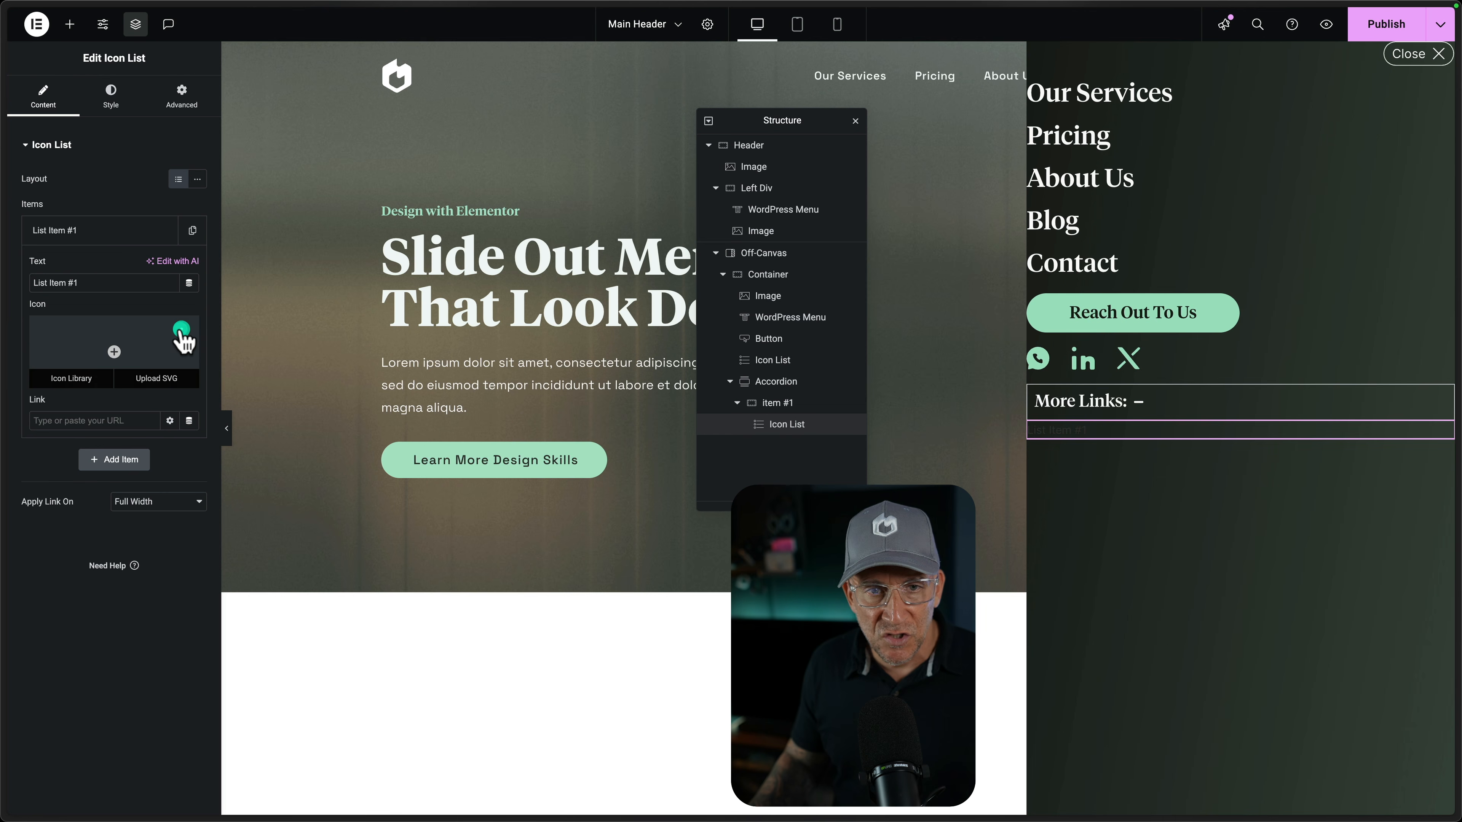
click(148, 368)
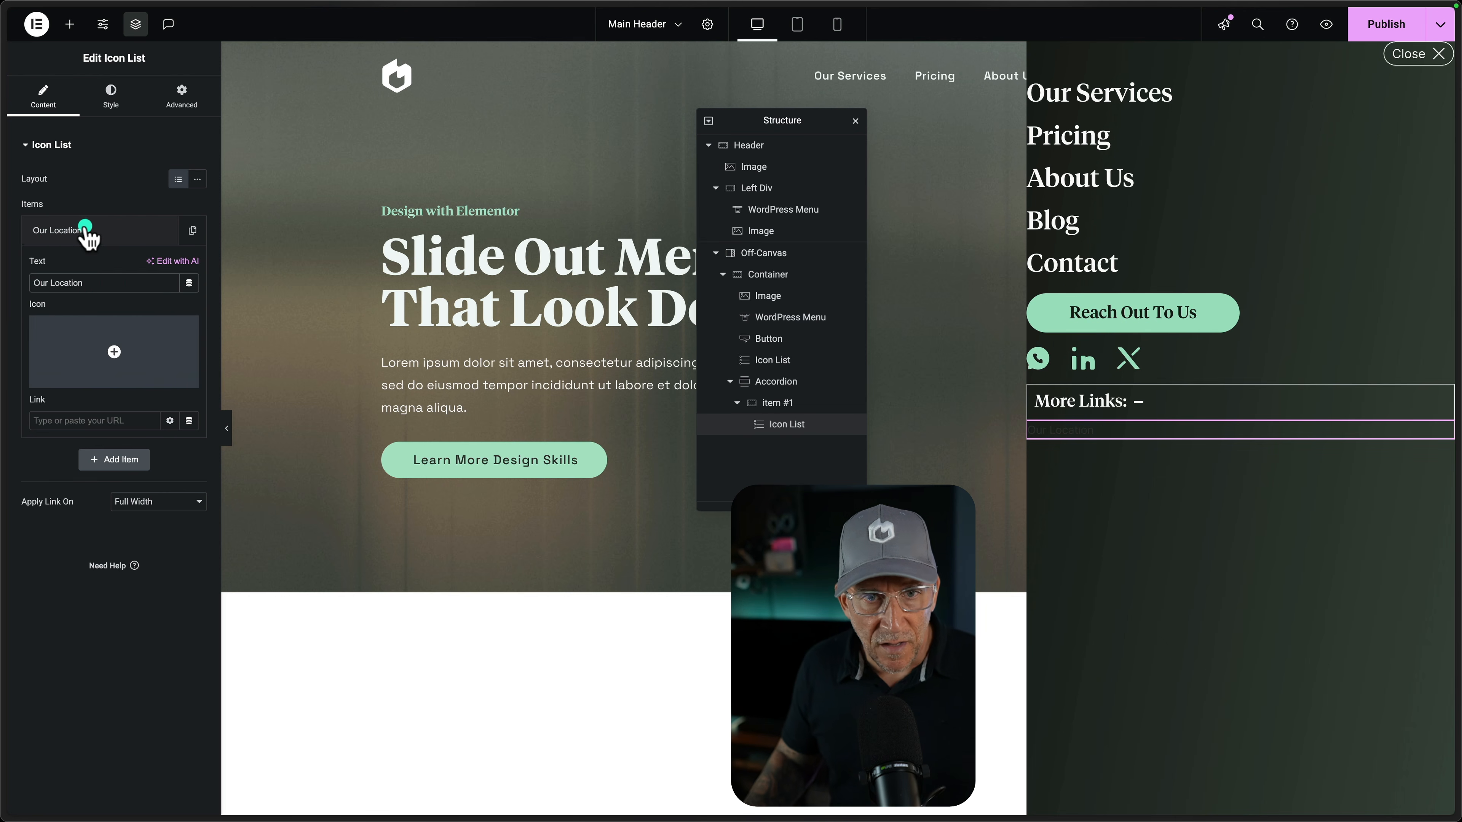
click(82, 231)
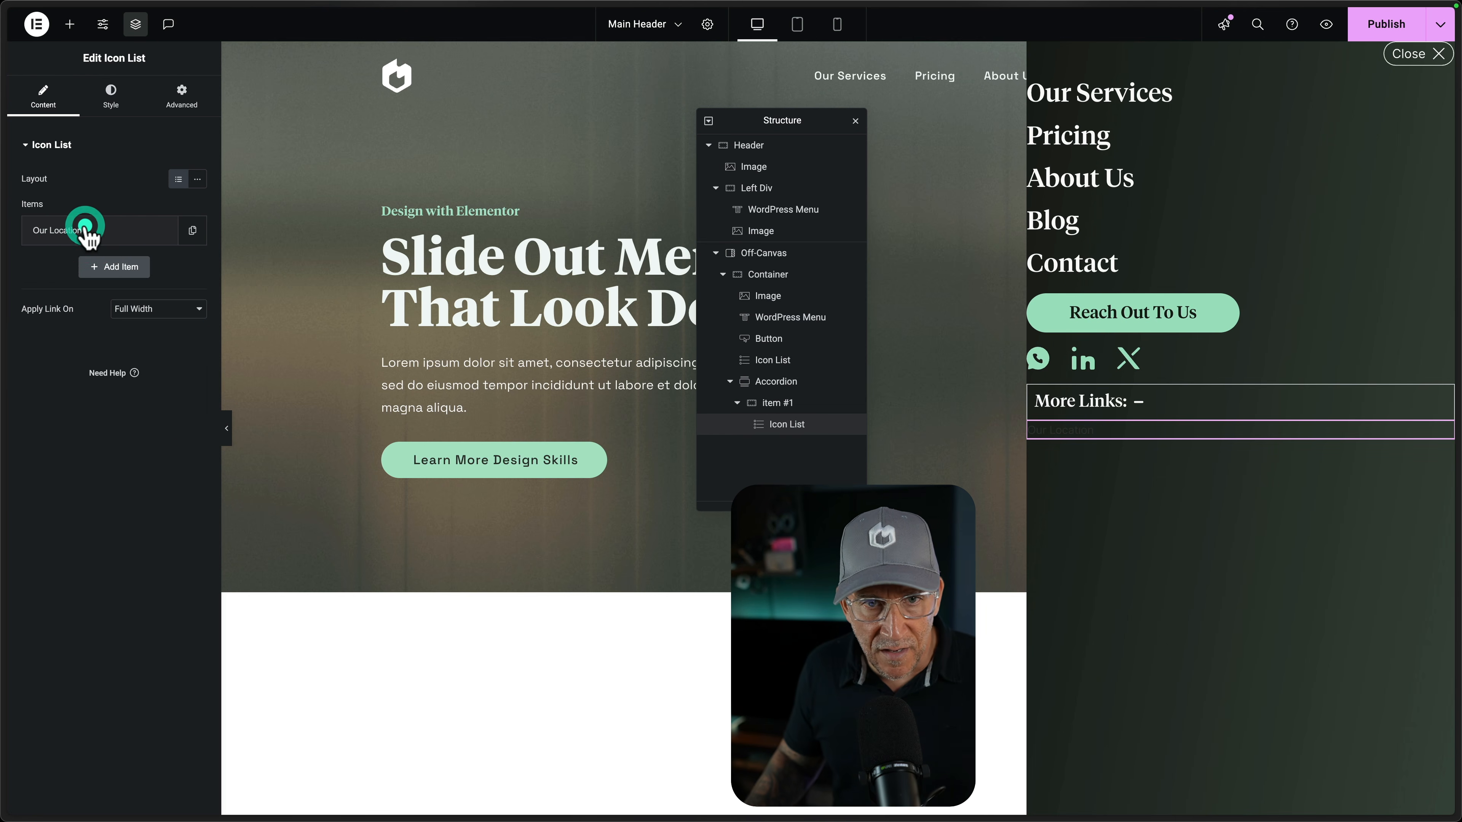
Left-align the accordion's icon list and switch its Space Between unit to rem
click(113, 102)
click(158, 224)
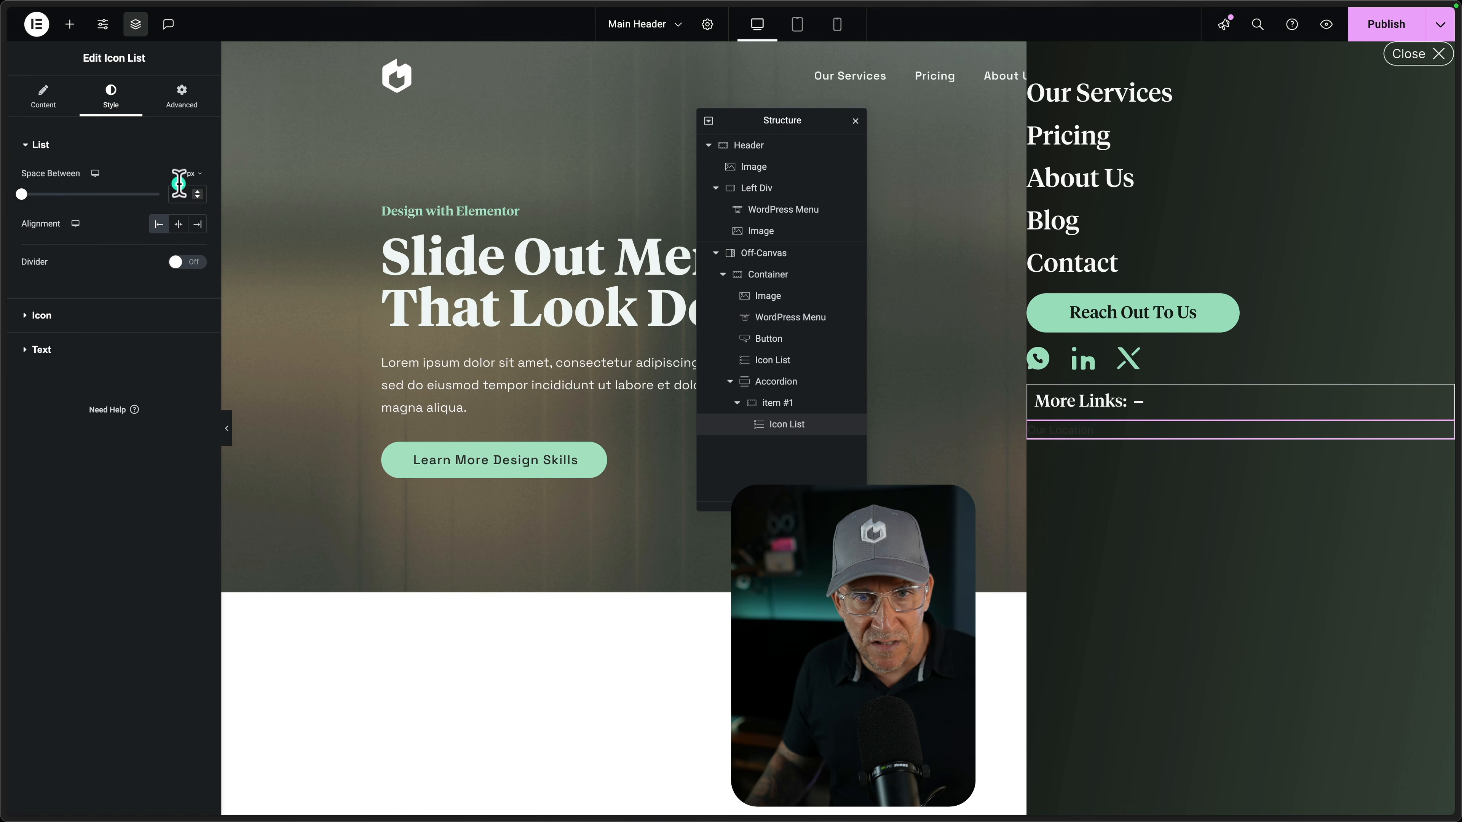
click(192, 175)
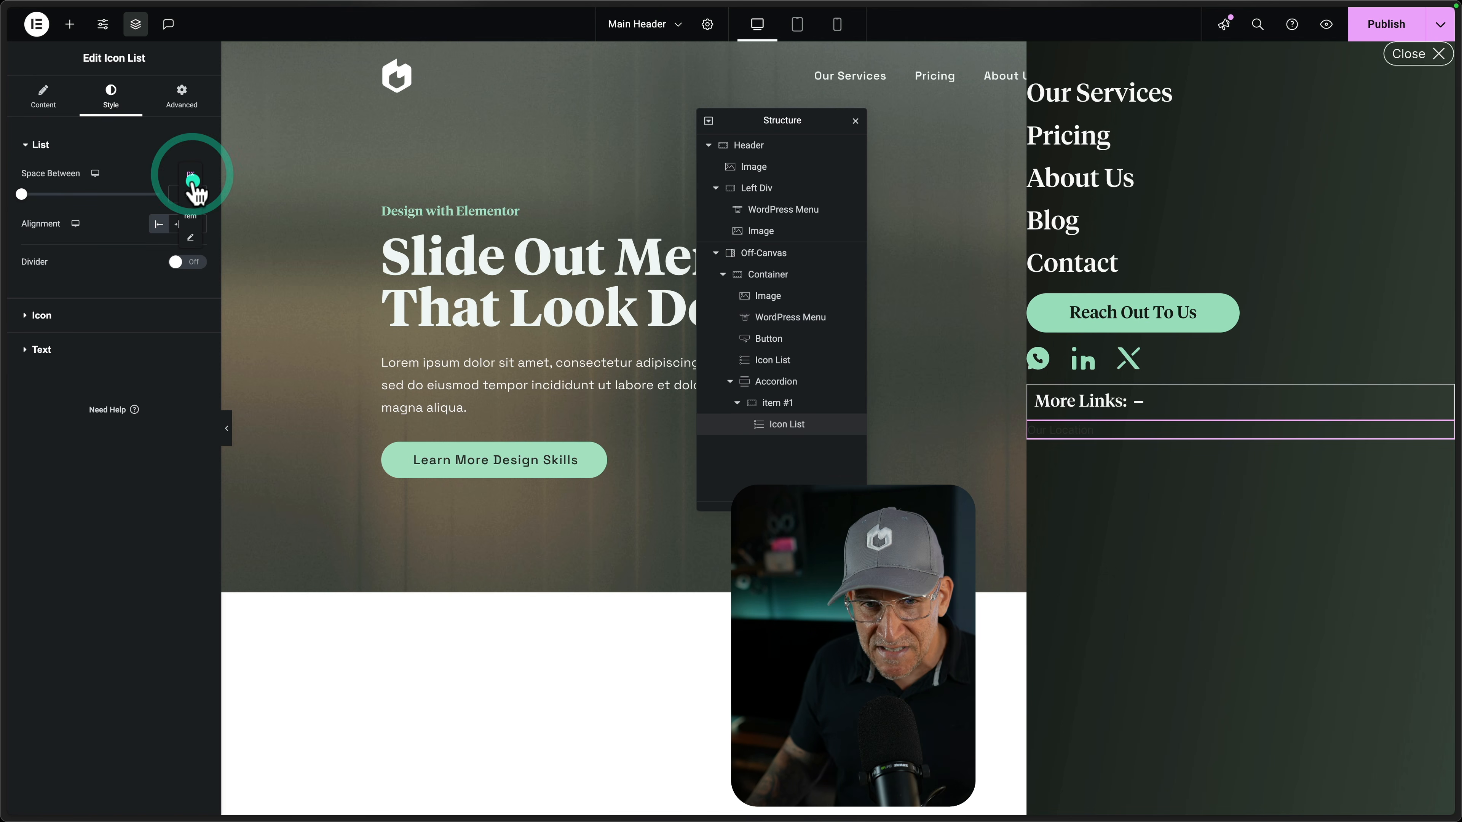
click(189, 212)
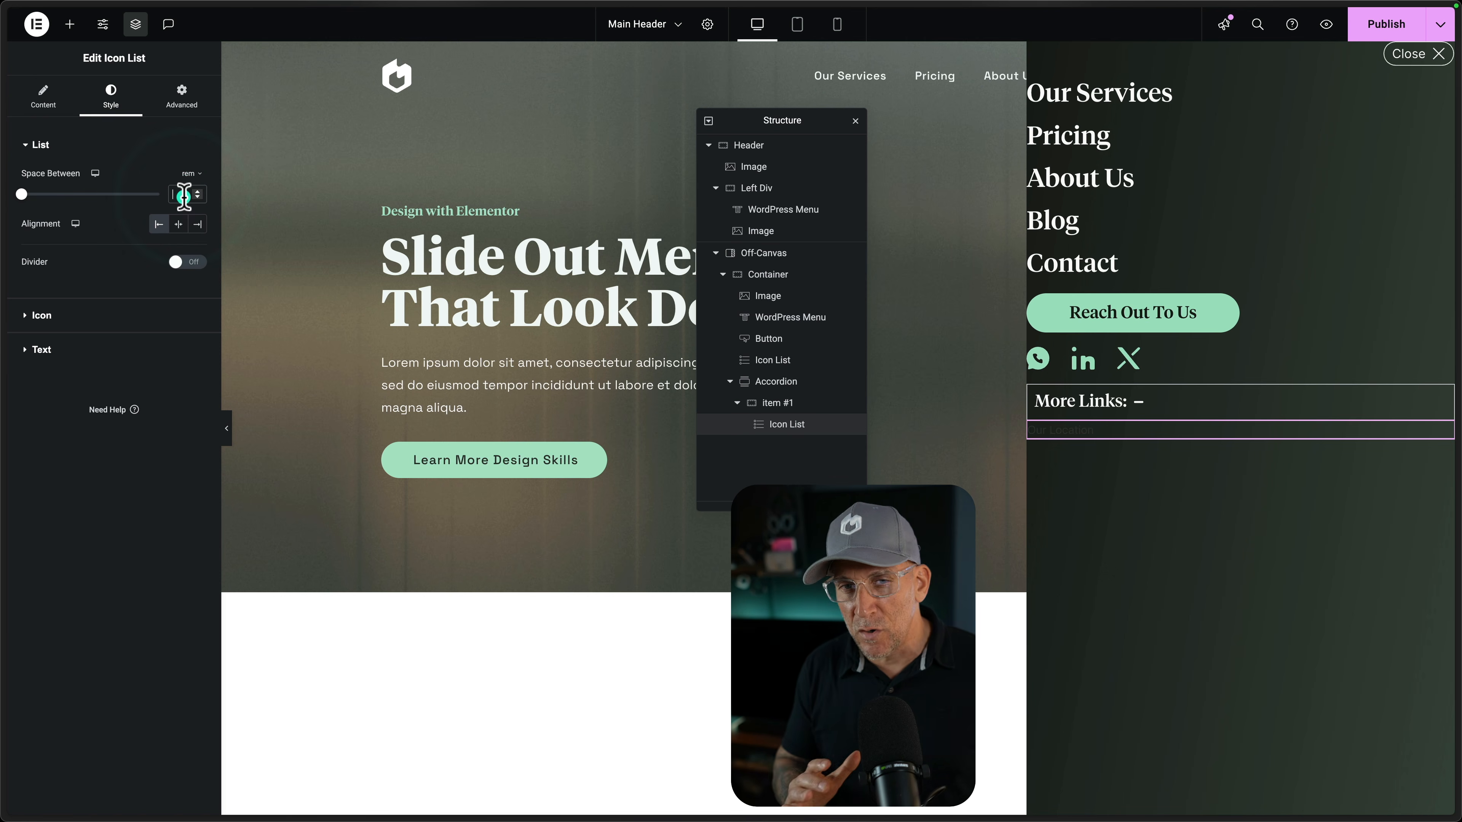
click(184, 197)
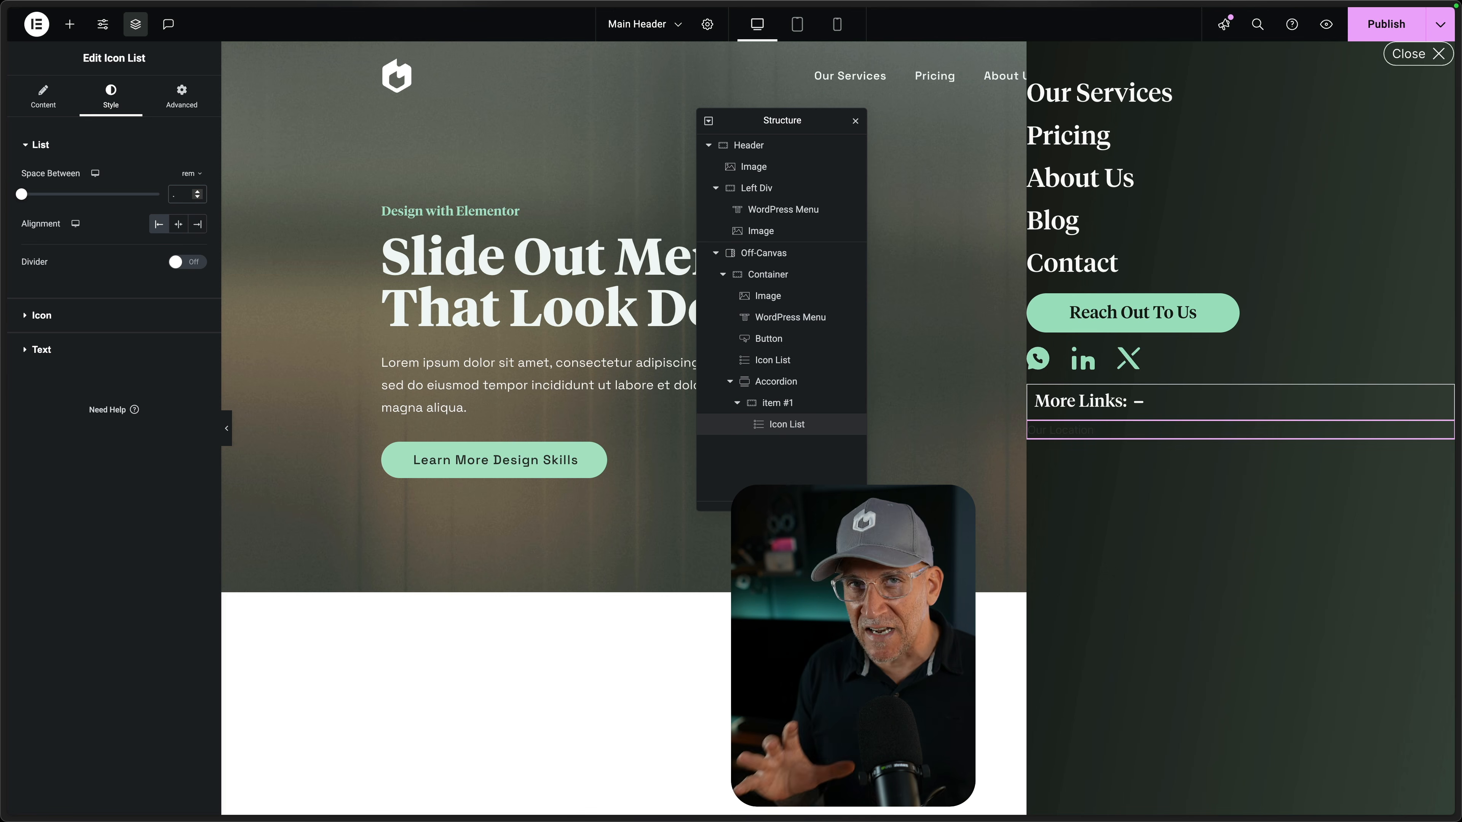
Apply a global font to the accordion icon list's text and set its normal color to the global white
click(43, 350)
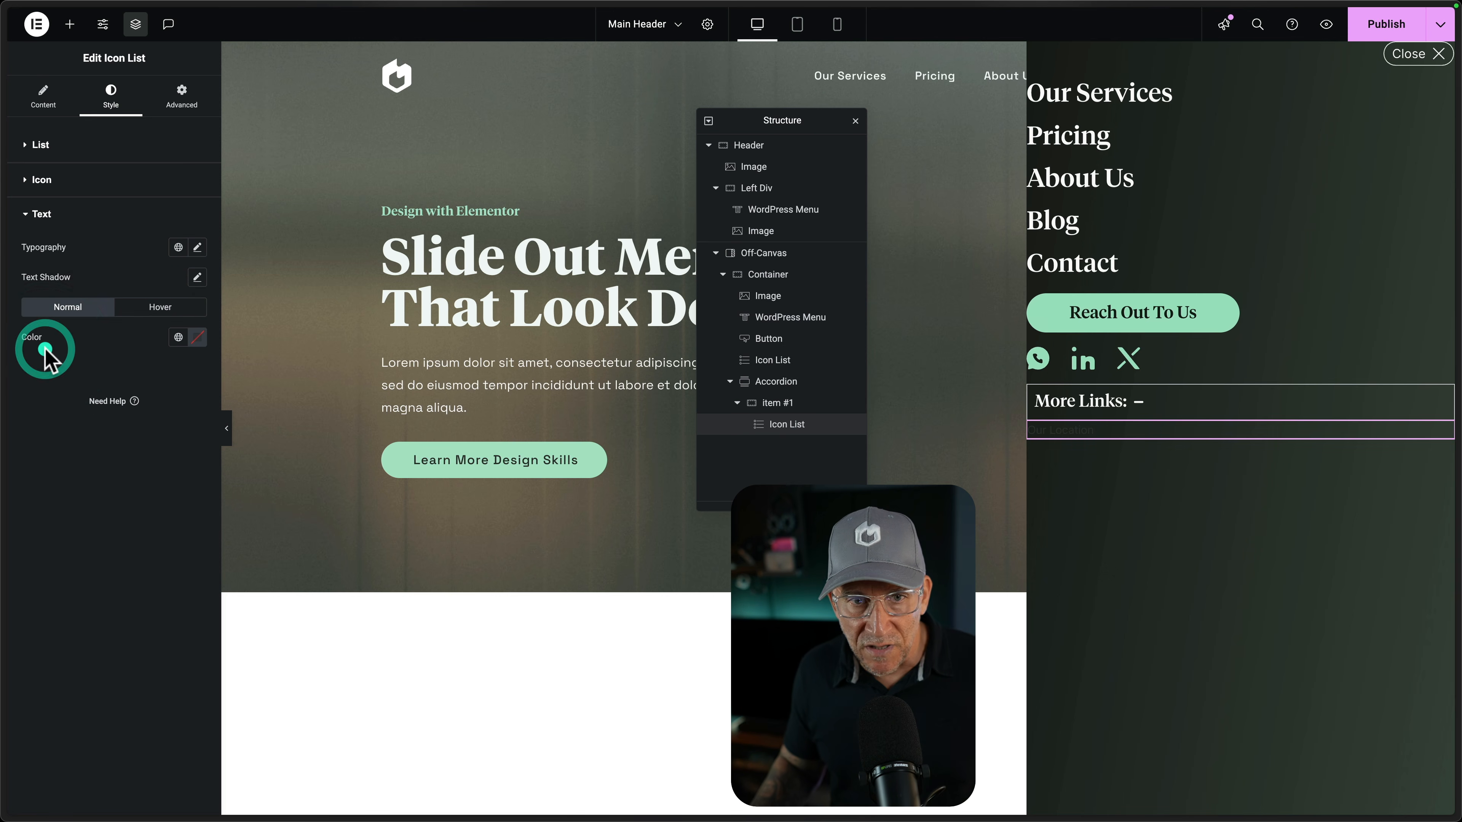
click(177, 248)
scroll(150, 405, down, 3)
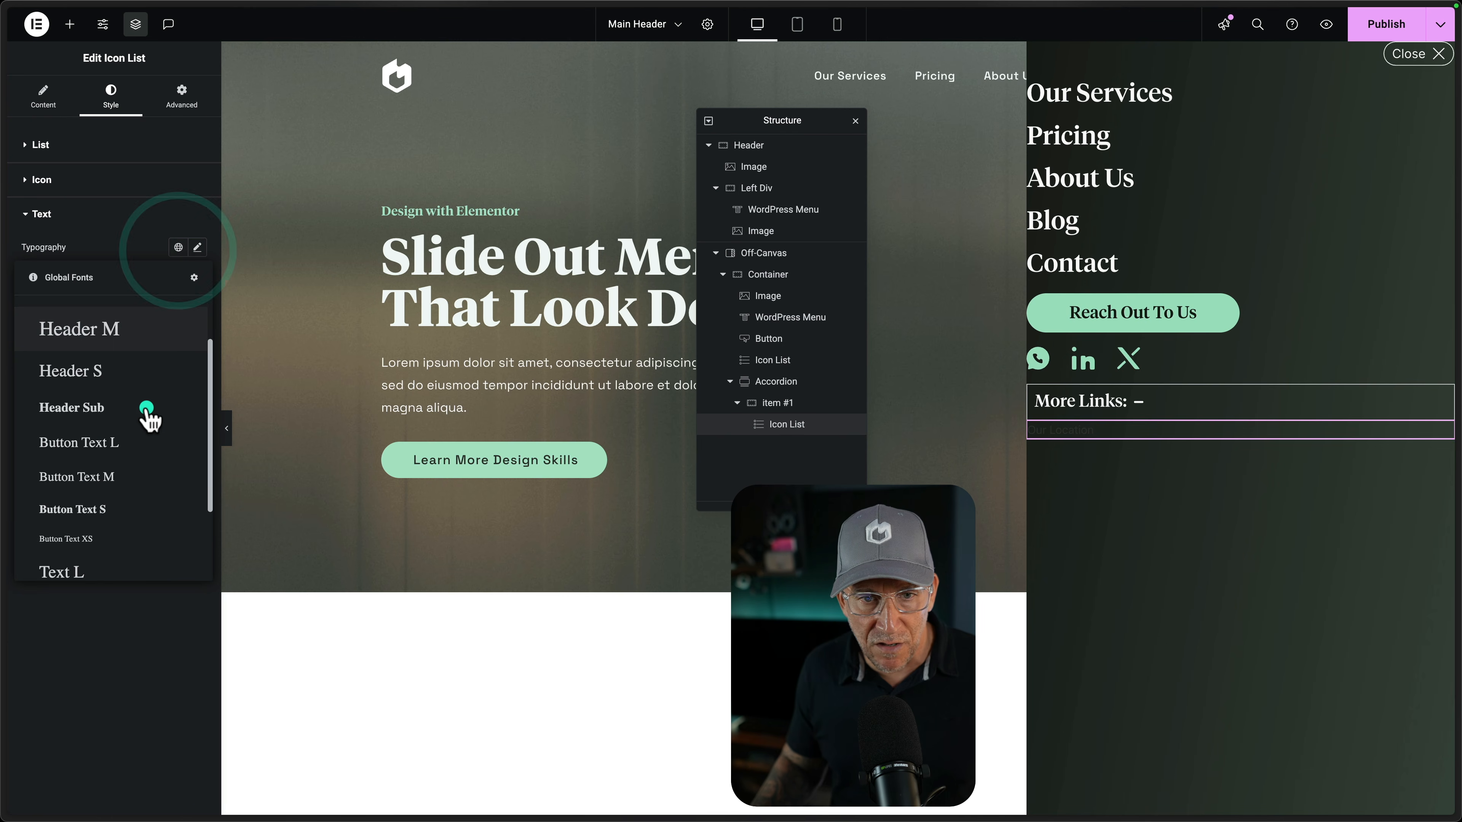
click(130, 411)
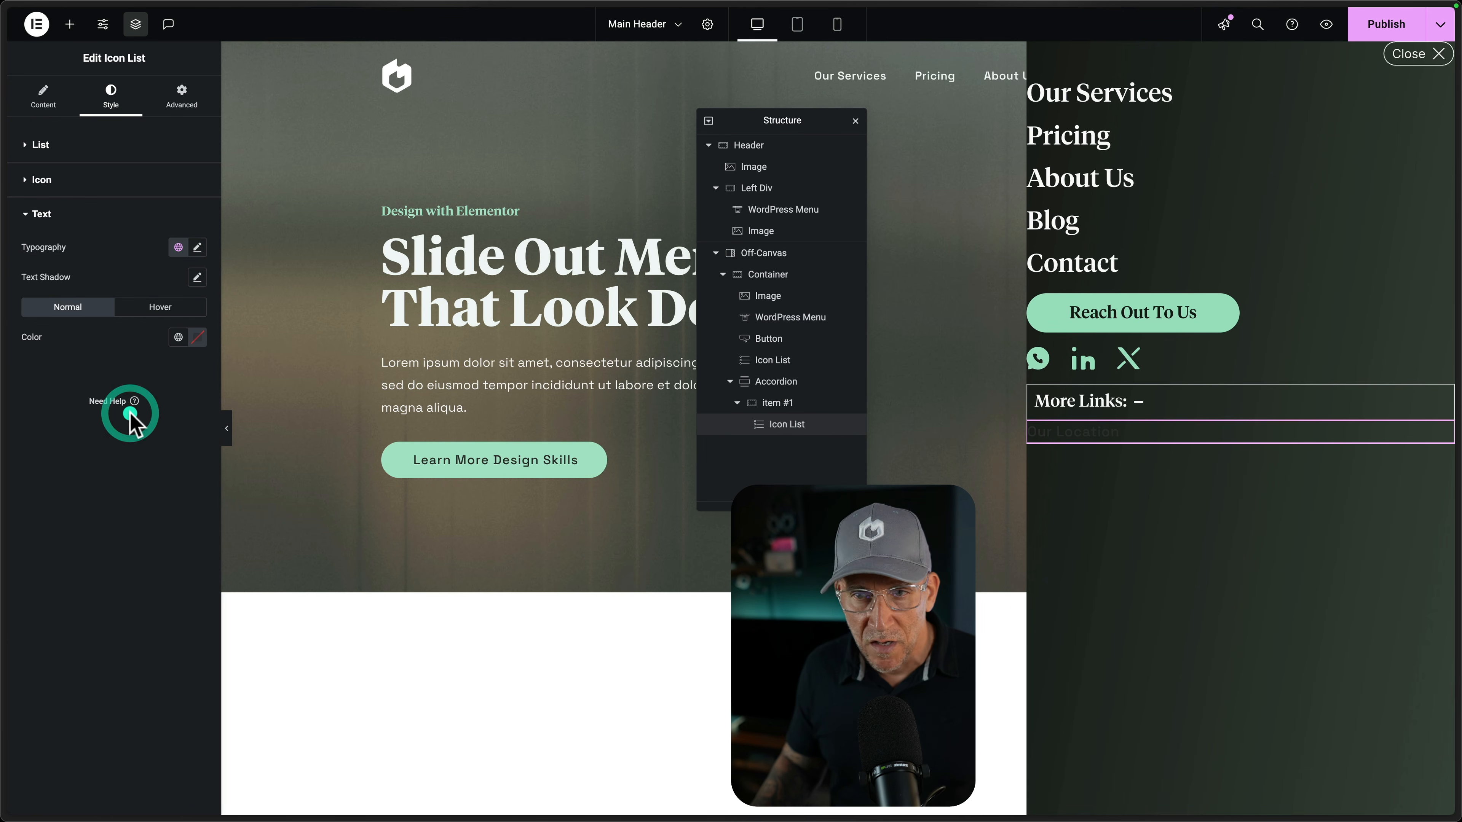
click(181, 338)
click(96, 397)
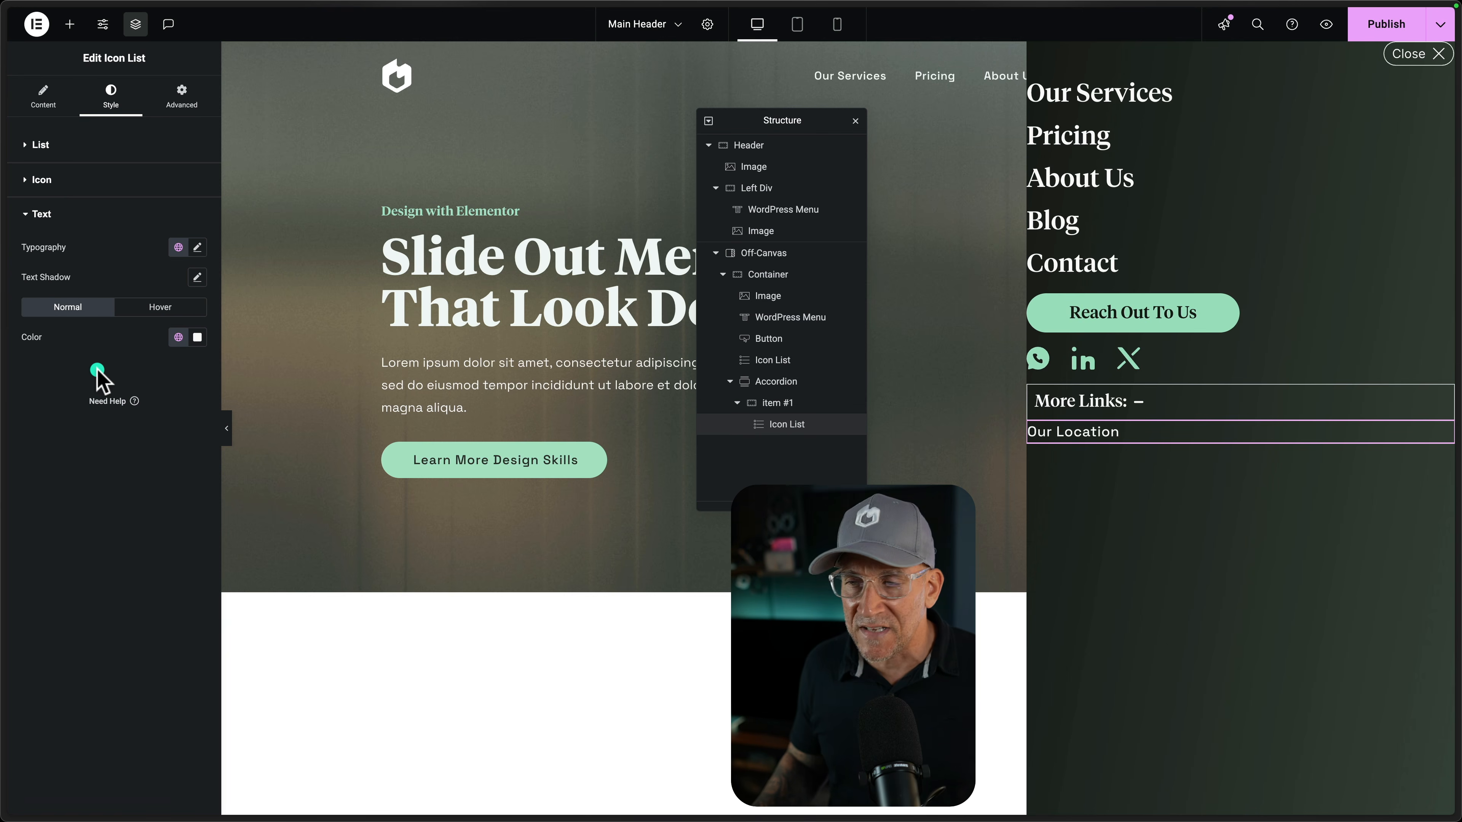
Duplicate the "Our Location" item to add "How It Works" and "FAQs", and link the FAQs item to "#"
click(43, 96)
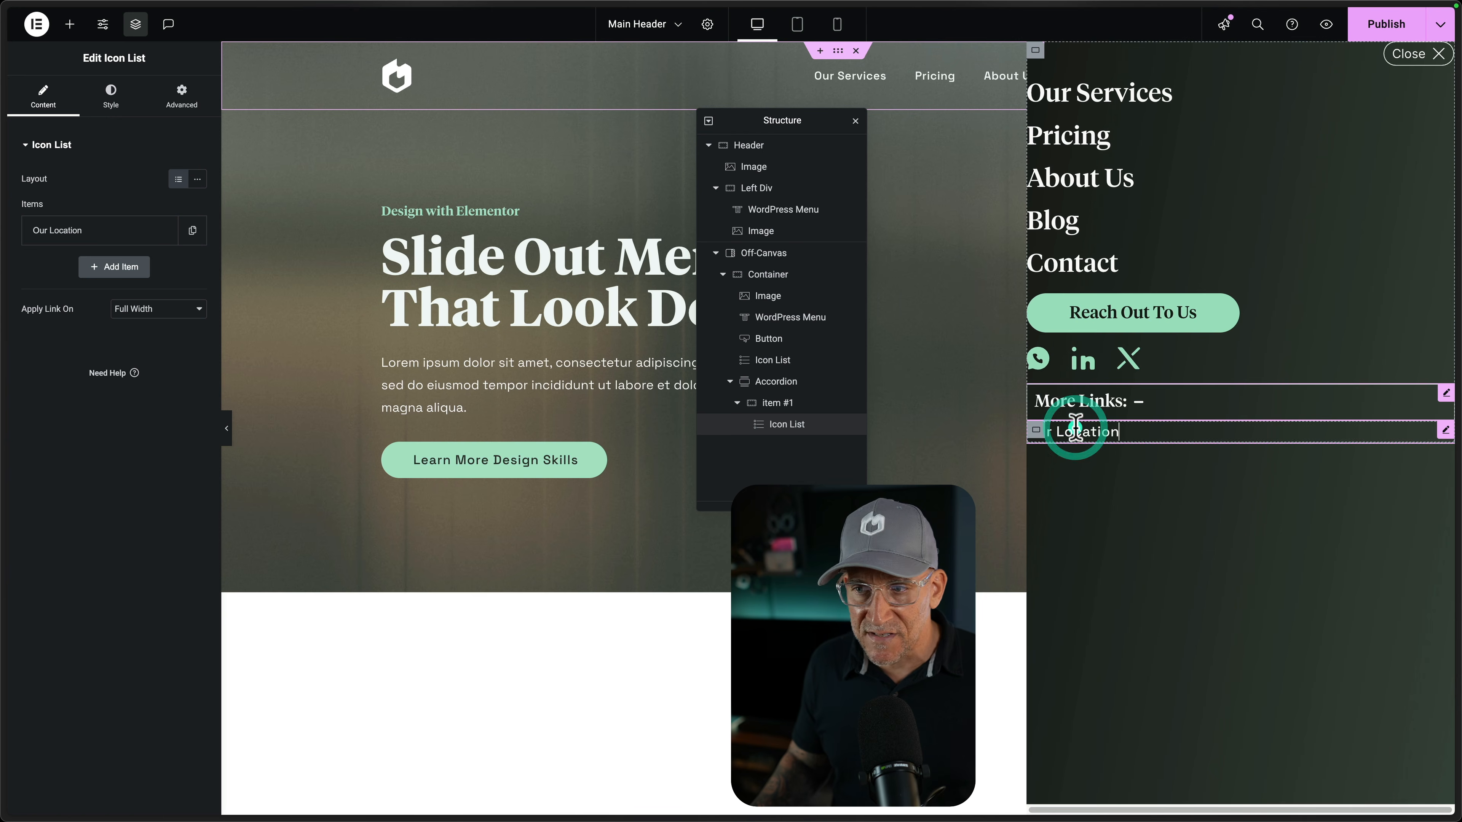
click(195, 231)
click(163, 267)
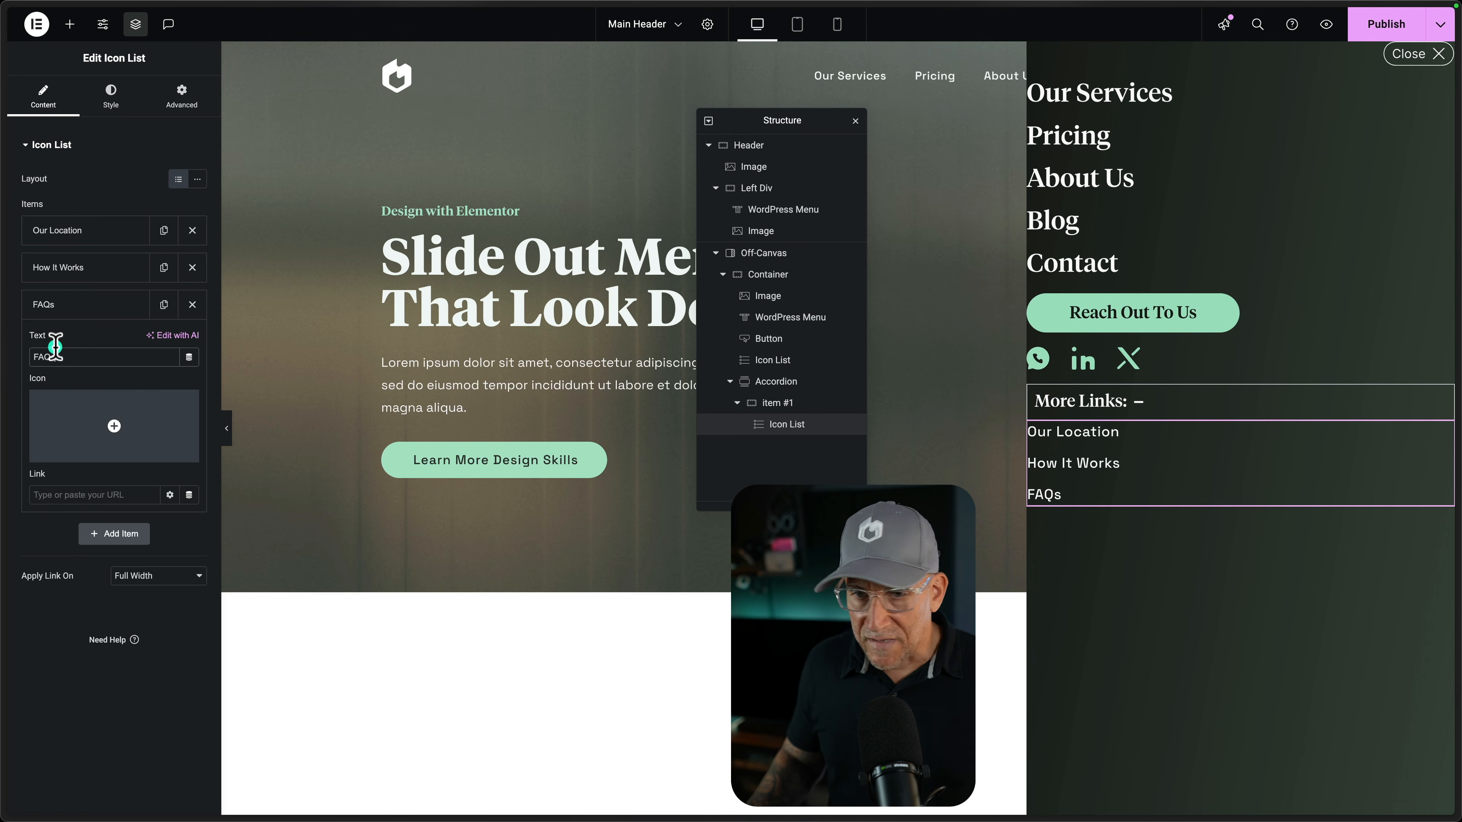
click(55, 495)
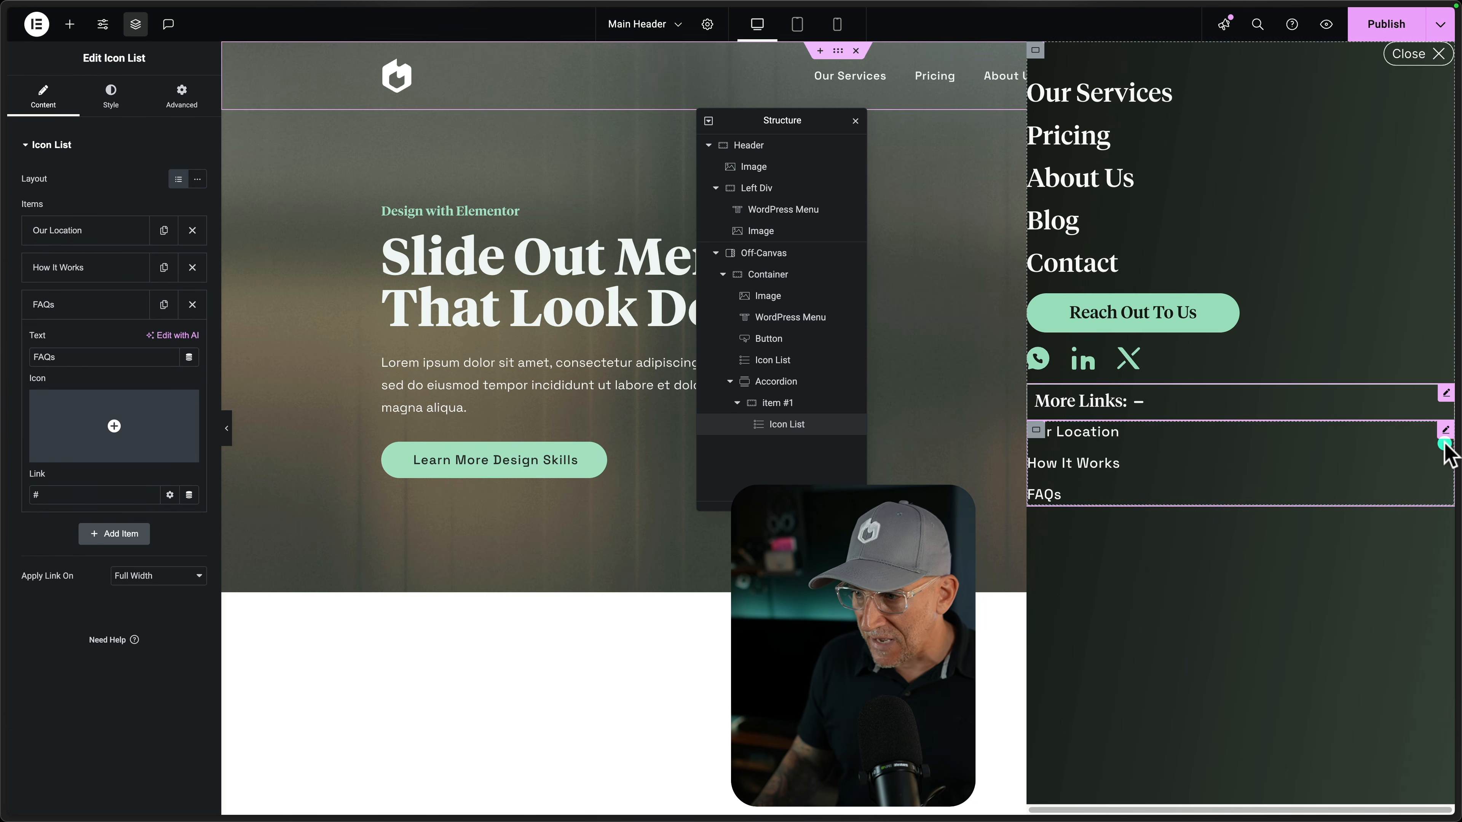
Duplicate the accordion's icon list and rename the copy's items "Privacy Policy", "Terms" and "Join Our Team"
right_click(1446, 448)
click(1346, 485)
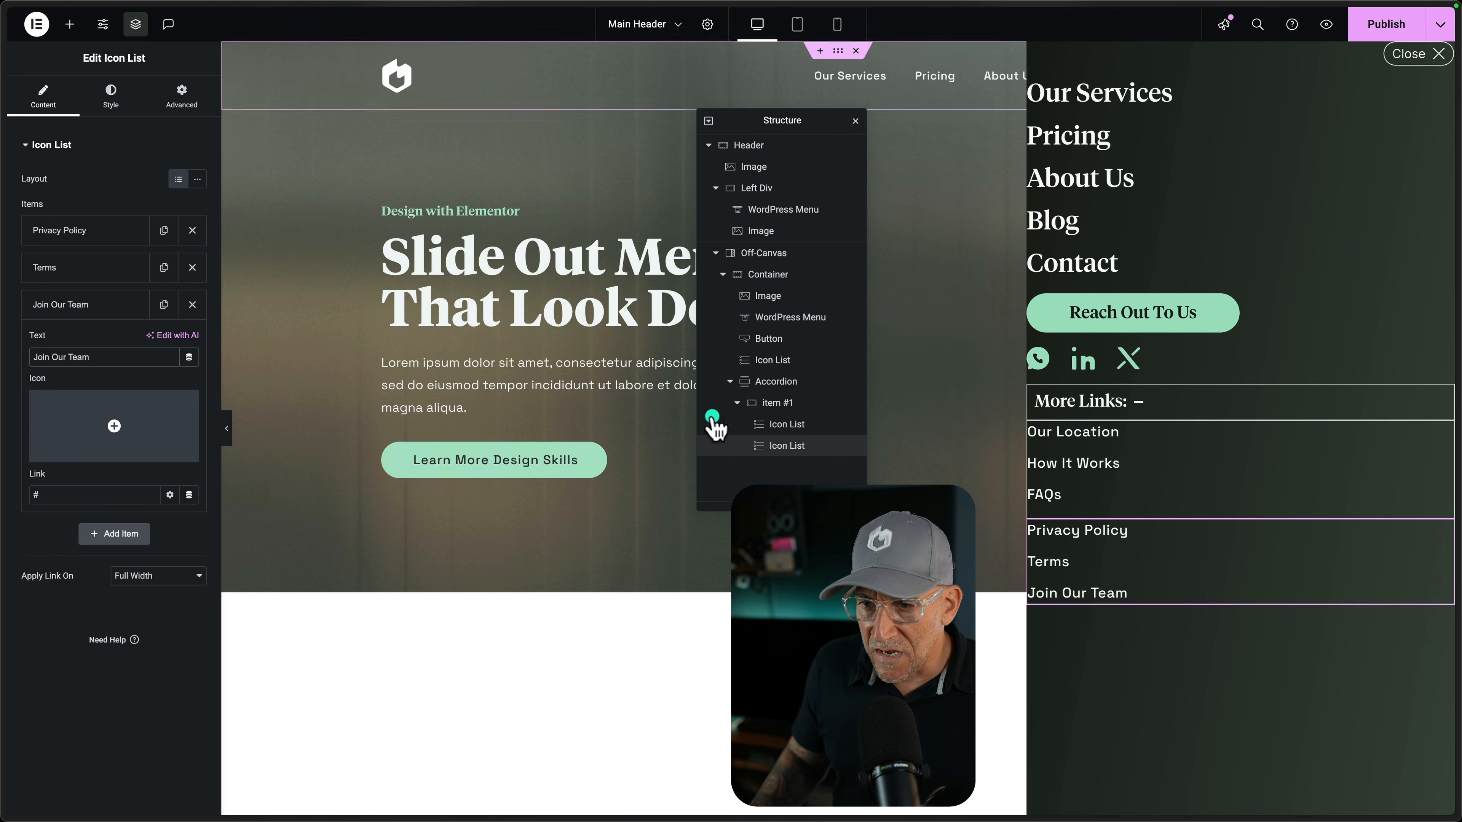
Arrange the two icon lists inside accordion item #1 in a row with linked gaps of 2.5 rem
drag(712, 418, 772, 409)
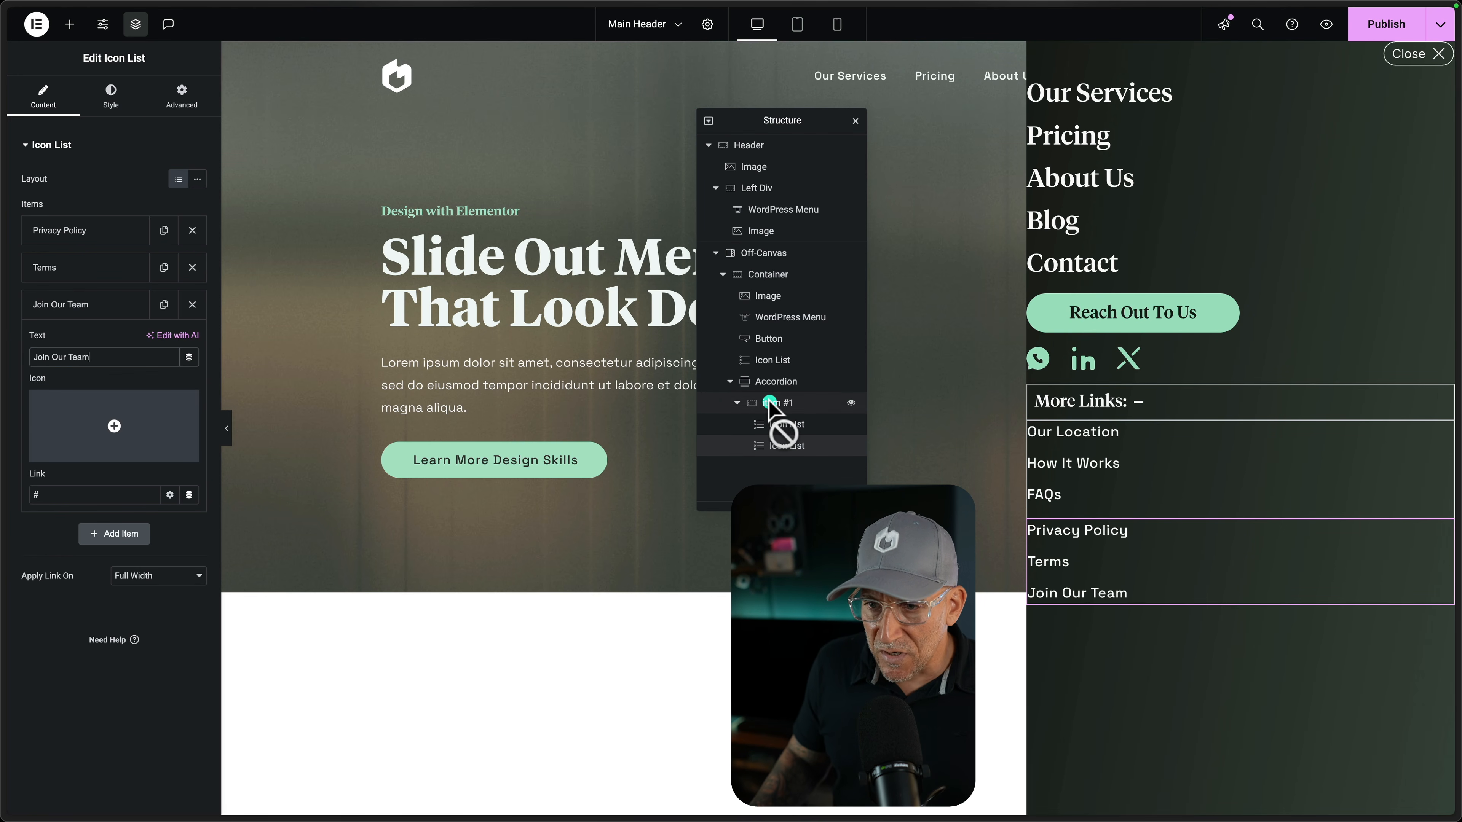
click(771, 403)
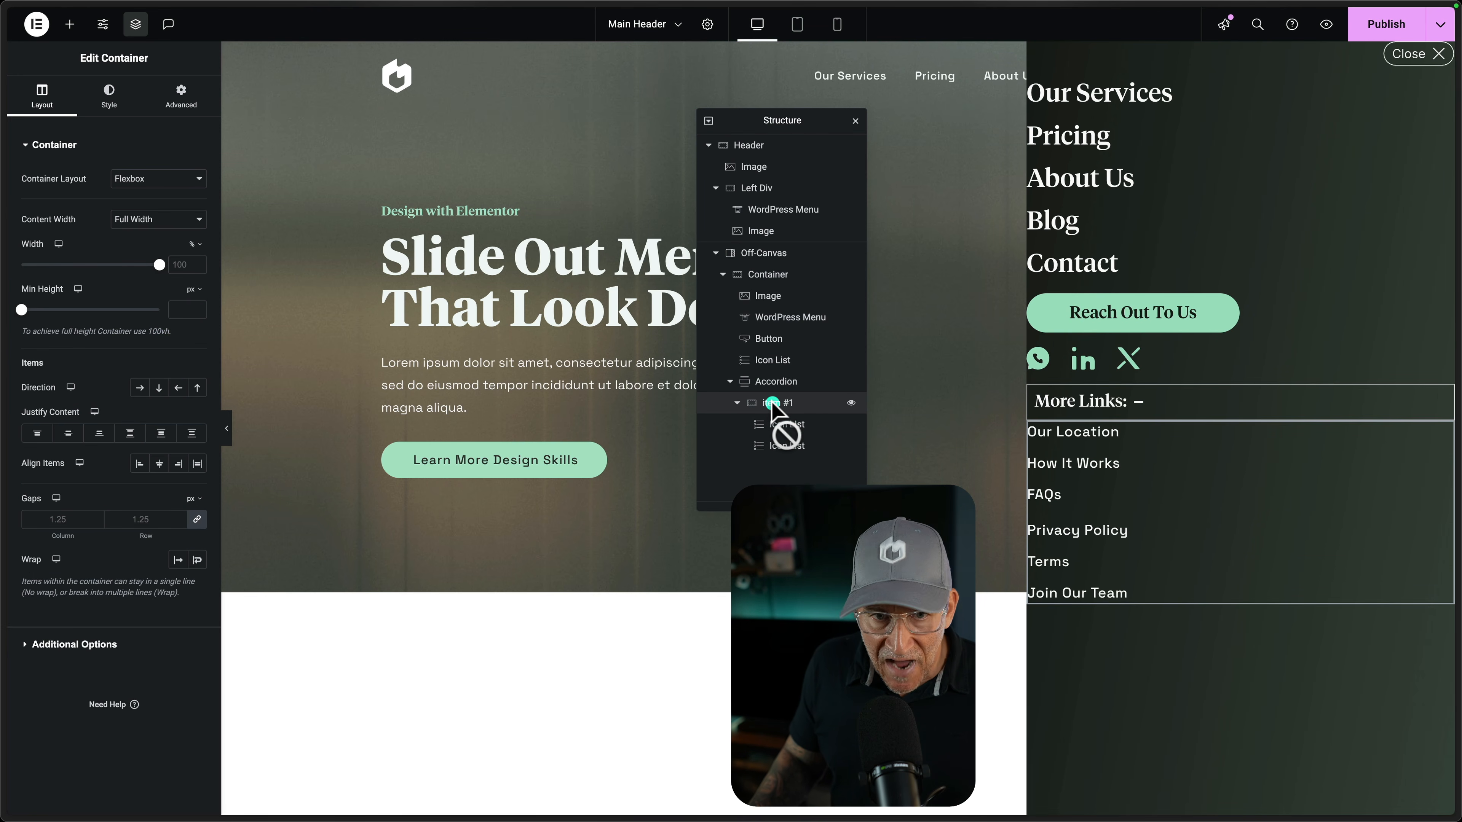
click(141, 391)
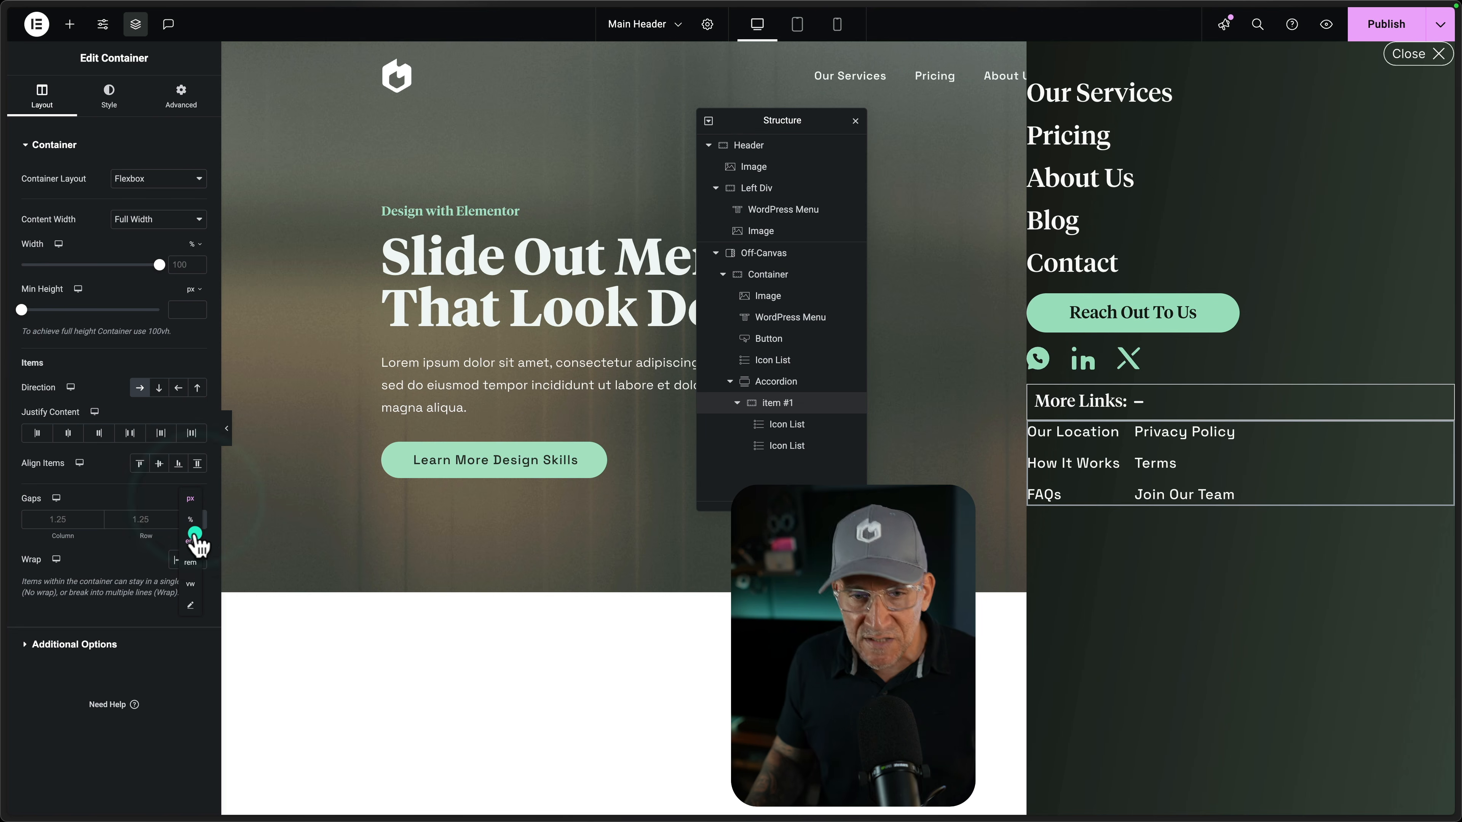
click(198, 570)
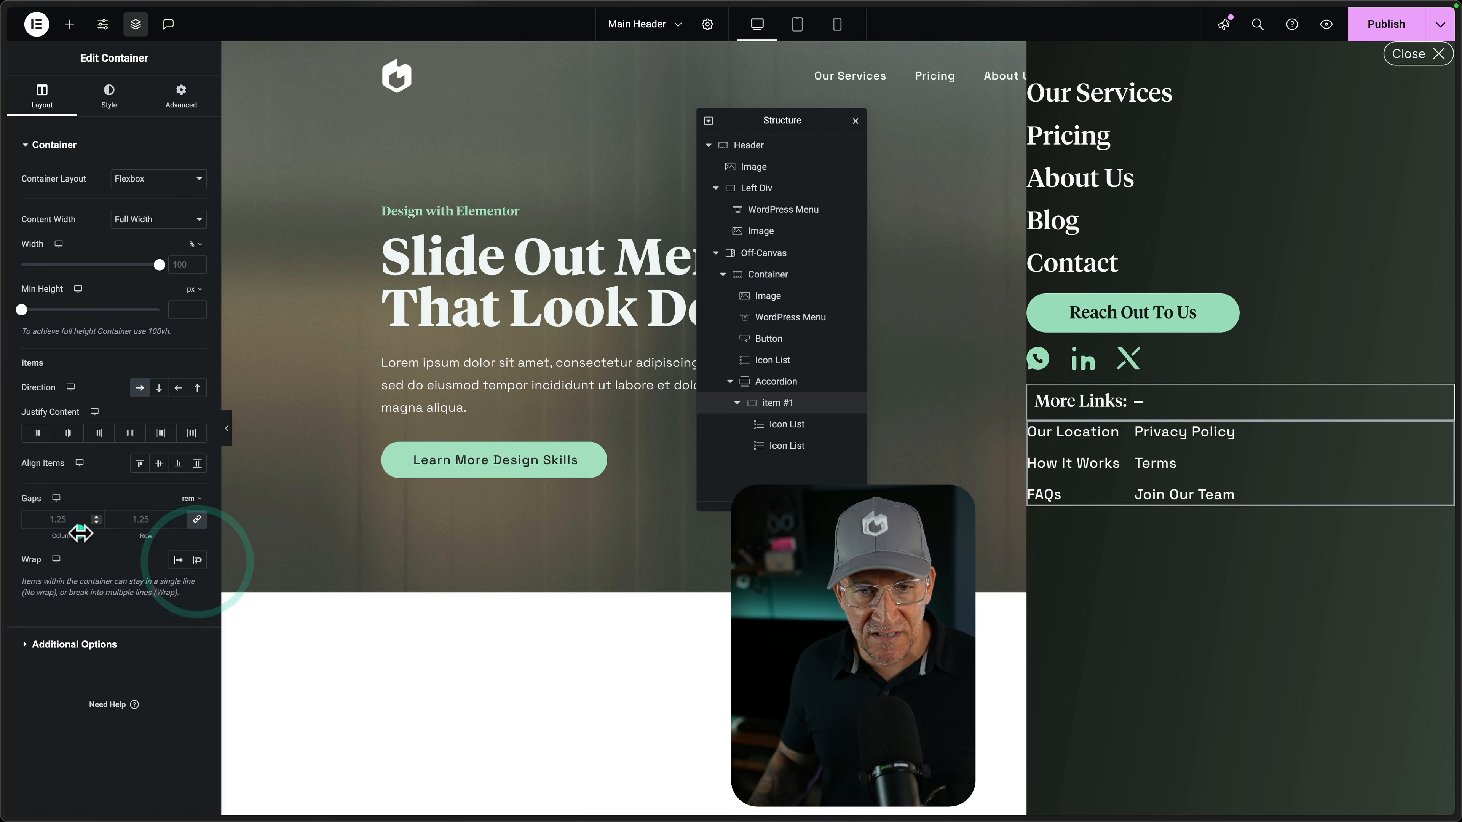
click(64, 522)
text(2)
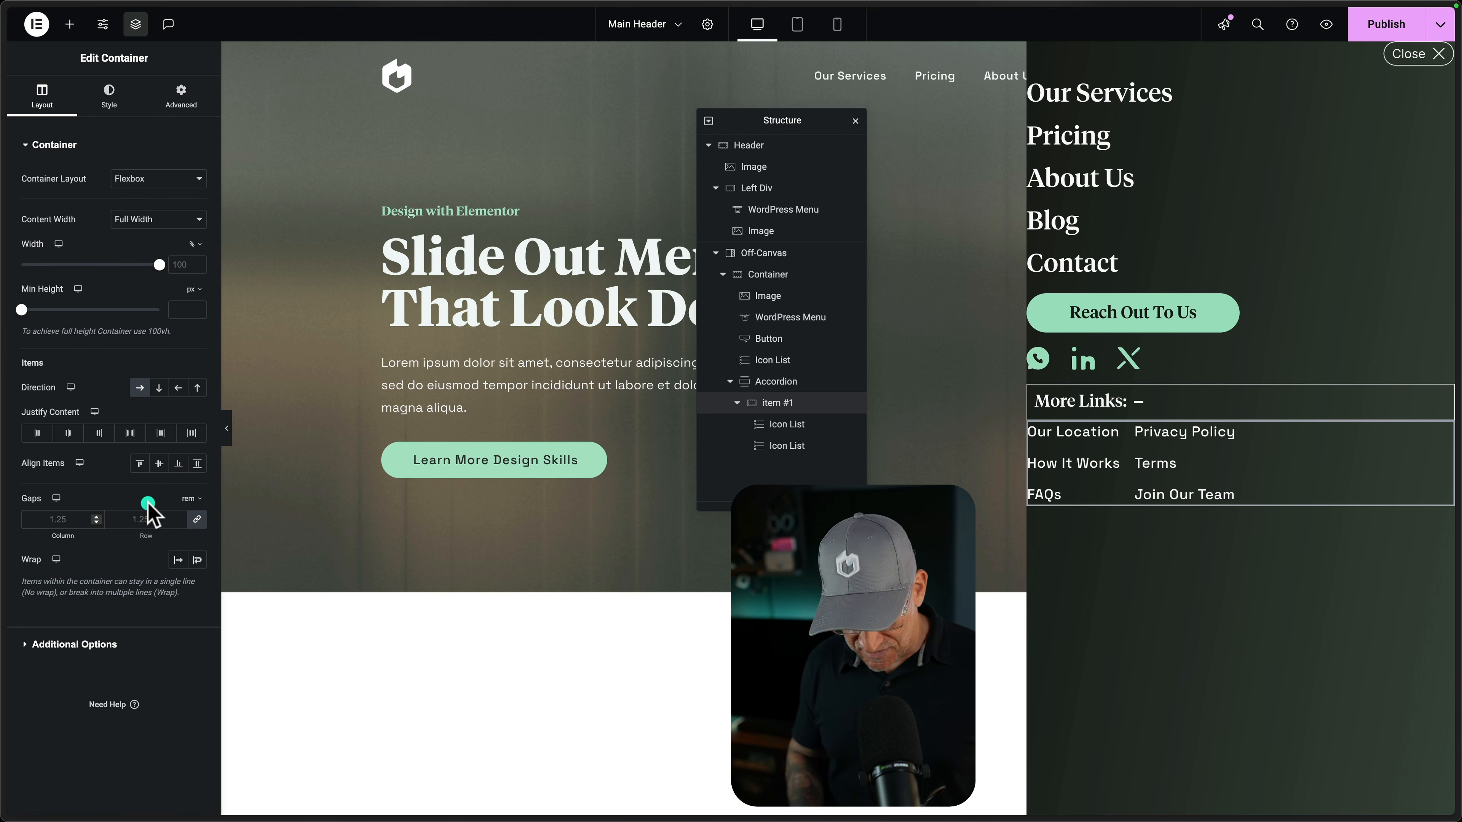
text(5)
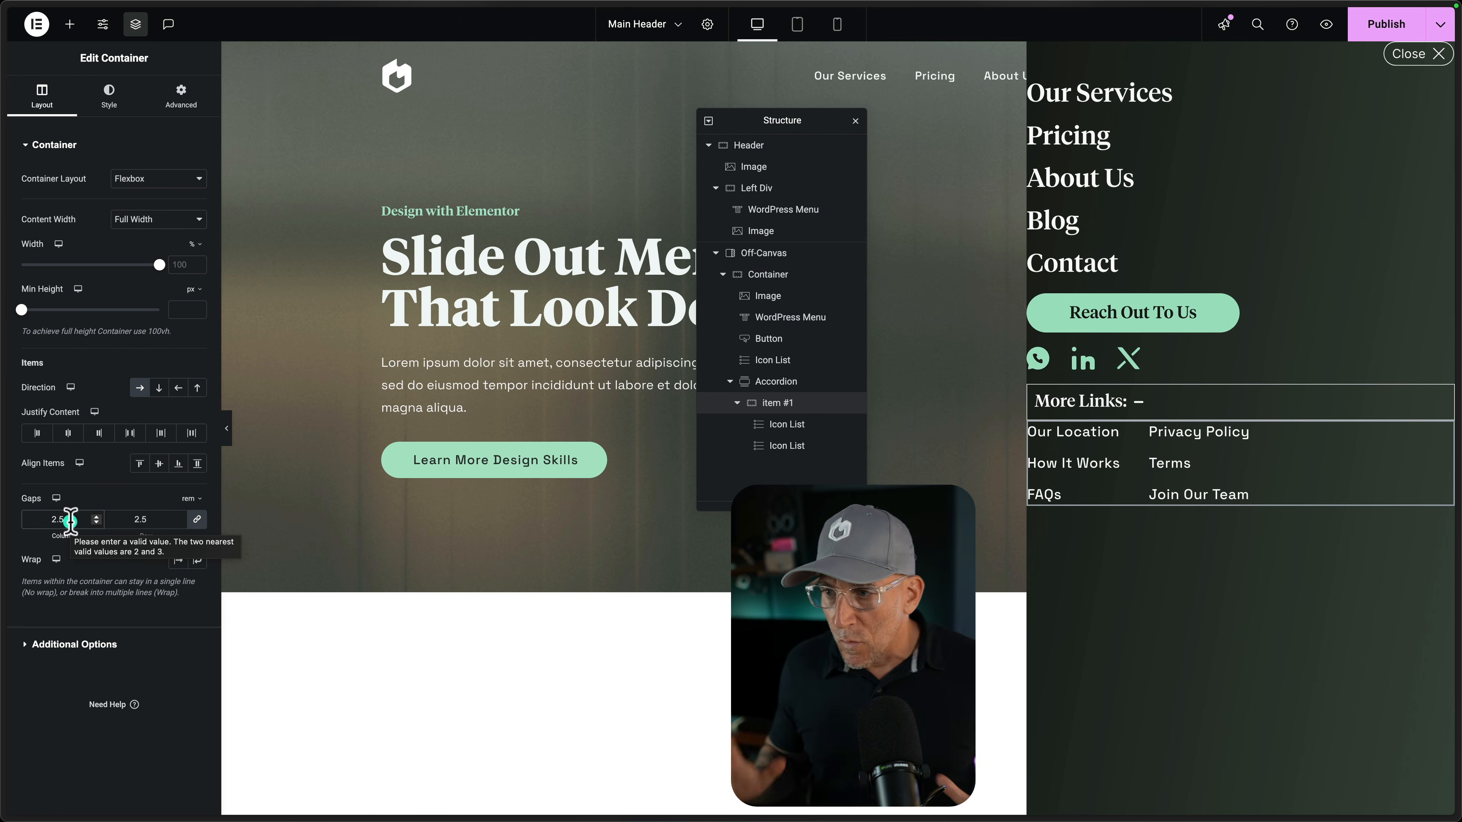
Set the More Links accordion's padding to 0 on all sides and its border type to None
click(1203, 365)
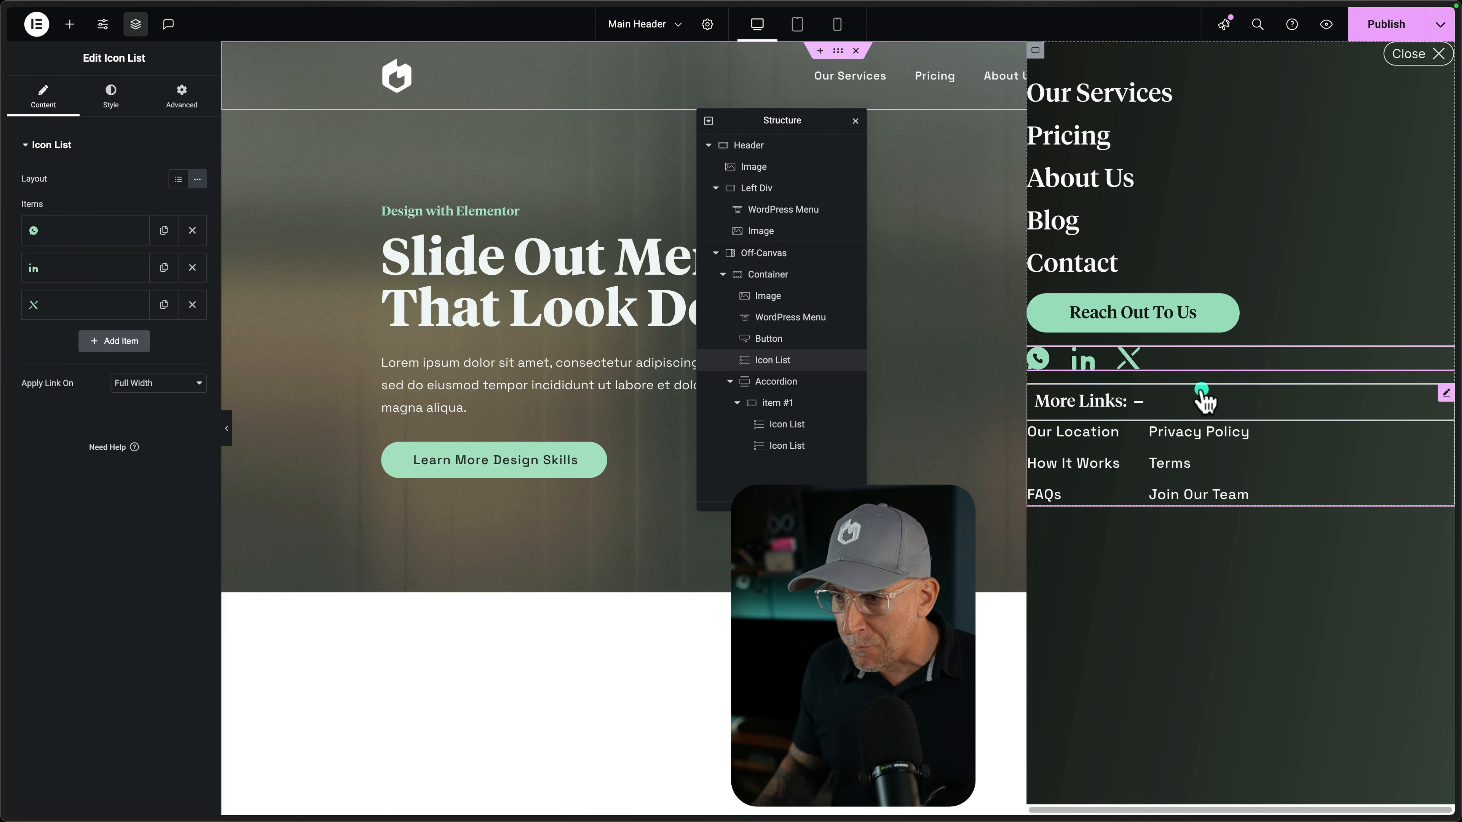
click(1445, 394)
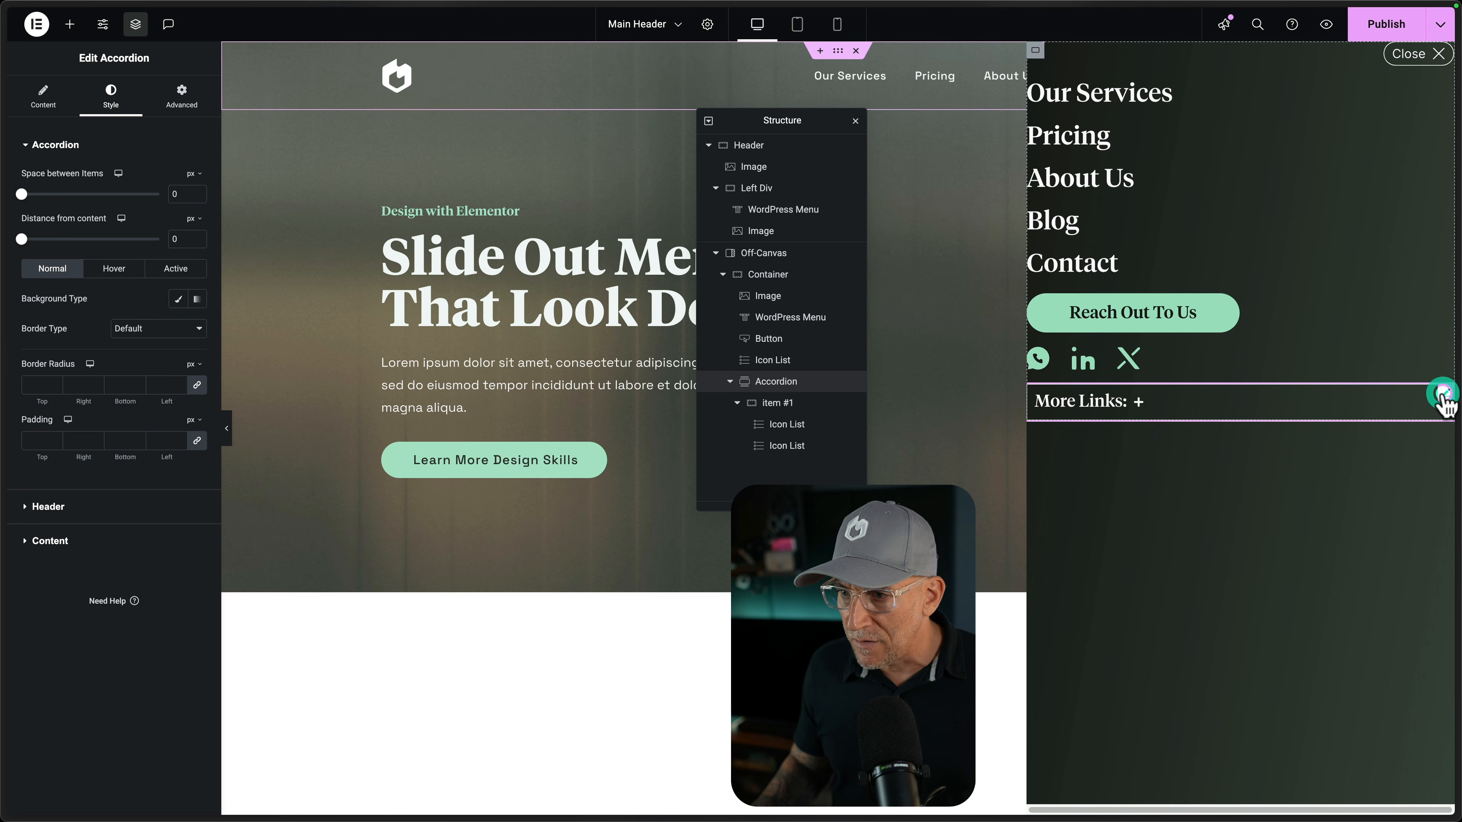
click(1252, 406)
click(765, 381)
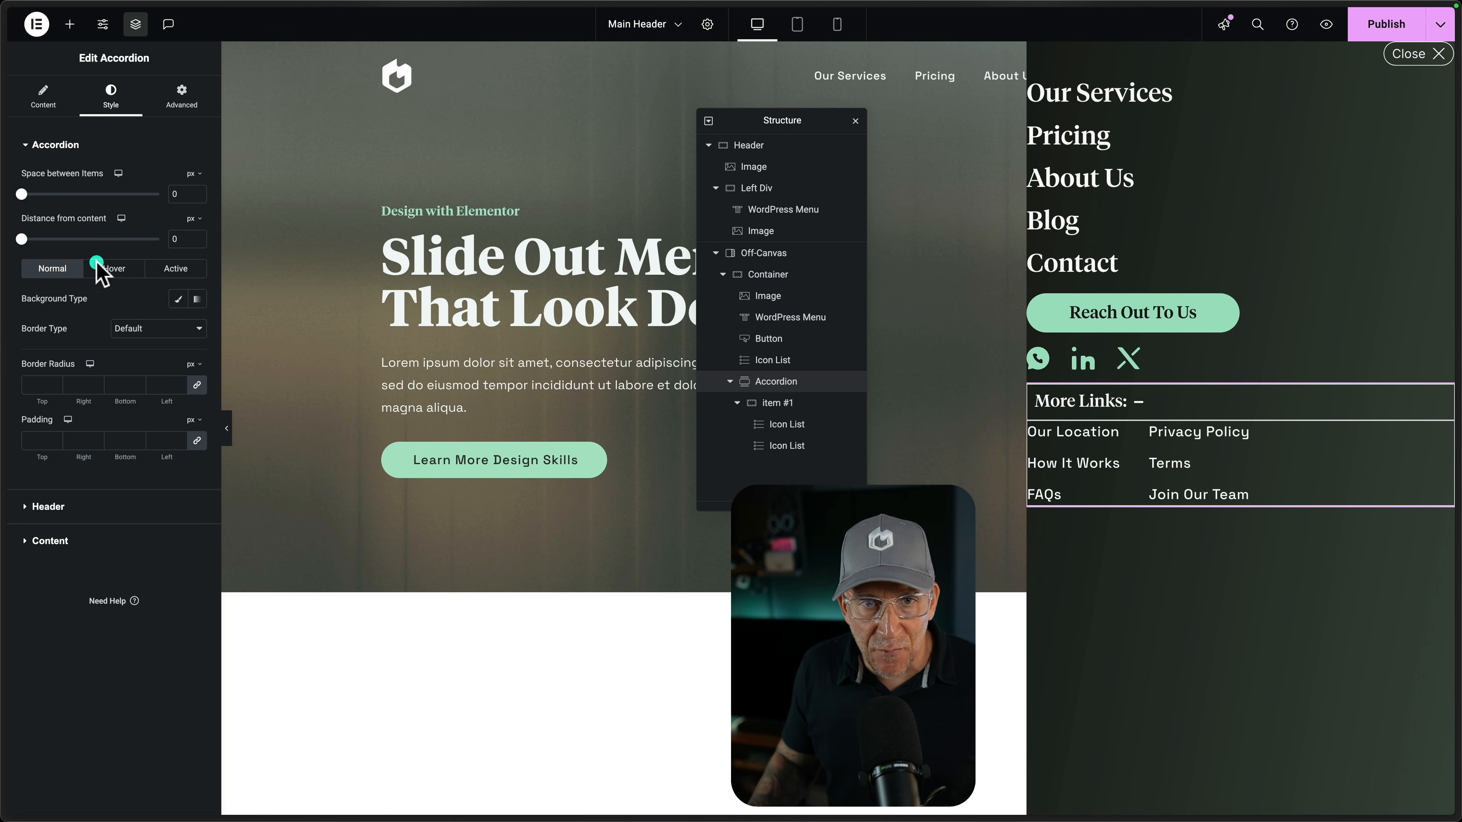
click(42, 435)
text(0)
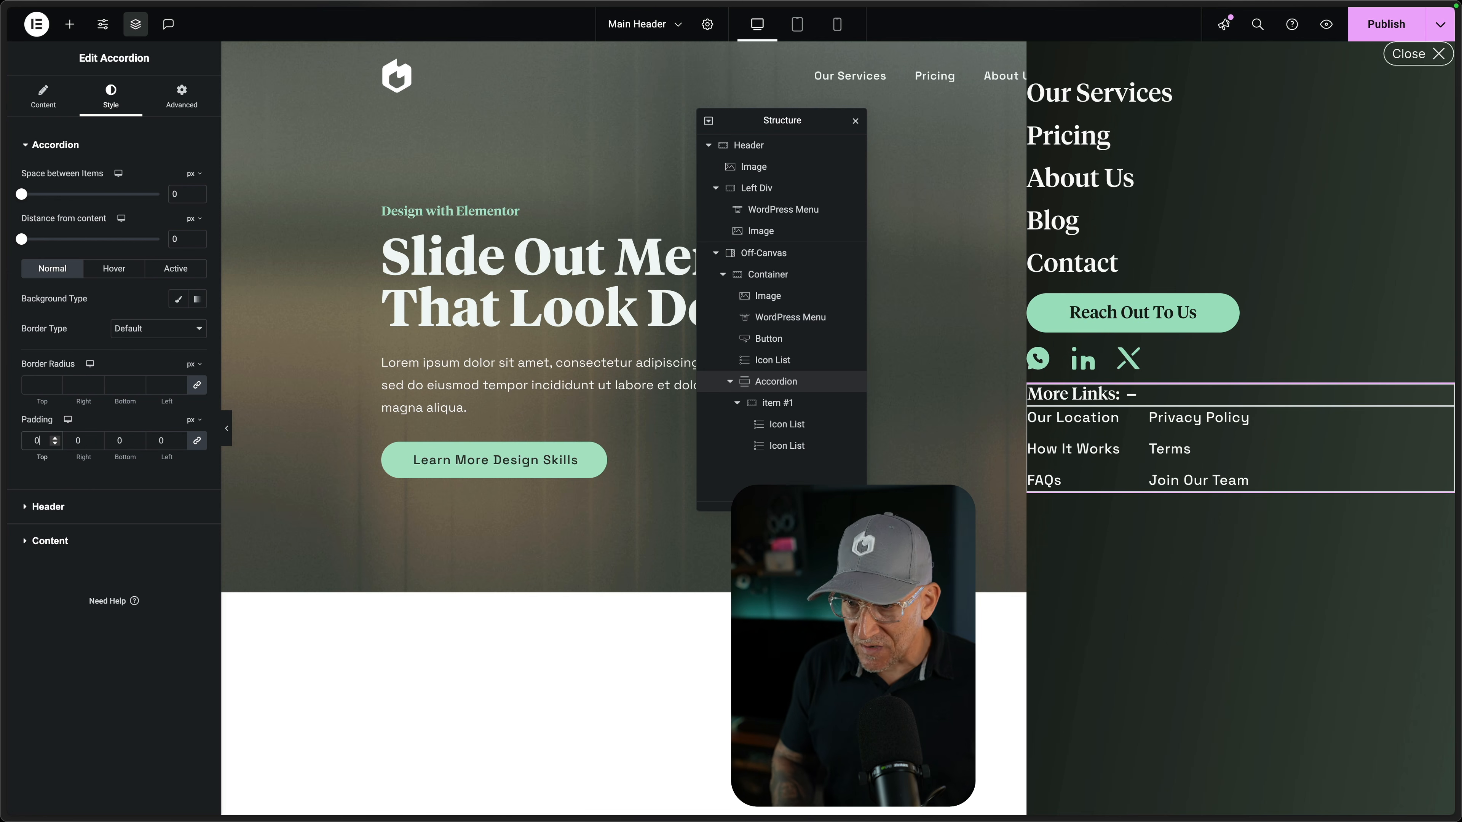
click(122, 332)
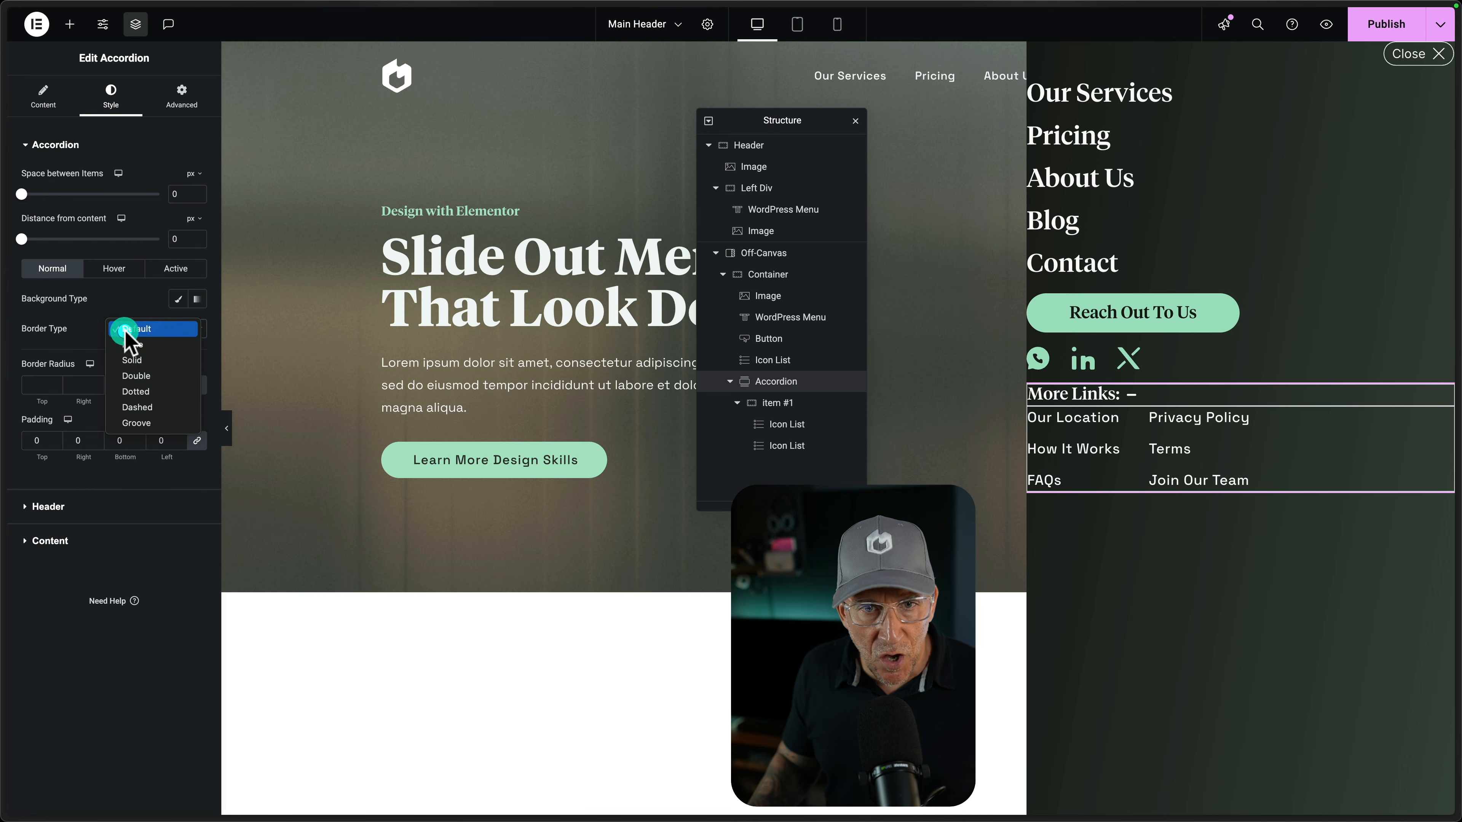
click(128, 340)
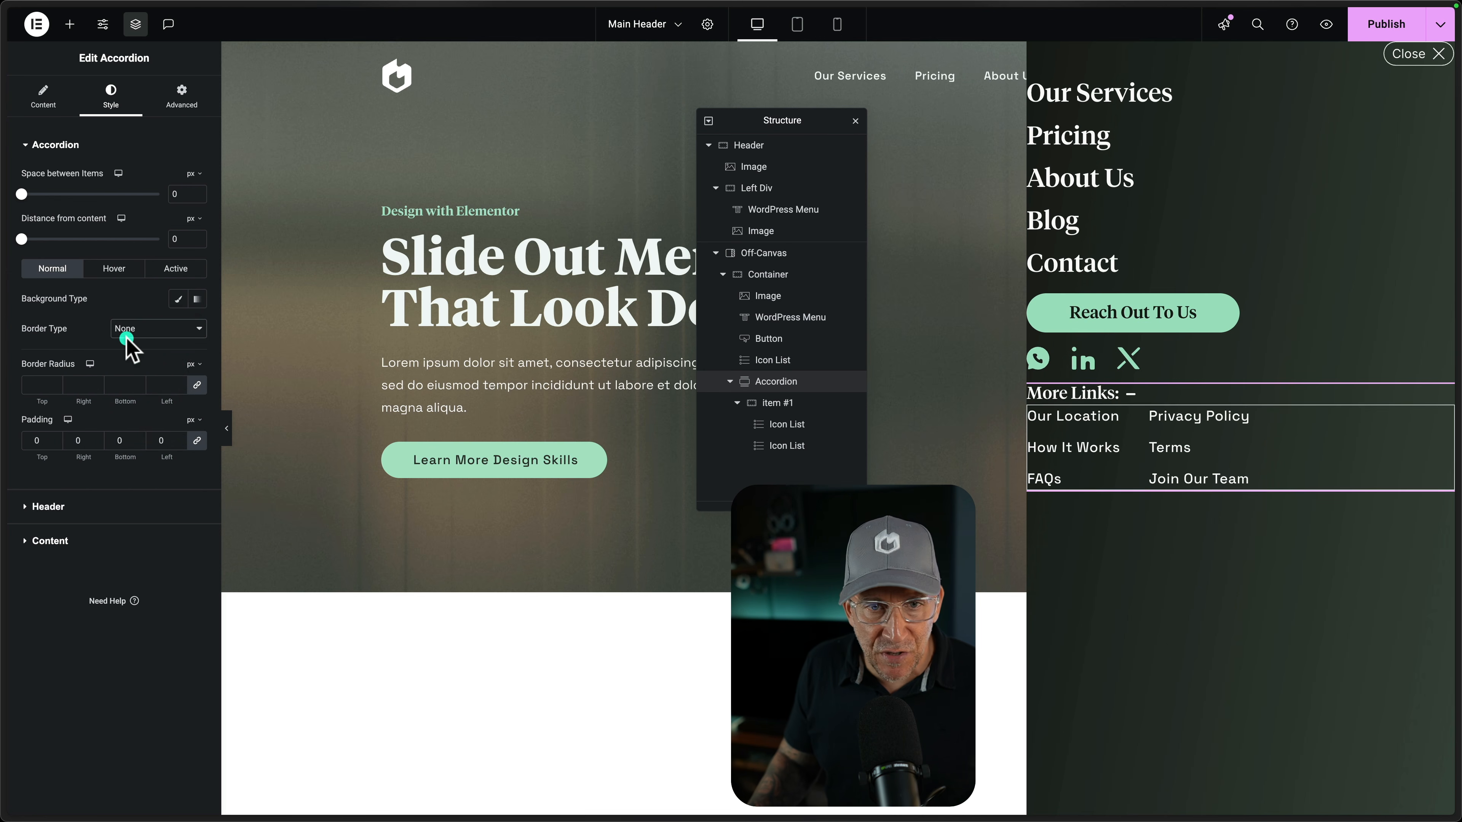
Set the padding of the accordion's content area to 0 on all sides and its border type to None
click(63, 508)
click(46, 531)
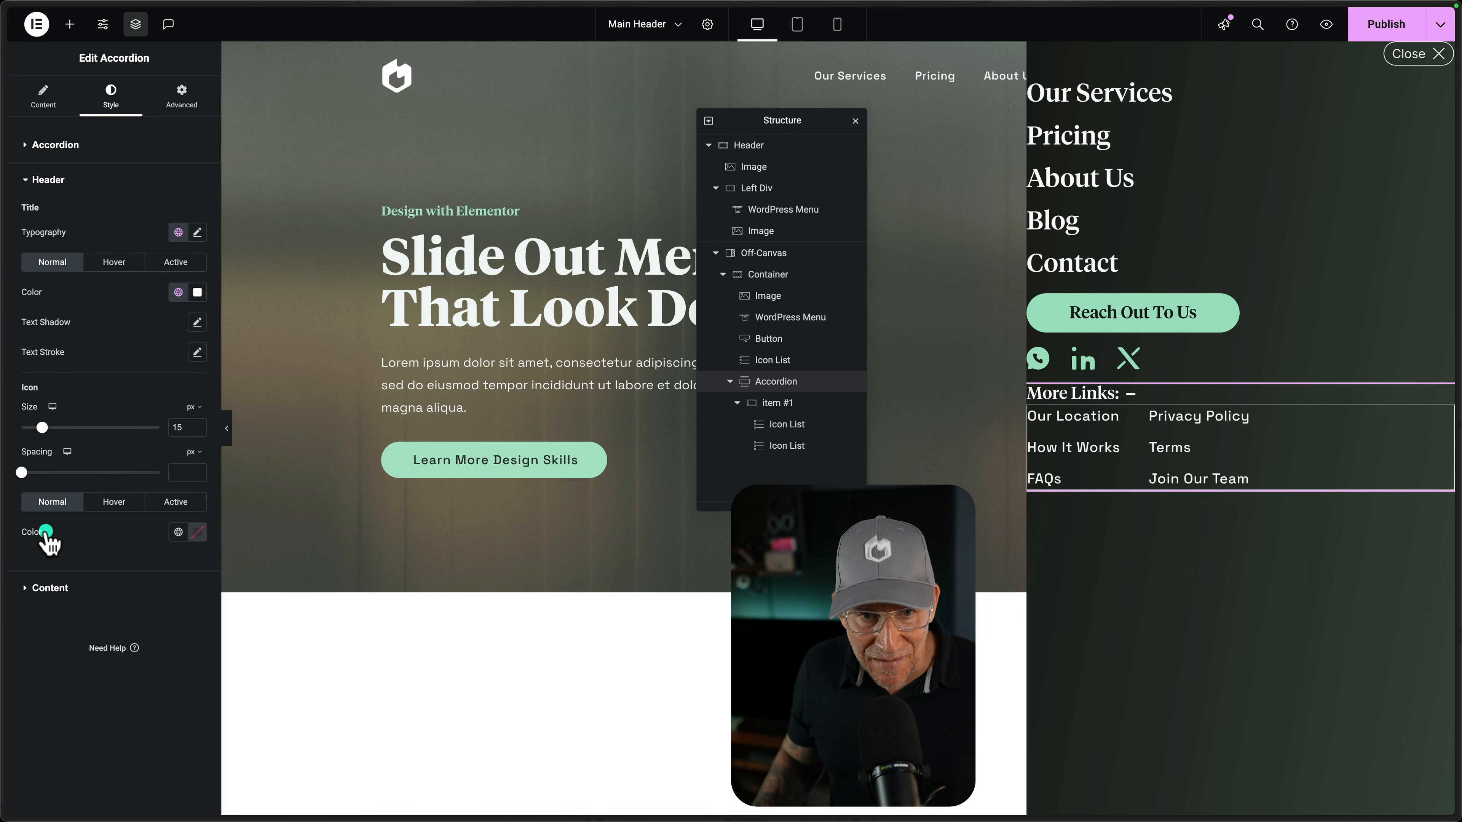
click(46, 593)
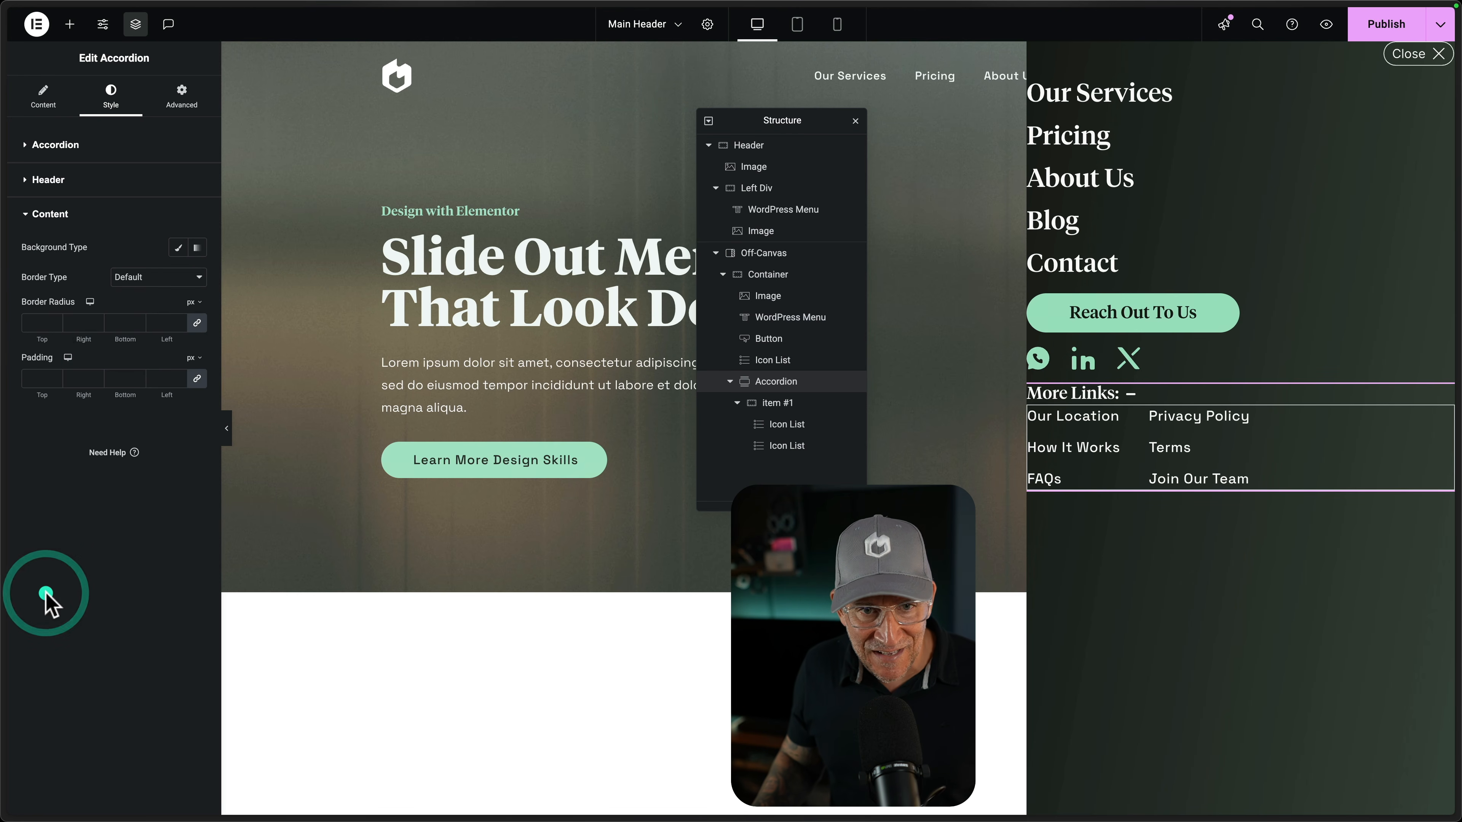
click(62, 367)
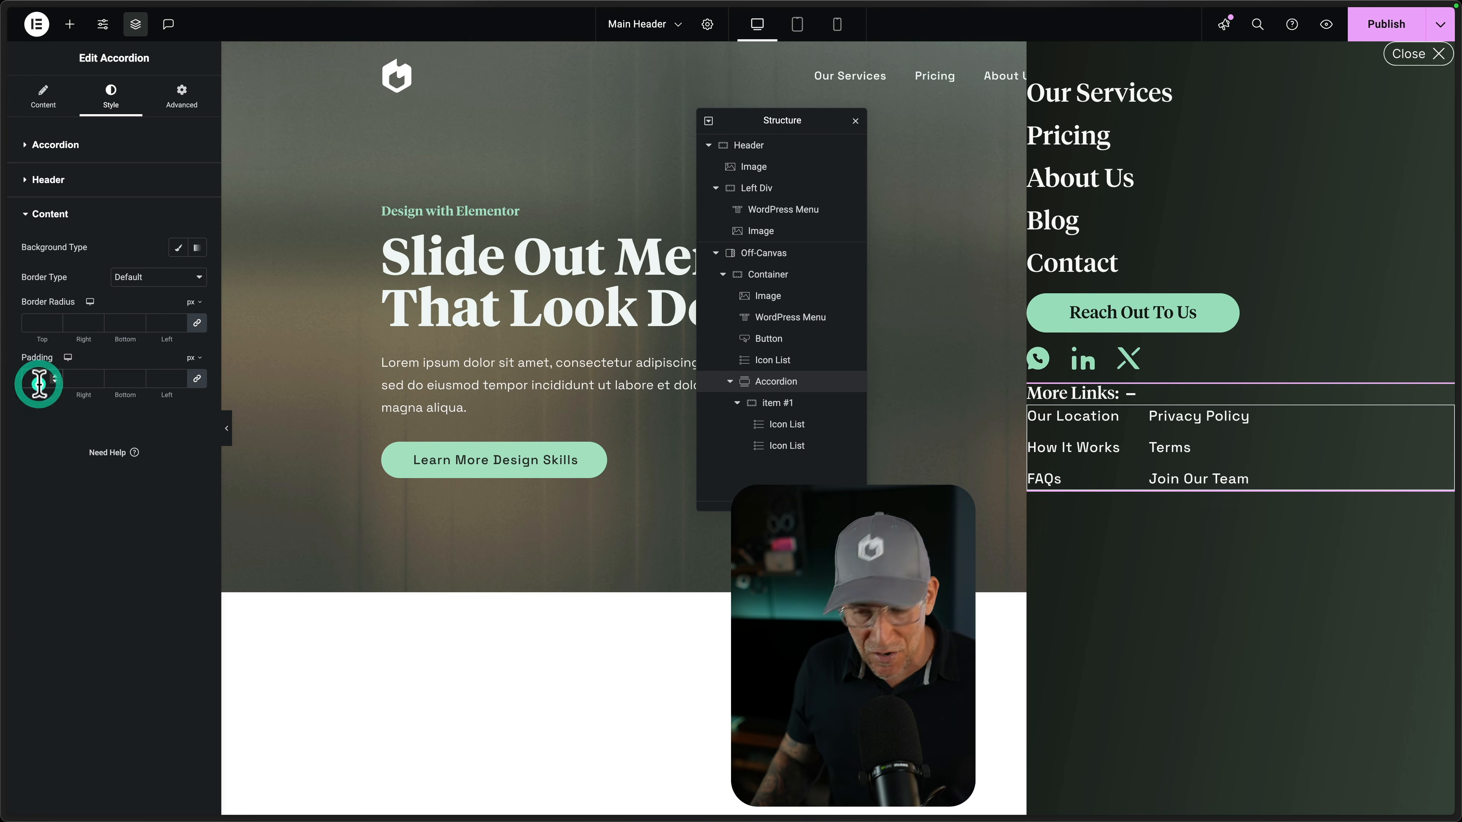
click(158, 277)
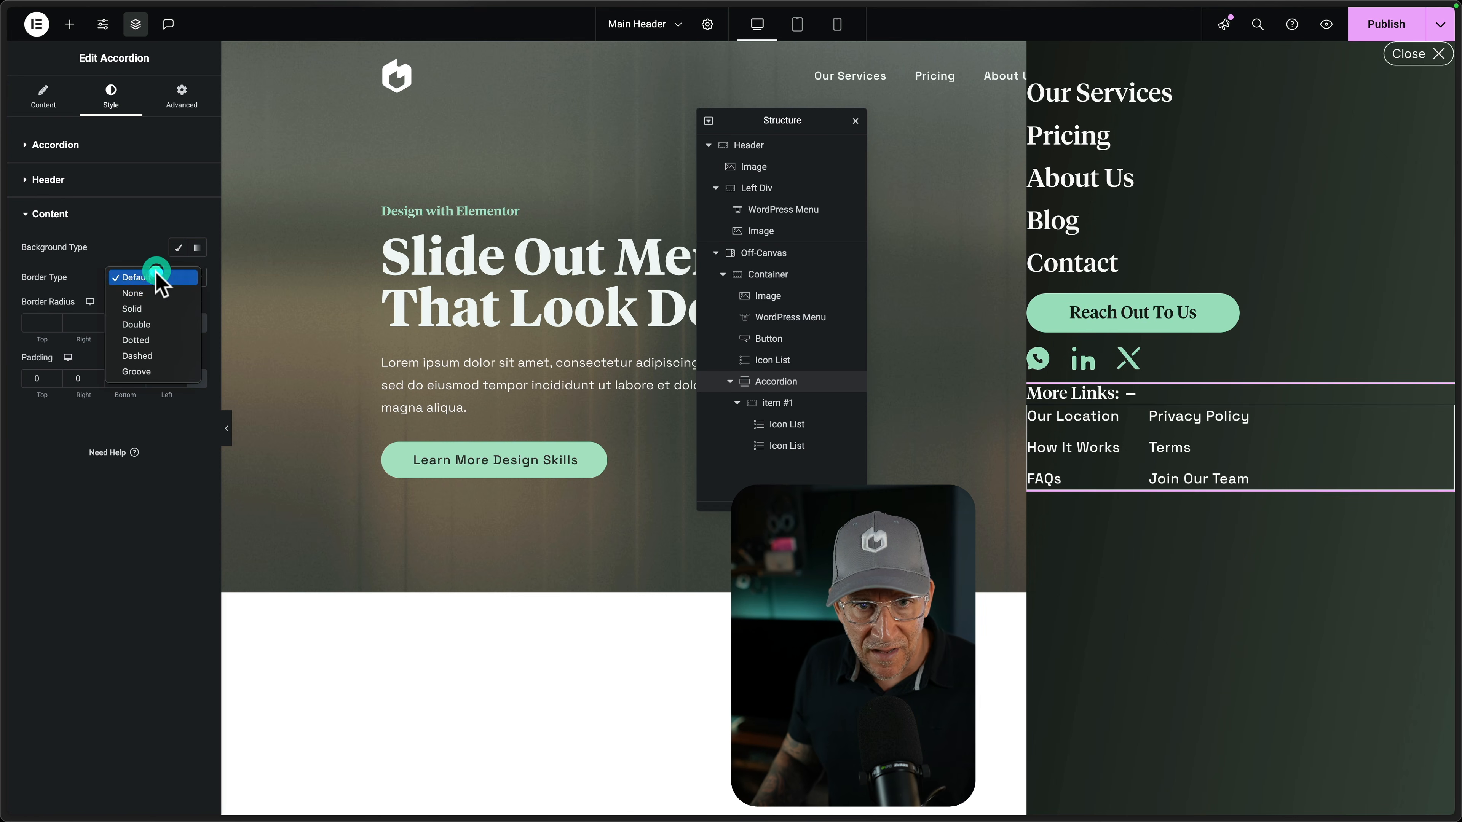
click(153, 288)
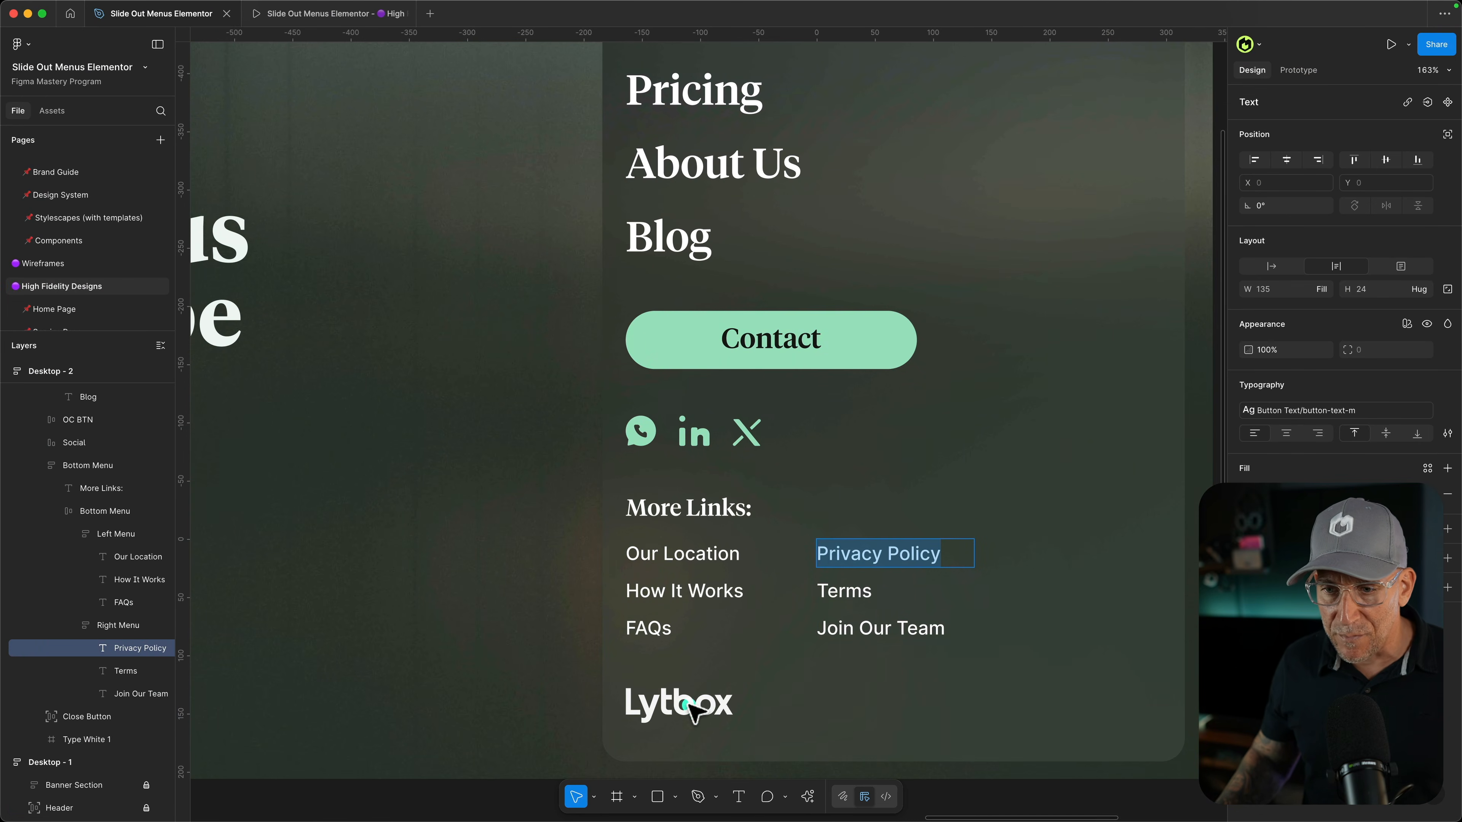
Examine the Lytbox logo in the Figma menu design and the logo and copyright line in the Inverse website's slide-out menu
click(689, 708)
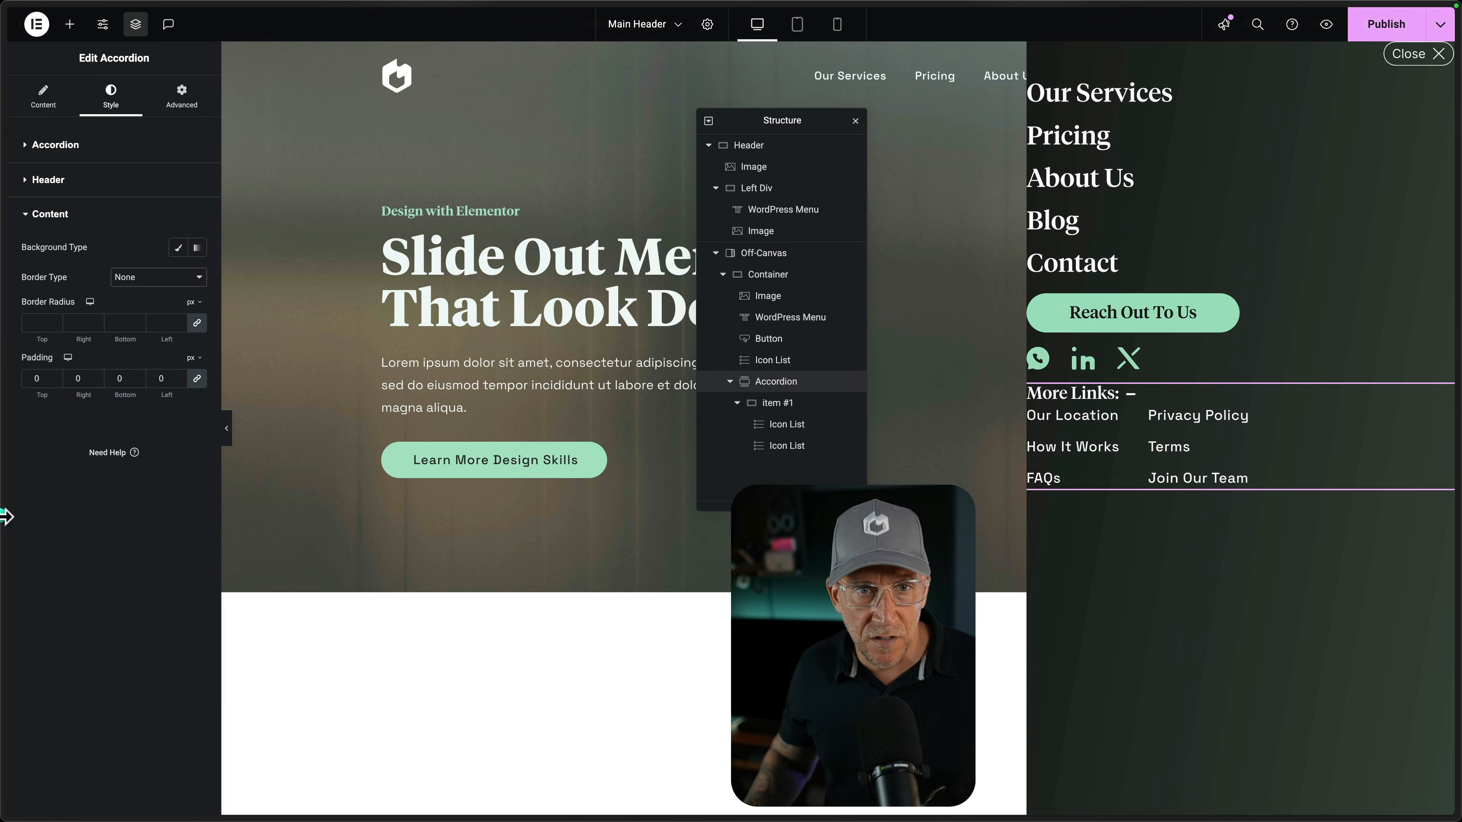
mouse_move(7, 516)
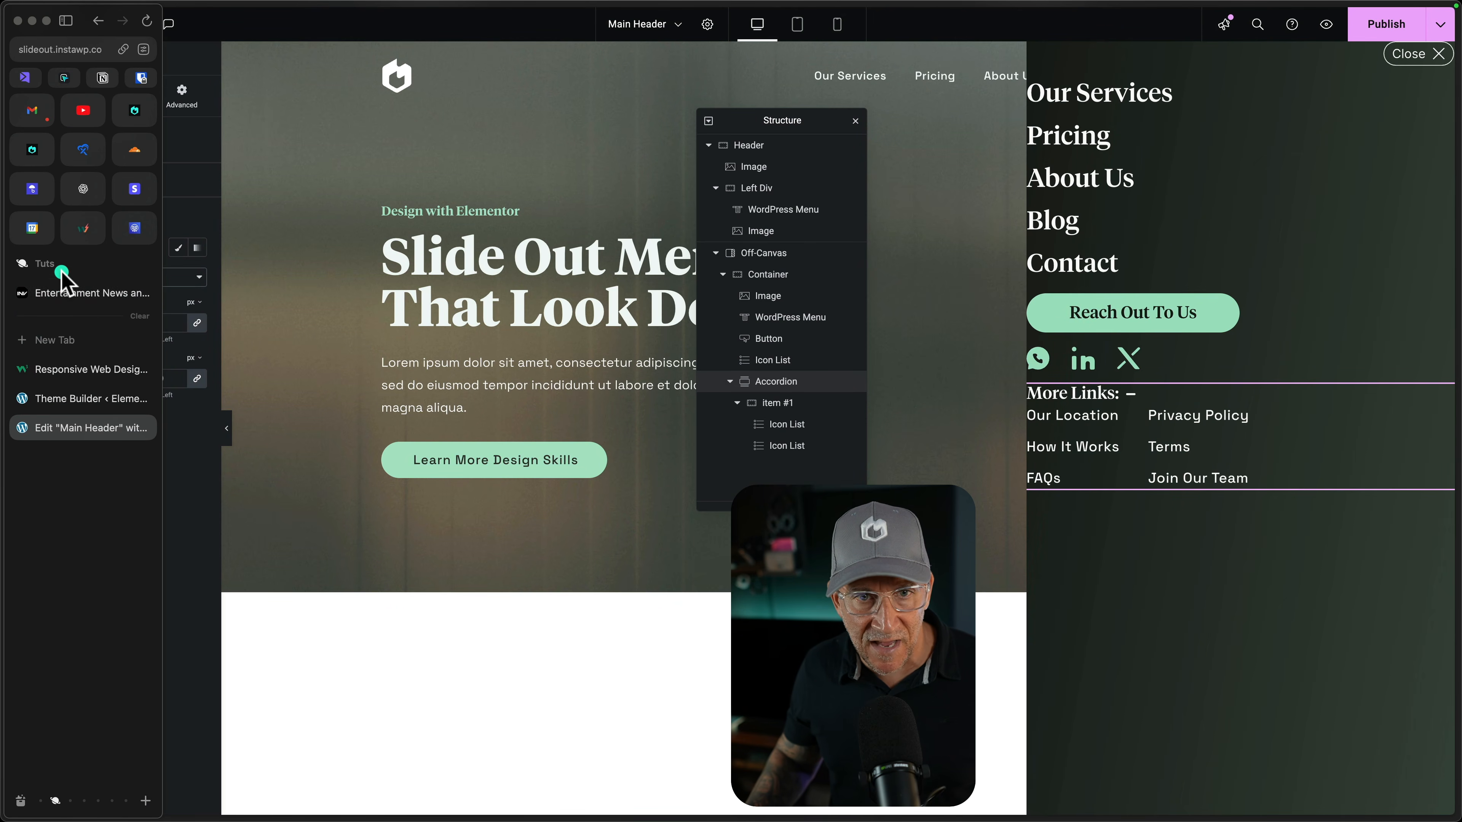
click(59, 291)
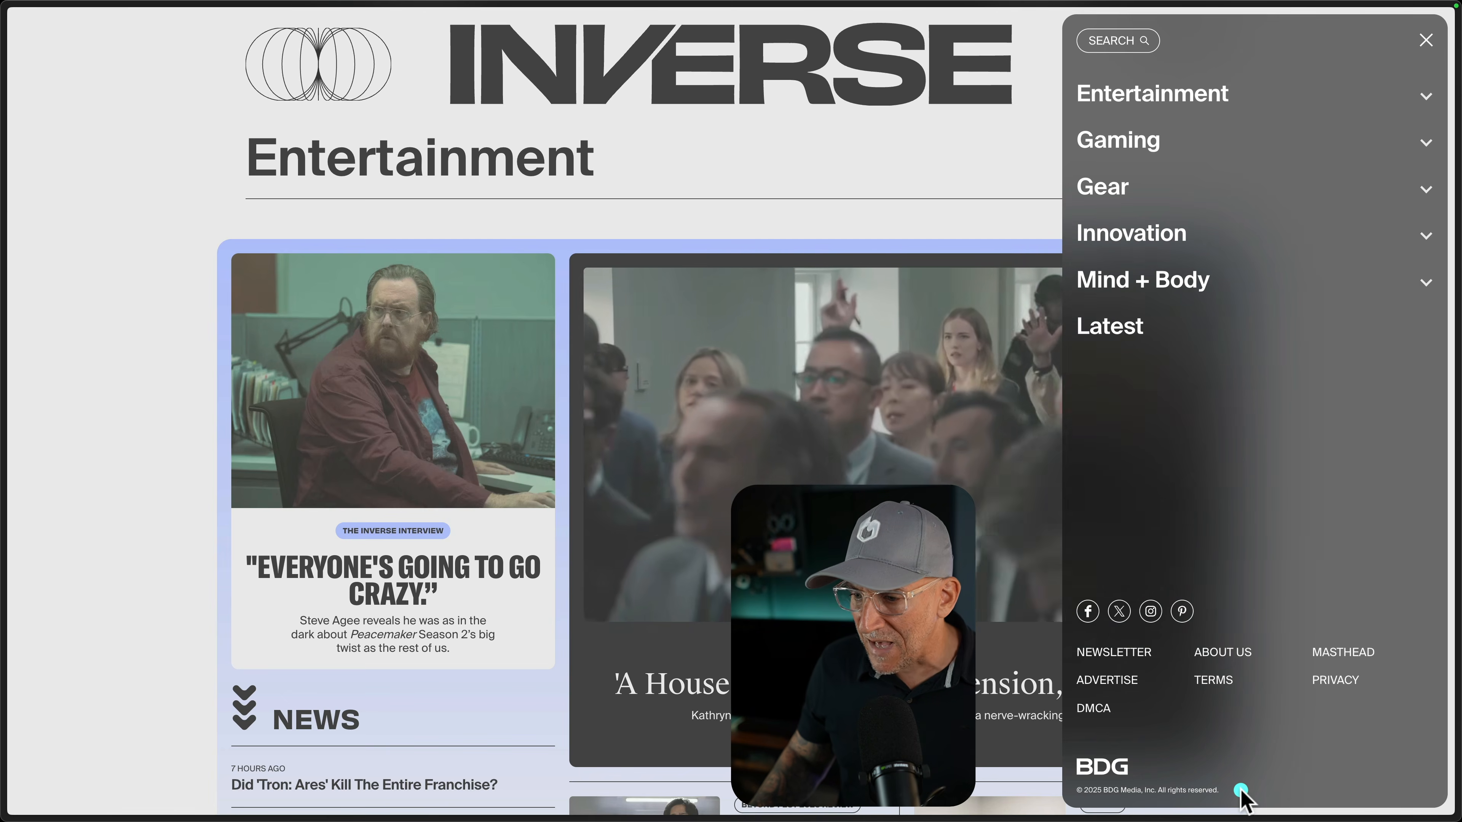
drag(1217, 789, 1081, 789)
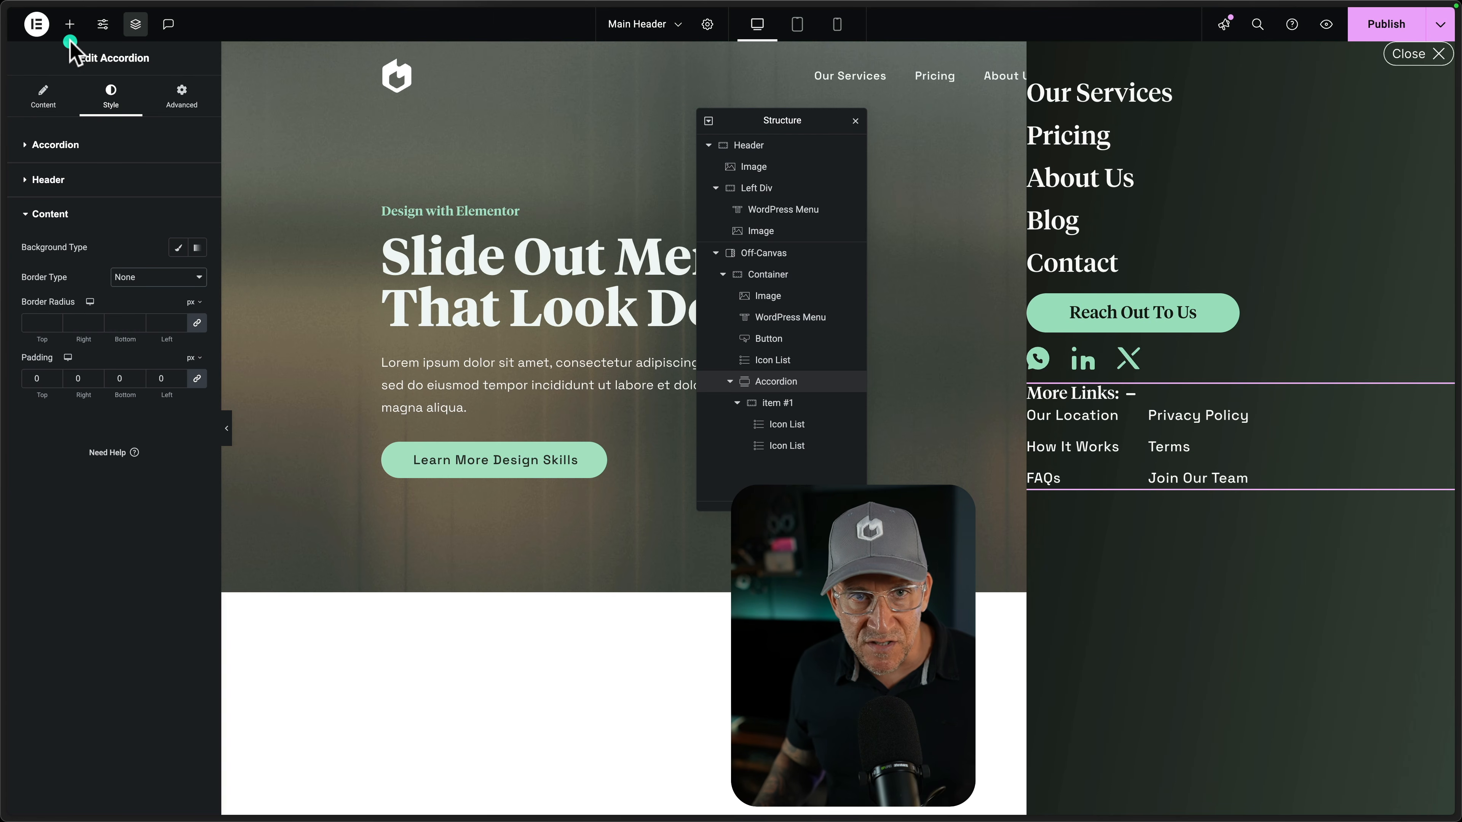
Add an Image widget below the accordion in the Off-Canvas menu, using Type-White.svg from the media library
click(67, 24)
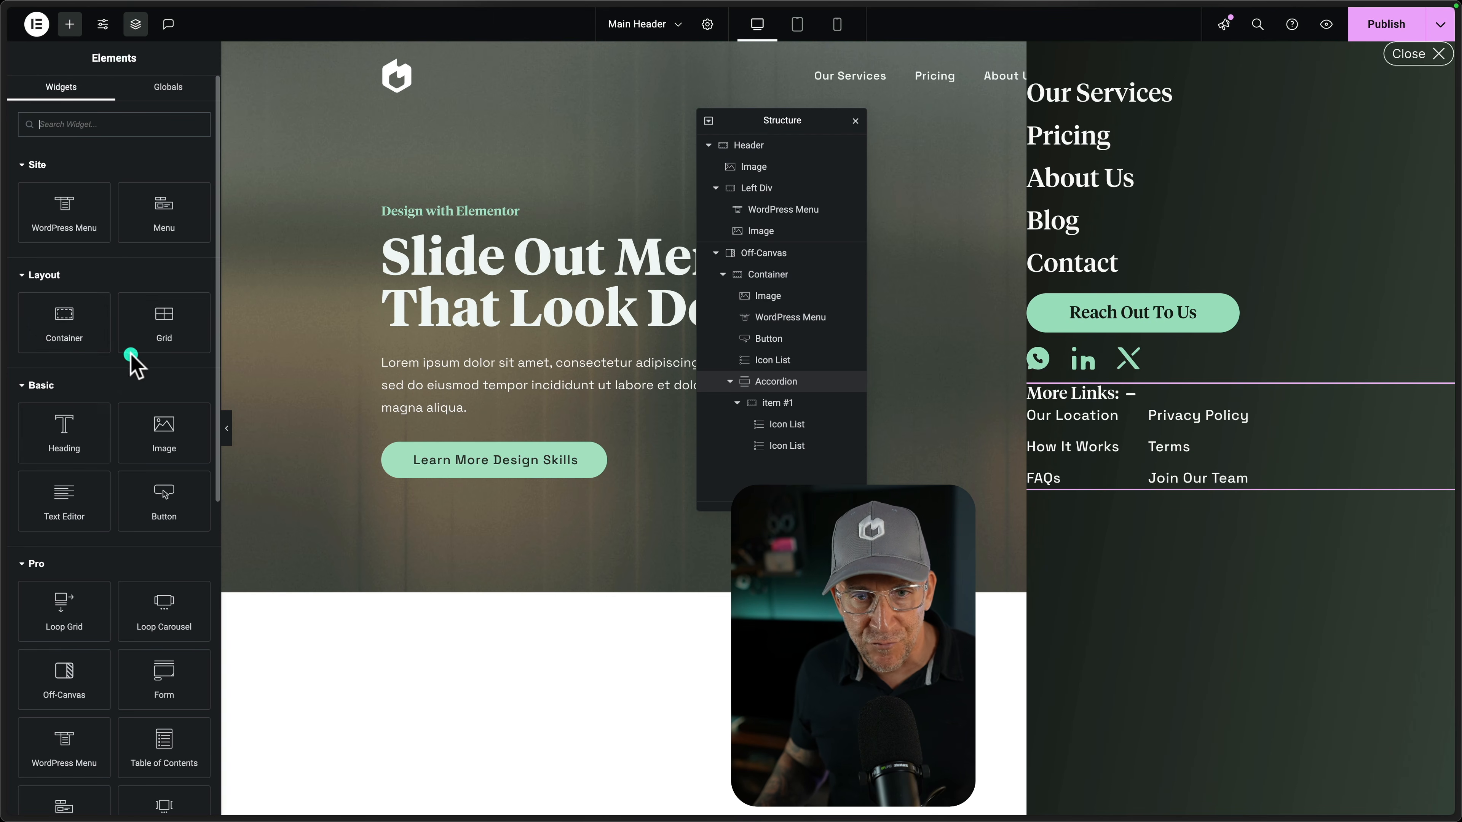
drag(152, 431, 1261, 487)
click(50, 219)
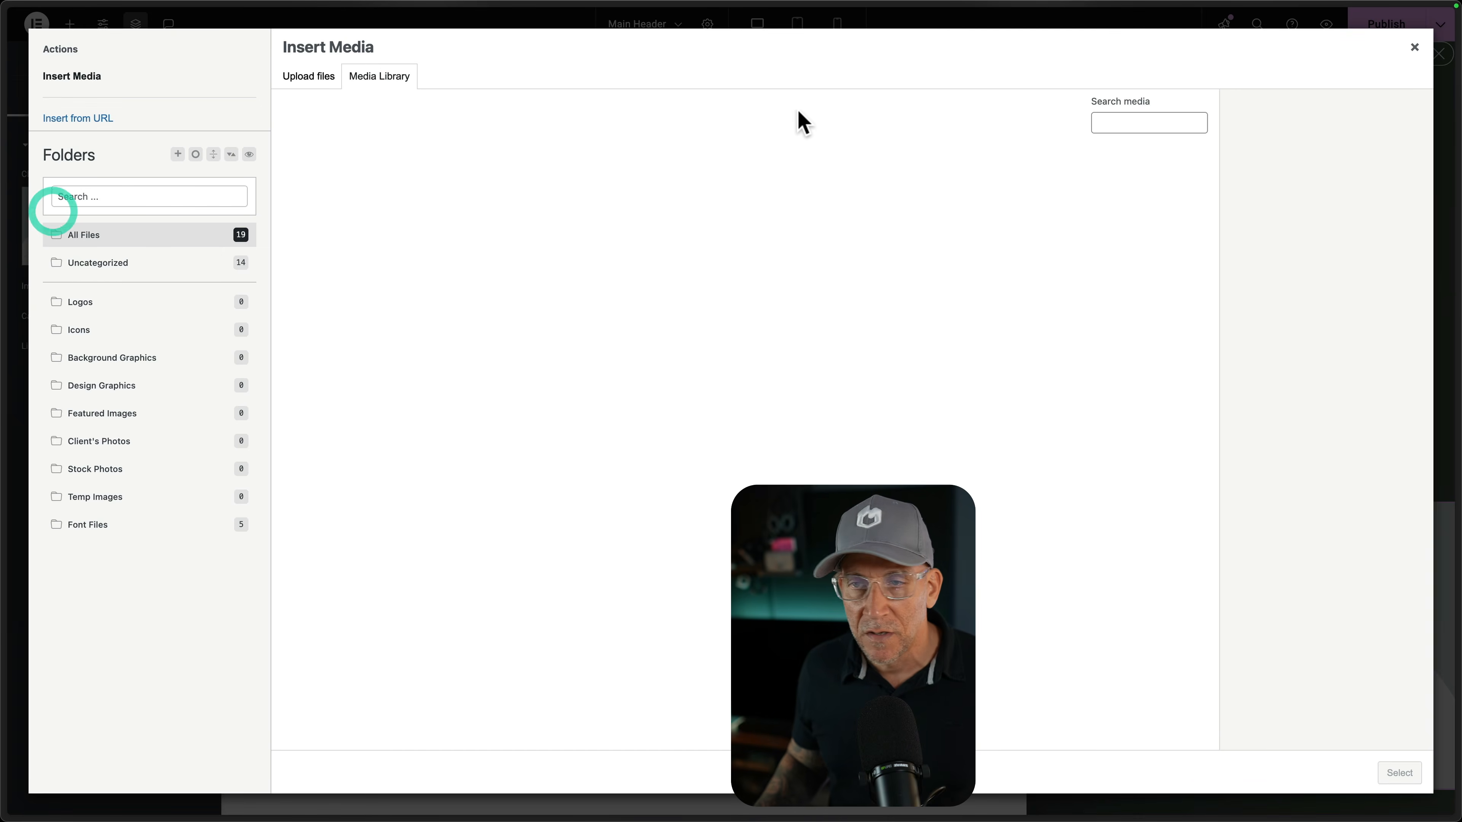
click(1180, 208)
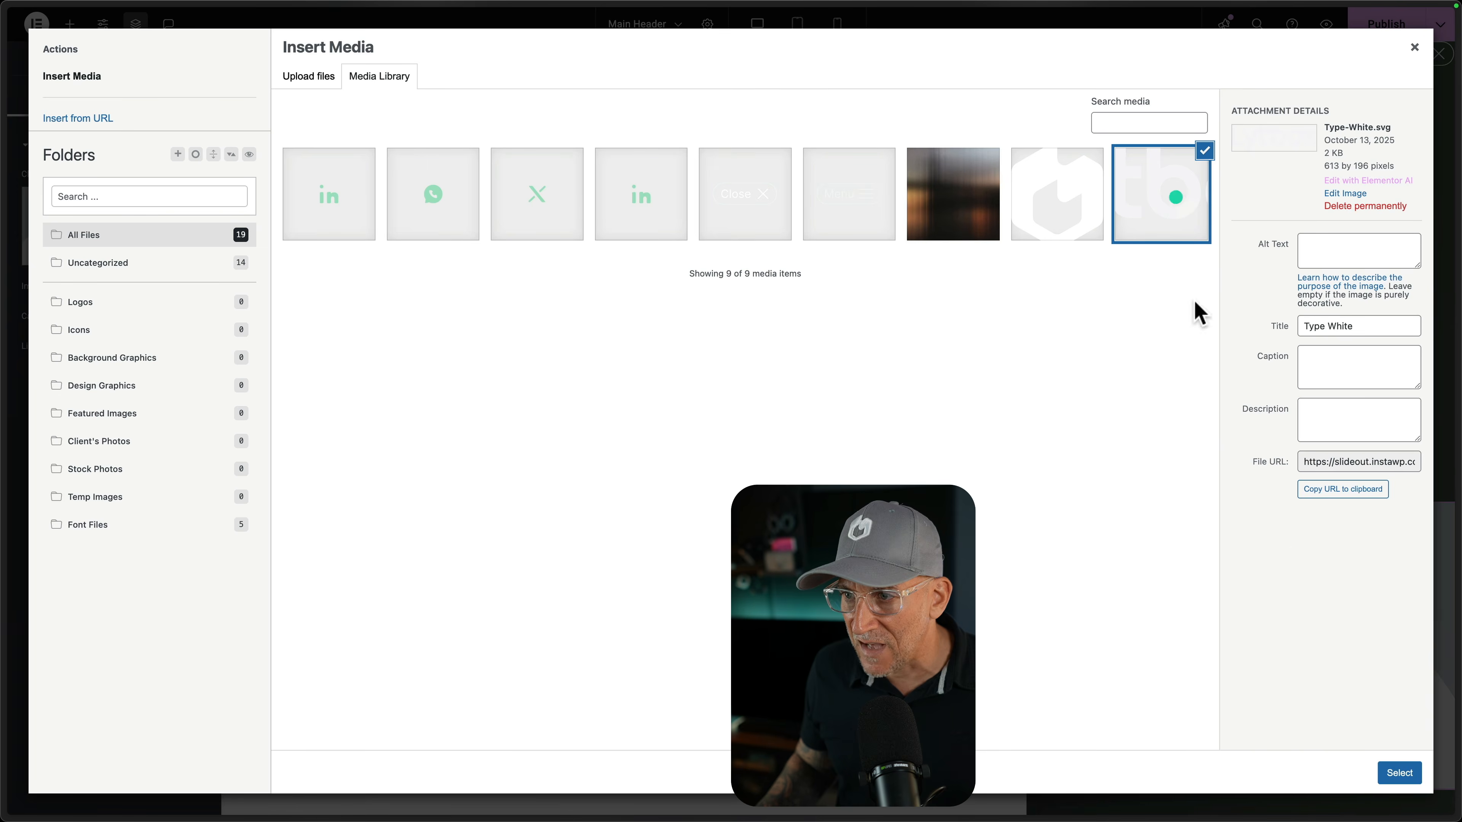
click(1399, 772)
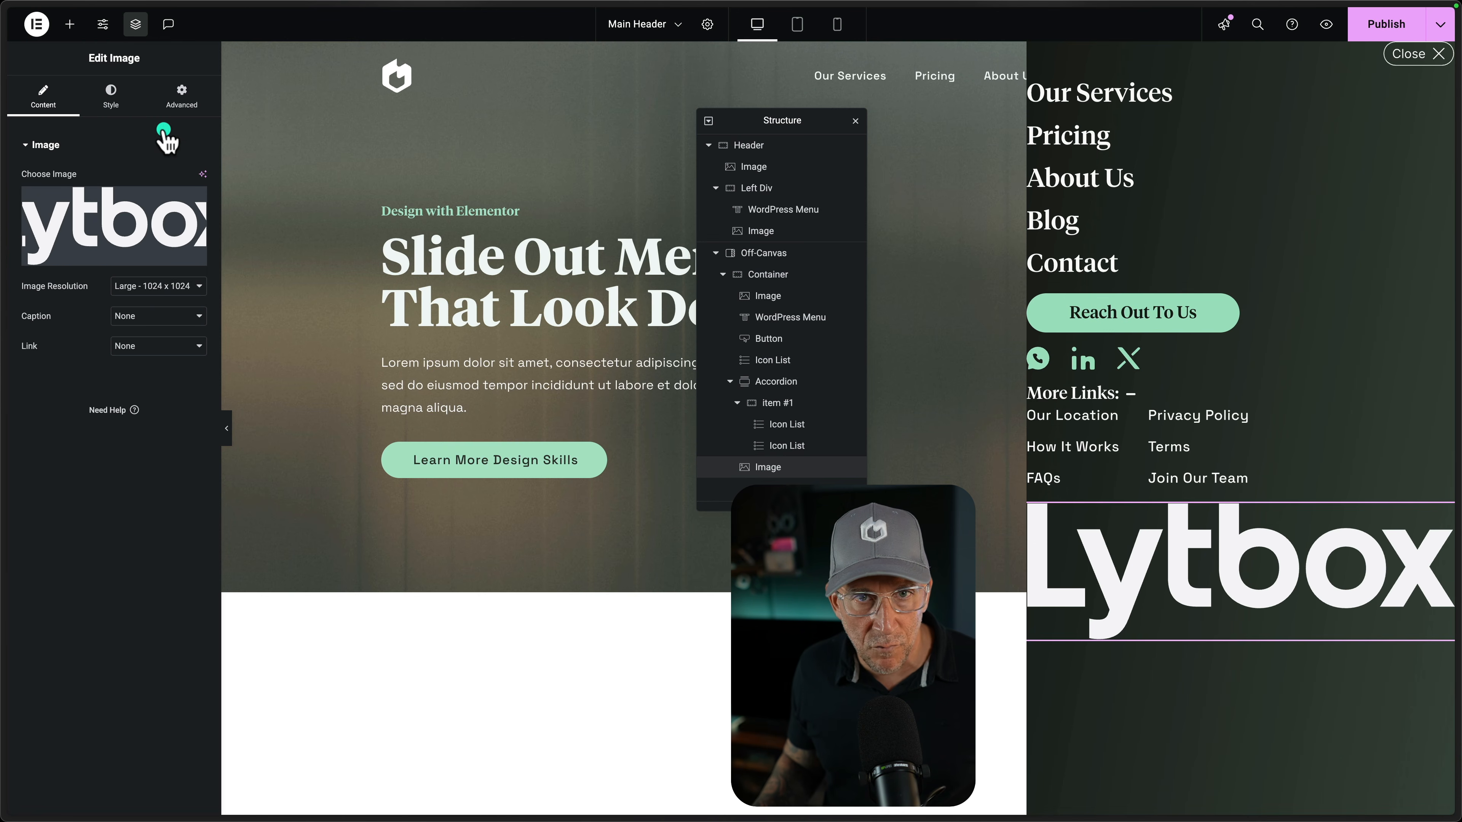
Set the Lytbox logo image's width to 120 px and left-align it
click(112, 98)
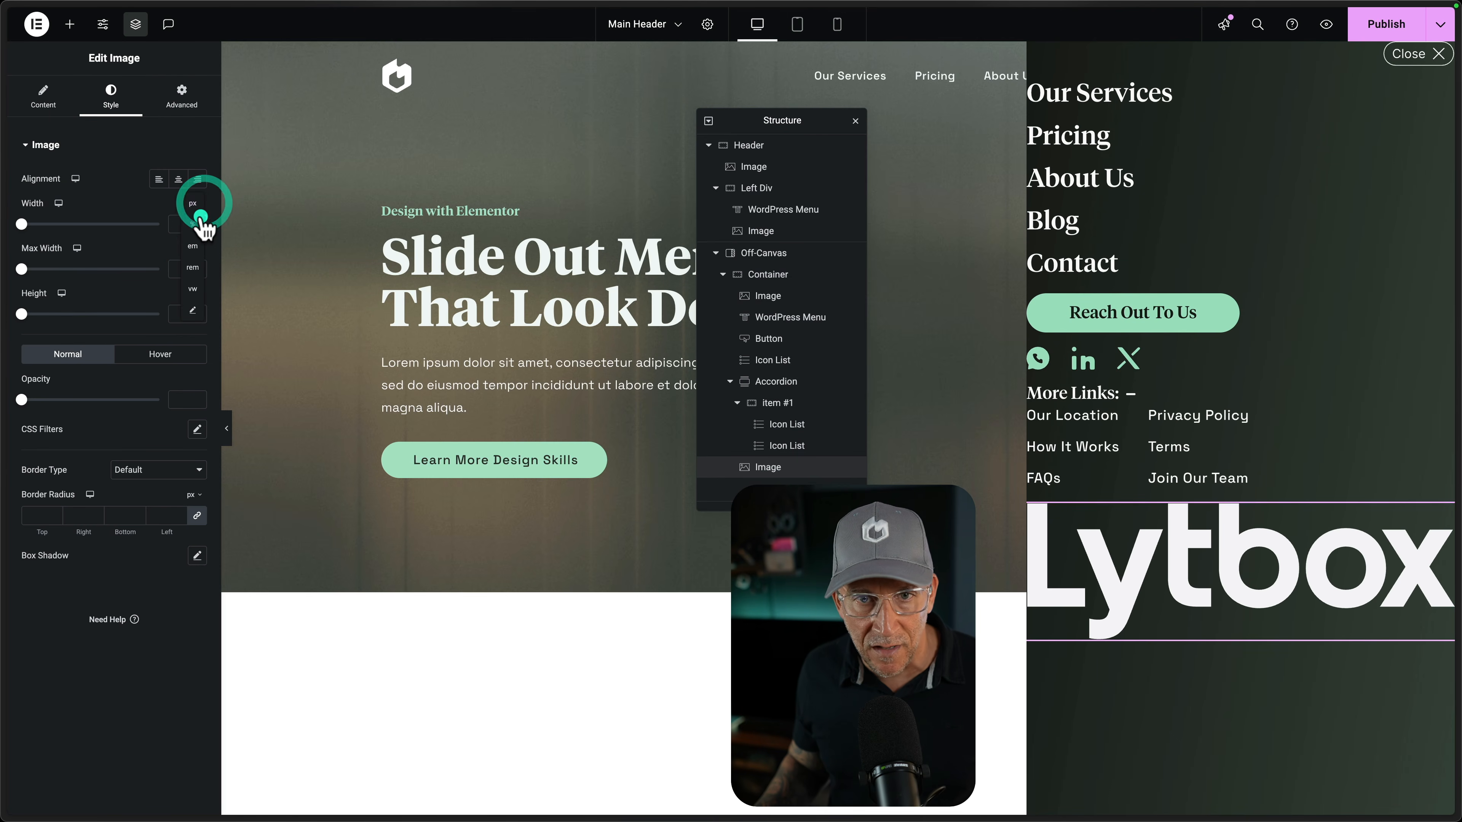
click(182, 230)
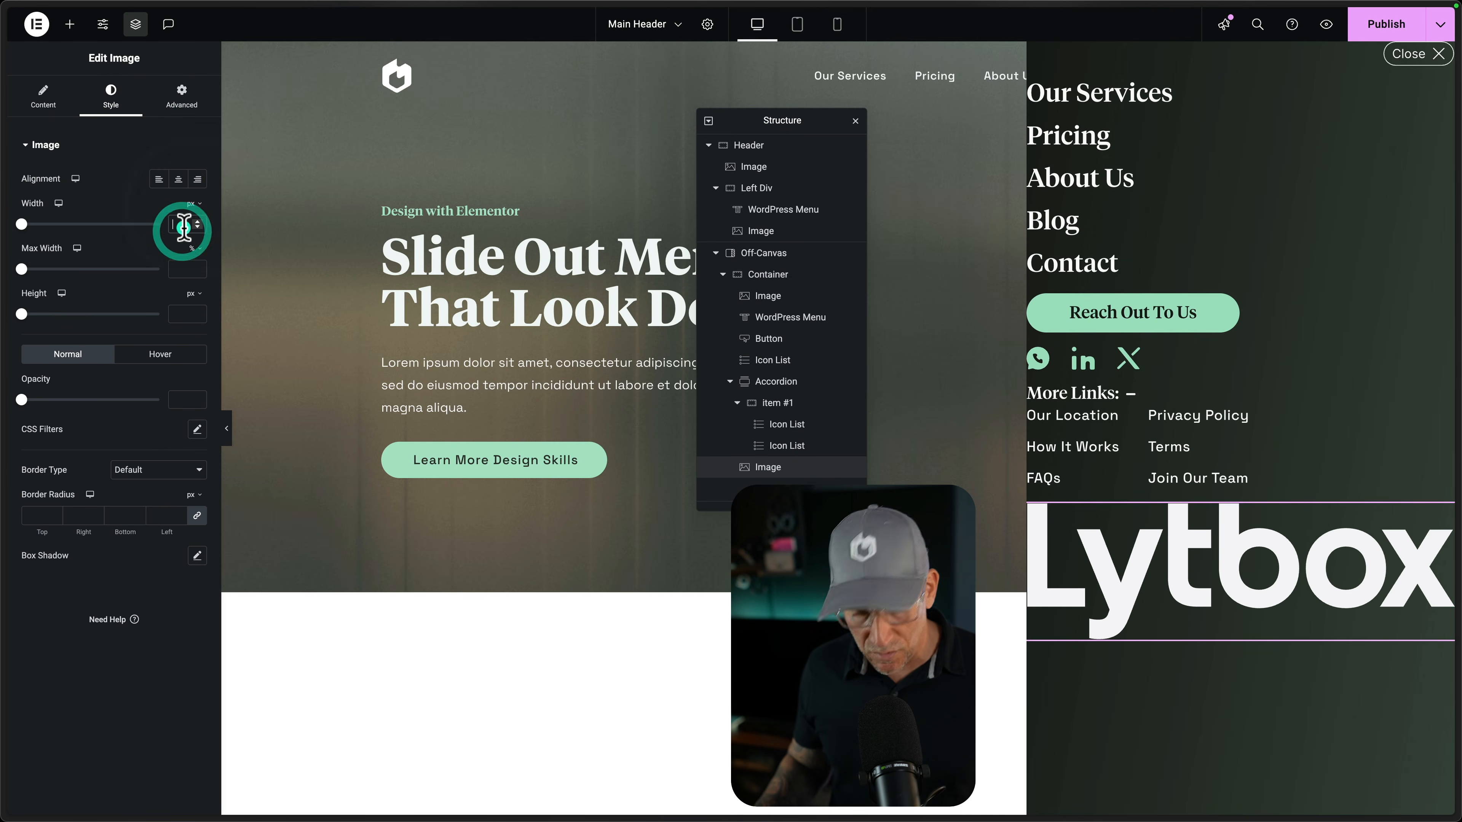
text(120)
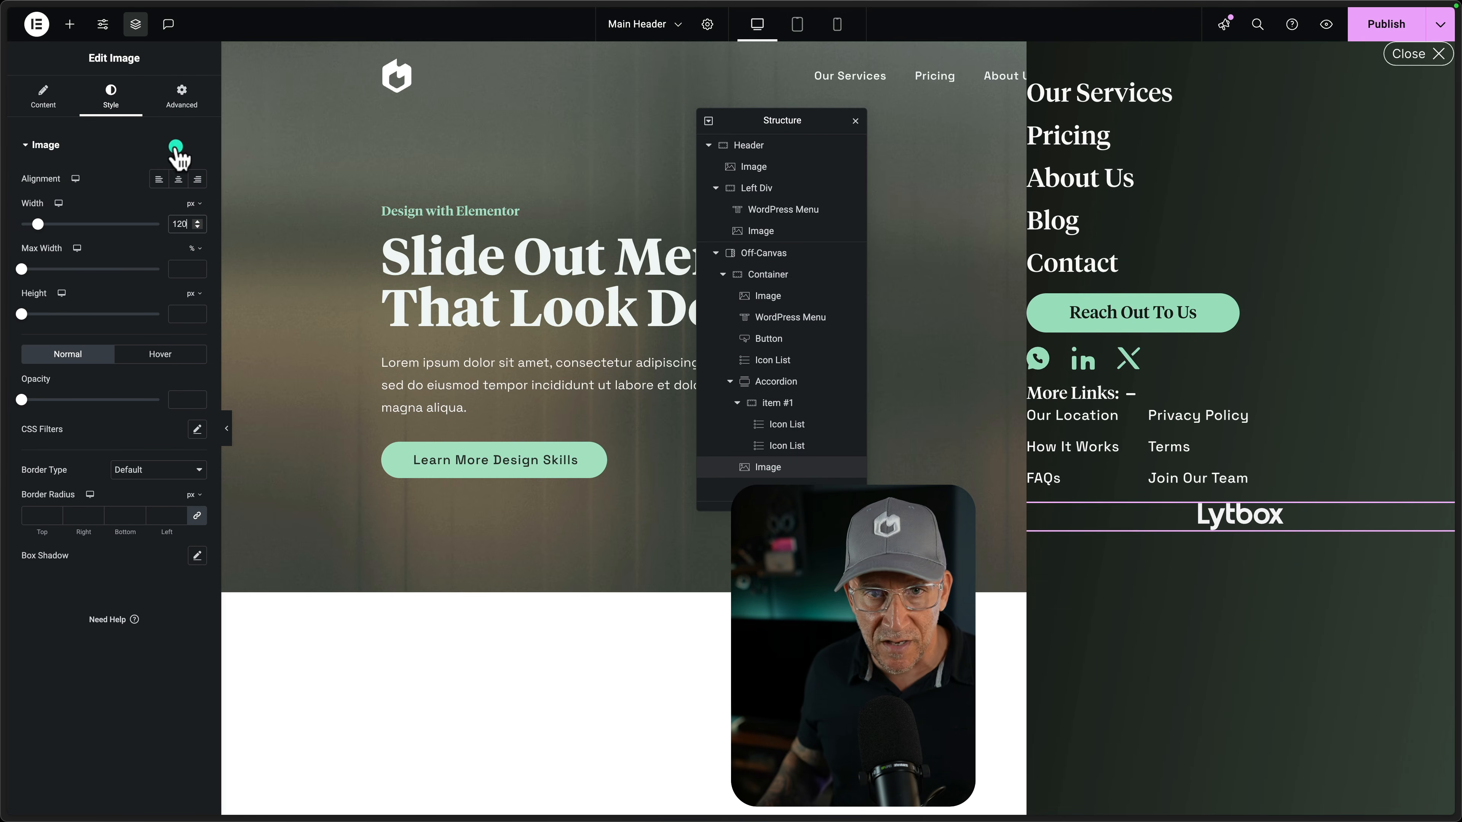
click(160, 178)
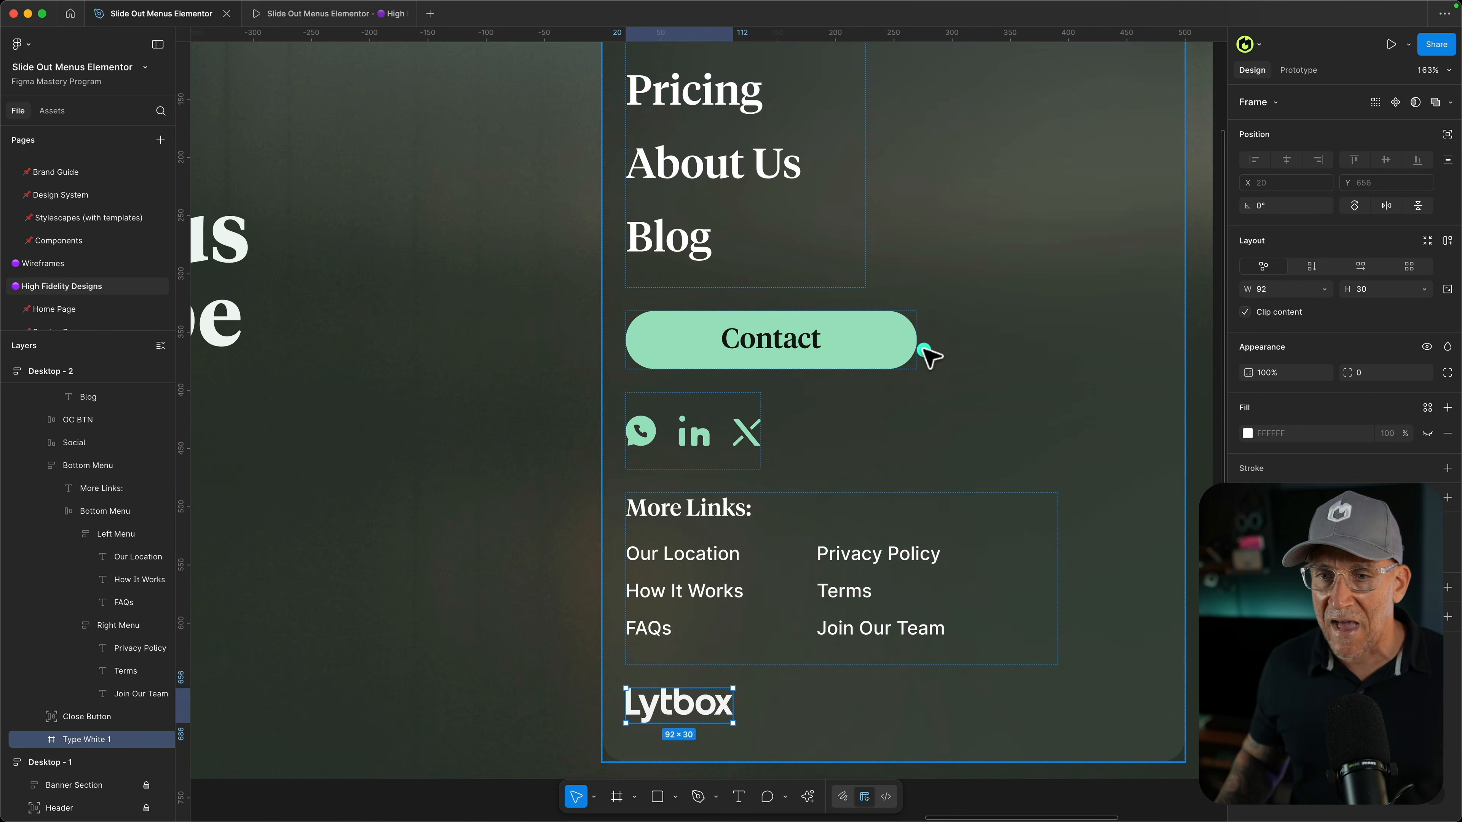
Set the padding of the container inside the Off-Canvas to 1.25 rem on all sides and its minimum height to 100 vh
scroll(927, 353, down, 5)
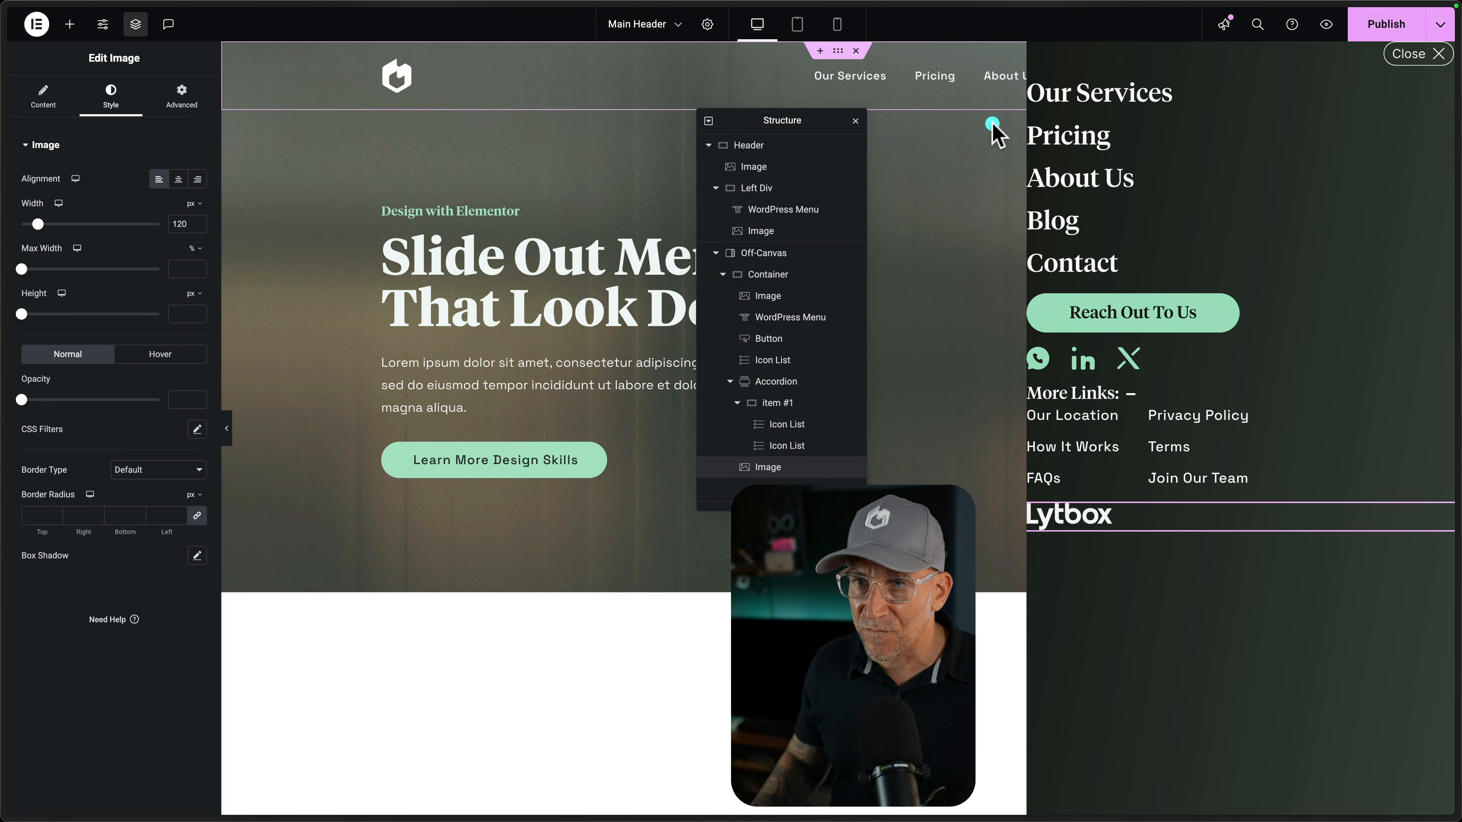
drag(760, 258, 751, 280)
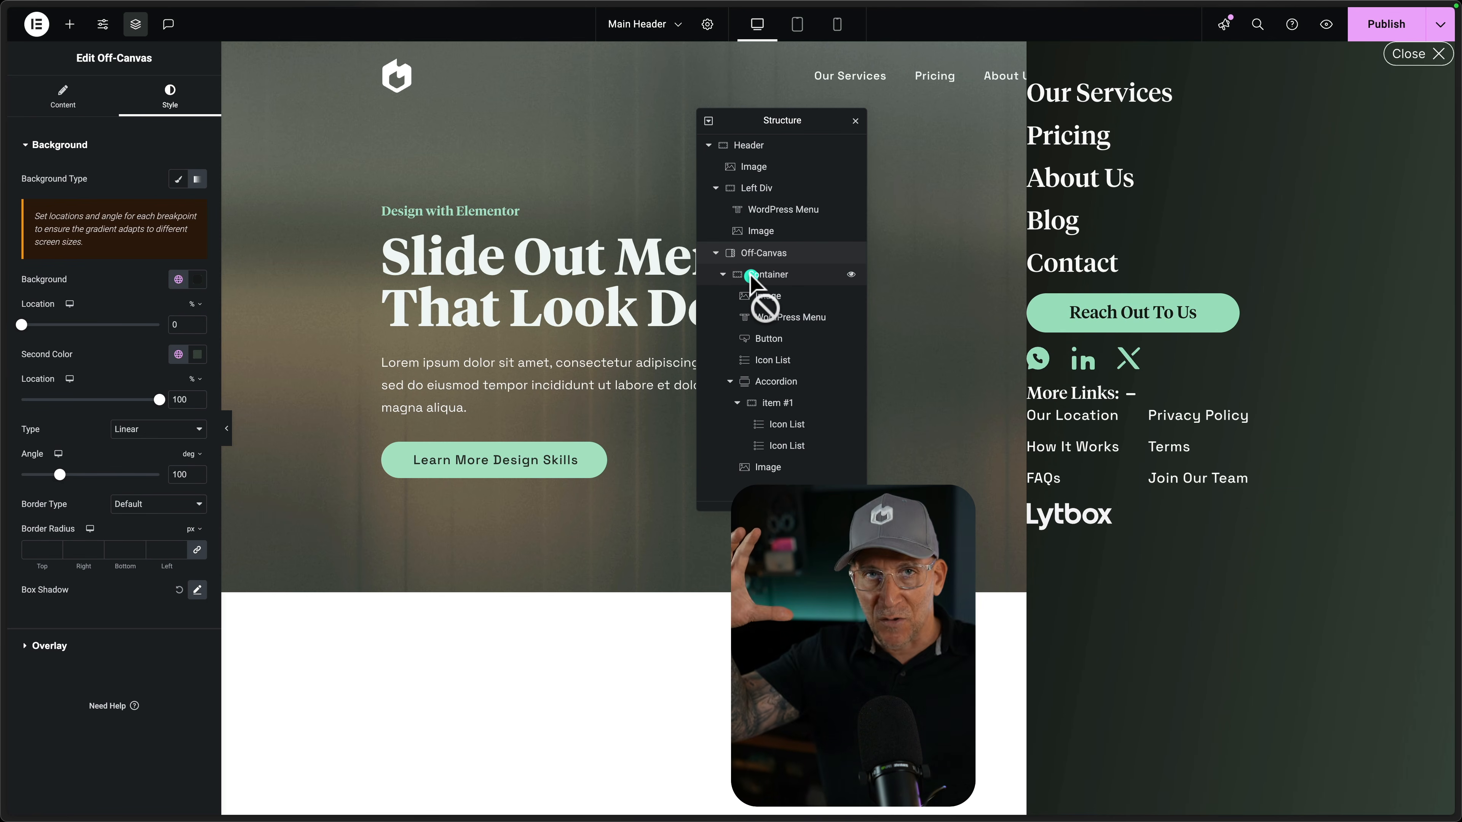
drag(751, 276, 763, 270)
click(763, 275)
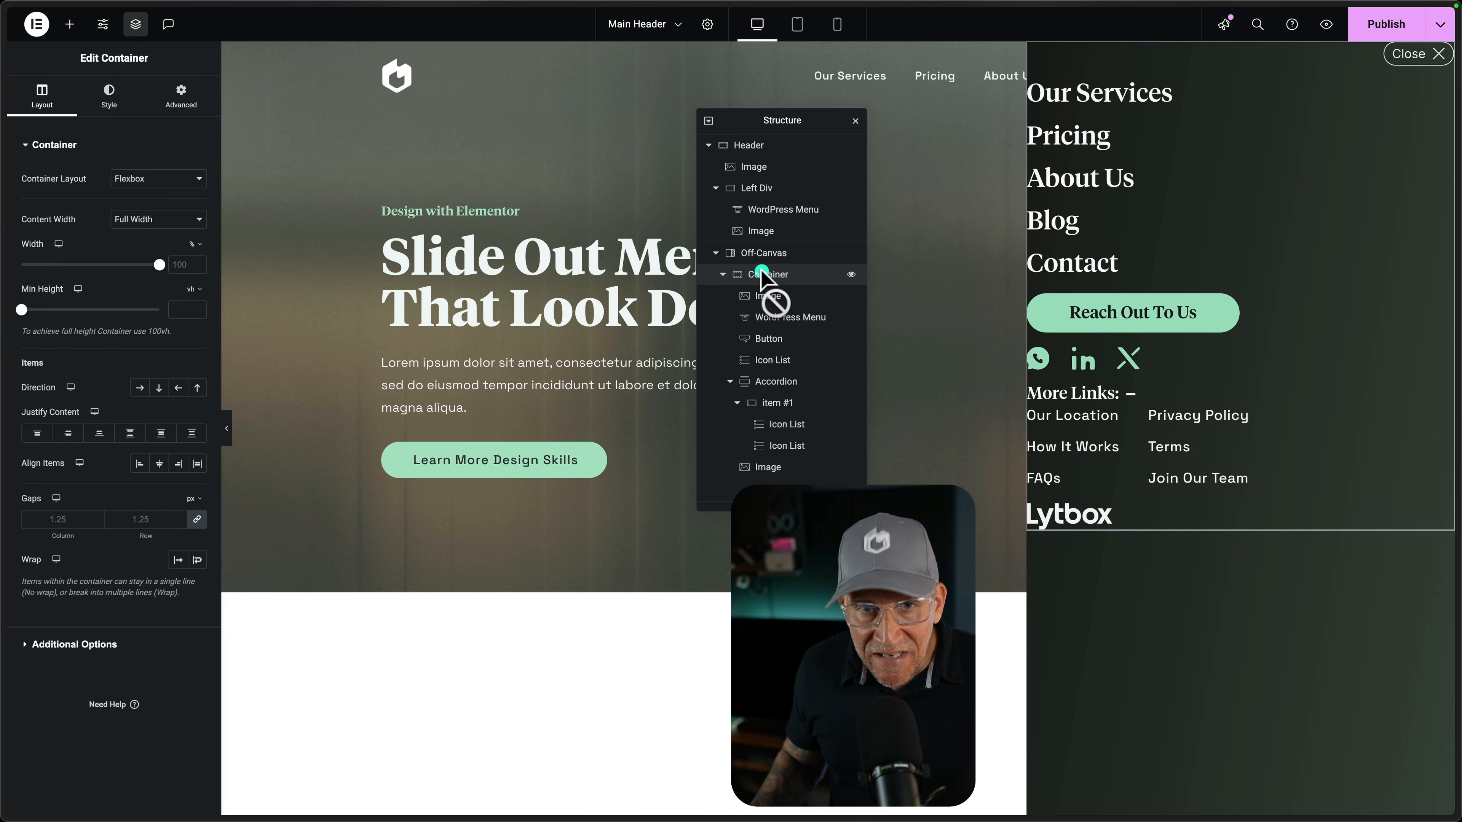
mouse_move(766, 275)
mouse_down()
mouse_move(1158, 137)
mouse_move(453, 189)
mouse_move(759, 276)
mouse_up()
click(165, 103)
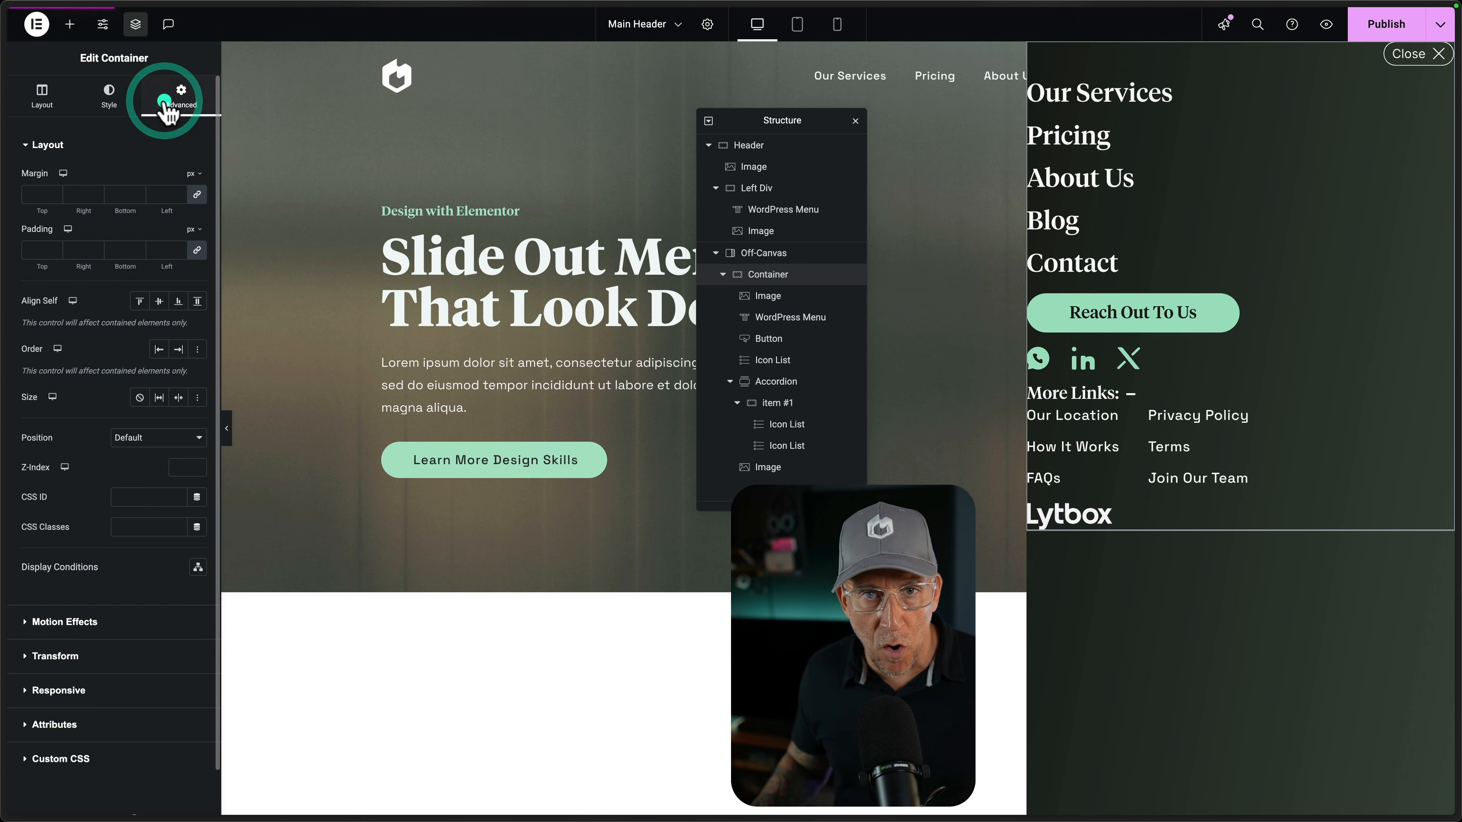
click(191, 230)
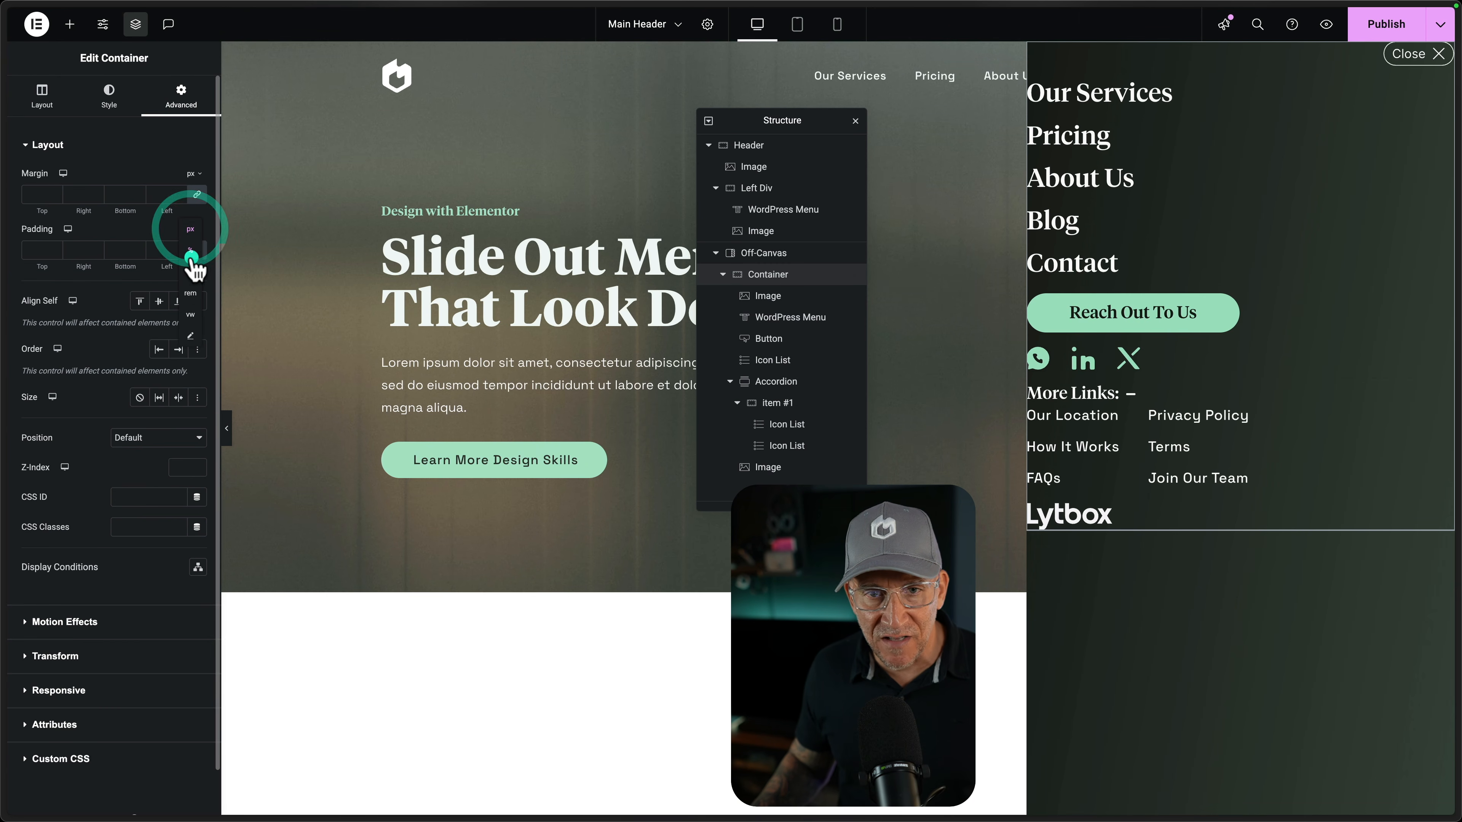
click(189, 291)
click(42, 250)
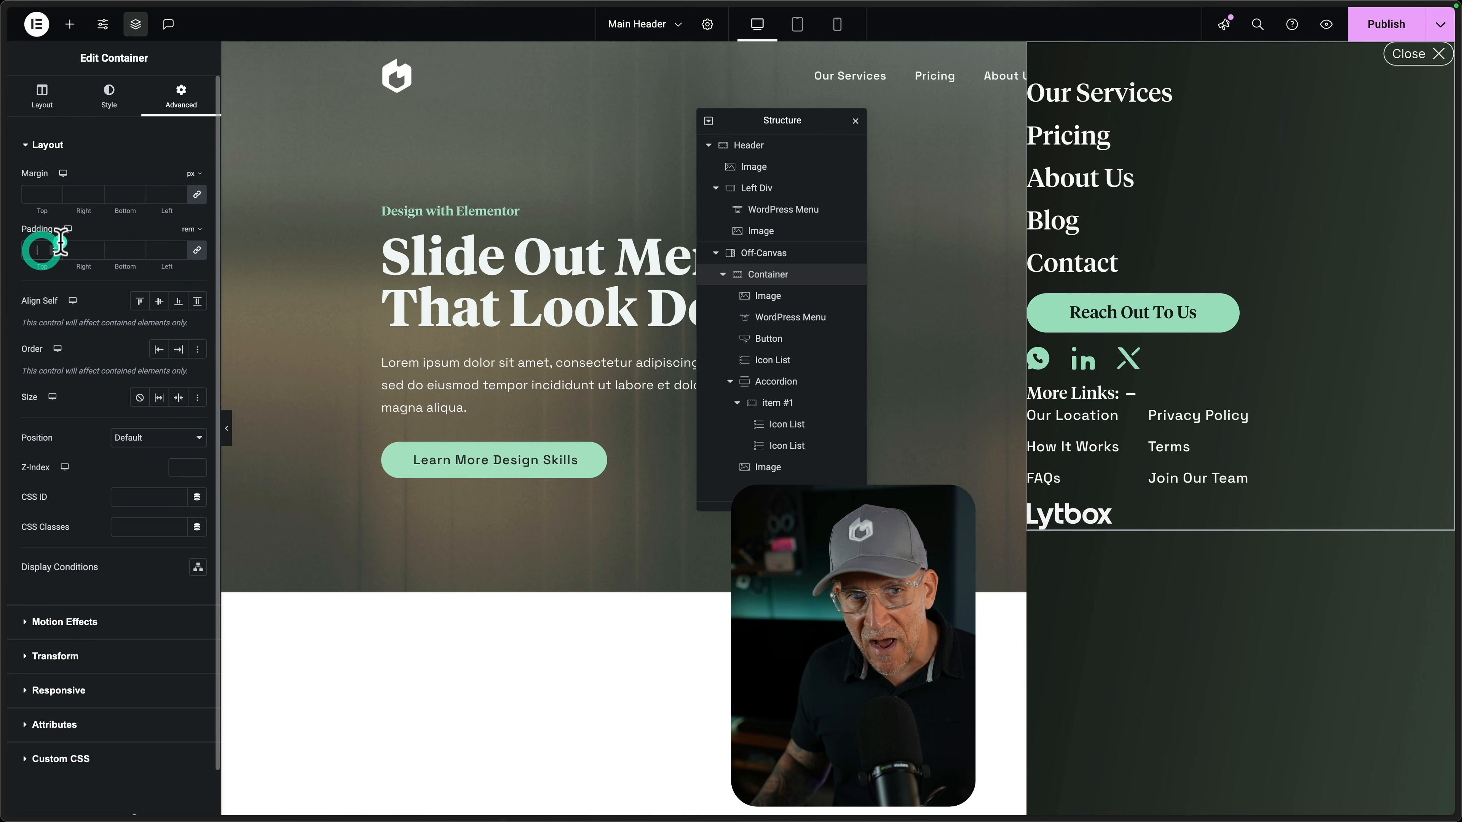
click(94, 232)
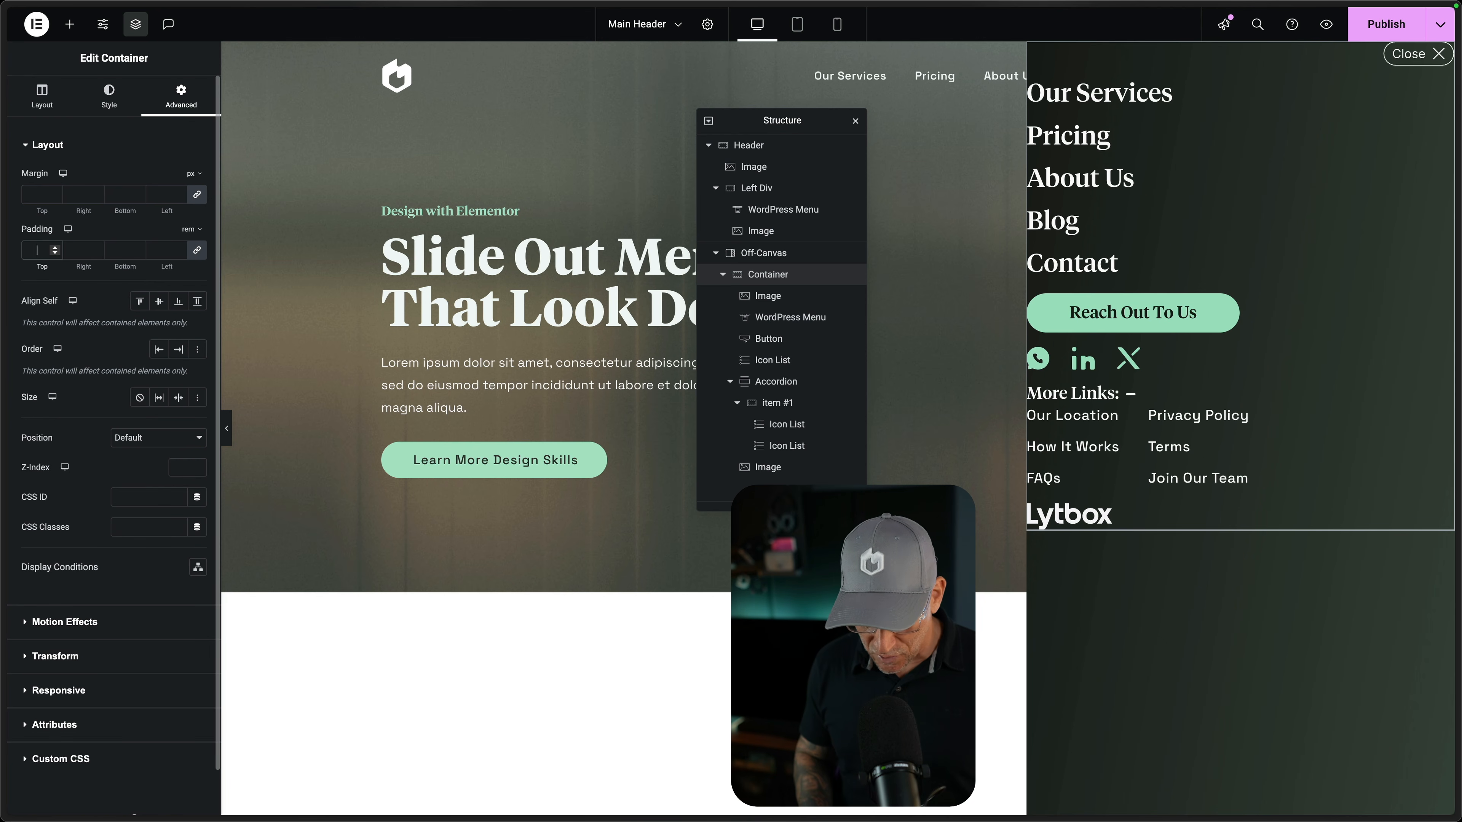
text(251)
key(ctrl+a)
text(1.25)
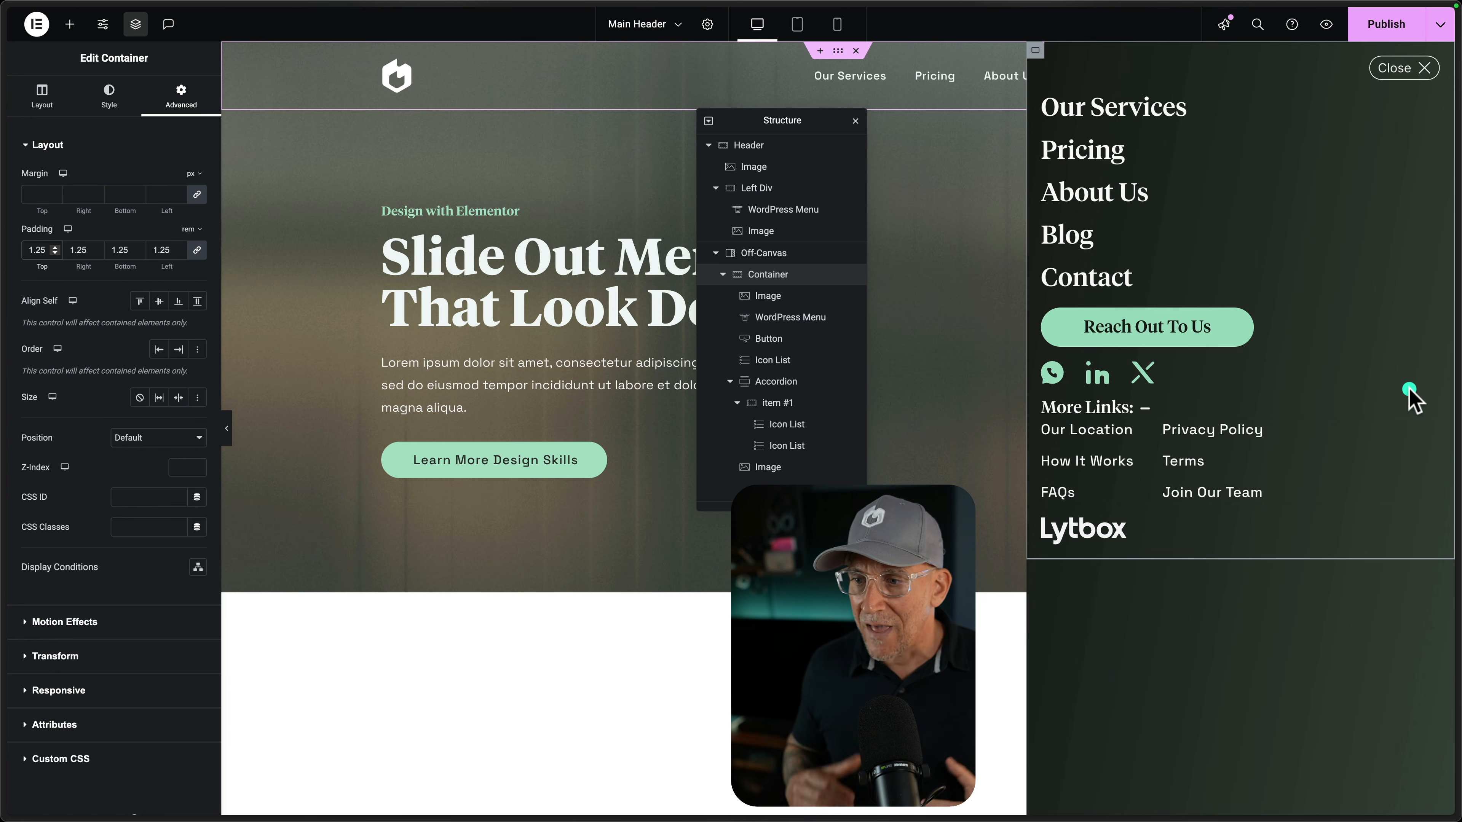
click(60, 103)
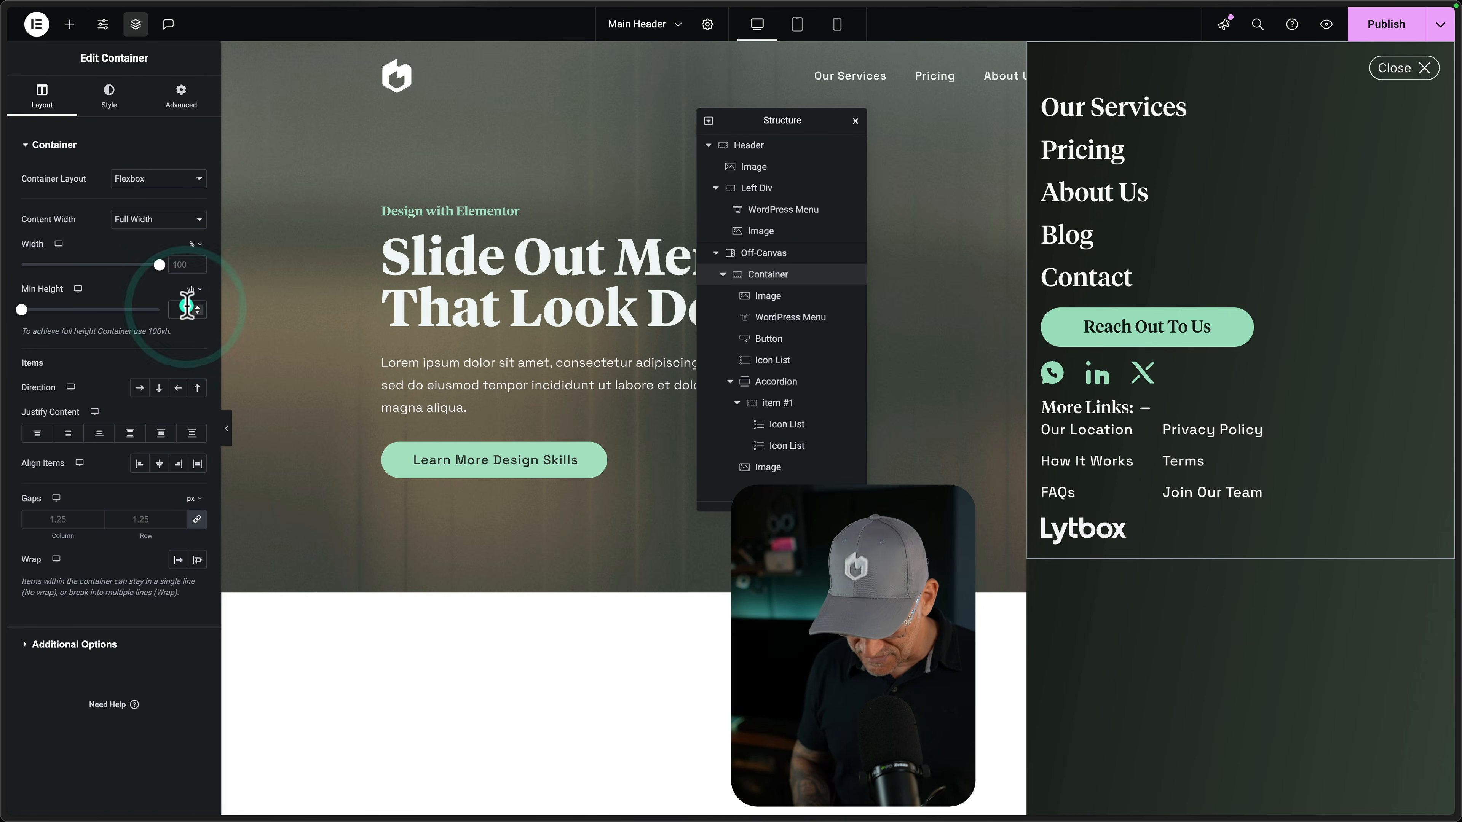
text(100)
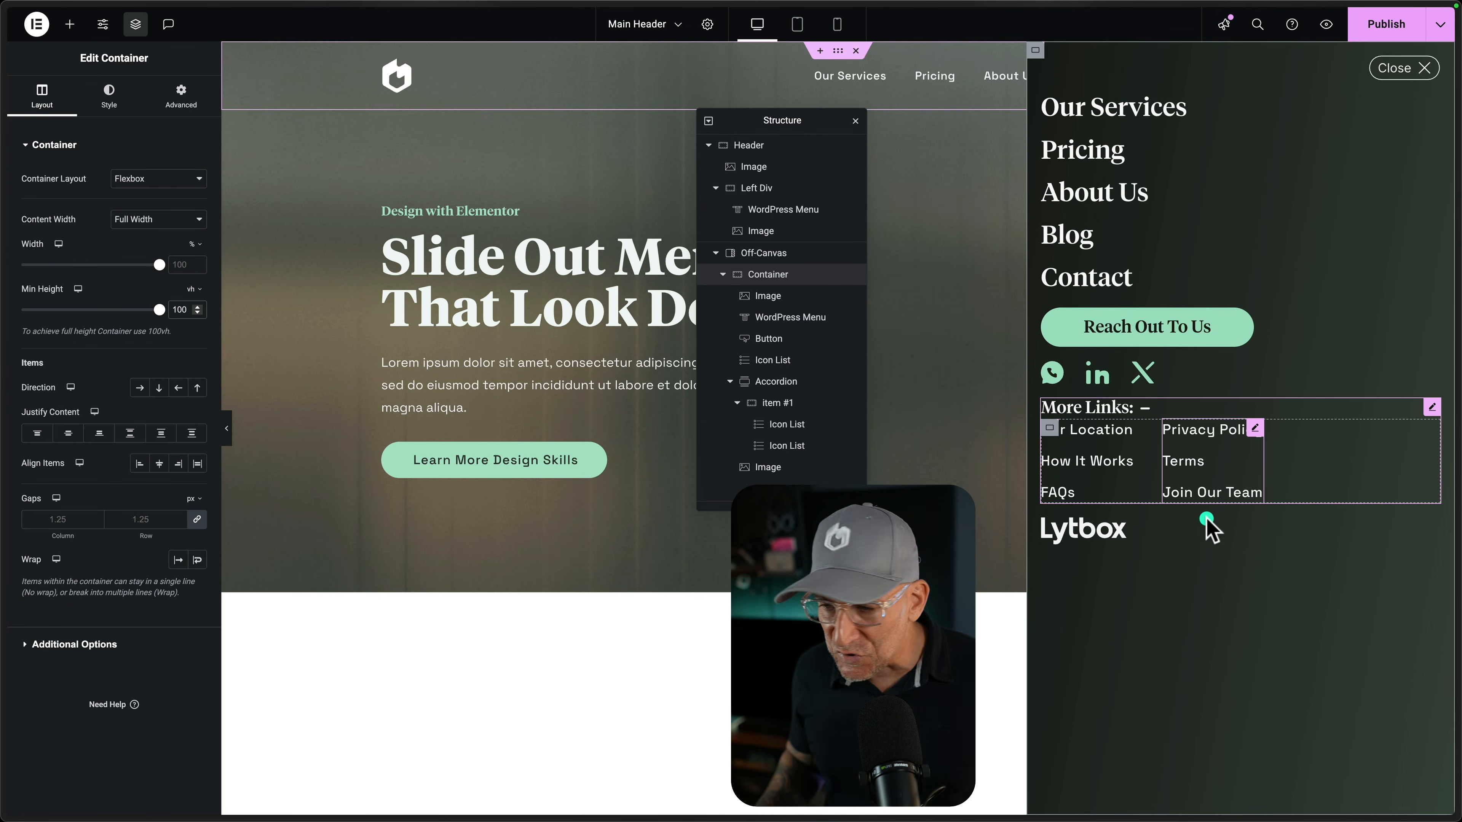
Split the menu's contents into two nested containers, with the Lytbox logo in the lower one and all other widgets in the upper one
click(77, 28)
drag(67, 320, 1126, 547)
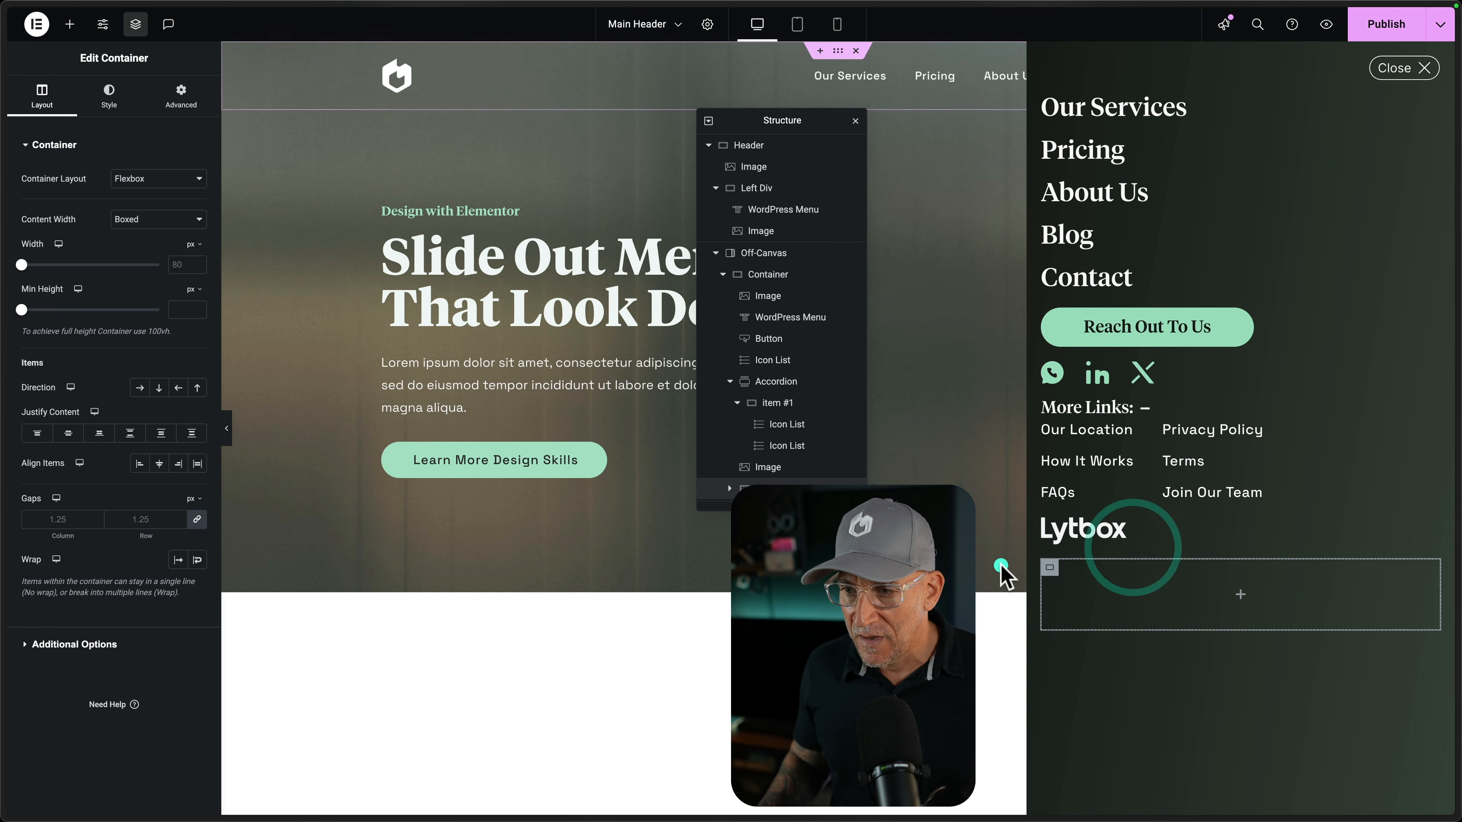
right_click(1053, 570)
click(1088, 613)
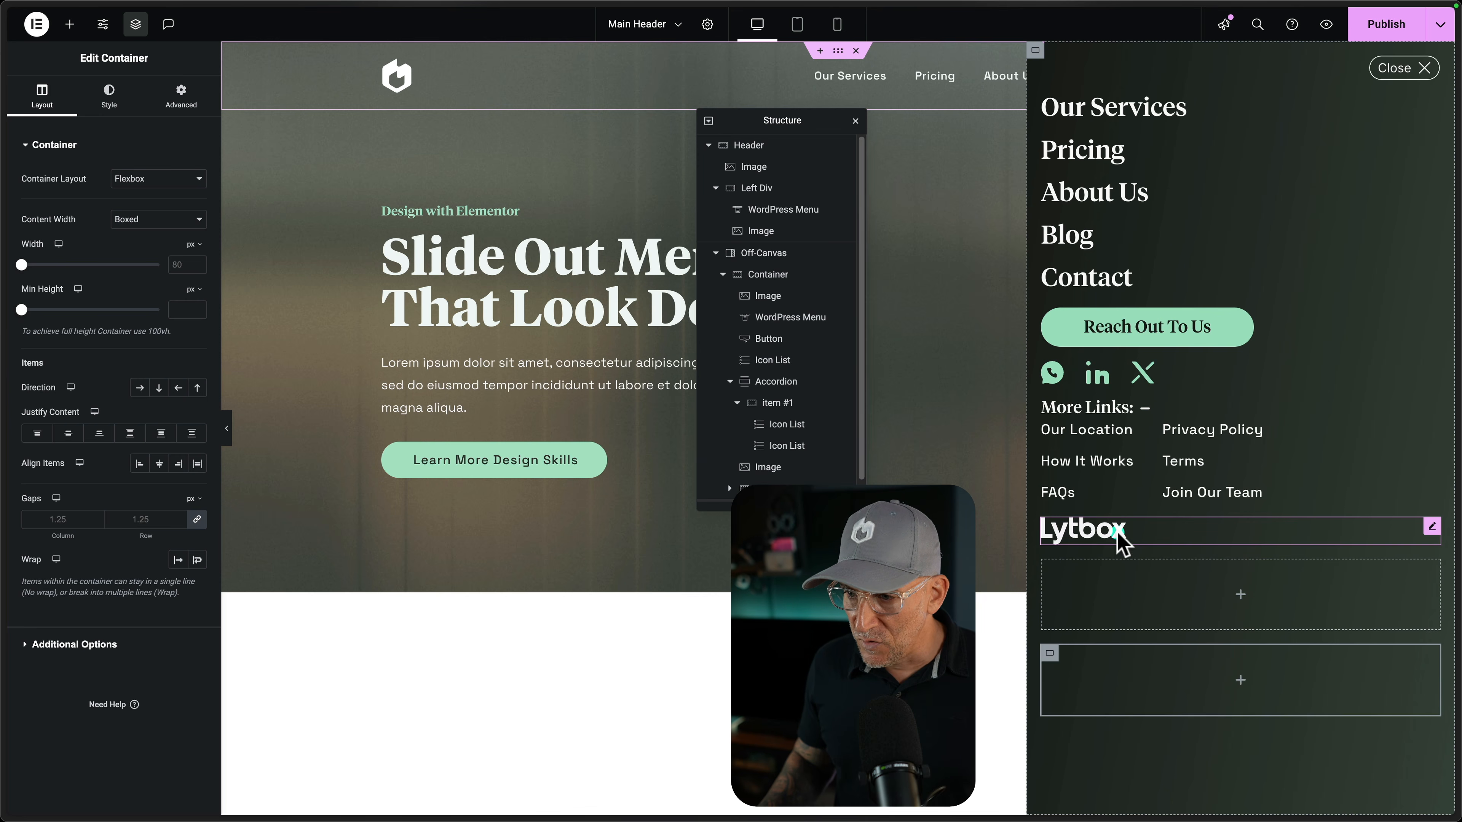
drag(1121, 543, 1213, 668)
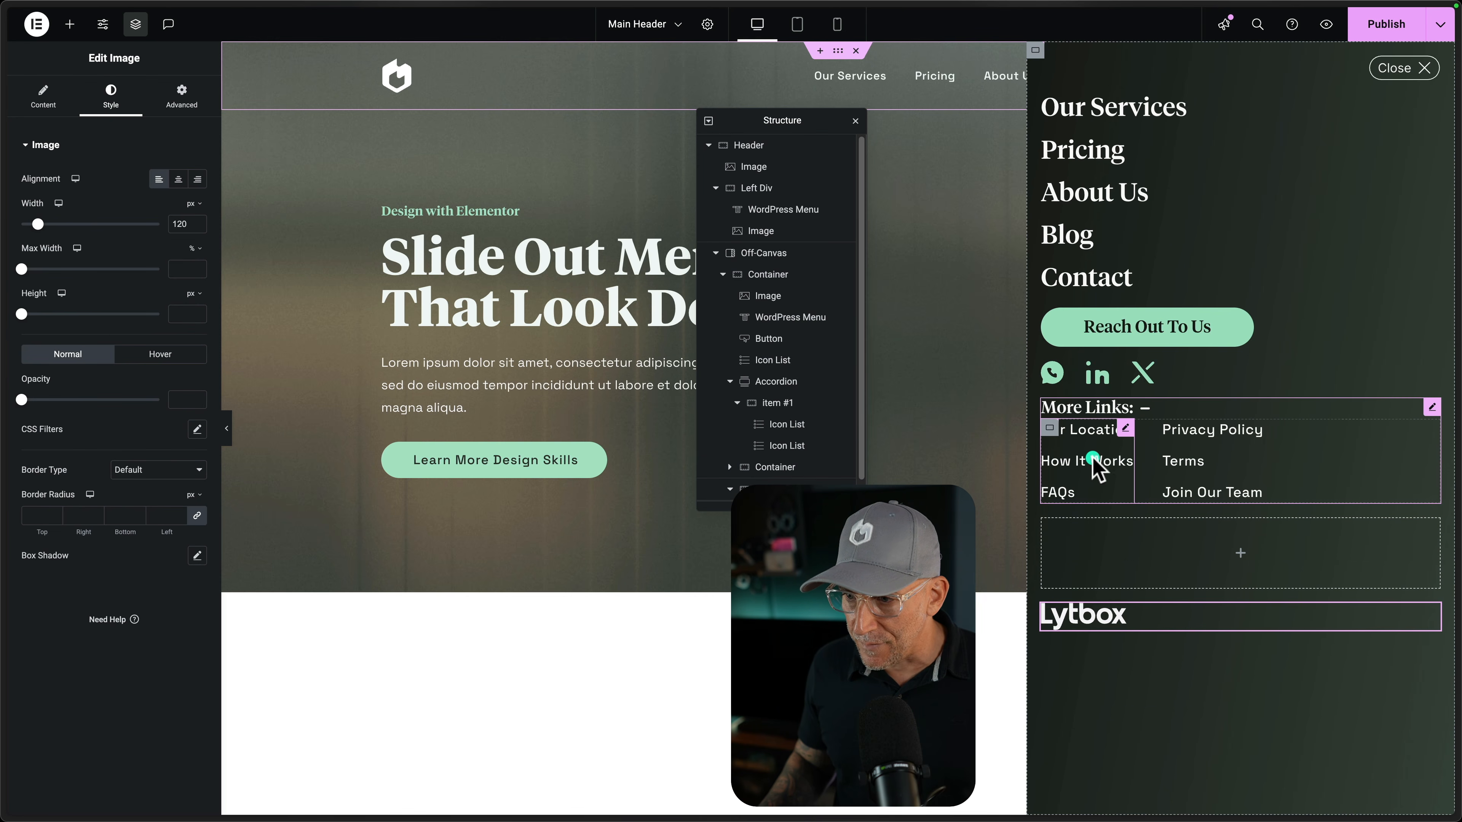
drag(1433, 410, 1299, 563)
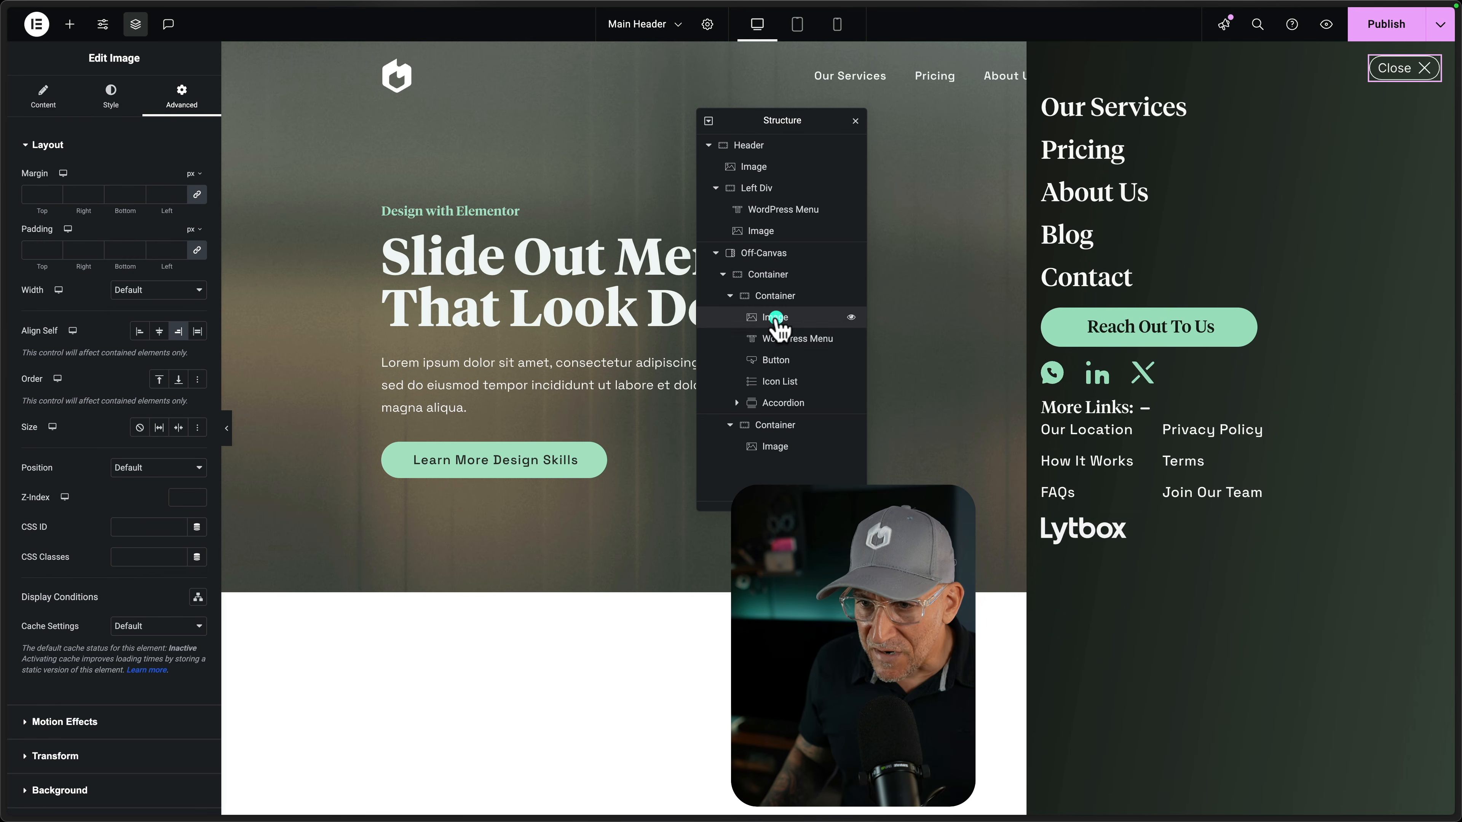
Rename the two nested containers as Top Container and Bottom Container
double_click(761, 296)
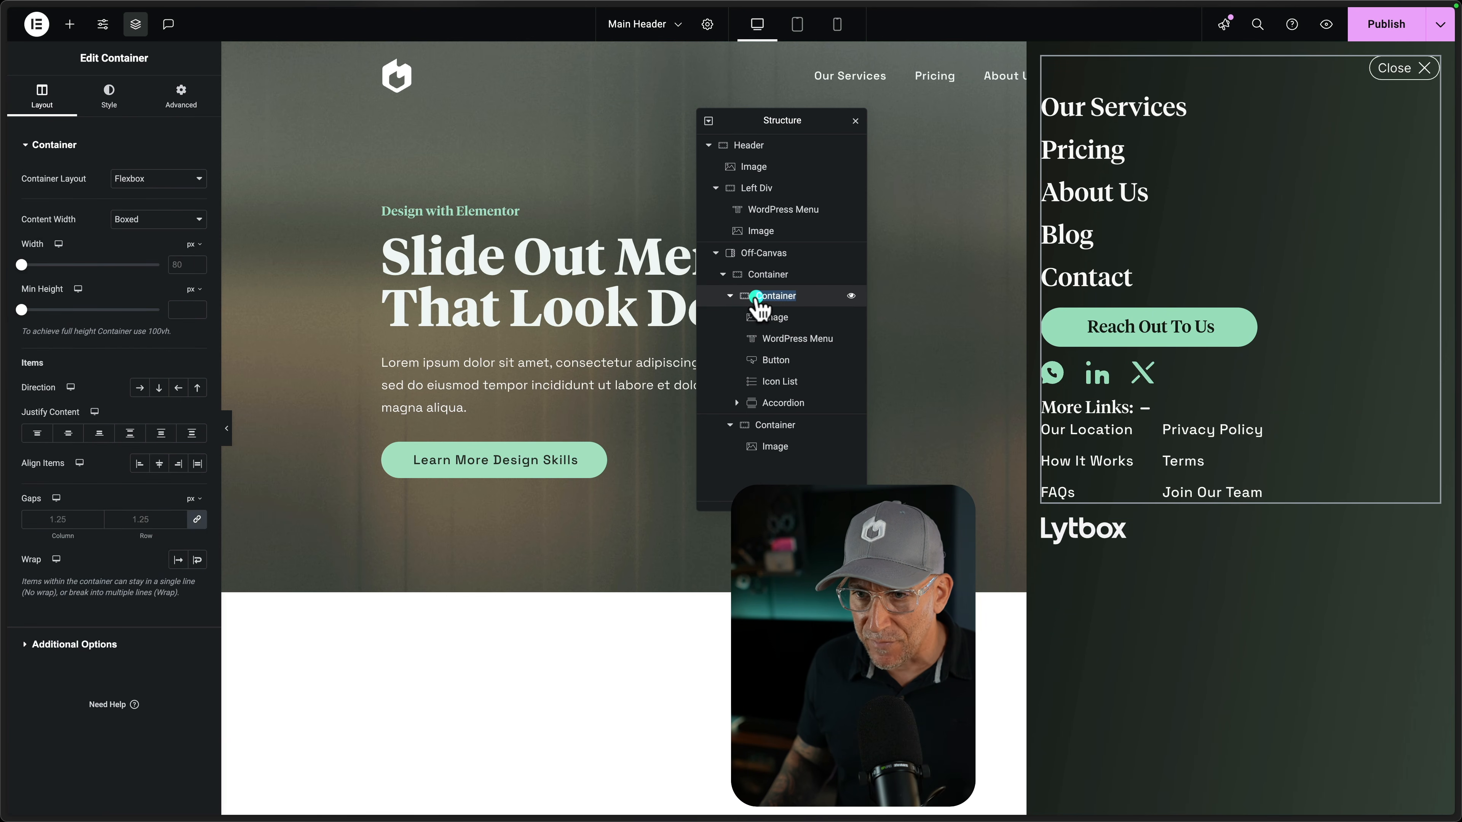
text(Top)
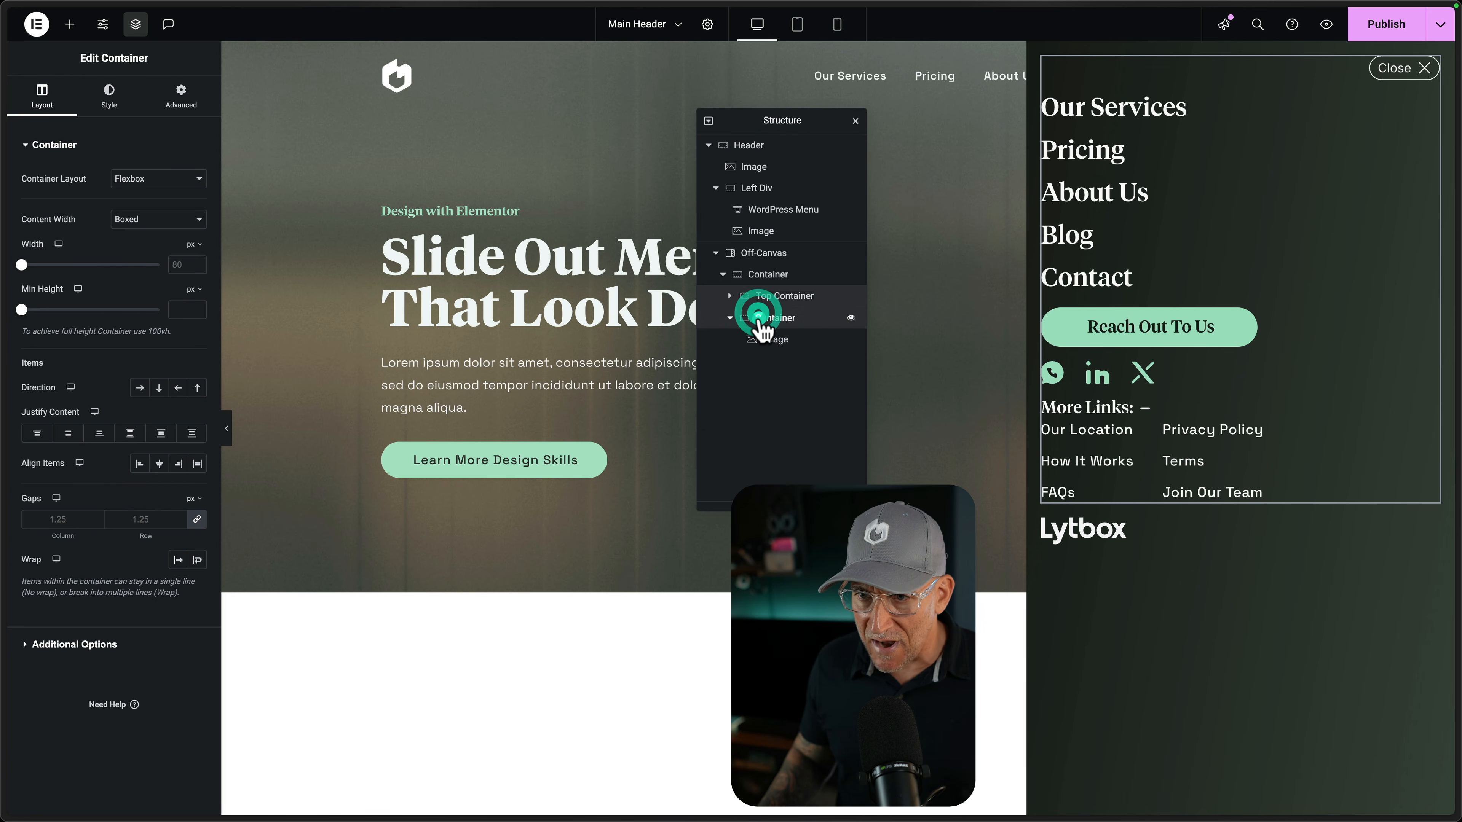
click(759, 318)
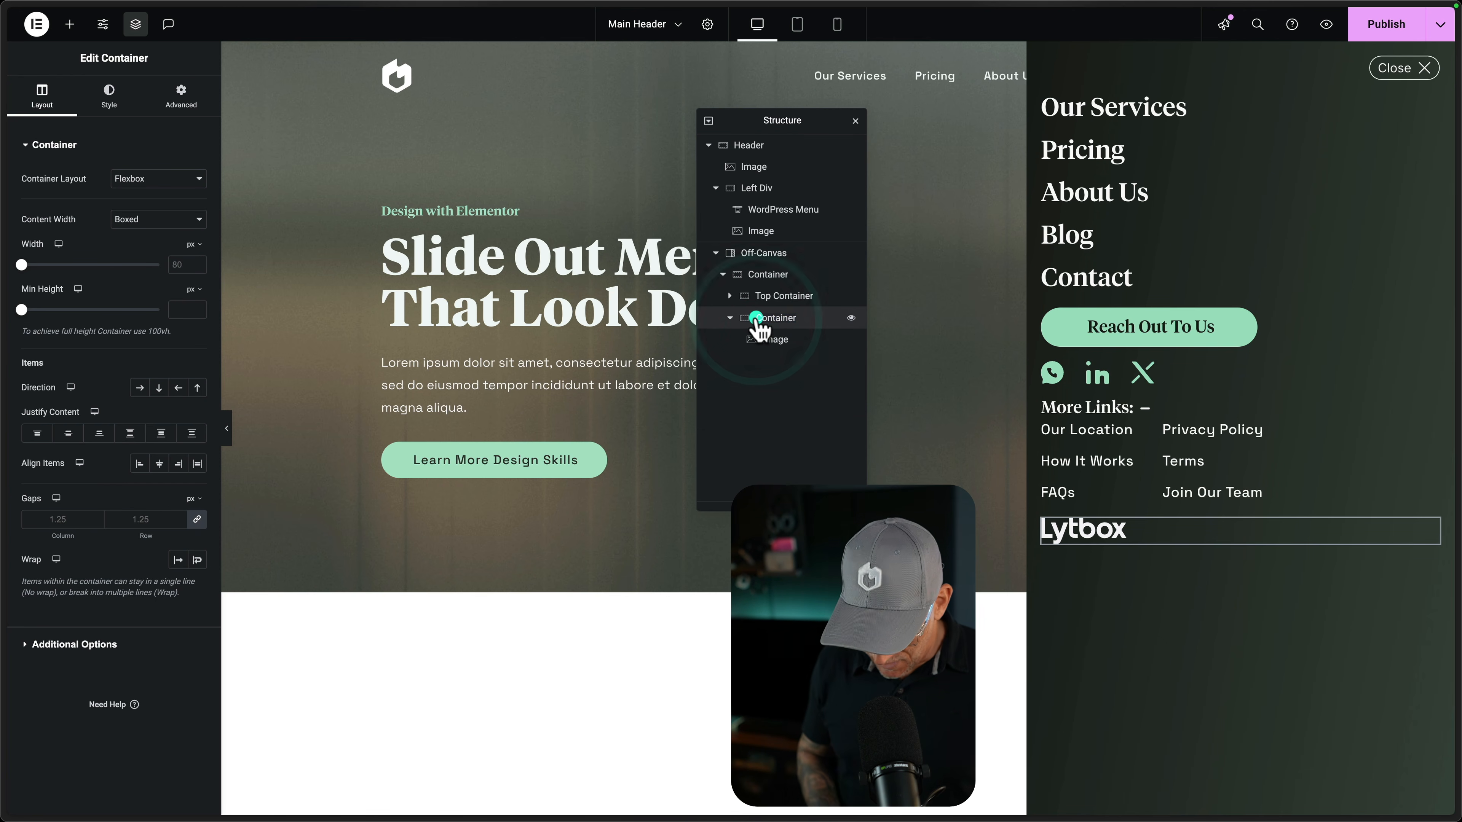
text(Bottom)
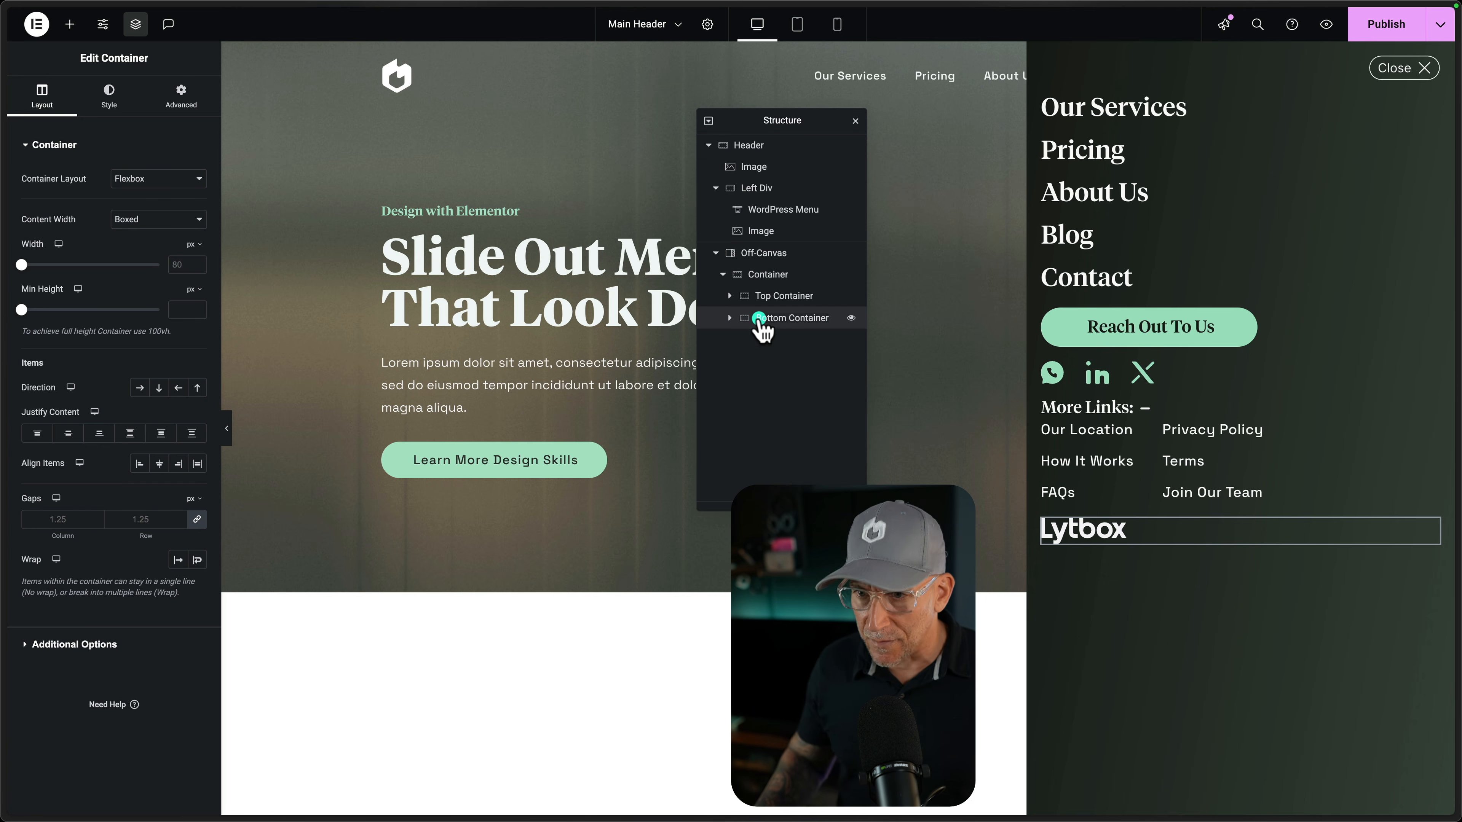
Set the justify content of the parent container in the Off-Canvas to Space Between
click(730, 296)
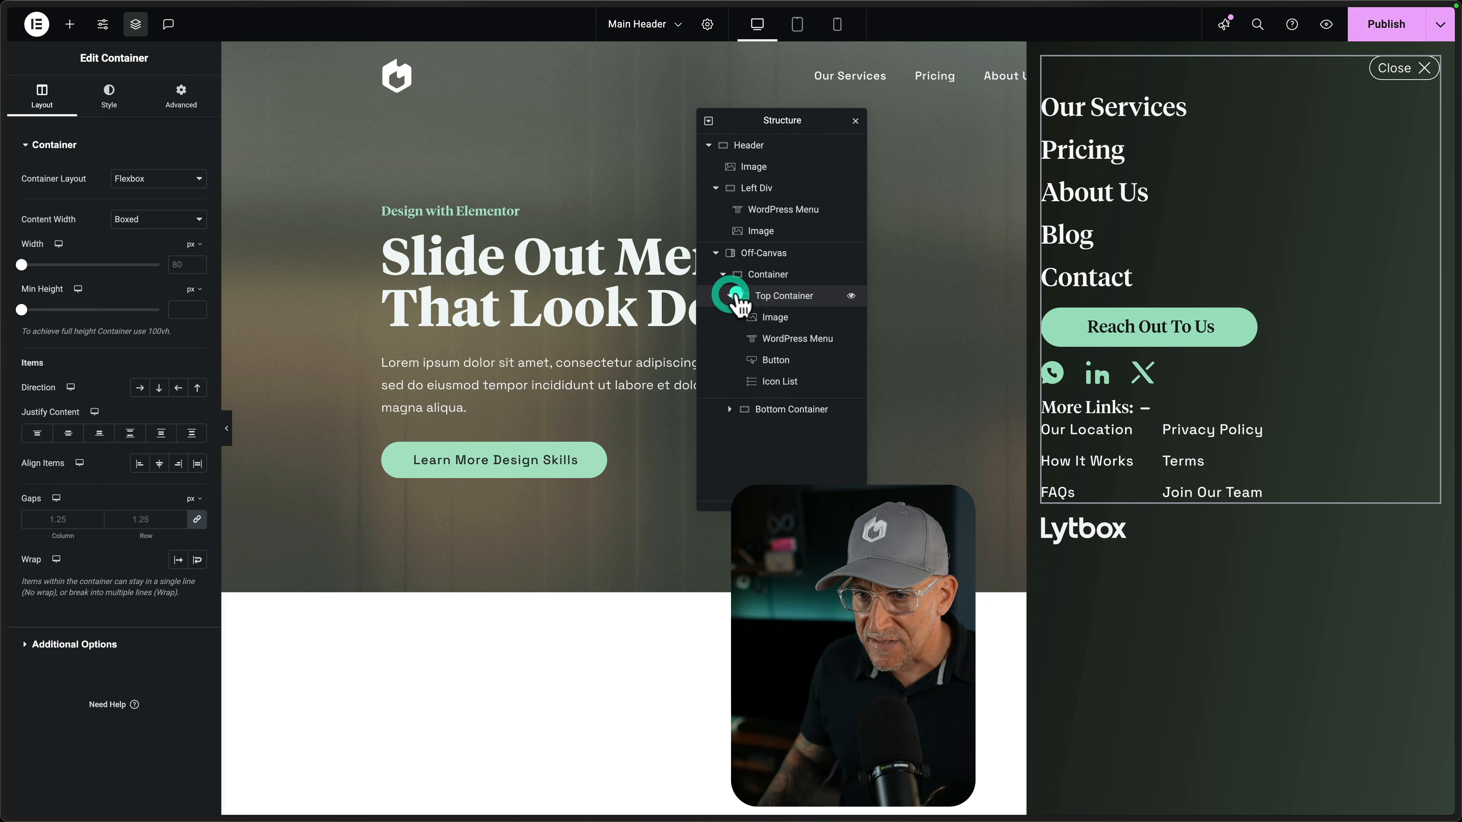
click(762, 275)
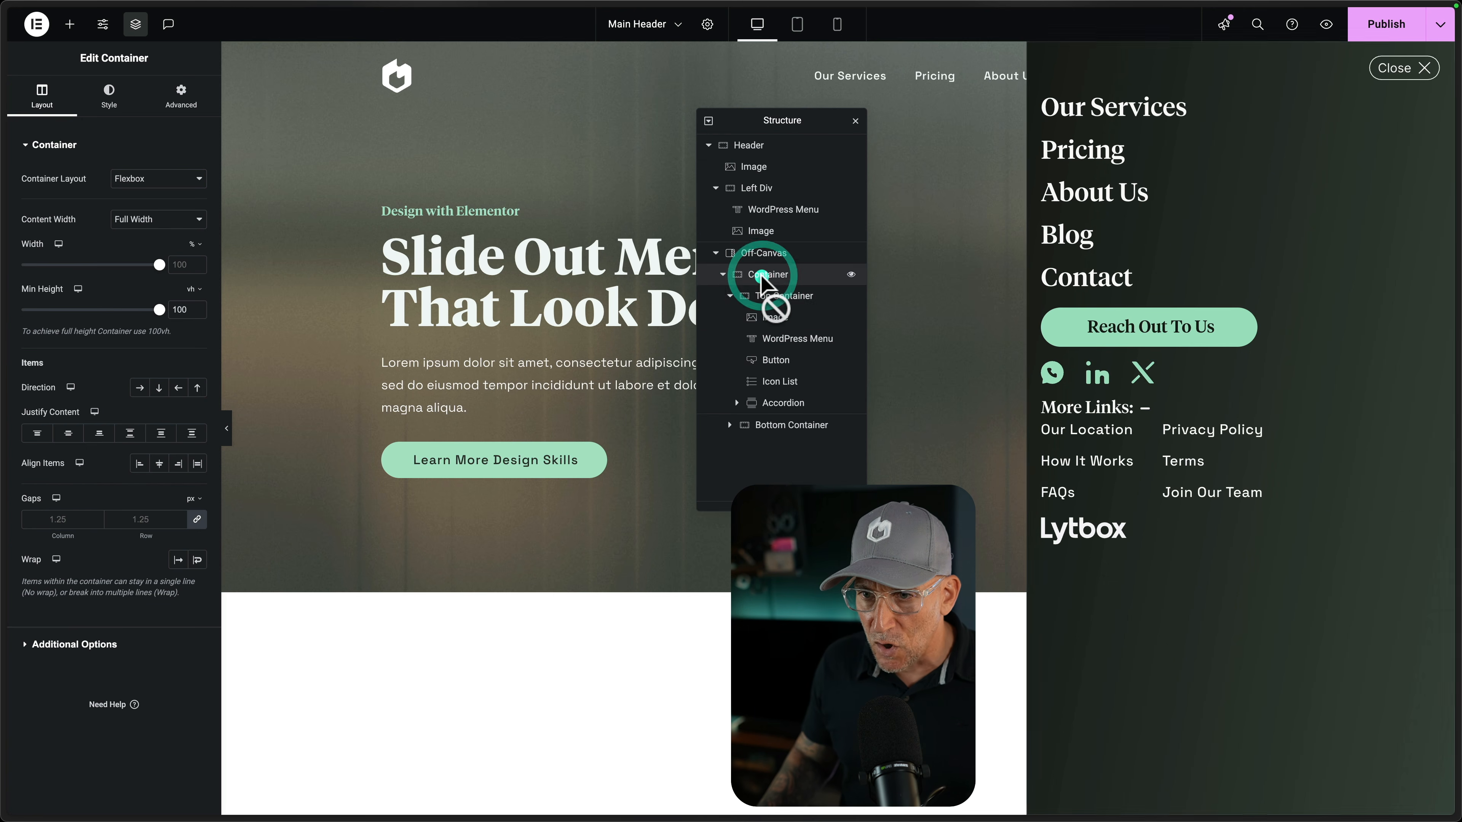
click(728, 296)
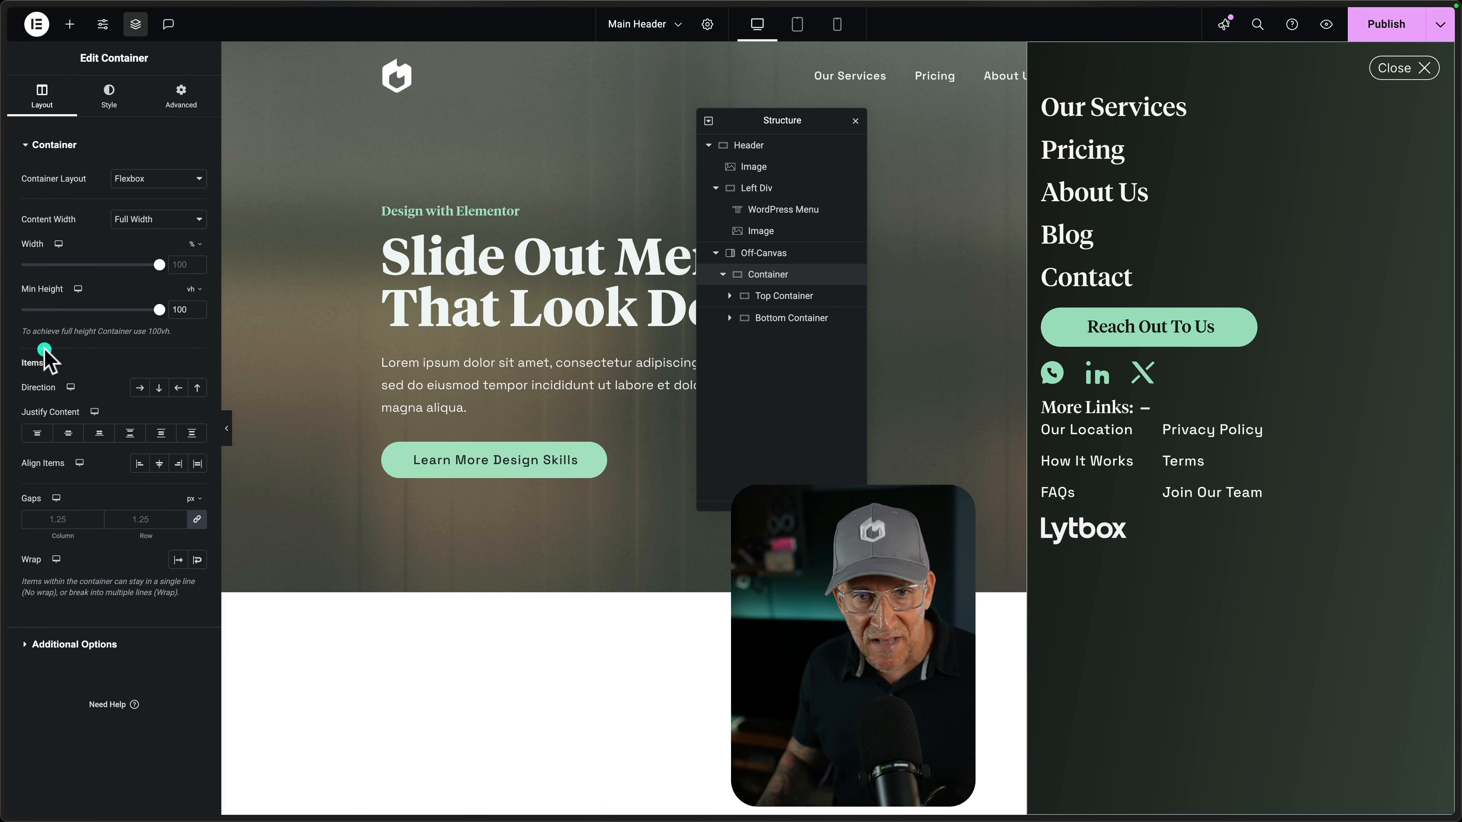
click(142, 433)
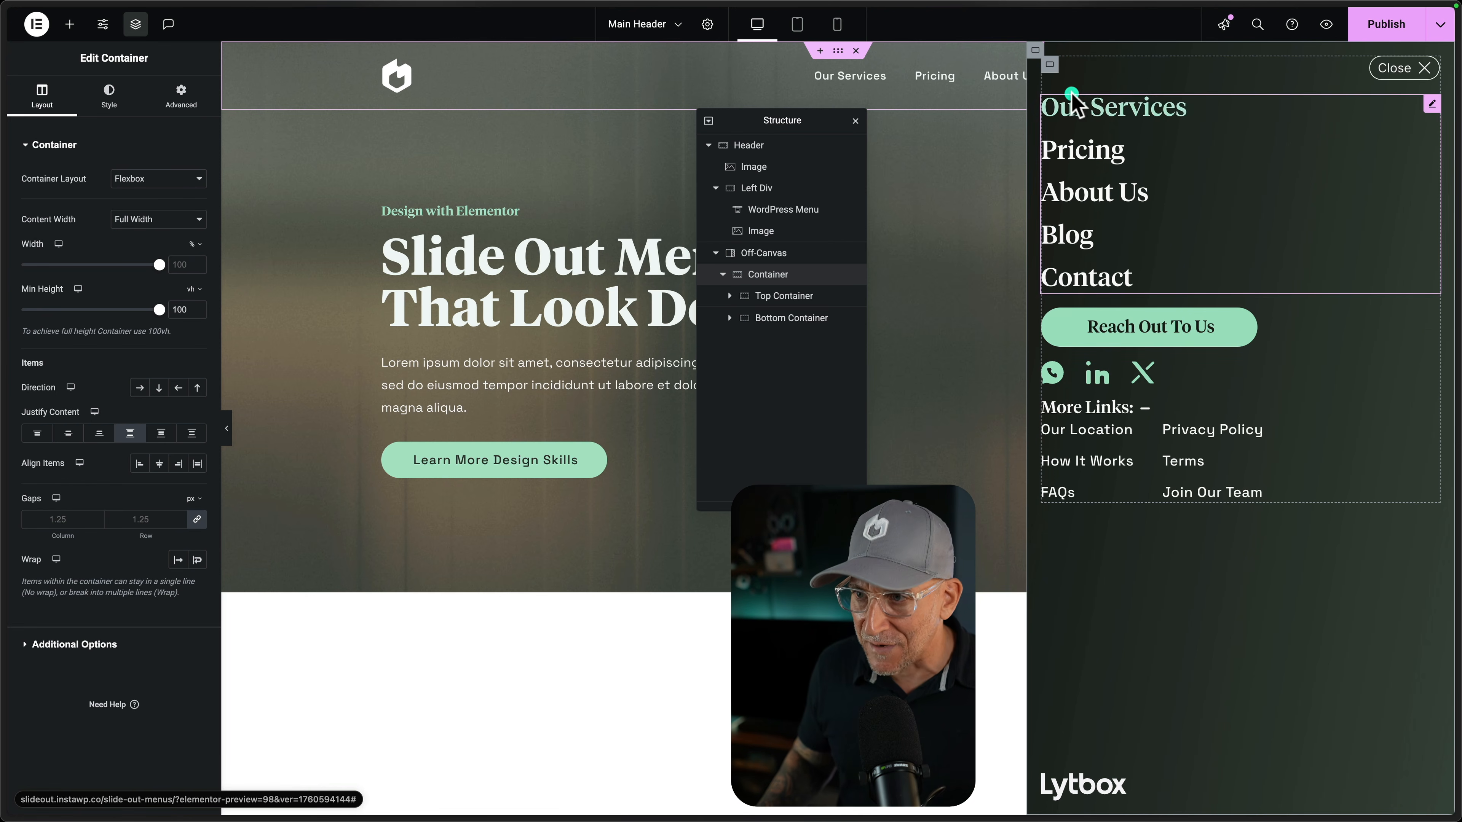
Set the column and row gaps of the Top Container to 2.5 rem
click(750, 301)
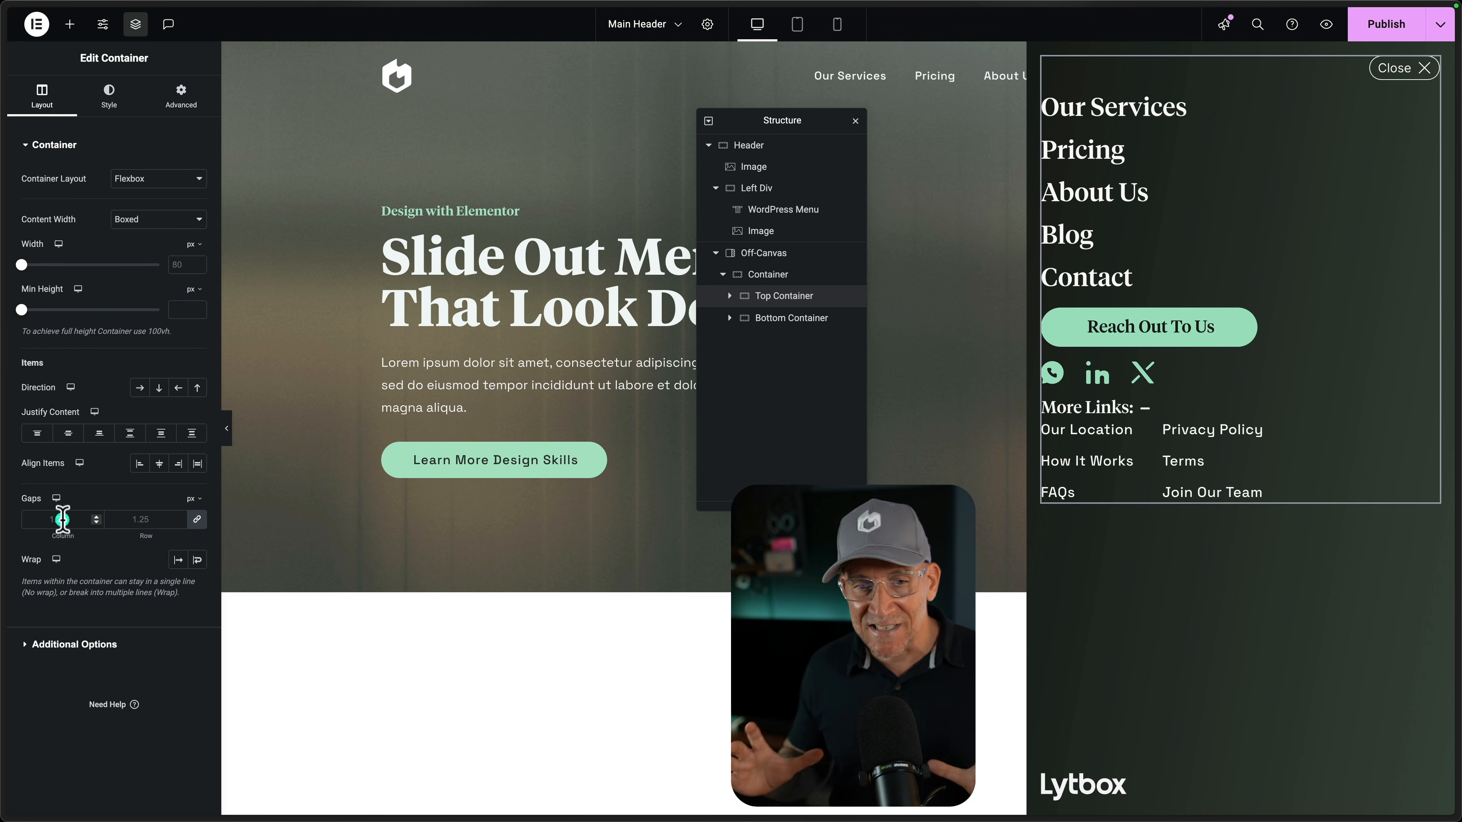
click(192, 500)
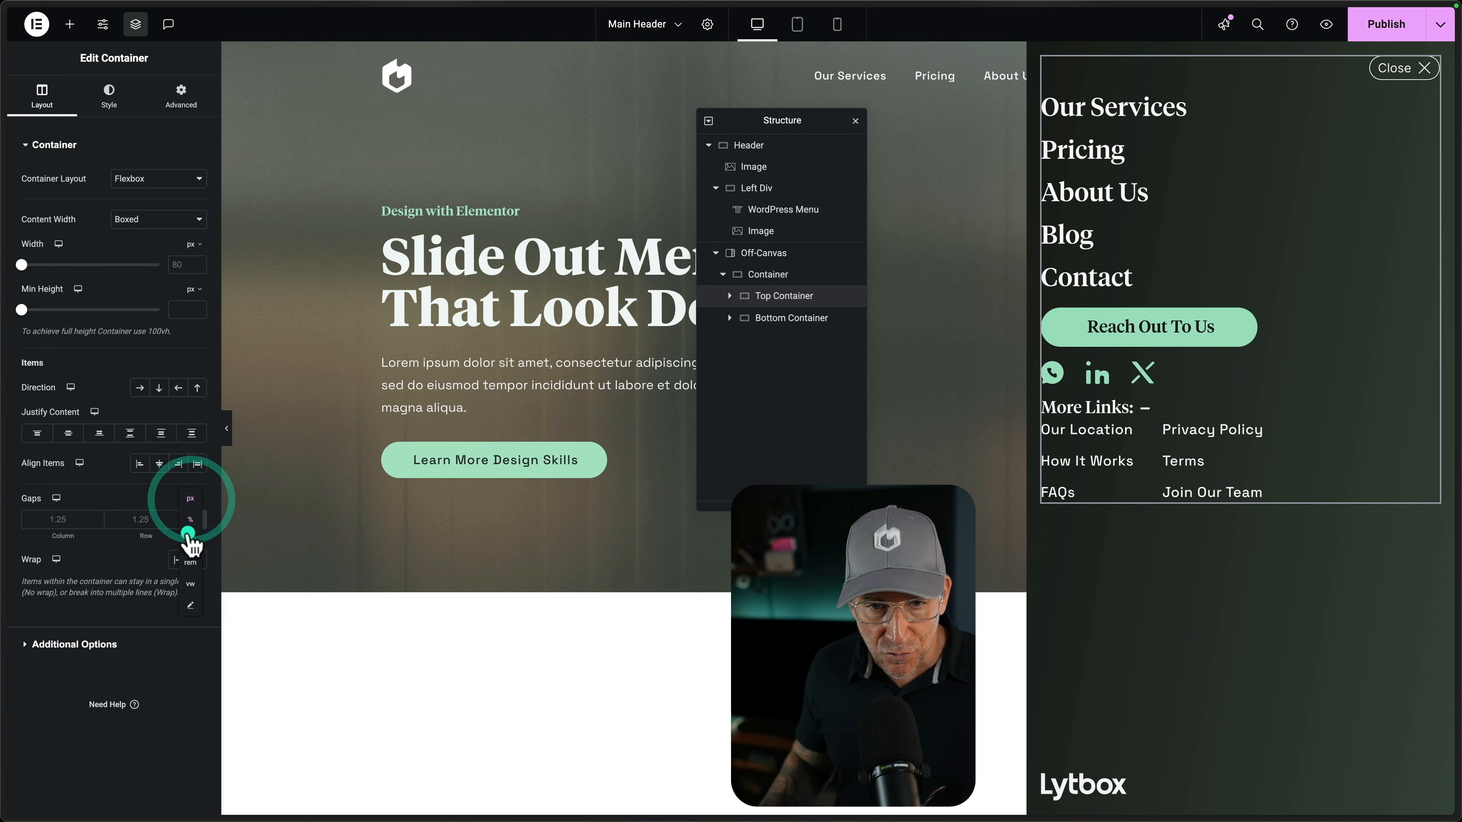
click(61, 519)
text(2.5)
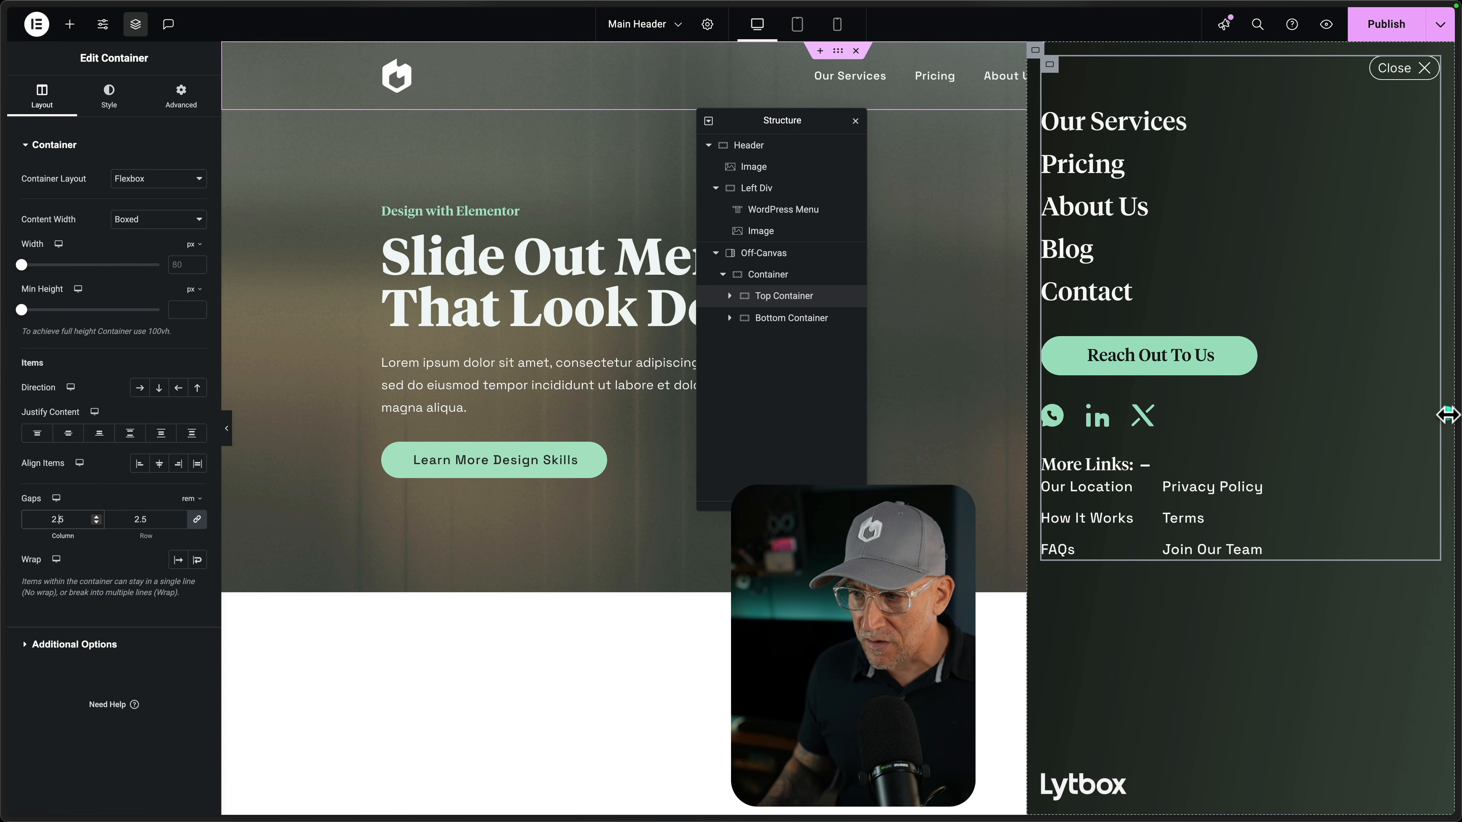
Give the social Icon List a top margin of 4 rem, with the margin values unlinked
click(1431, 413)
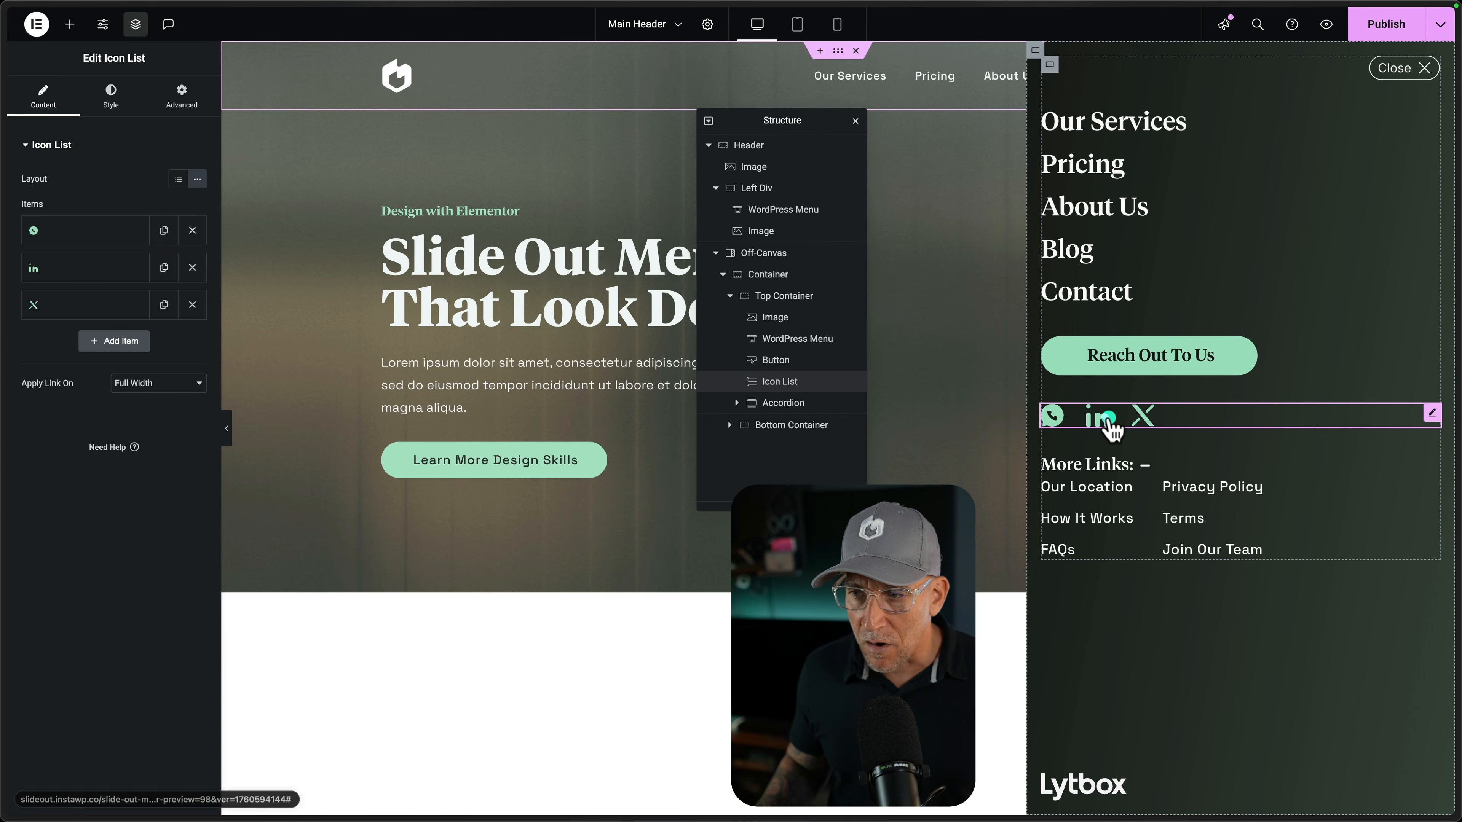
click(182, 96)
click(197, 196)
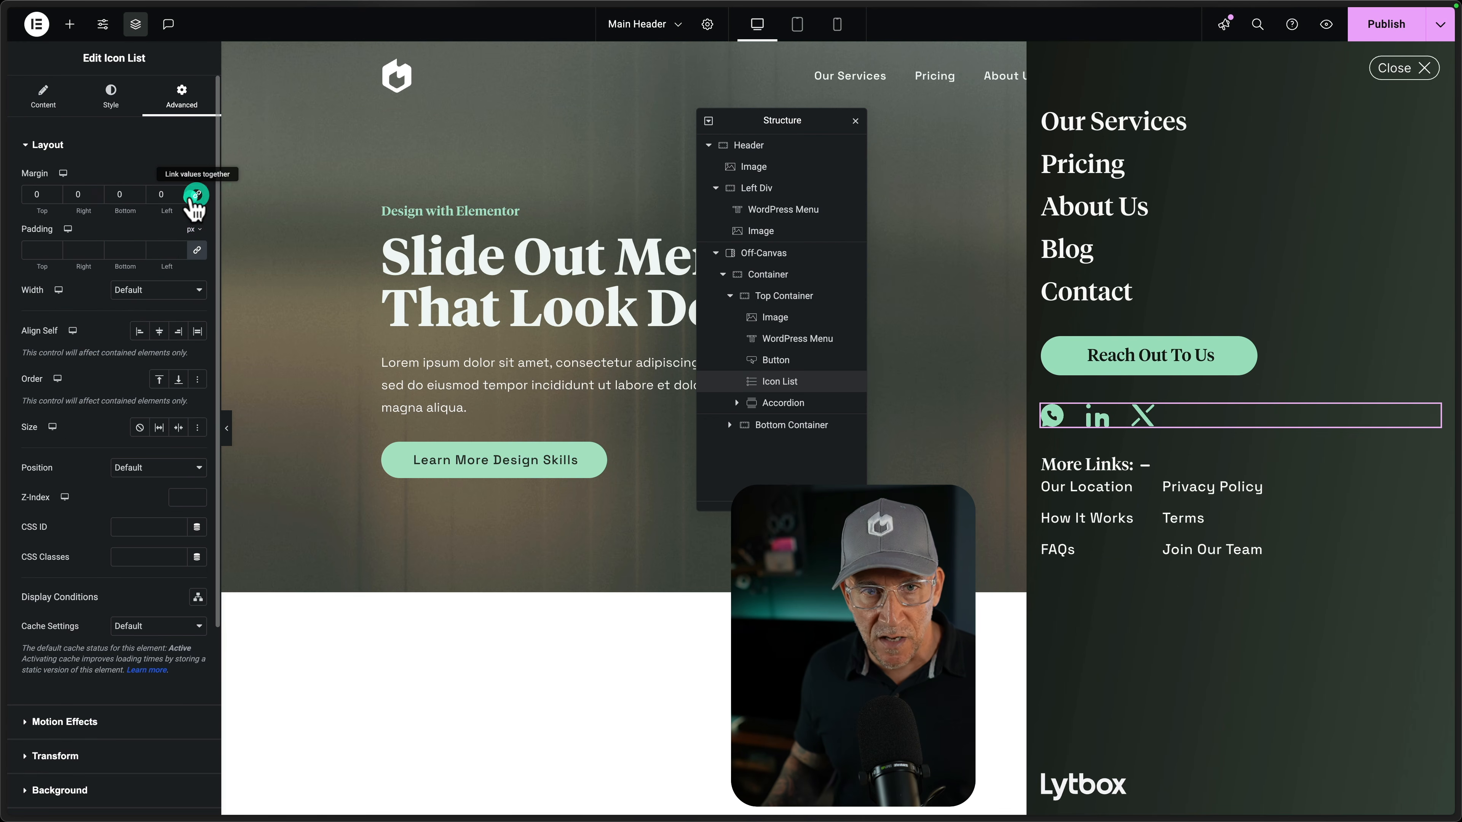
drag(41, 196, 15, 180)
text(4)
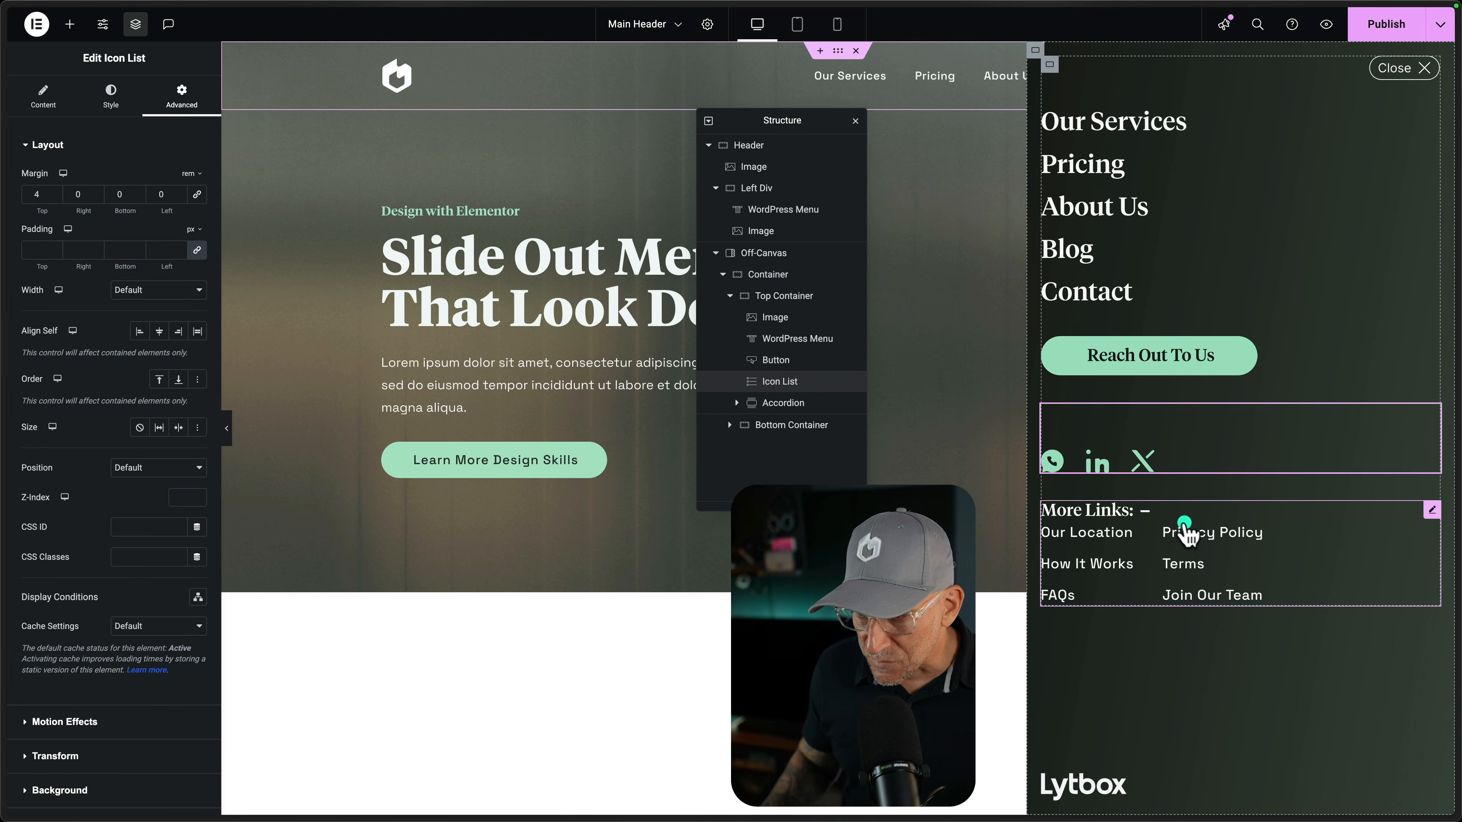
Set only the bottom padding of the More Links accordion items to 1.25 rem and publish the header
click(1430, 511)
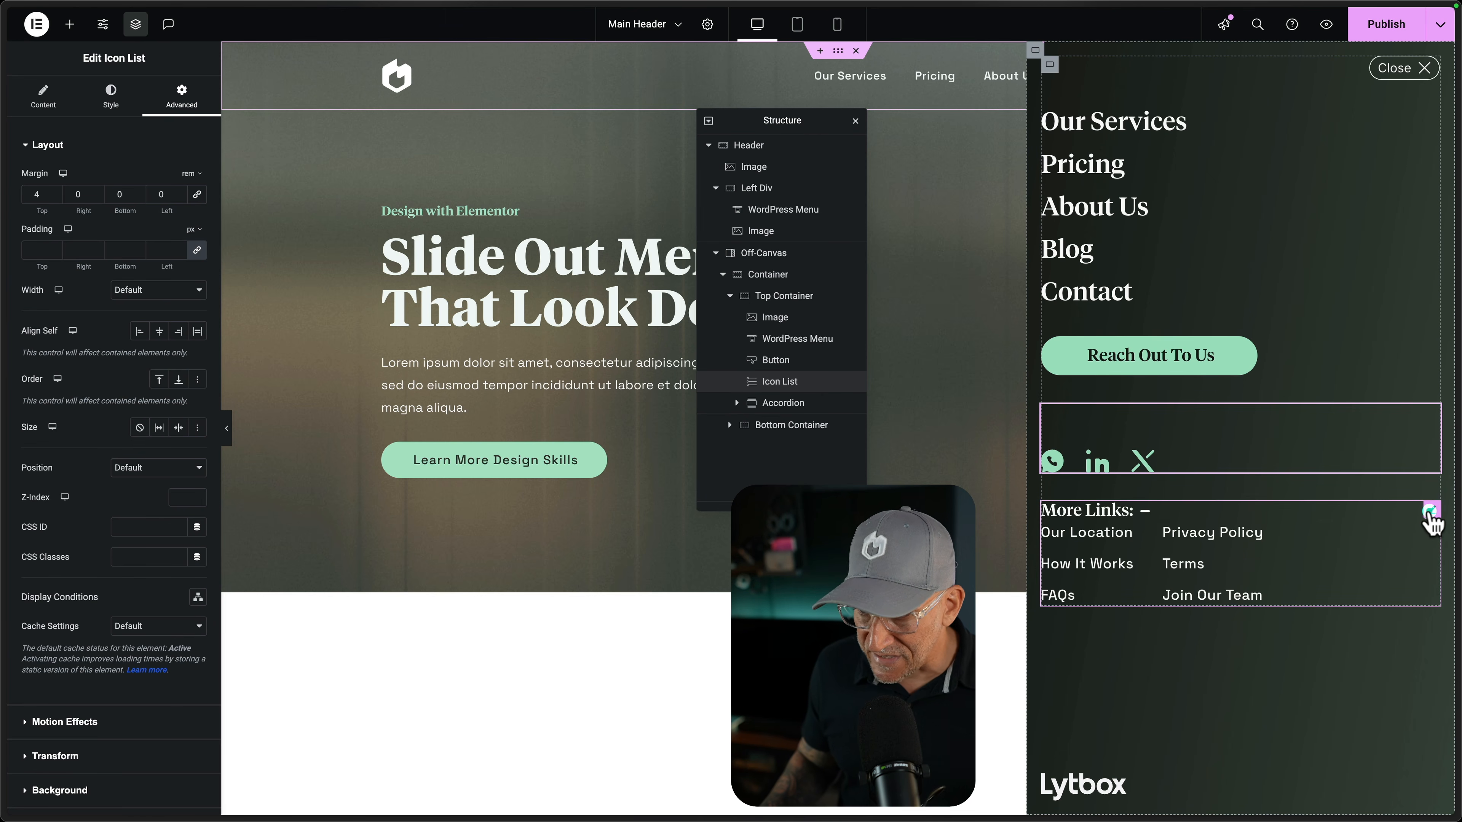
click(80, 84)
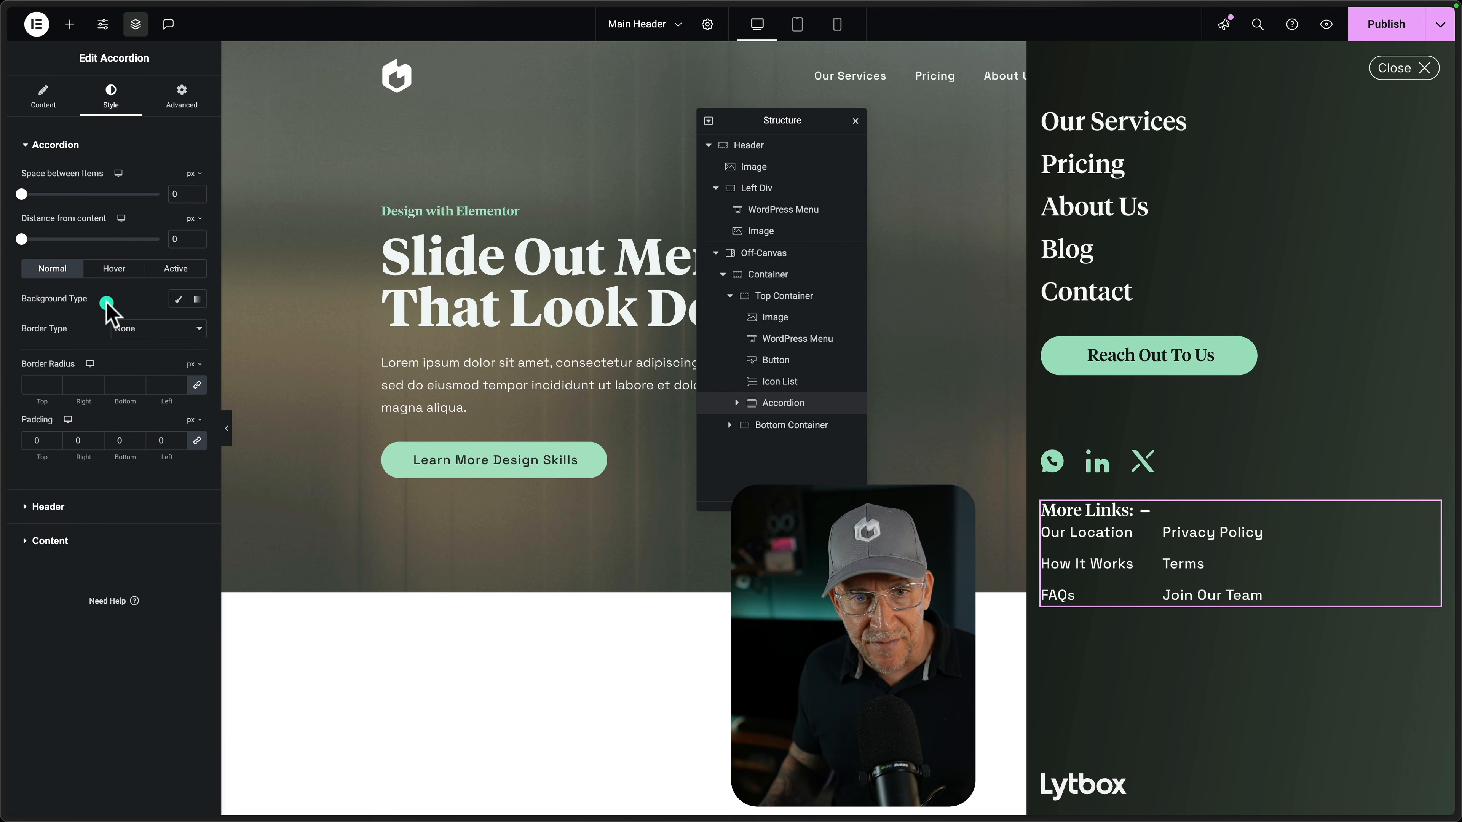
click(194, 442)
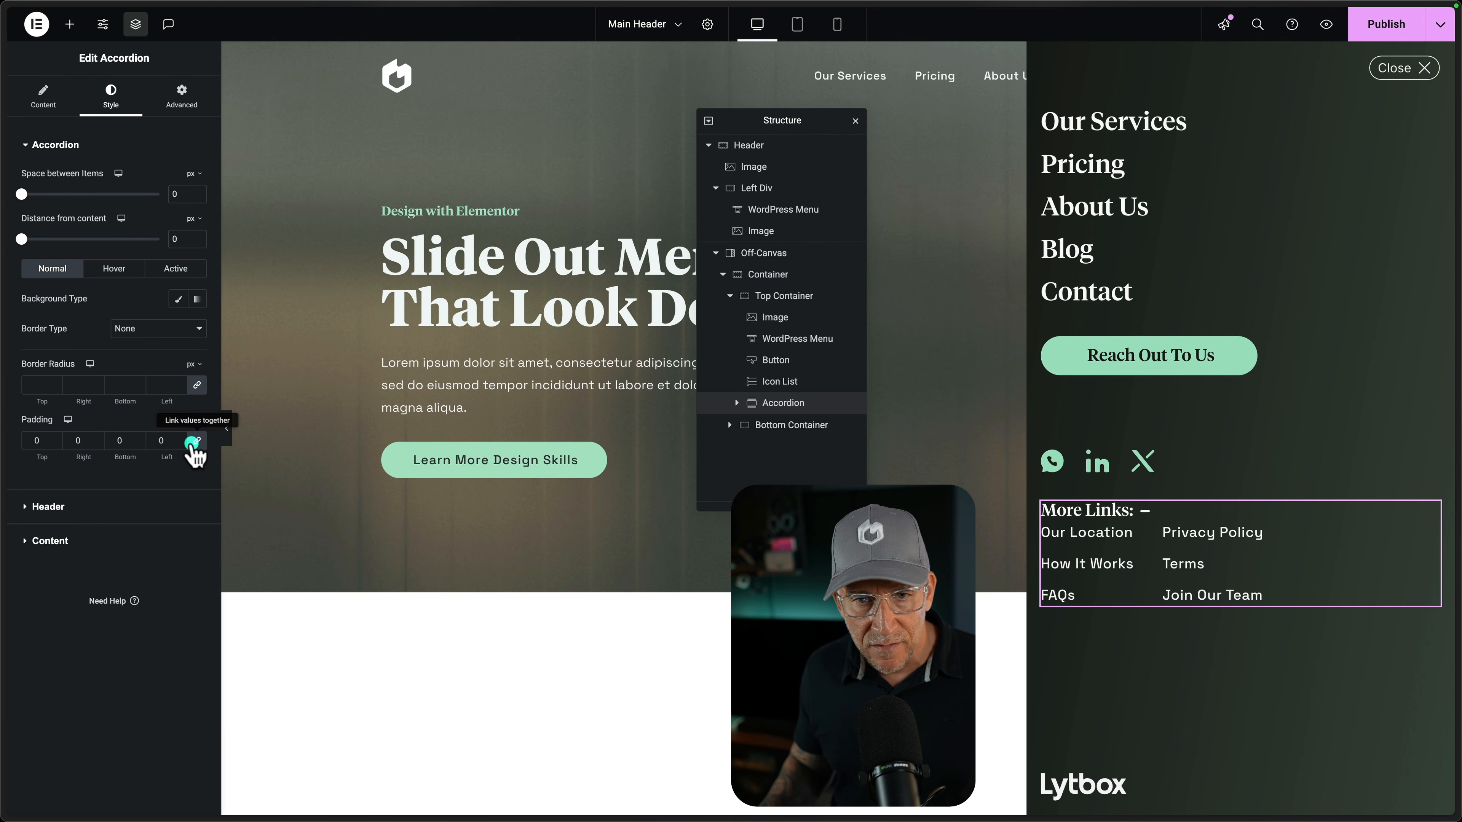
click(193, 420)
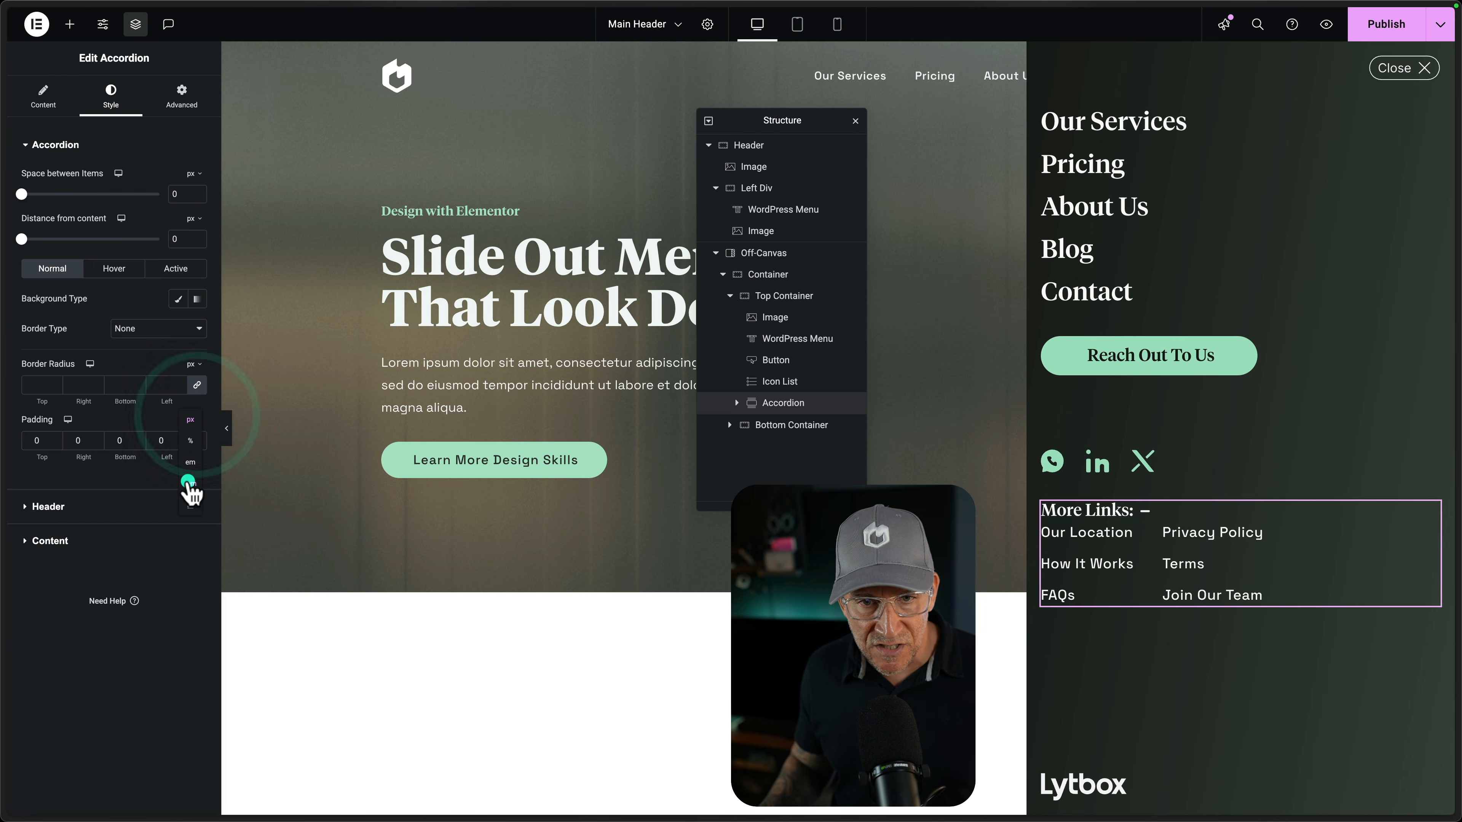
click(188, 482)
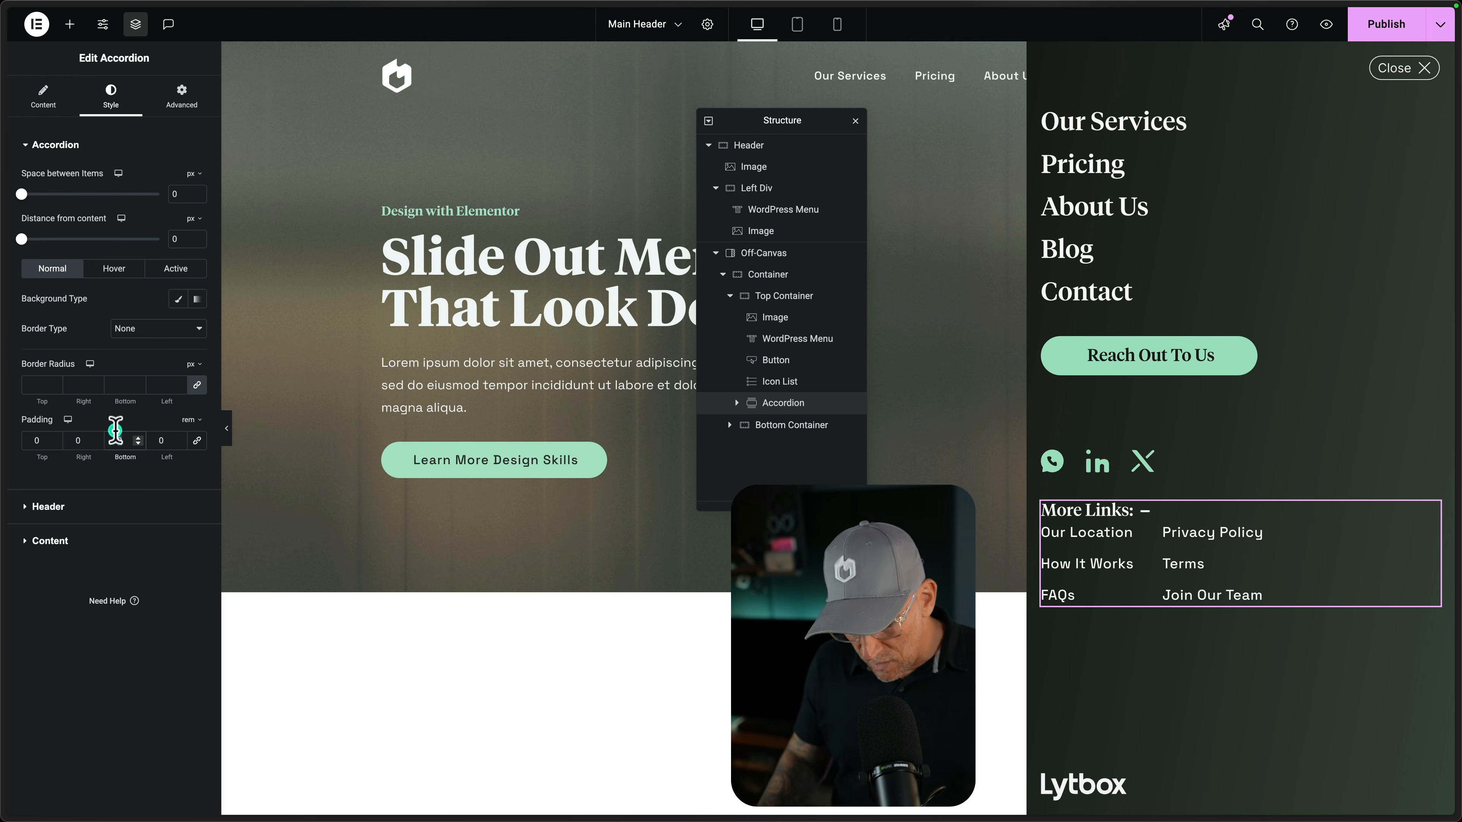
click(116, 431)
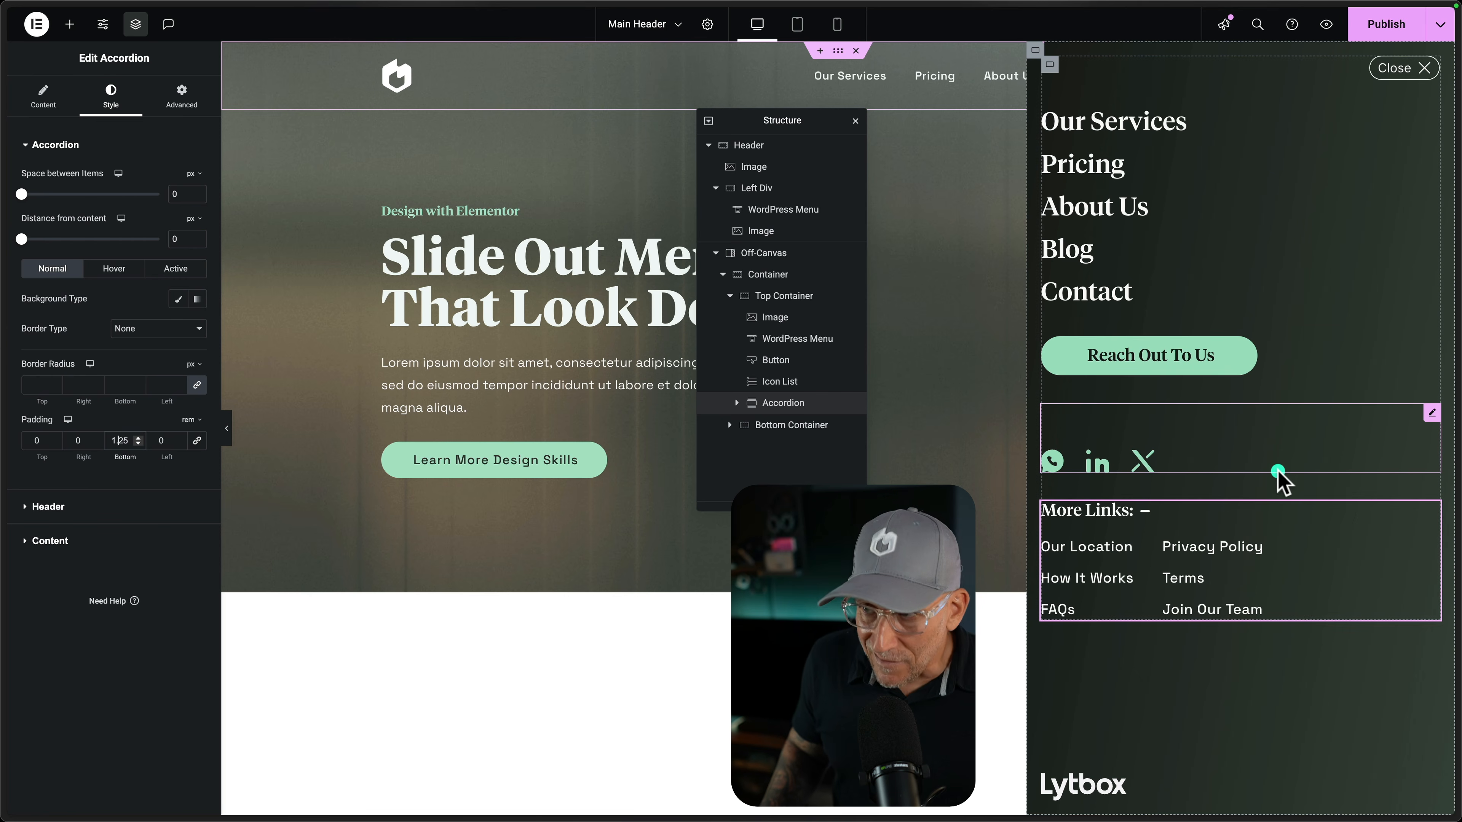
click(1375, 25)
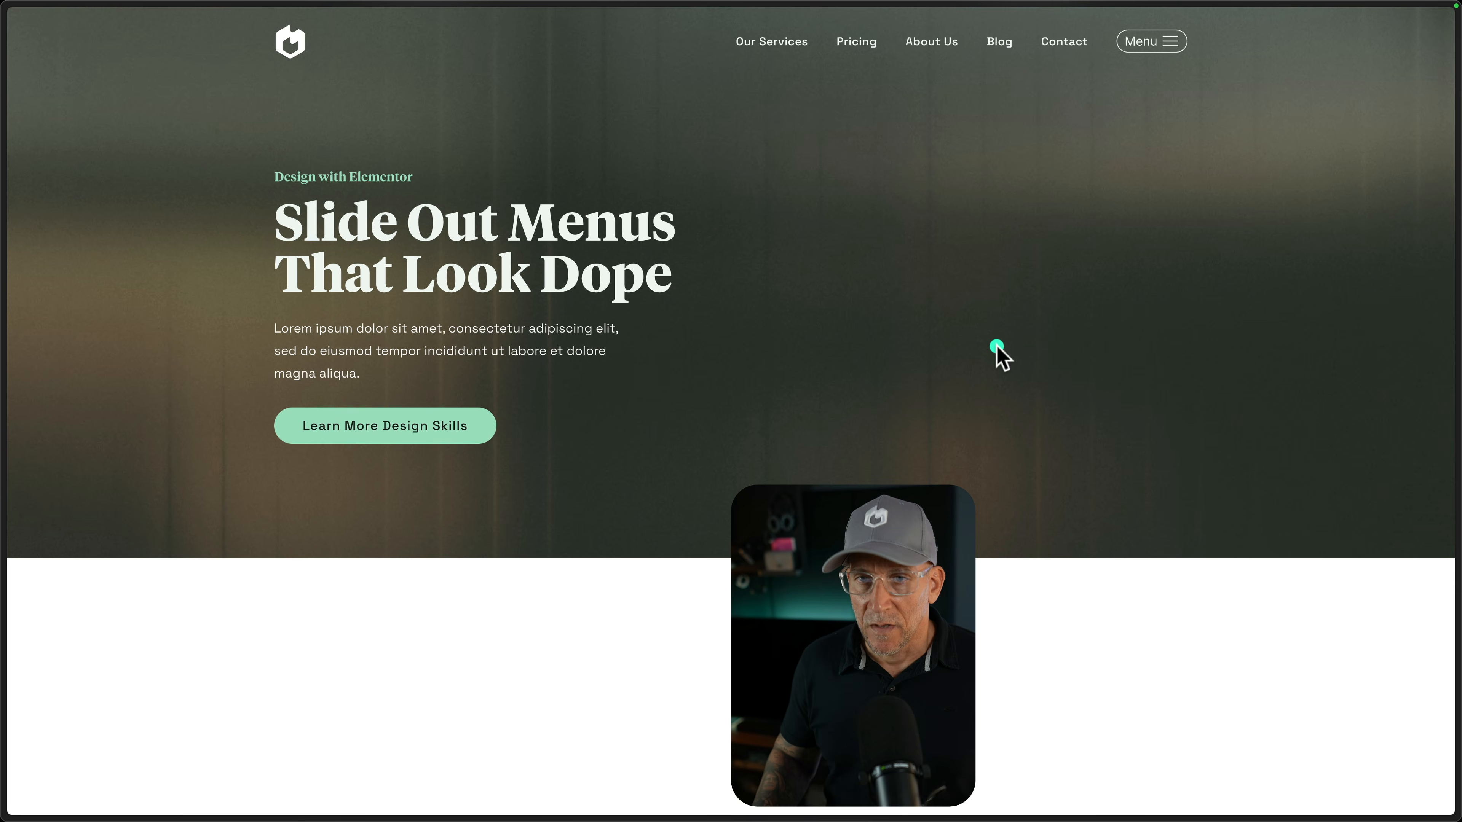
Test the published page by opening and closing the slide-out menu several times at desktop width
click(1159, 43)
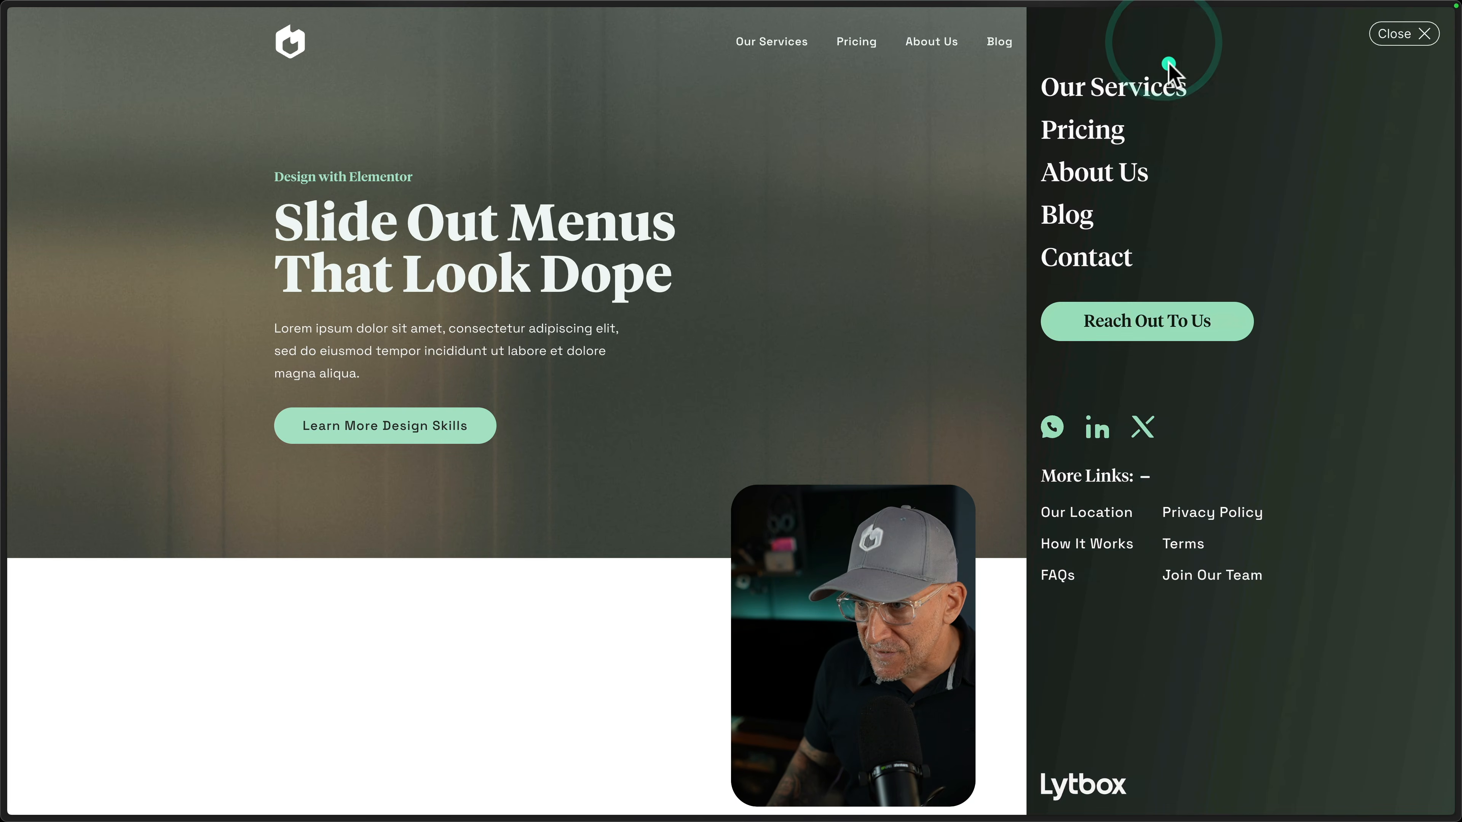
click(1407, 36)
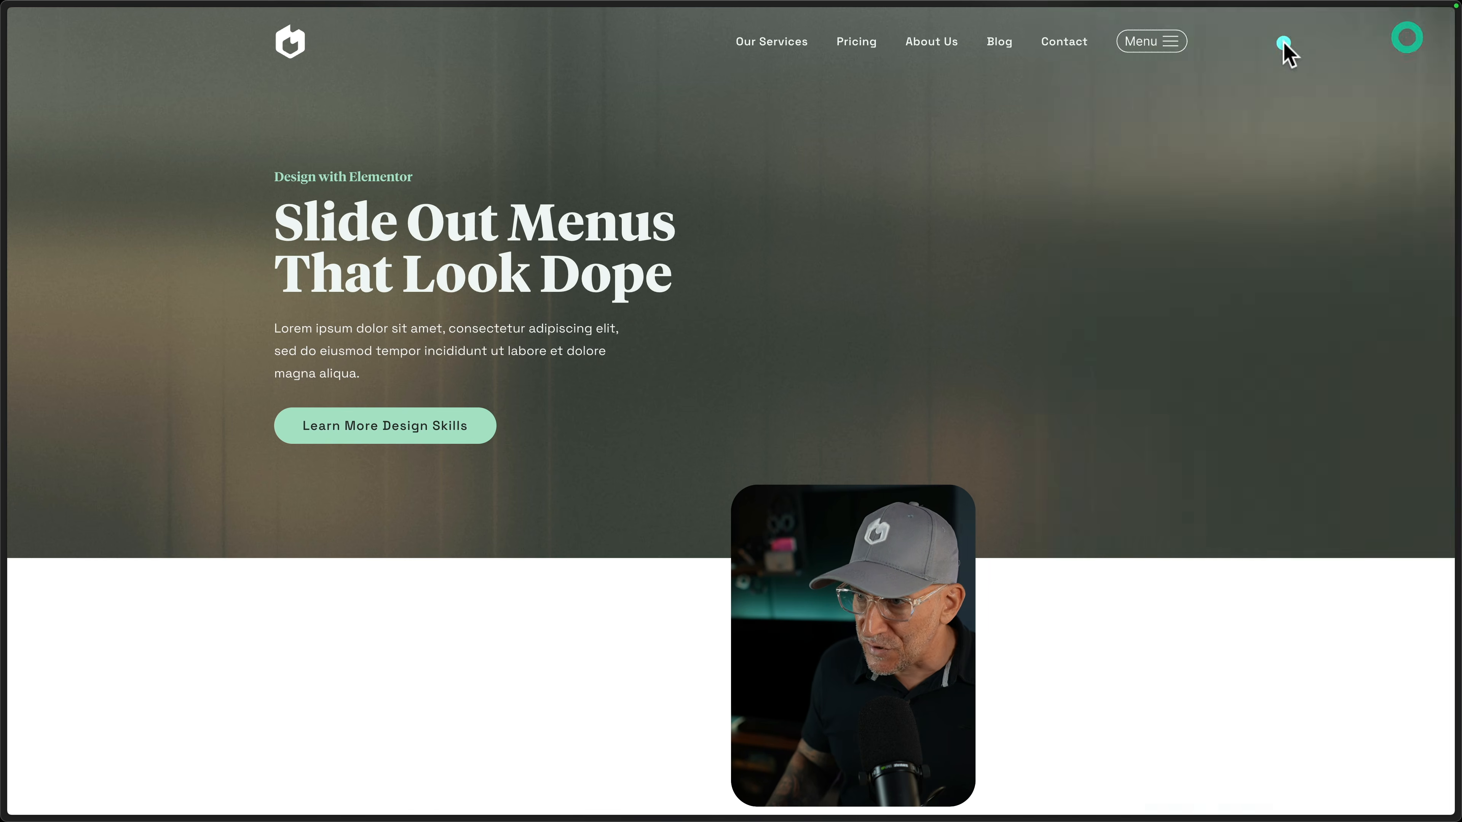
click(1157, 42)
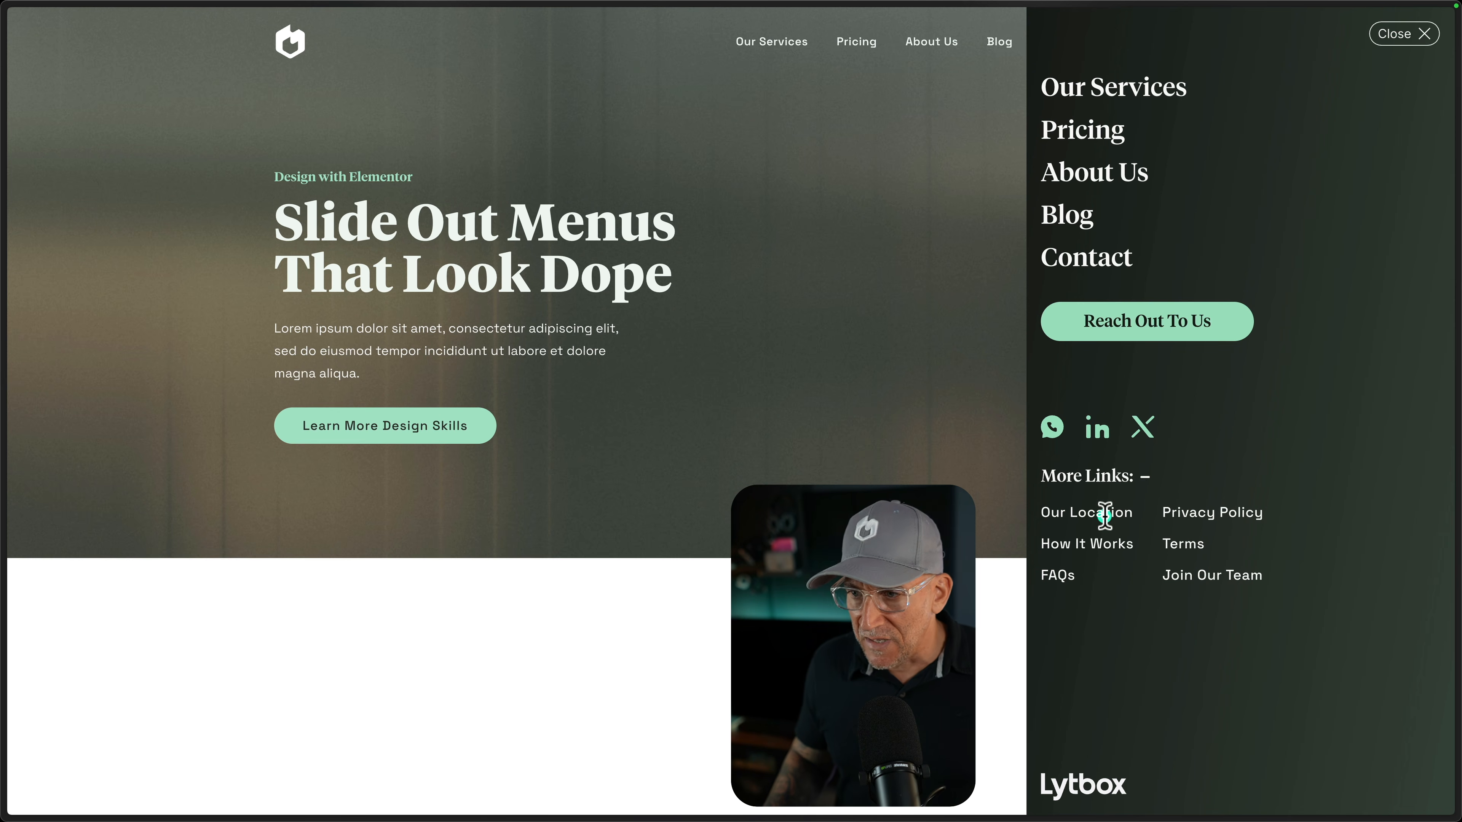
click(1404, 36)
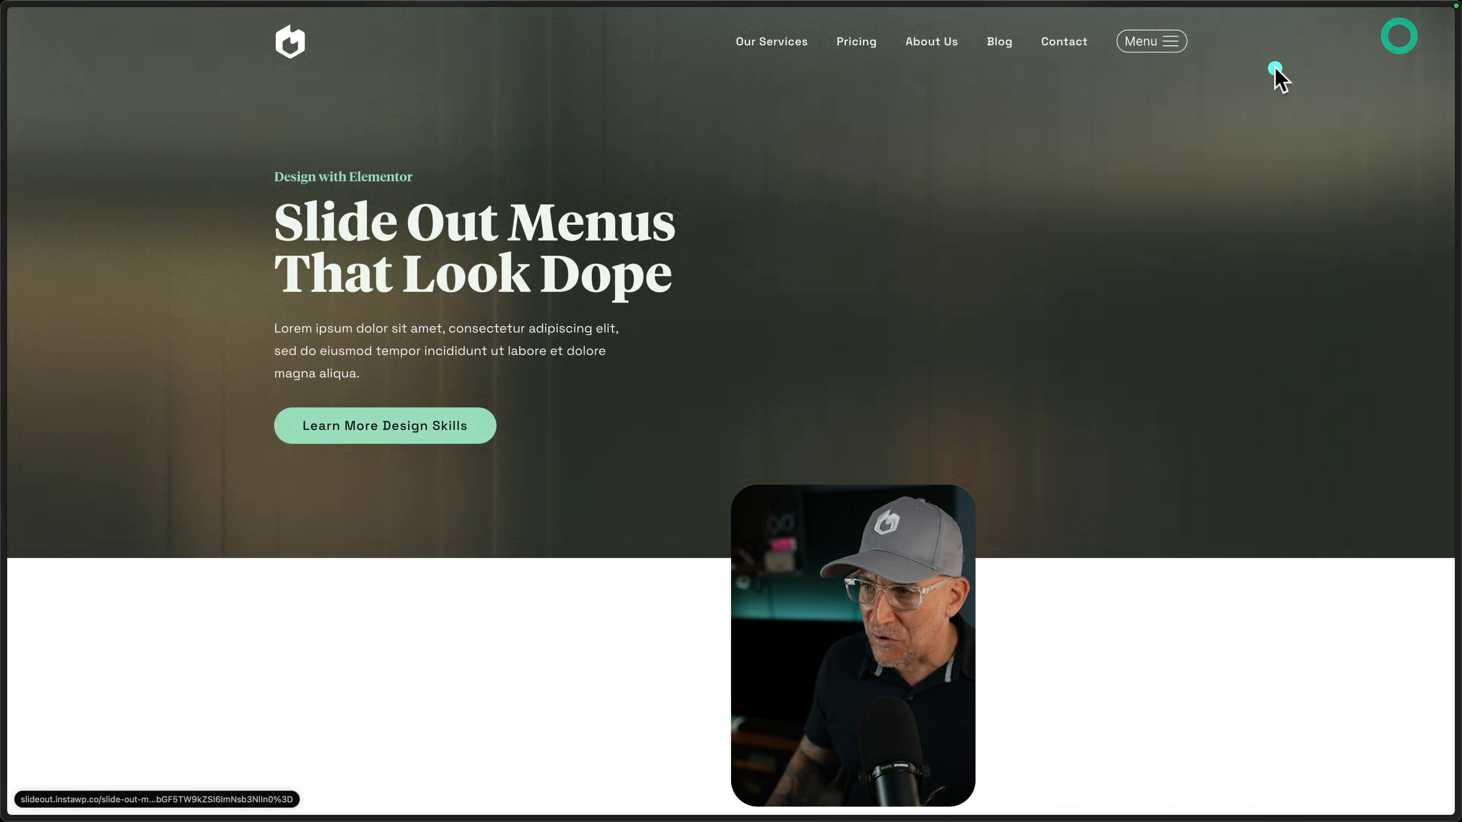
click(1157, 43)
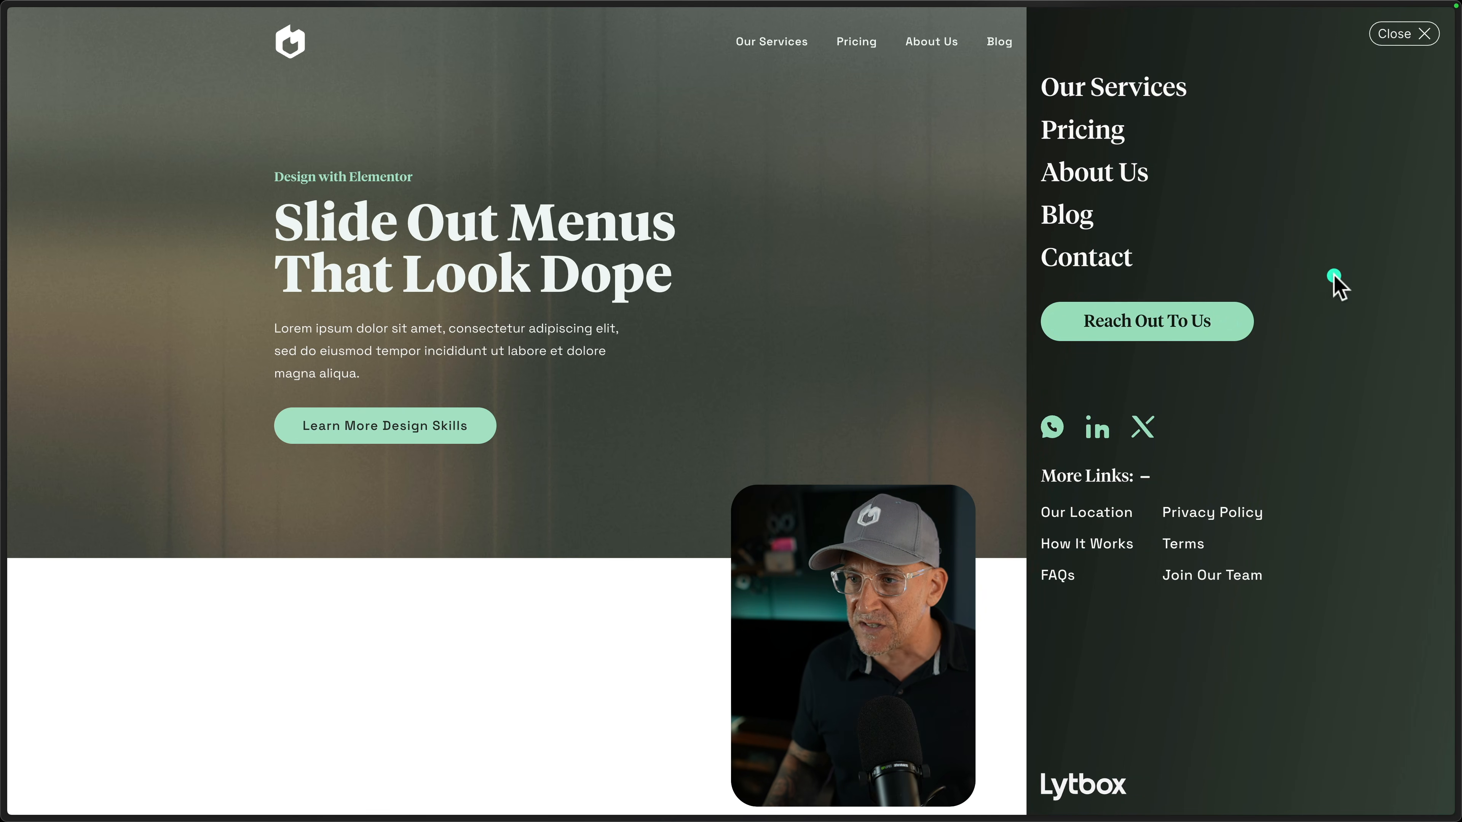
click(1404, 37)
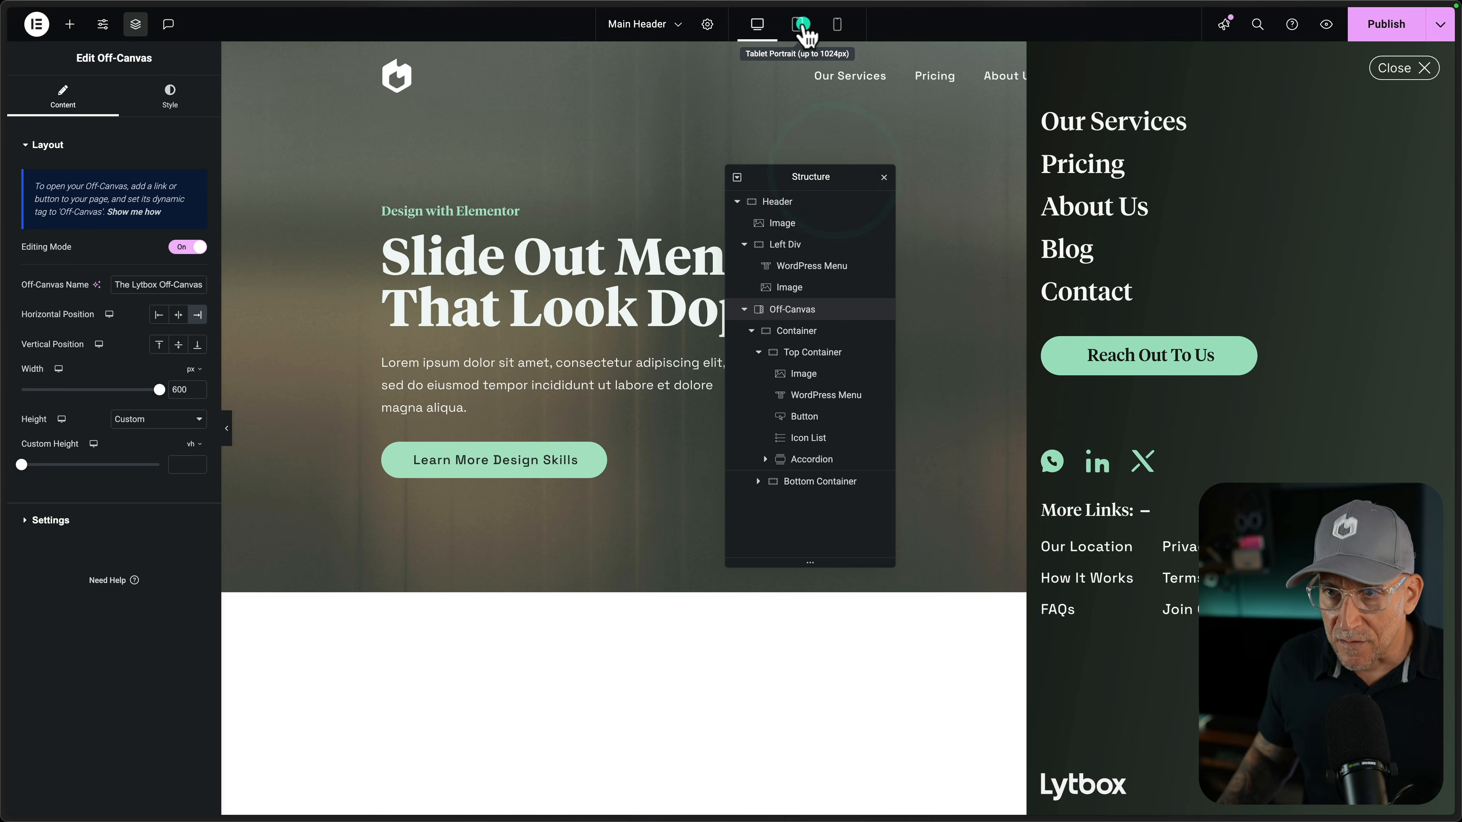
Set the Off-Canvas width to 90 vw for the tablet portrait breakpoint
click(797, 23)
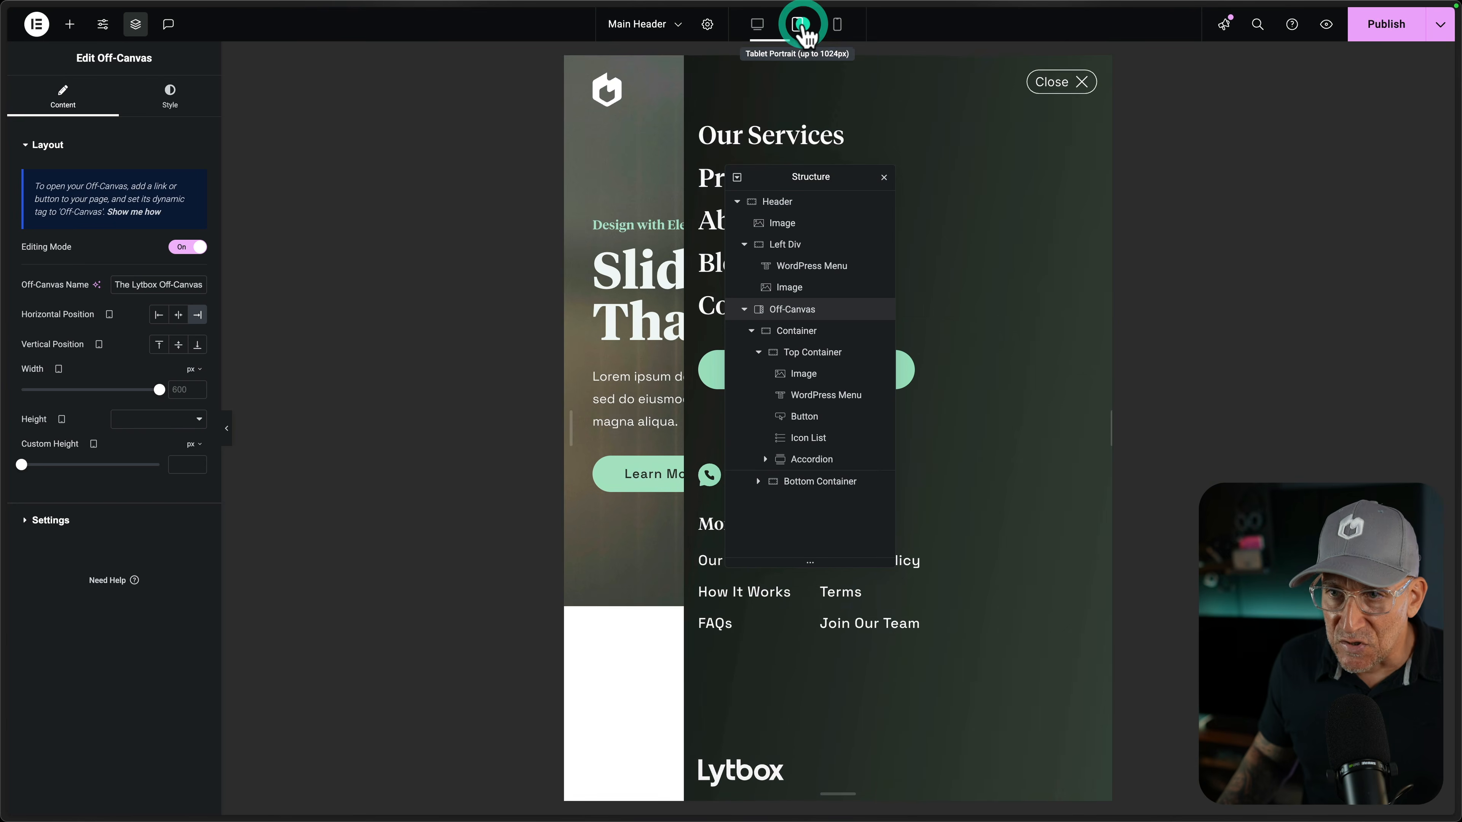
drag(834, 173, 1255, 92)
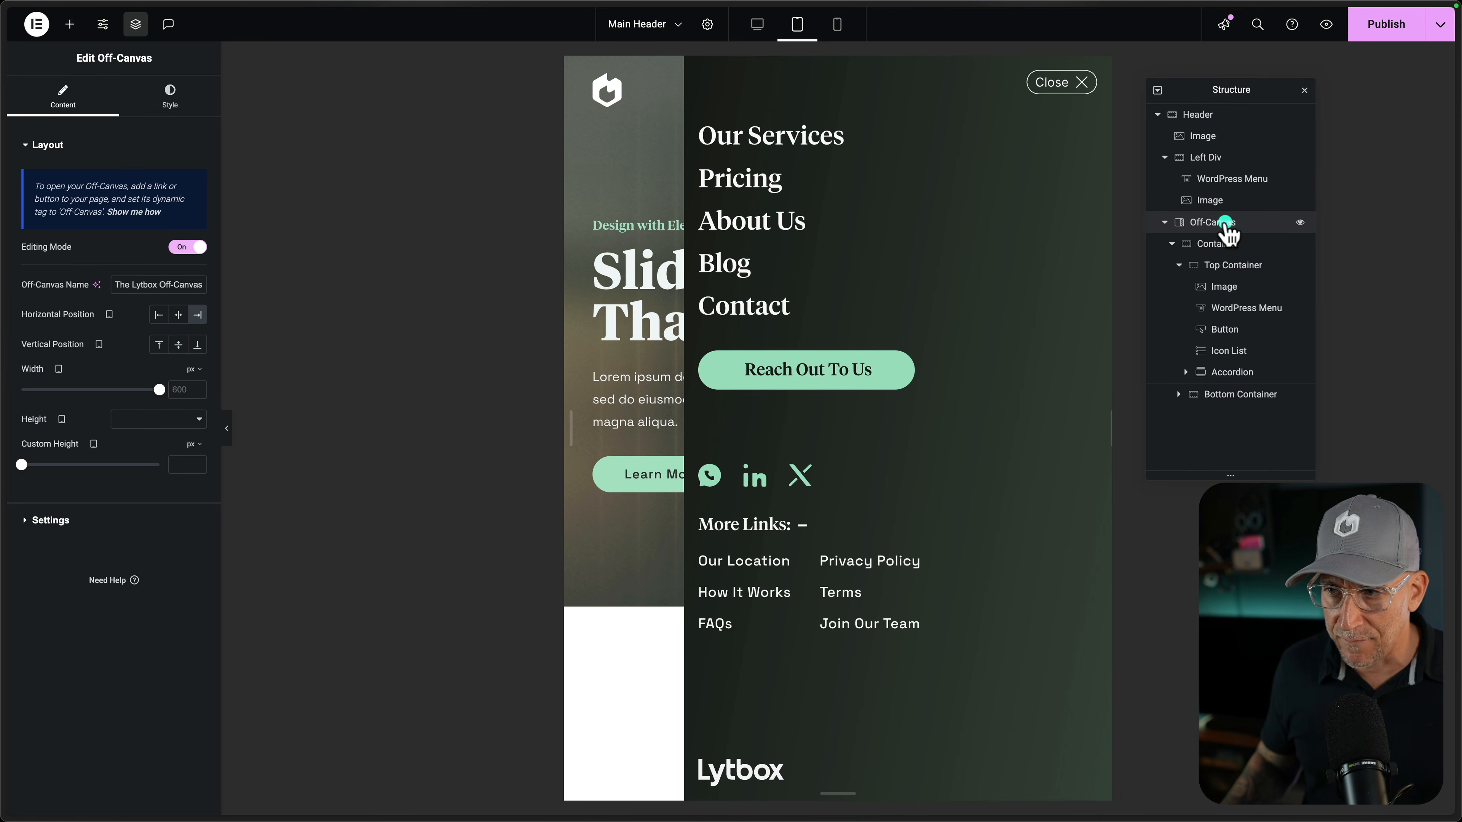
click(1123, 207)
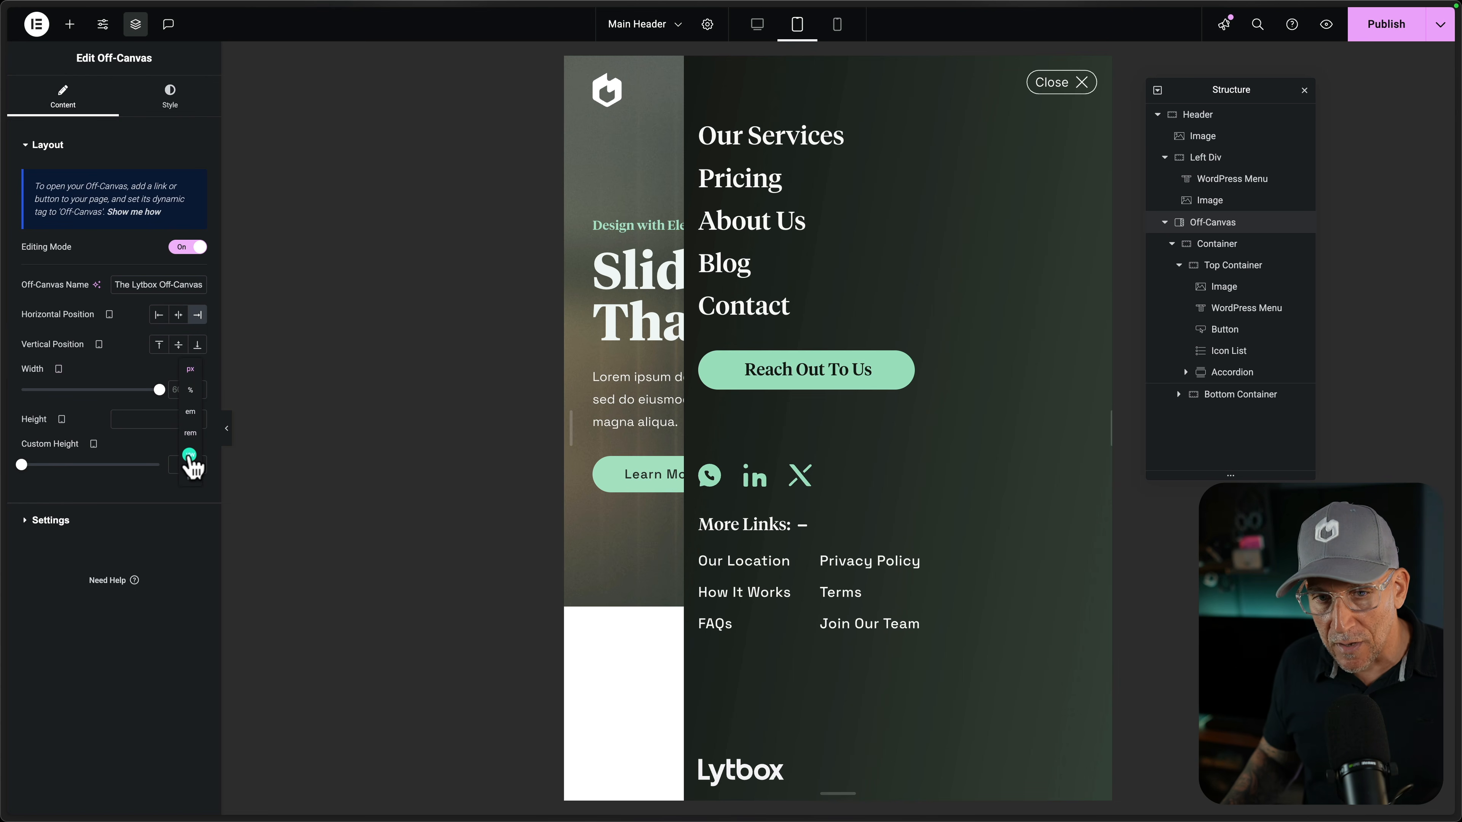
click(189, 455)
click(178, 390)
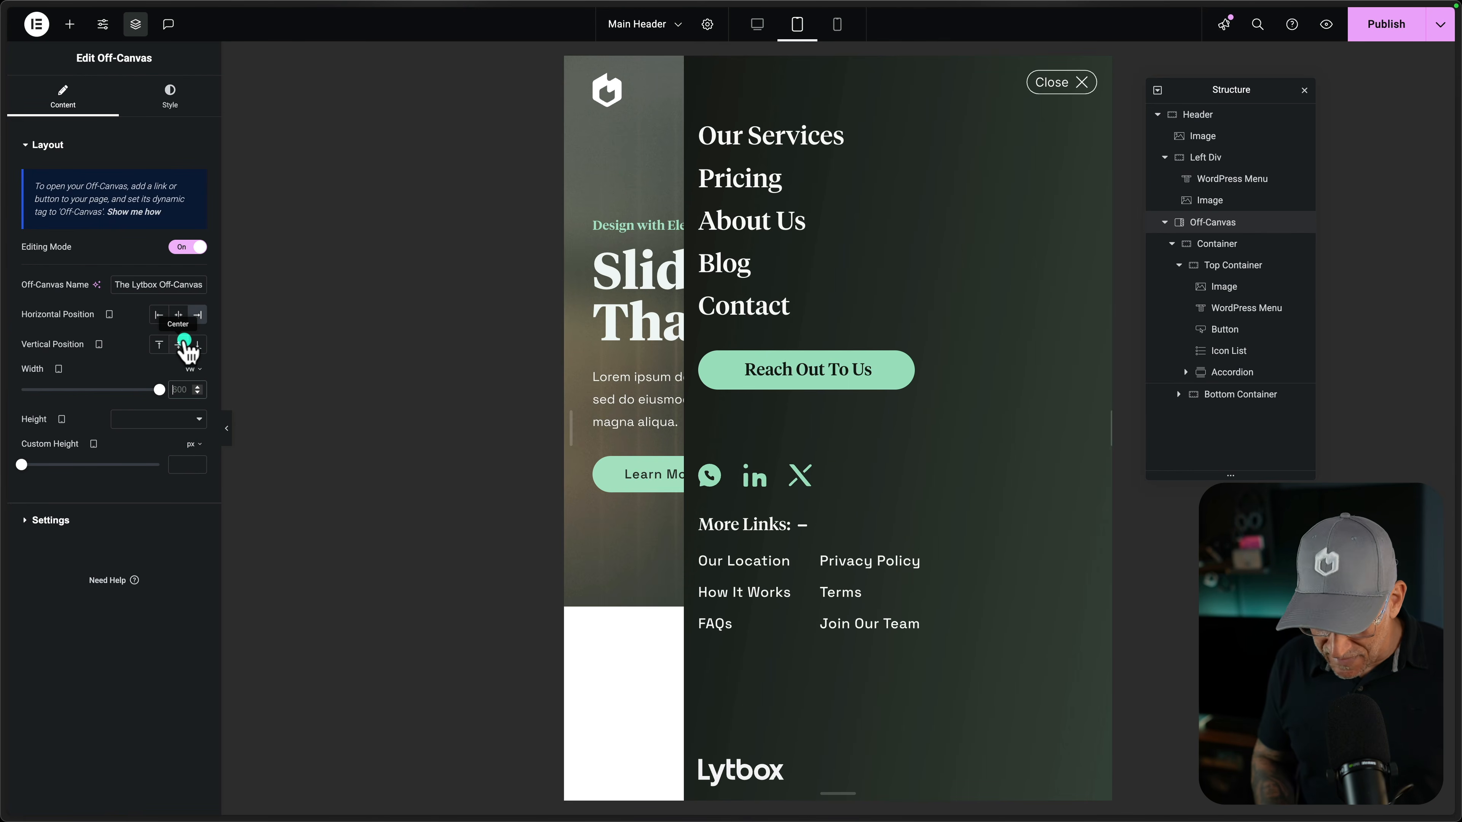
text(80)
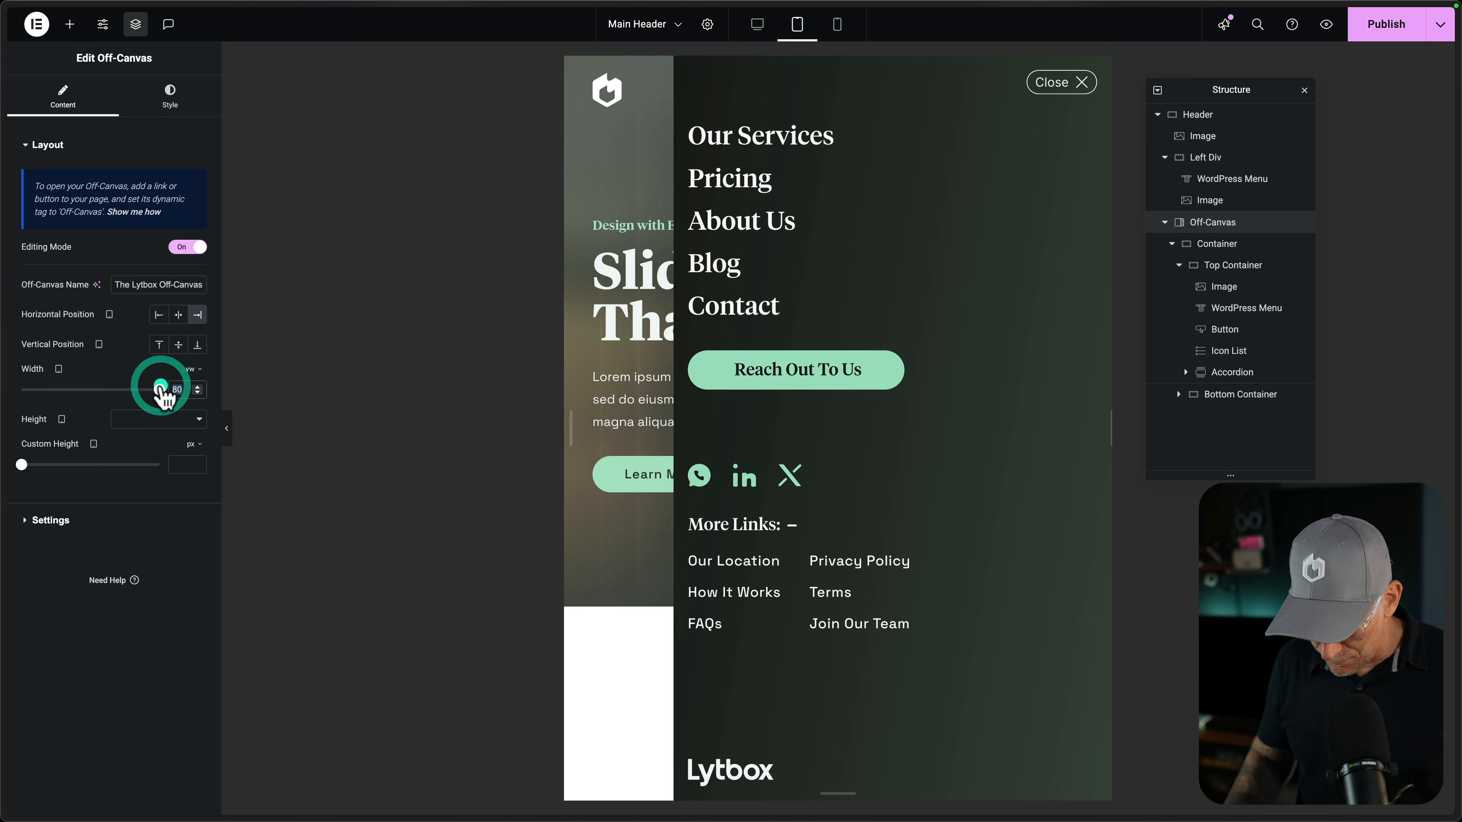
text(90)
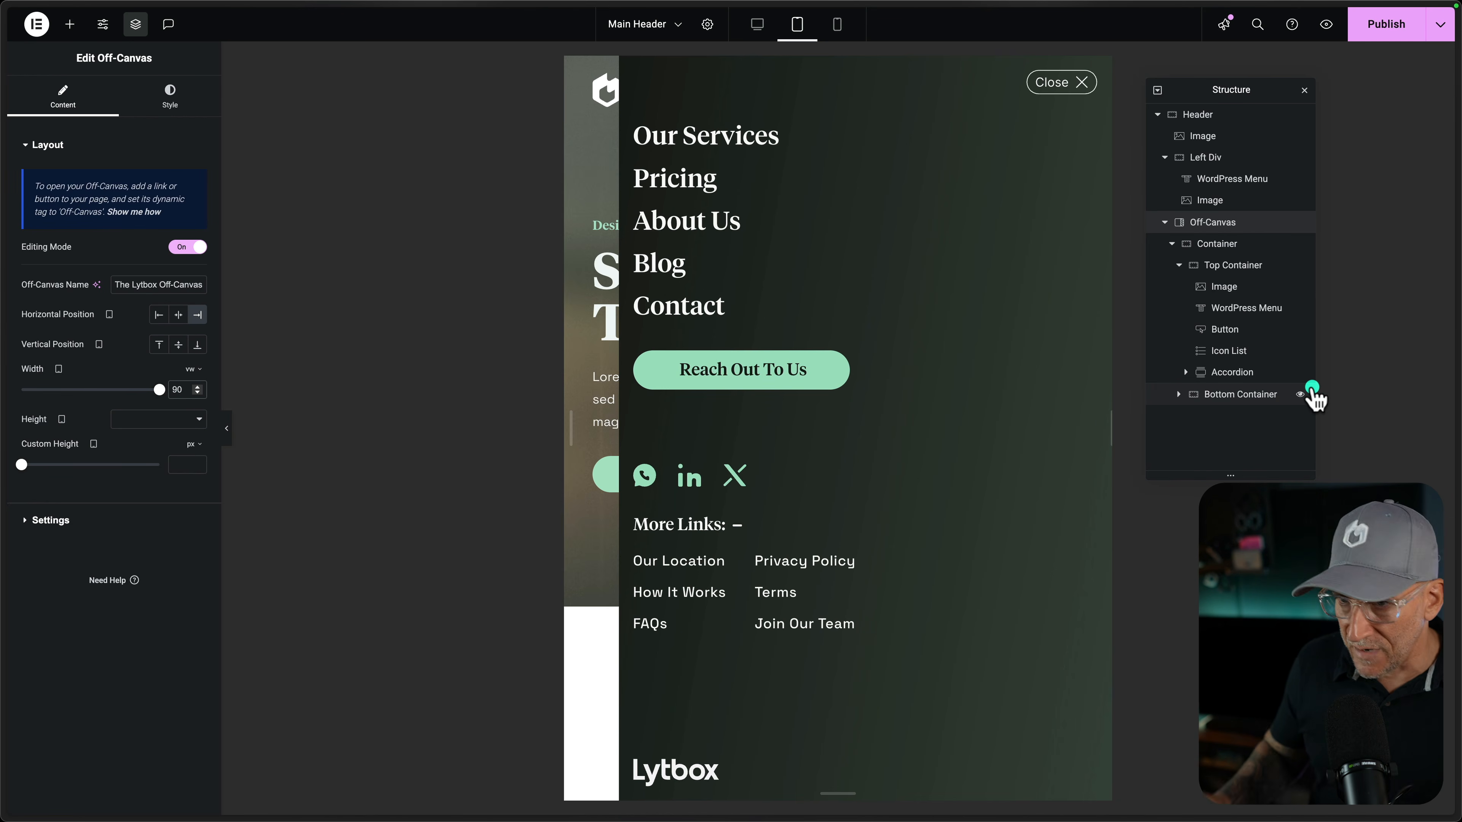
In the mobile preview, apply a smaller global typography preset to the Reach Out To Us button so its label fits on one line
click(835, 23)
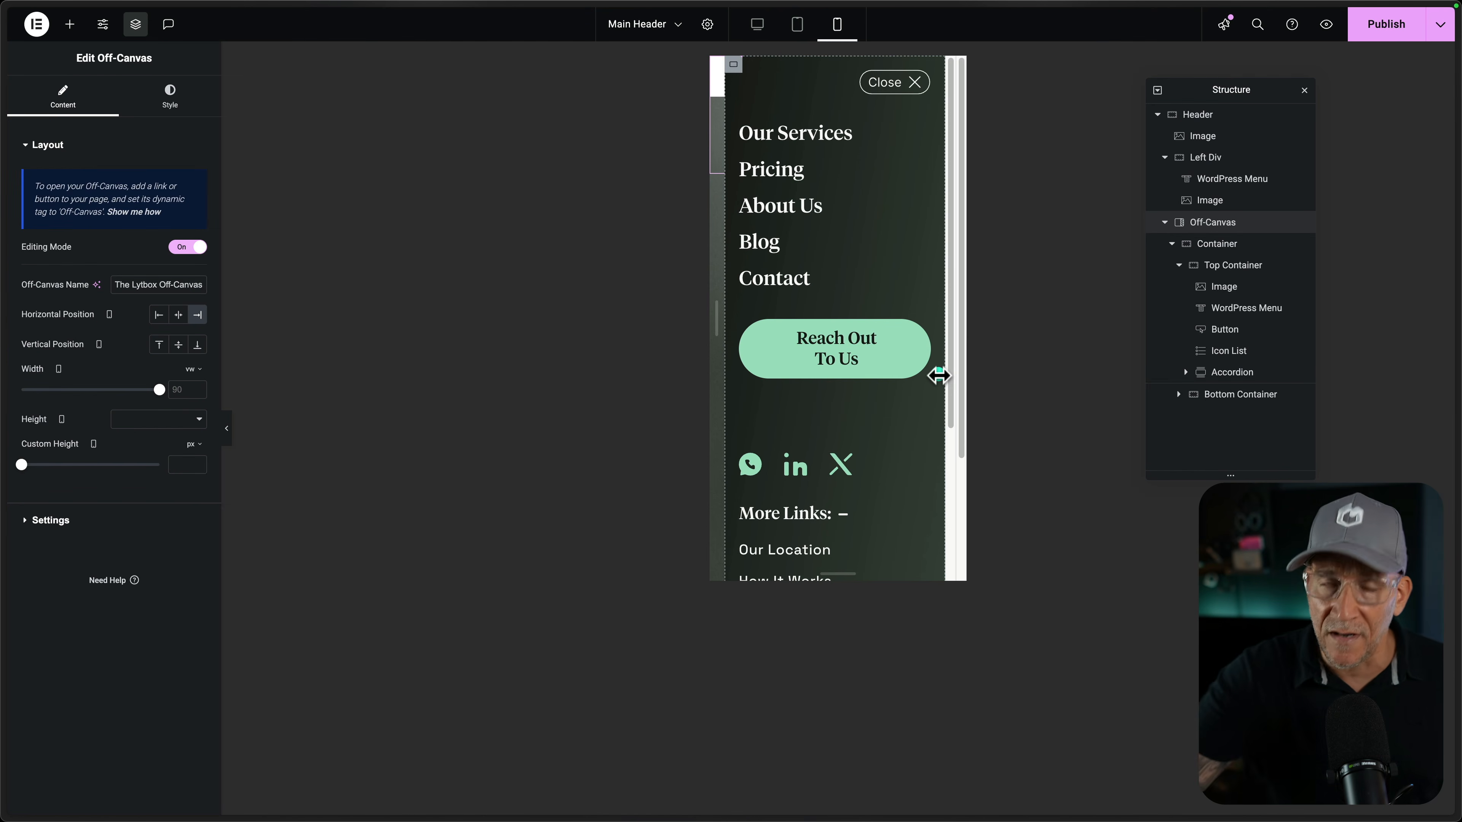
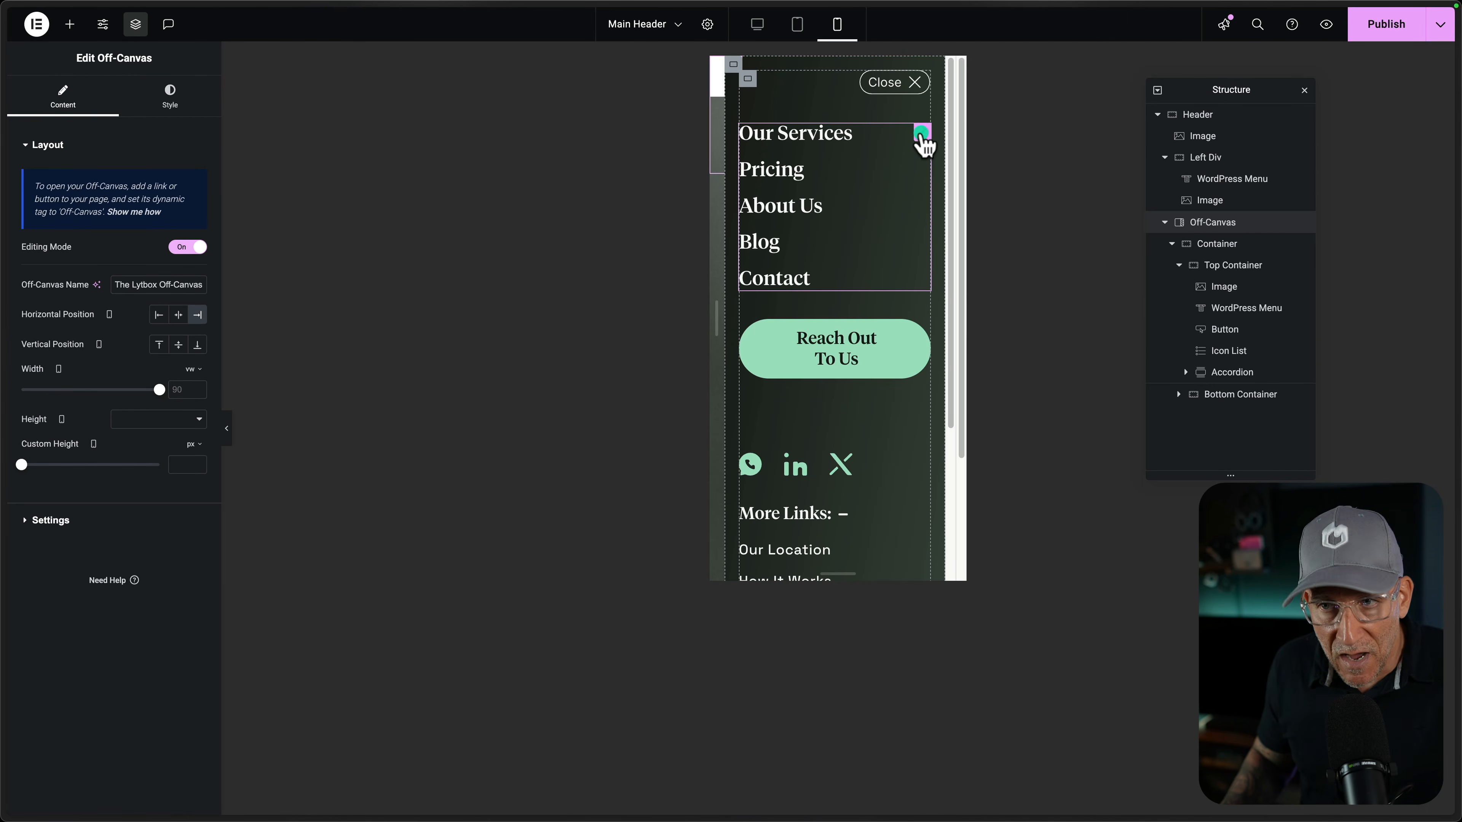
click(921, 134)
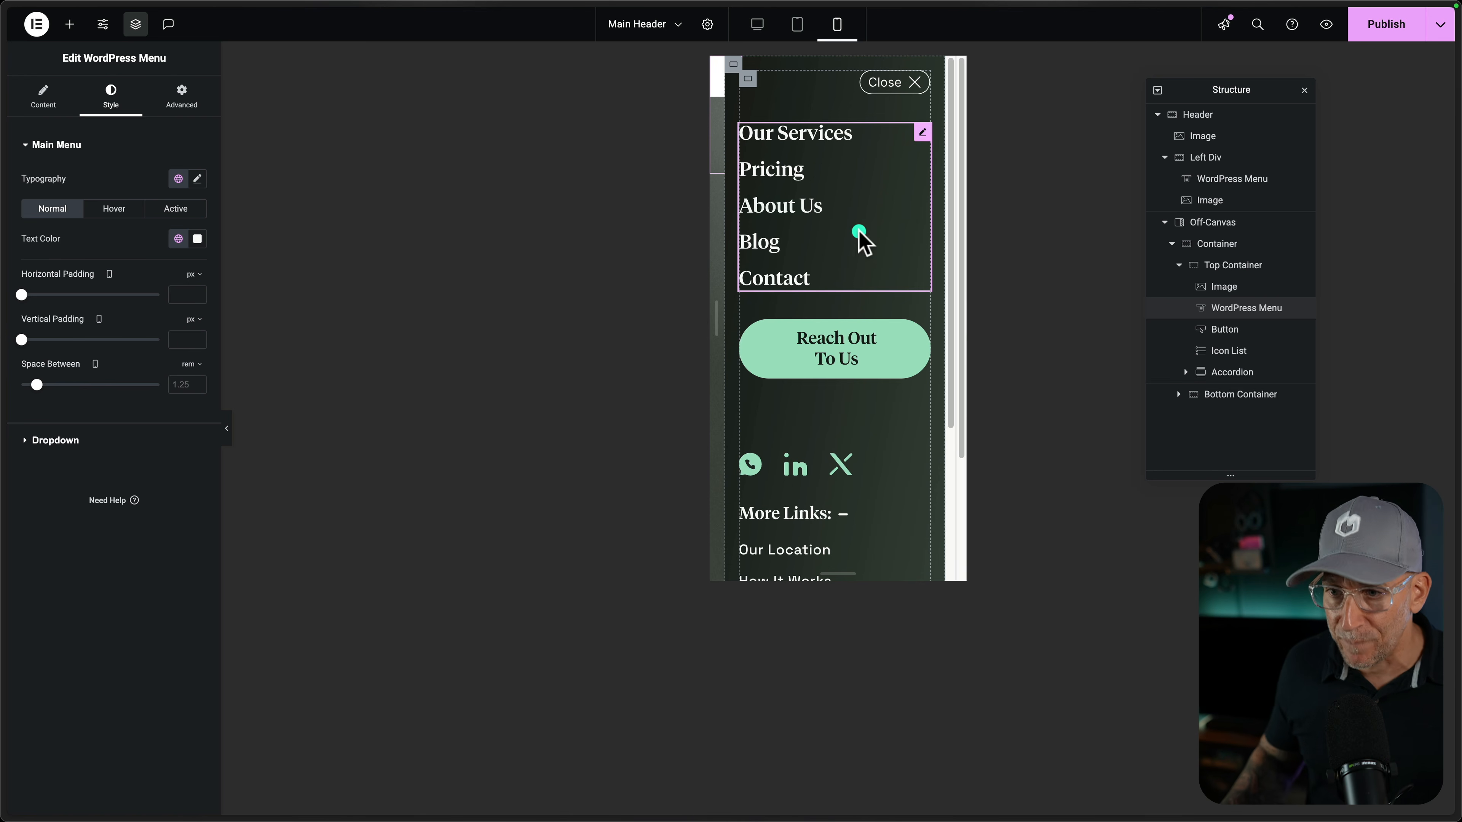
click(921, 323)
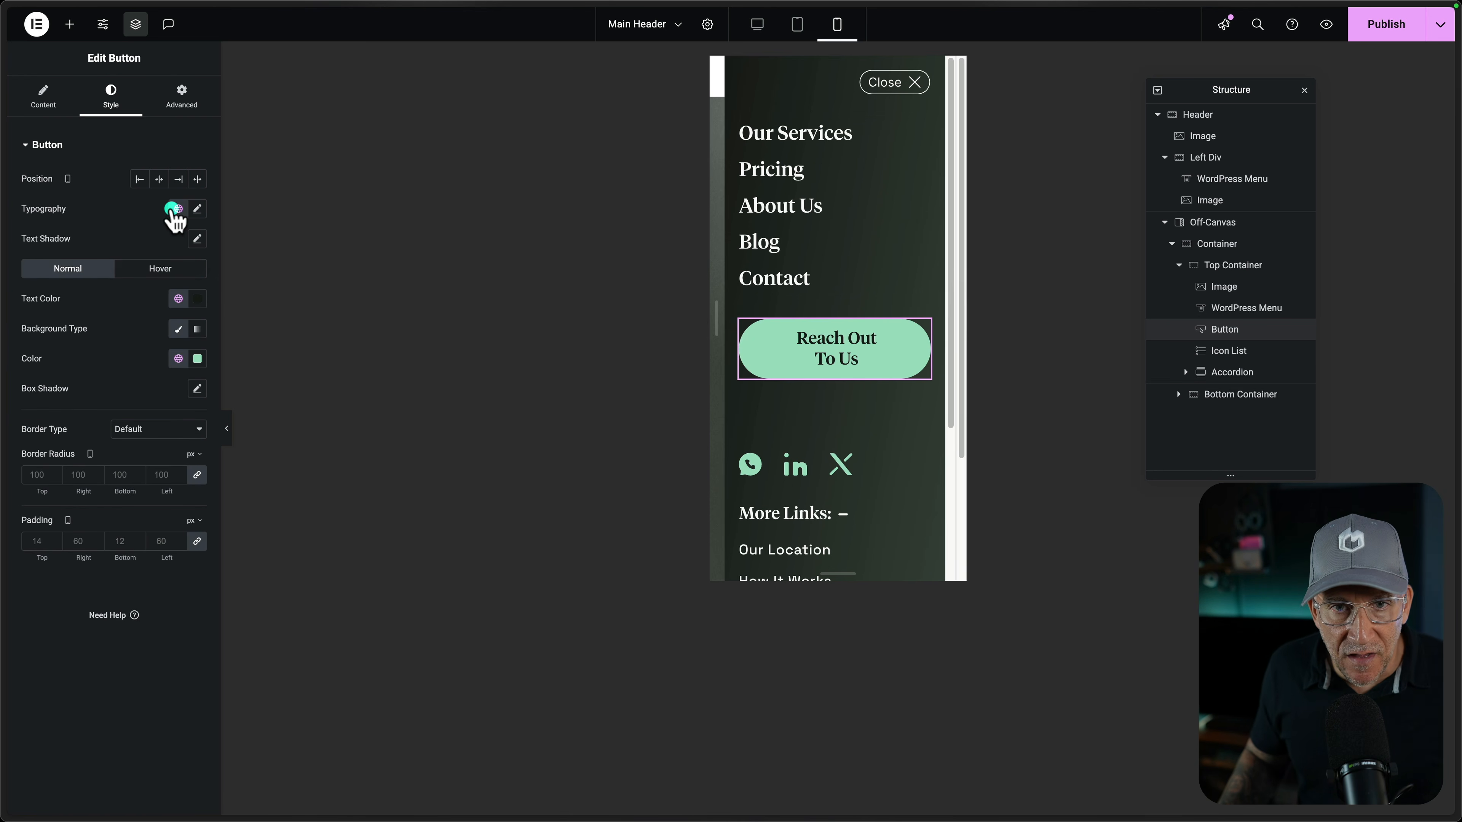
click(173, 210)
click(90, 440)
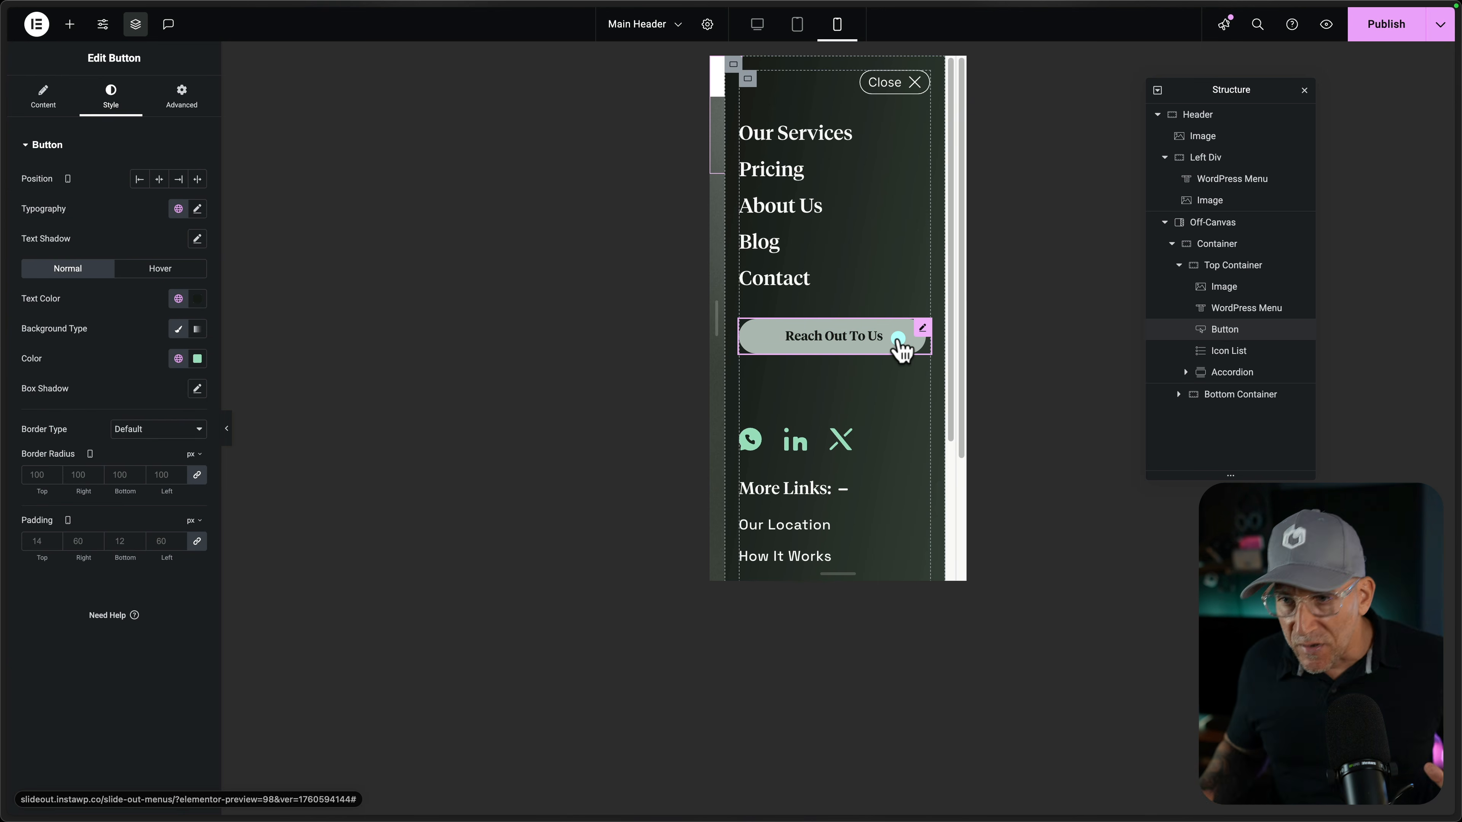
Set the mobile column and row gaps of the More Links accordion's item container to .875 rem
scroll(842, 392, down, 3)
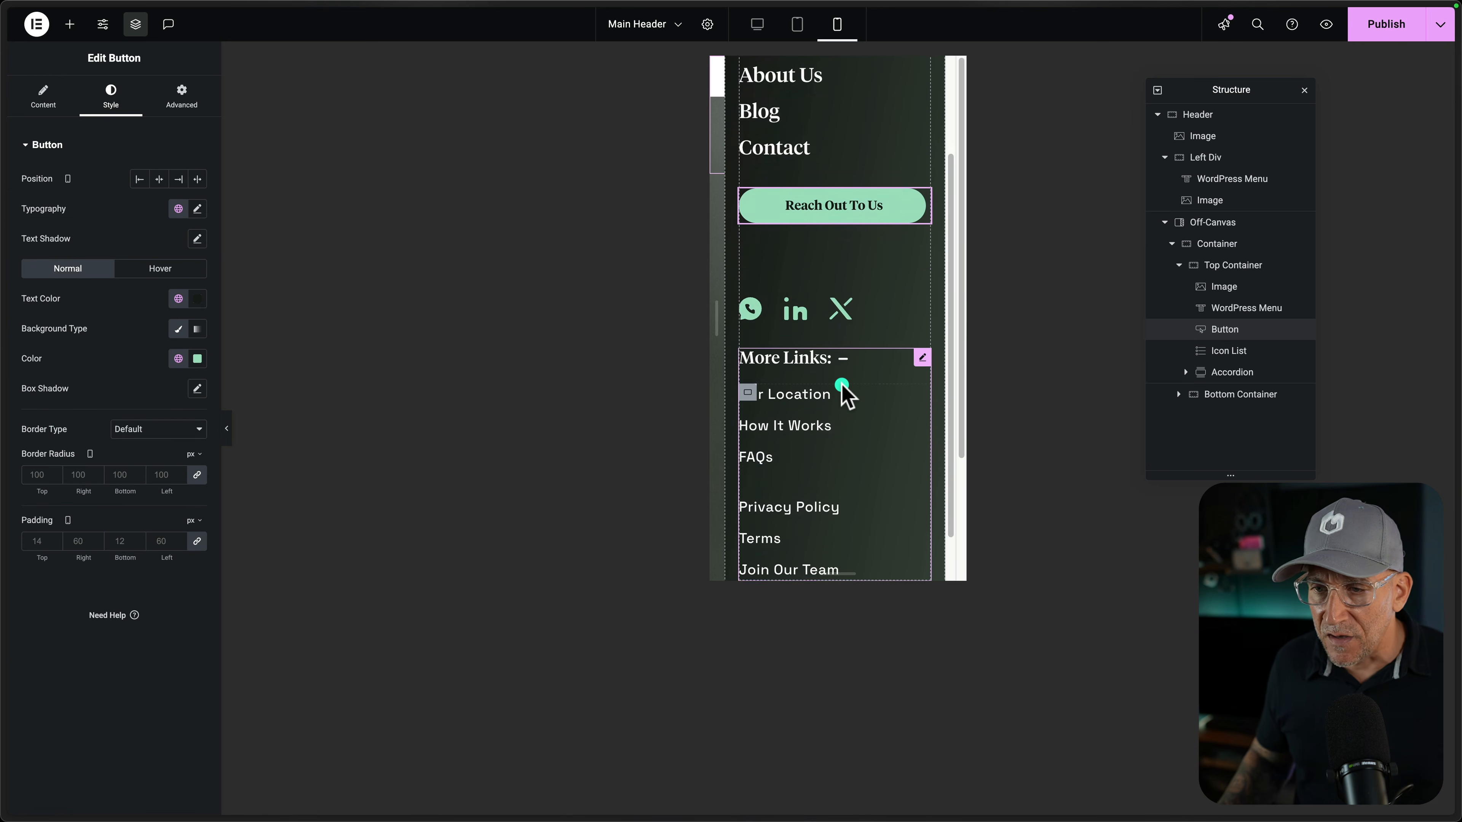
scroll(846, 394, down, 1)
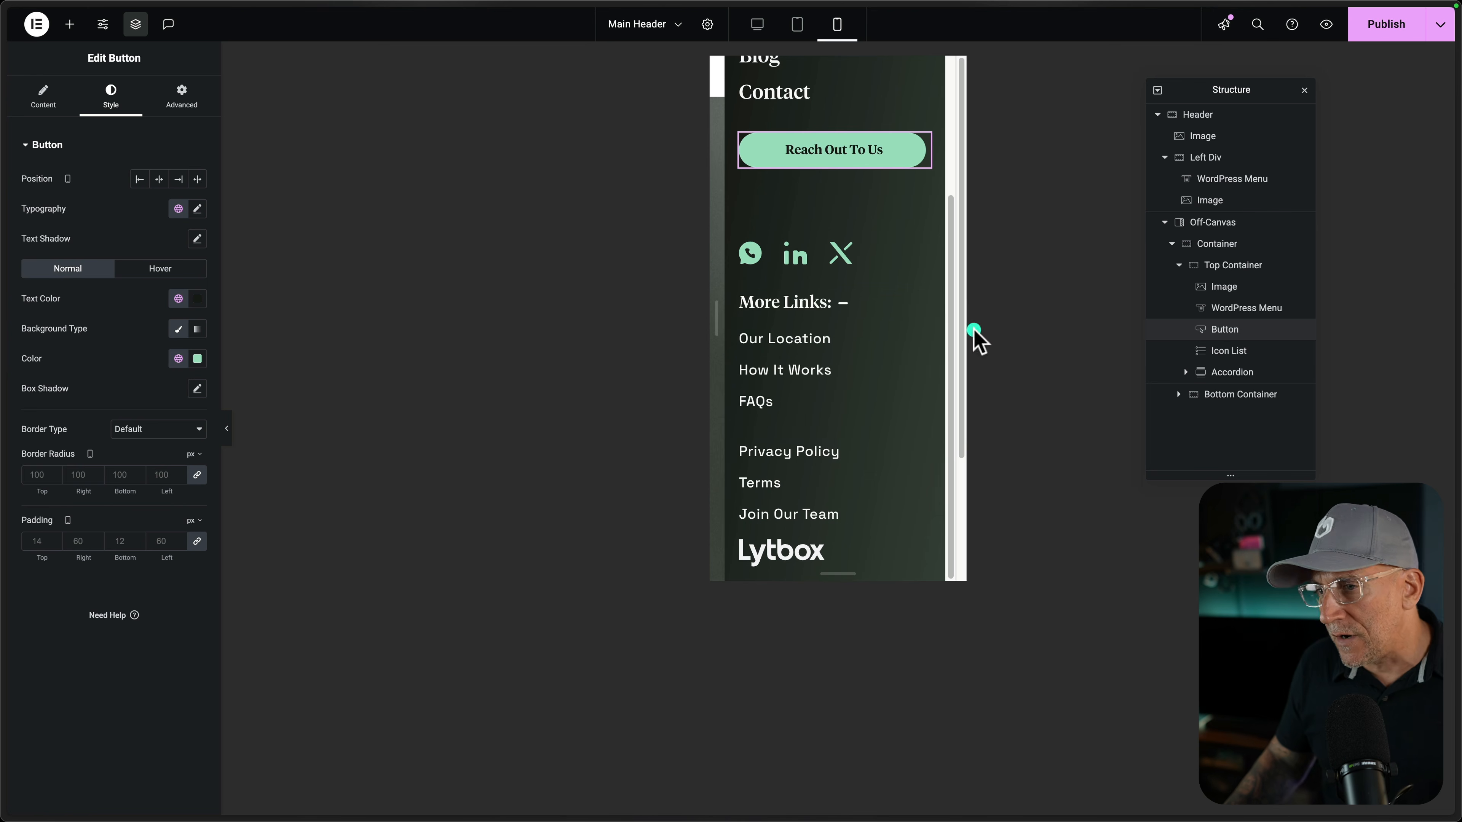
mouse_move(718, 323)
mouse_down()
mouse_move(653, 321)
mouse_move(718, 325)
mouse_up()
scroll(906, 495, down, 3)
scroll(853, 412, down, 2)
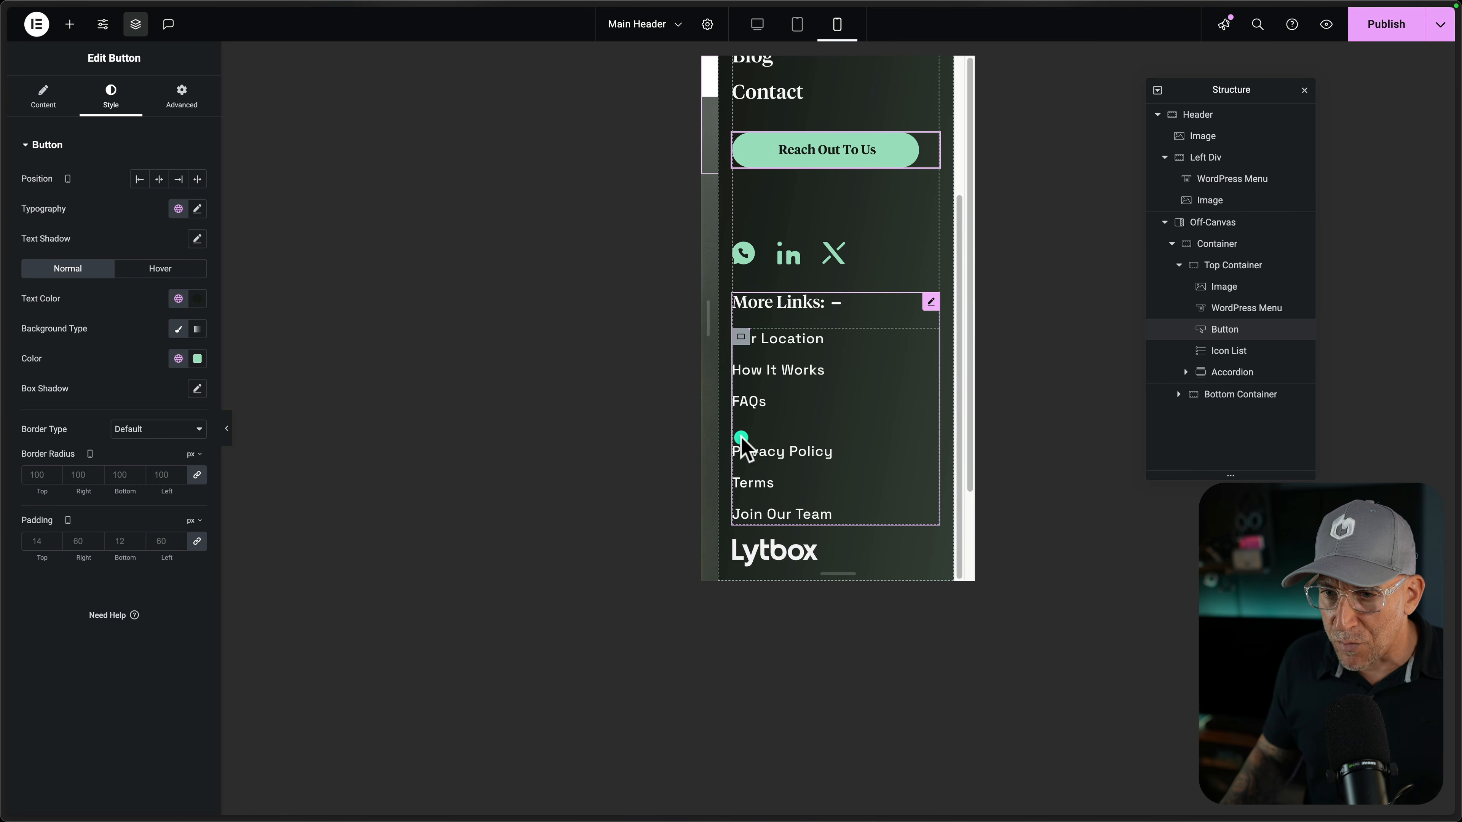
click(741, 340)
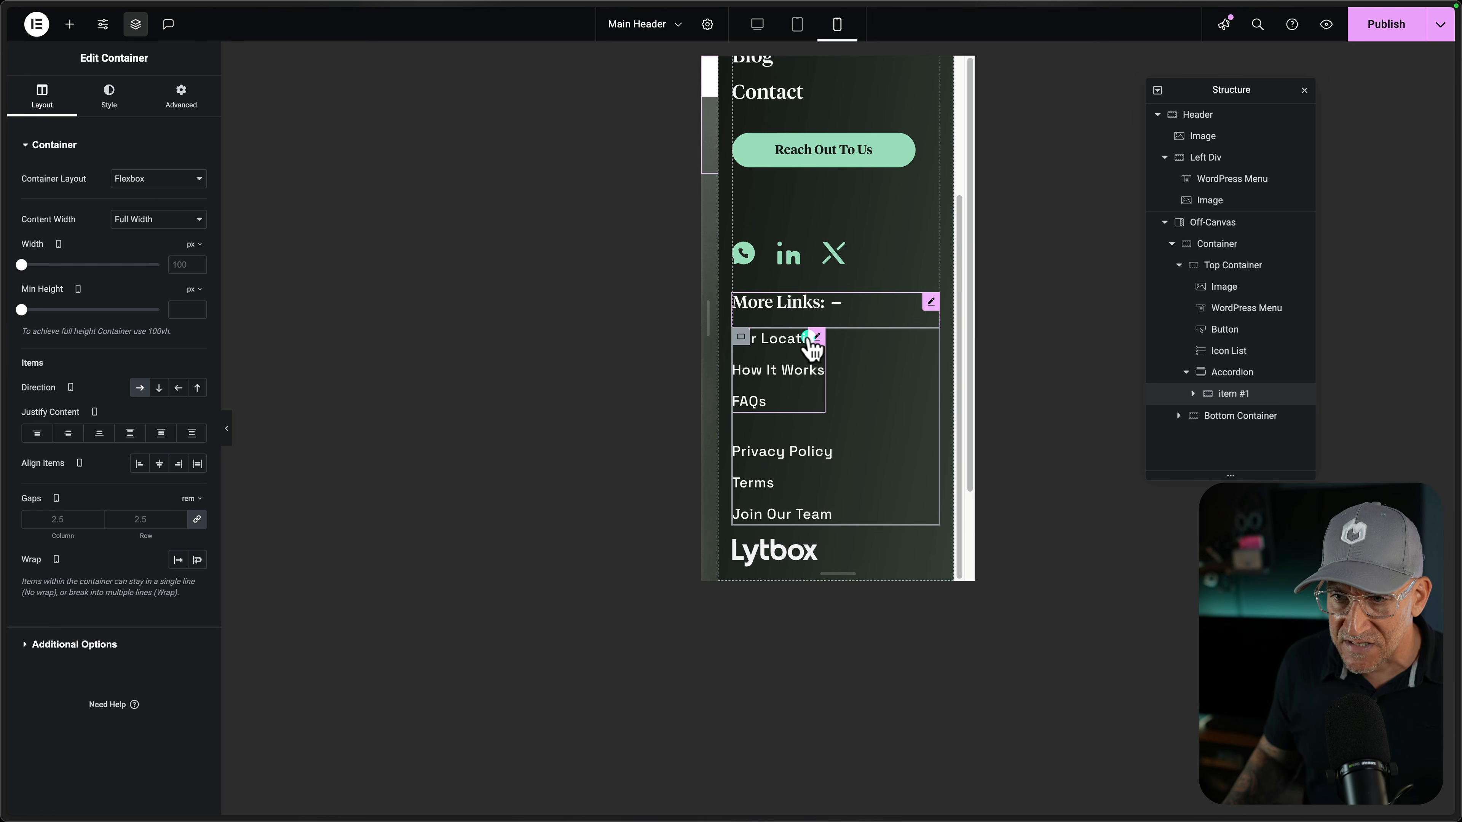
click(813, 341)
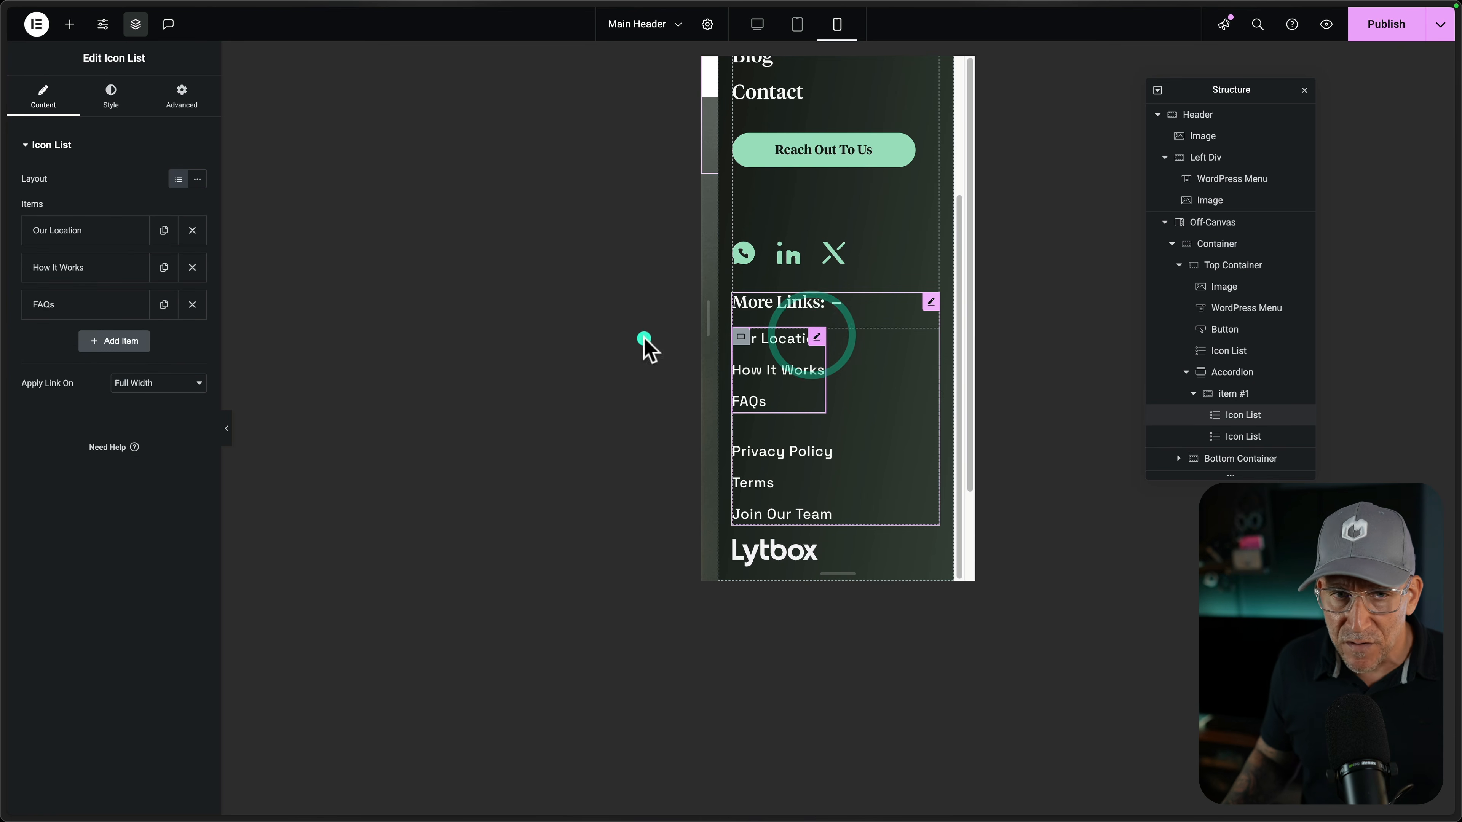
click(111, 98)
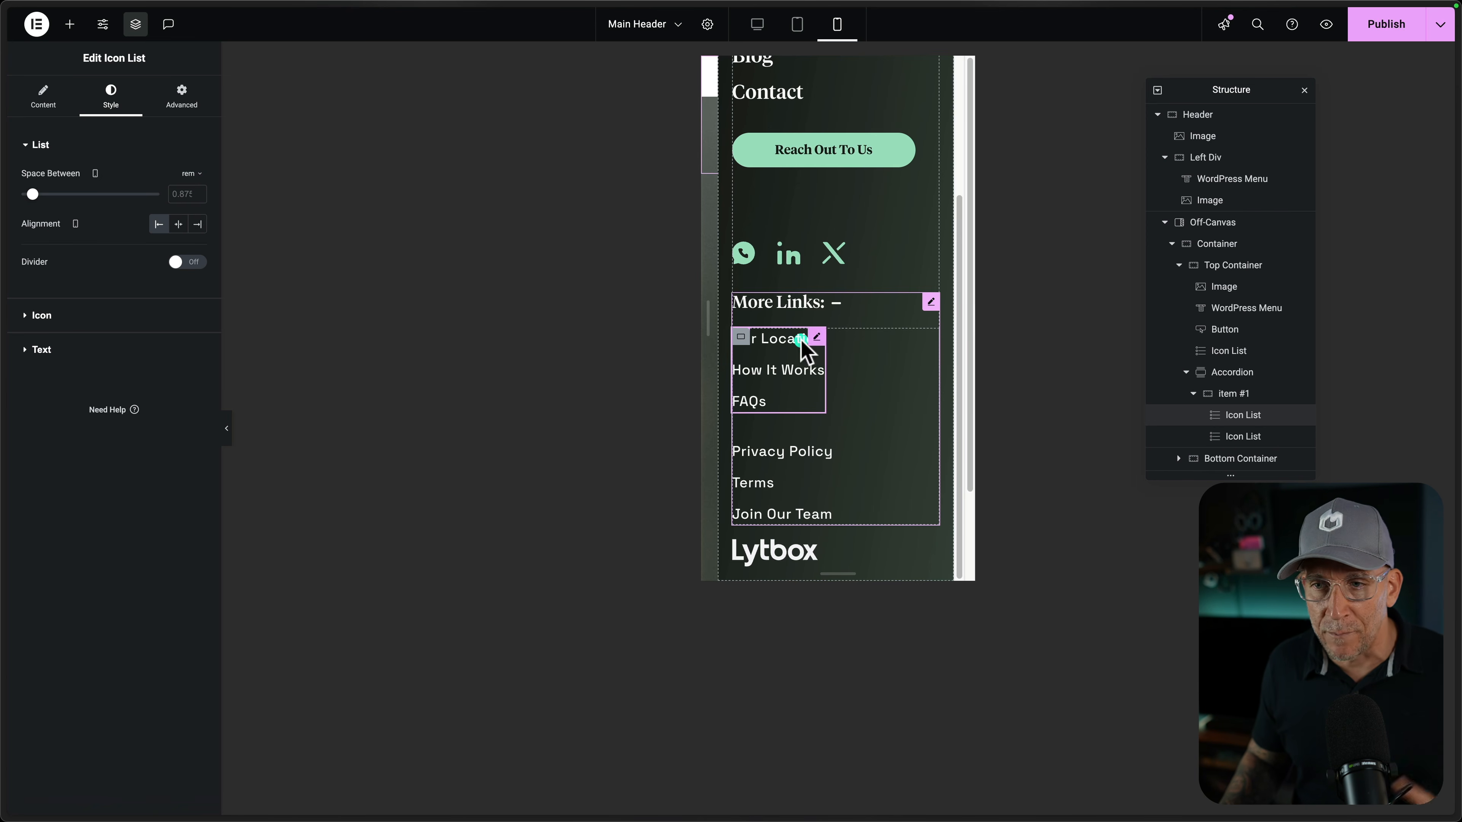
click(744, 345)
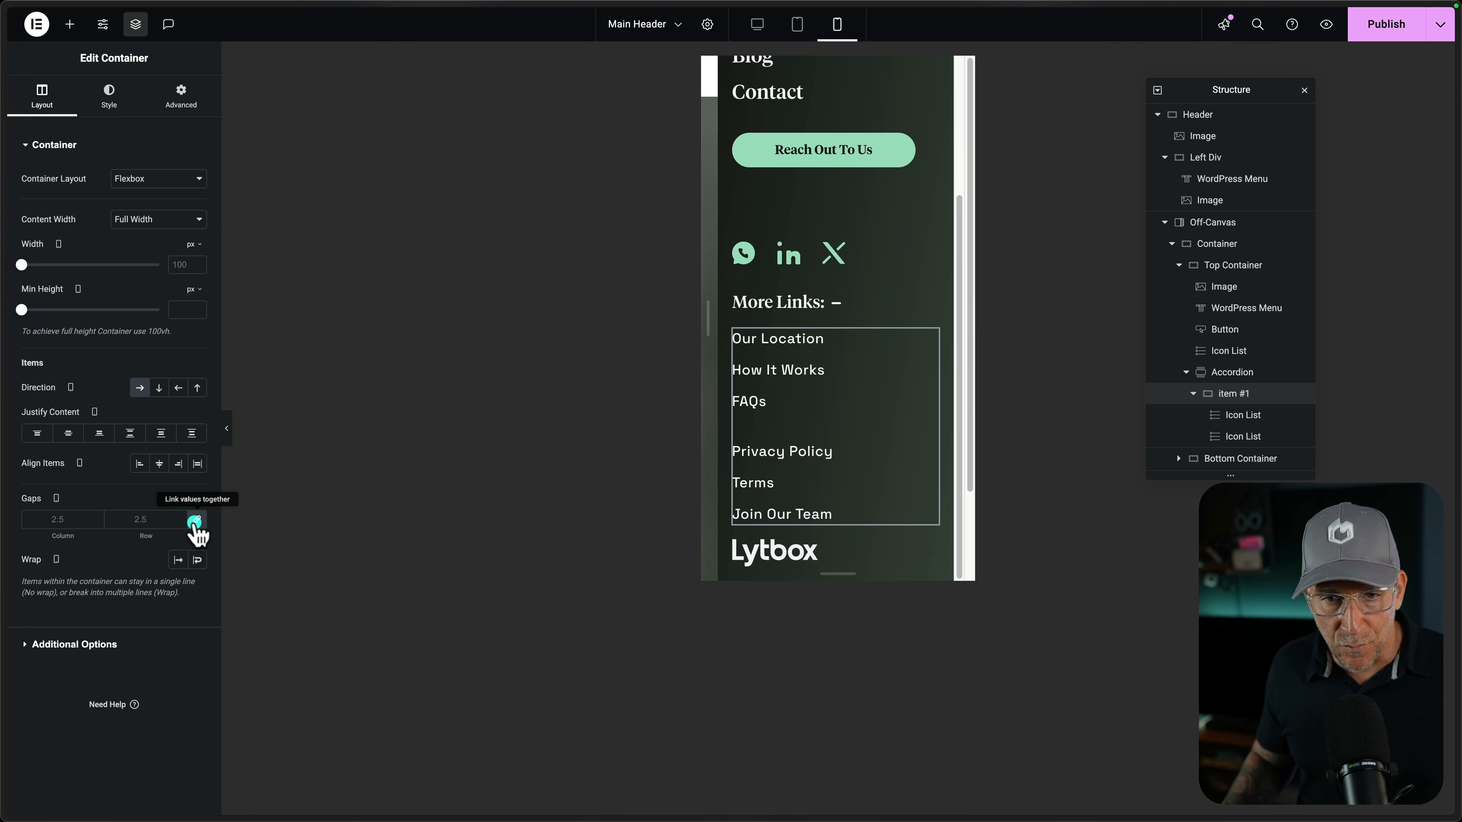
click(144, 519)
text(875)
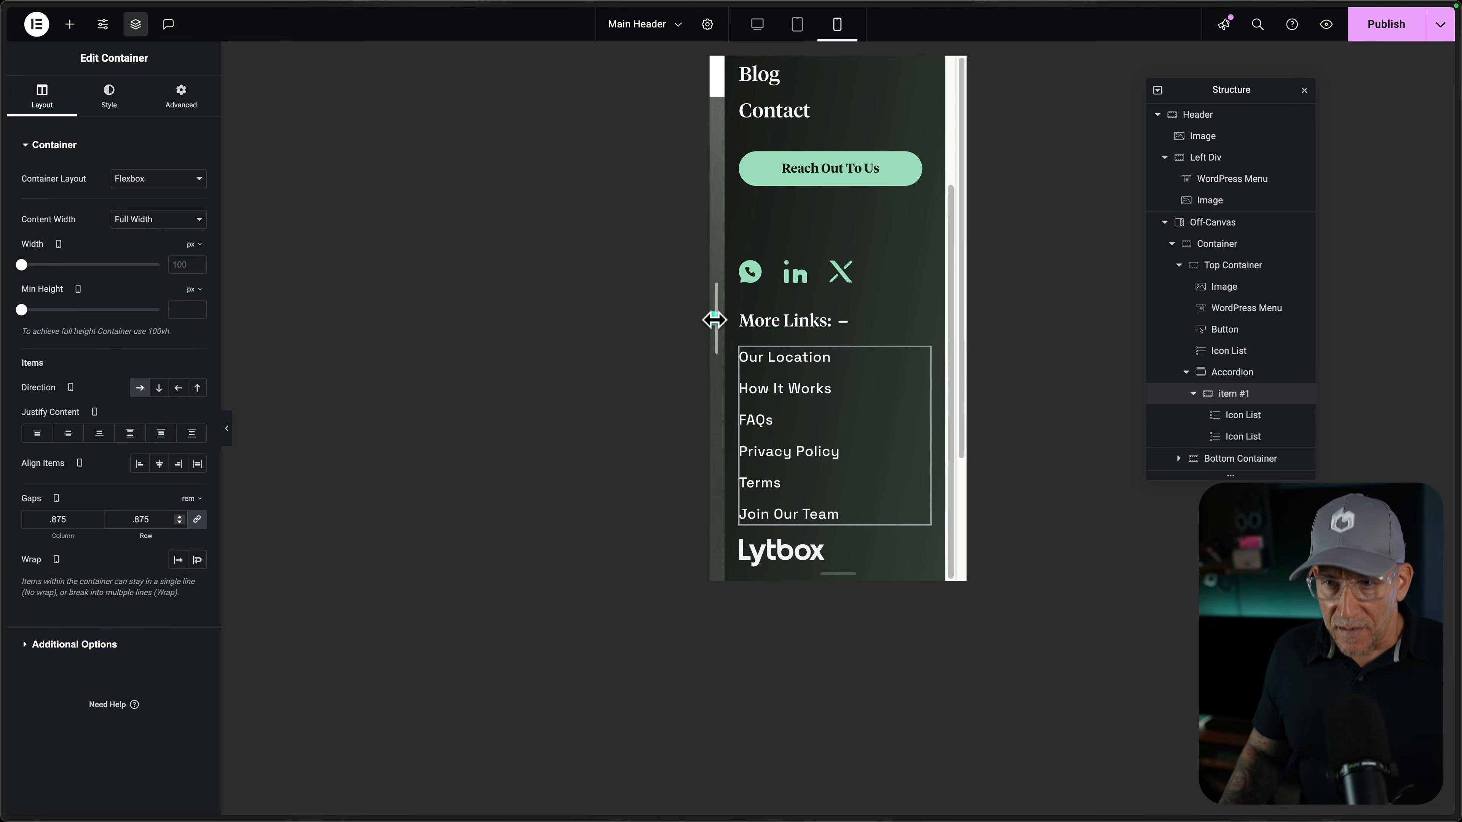
drag(715, 318, 720, 318)
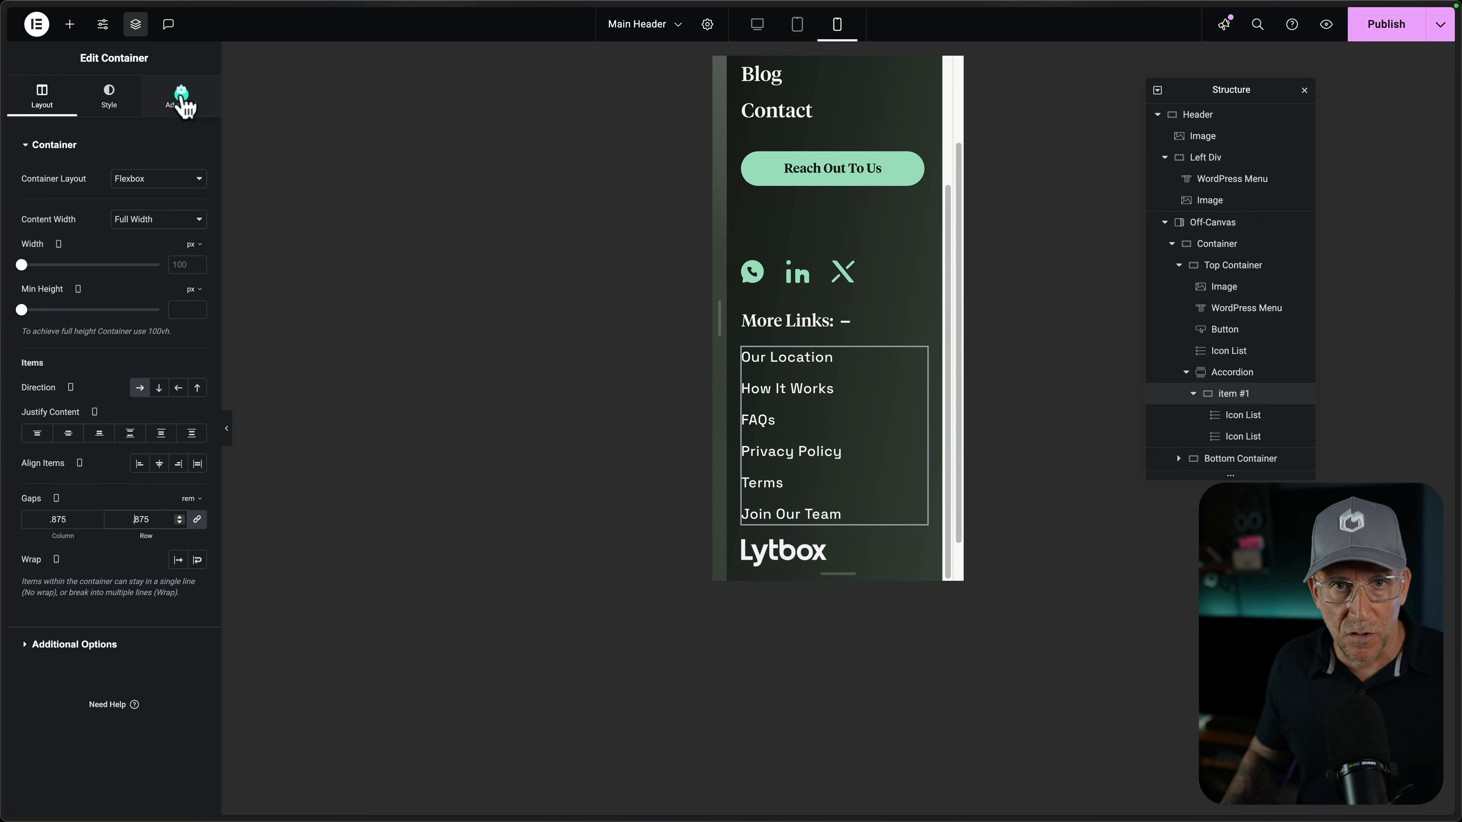
Give the accordion's item container a mobile bottom margin of 4 rem, with the values unlinked, and publish the header
click(161, 102)
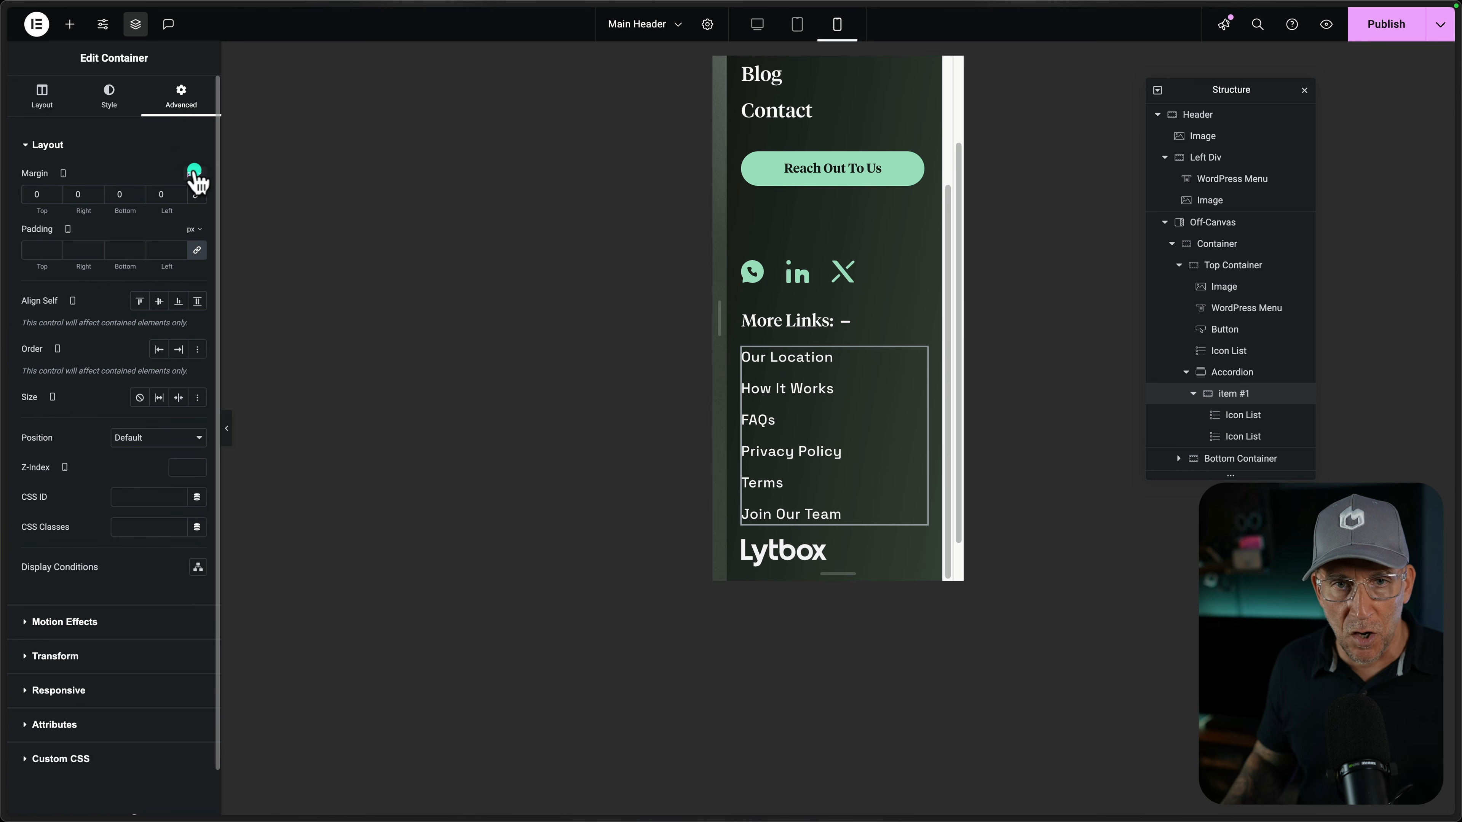
click(205, 236)
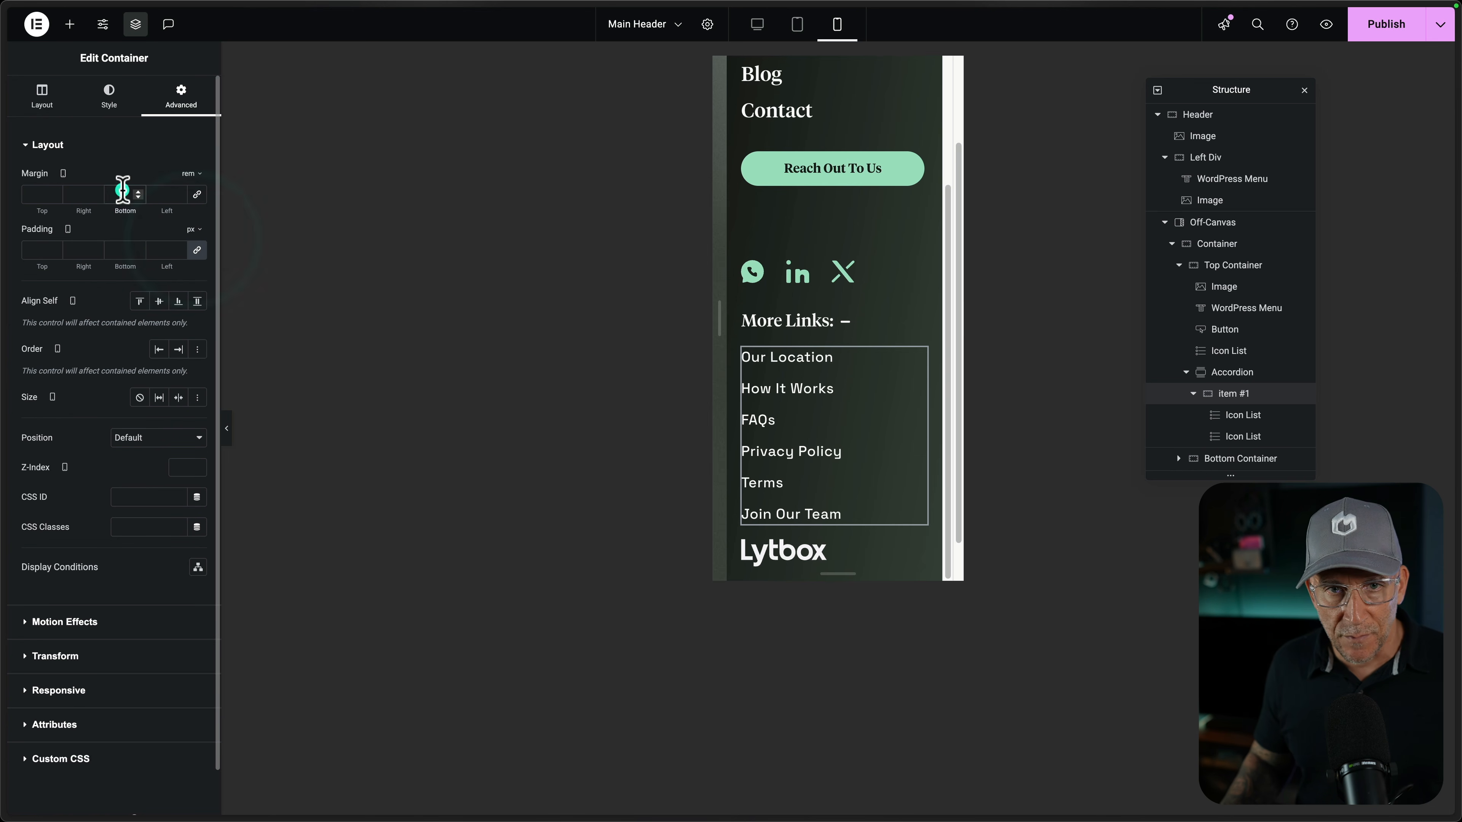
click(133, 189)
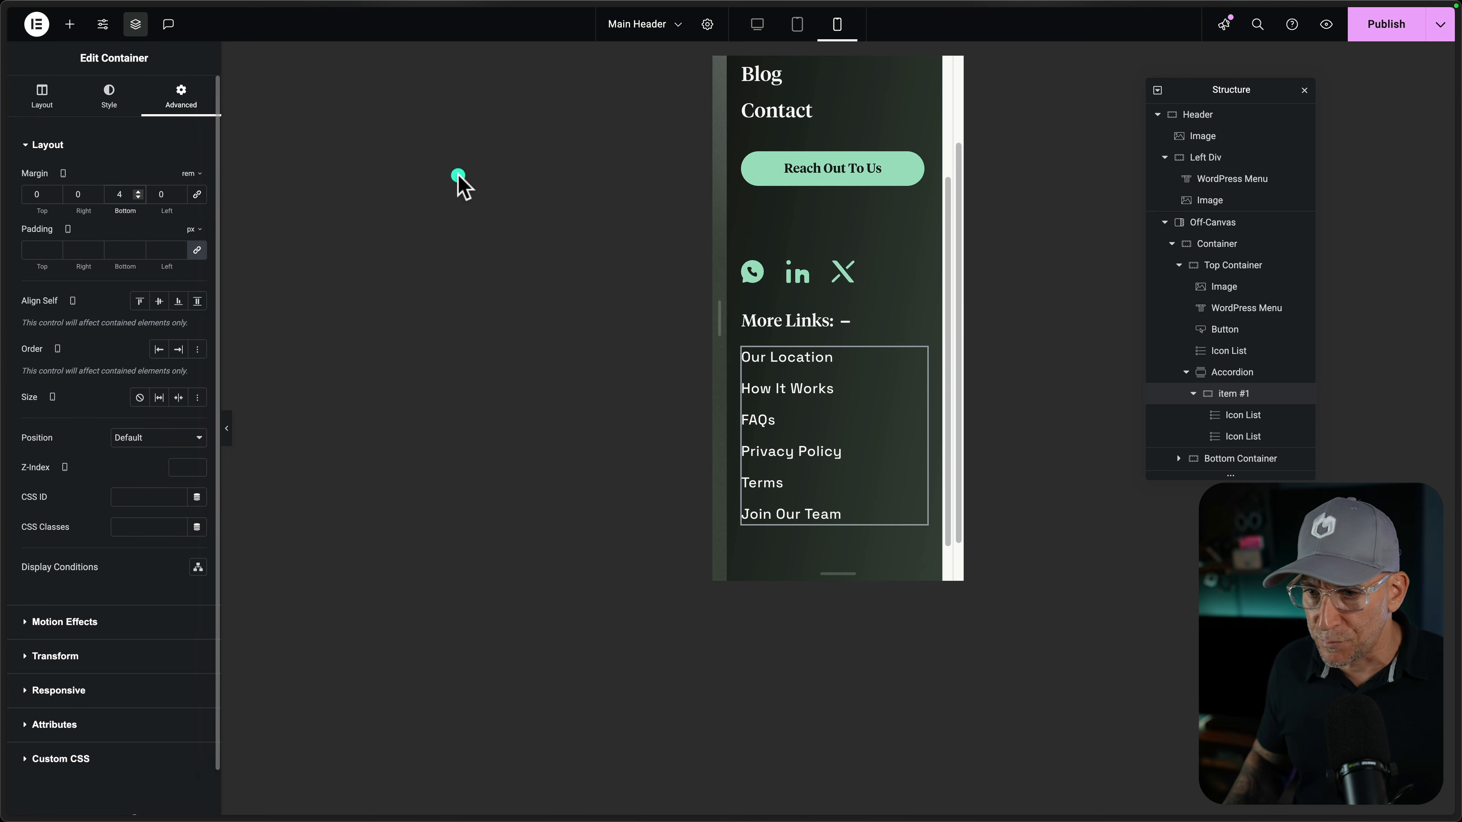
scroll(854, 322, down, 2)
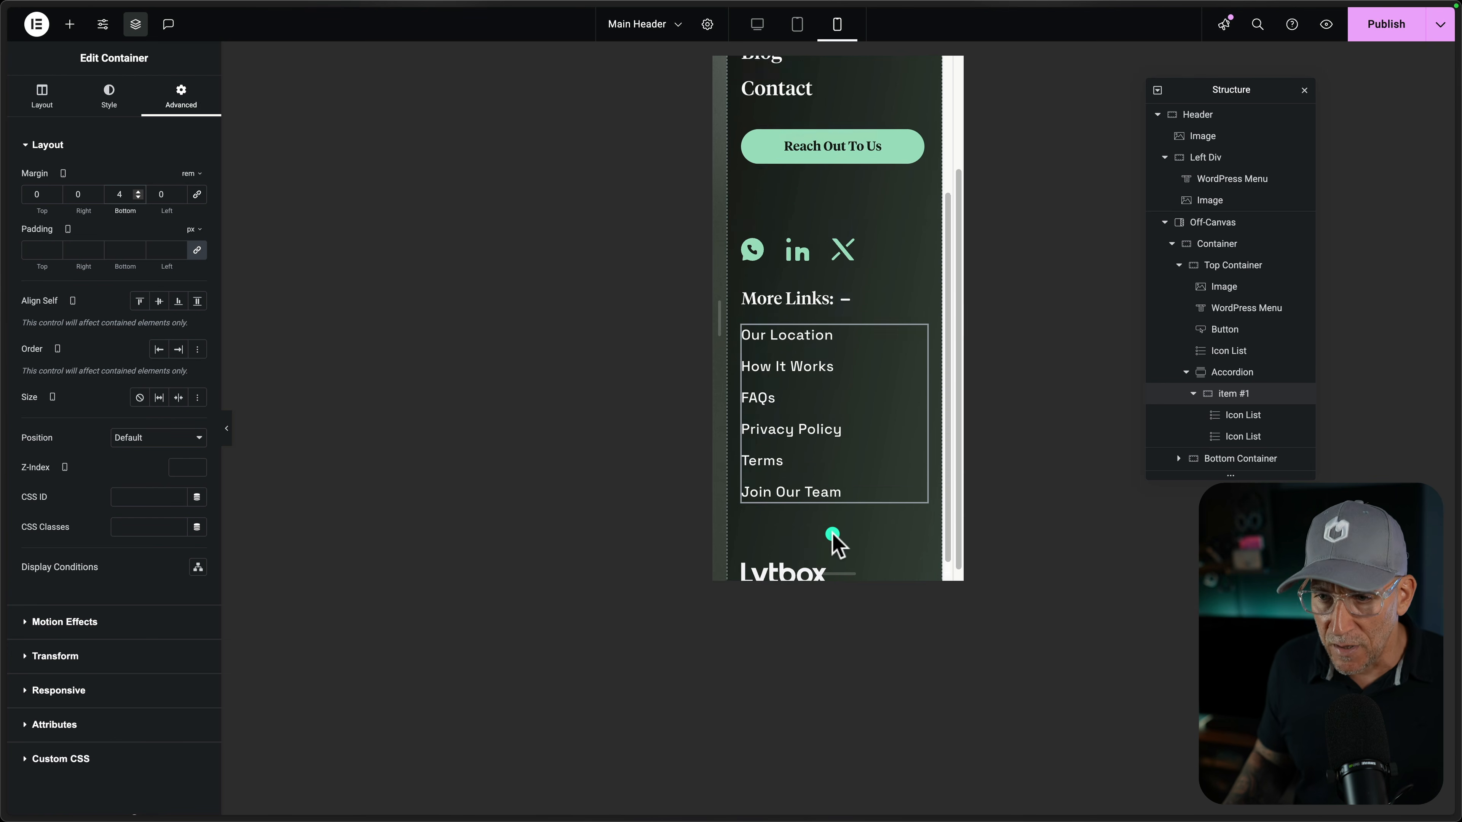
scroll(833, 543, up, 3)
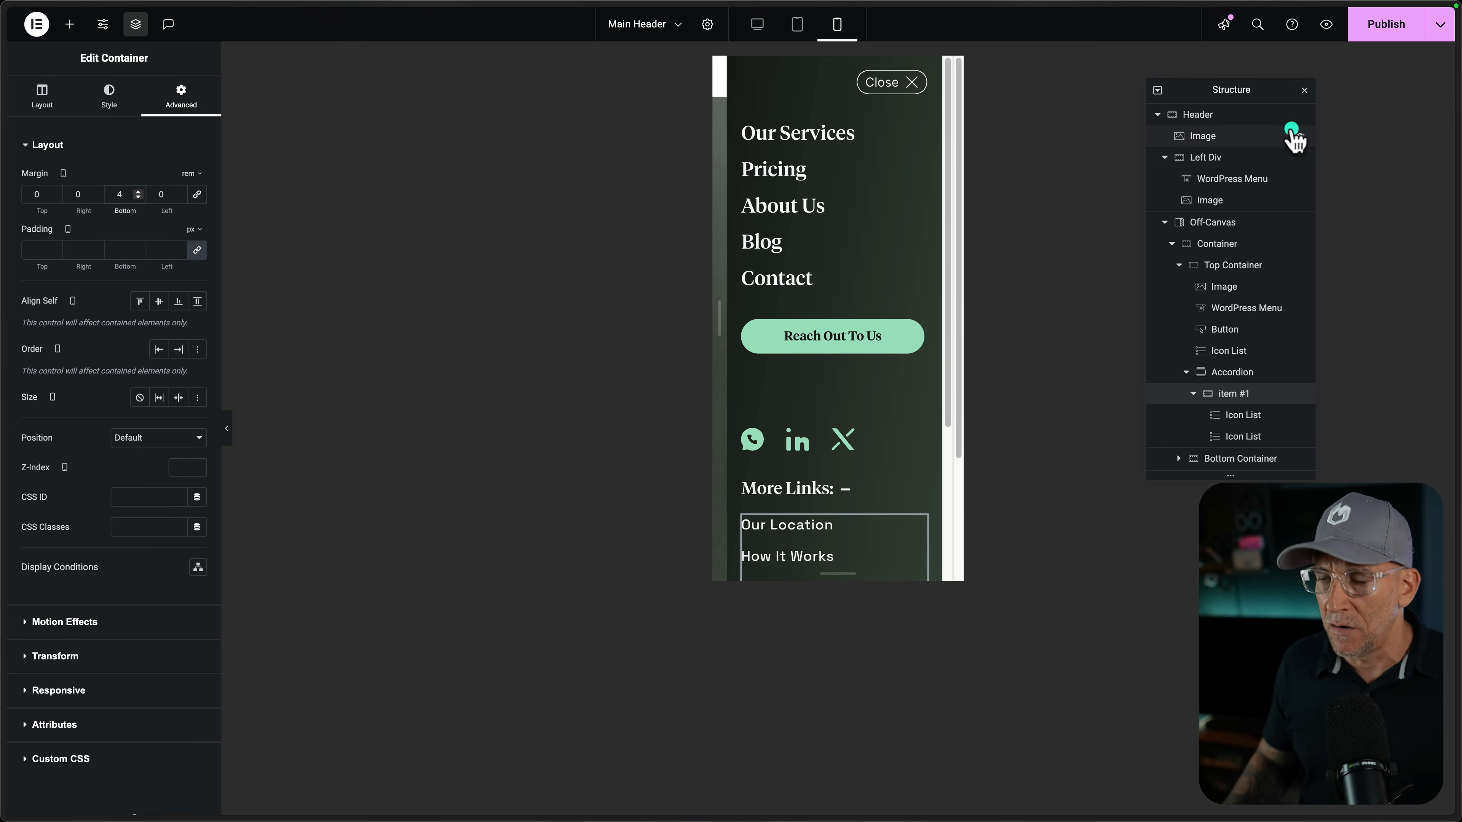
click(1386, 25)
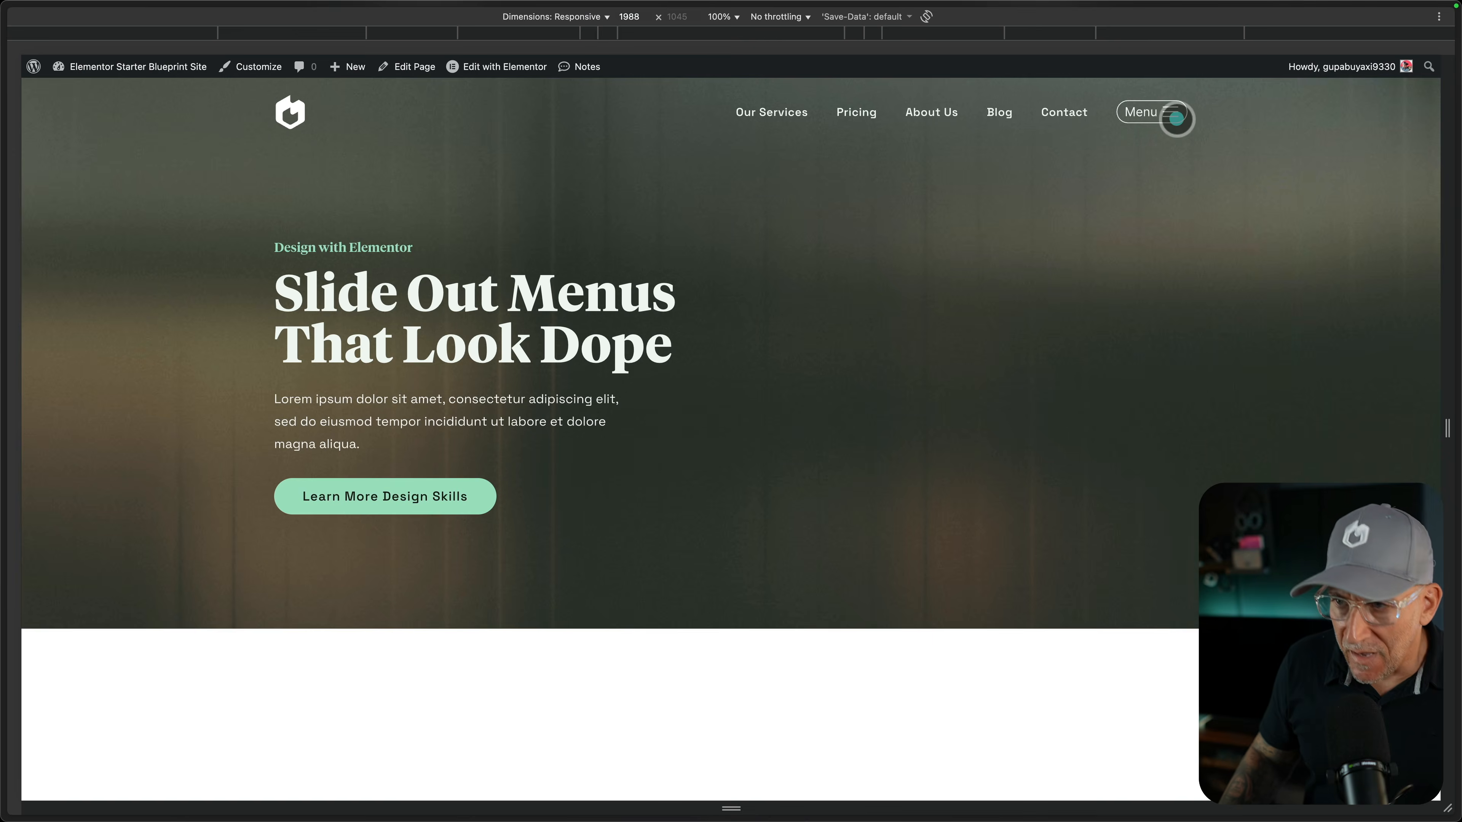
Open the slide-out menu on the live page and check its layout at viewport widths of 611 and 872 px
click(1176, 119)
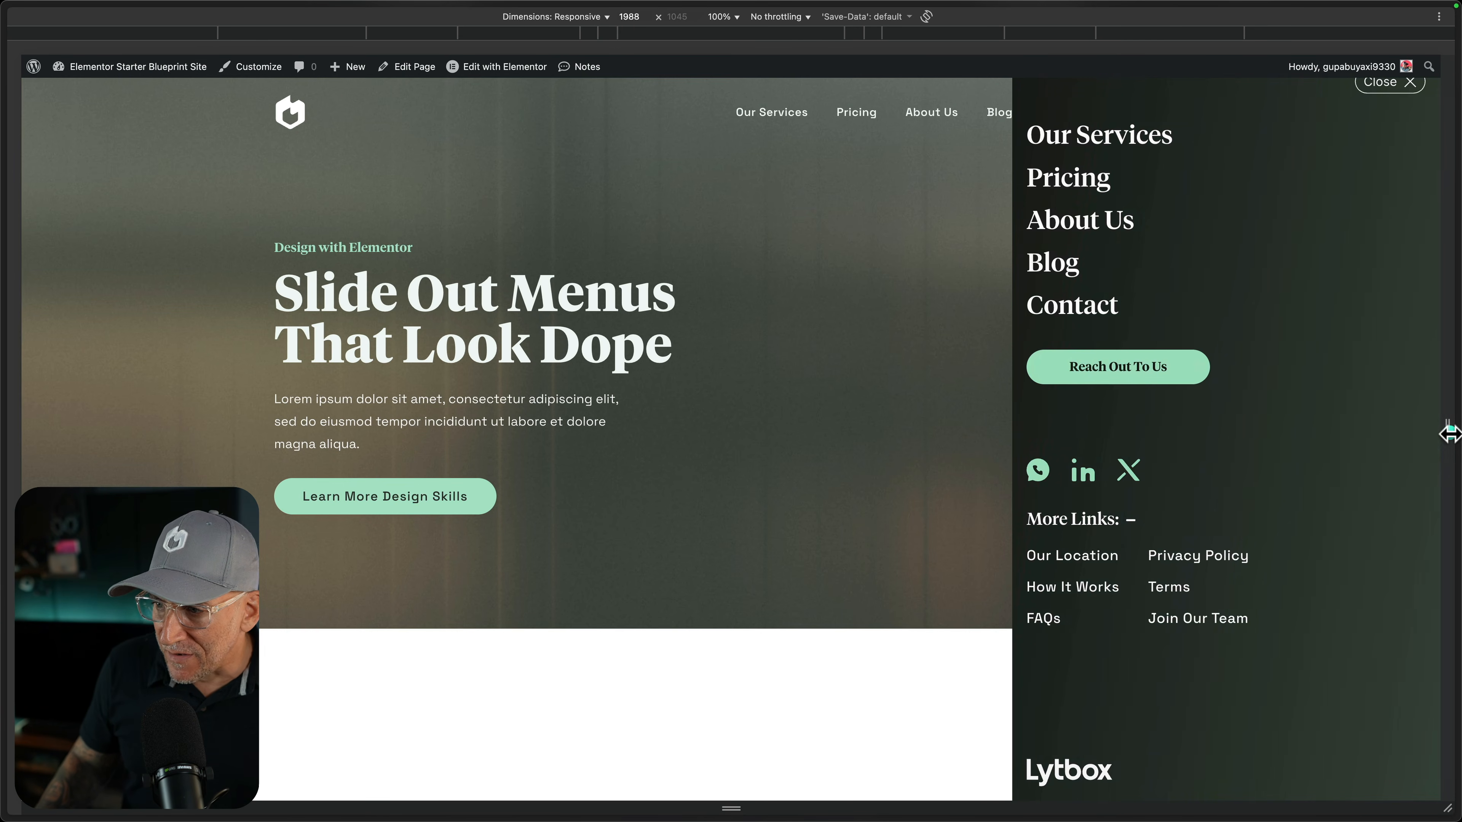
drag(1448, 433, 957, 426)
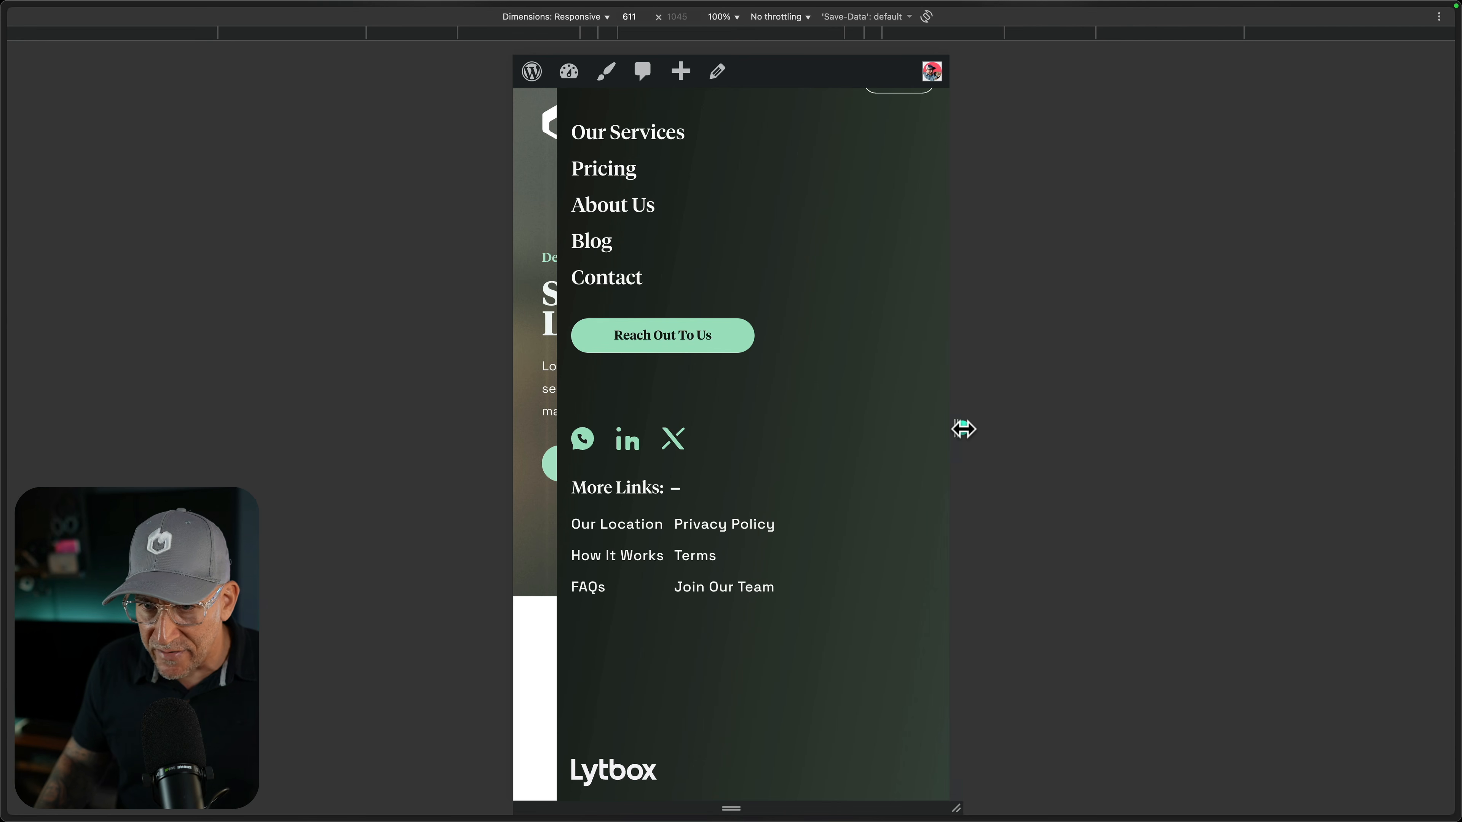
drag(963, 428, 1049, 427)
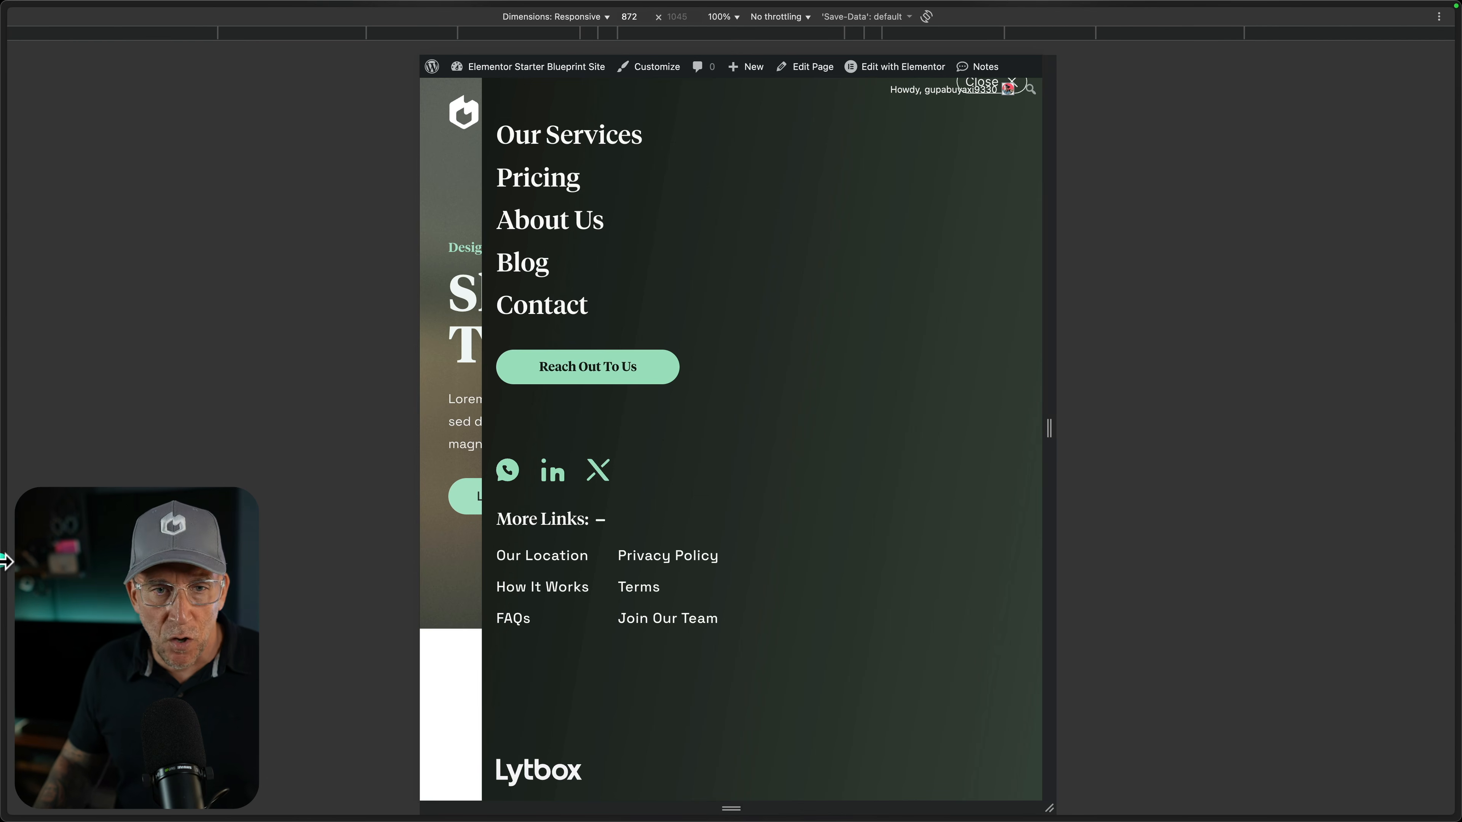
Back in the Elementor editor, shorten the slide-out menu button's label to Reach Out
mouse_move(5, 561)
click(72, 426)
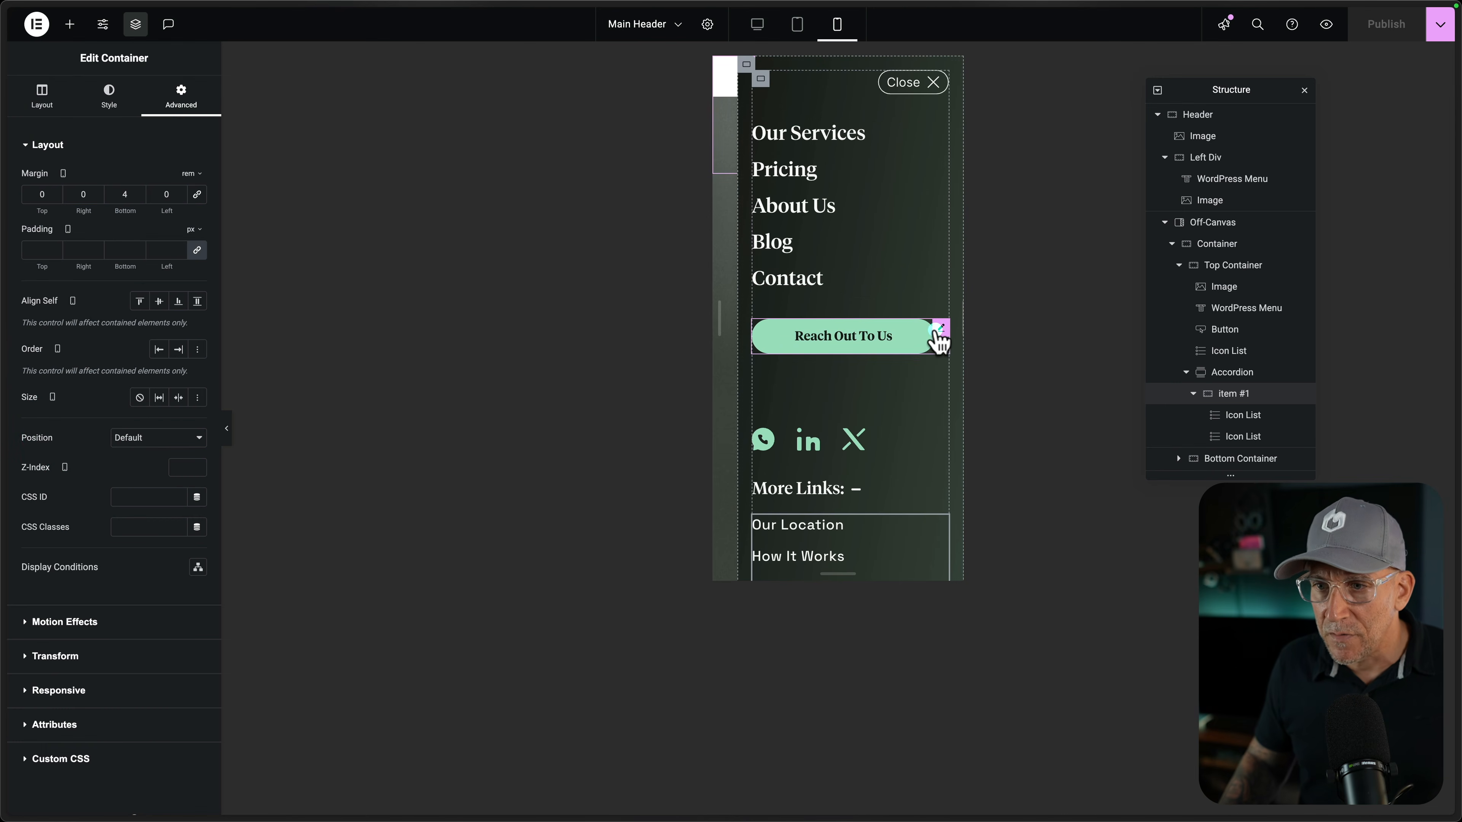
click(940, 333)
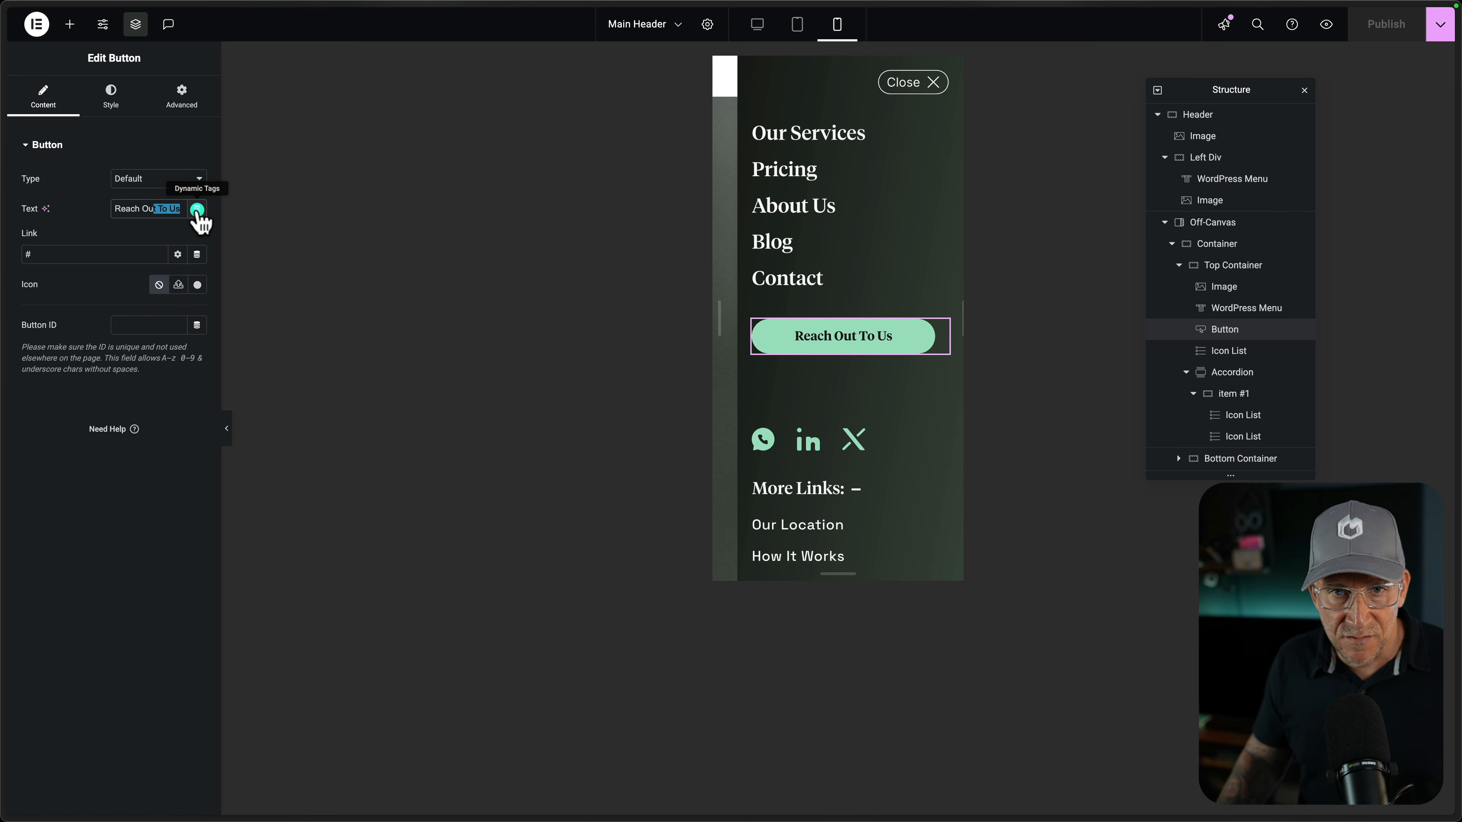
key(BackSpace)
Set the mobile icon size of the social Icon List to 28 px
click(801, 438)
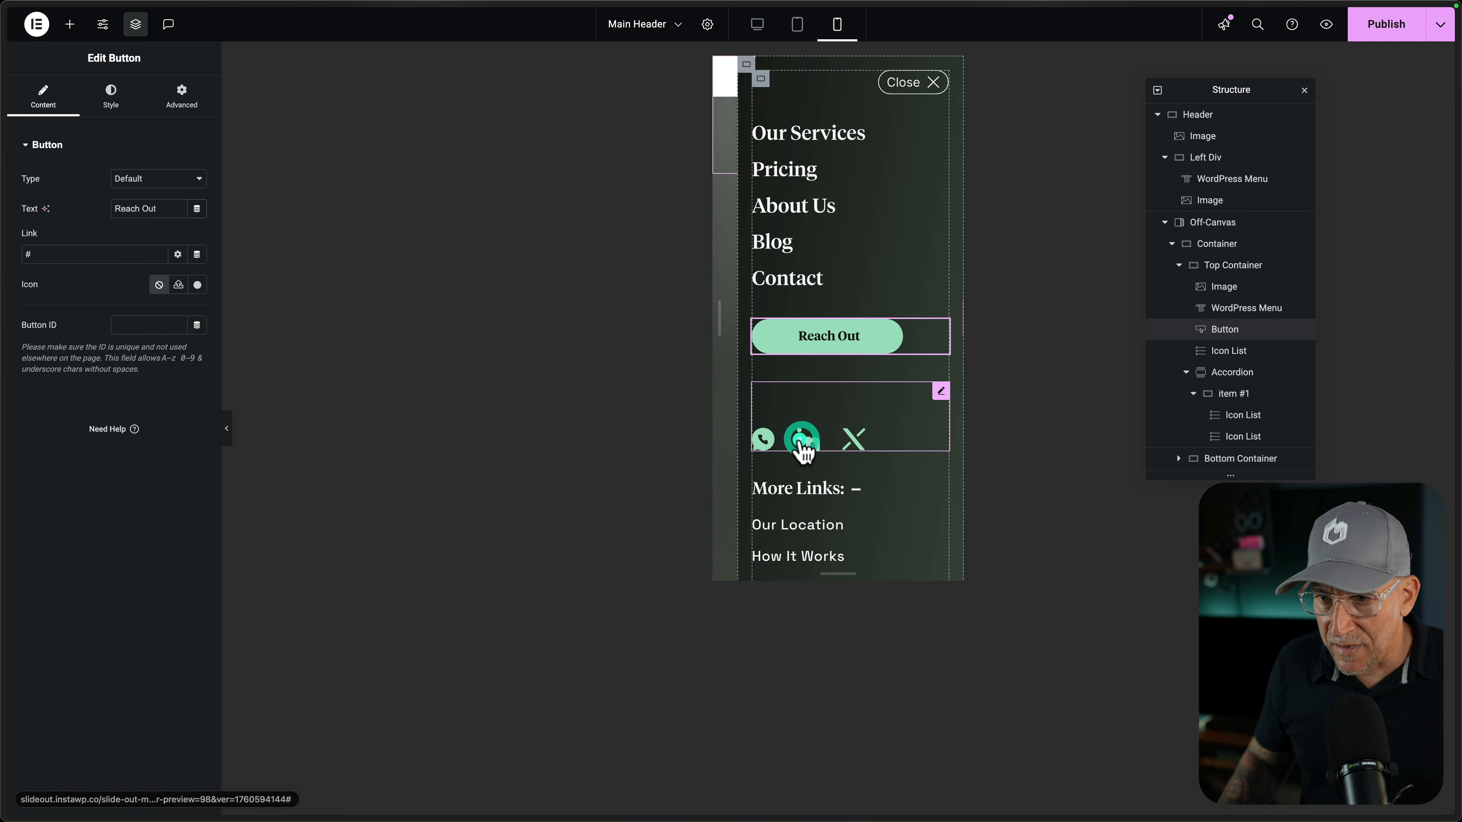
click(115, 97)
click(72, 309)
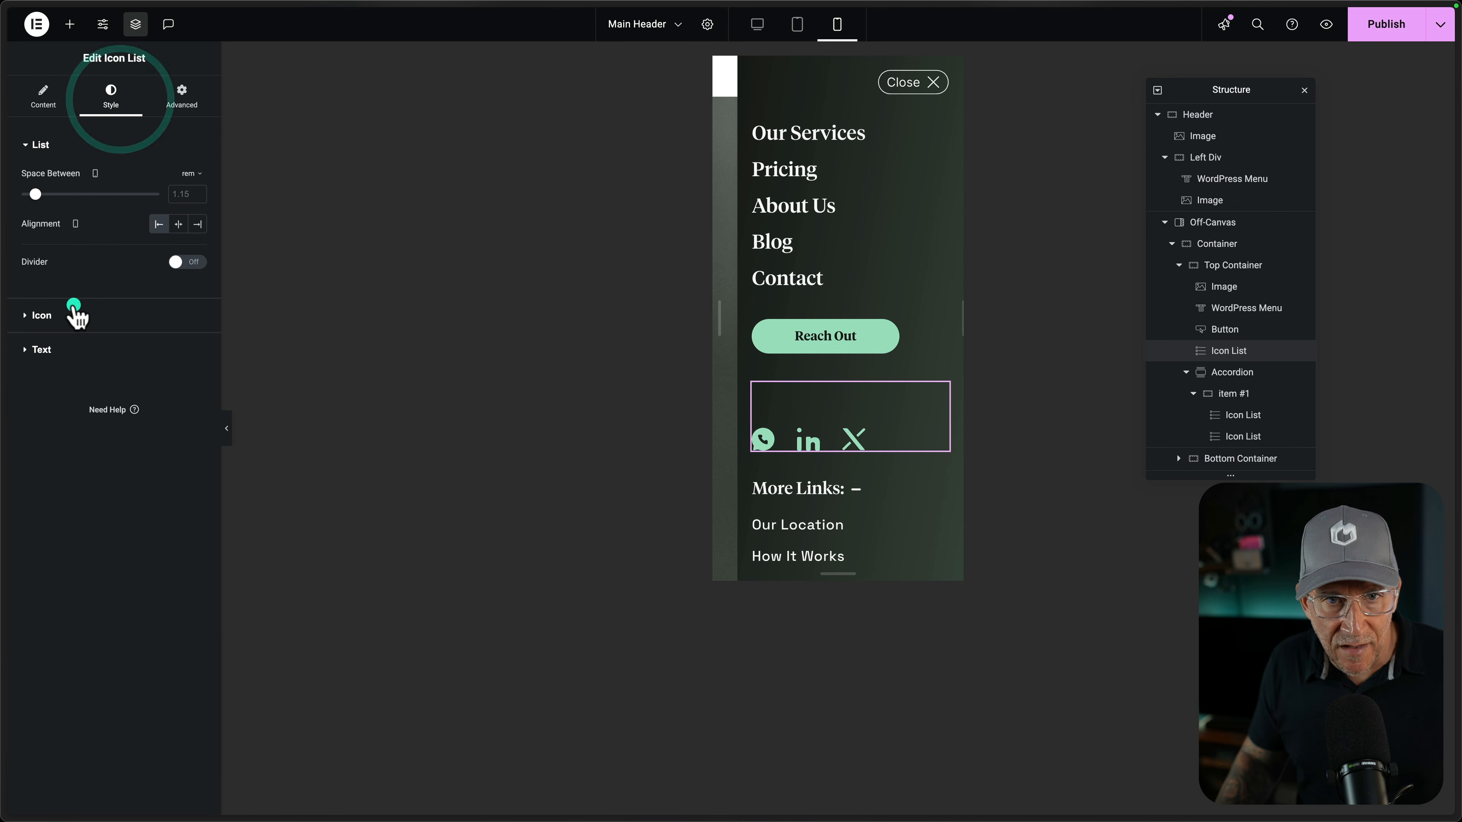
click(189, 295)
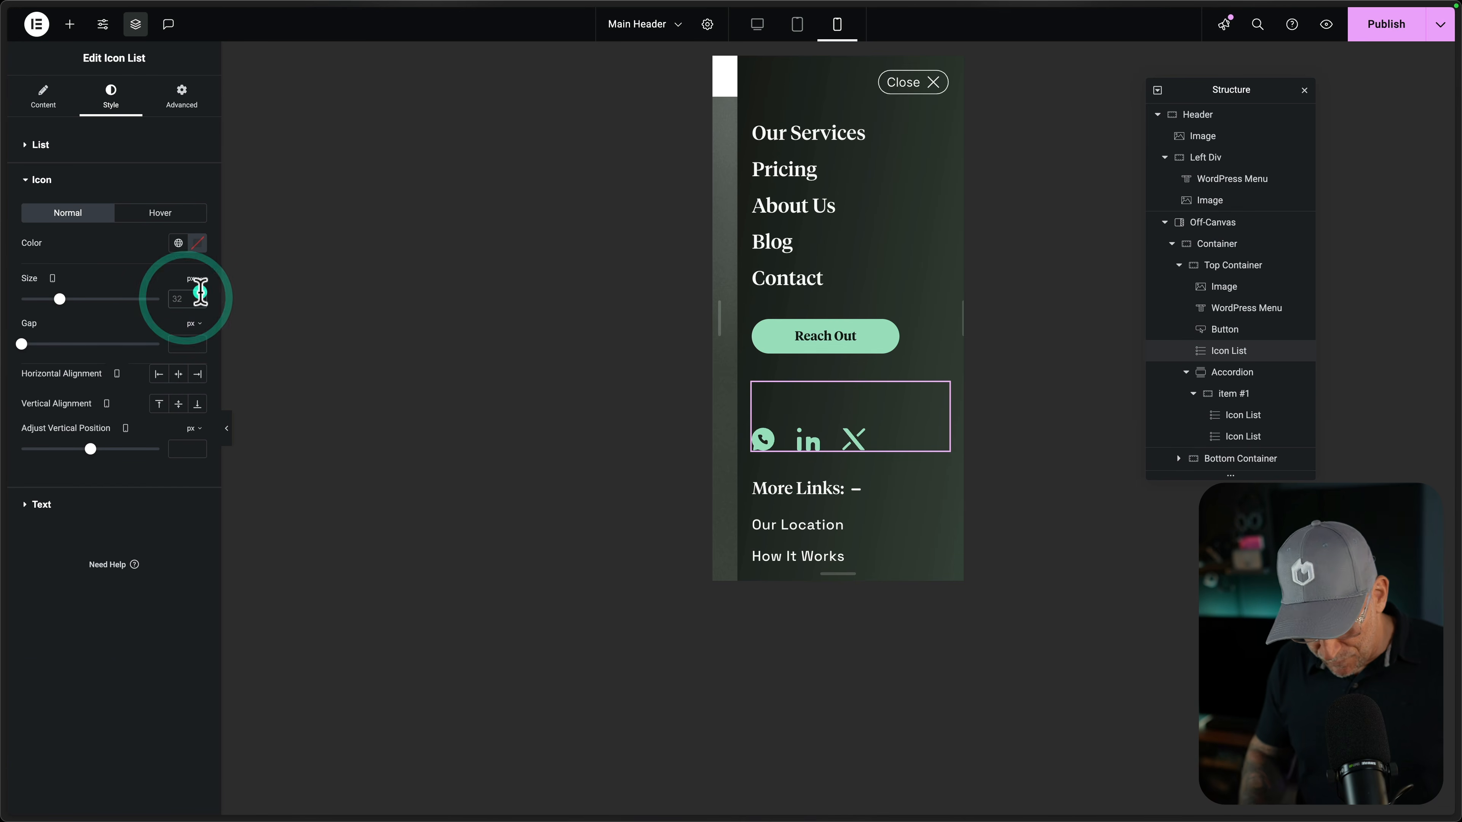
text(28)
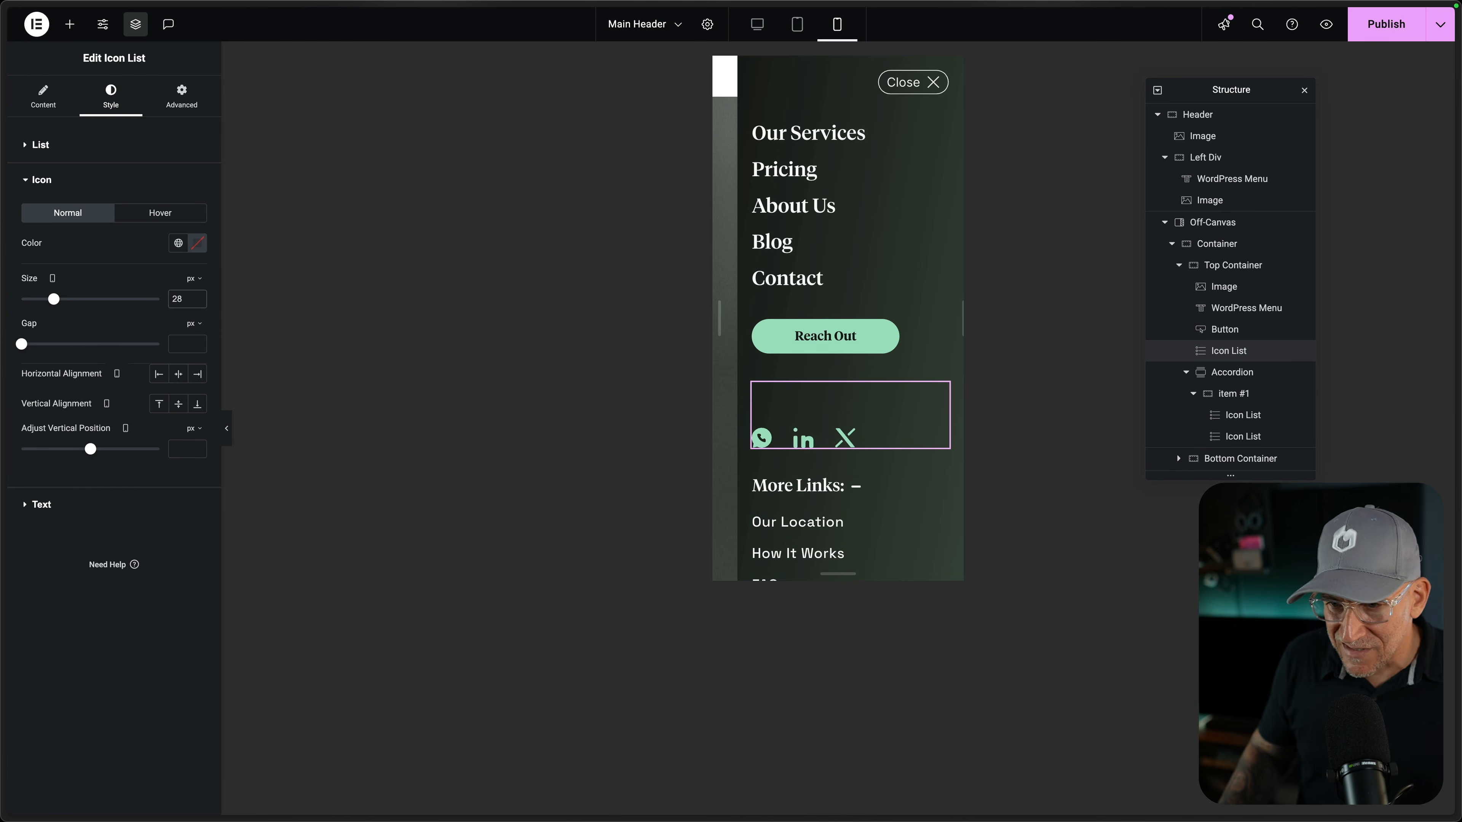
Widen the mobile preview slightly, then unlink the accordion item container's mobile gaps and set the column gap to 1.5 rem
scroll(814, 469, down, 4)
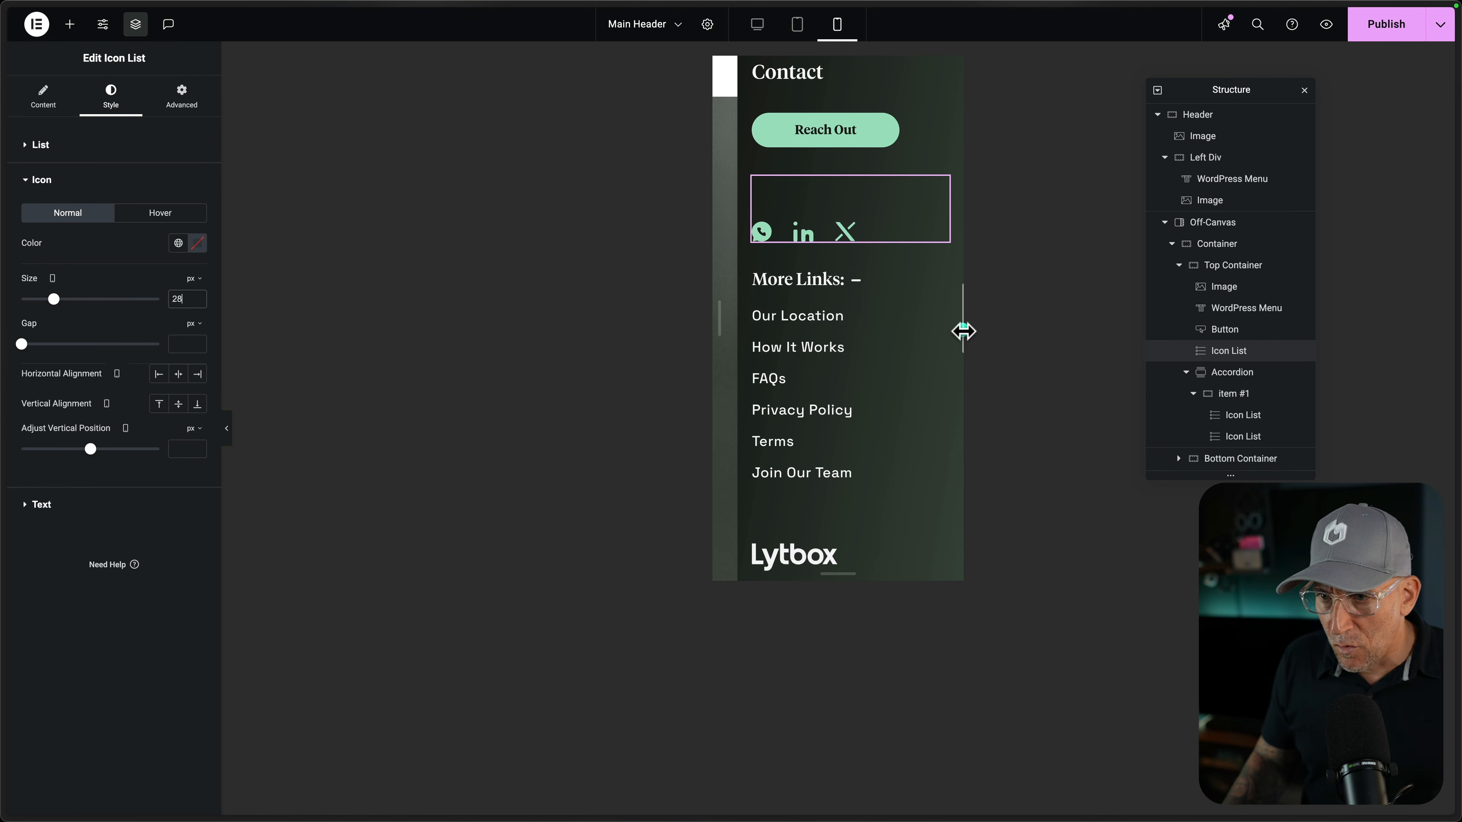
drag(962, 330, 979, 320)
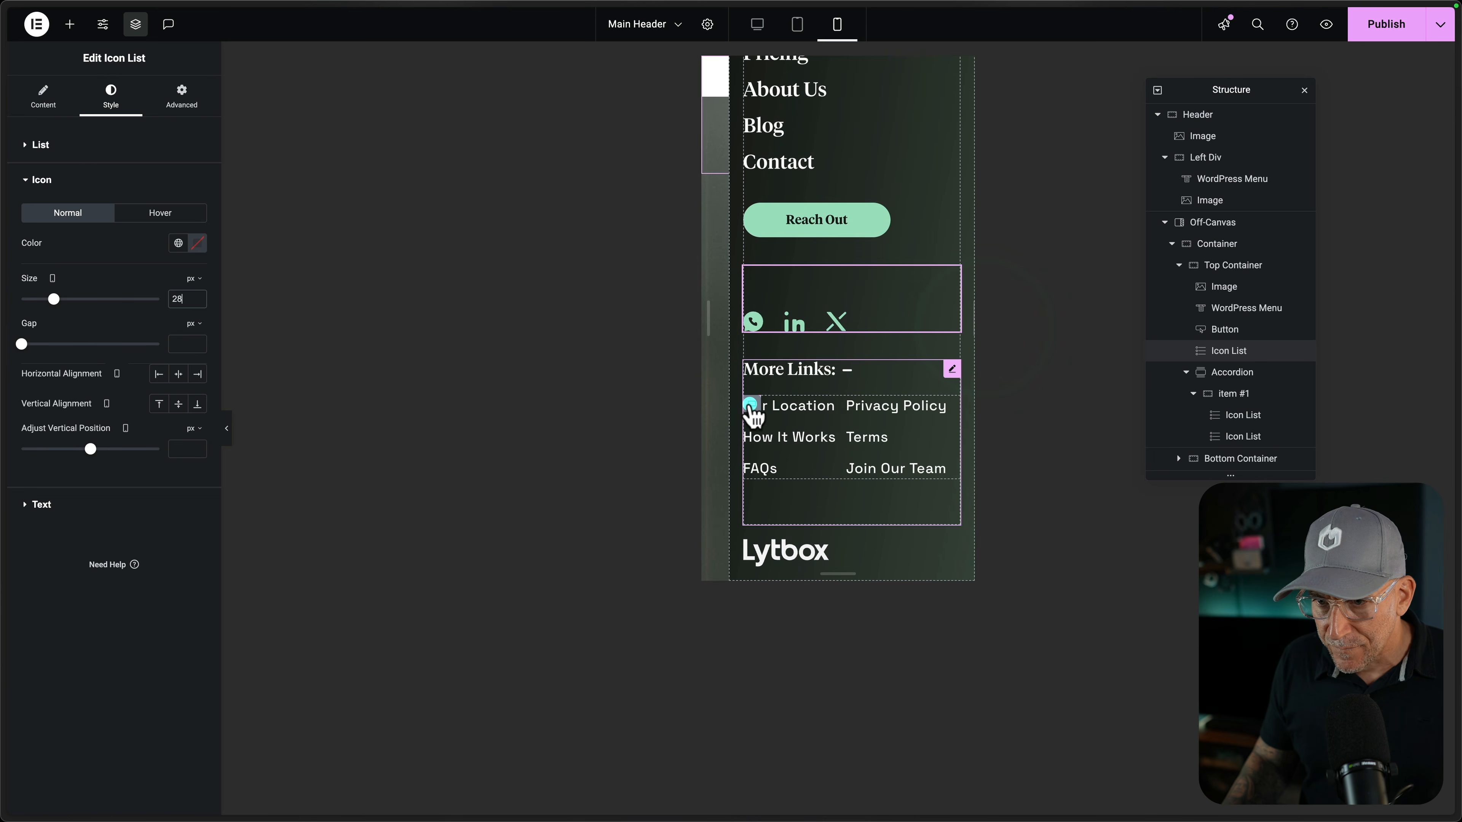
click(750, 404)
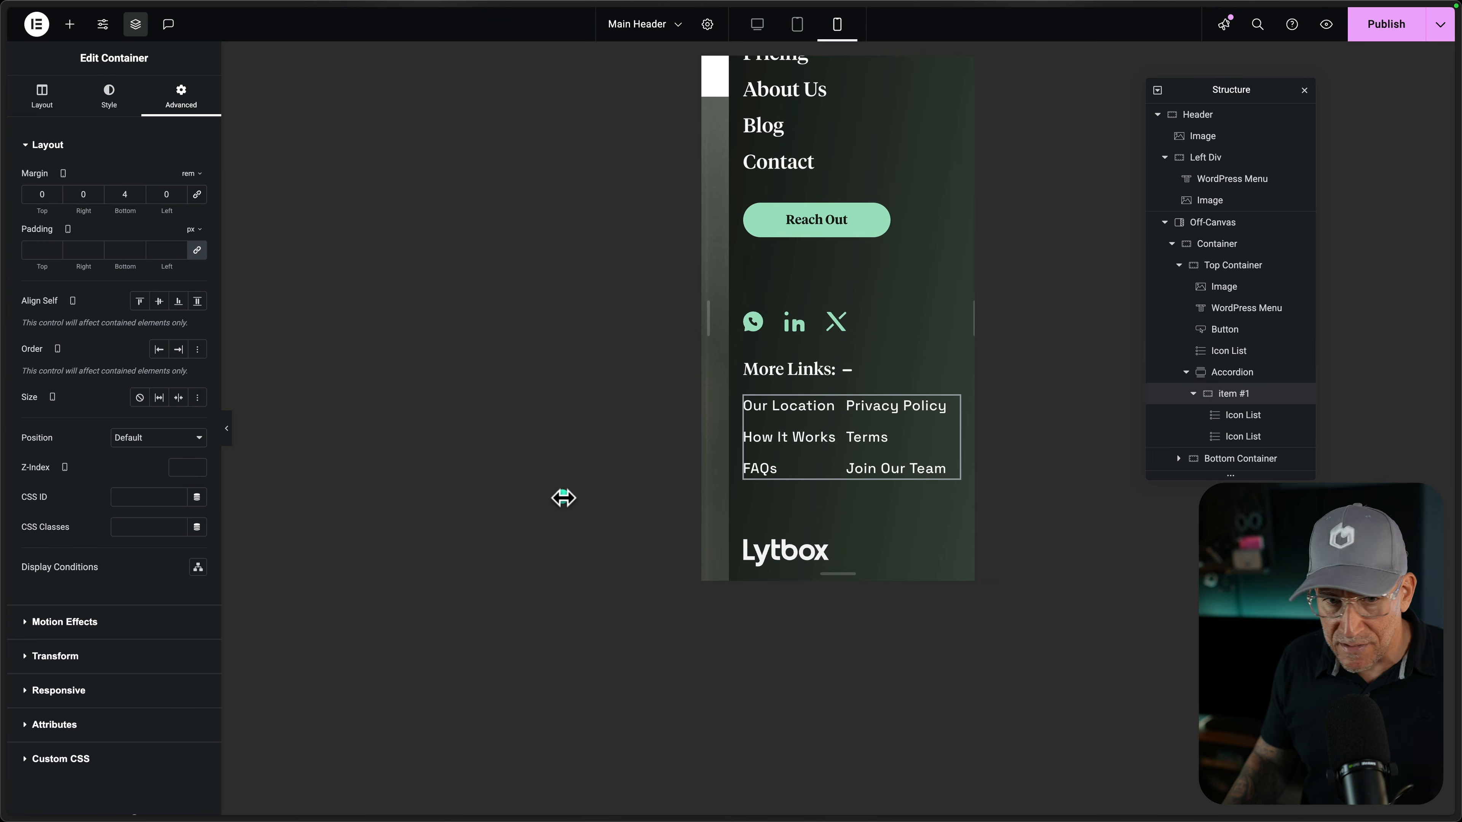
click(42, 98)
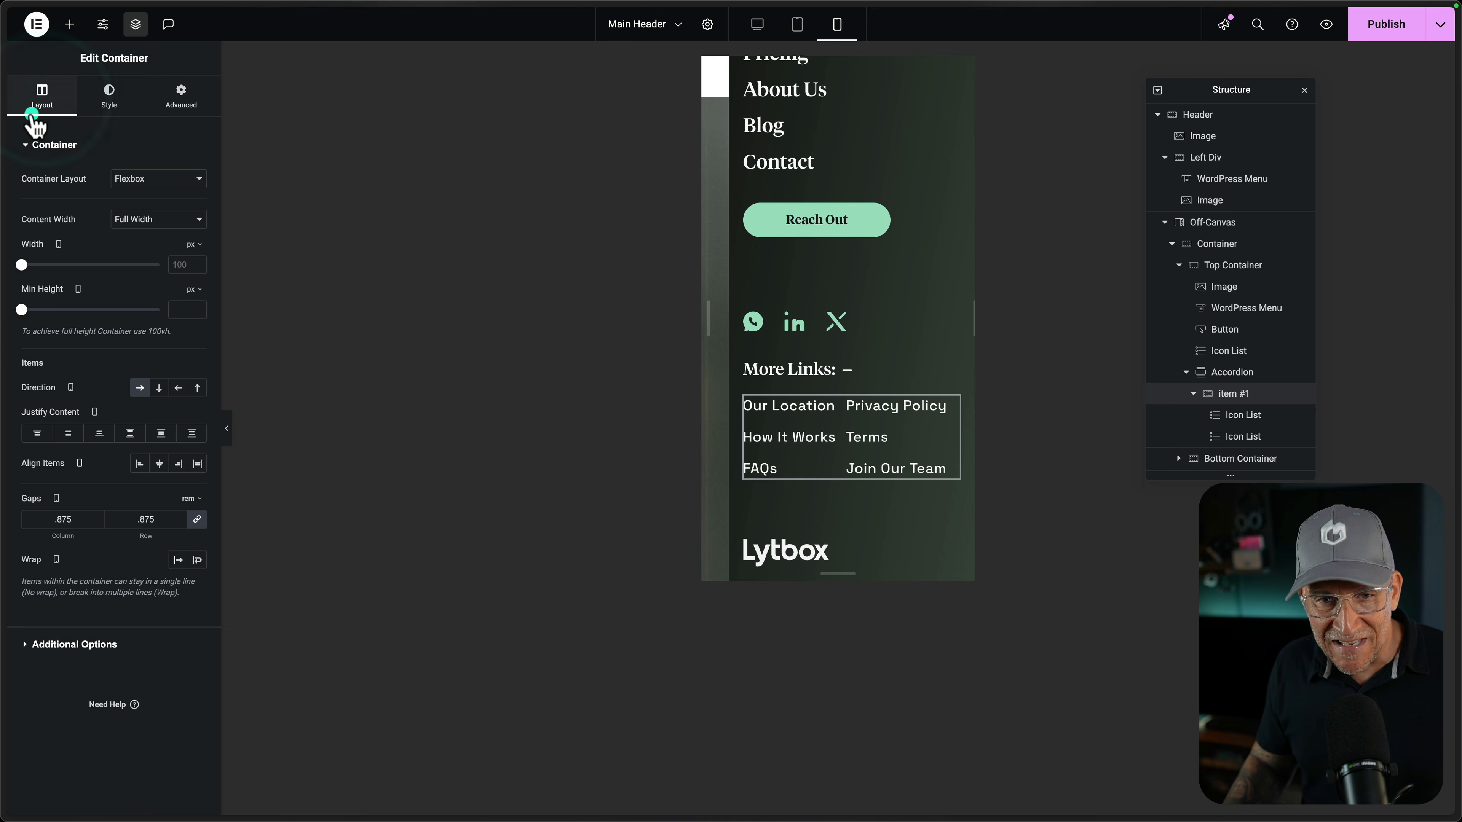
click(67, 518)
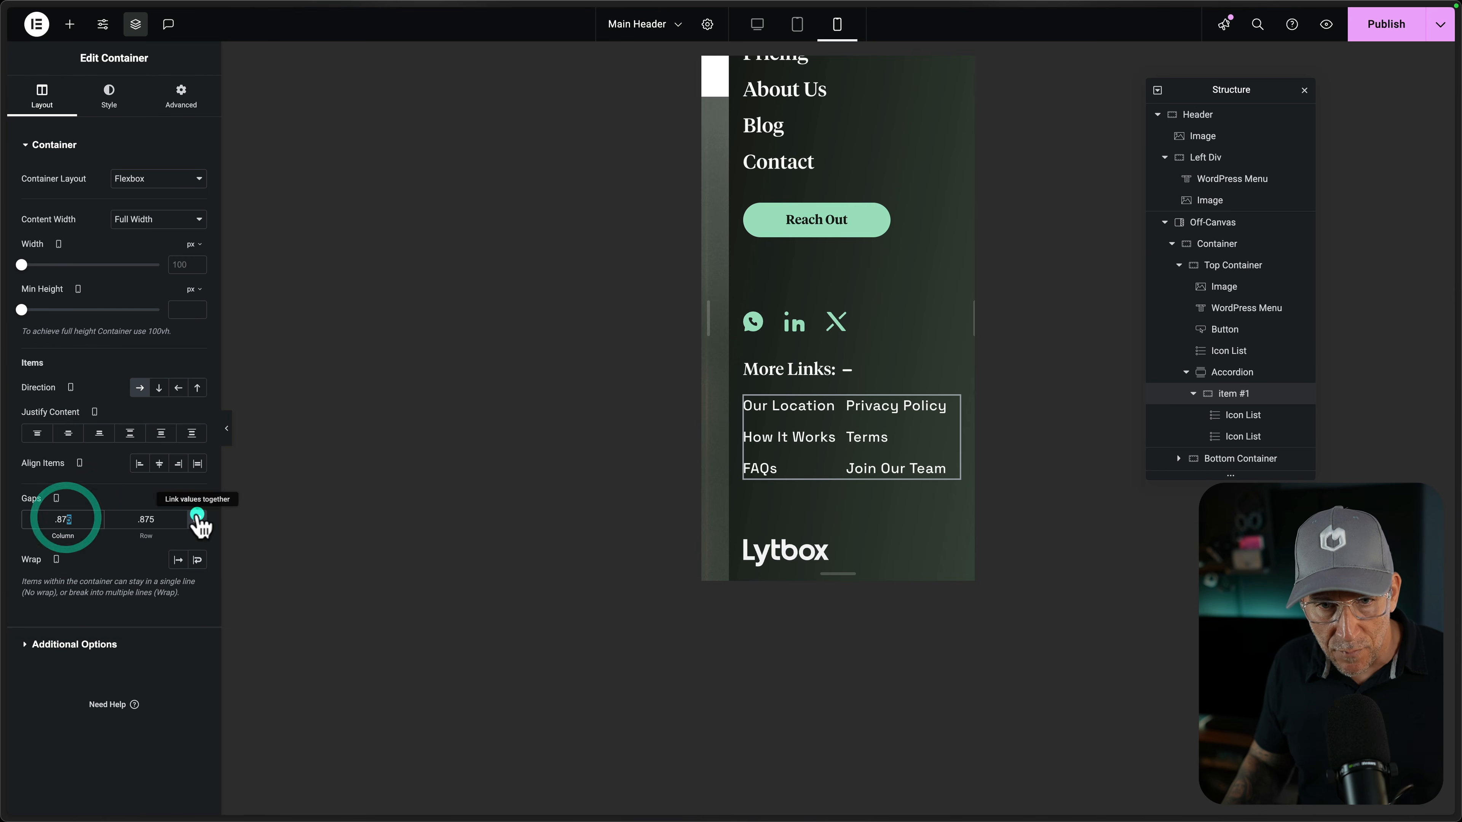
click(198, 517)
drag(73, 520, 22, 502)
text(1)
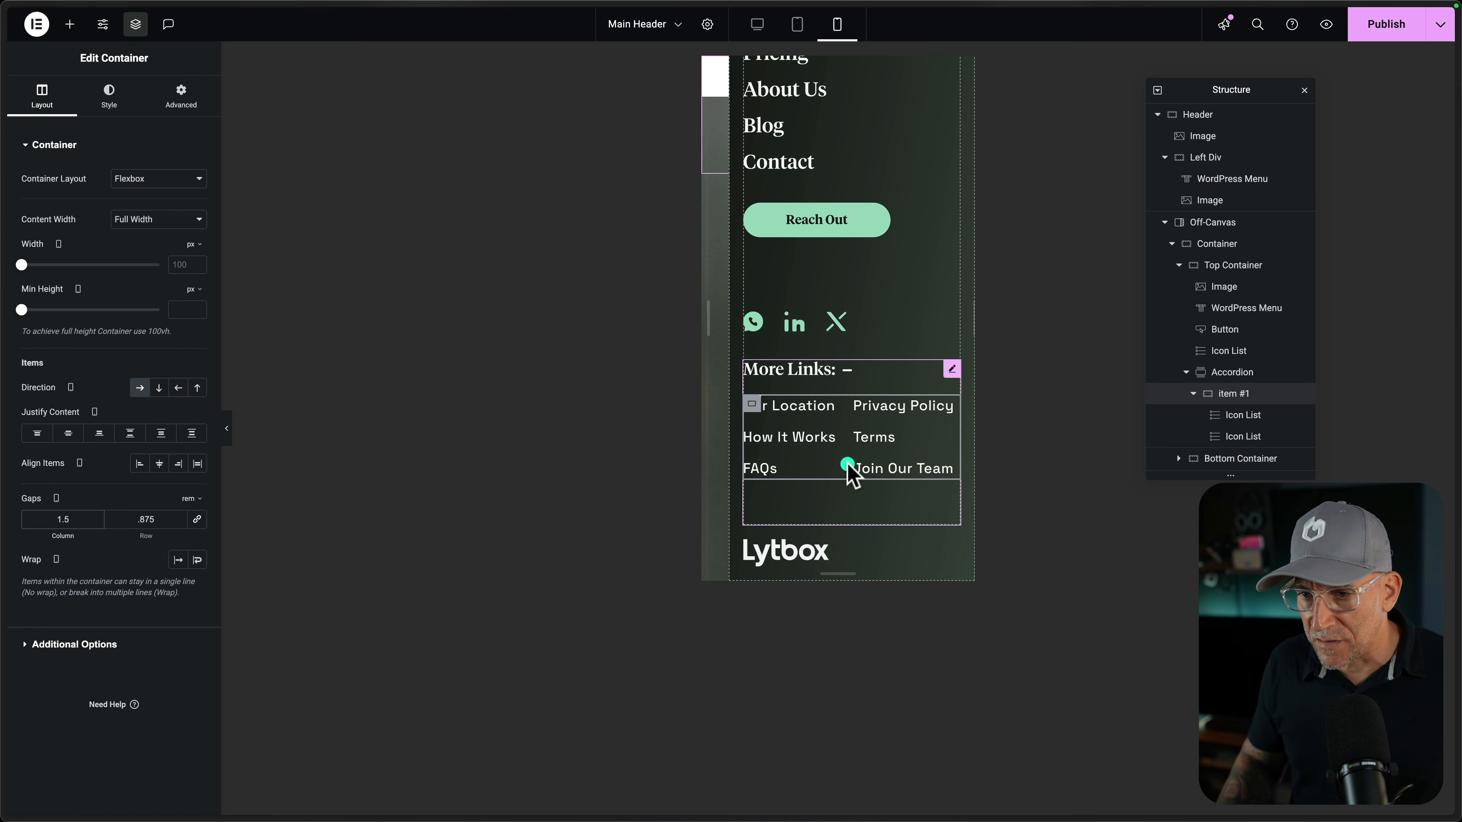
In the desktop view, give the Off-Canvas a custom height of 96 vh and centre it vertically
scroll(848, 467, up, 4)
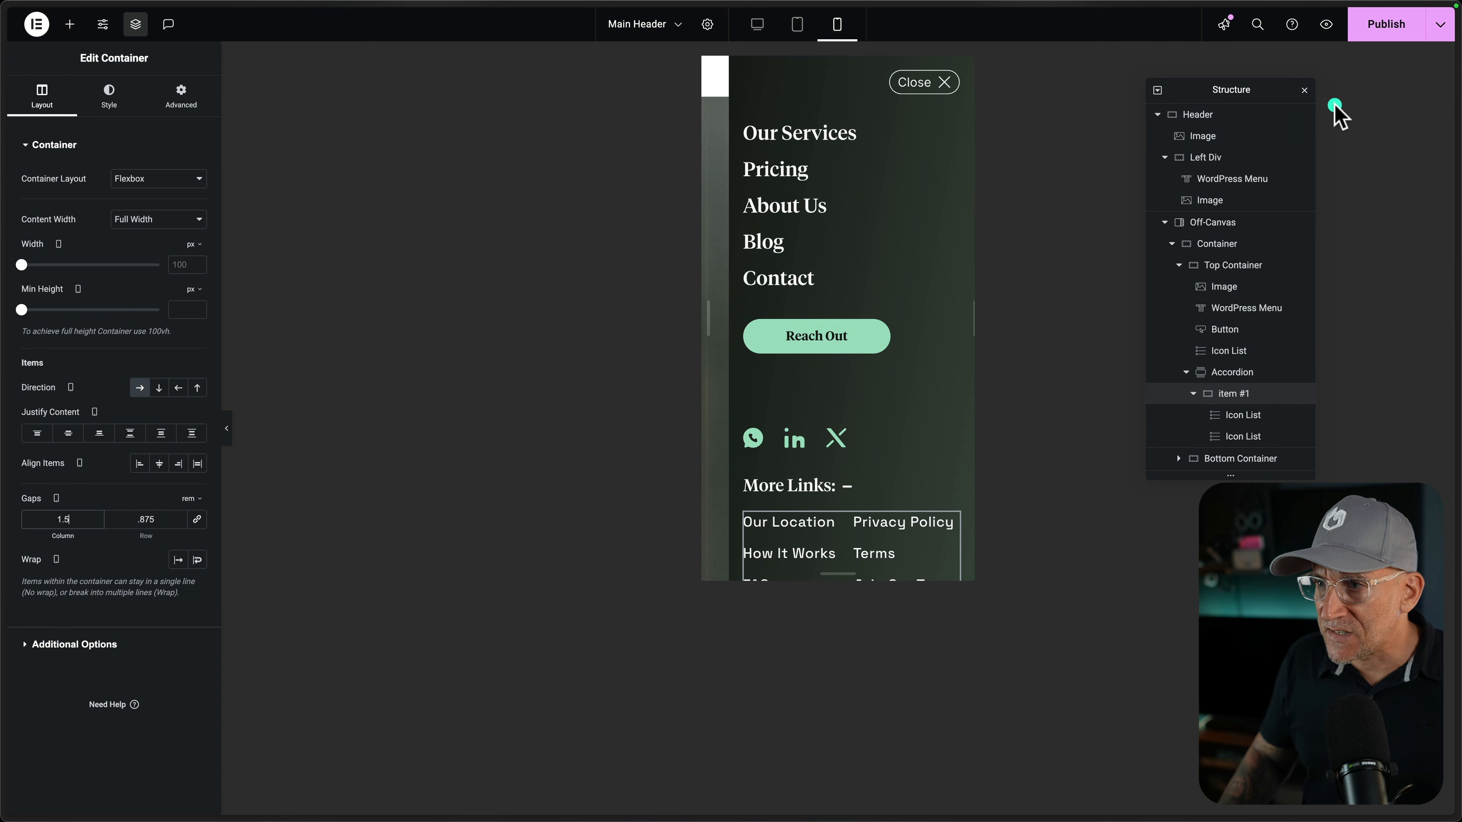
click(1305, 91)
click(757, 23)
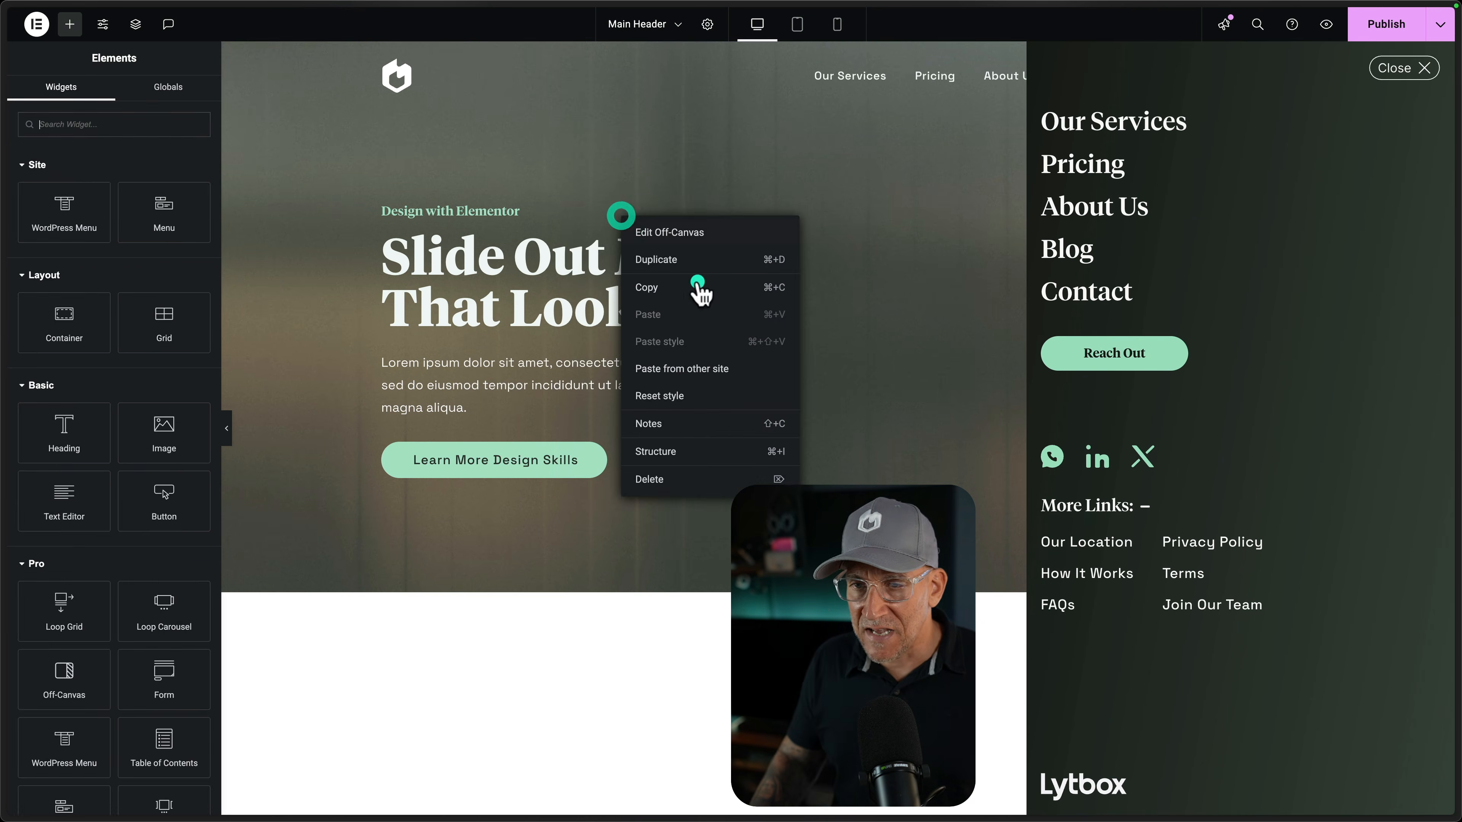
click(1304, 88)
drag(638, 307, 632, 284)
click(631, 266)
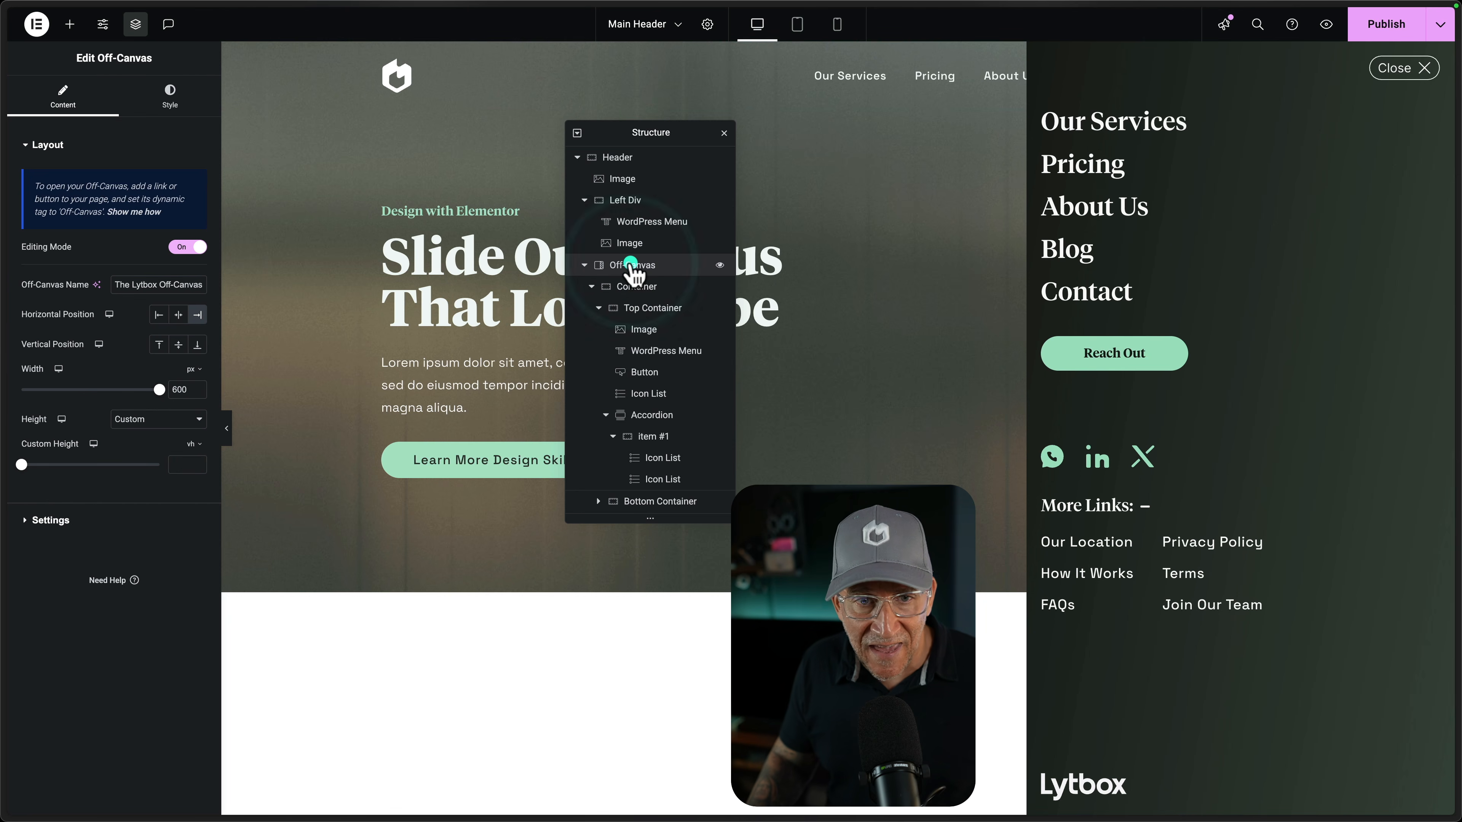
click(128, 419)
click(123, 419)
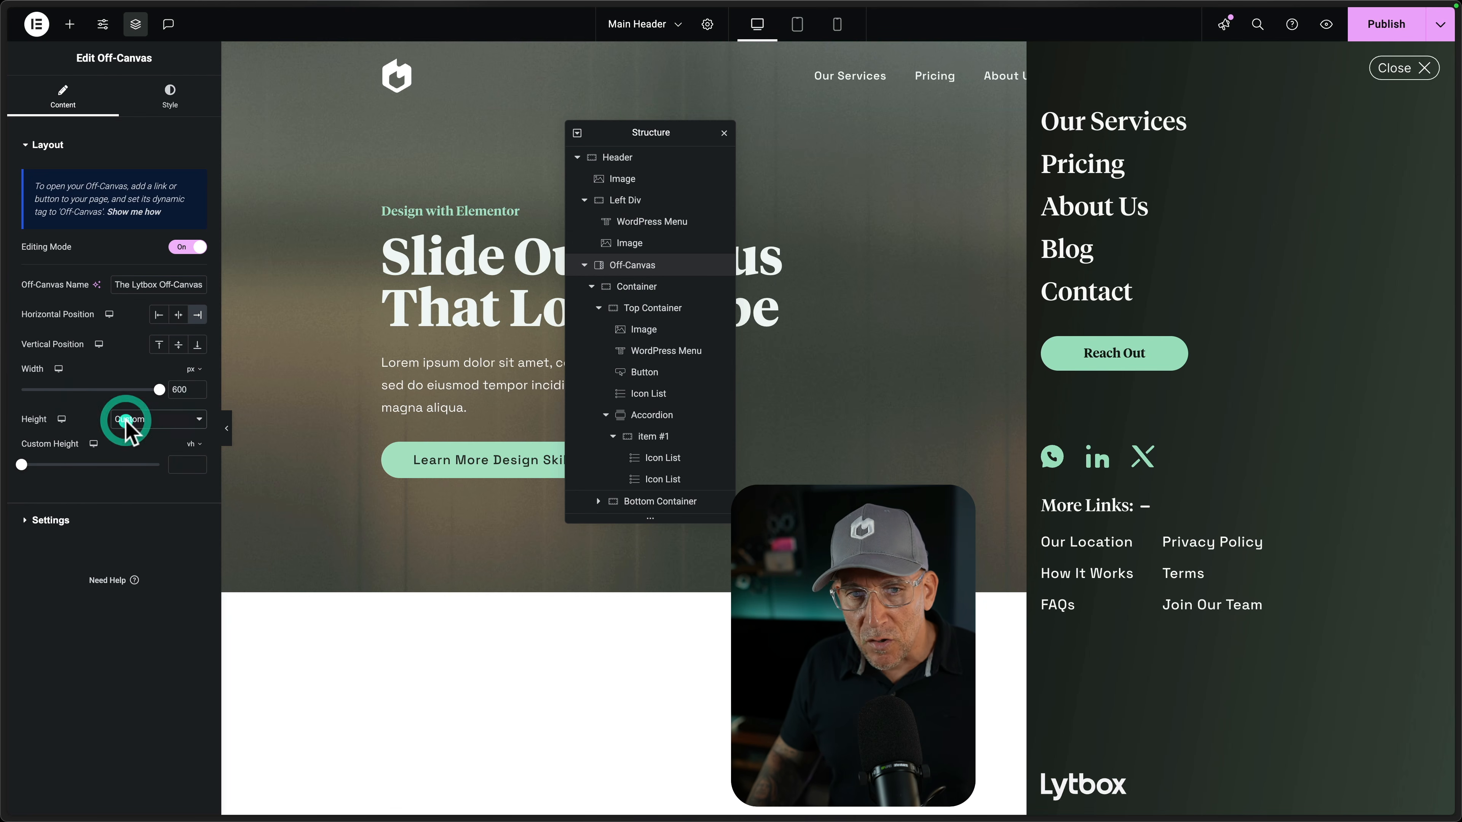
click(190, 443)
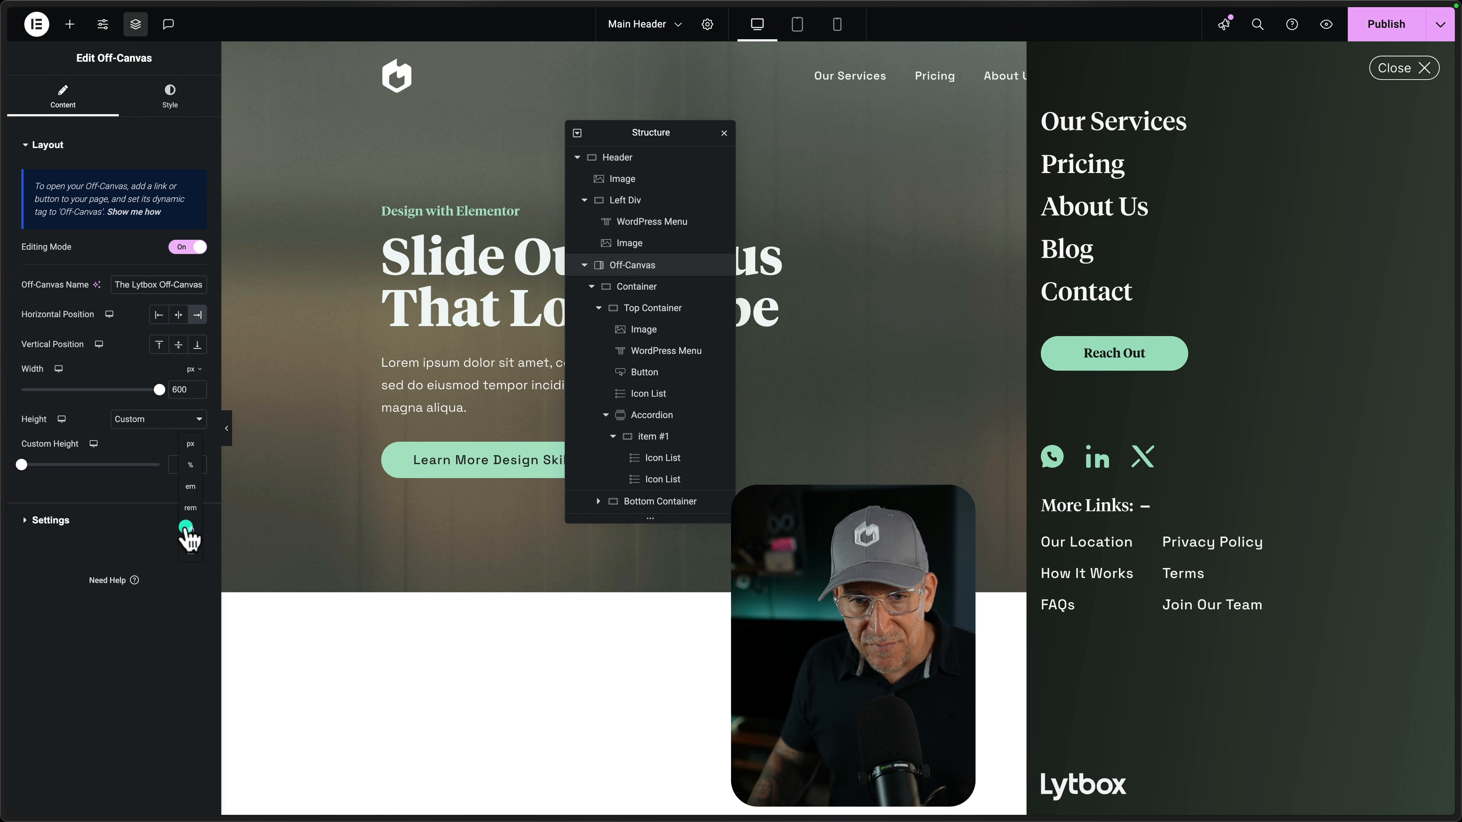
click(181, 464)
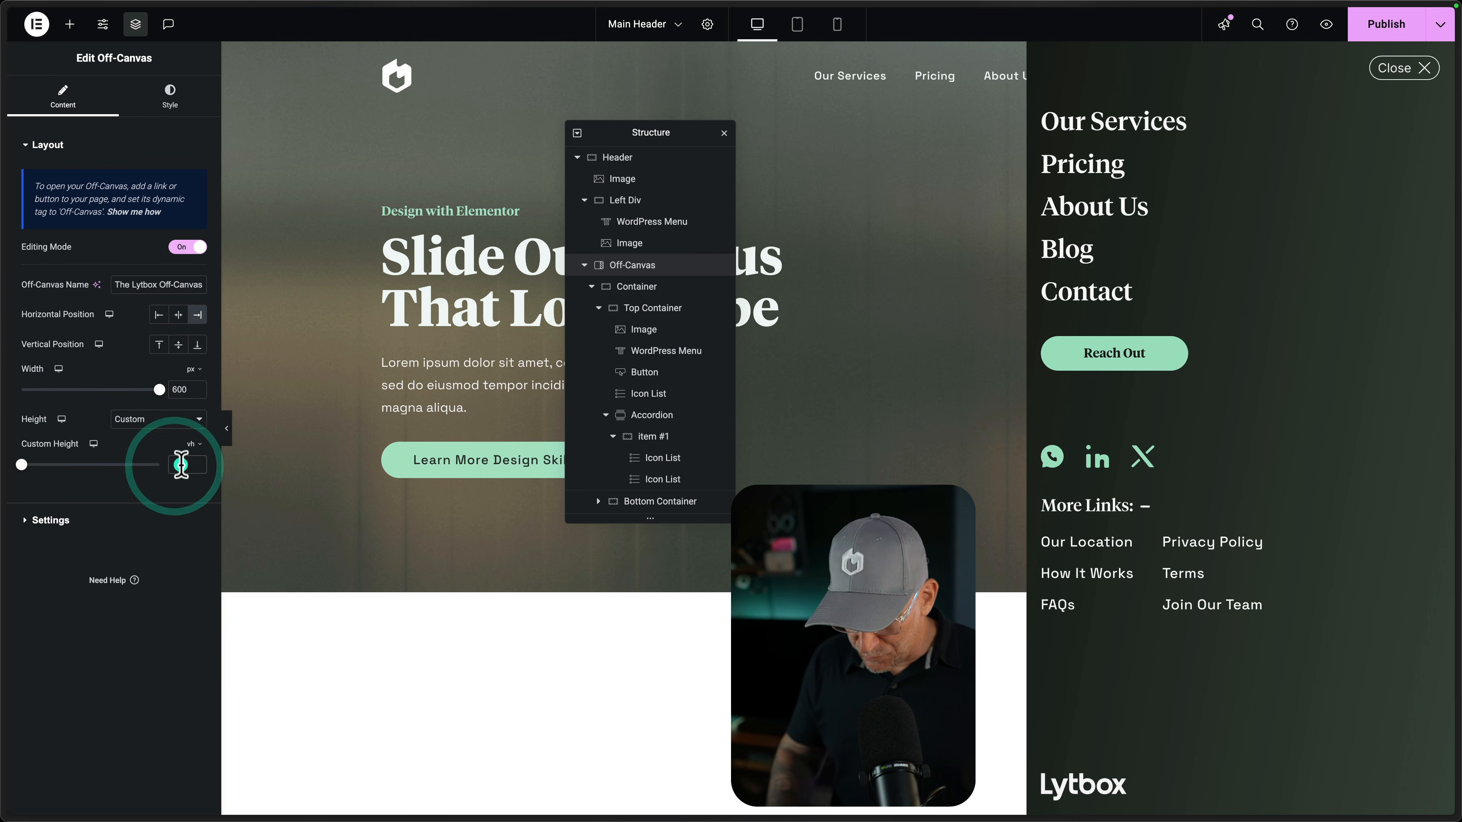
text(96)
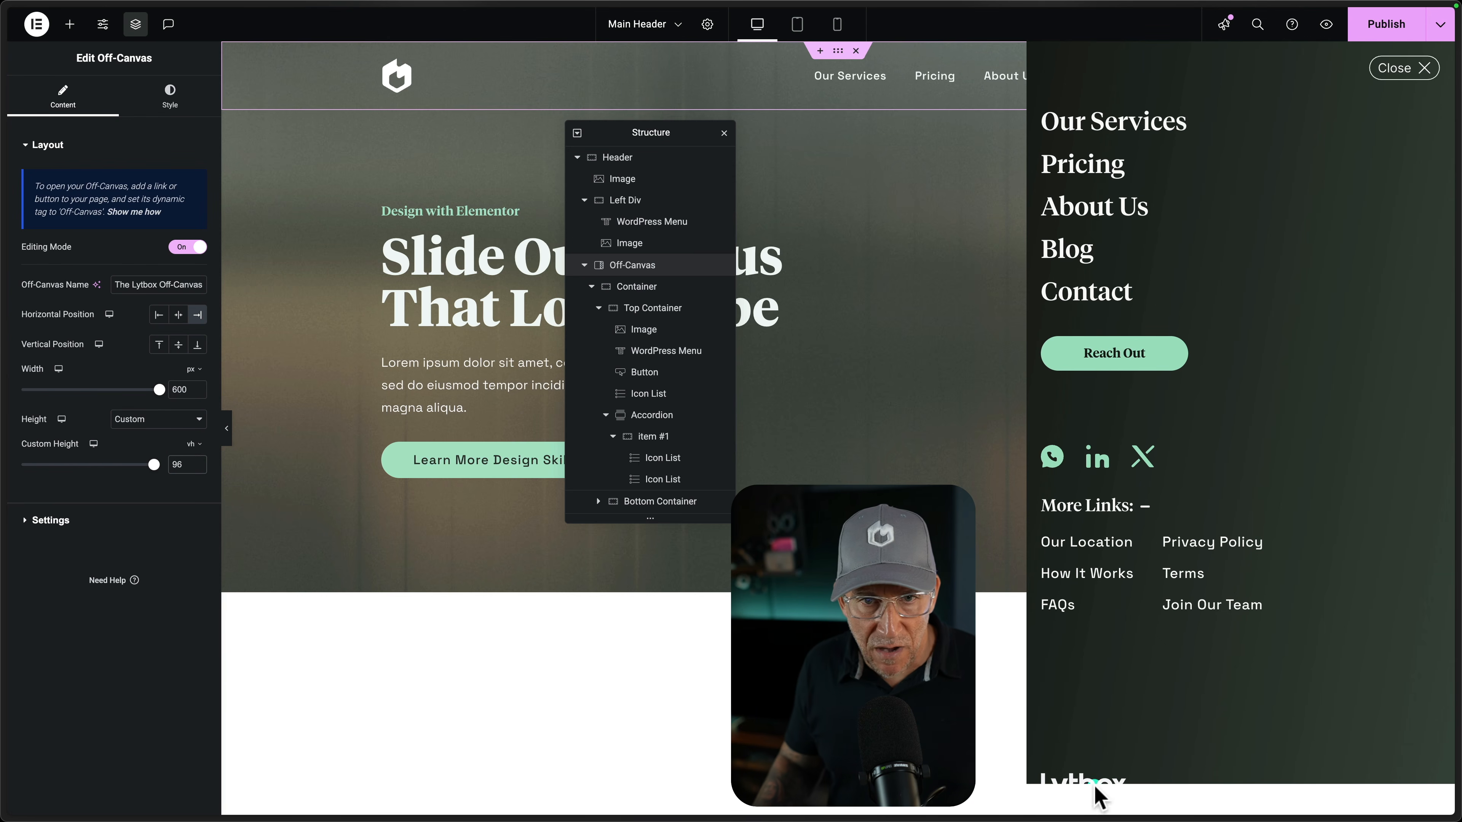
click(132, 288)
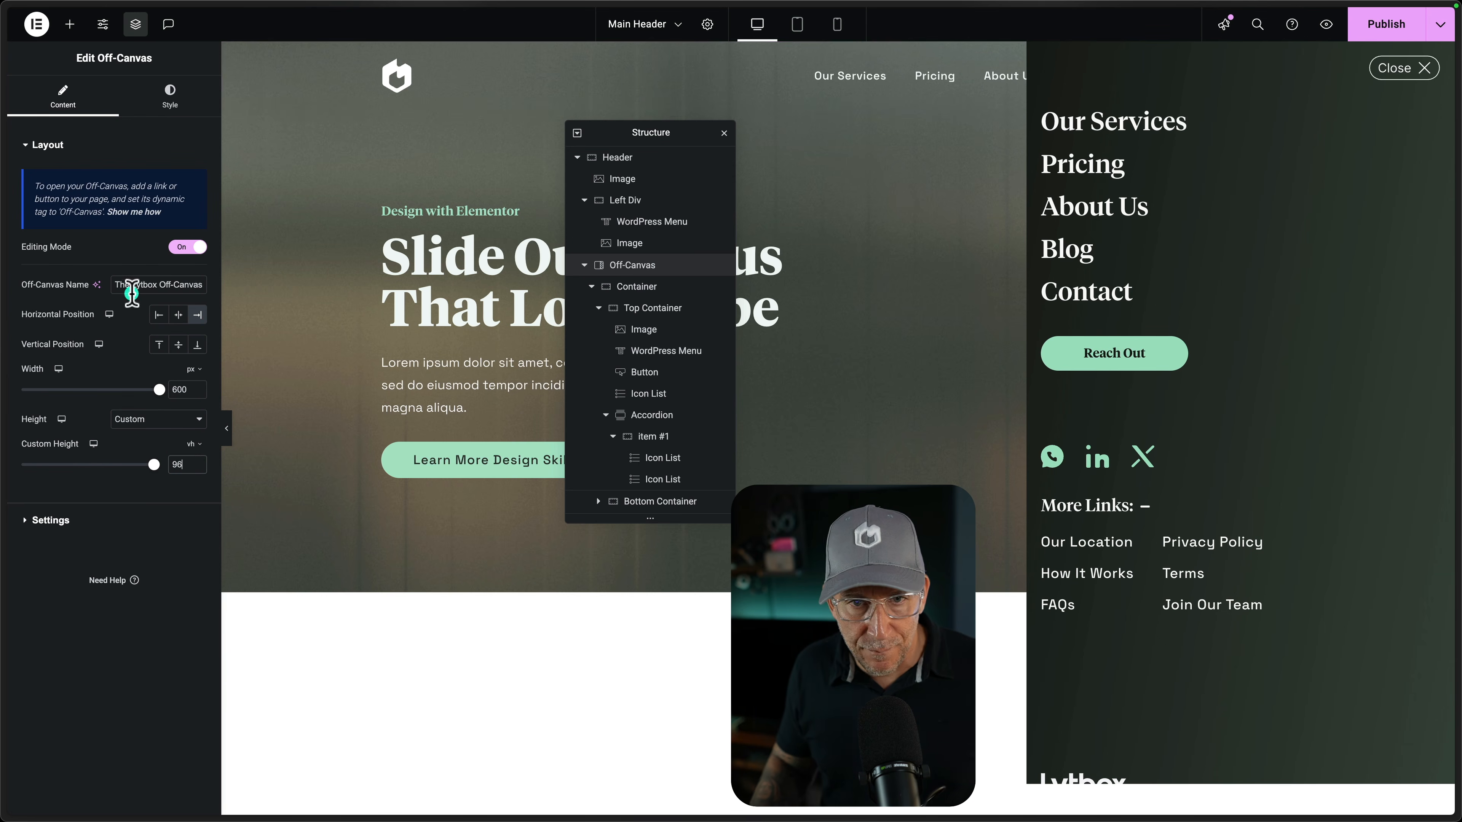
click(178, 344)
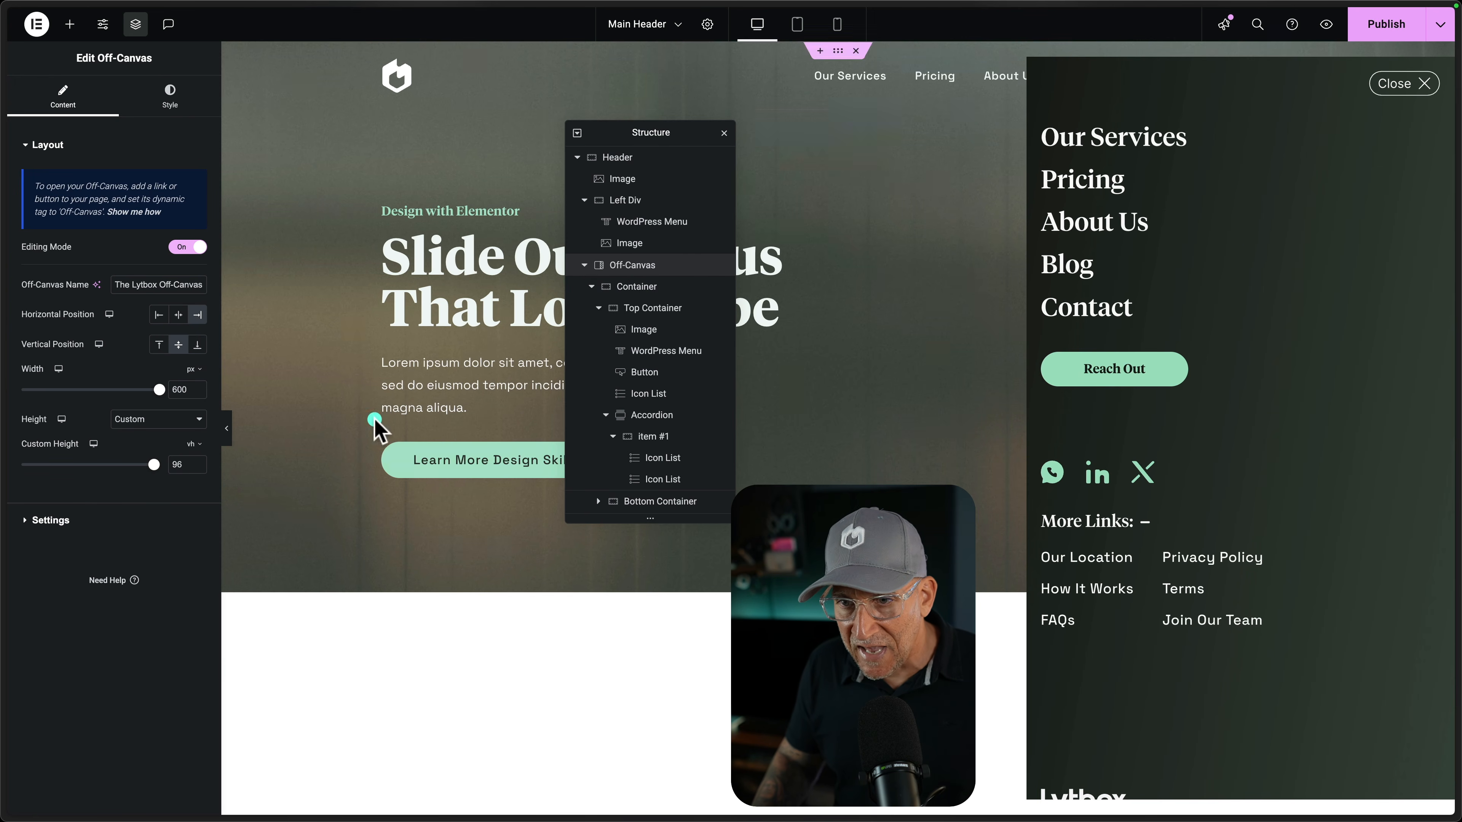
Reduce the minimum height of the Off-Canvas's outer container to 96 vh
drag(375, 426, 649, 286)
click(650, 287)
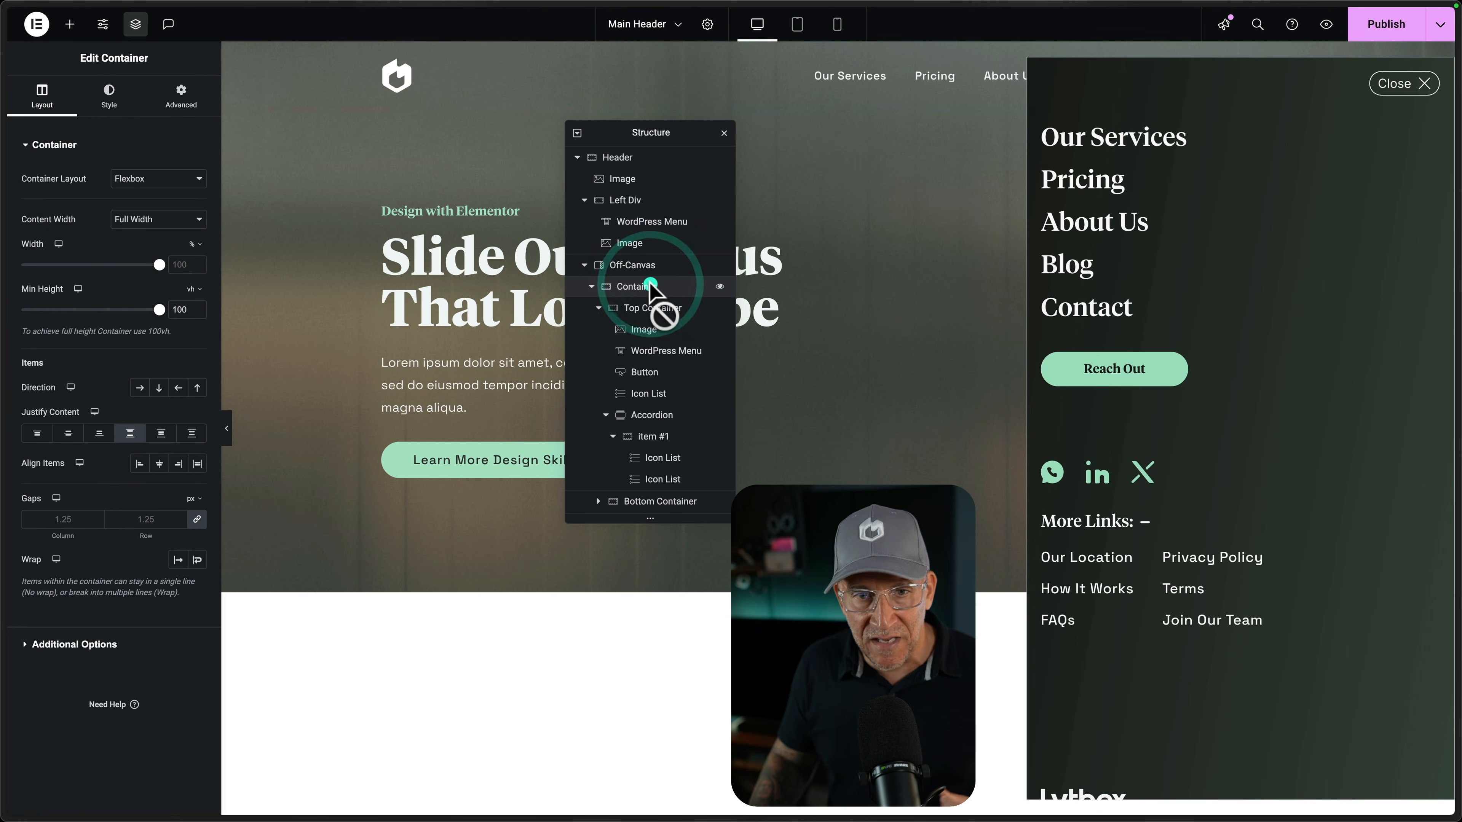
click(24, 326)
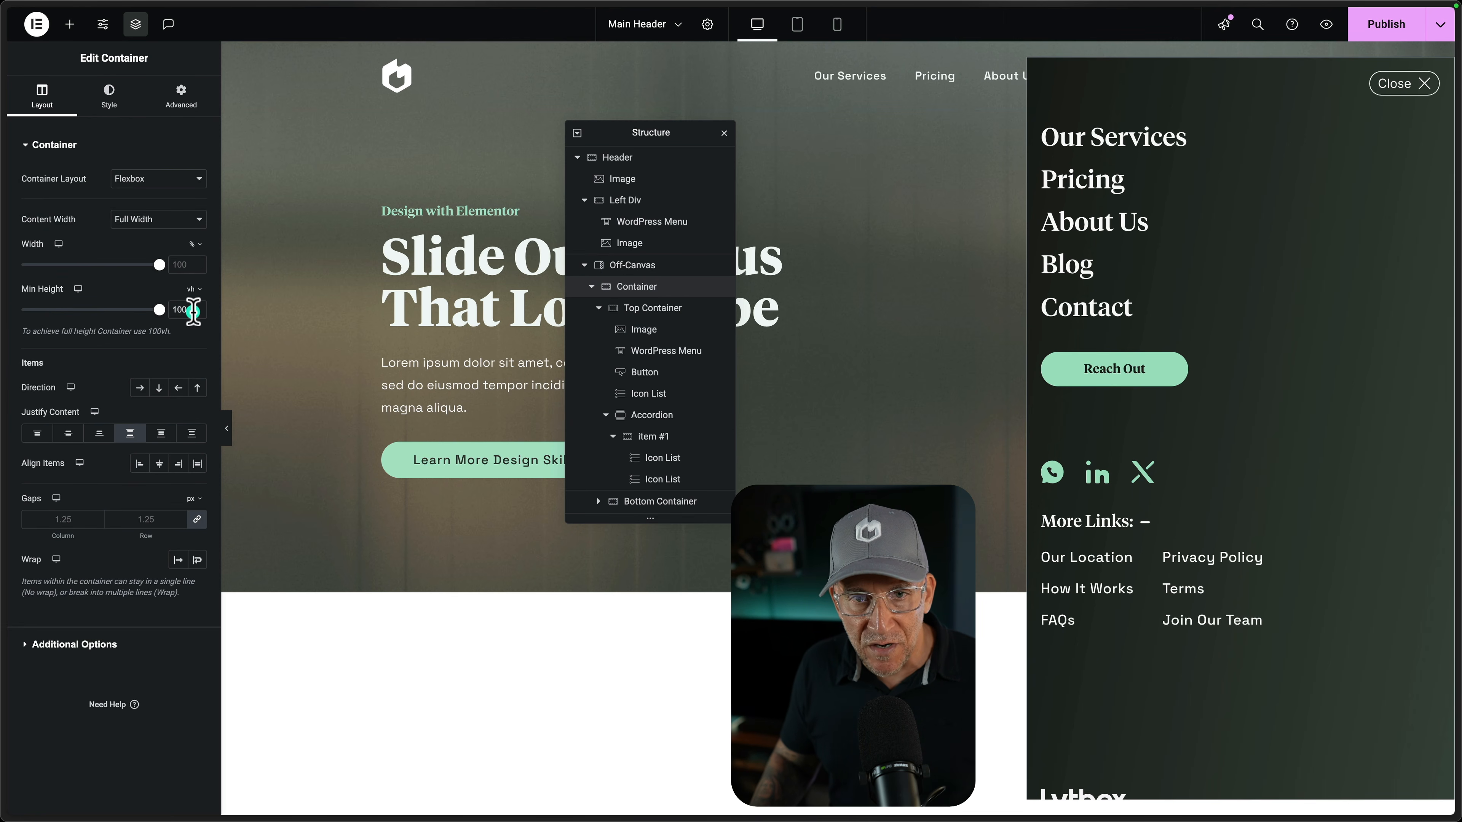
key(Down)
key(Down)
key(Down)
key(Down)
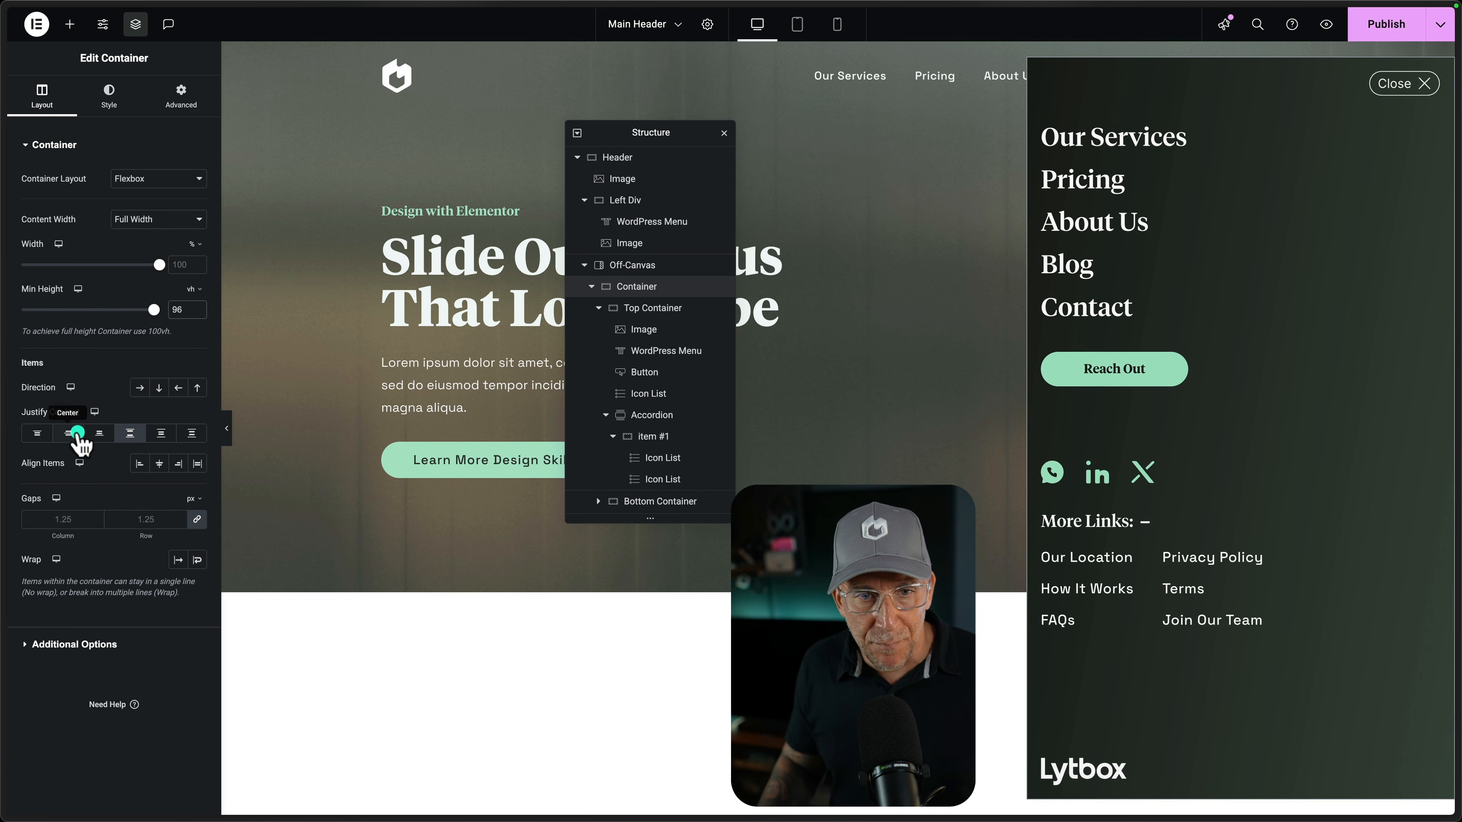
Round all four corners of the Off-Canvas panel with a linked border radius of 24 px
click(630, 265)
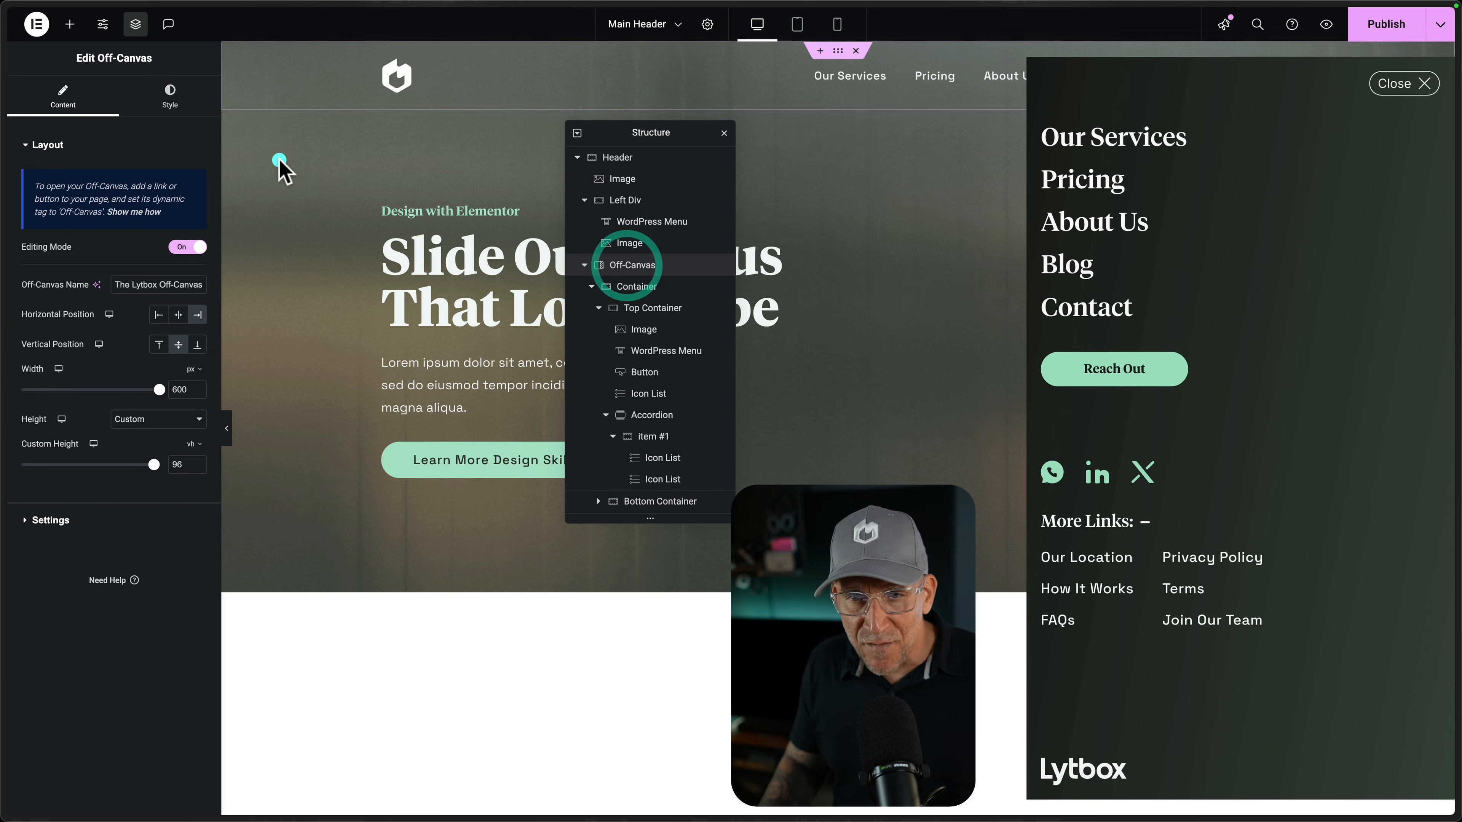
click(171, 91)
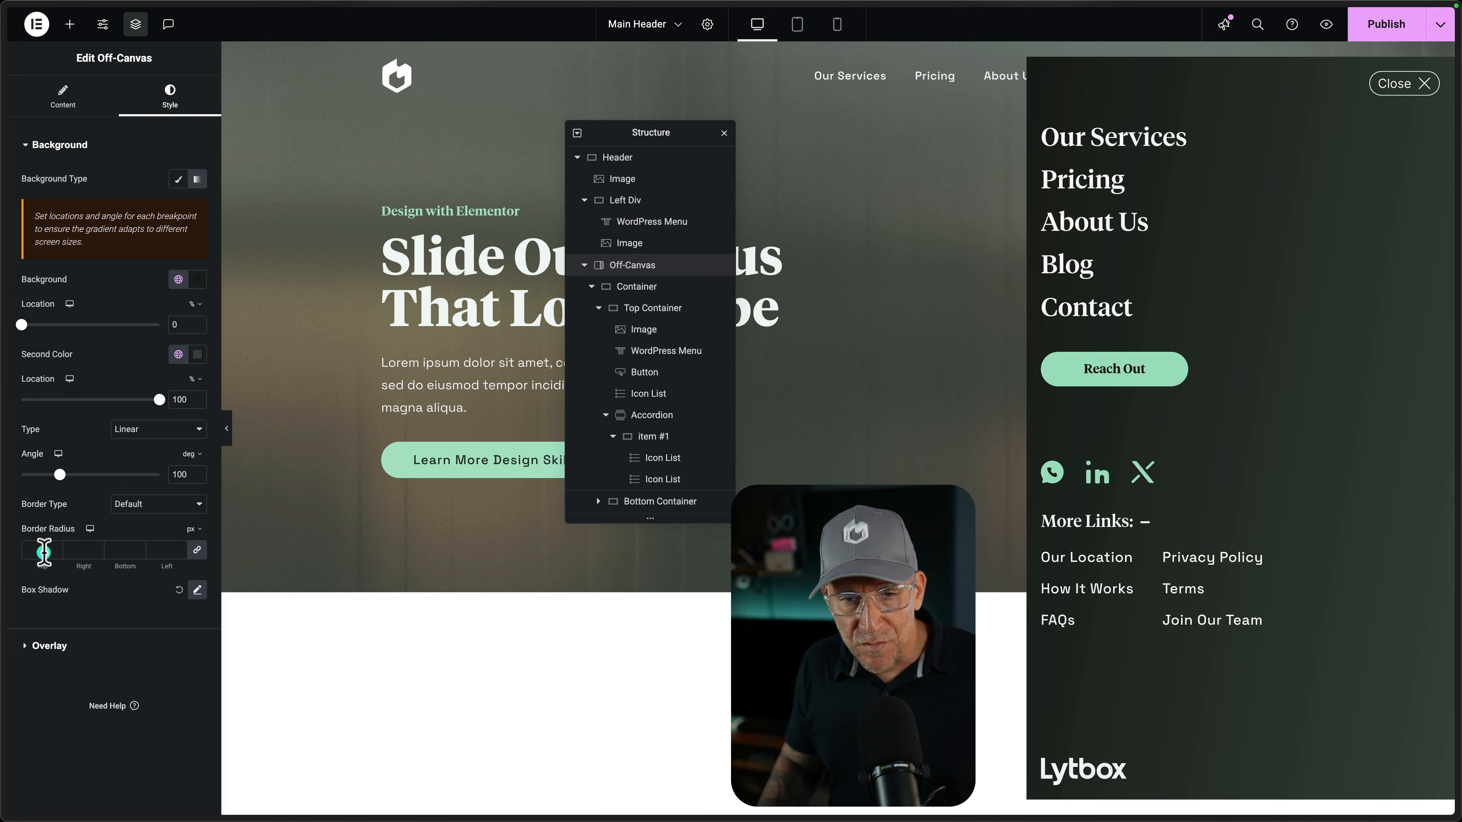
click(43, 550)
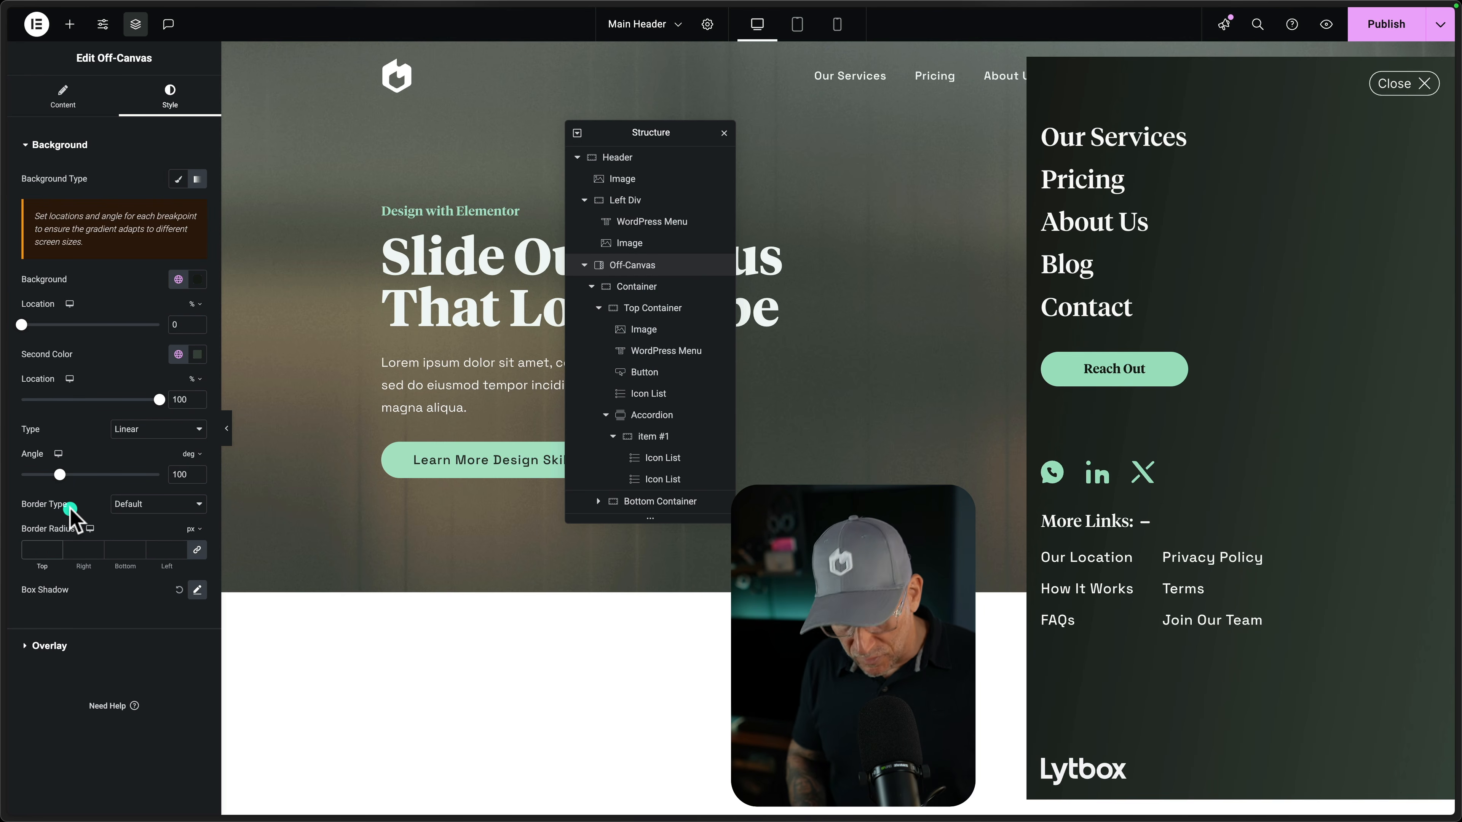
double_click(32, 548)
text(24)
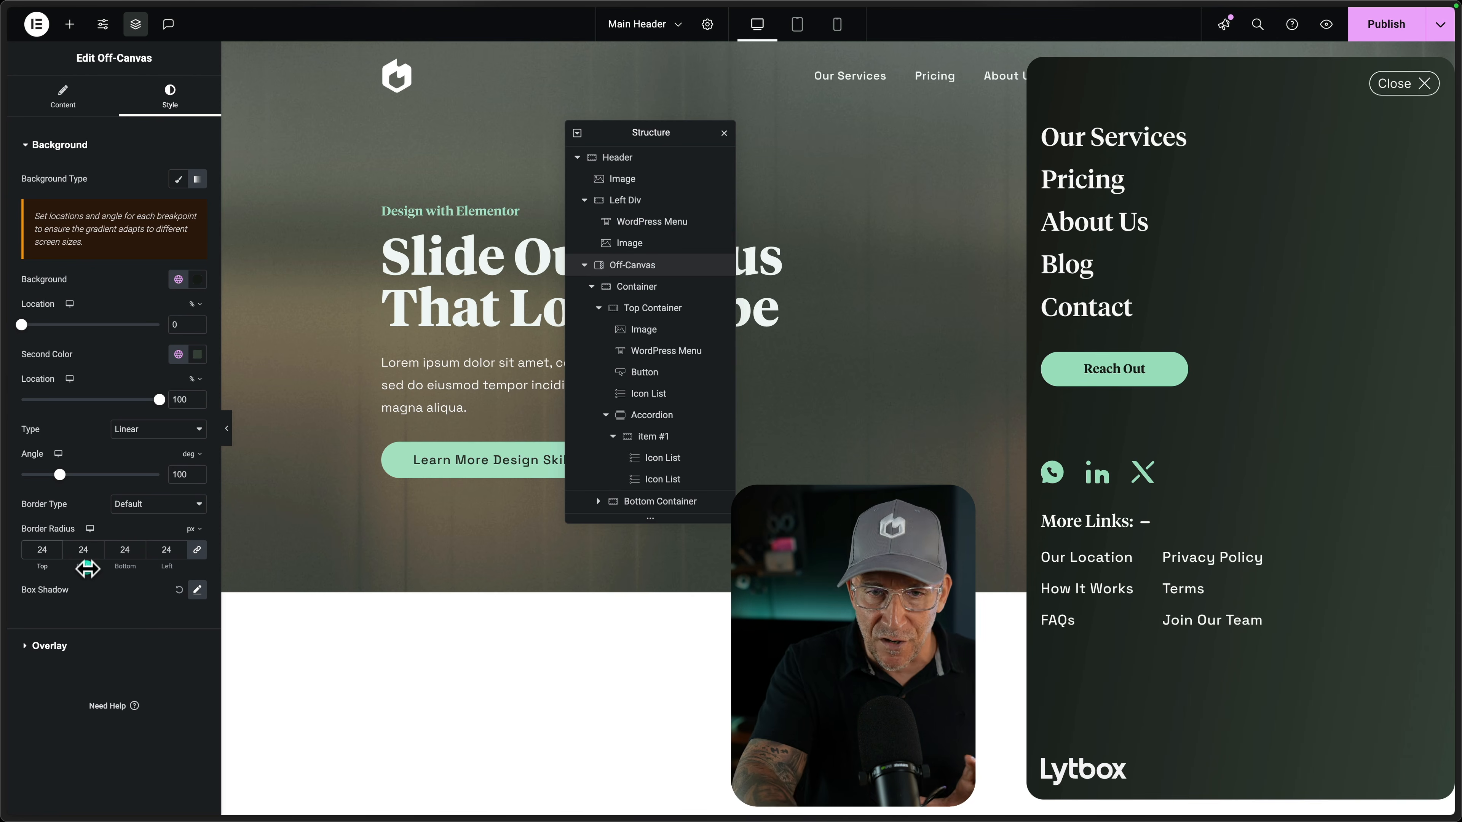
click(640, 513)
click(1446, 92)
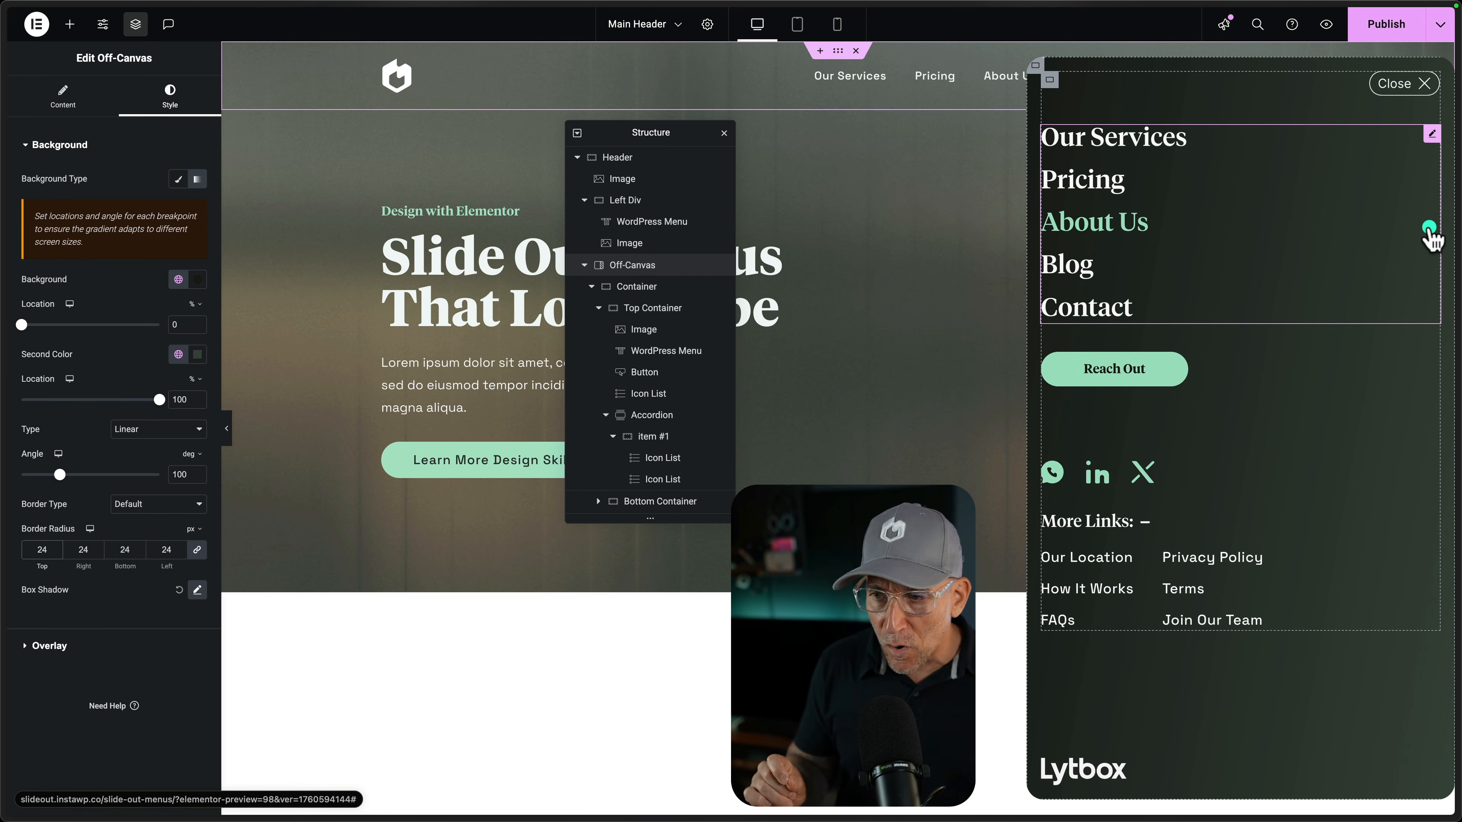
Make the first colour of the Off-Canvas background gradient semi-transparent, as rgba(24, 27, 25, 0.25)
click(665, 266)
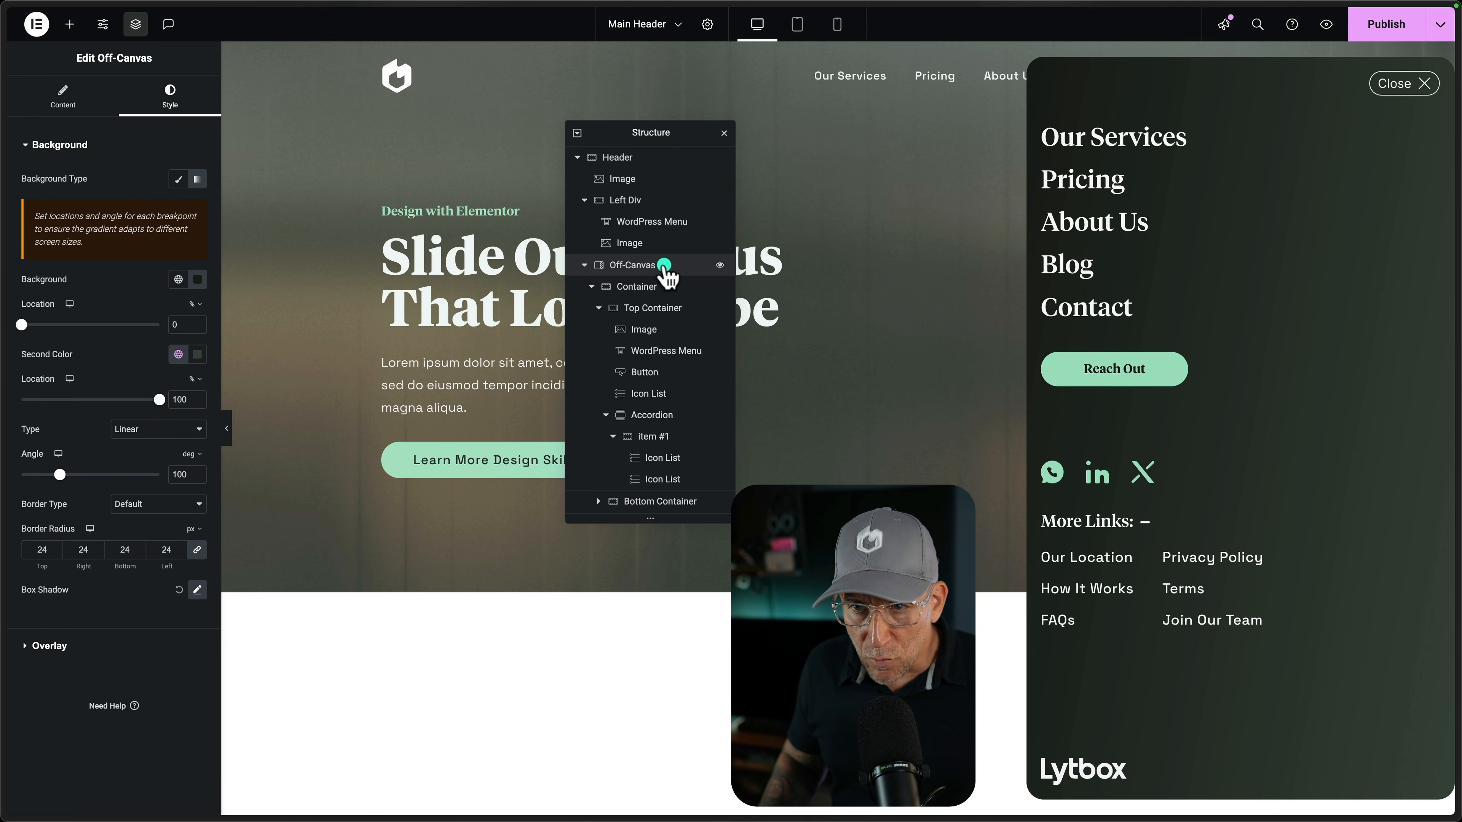
click(137, 259)
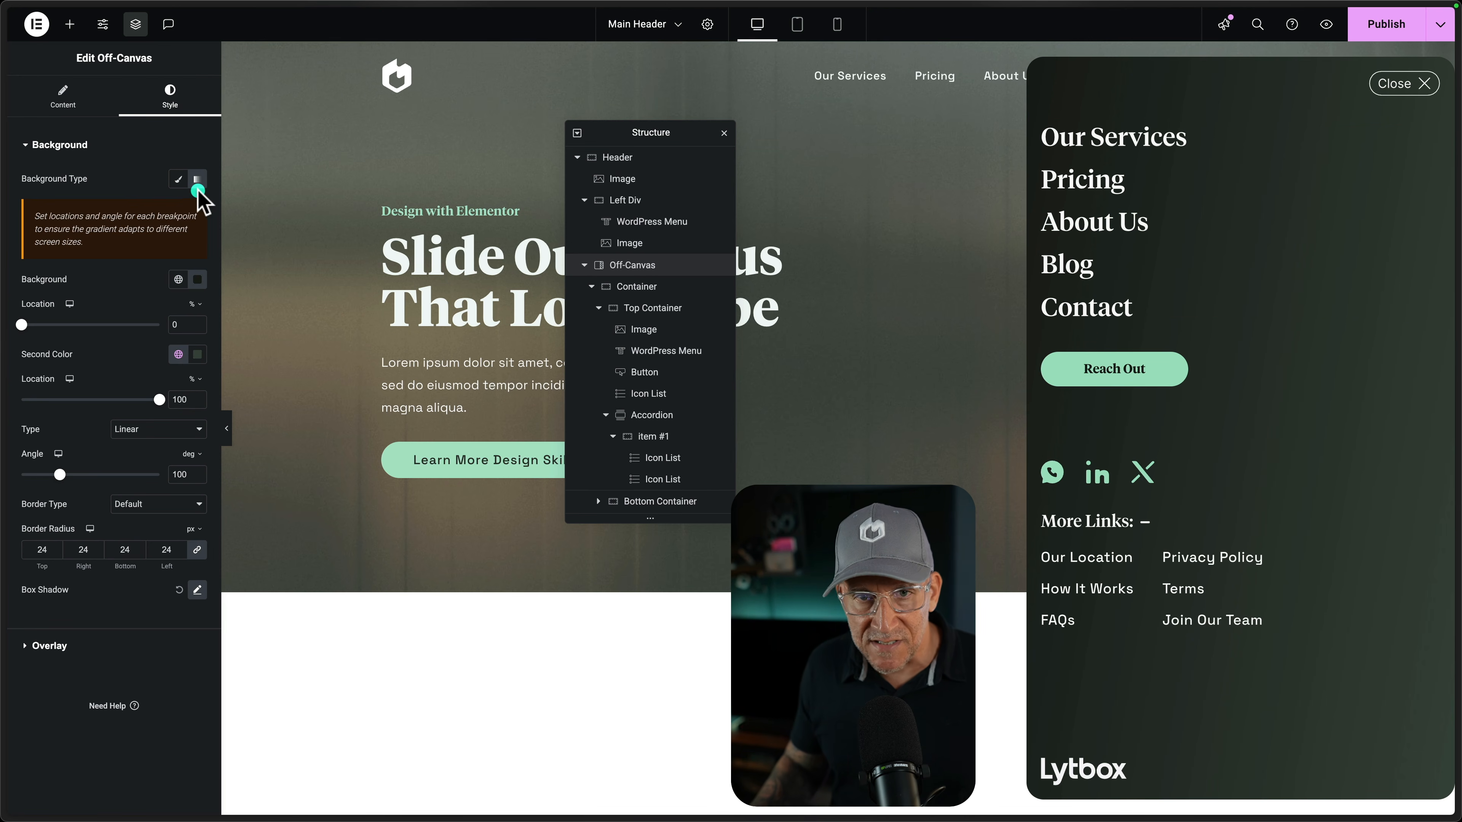
click(198, 283)
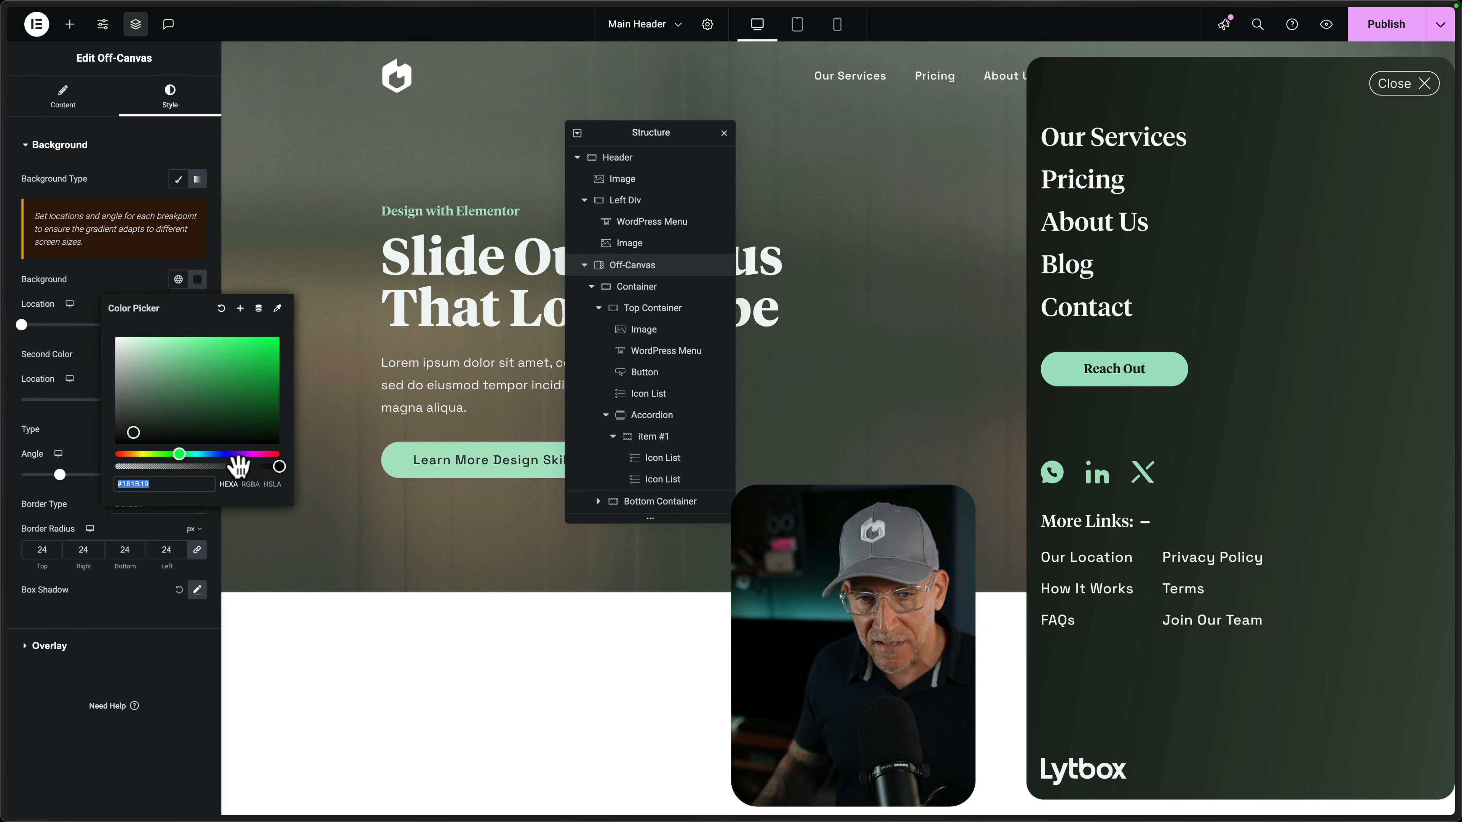
click(249, 484)
click(269, 474)
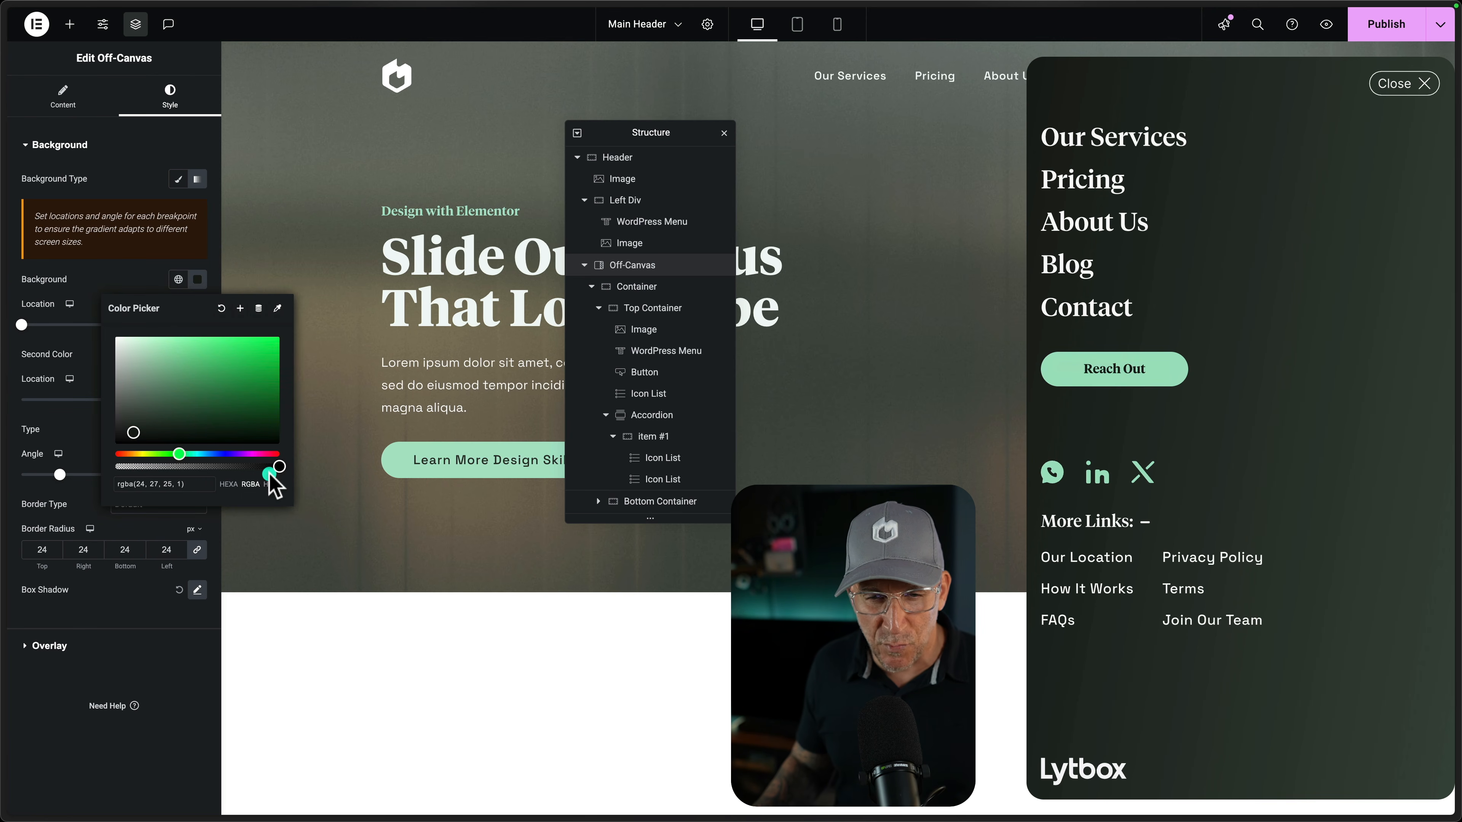
drag(280, 468, 180, 470)
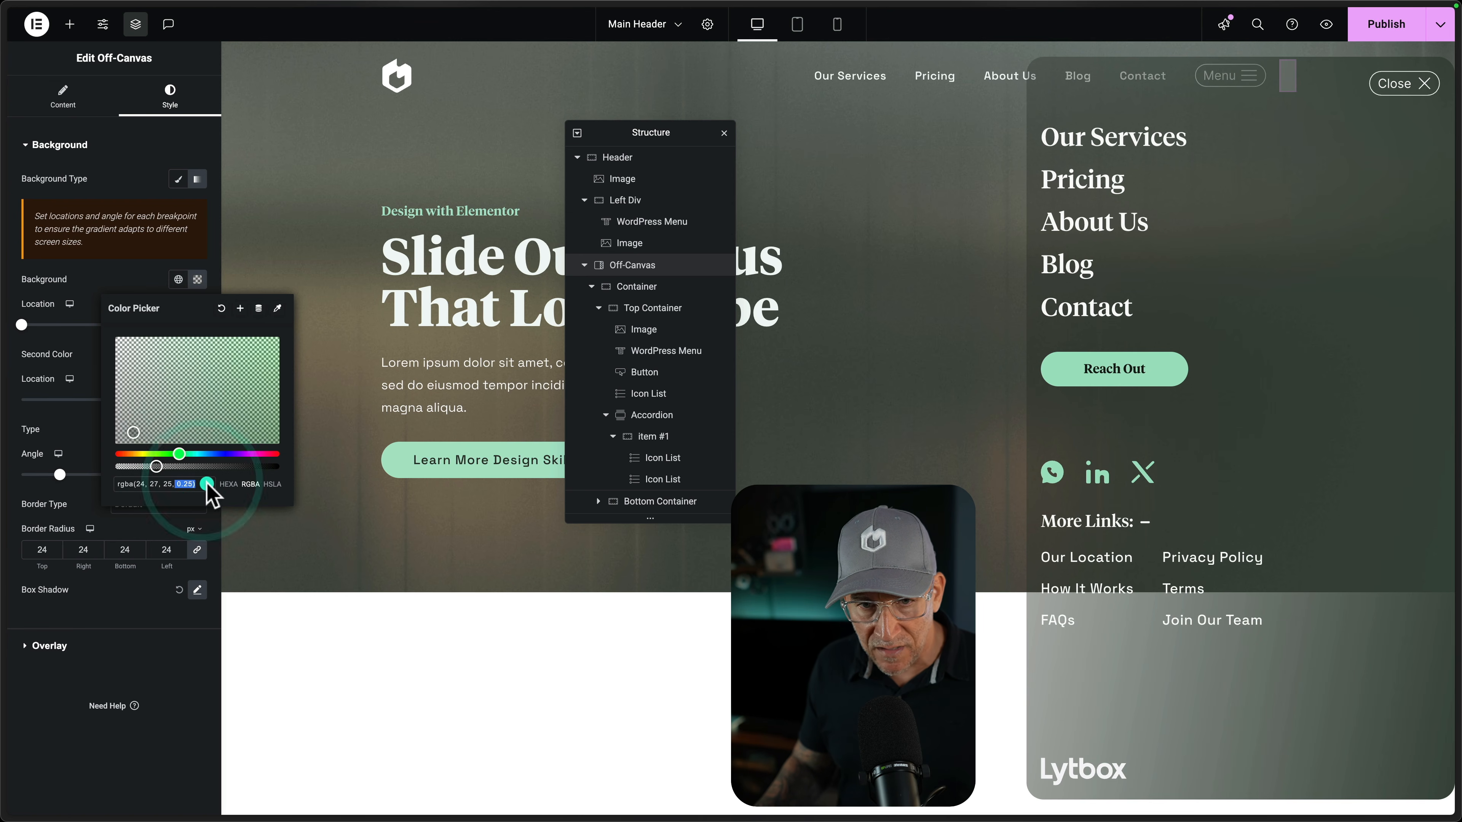
click(99, 274)
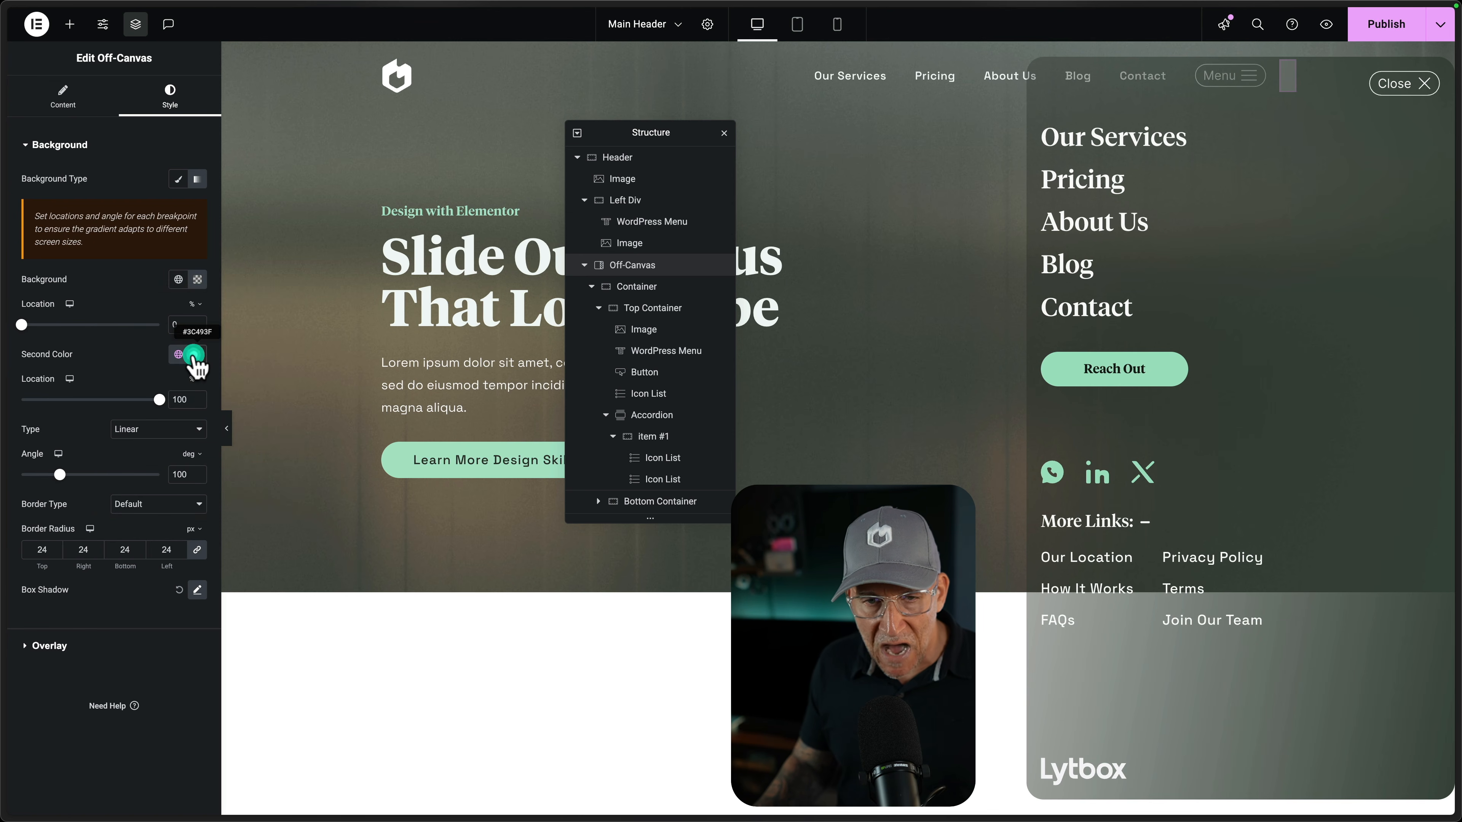
Lower the opacity of the second colour in the Off-Canvas background gradient so it is slightly transparent
click(195, 355)
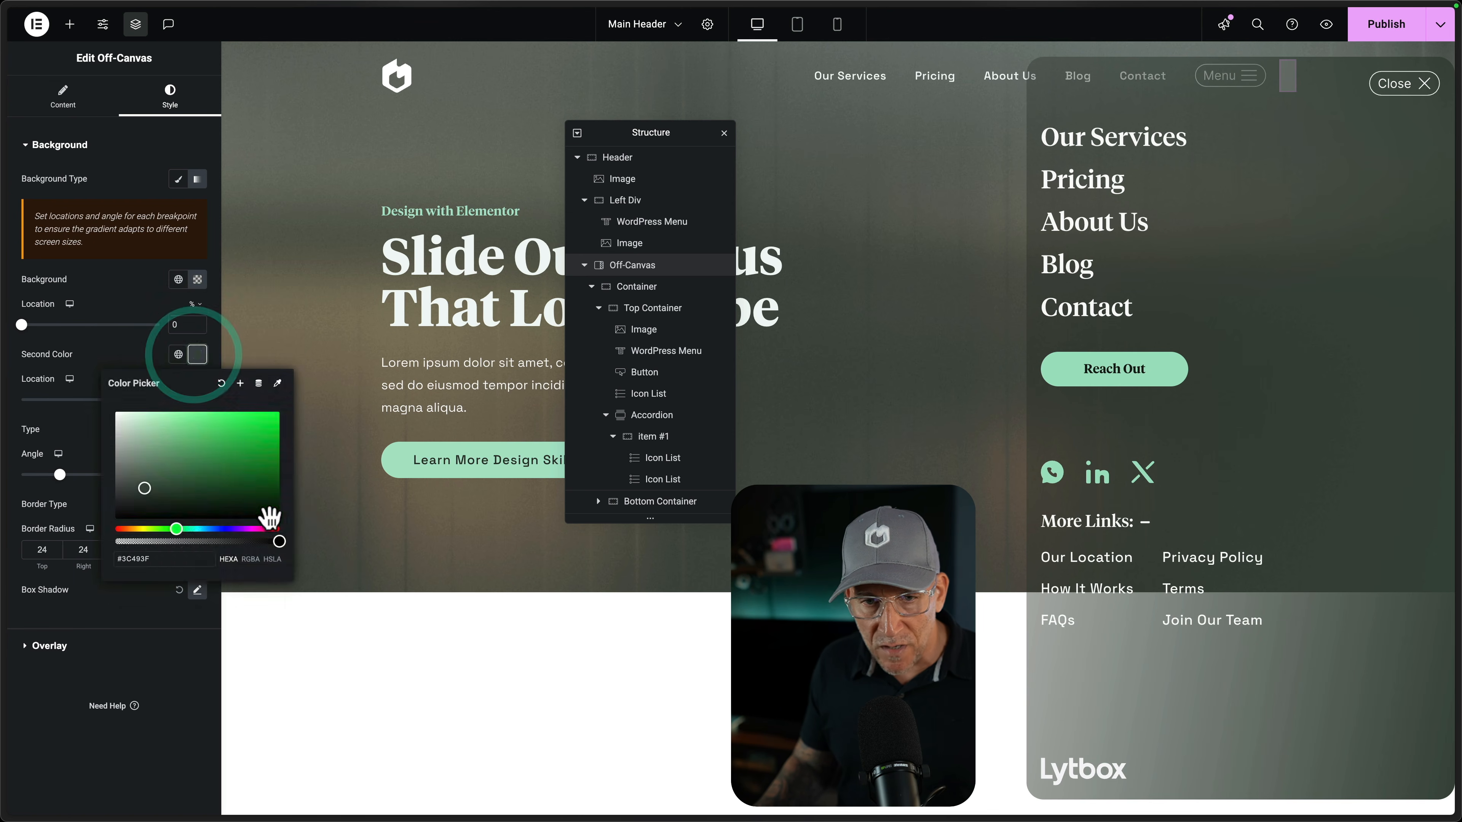
click(252, 559)
drag(280, 541, 252, 543)
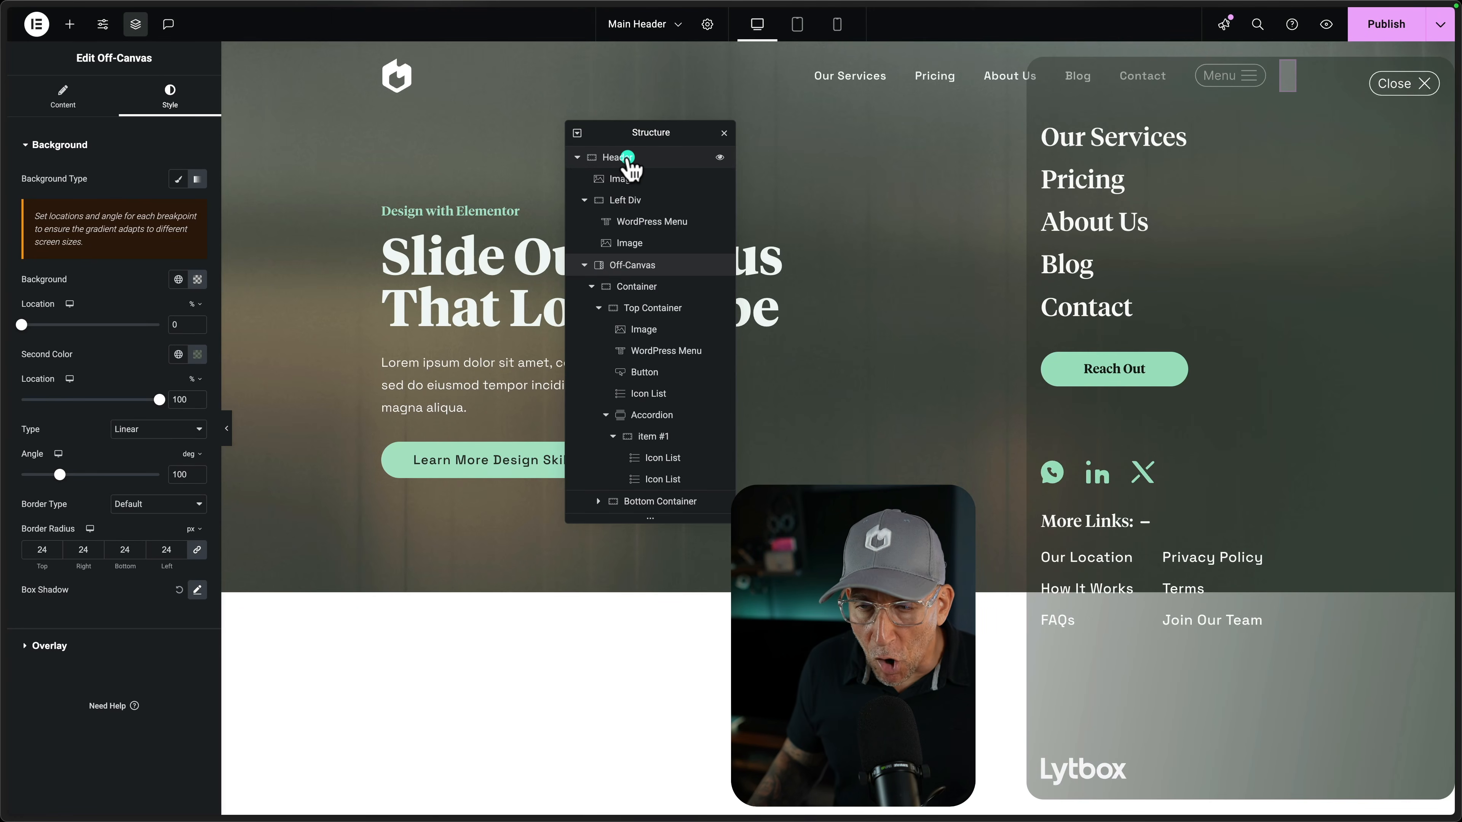
Assign the CSS class slide-header to the outer Header container and publish the header template
click(626, 158)
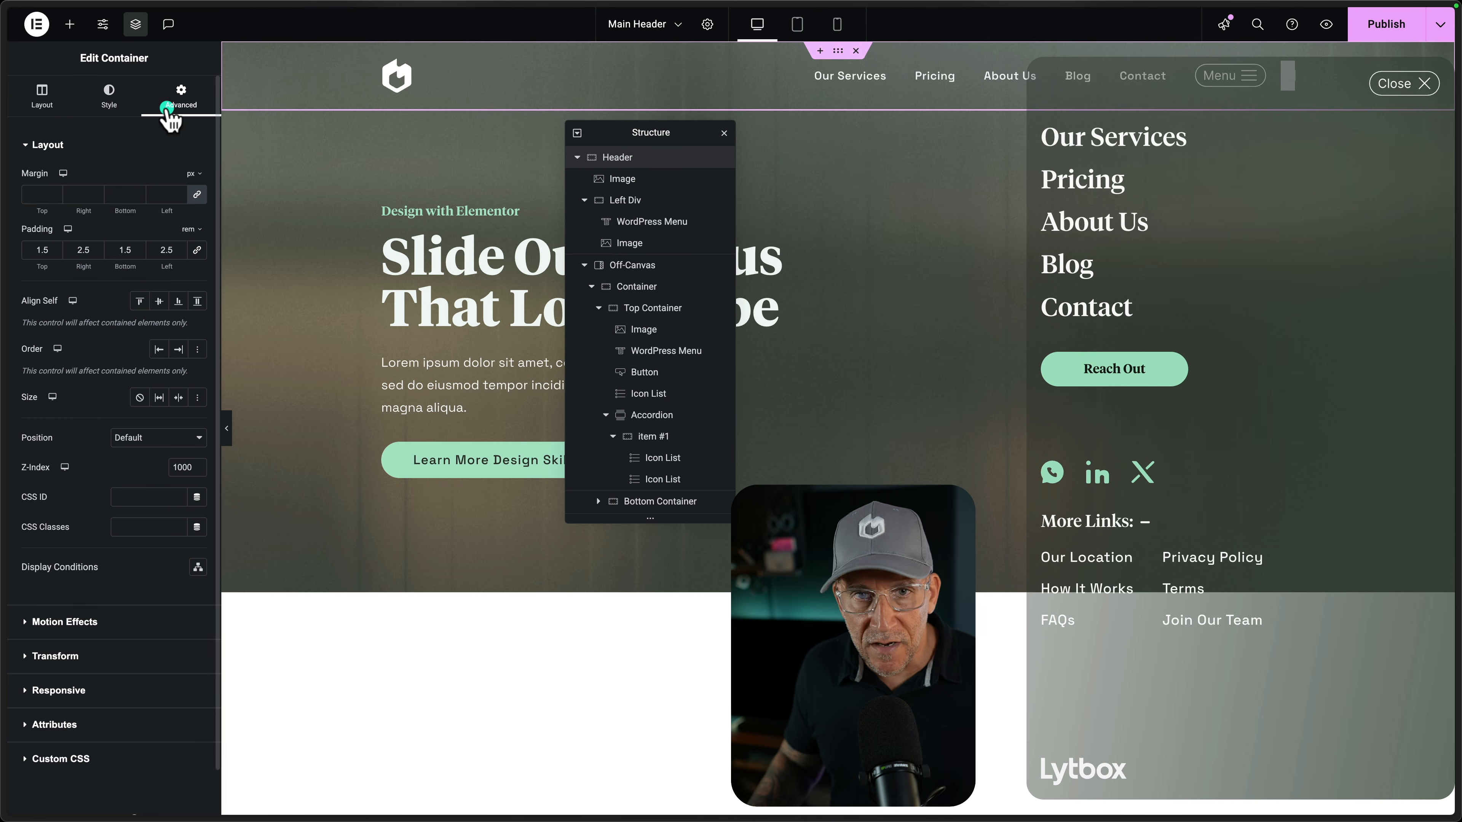
click(129, 527)
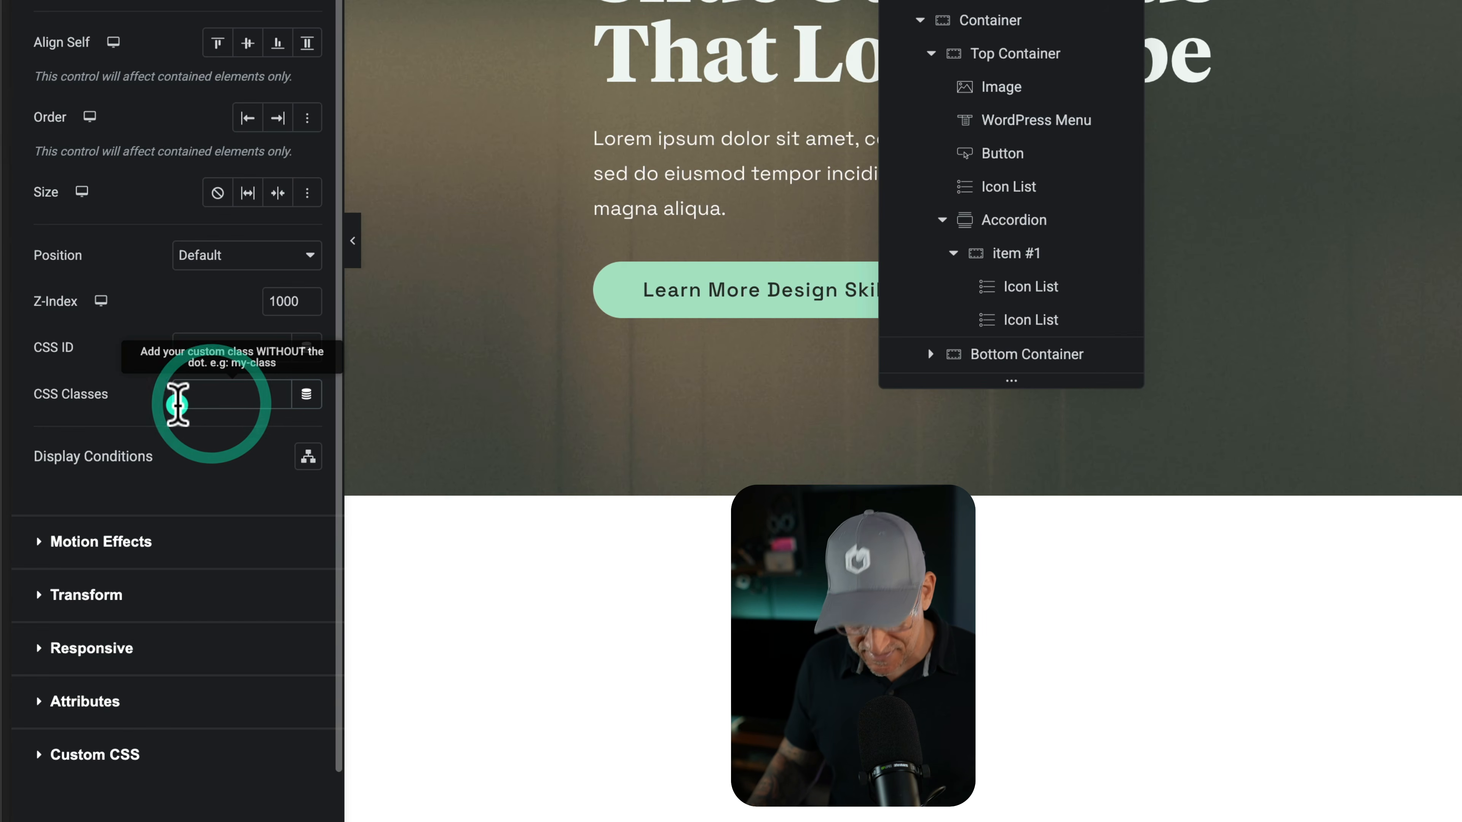
text(hide-header)
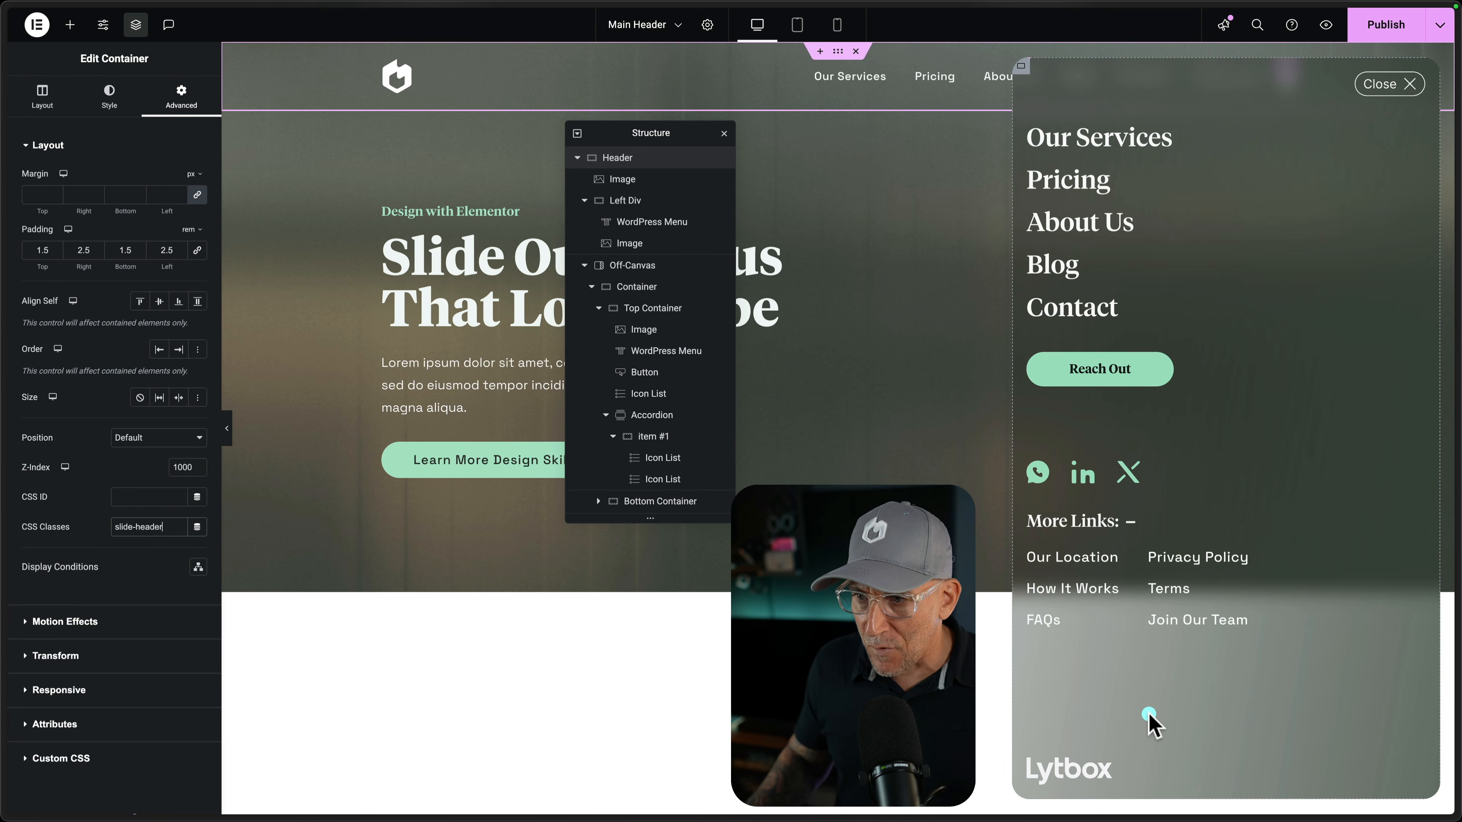
click(1386, 26)
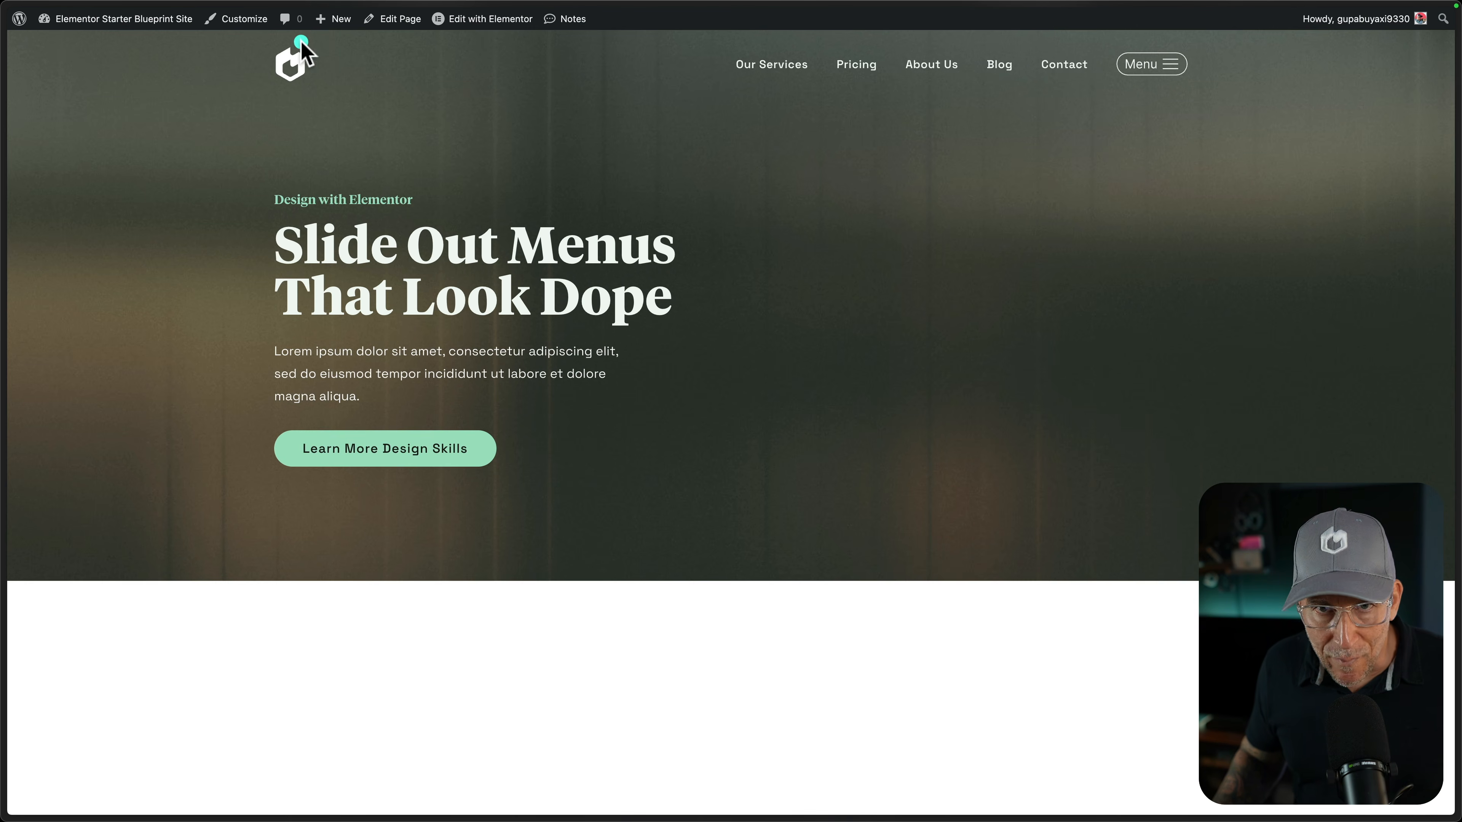
Open the site customizer's Additional CSS with the off-canvas rules and open the slide-out menu in the preview
click(235, 23)
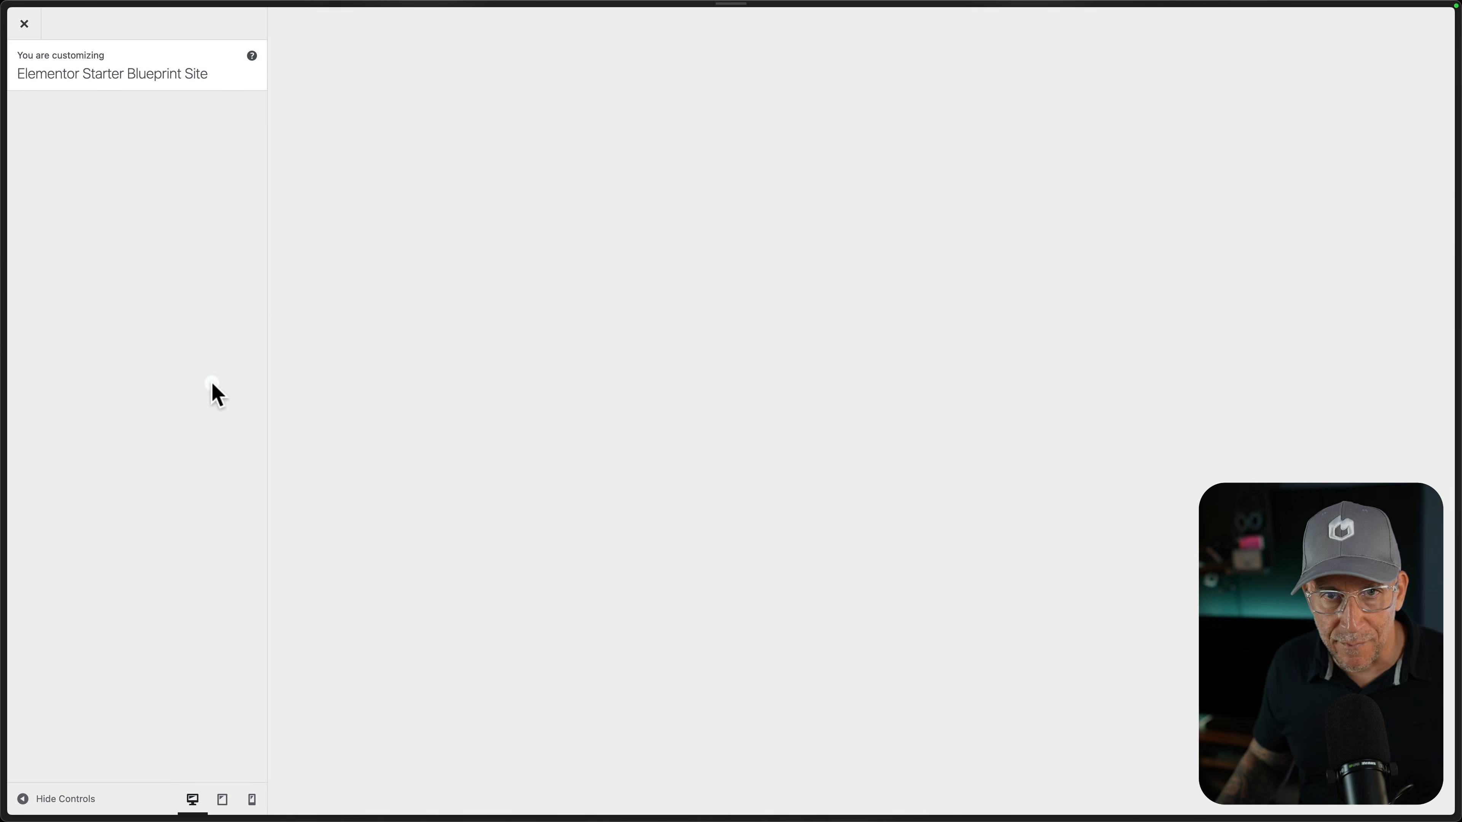
click(190, 311)
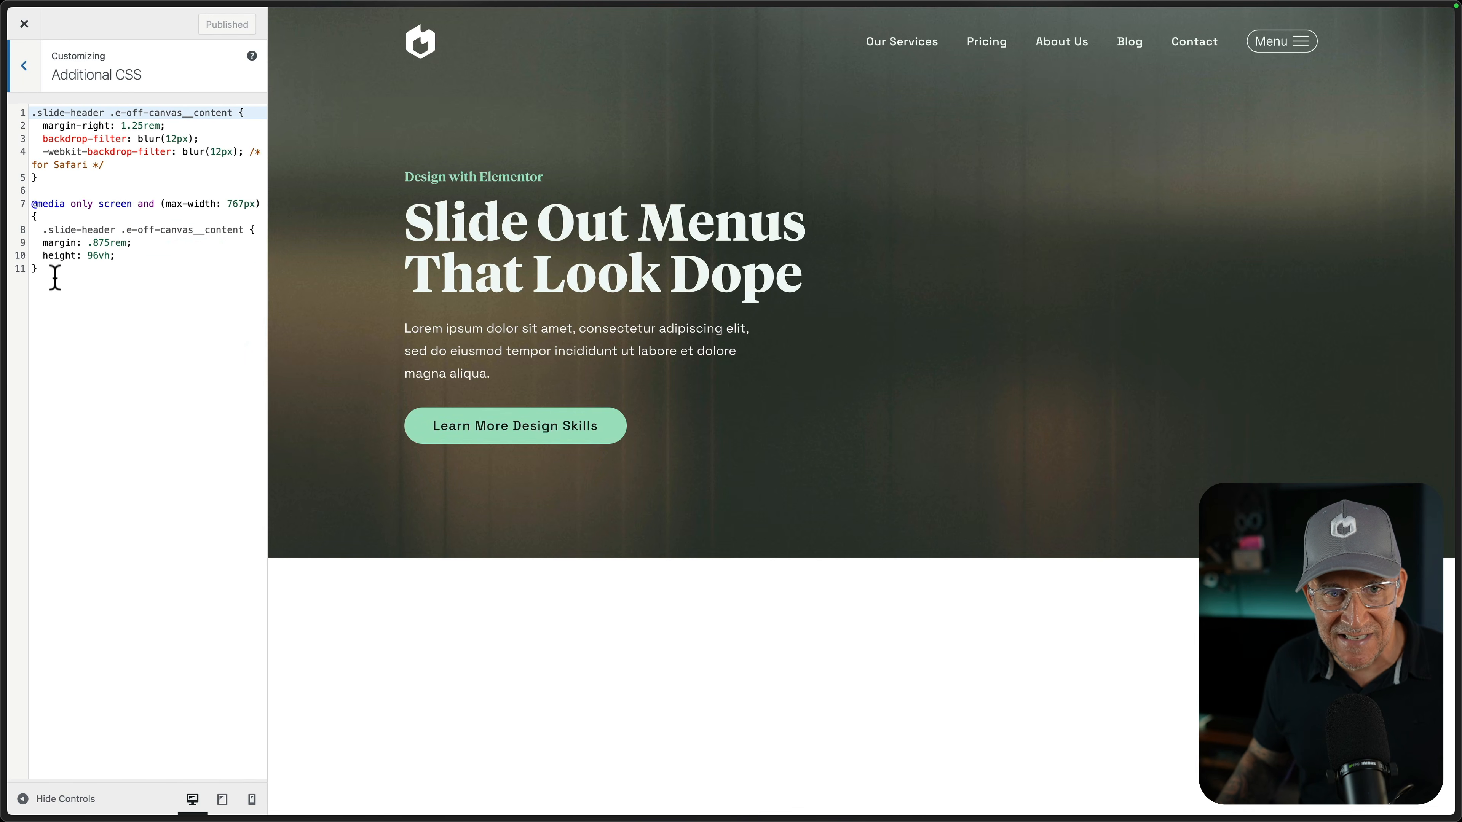
drag(52, 277, 31, 111)
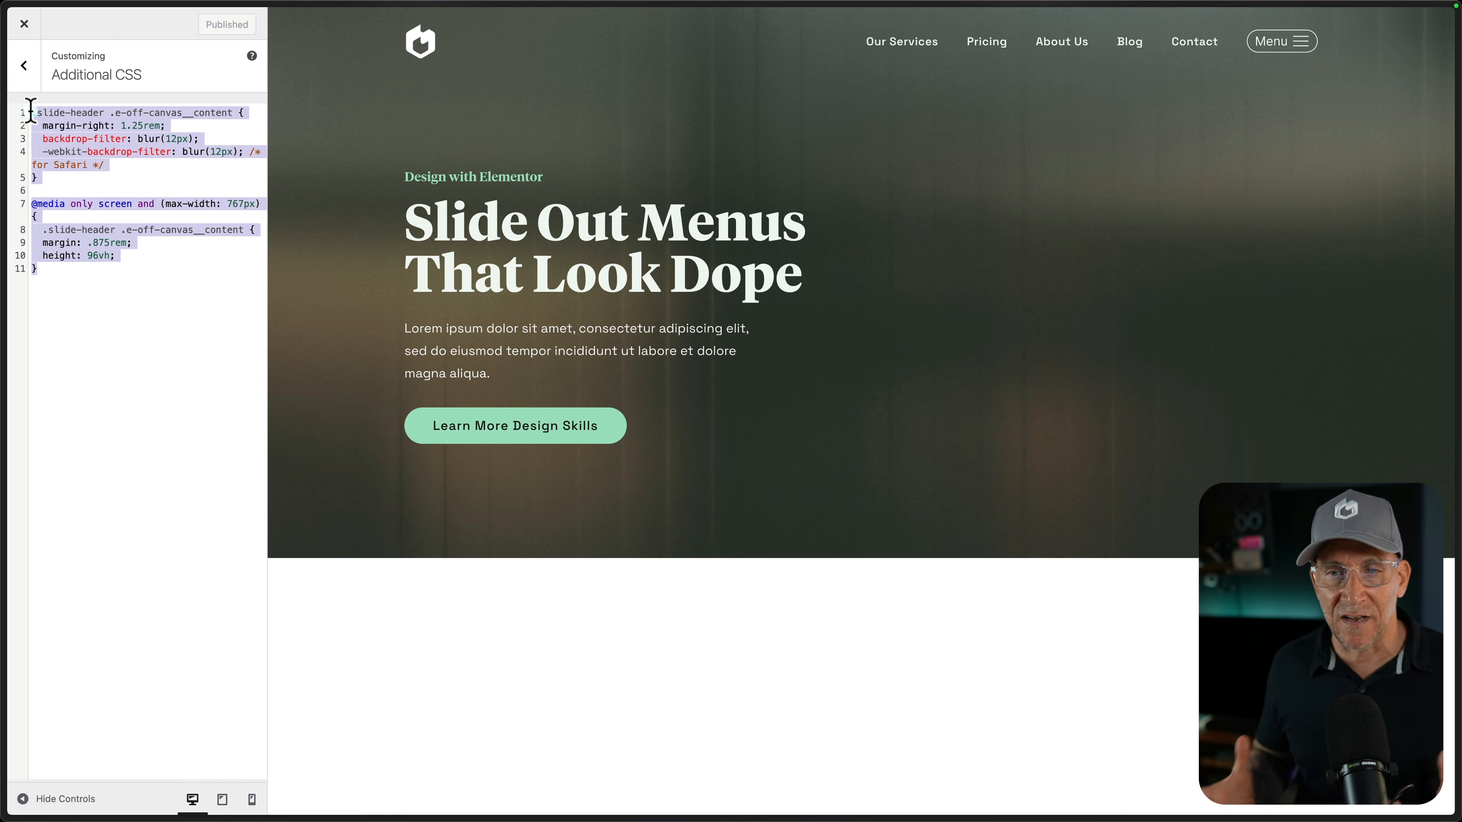
click(851, 158)
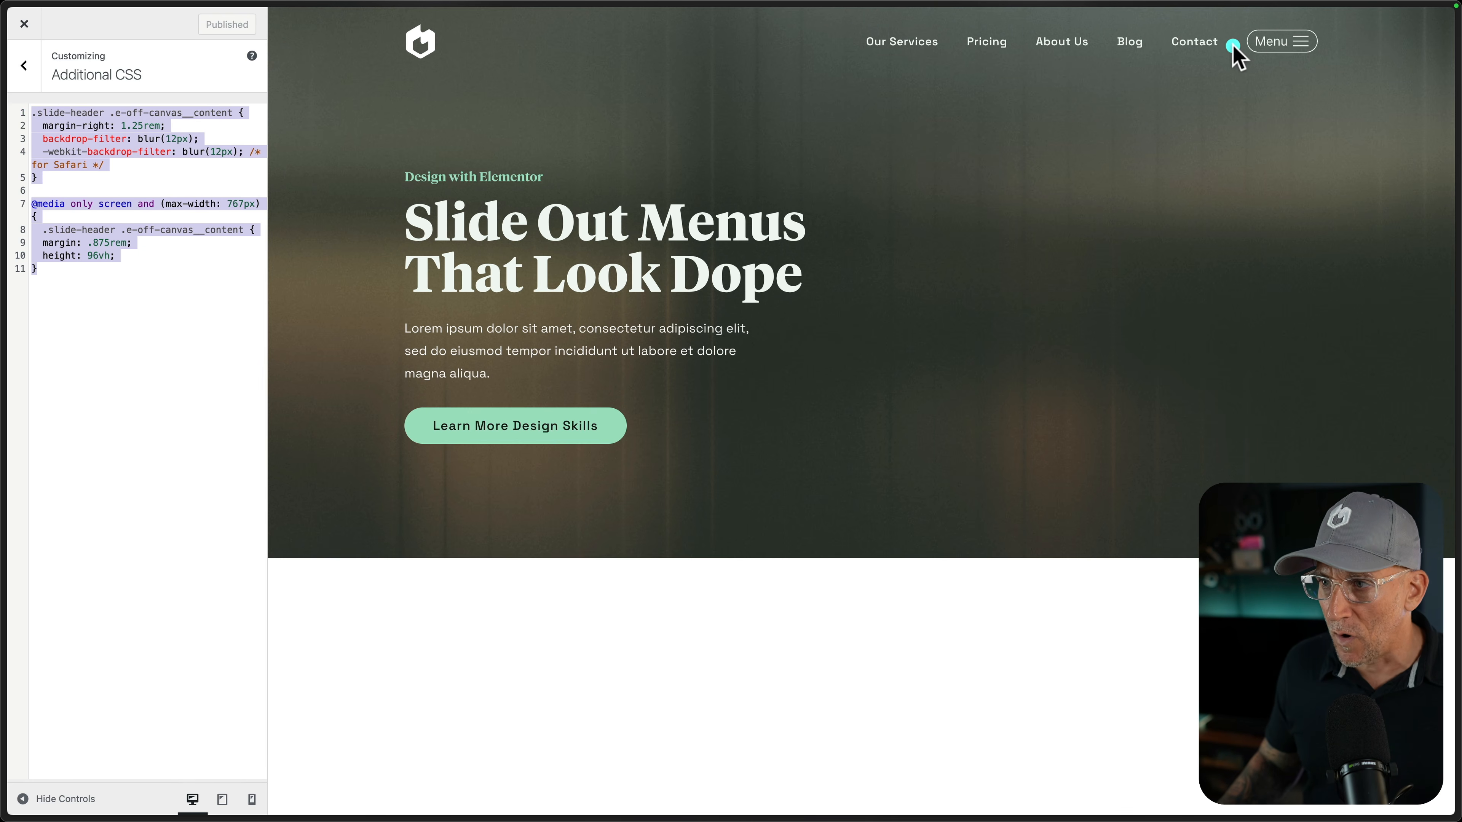
click(1264, 38)
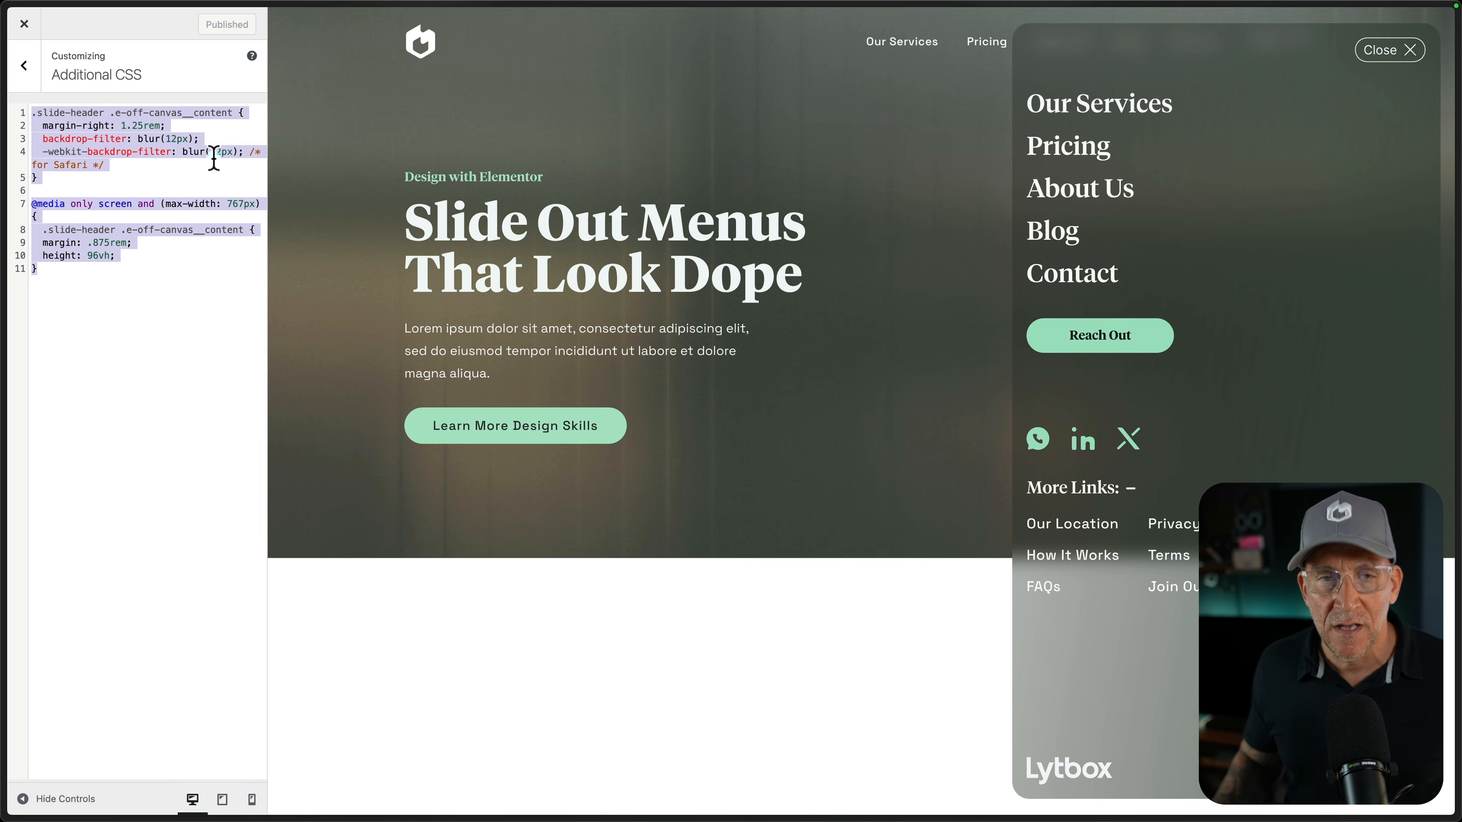
Try a margin-right of 5.25rem in the first .slide-header .e-off-canvas__content rule, and restore it to 1.25rem
click(137, 139)
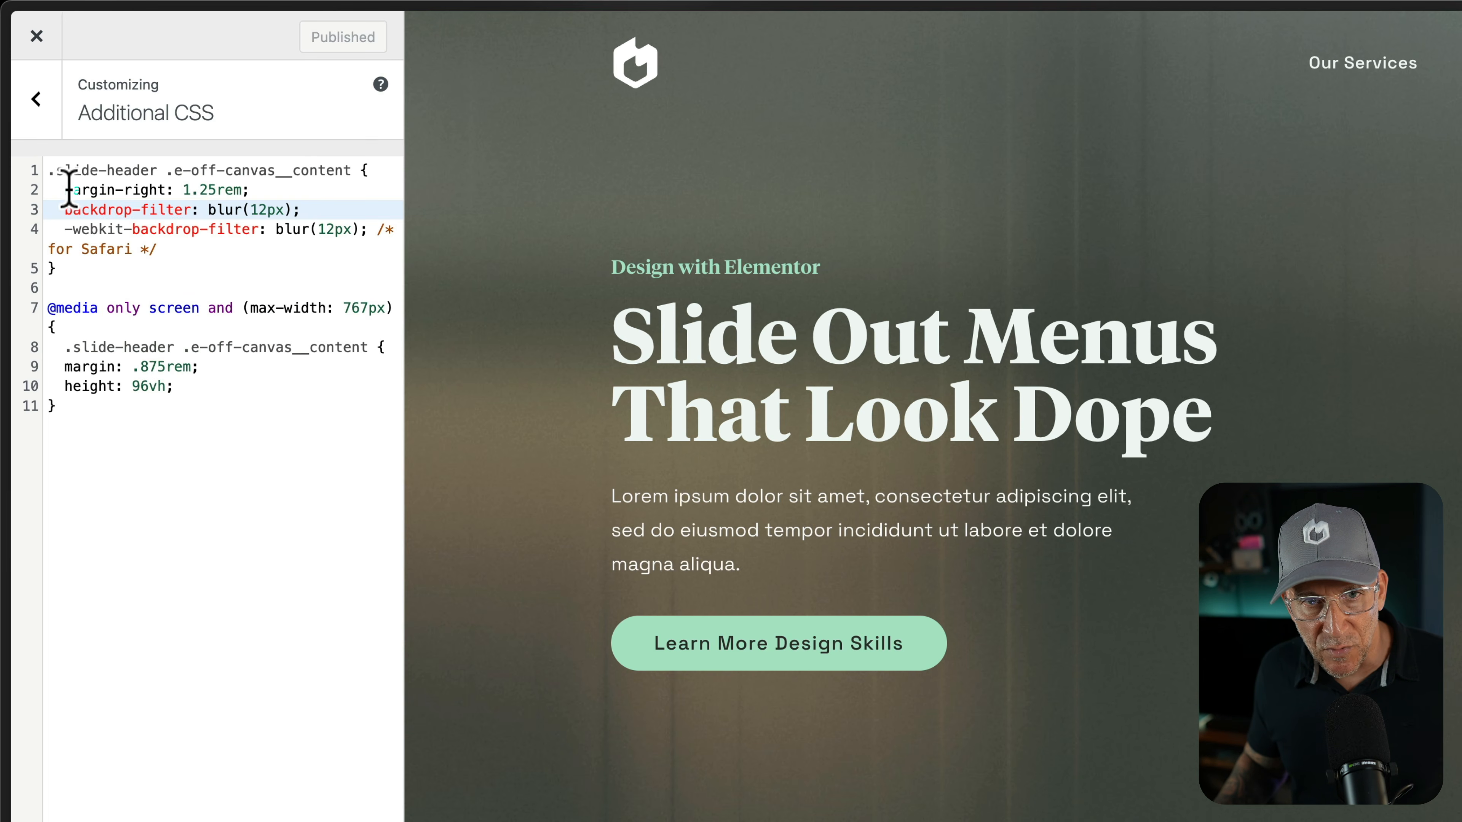
drag(42, 125, 154, 126)
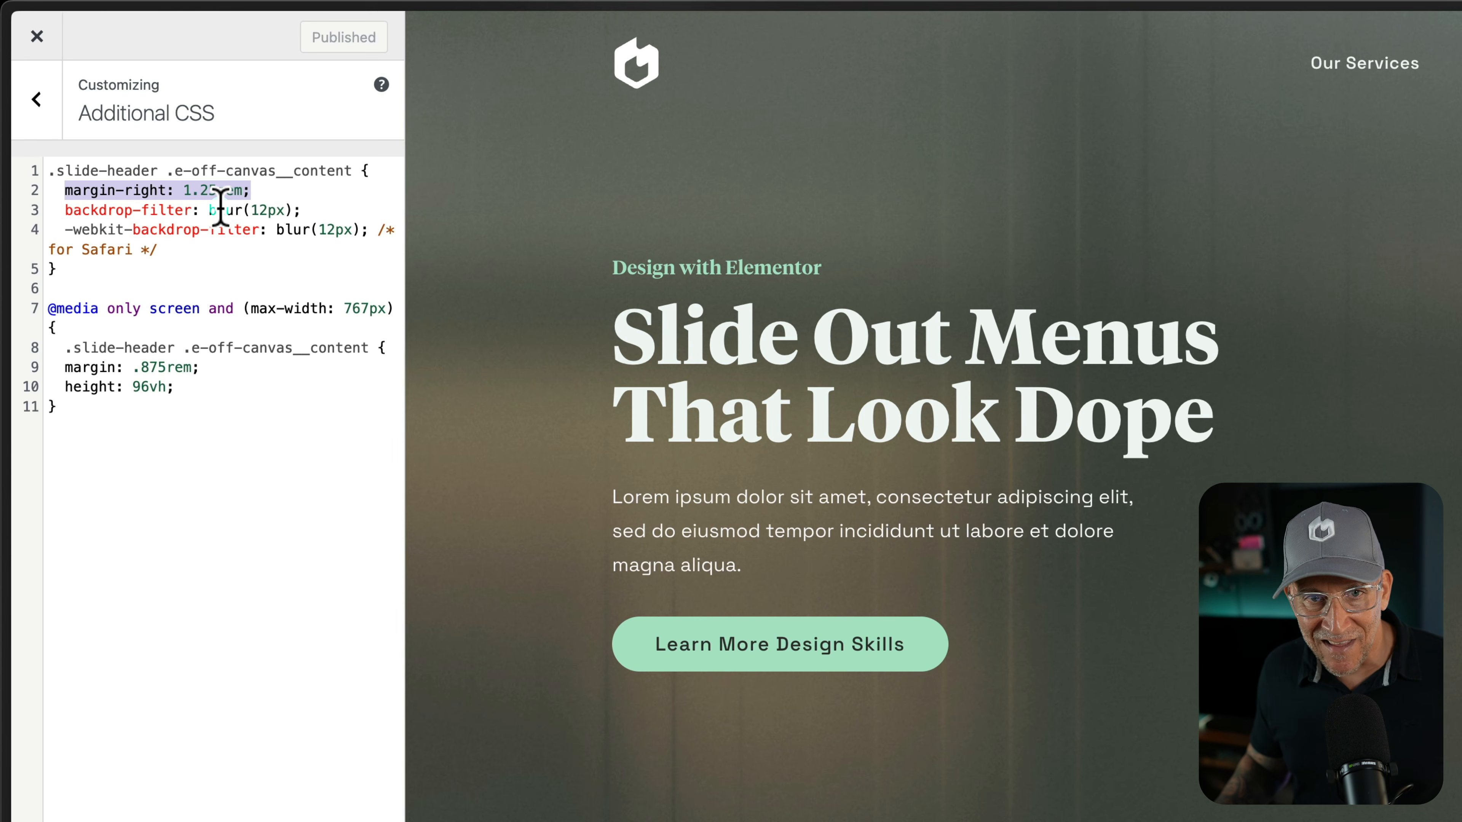
click(228, 208)
click(212, 187)
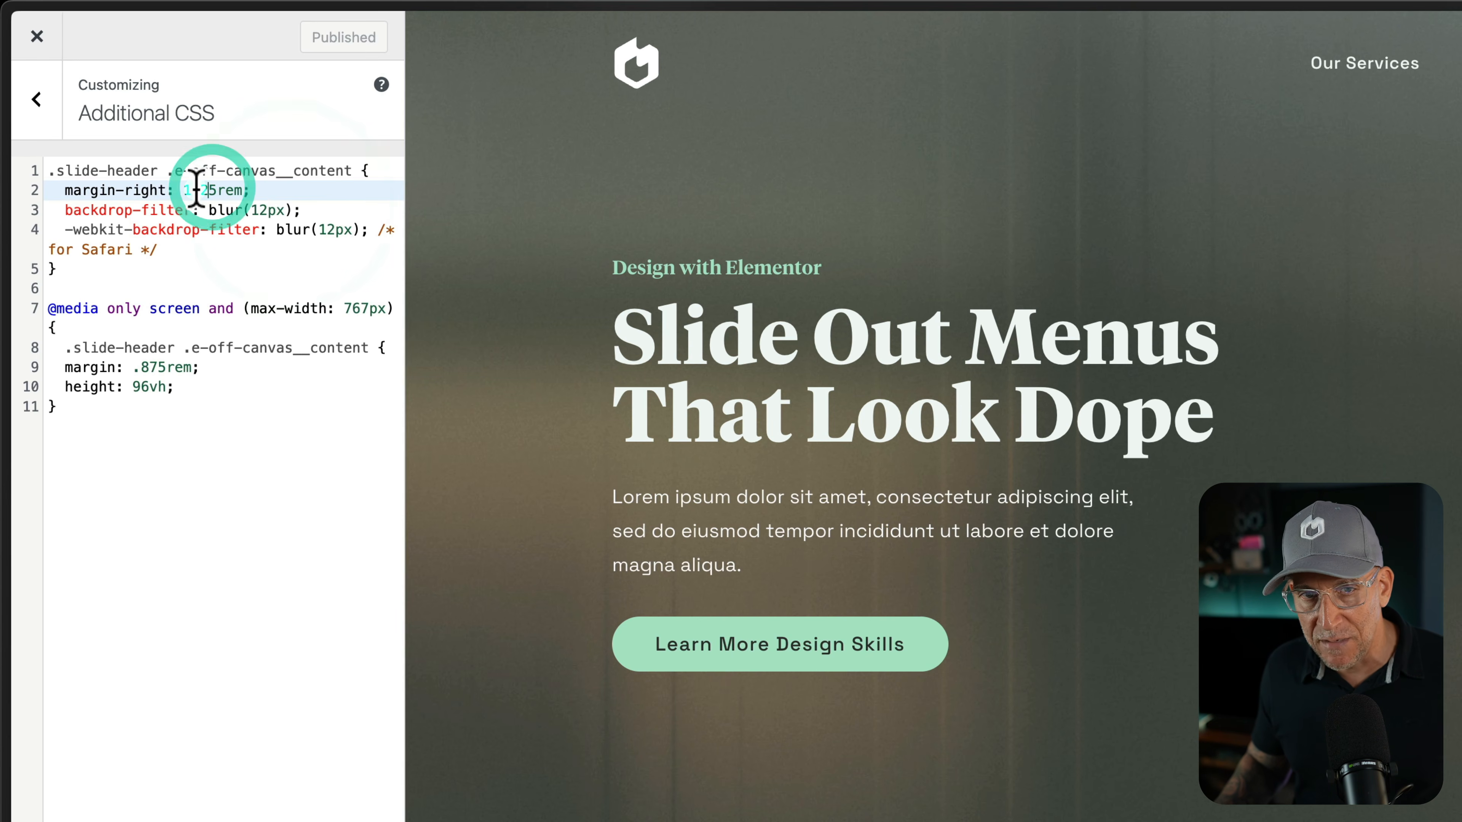
drag(186, 188, 204, 188)
click(204, 190)
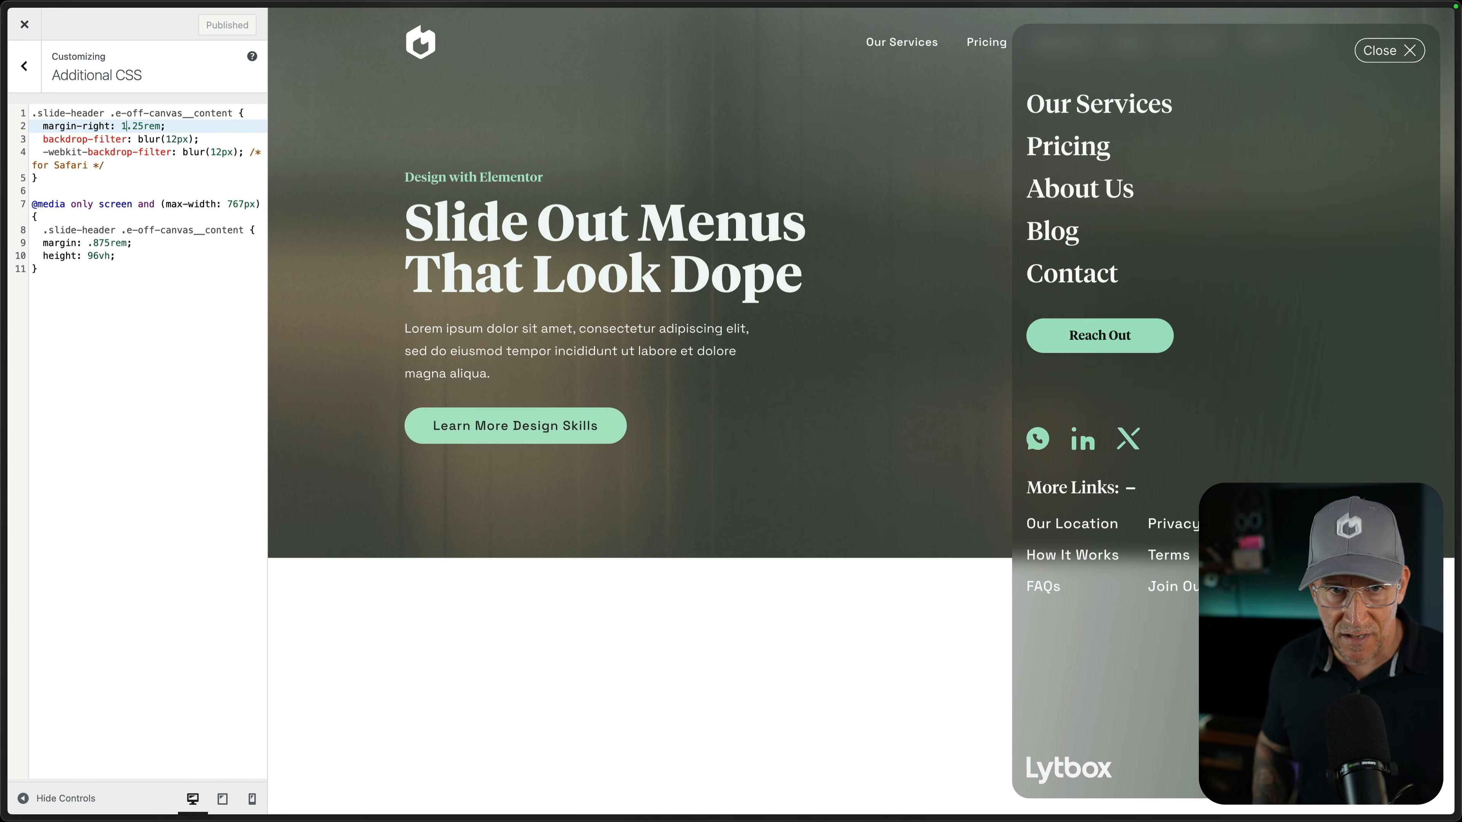
key(BackSpace)
text(5)
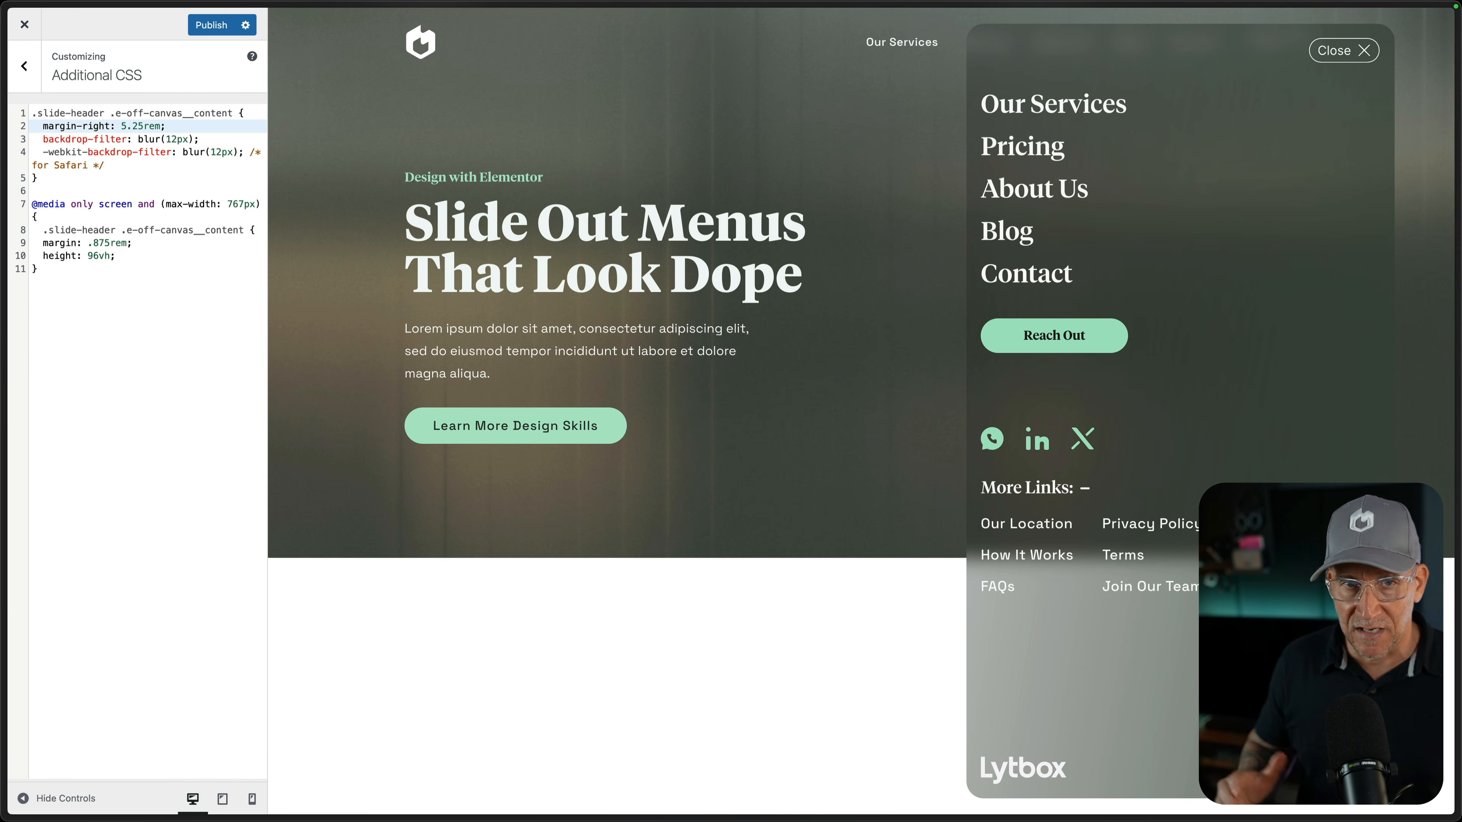
key(BackSpace)
text(1)
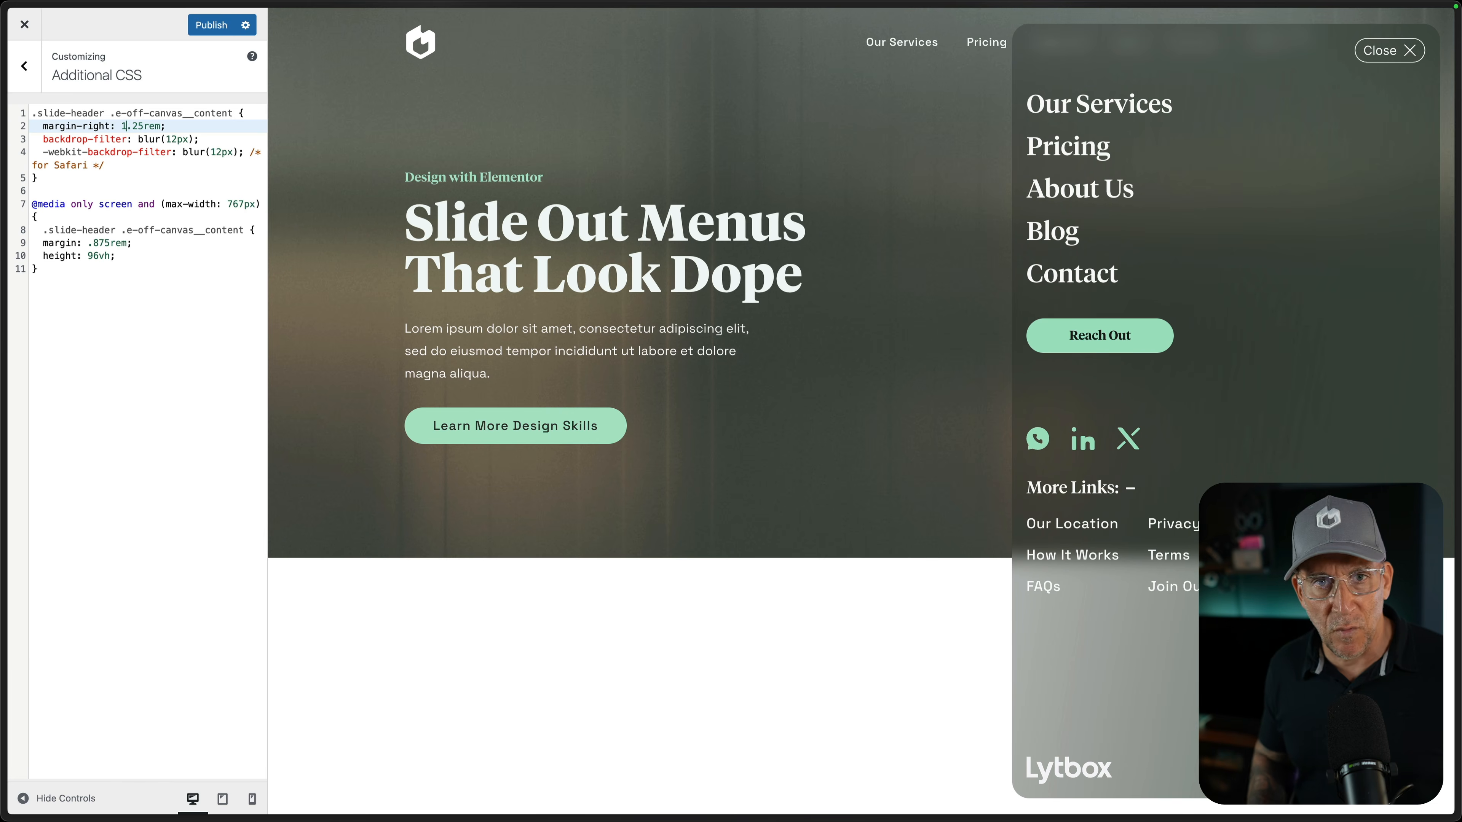
Delete the opening parenthesis of the blur value in the first rule's backdrop-filter declaration
click(172, 139)
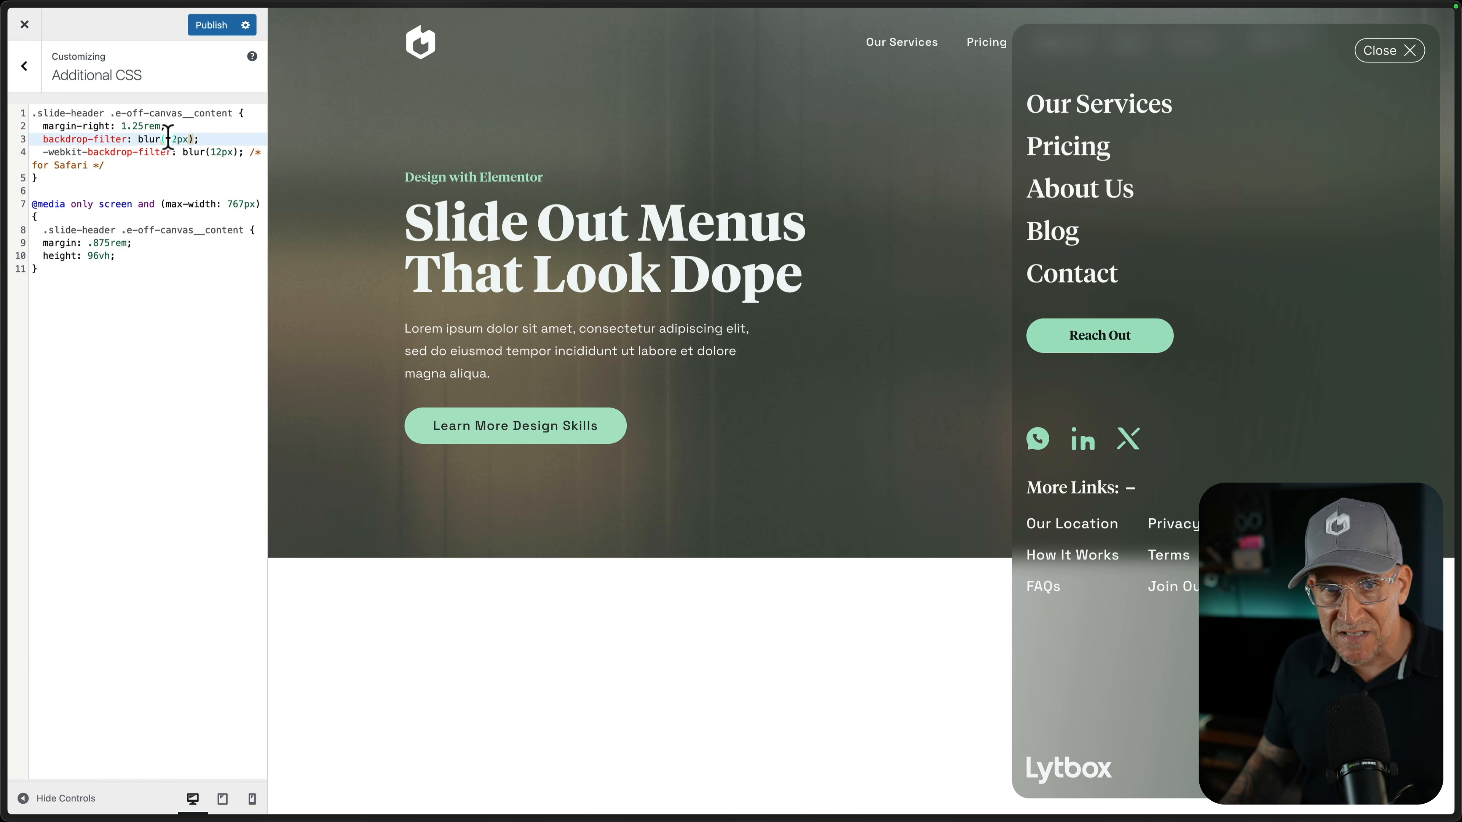
click(173, 139)
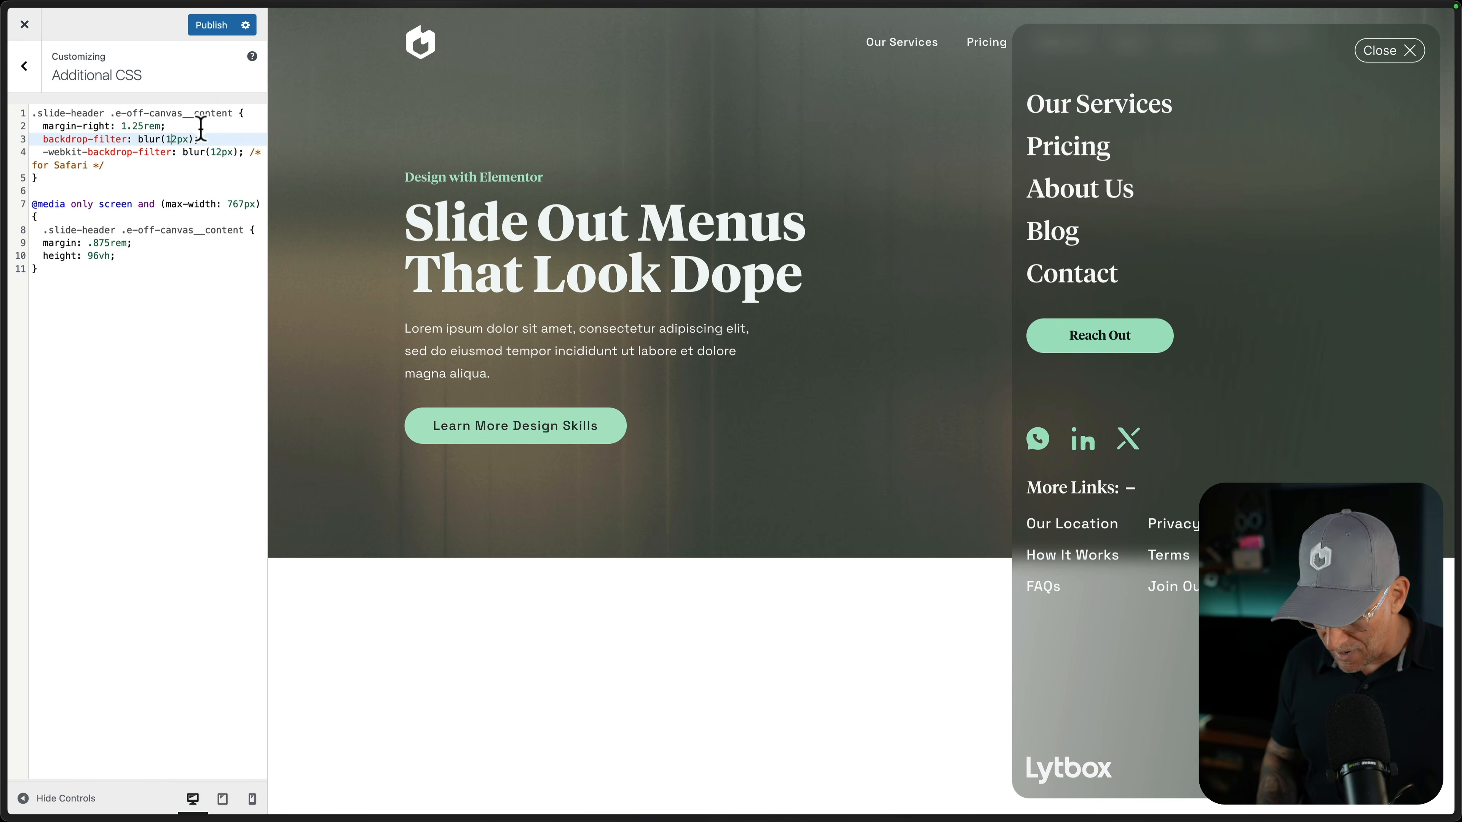
key(BackSpace)
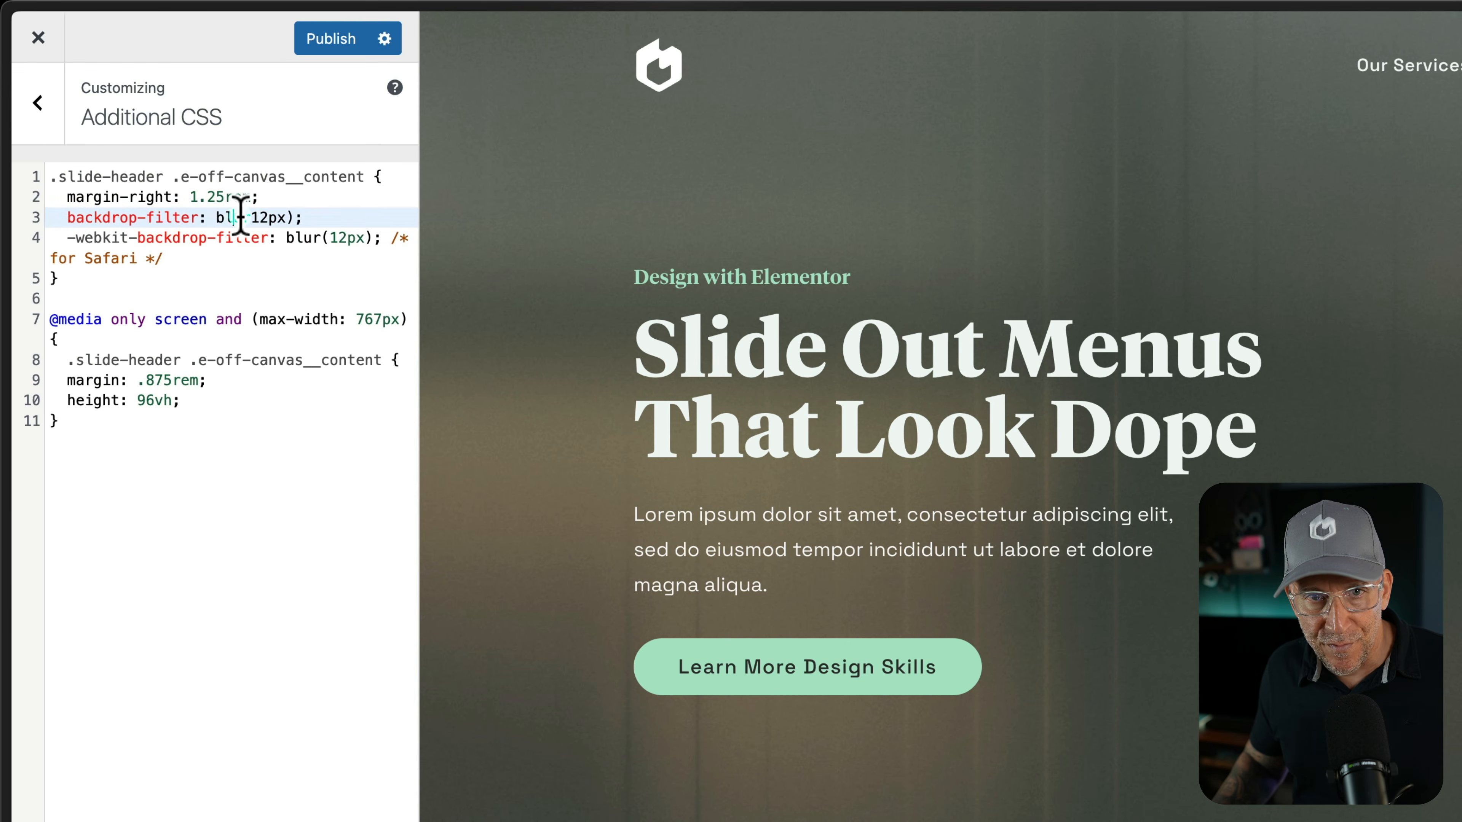
key(BackSpace)
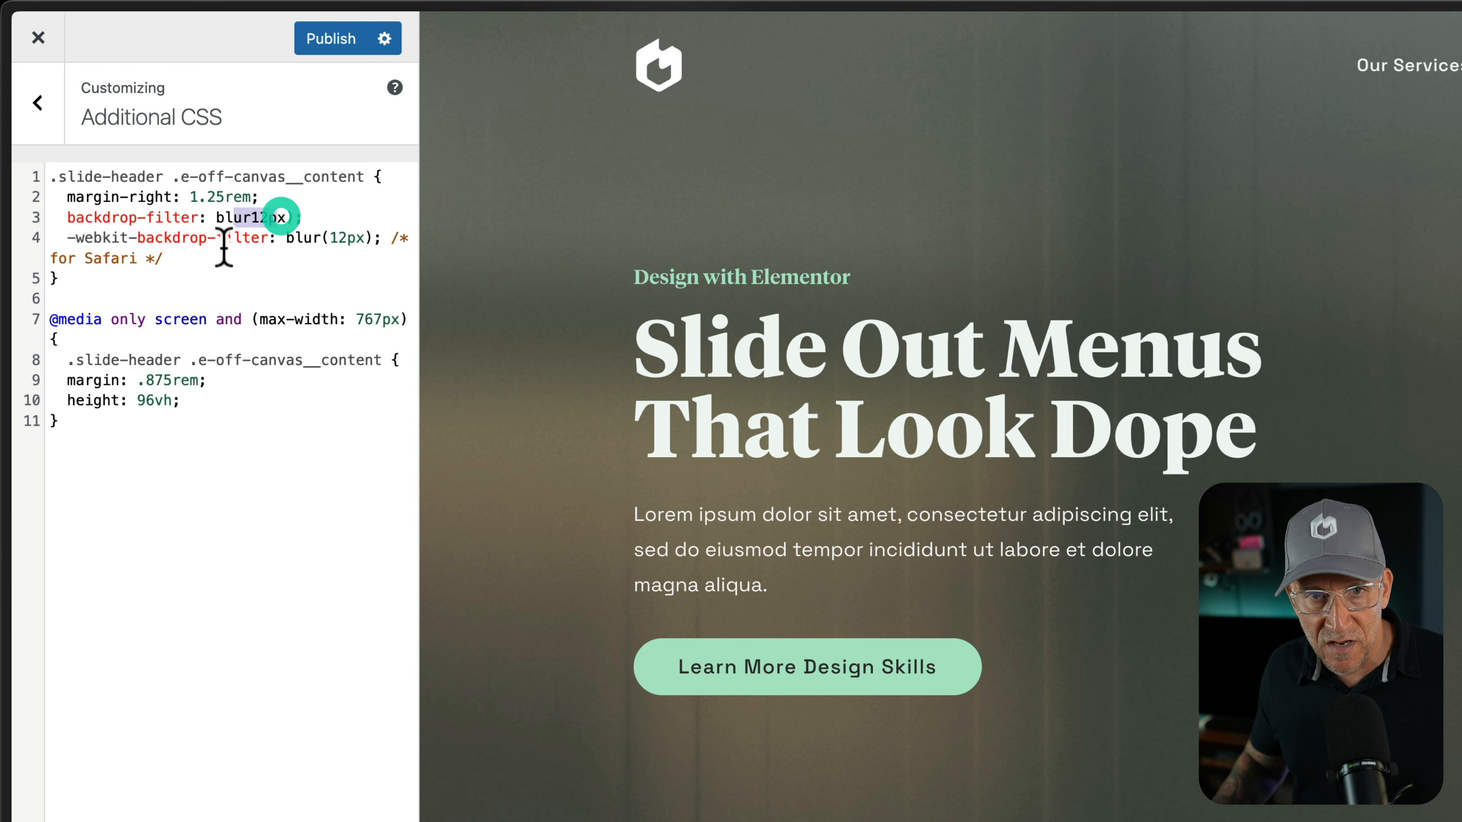
Examine the -webkit-backdrop-filter line and the margin and height declarations in the 767px media query
drag(93, 237, 287, 234)
click(286, 237)
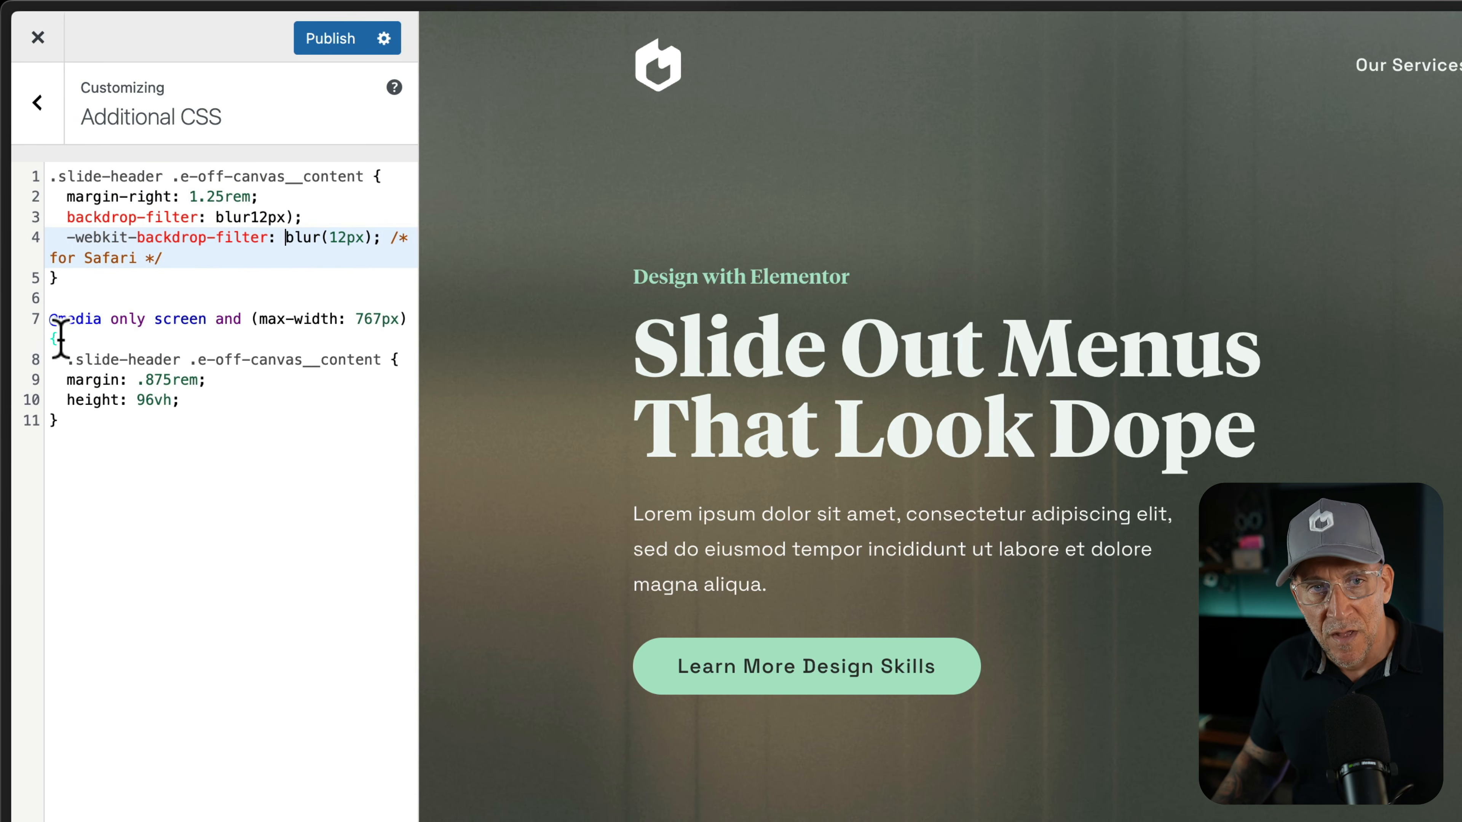
drag(50, 318, 85, 410)
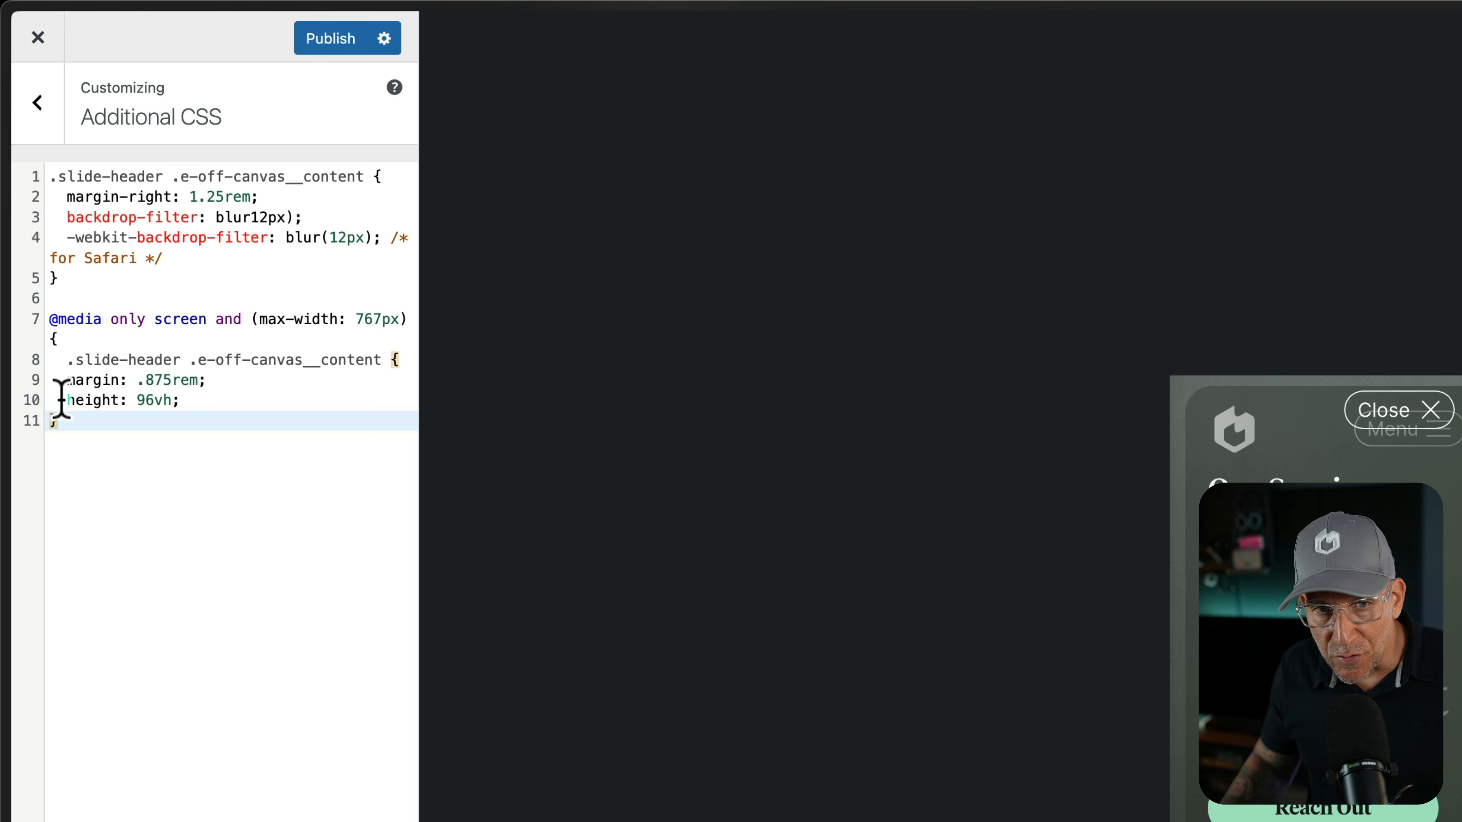
drag(61, 398, 211, 396)
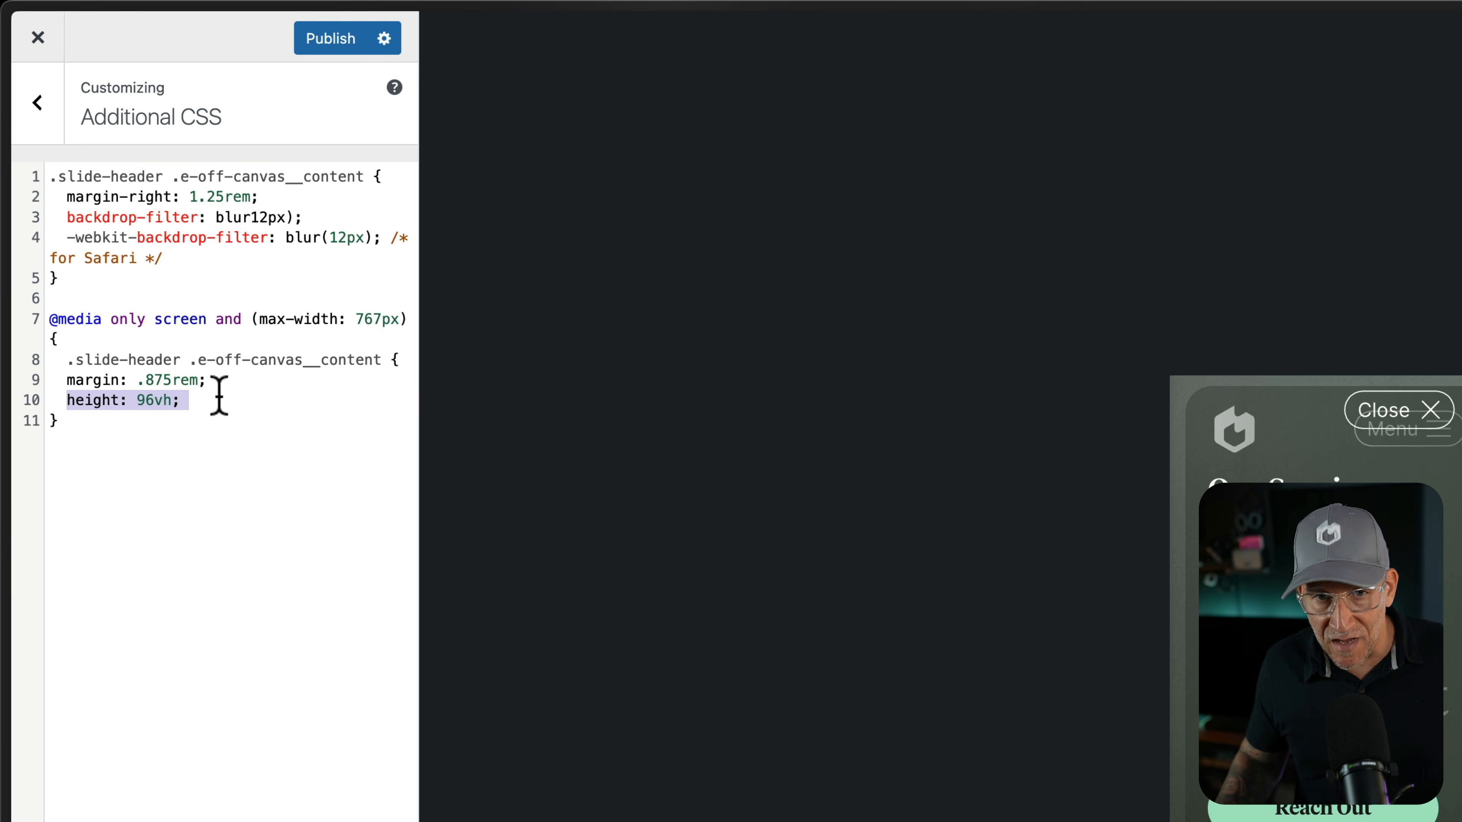
click(165, 401)
drag(176, 402, 205, 371)
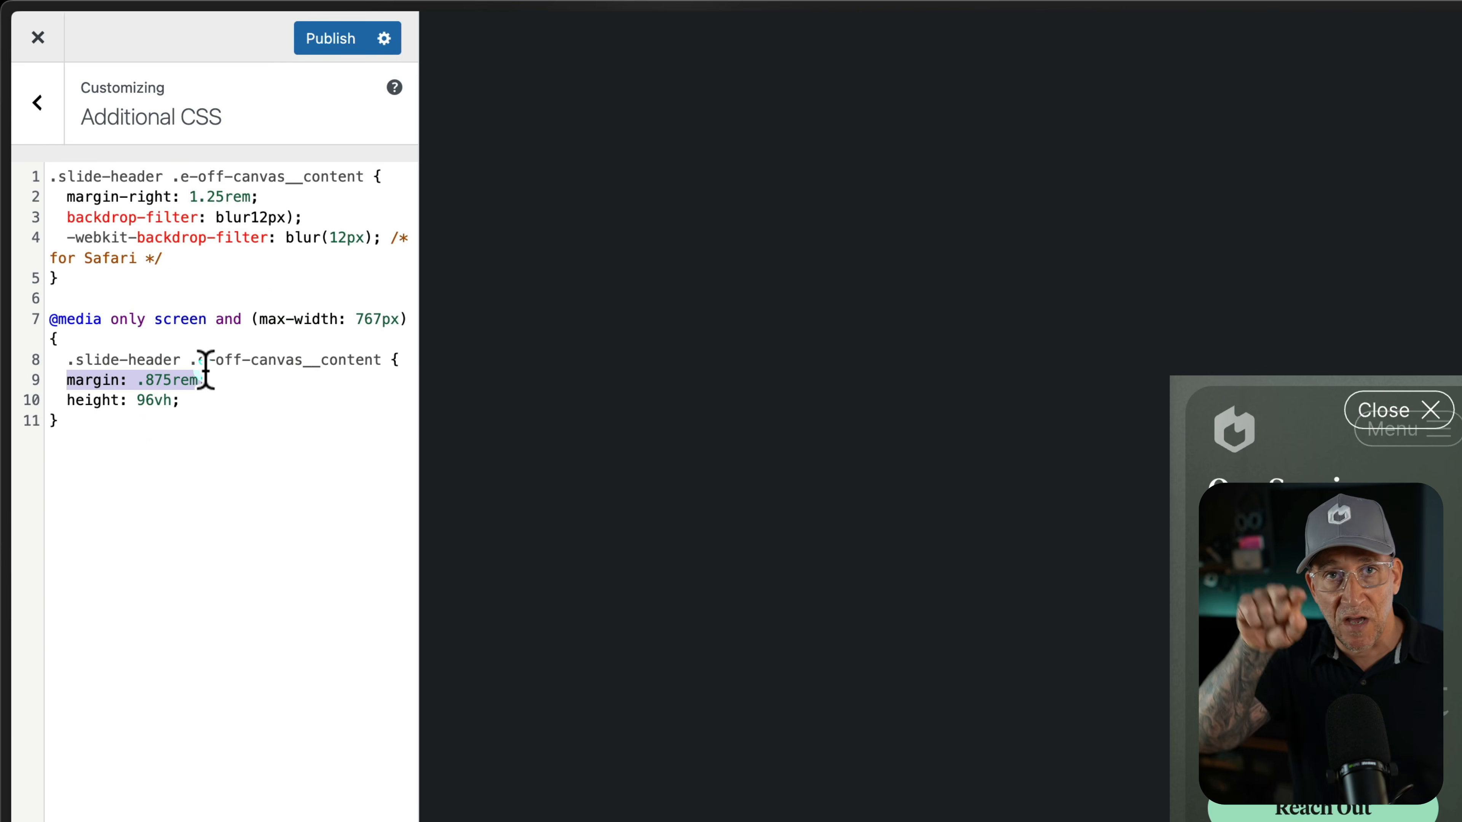
Publish the Additional CSS and close the customizer
click(325, 38)
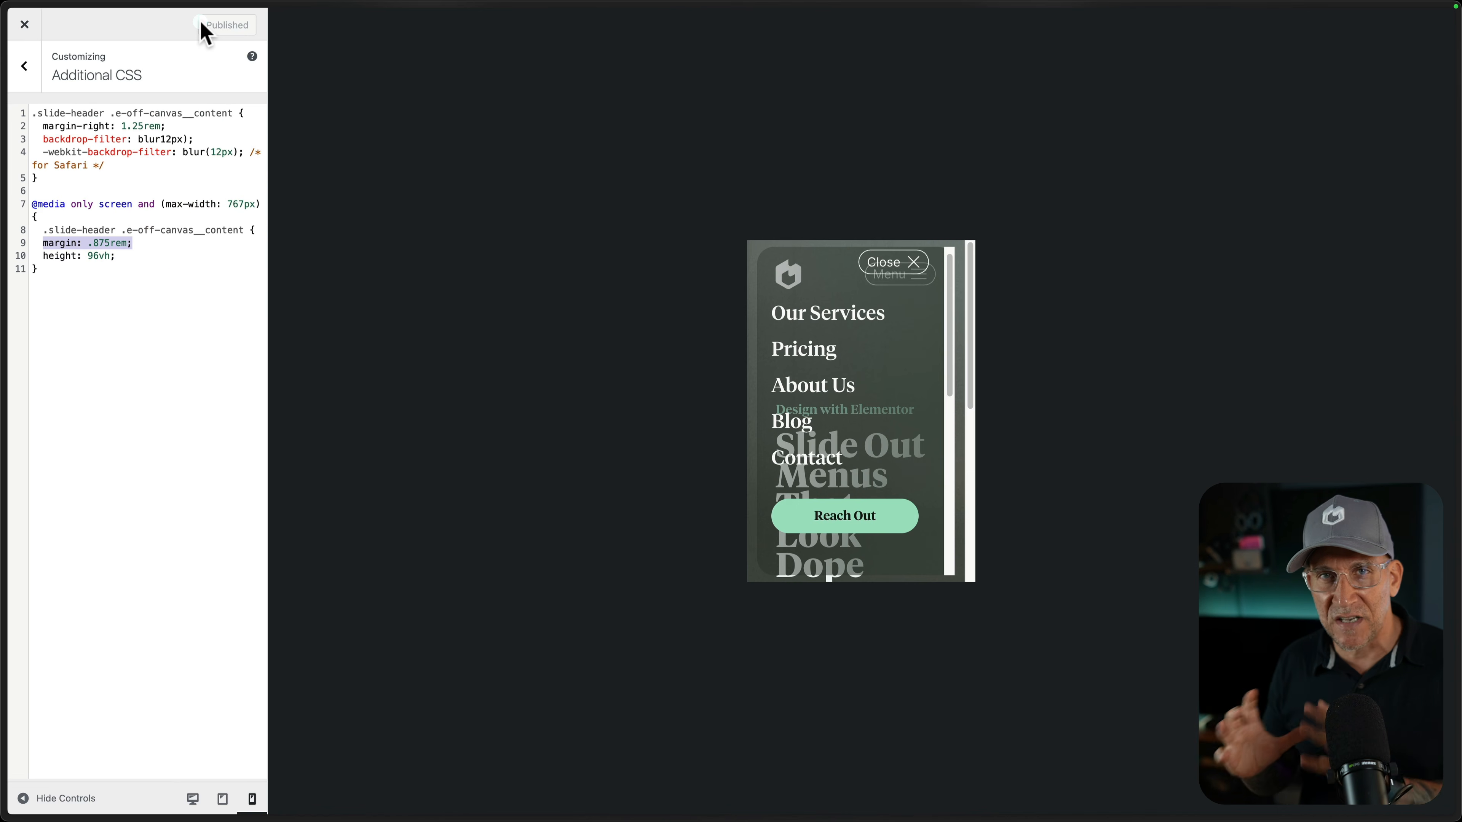
click(25, 27)
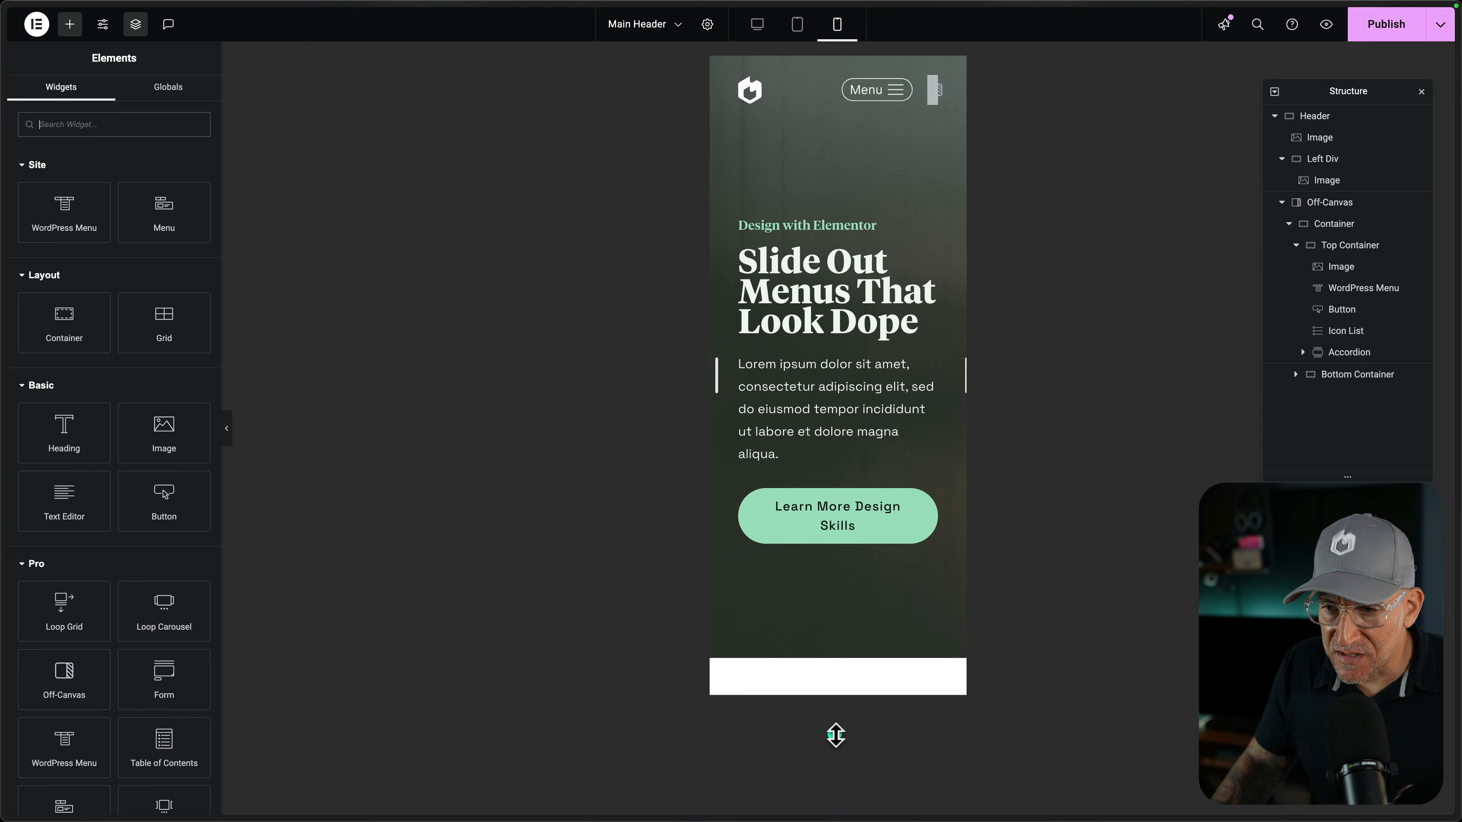
In the header template's mobile view, open the slide-out menu and set the Off-Canvas width to 100%
click(877, 90)
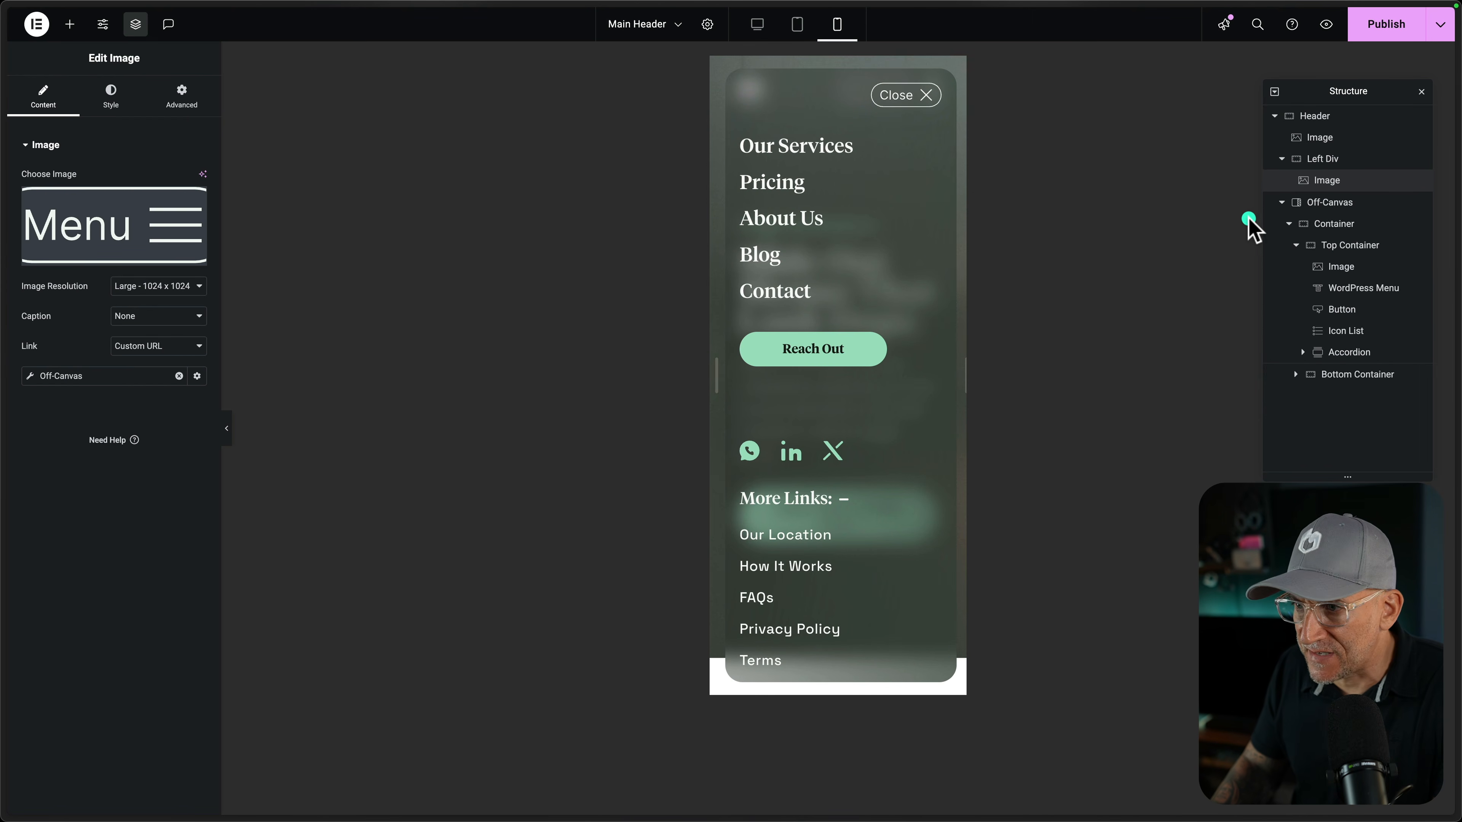
click(1335, 204)
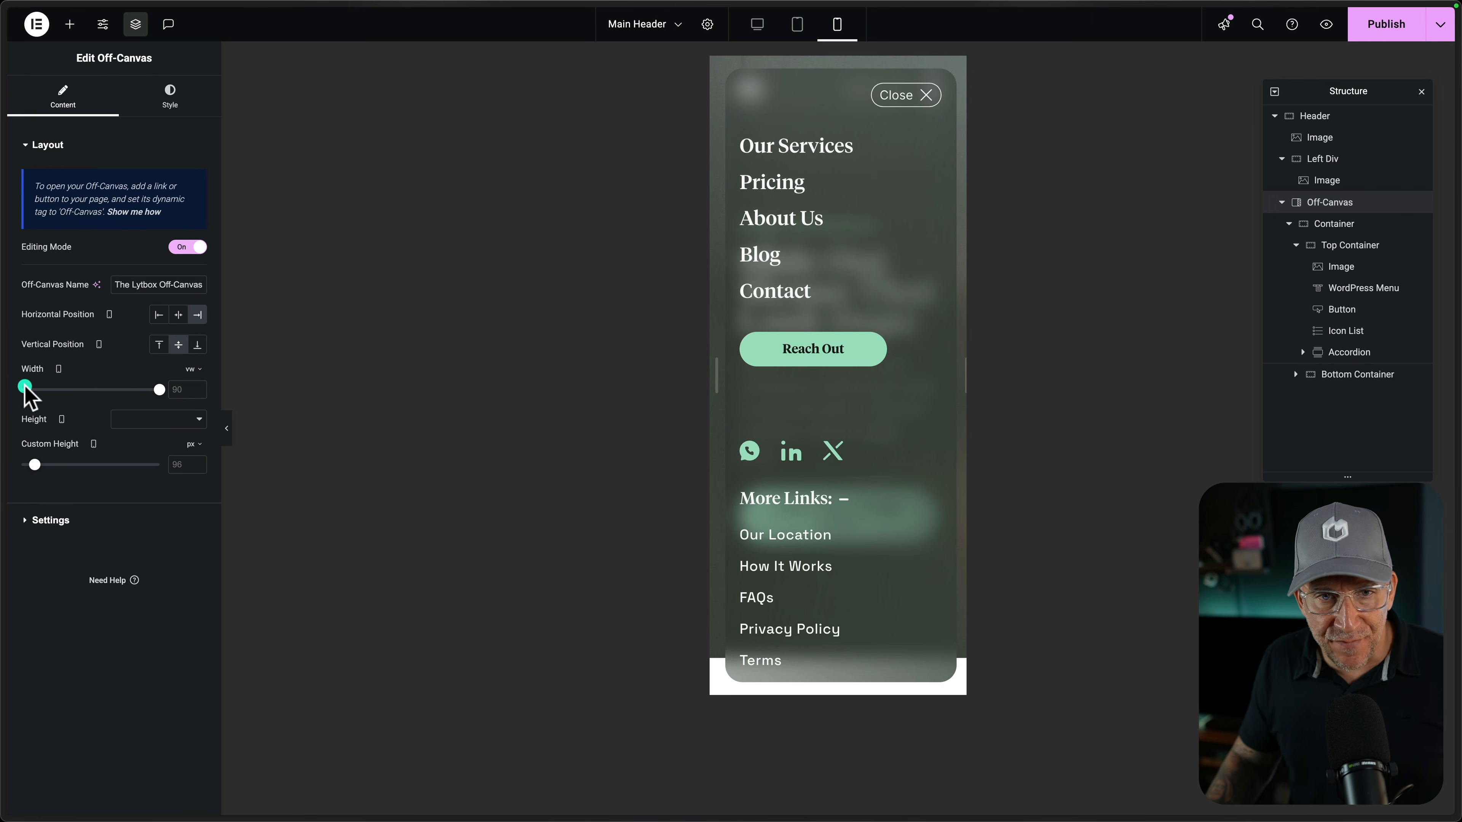
click(196, 369)
click(194, 372)
click(196, 371)
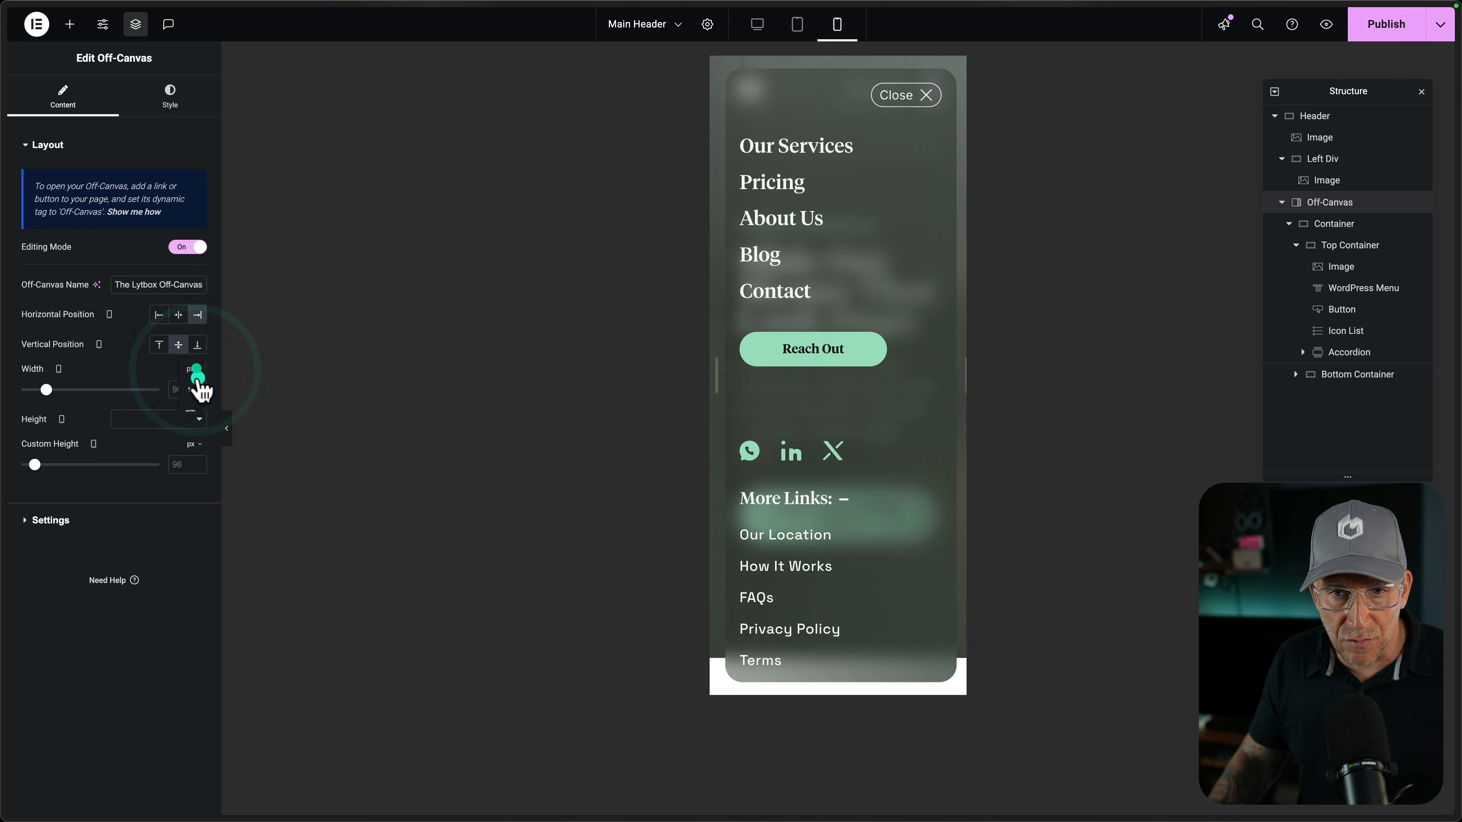
click(196, 394)
click(186, 390)
text(100)
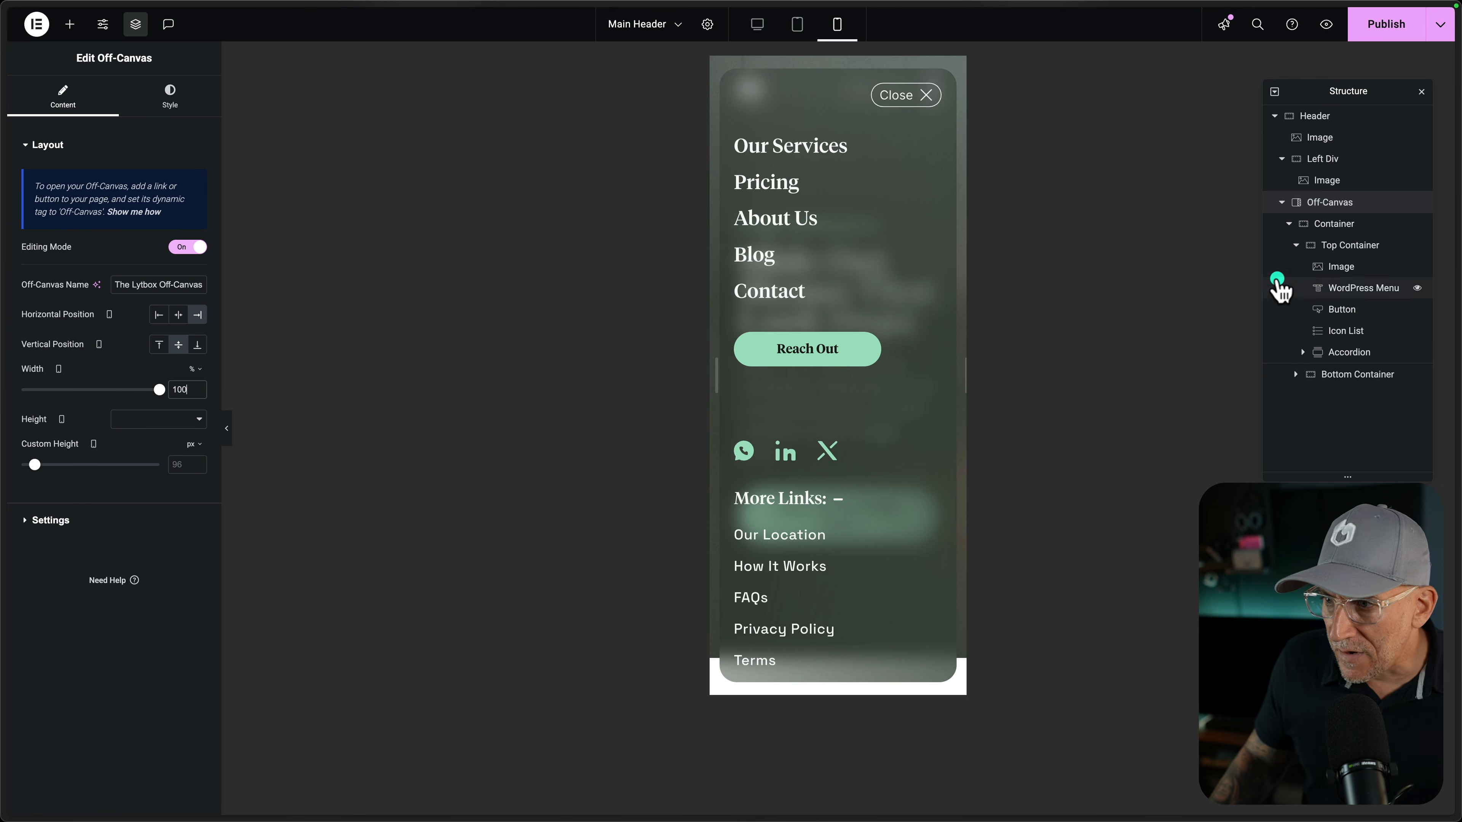
Make the first colour of the Off-Canvas background gradient more opaque, as rgba(24, 27, 25, 0.7)
click(157, 104)
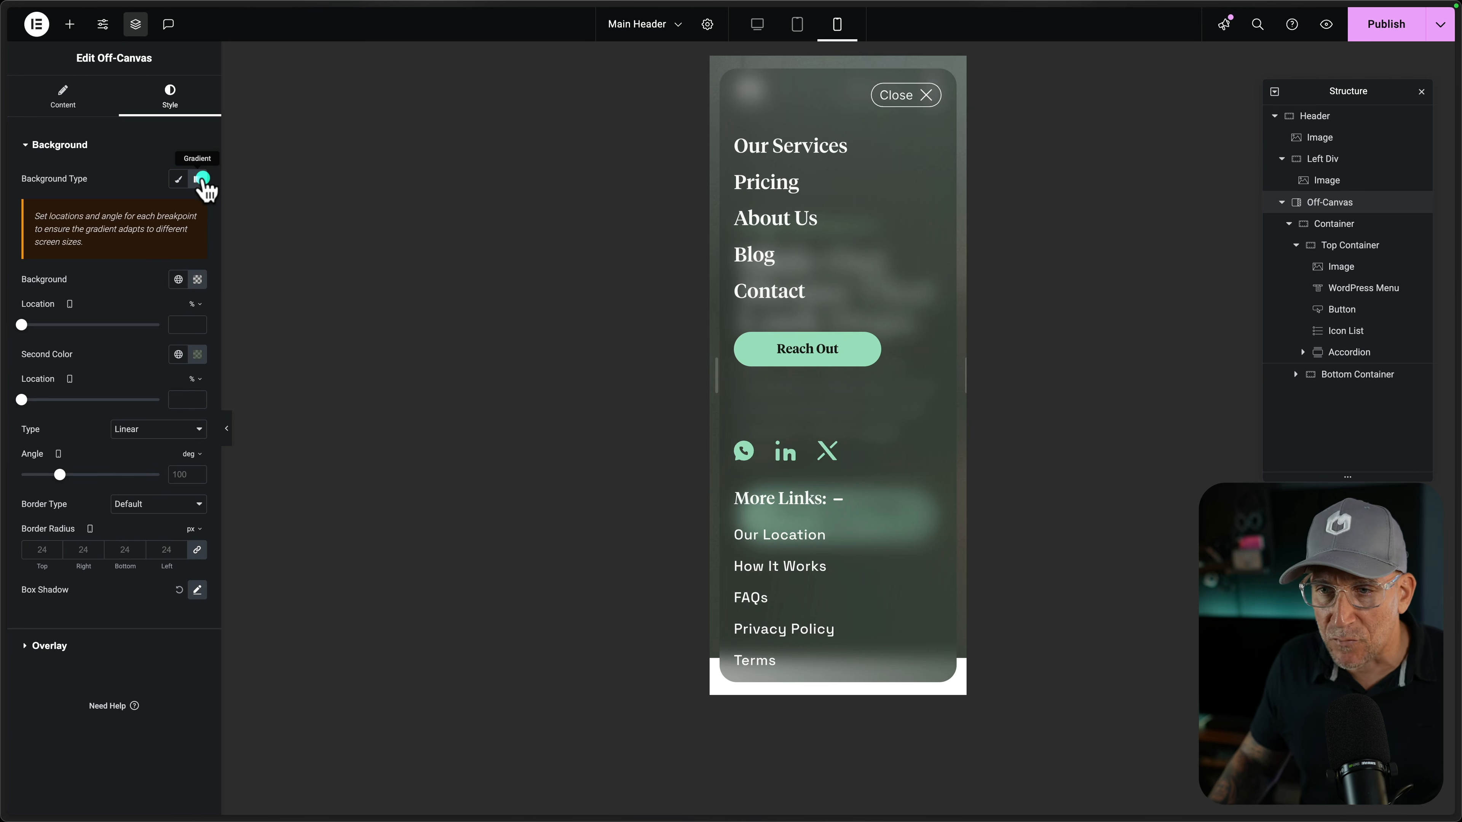
click(202, 180)
click(202, 180)
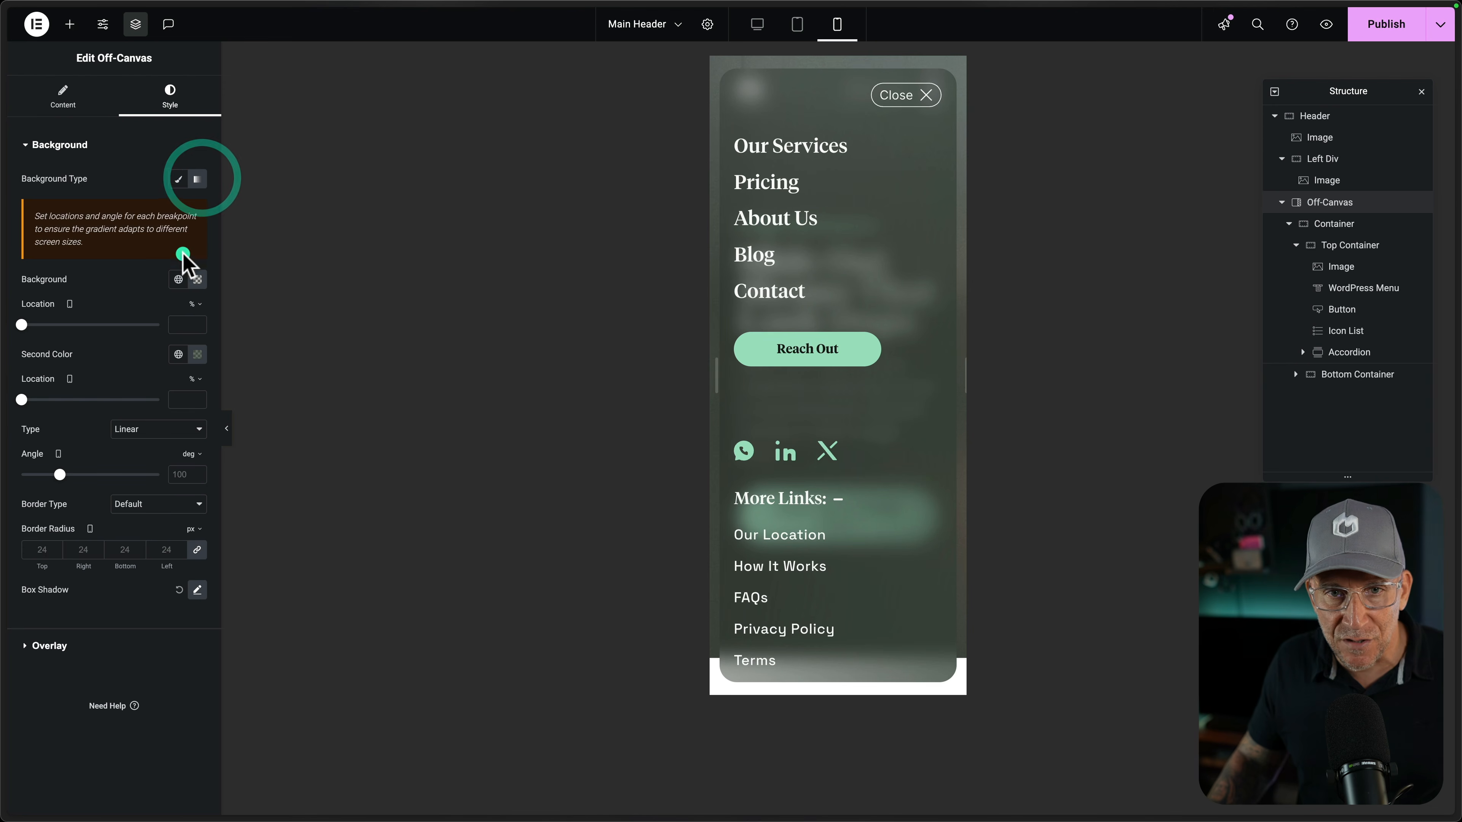
click(195, 279)
click(172, 474)
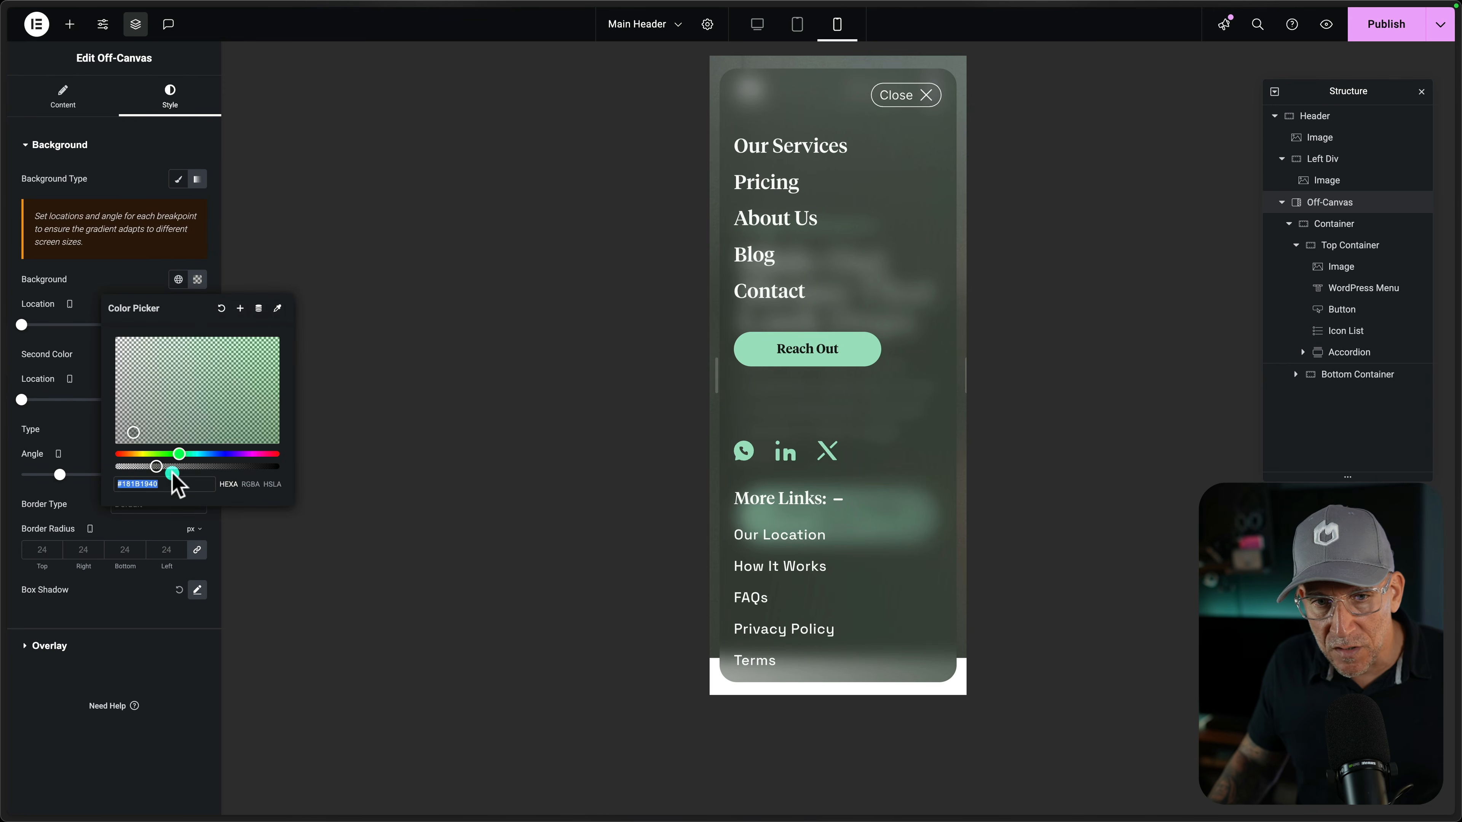
drag(174, 468, 228, 467)
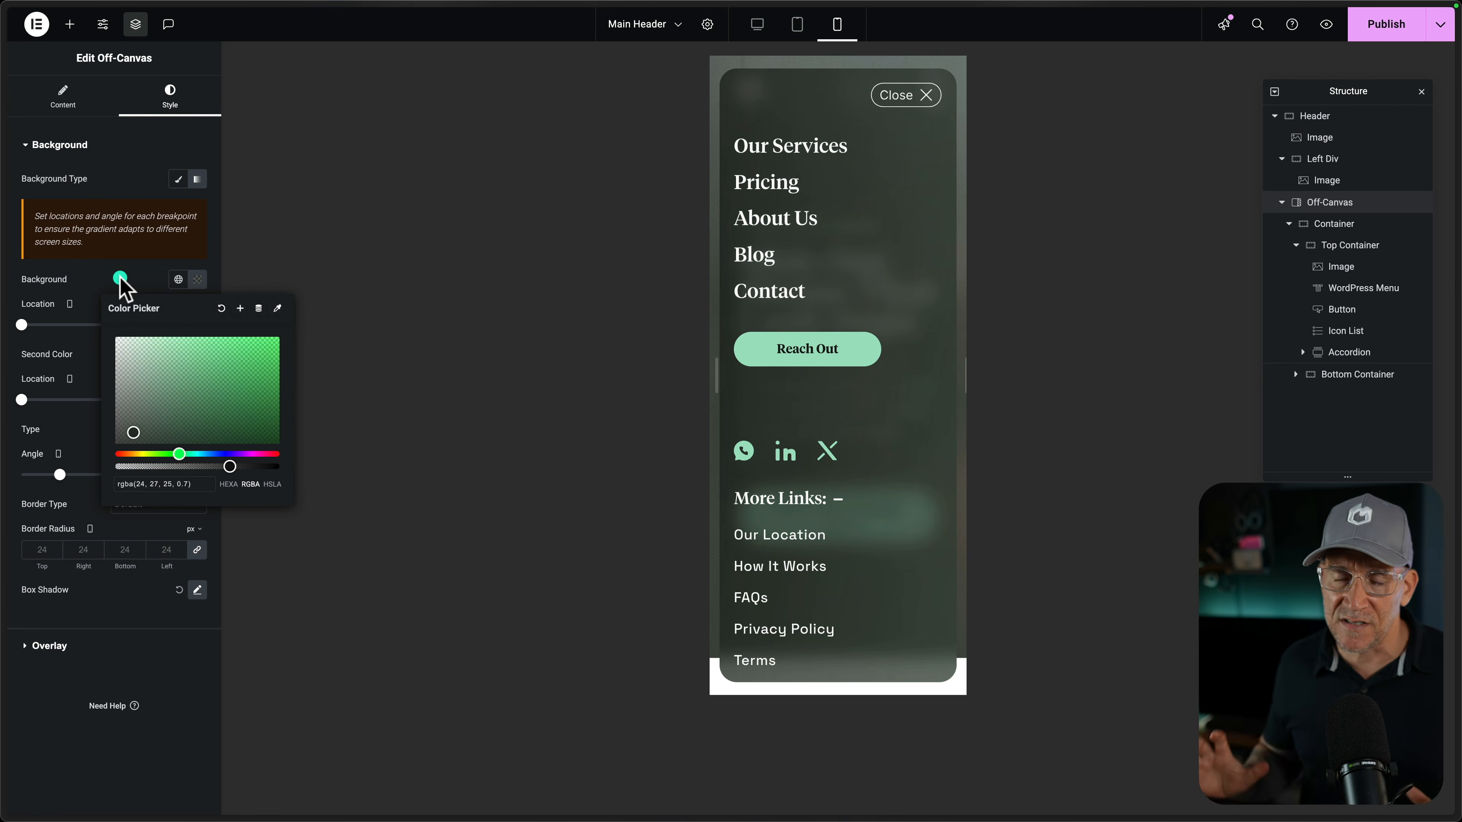